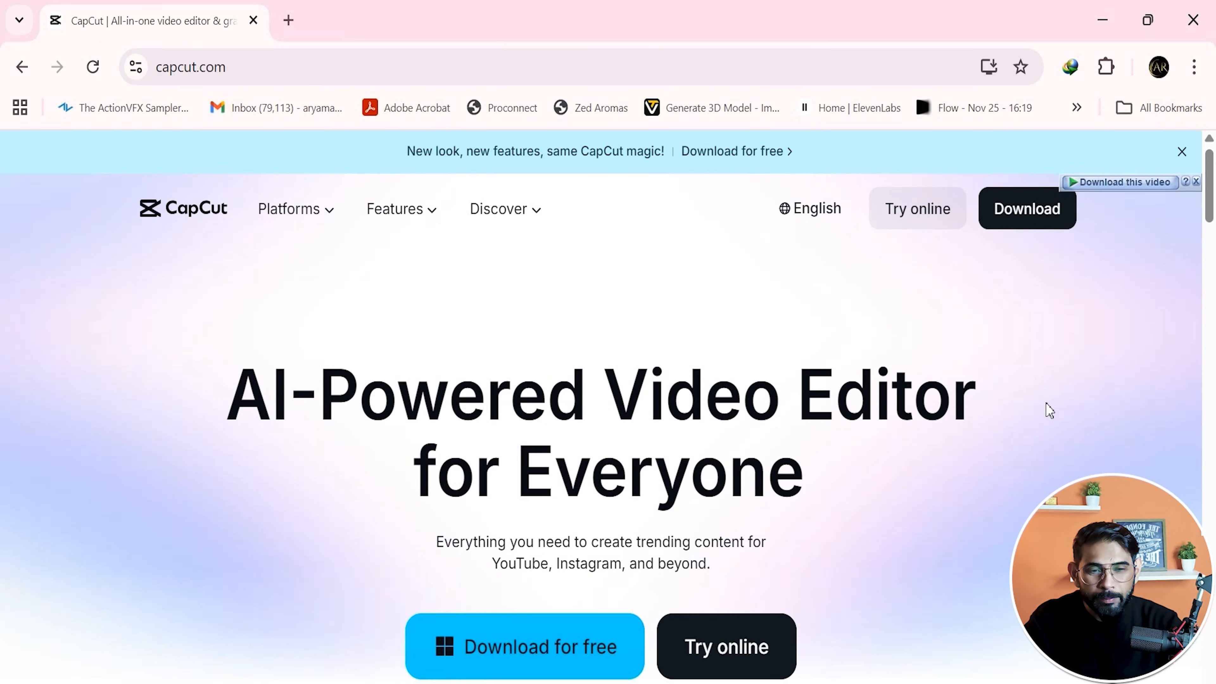
Open the CapCut Desktop page from the website's list of platforms.
mouse_move(340, 223)
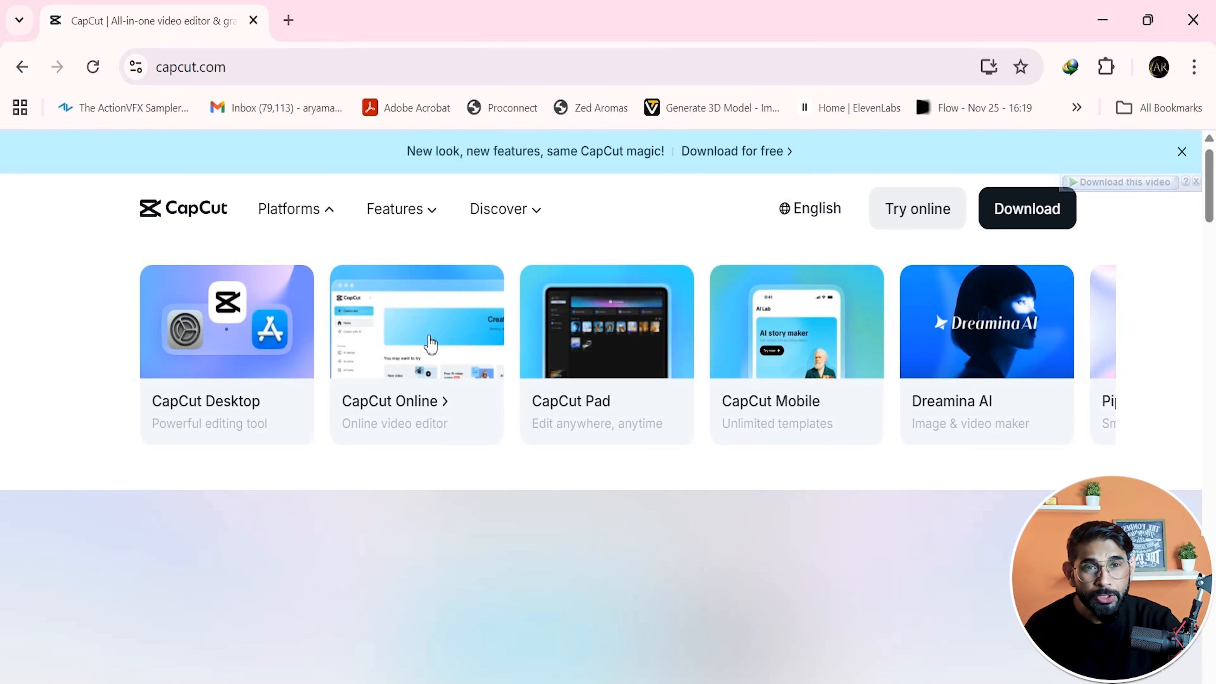
click(269, 400)
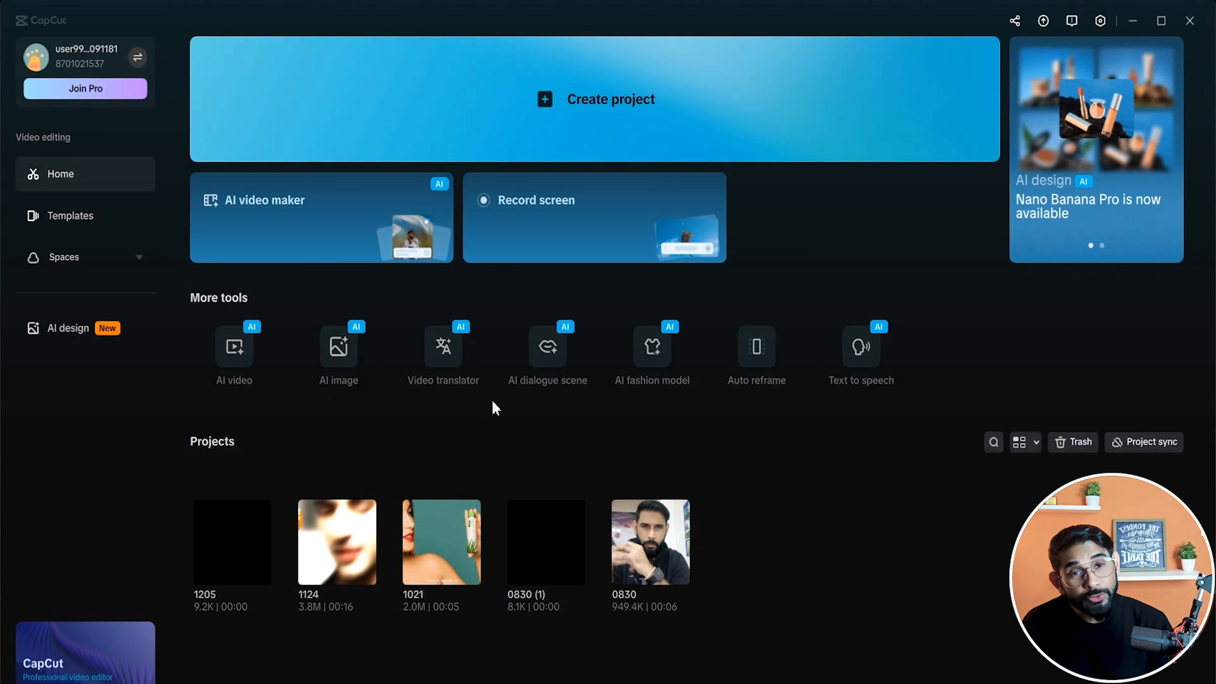
mouse_move(484, 394)
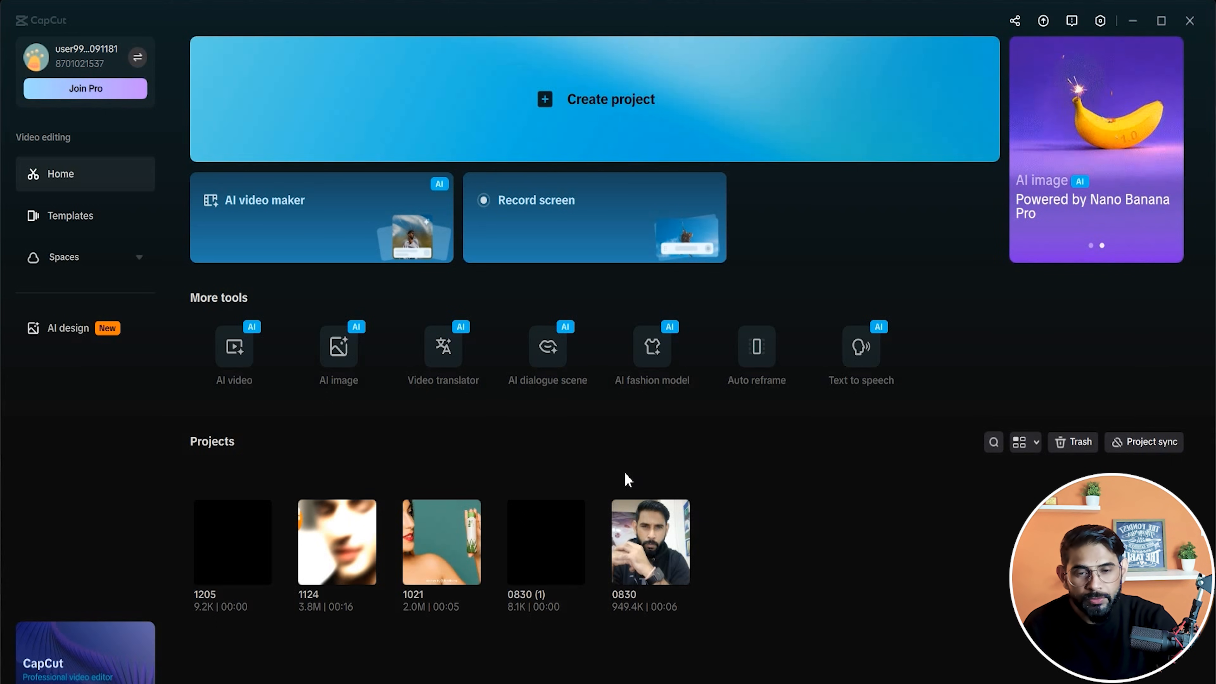
mouse_move(651, 346)
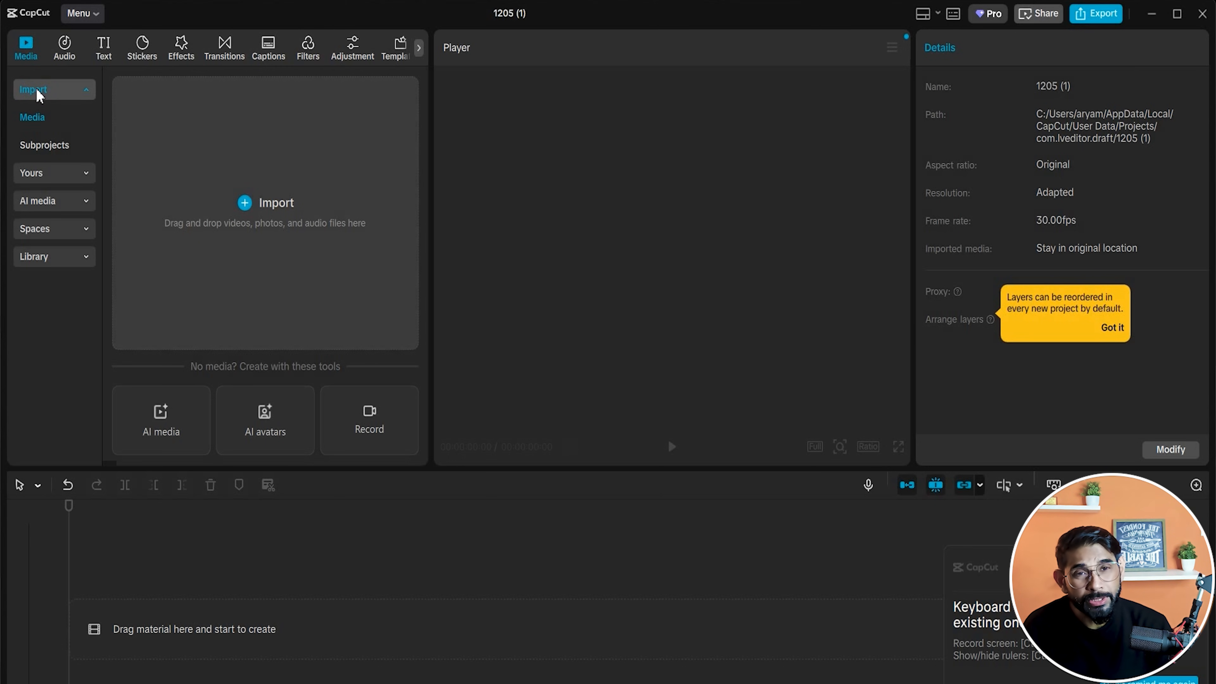
Import 5642529-hd_1920_1080_25fps.mp4, 5362364-uhd_3840_2160_25fps.mp4 and 5665058-hd_1920_1080_25fps.mp4 from the Video Footages folder into the project.
click(263, 201)
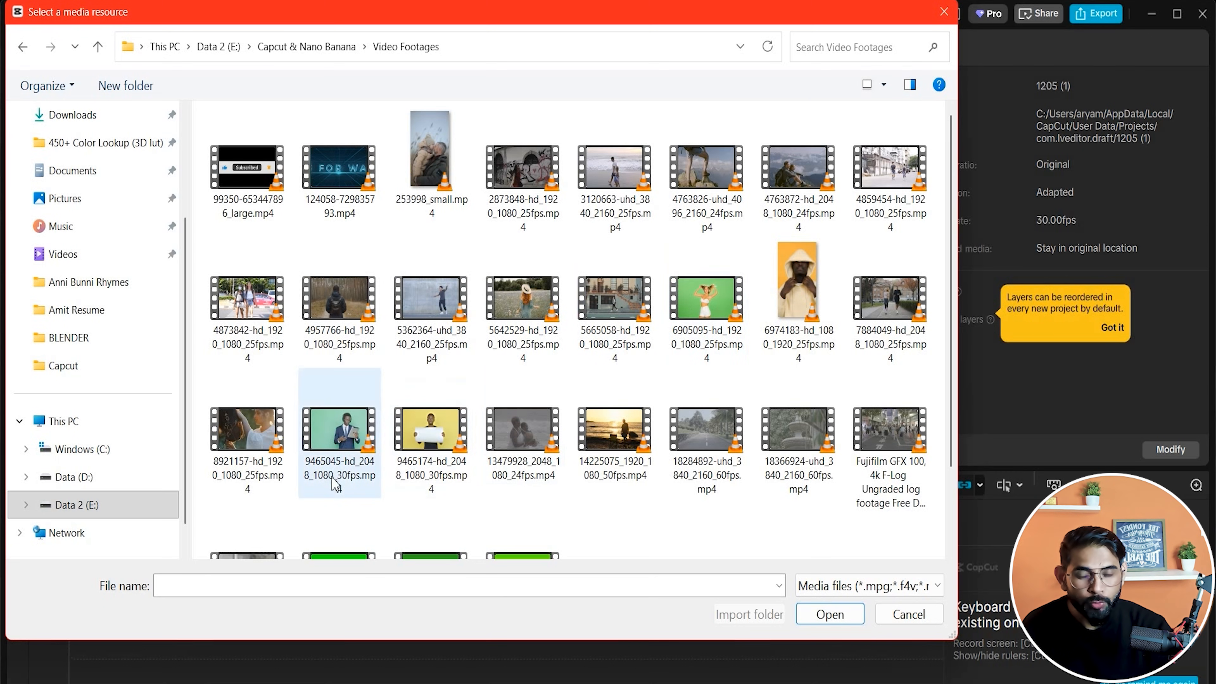
click(543, 326)
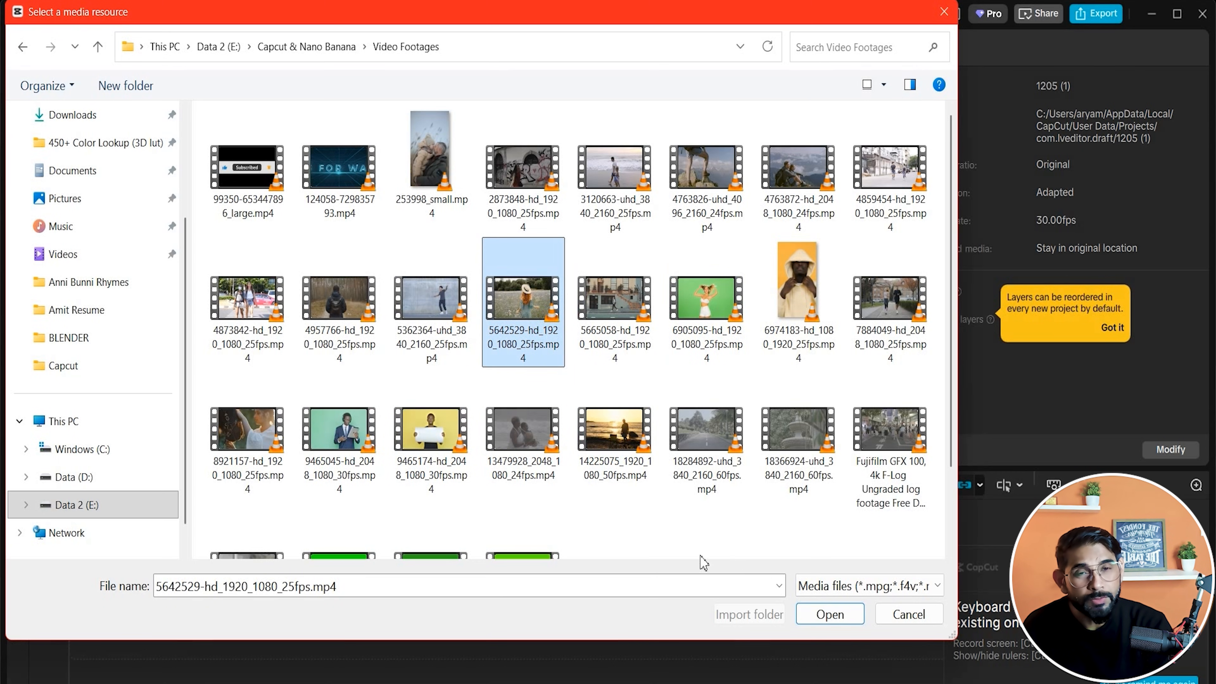
ctrl+click(460, 326)
ctrl+click(615, 307)
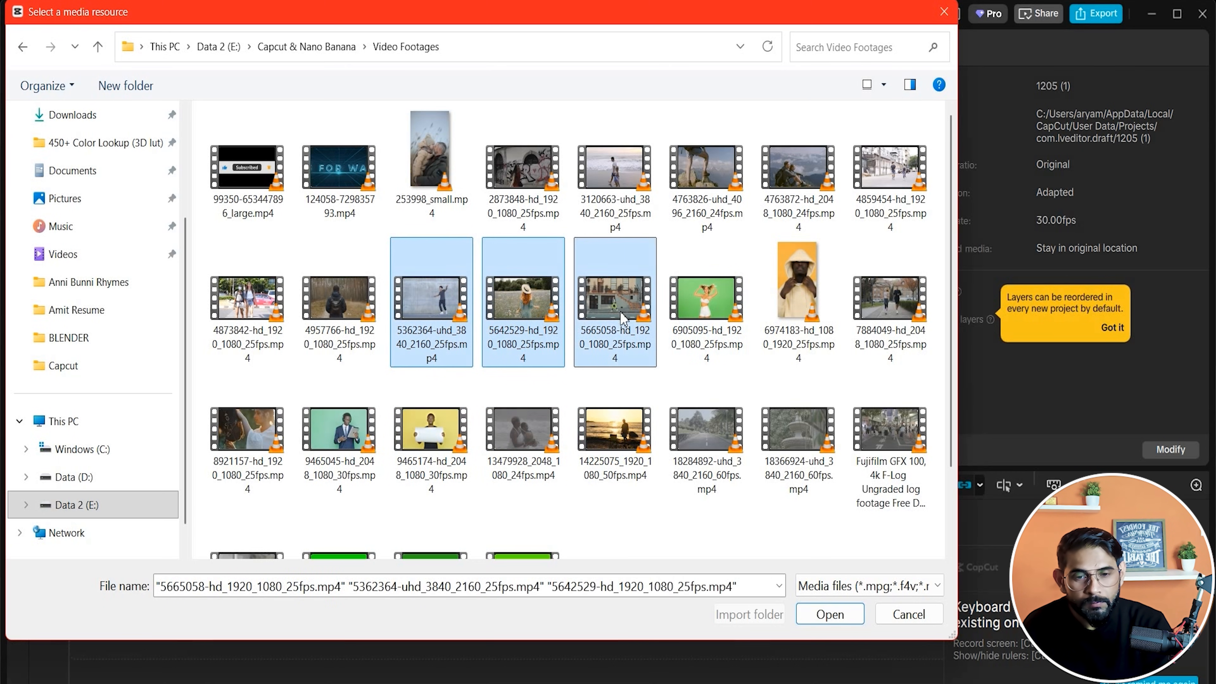
click(830, 614)
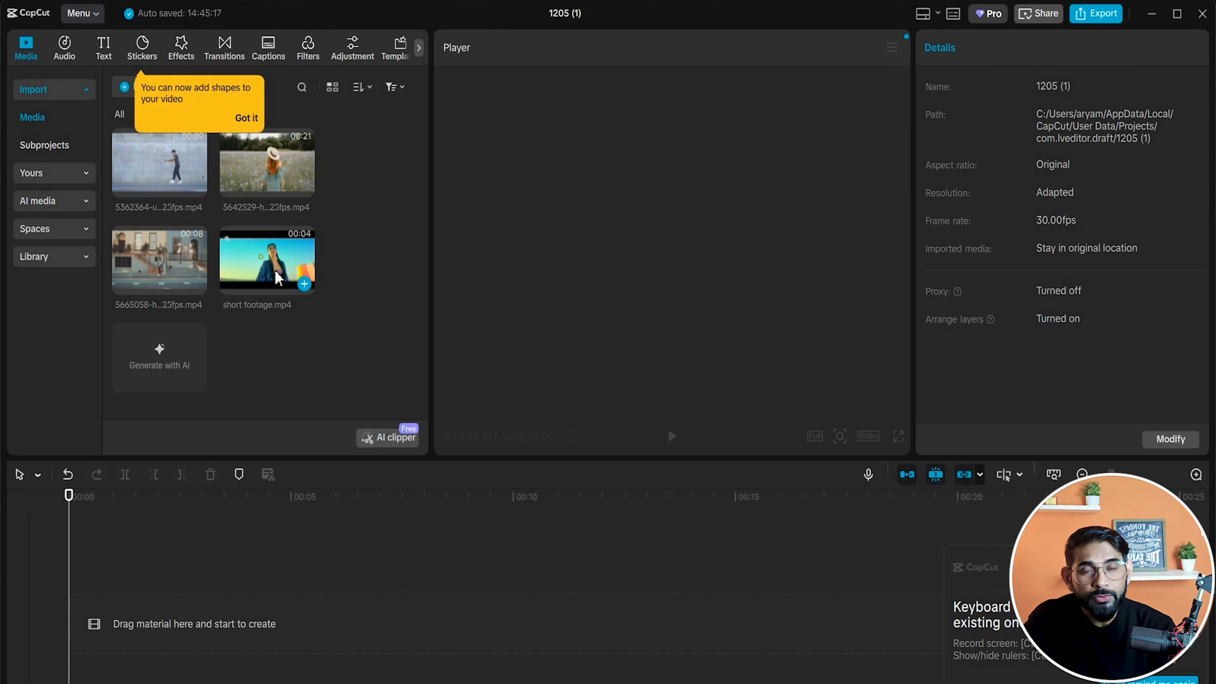
Place short footage.mp4 at the start of the main track and preview it at several points.
drag(274, 270, 225, 592)
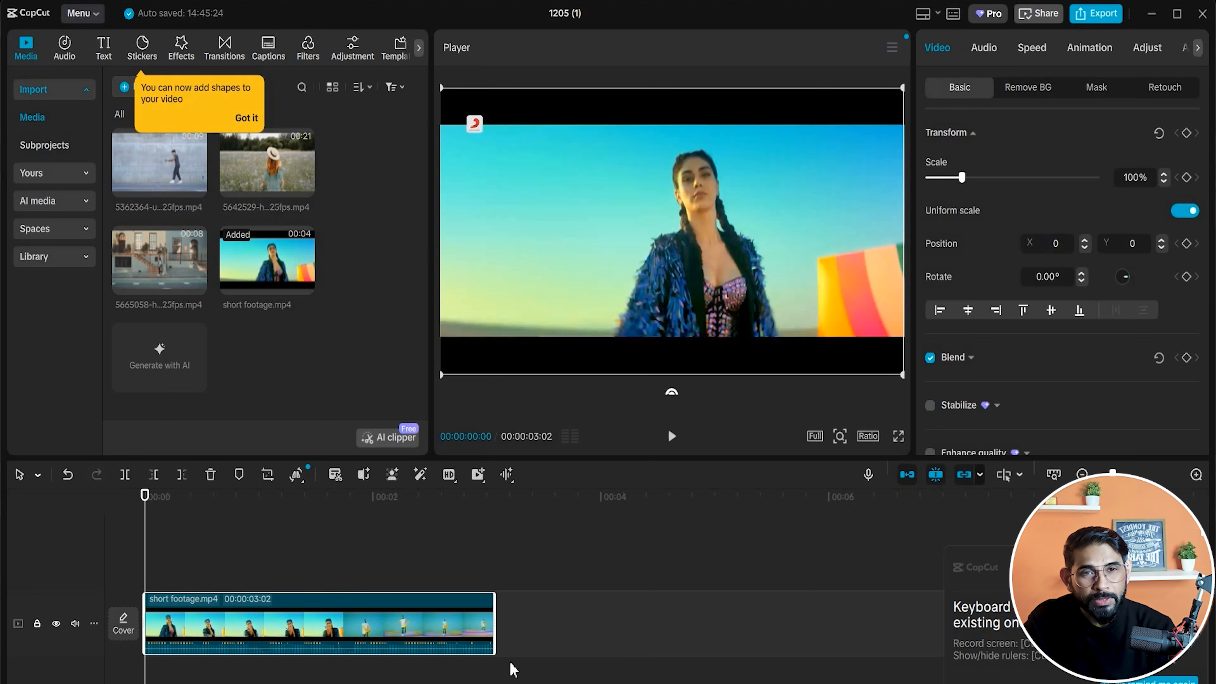
key(space)
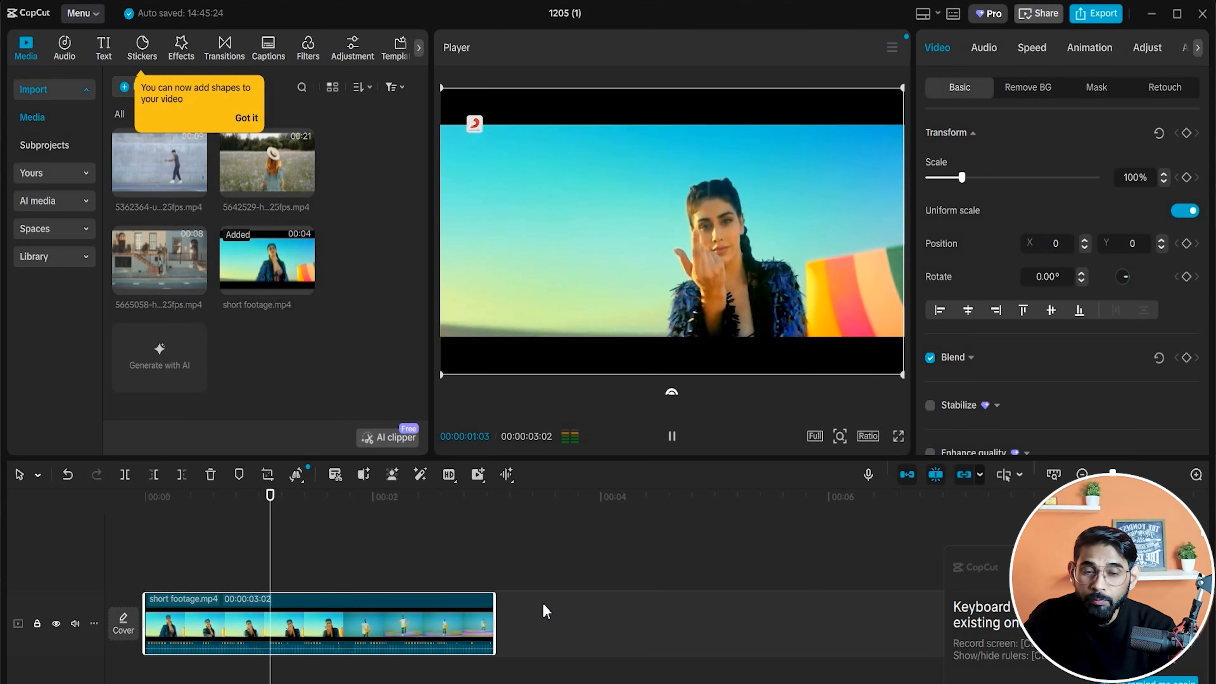
click(266, 518)
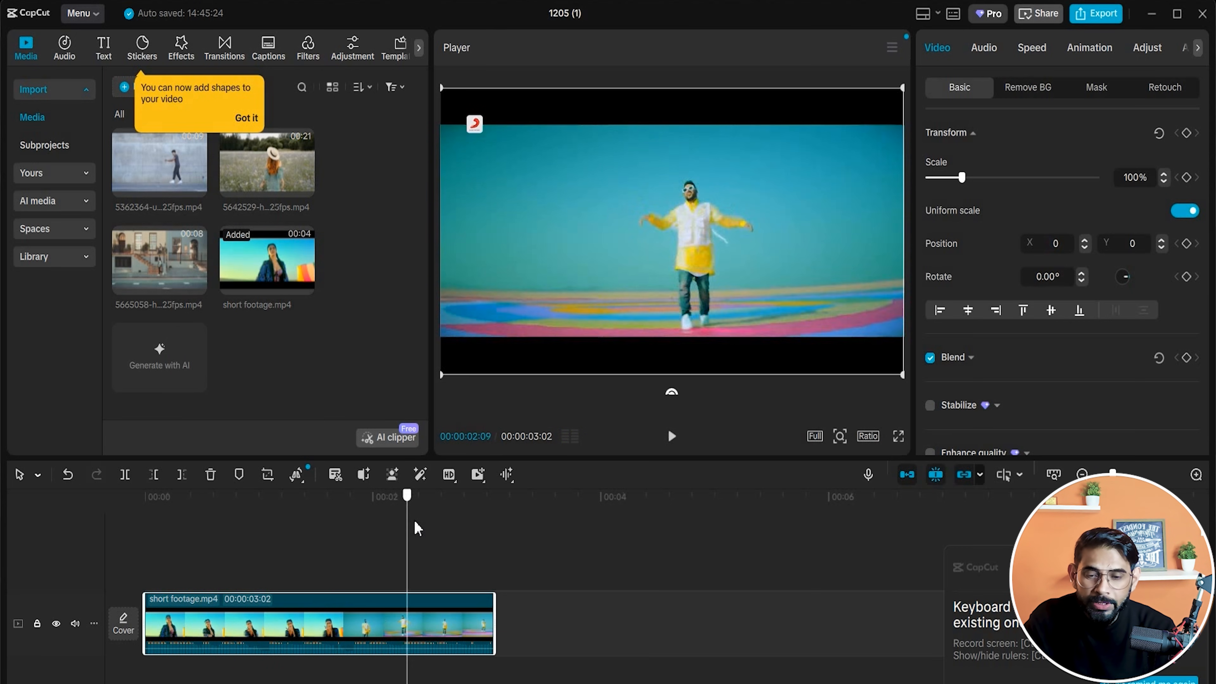
click(225, 526)
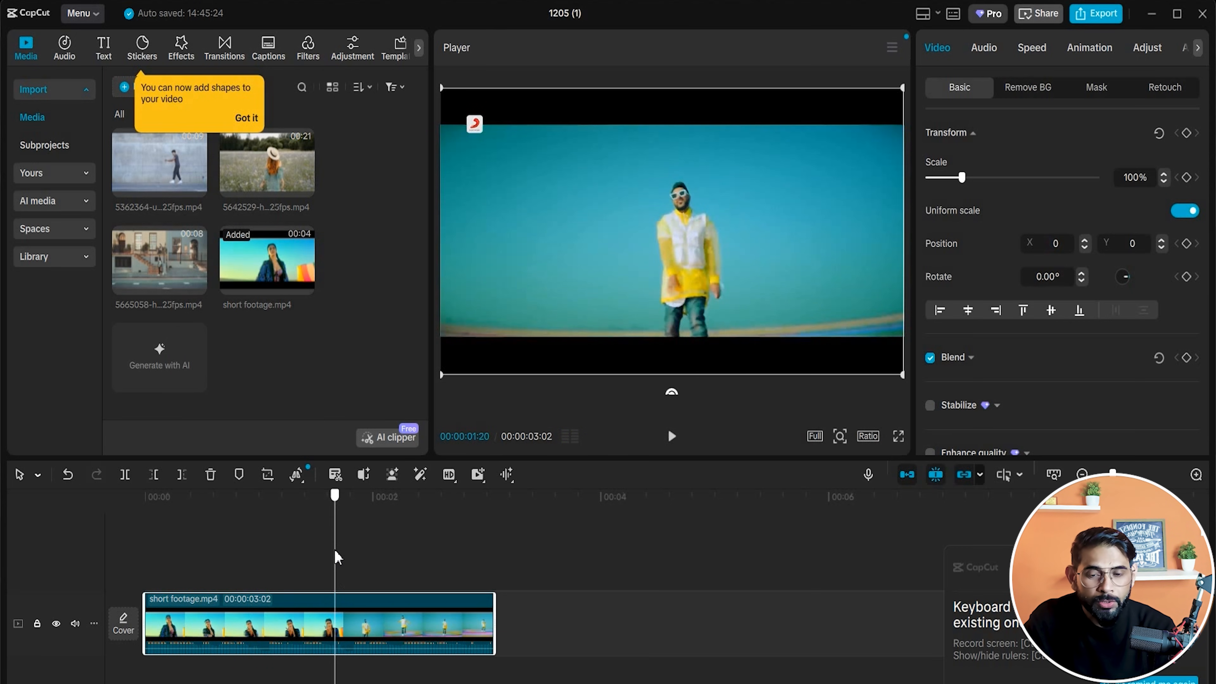
click(251, 666)
click(262, 652)
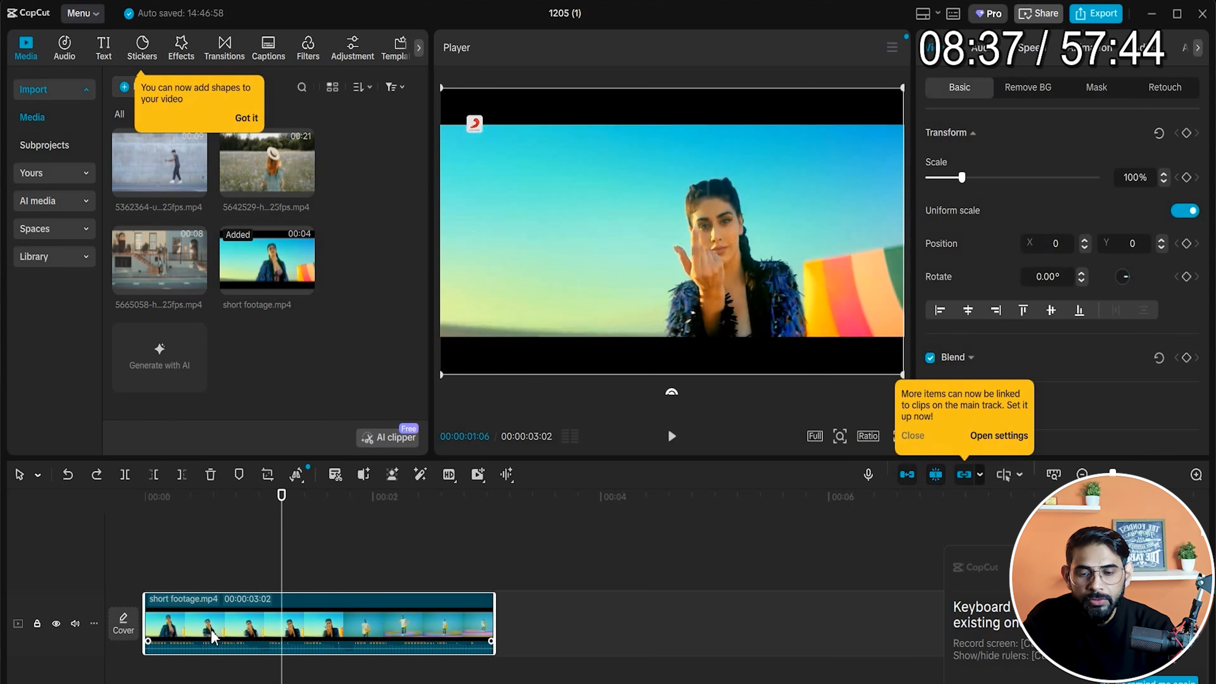
Extract the audio of the short footage.mp4 clip onto its own track.
right_click(338, 618)
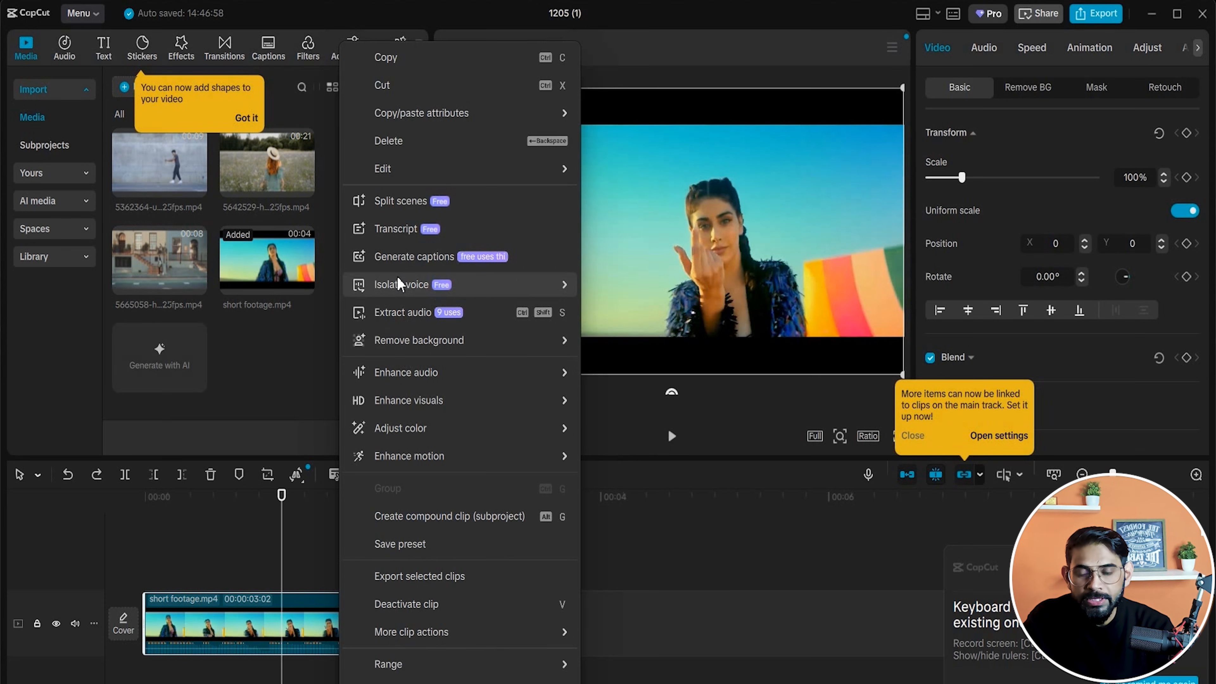
click(402, 314)
click(617, 673)
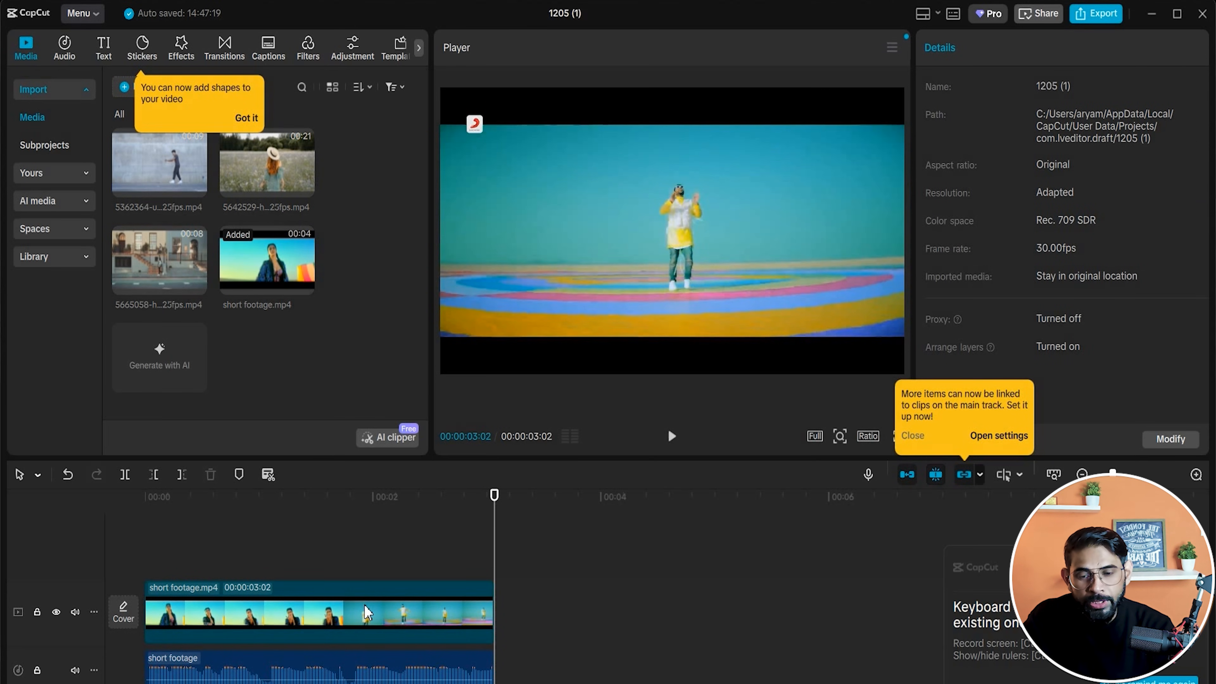
click(366, 612)
click(320, 676)
Split only the short footage.mp4 video clip at 00:00:01:09.
drag(492, 498, 289, 602)
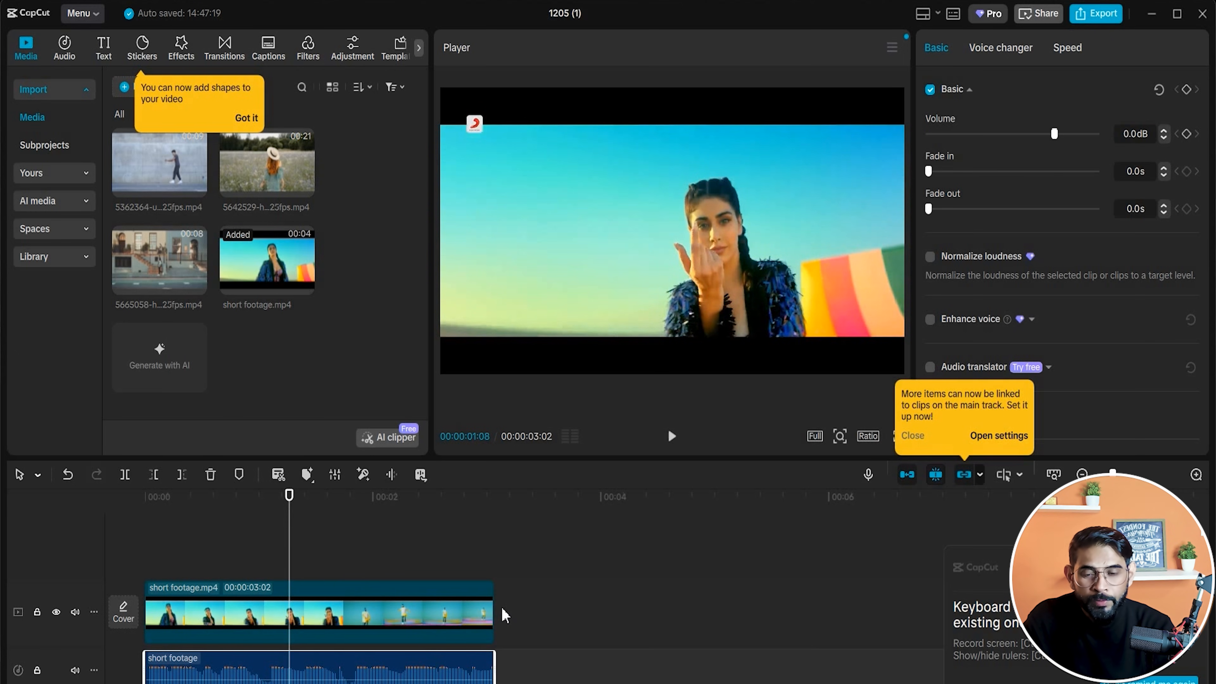
drag(303, 516, 236, 539)
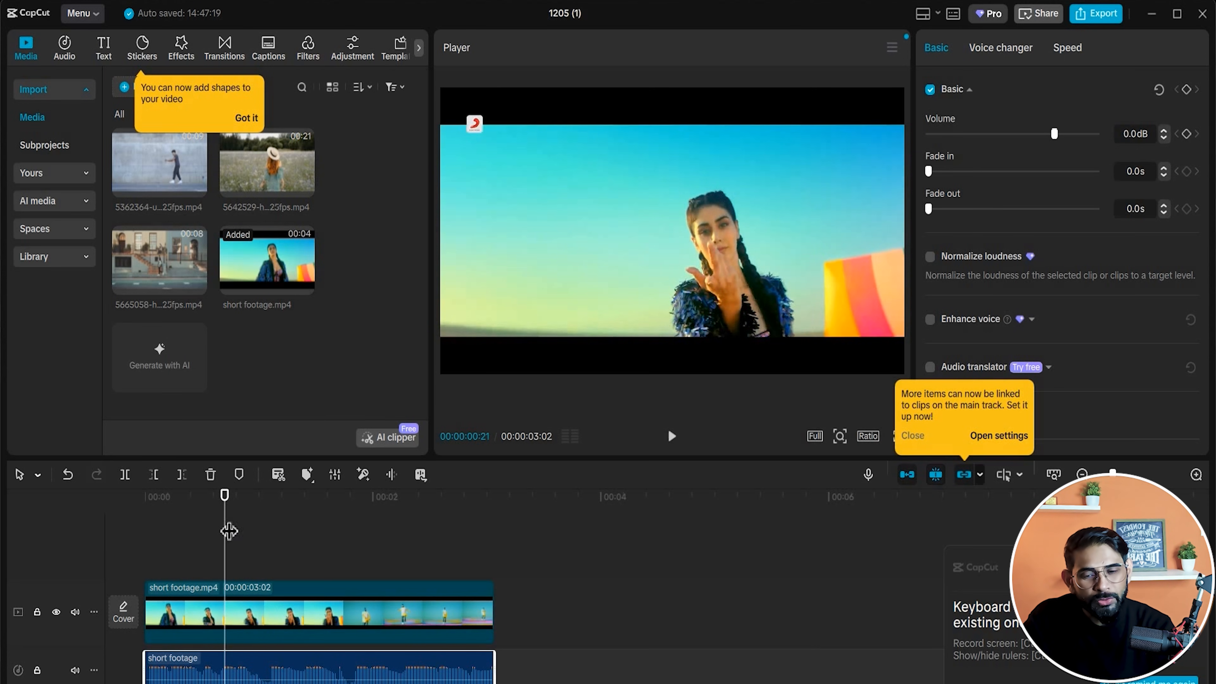
drag(220, 503, 210, 508)
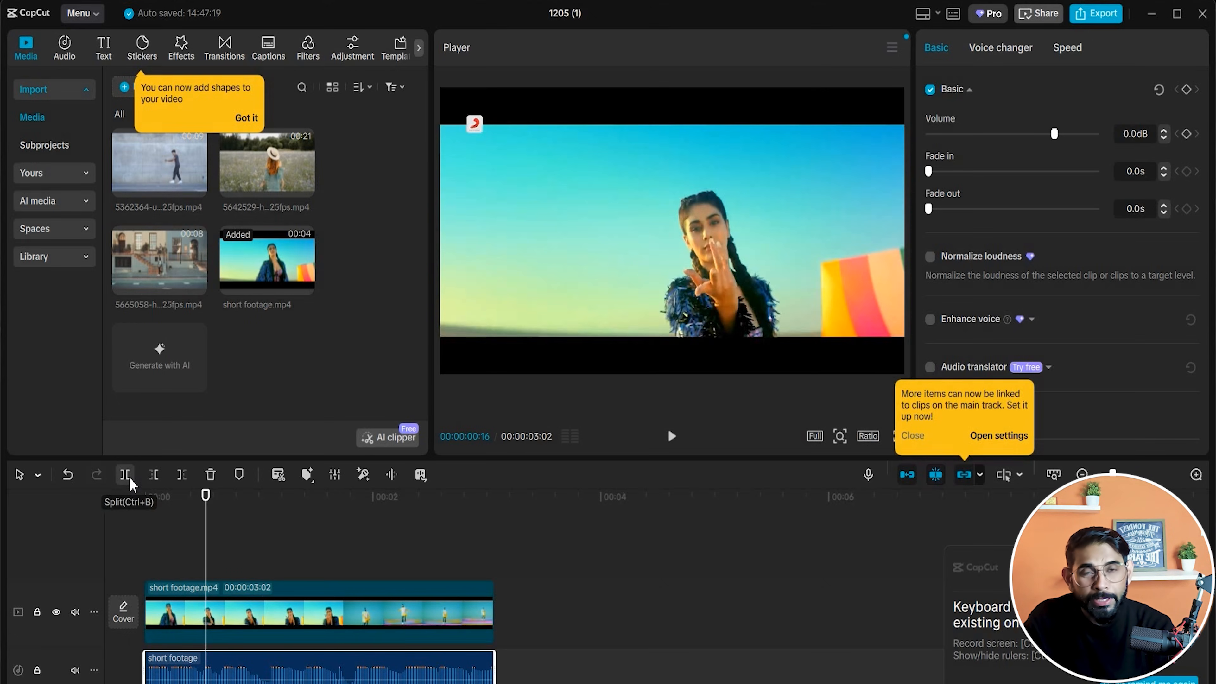
click(239, 539)
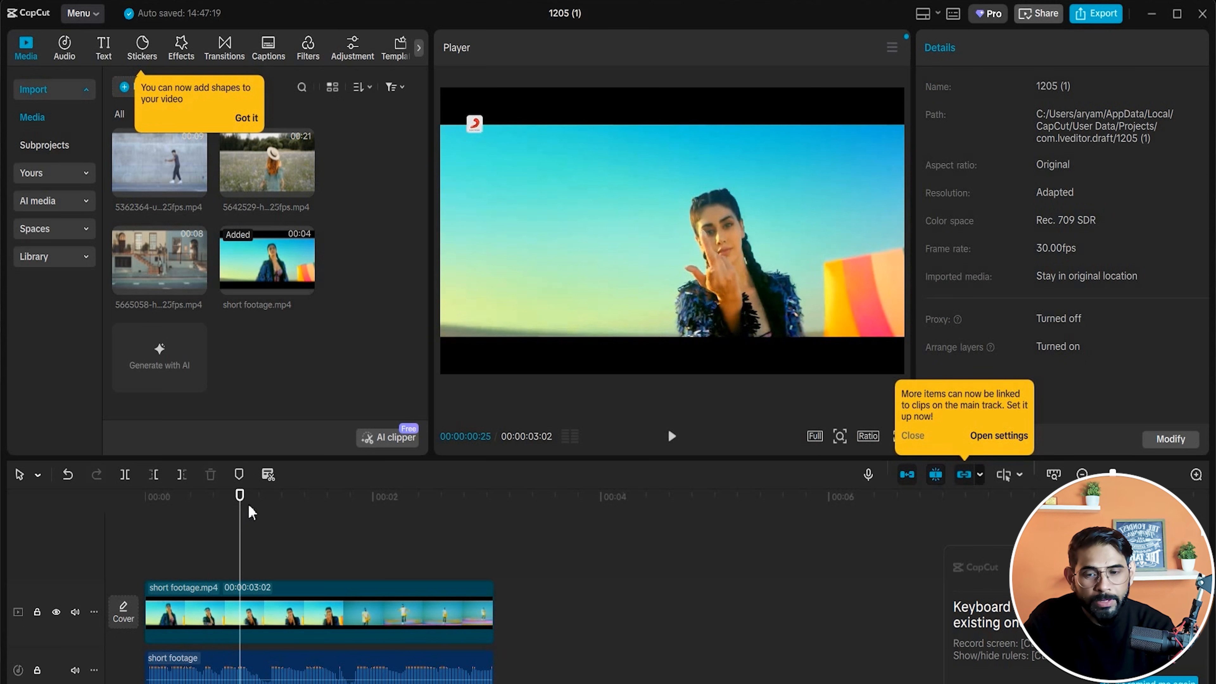
drag(239, 495, 293, 557)
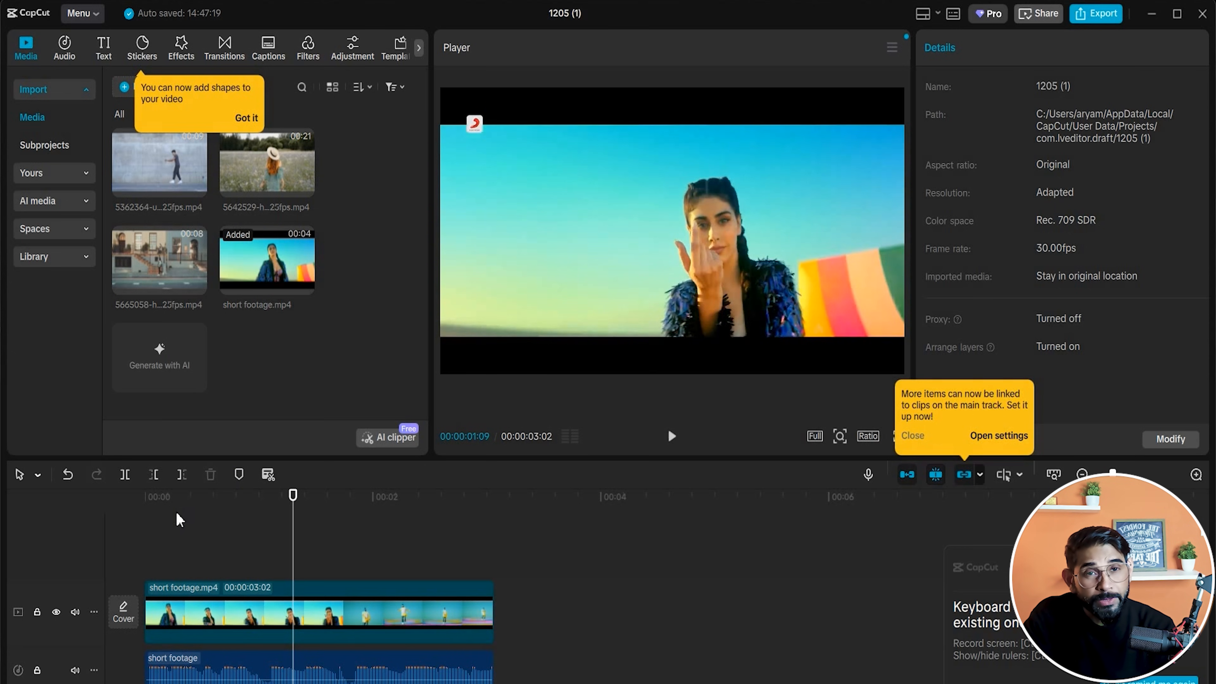
click(126, 474)
click(270, 618)
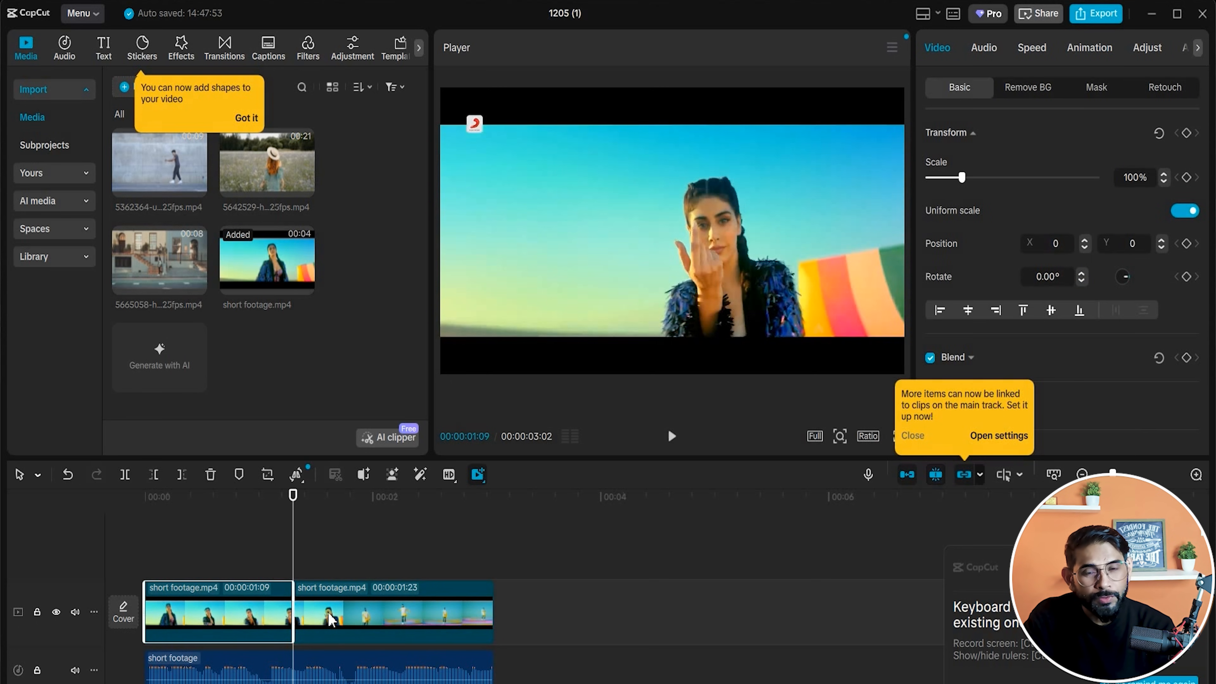
Try deleting the second video segment twice, undoing each deletion and finally the split as well.
click(314, 622)
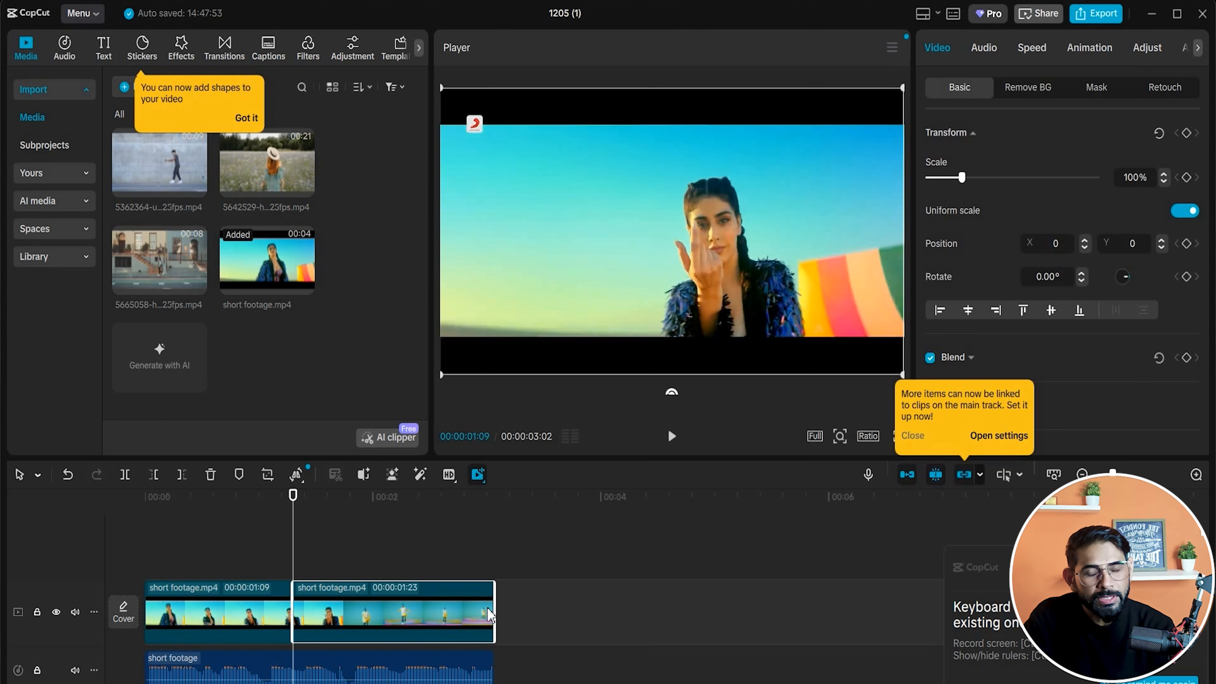
key(Delete)
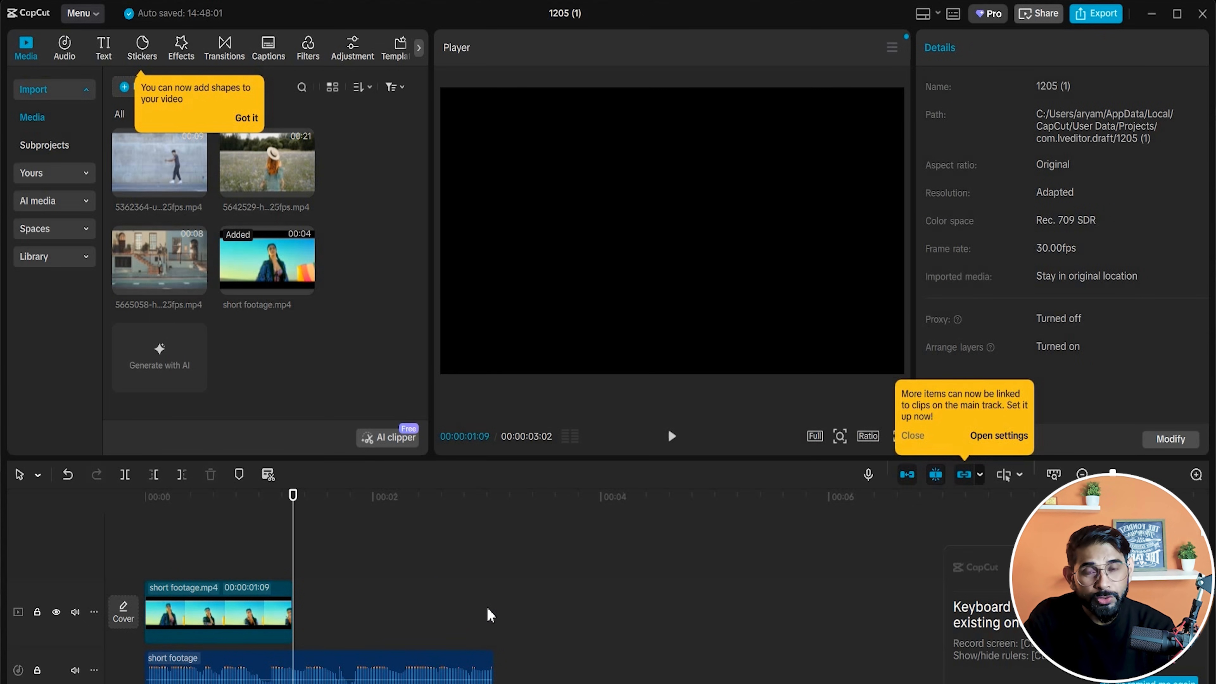
key(ctrl+z)
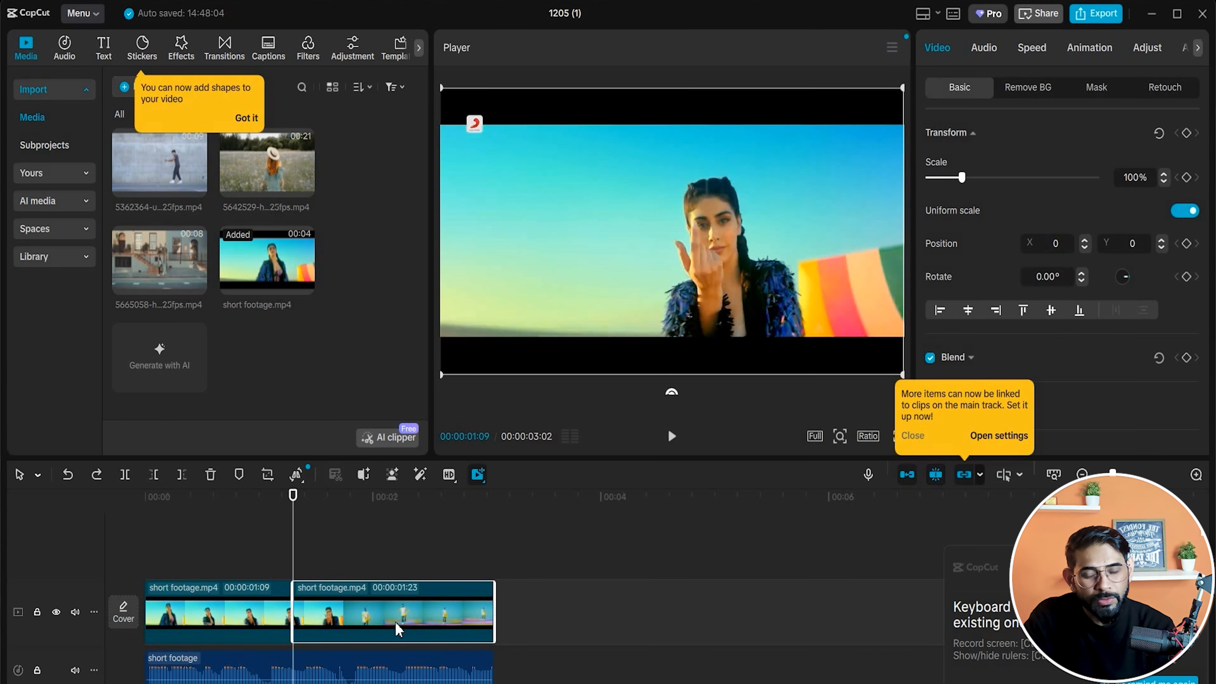
click(210, 474)
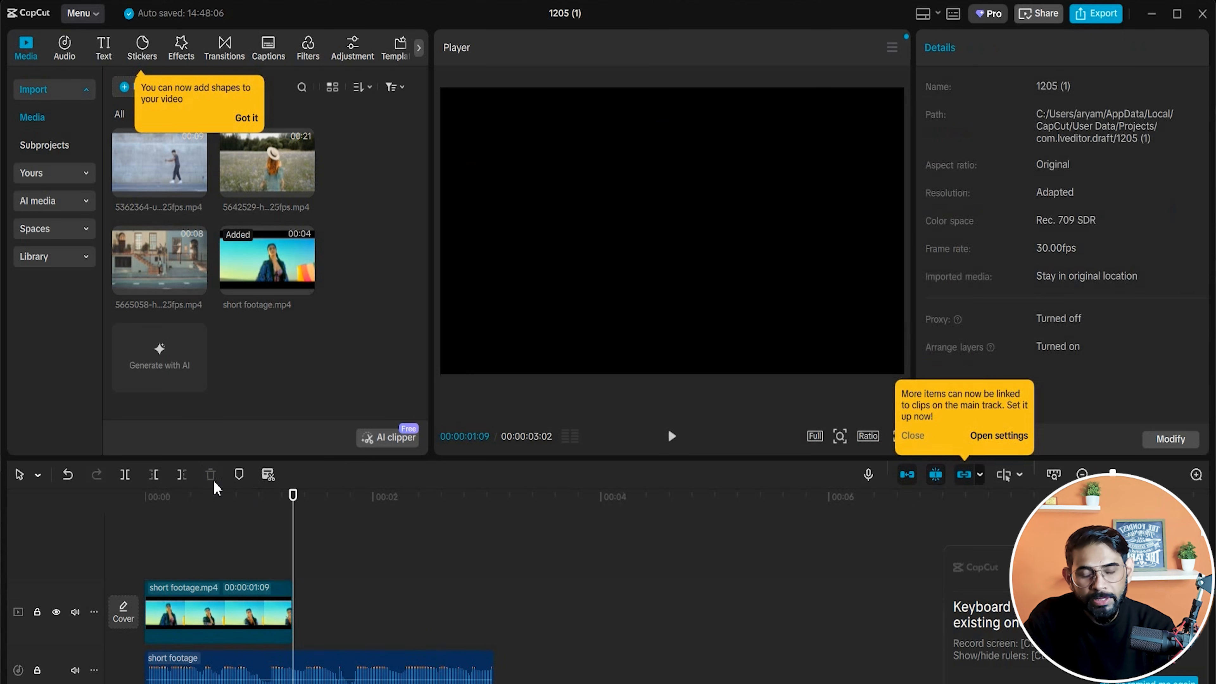
key(ctrl+z)
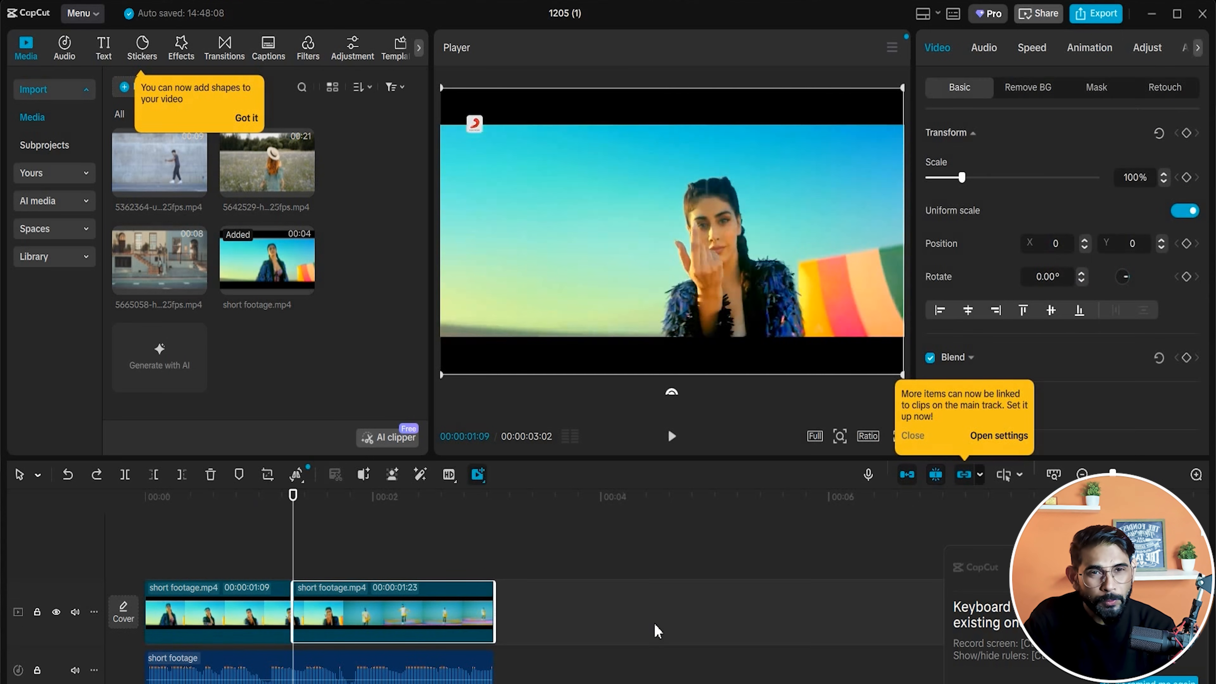
key(ctrl+z)
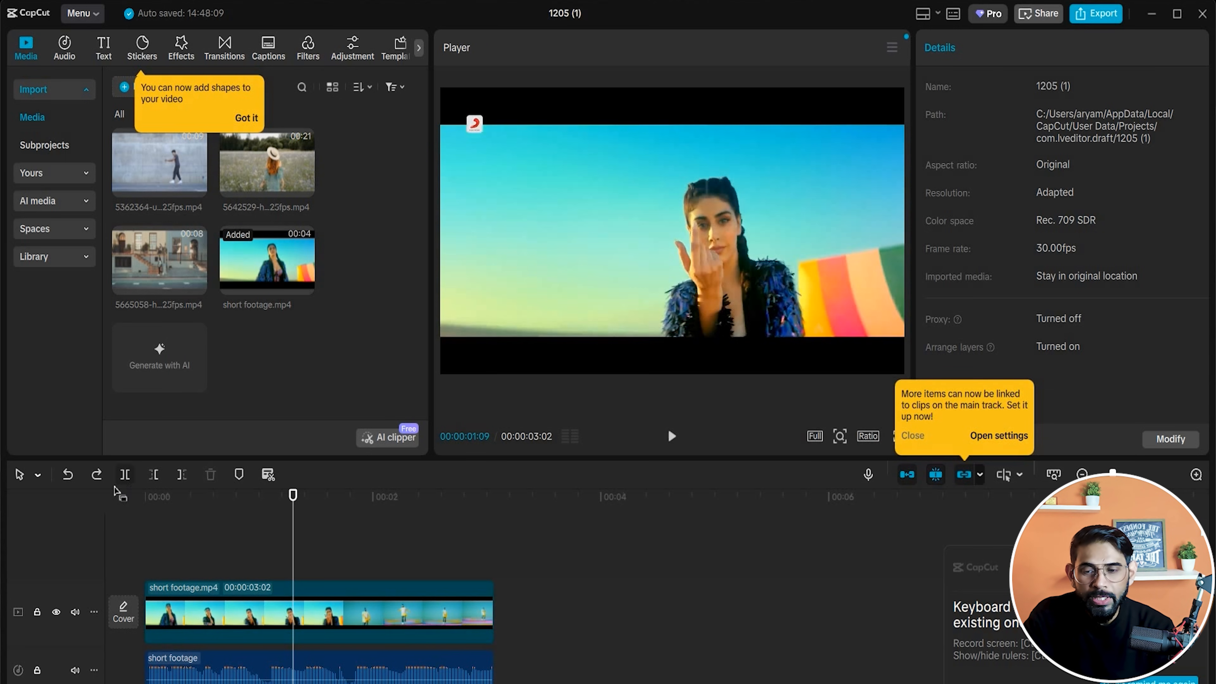
Group the short footage.mp4 video clip with its extracted audio.
click(380, 673)
click(388, 622)
click(386, 667)
click(392, 622)
click(394, 671)
click(396, 624)
drag(556, 600, 418, 680)
right_click(353, 606)
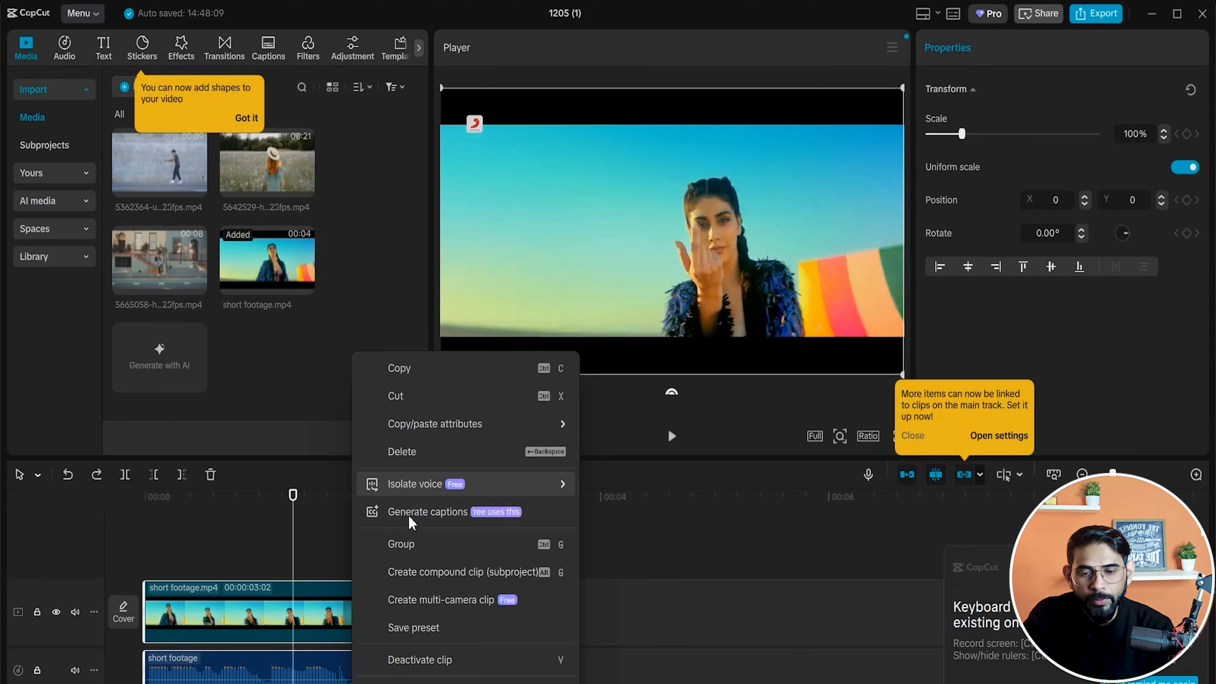
click(408, 544)
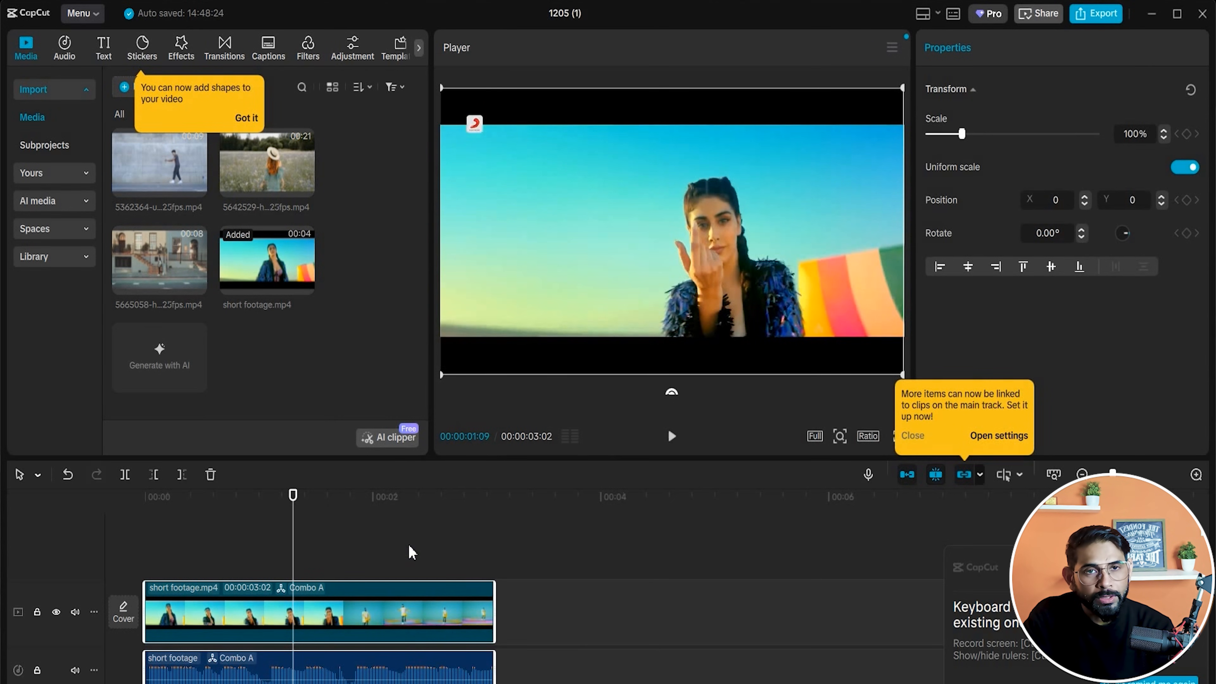
Try splitting the grouped clips at 00:00:01:09 and trimming away everything before that point, undoing each edit.
click(124, 474)
drag(367, 607, 397, 608)
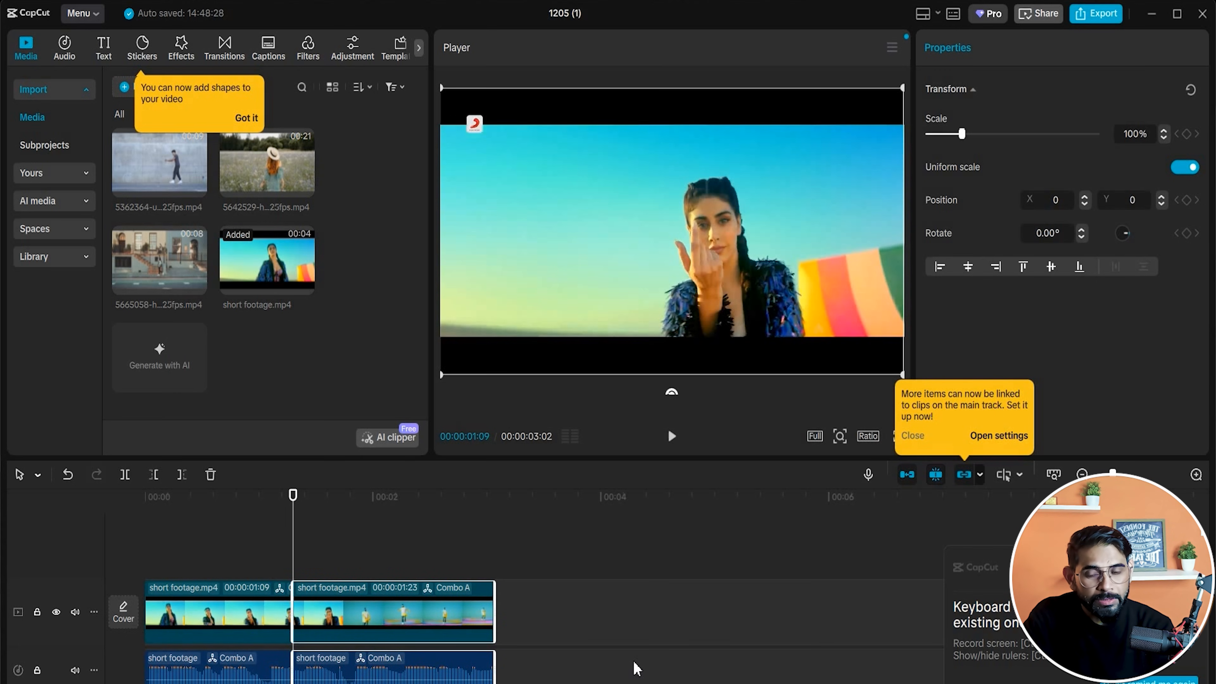
key(ctrl+z)
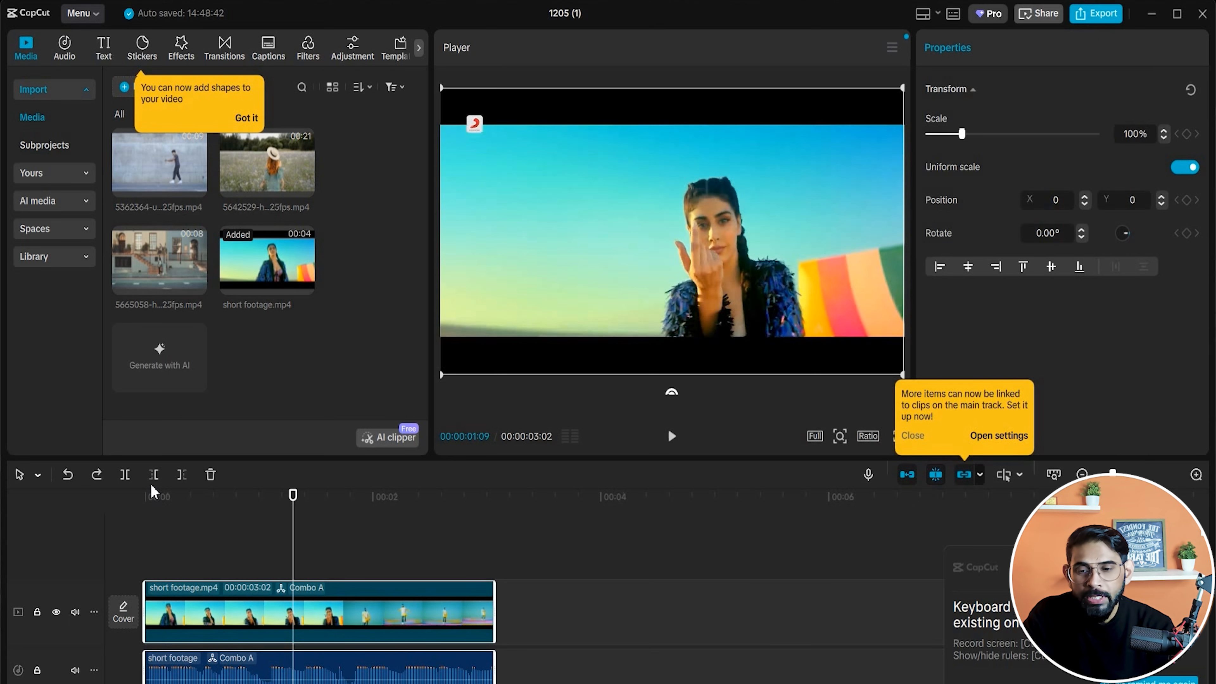
click(154, 475)
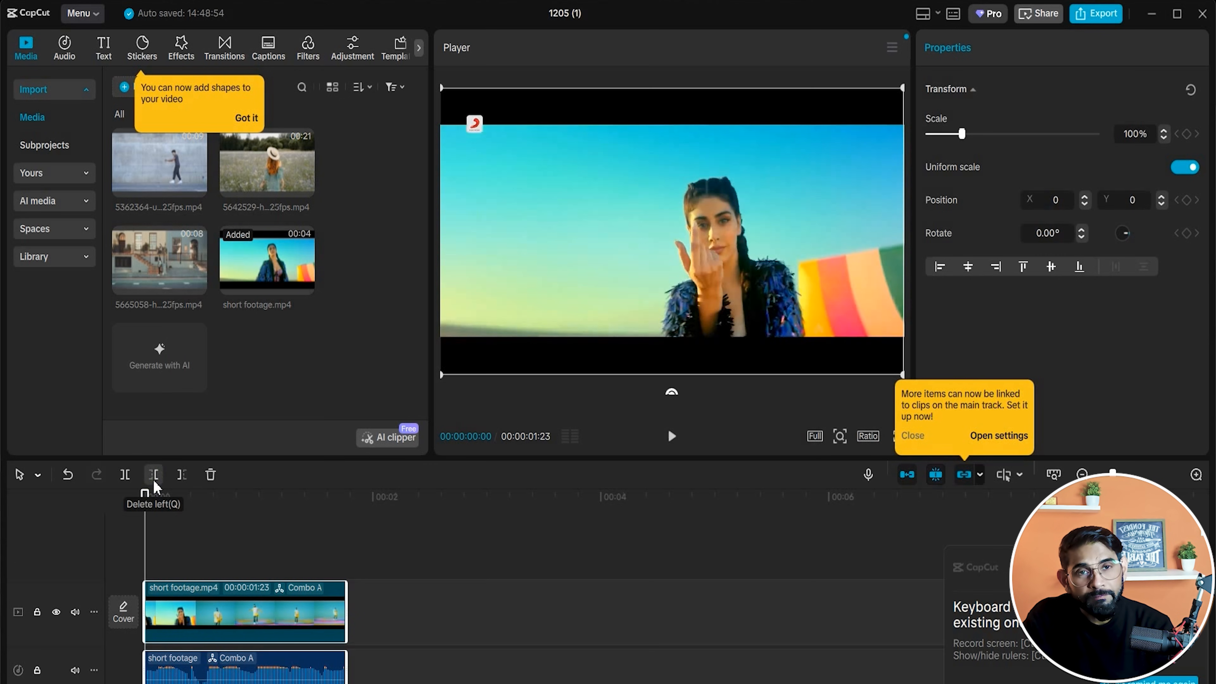
key(ctrl+z)
Trim away the part of the grouped video and audio before 00:00:00:22.
click(236, 507)
drag(242, 525, 228, 538)
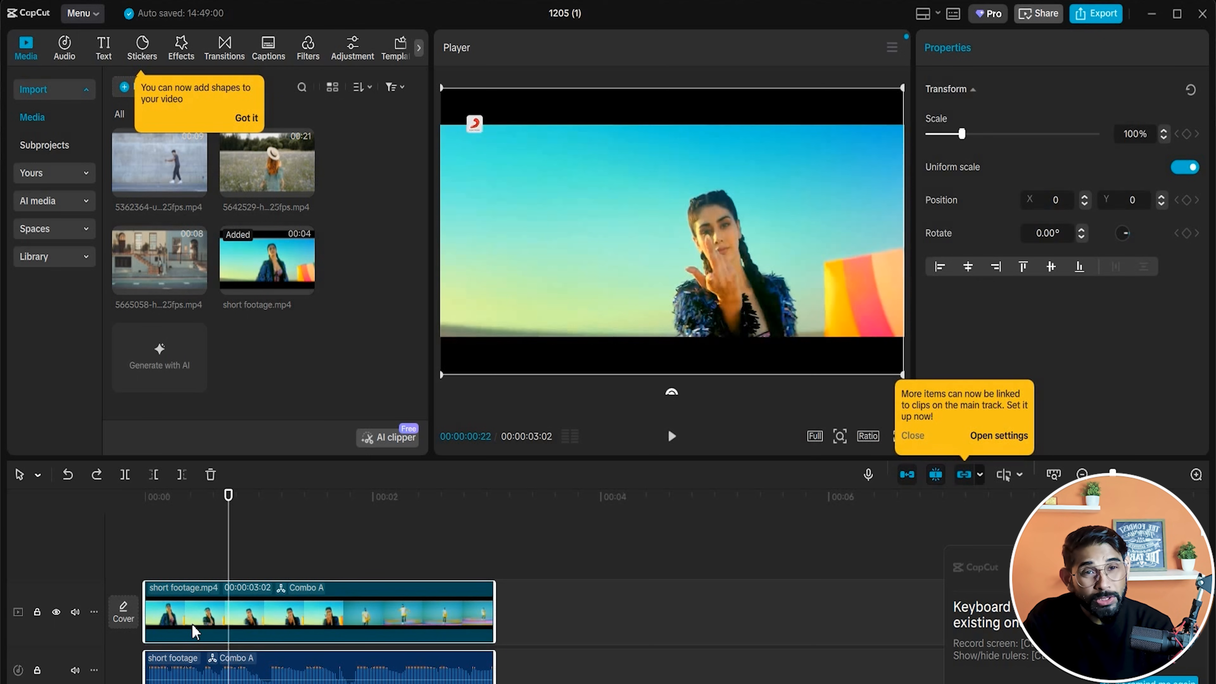
click(154, 474)
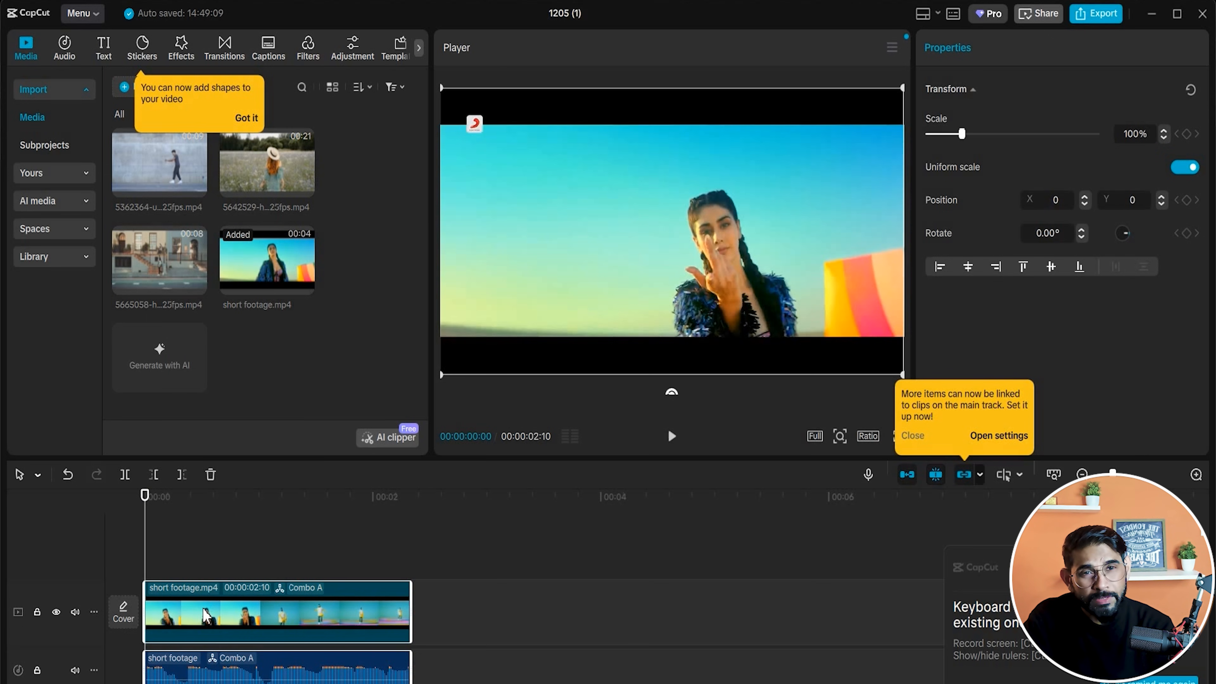
Try trimming away everything after 00:00:00:20 in the grouped short footage clips, and stretch them back to their previous length.
drag(166, 506, 221, 601)
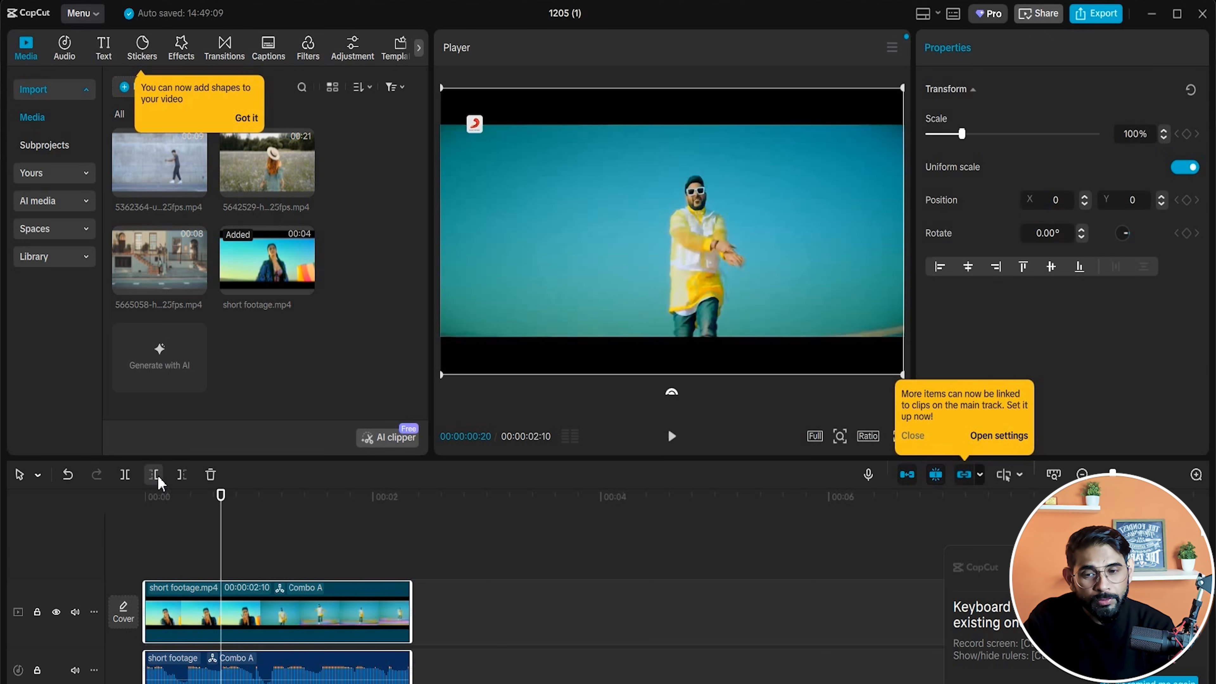
click(181, 474)
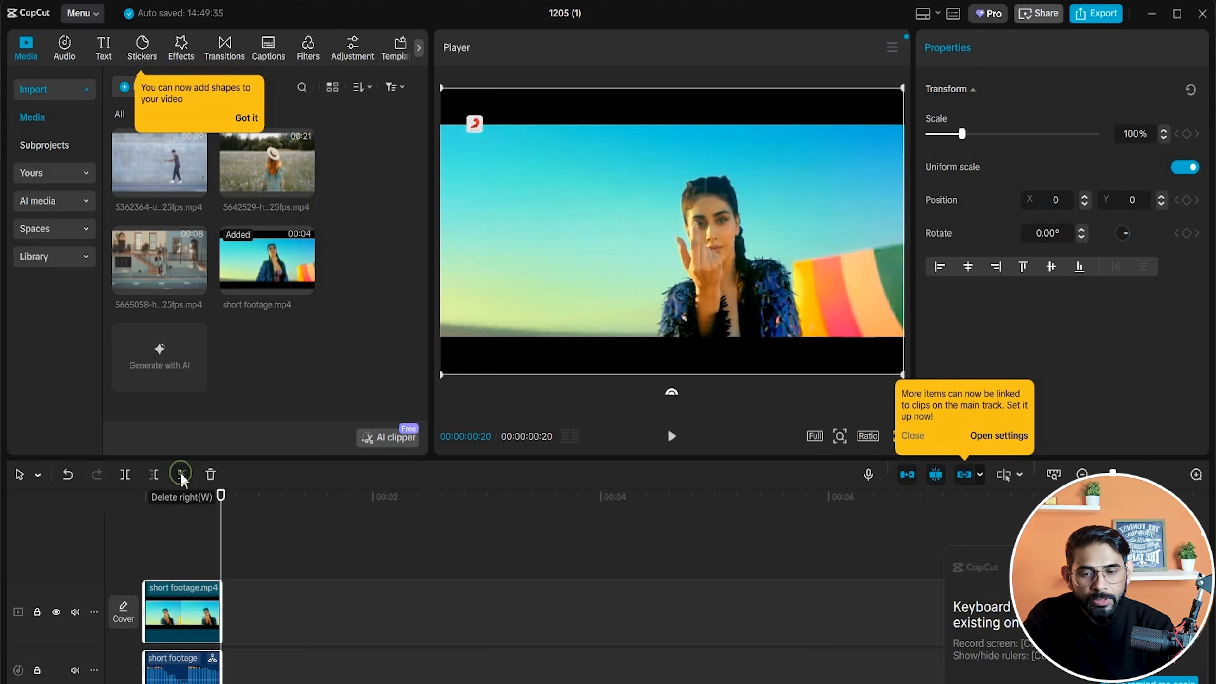
drag(190, 513, 196, 569)
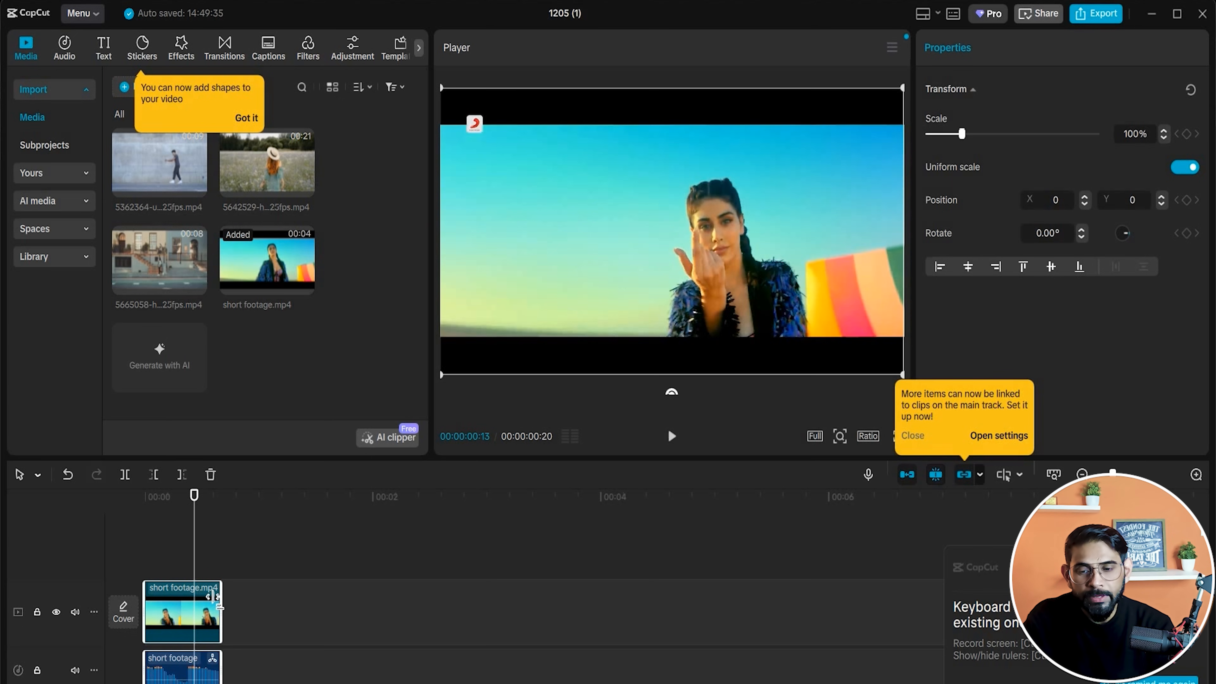
drag(222, 602, 419, 602)
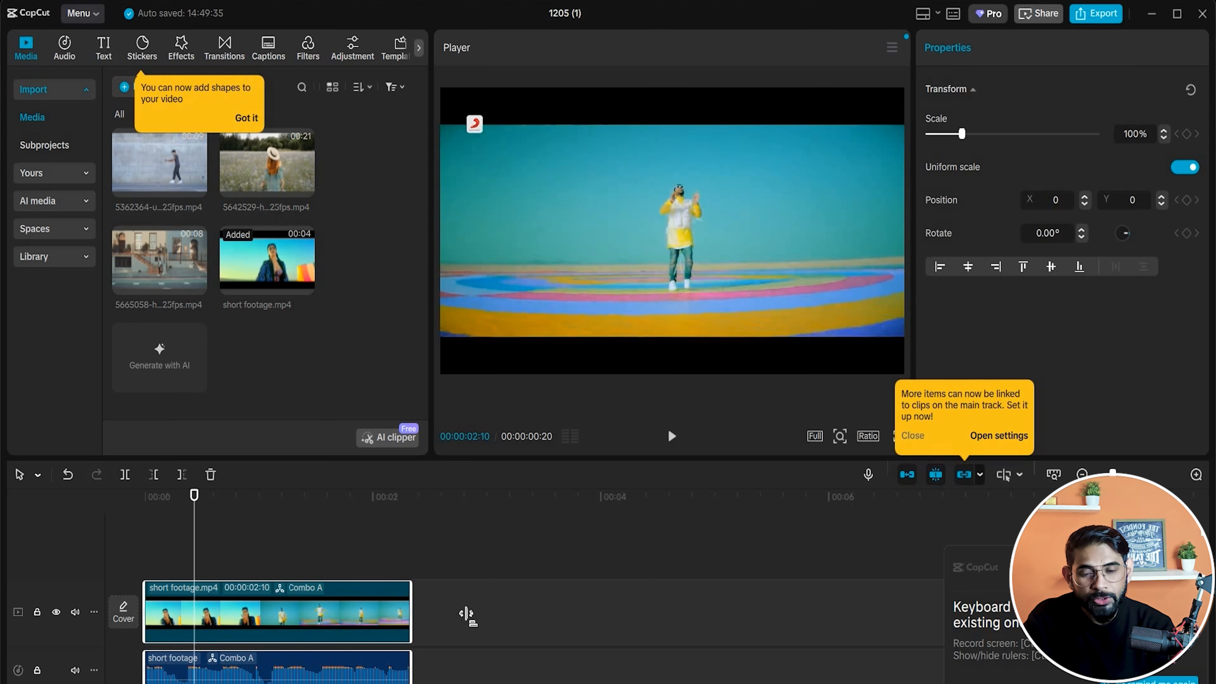
drag(196, 502, 366, 533)
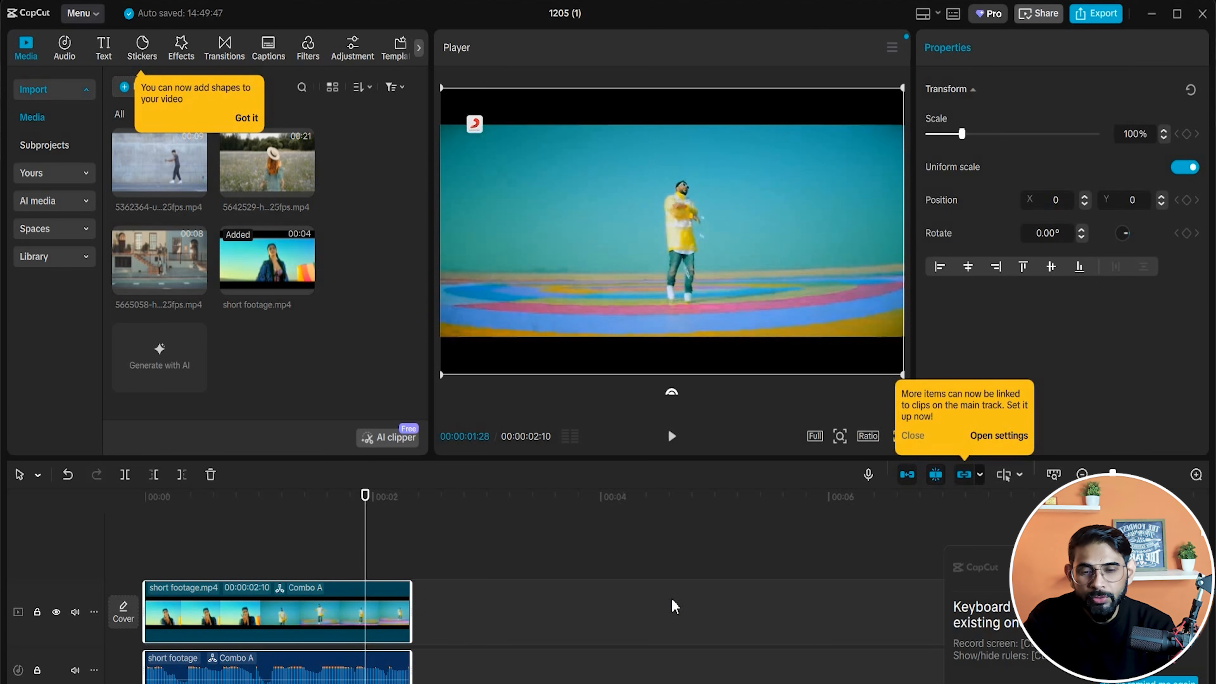
drag(307, 621, 498, 619)
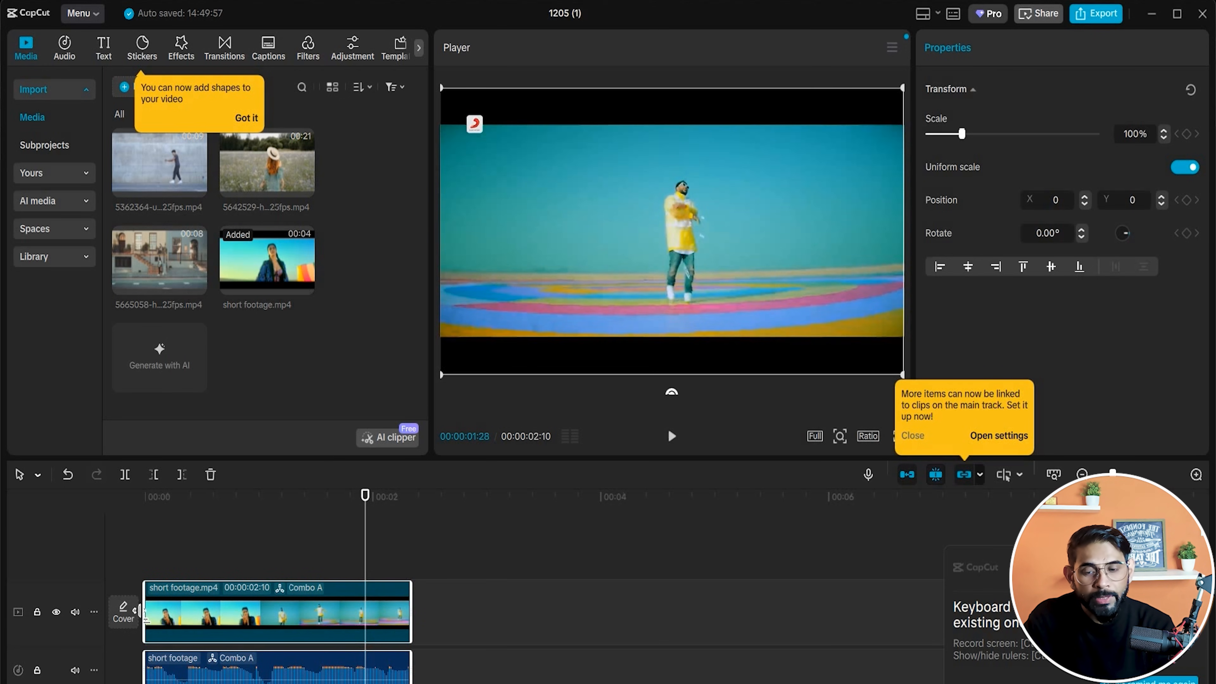
click(202, 513)
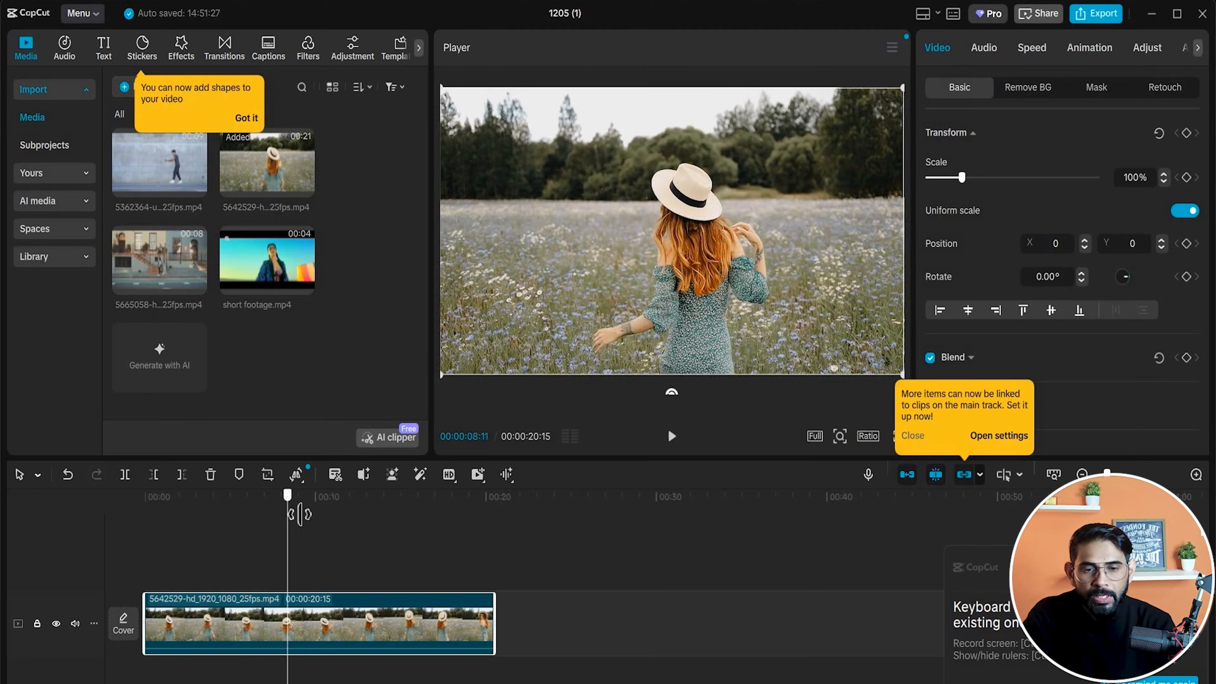
Crop the flower-field clip freely to a narrow portrait area around the woman in the hat.
drag(298, 542, 241, 546)
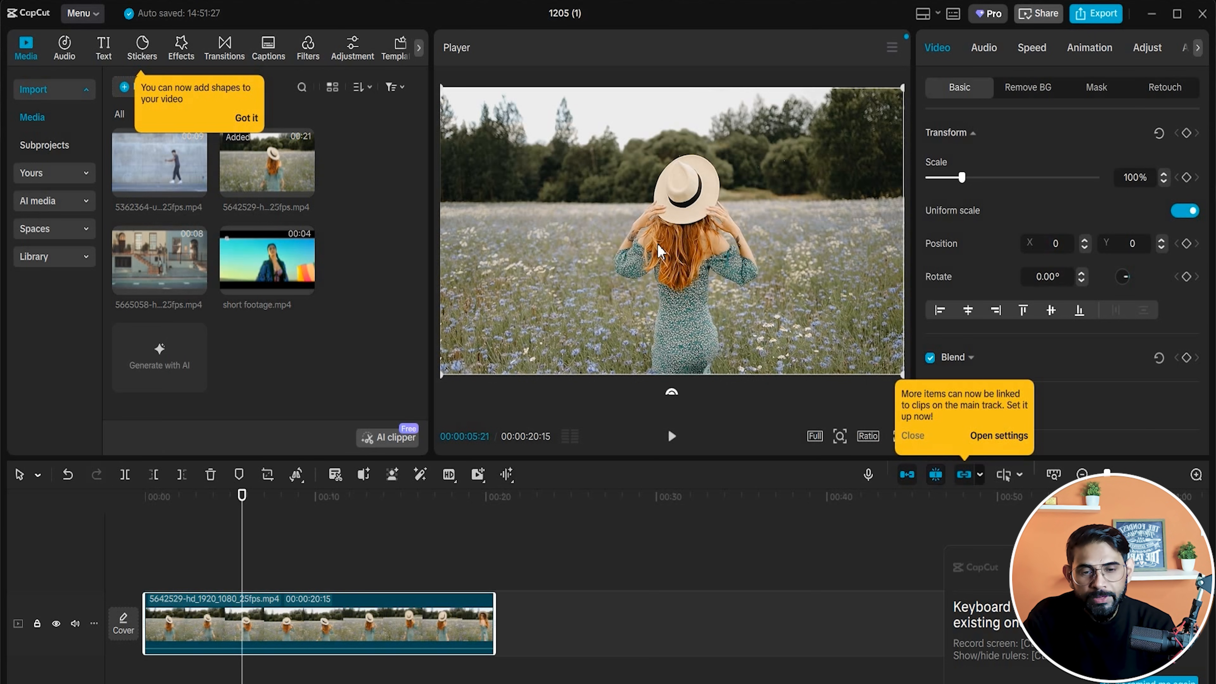
click(267, 475)
drag(282, 374, 493, 377)
drag(934, 376, 749, 418)
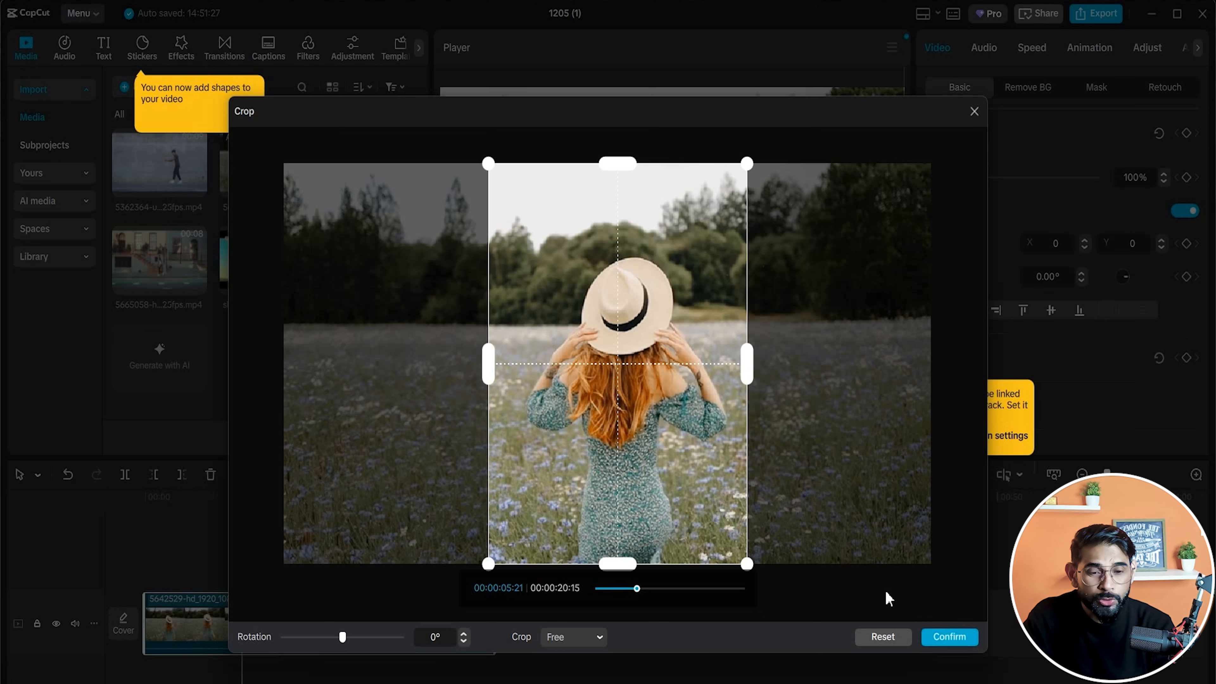
click(941, 638)
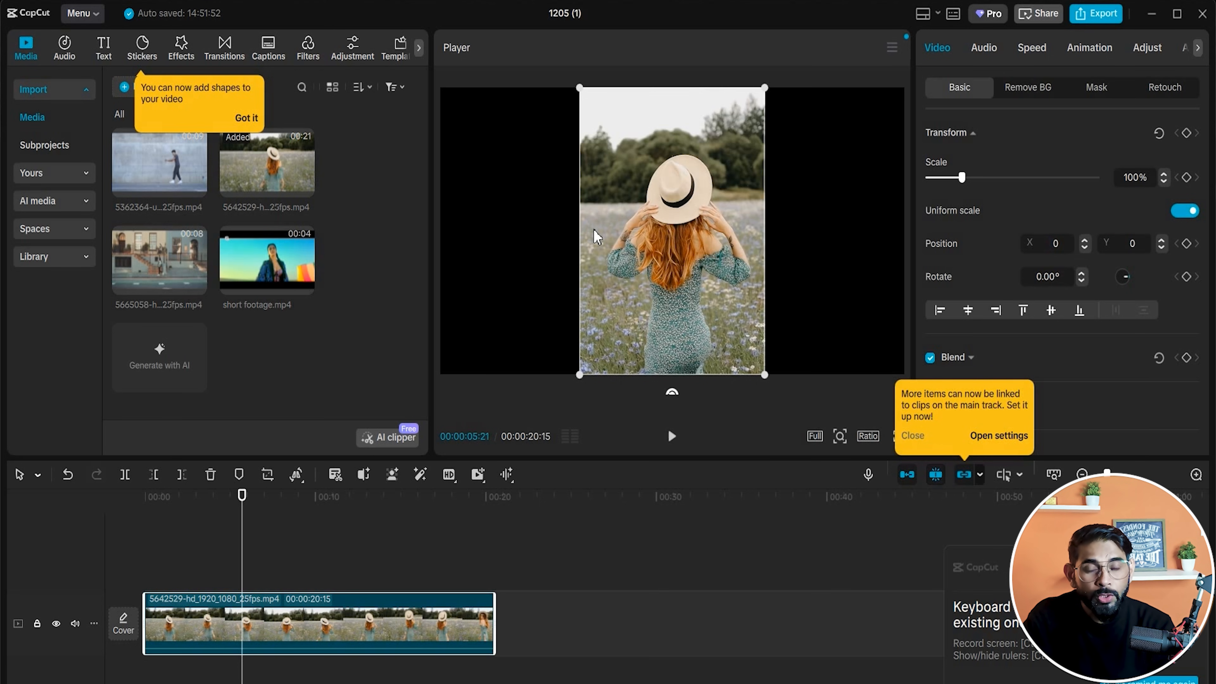
Set the project's aspect ratio to 9:16 and enlarge the cropped video to a scale of 126% so it fills the frame.
click(683, 561)
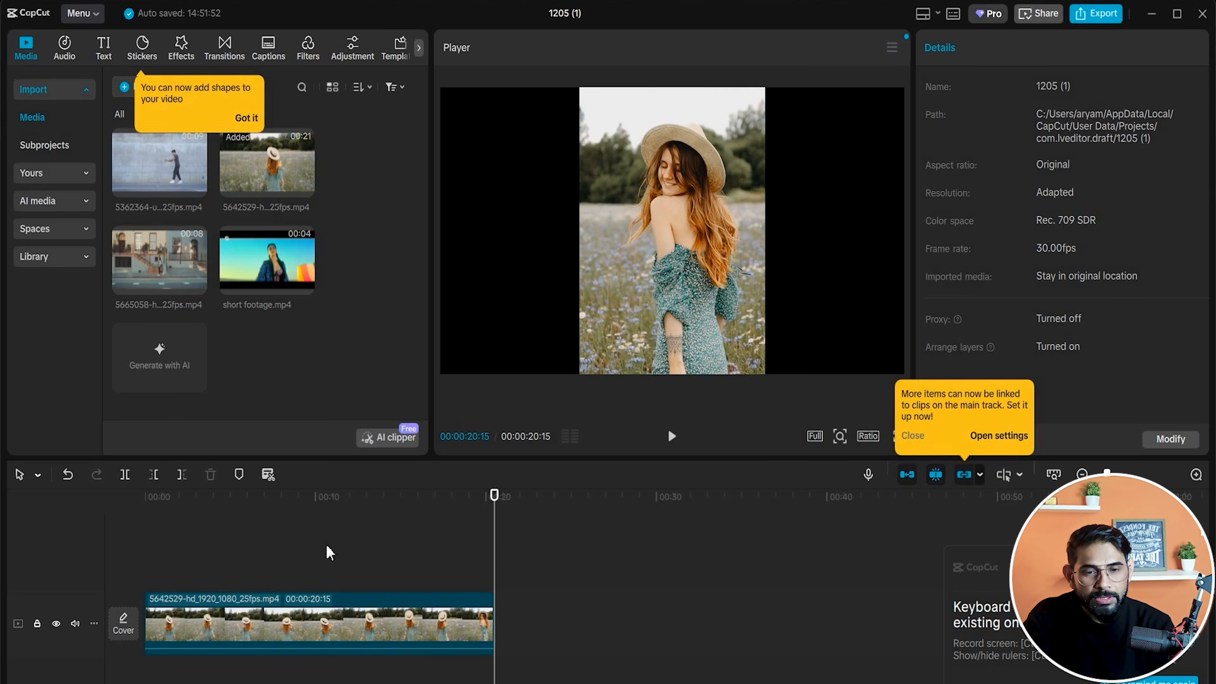
drag(330, 497, 318, 497)
click(373, 622)
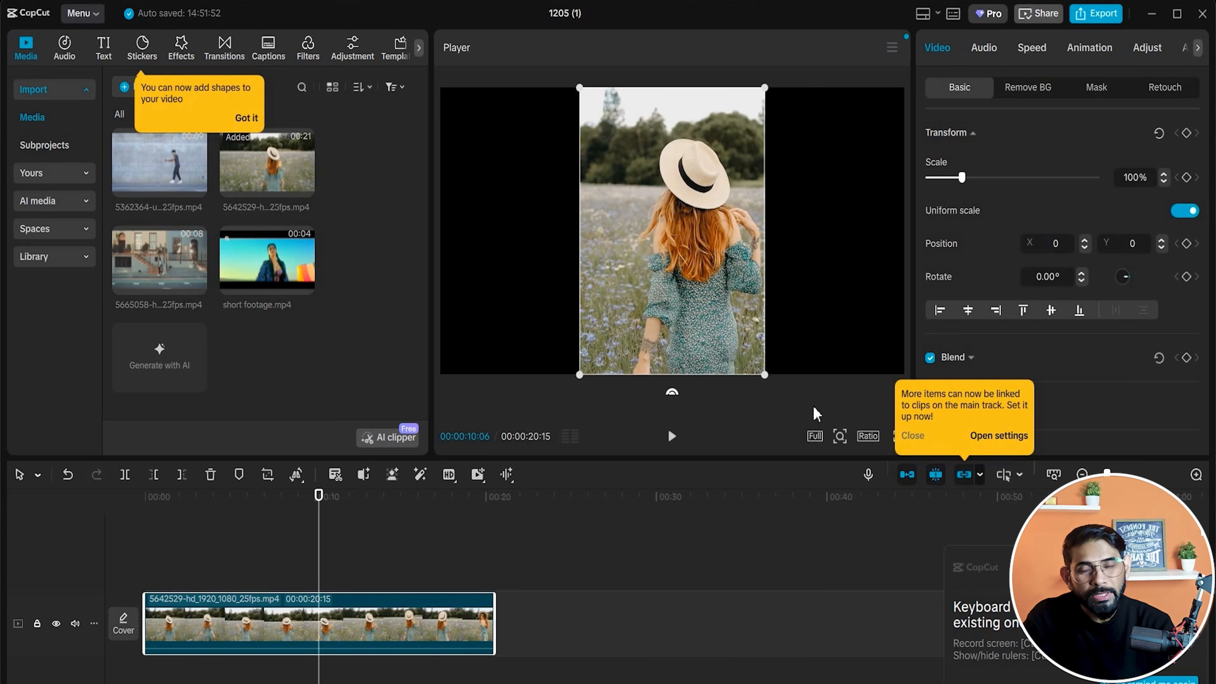
click(868, 437)
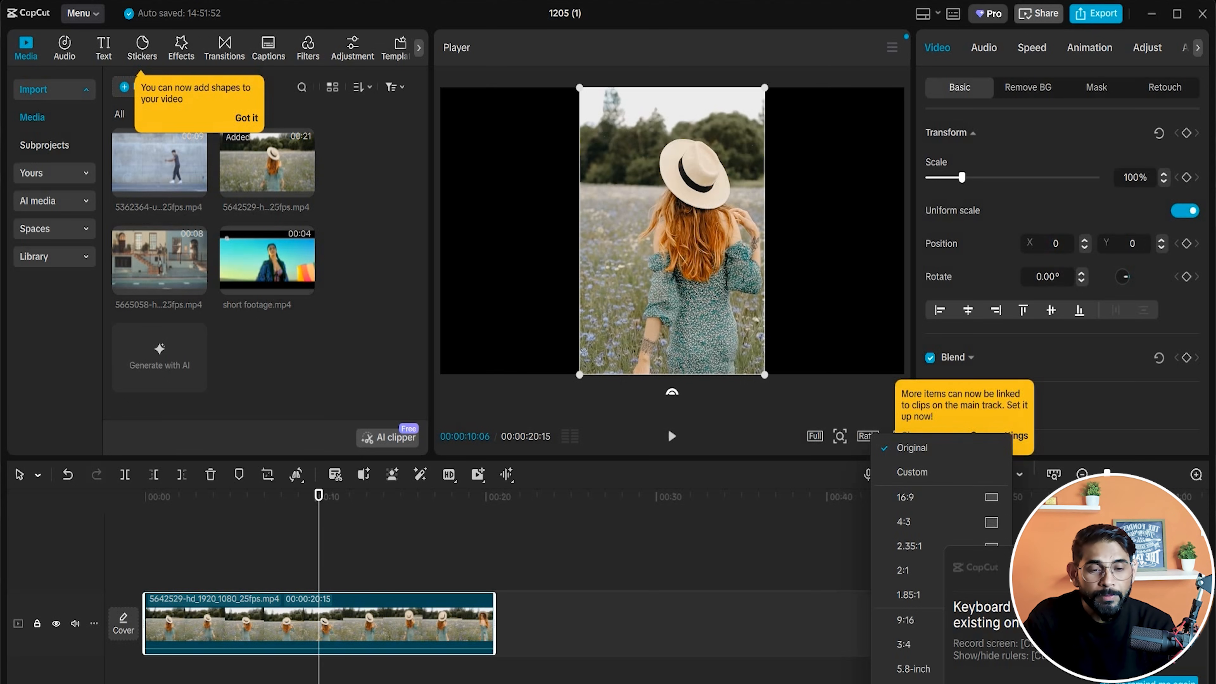
key(Escape)
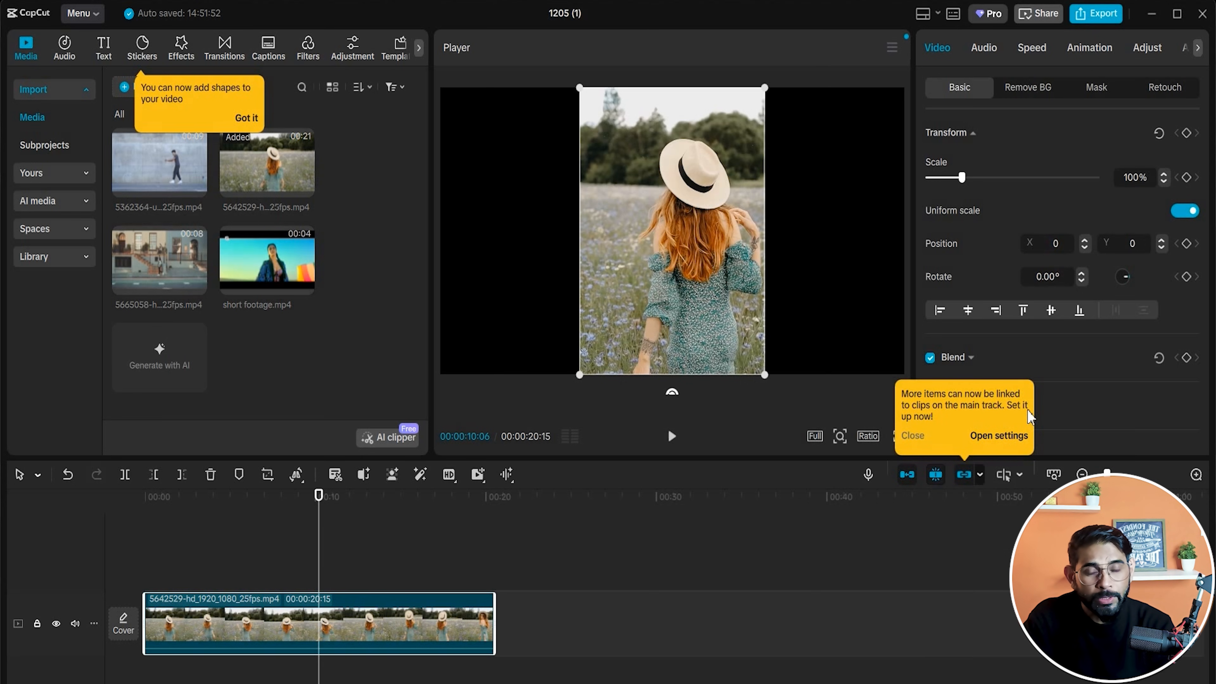
click(920, 436)
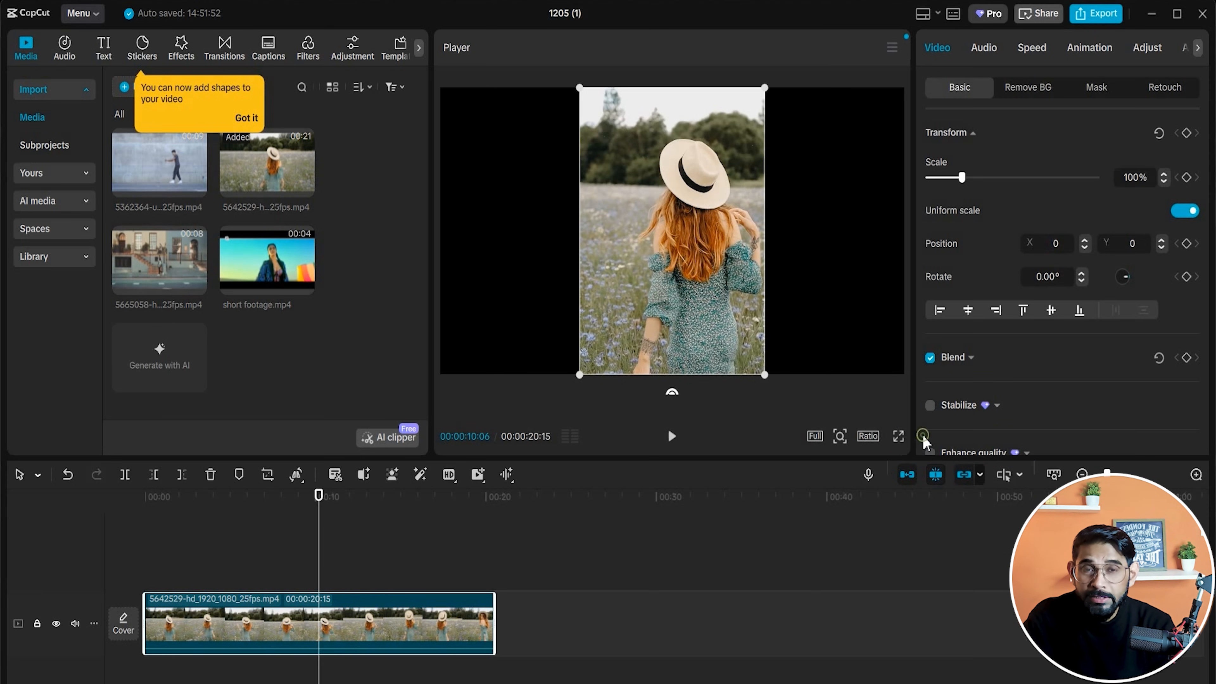
click(868, 437)
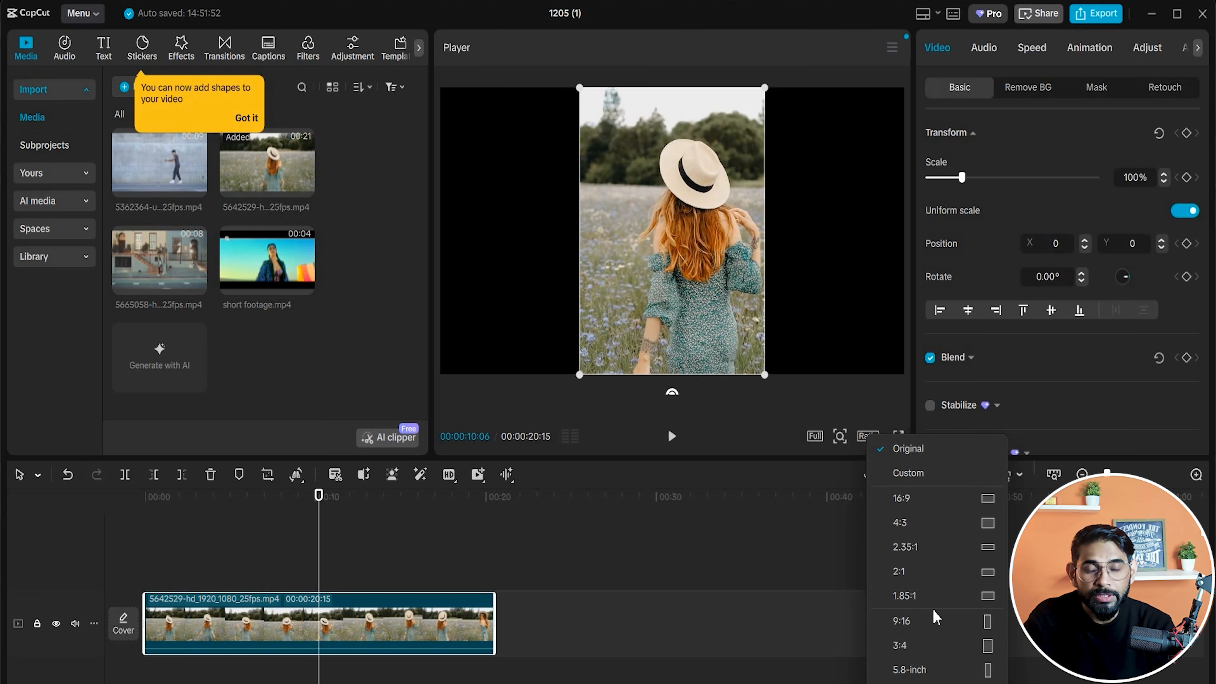
click(939, 624)
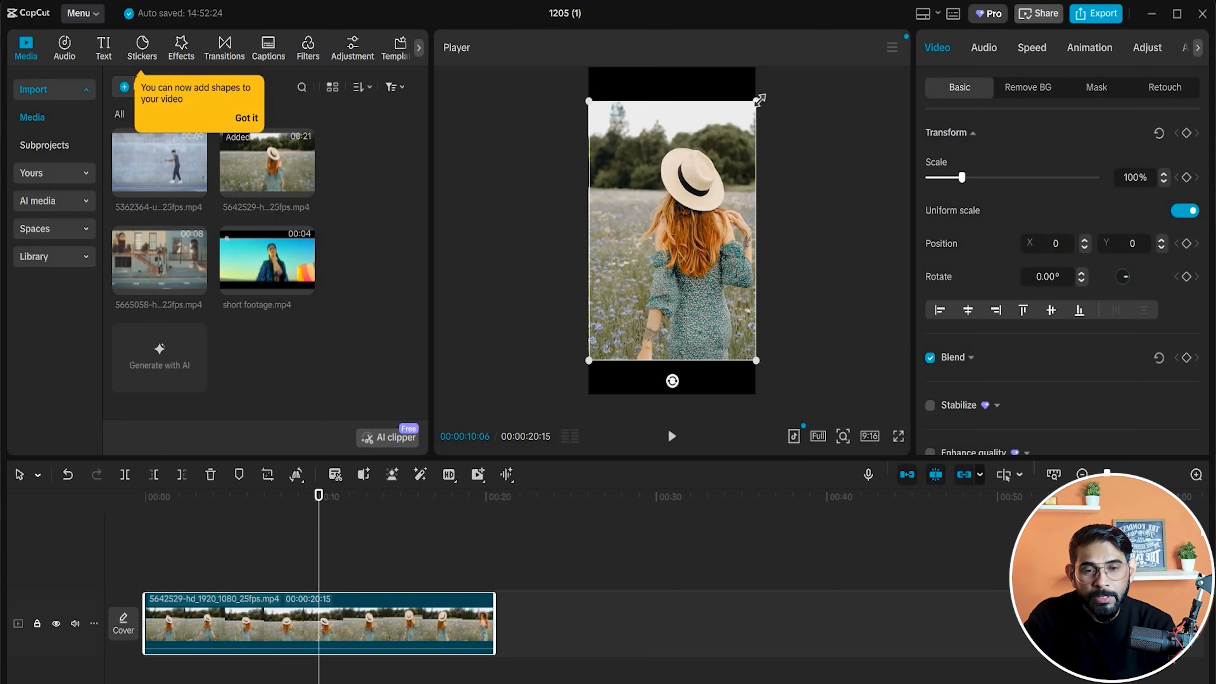
drag(759, 99, 765, 60)
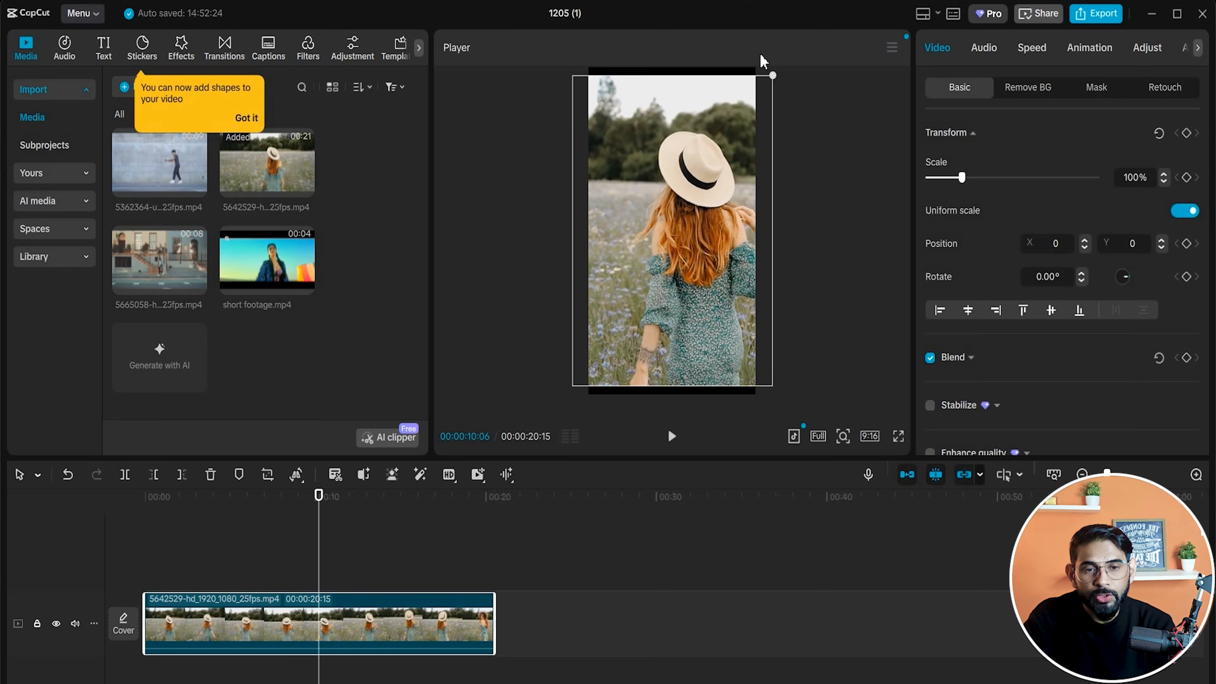
drag(775, 384, 779, 392)
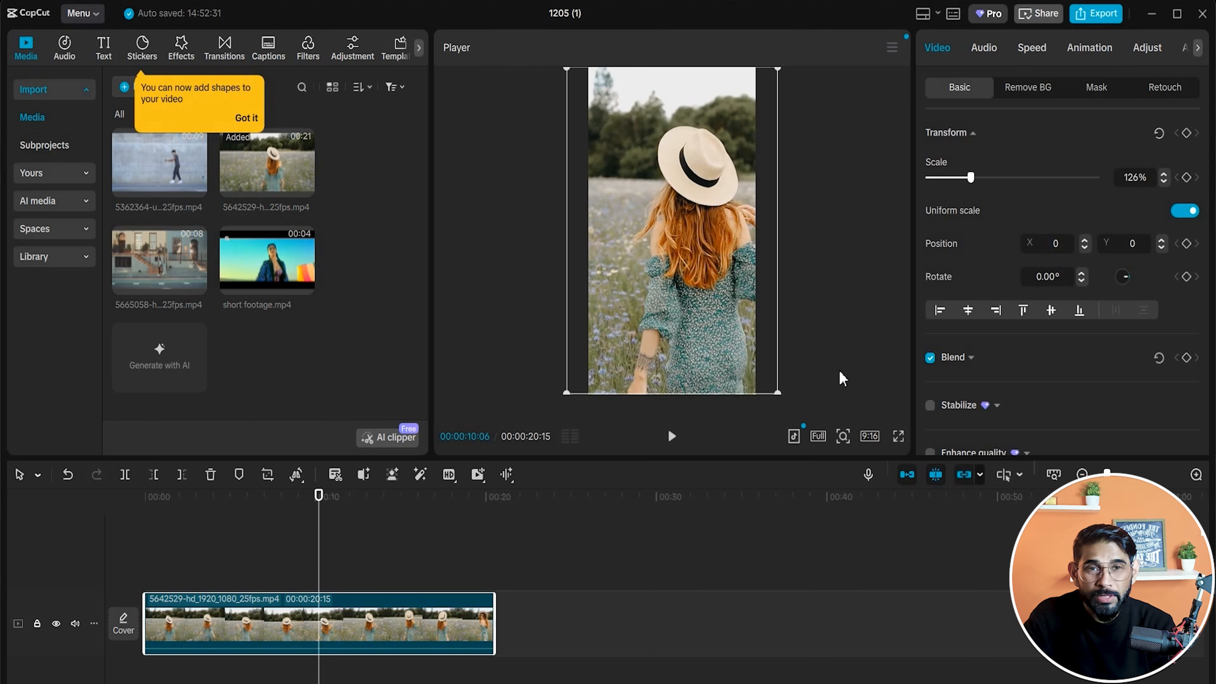
Set the aspect ratio to 16:9 and widen the clip's crop back to the full original frame.
click(861, 436)
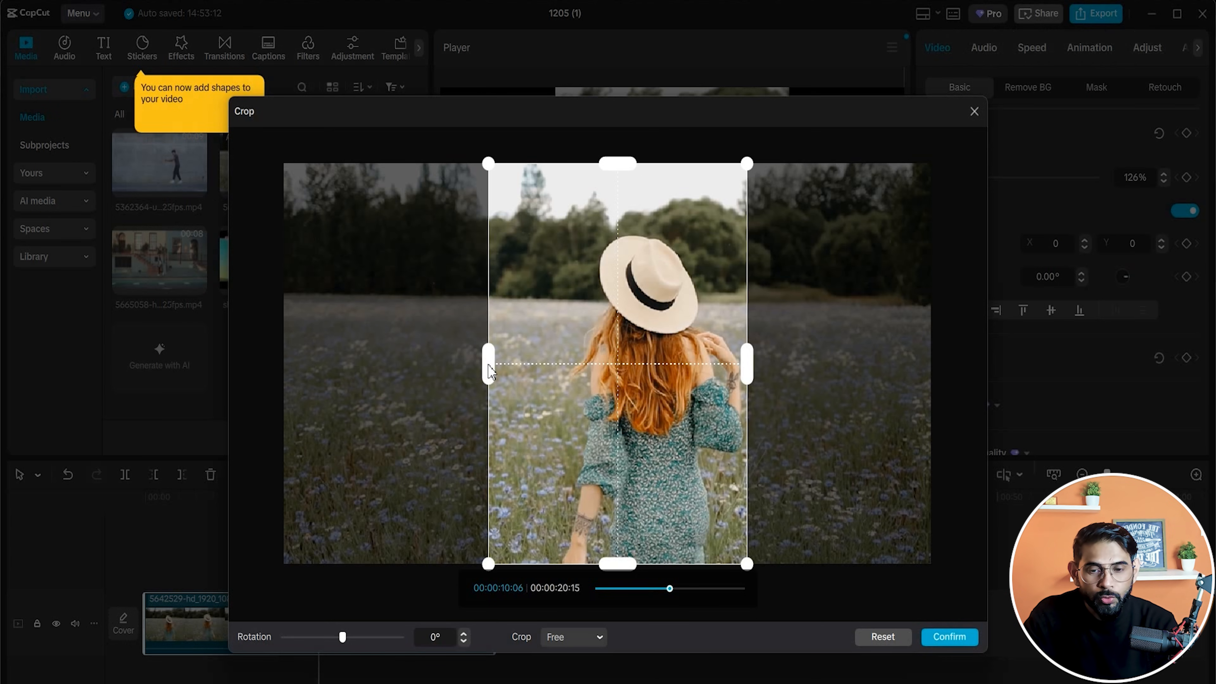
drag(489, 370, 285, 379)
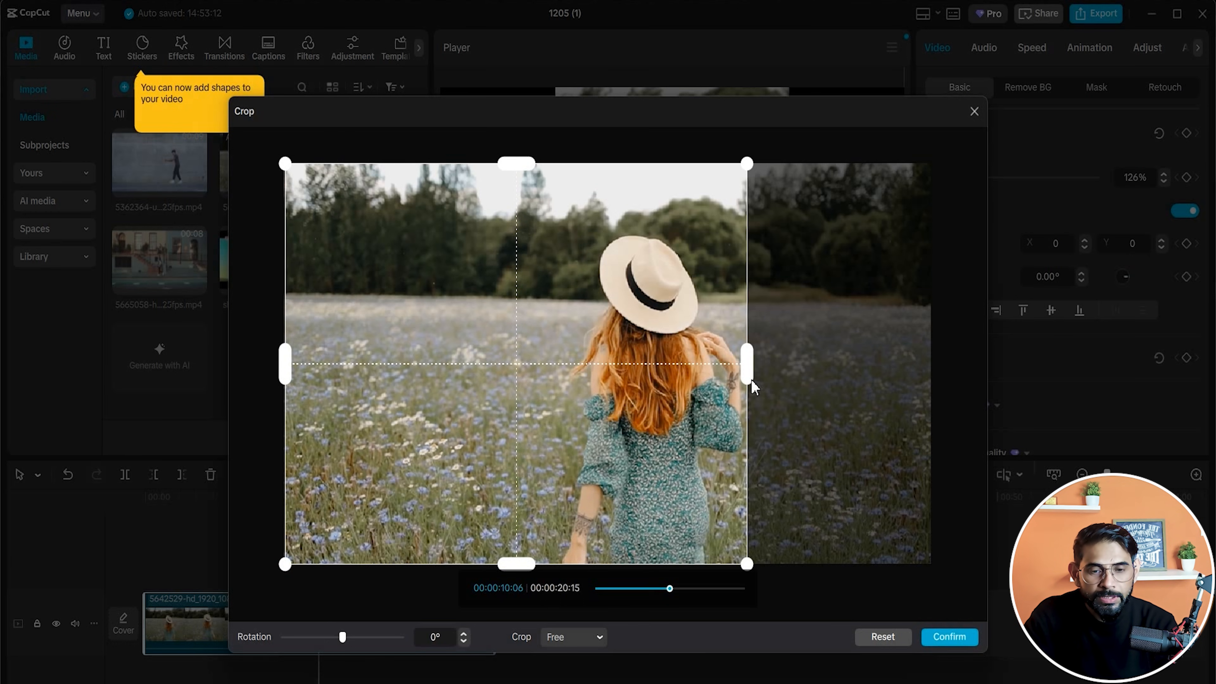
drag(747, 373, 947, 401)
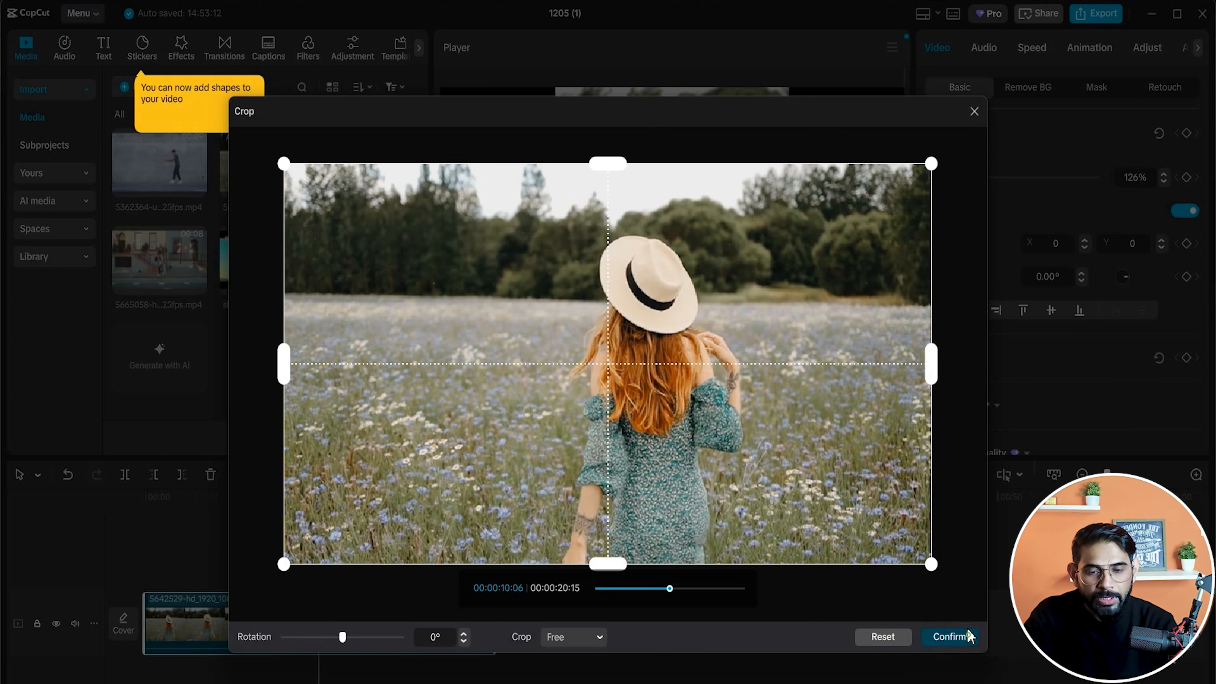
click(950, 637)
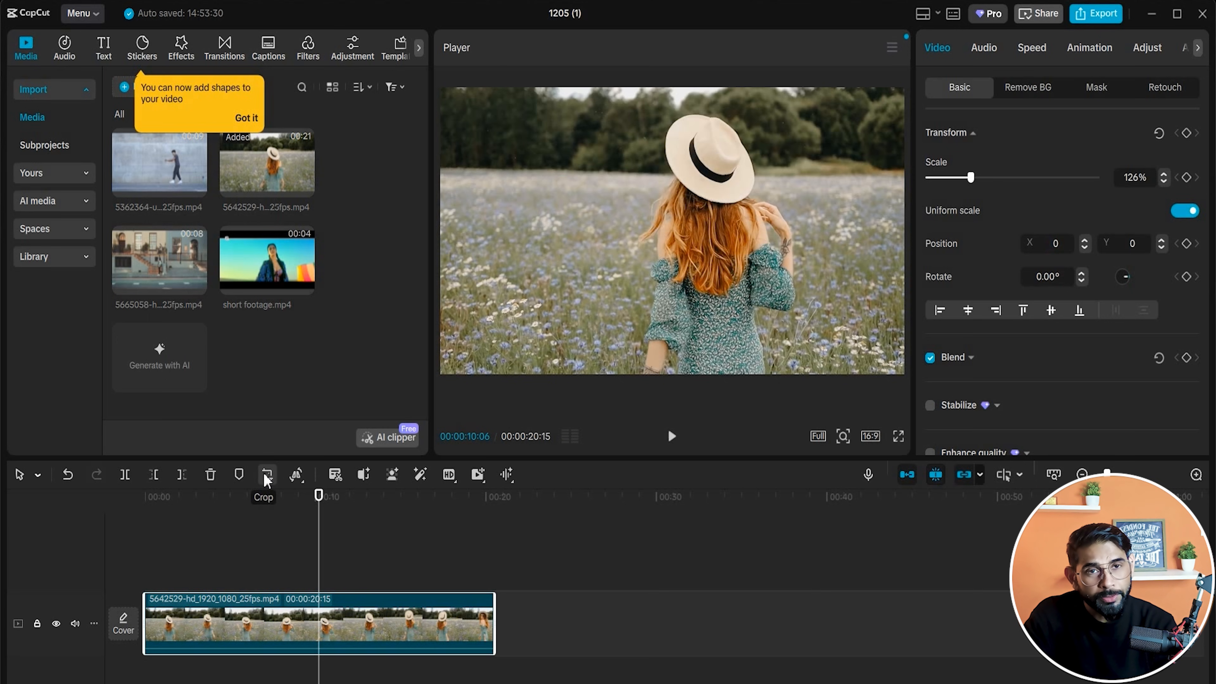
Insert a freeze frame into the flower-field clip at 00:00:08:06.
click(297, 475)
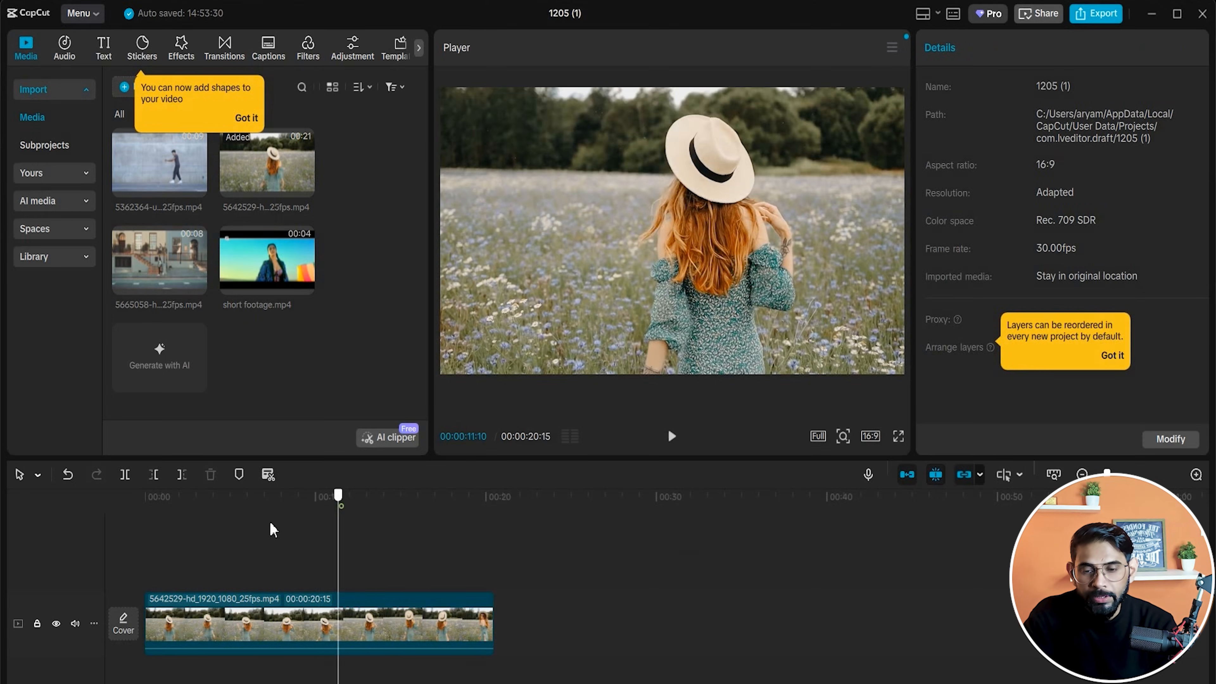
click(265, 529)
key(space)
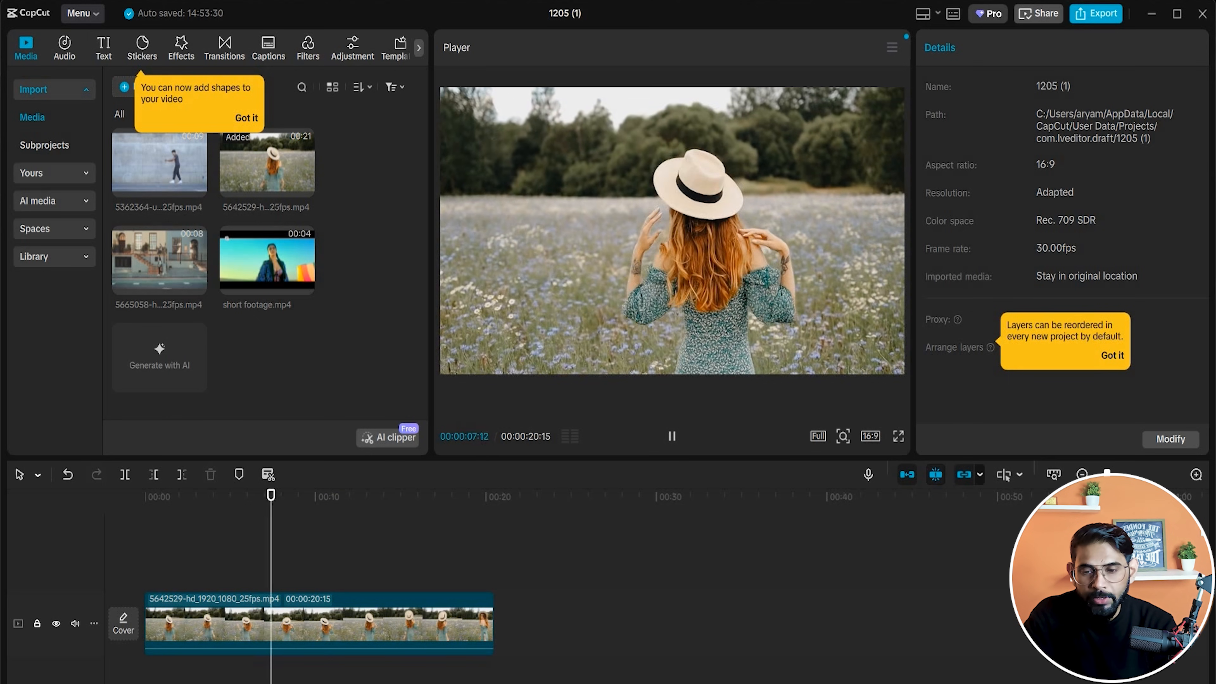
key(space)
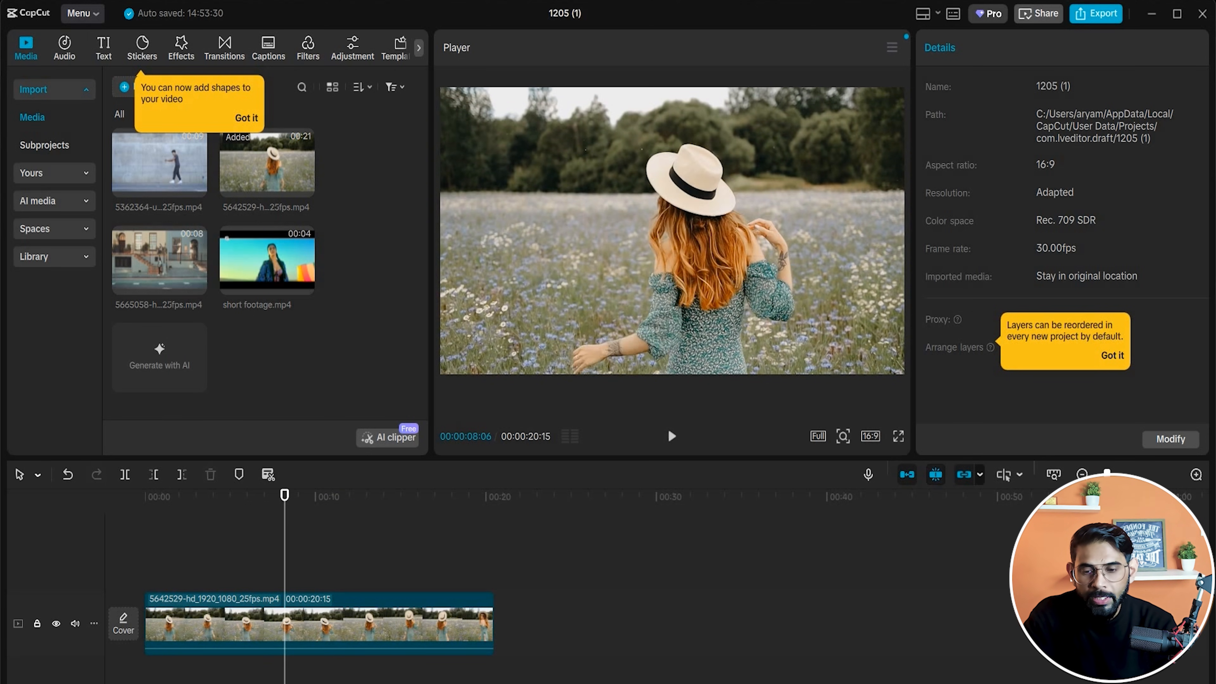
click(350, 631)
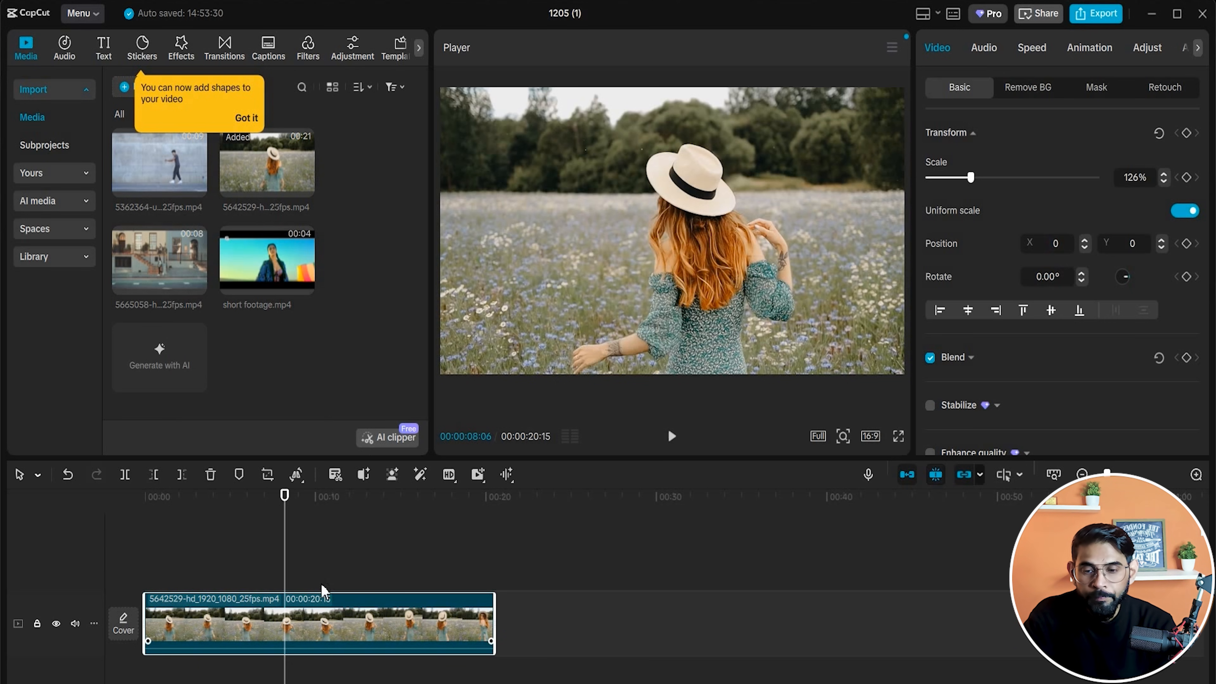
mouse_move(297, 482)
click(320, 507)
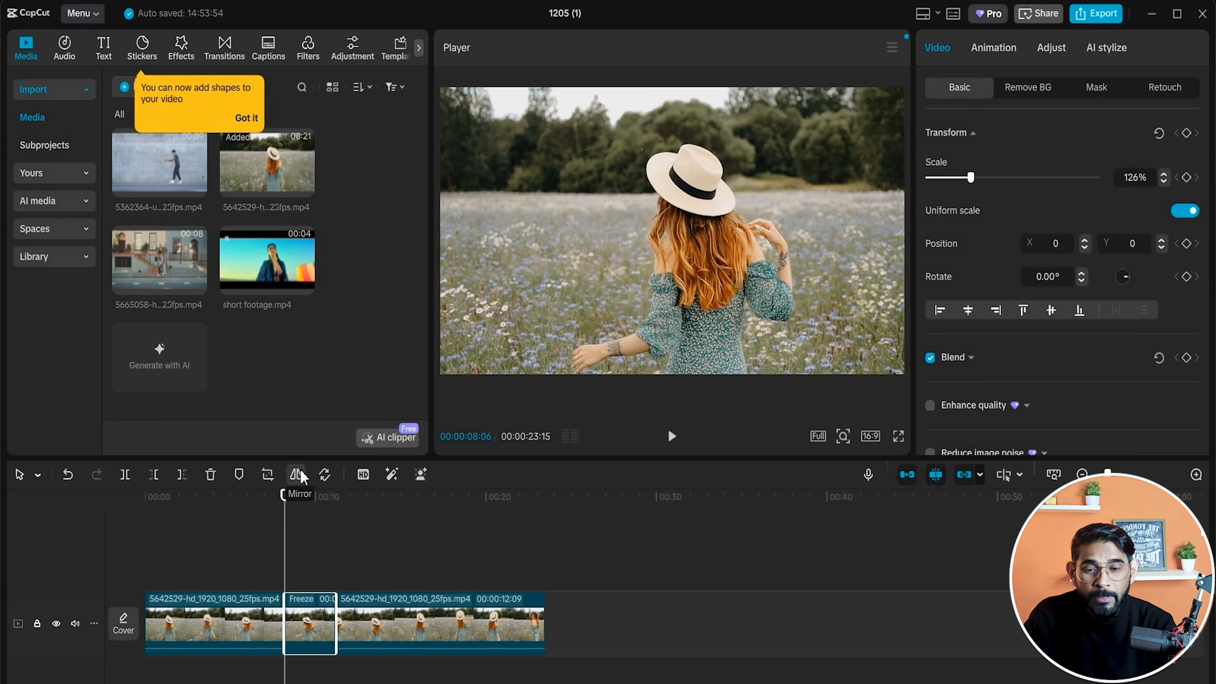
Play back the lead-in to the freeze frame and shorten the freeze so it ends at 00:00:08:19.
drag(288, 494, 258, 510)
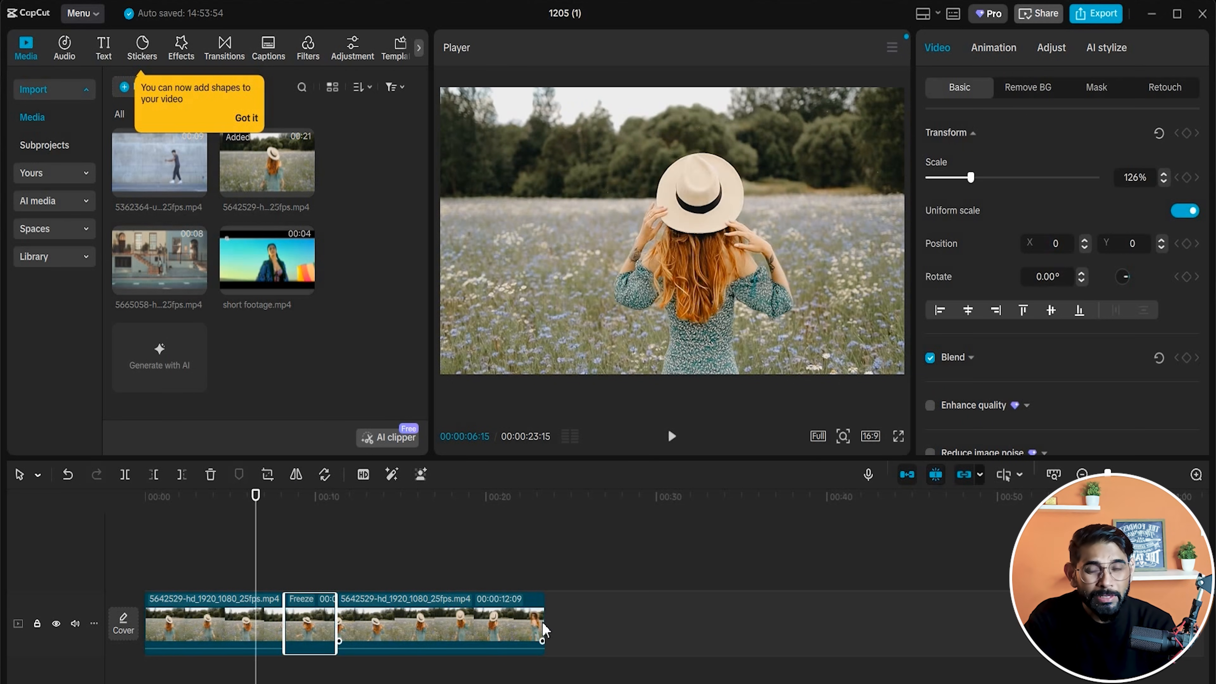
key(space)
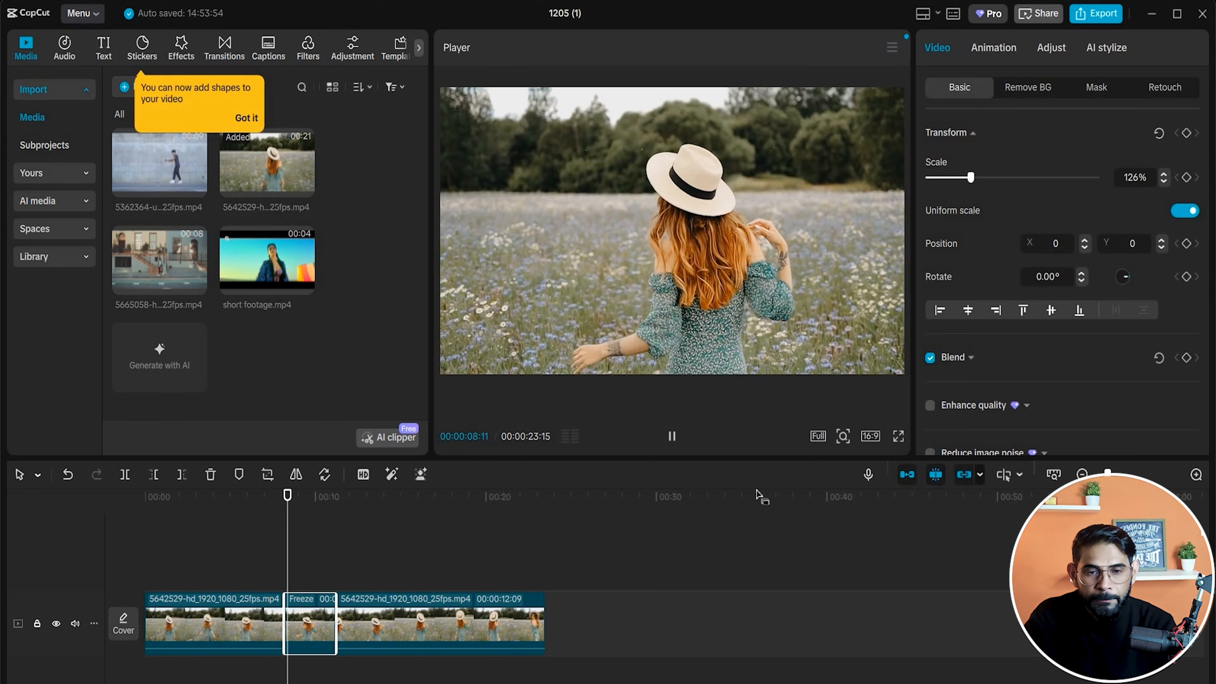
key(space)
drag(321, 501, 293, 498)
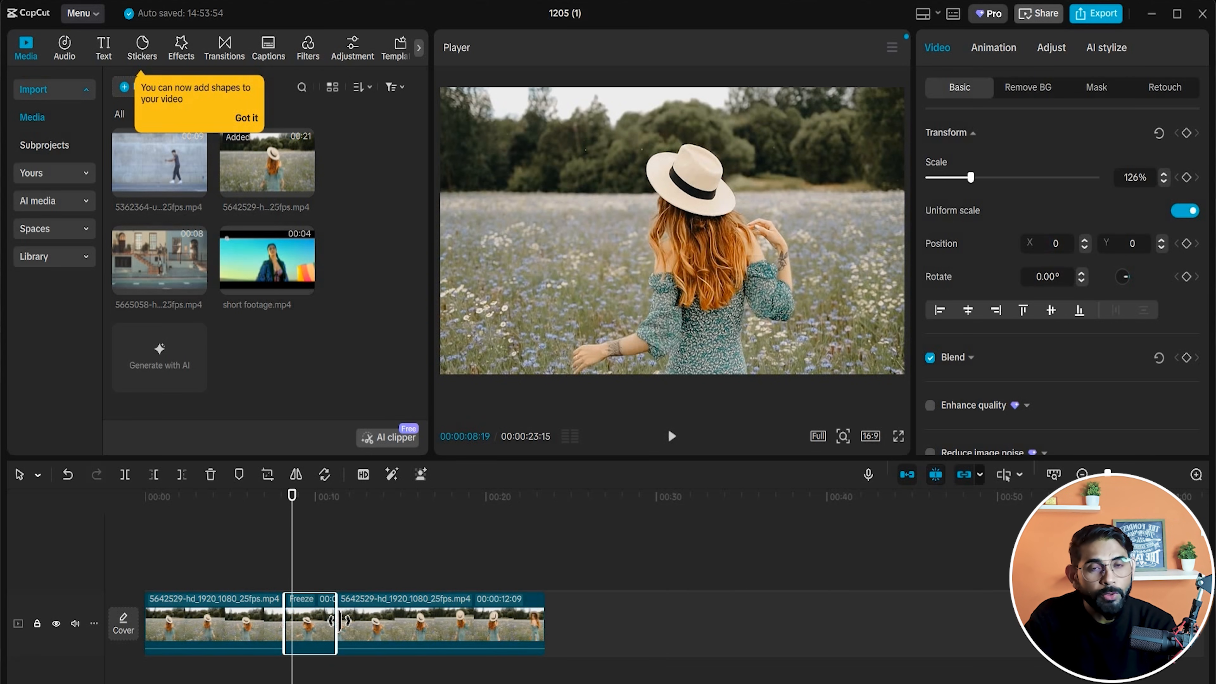
drag(339, 622, 297, 625)
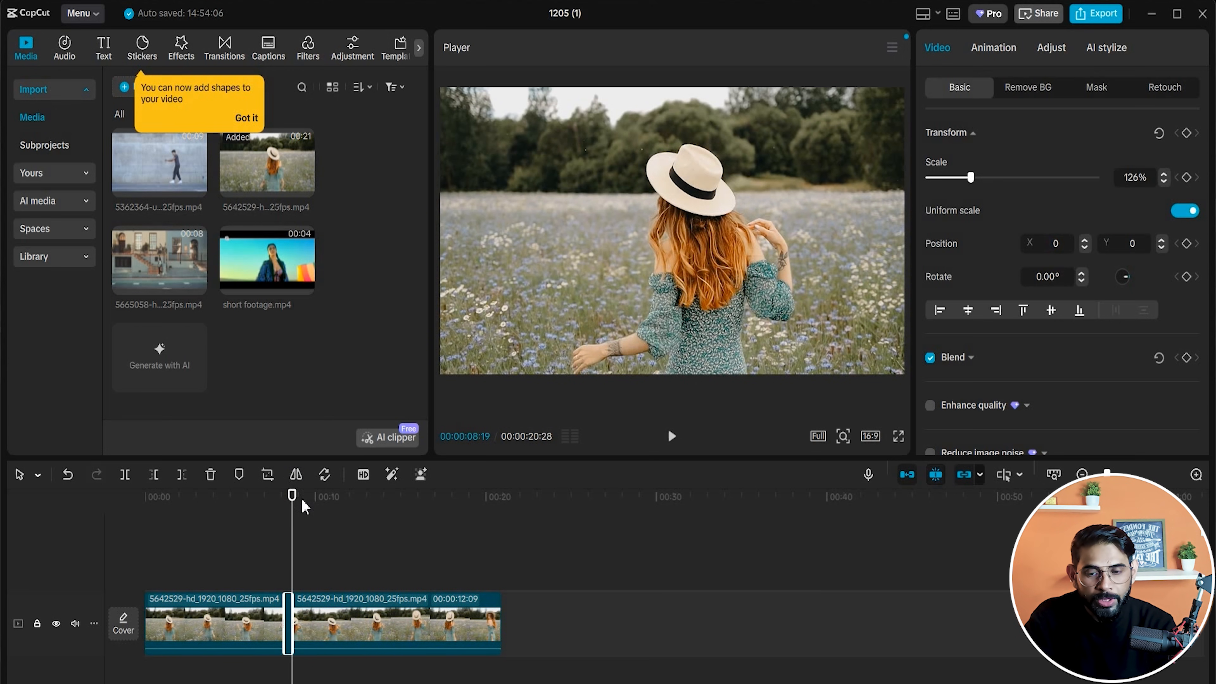
Play back the footage across the shortened freeze frame and undo the freeze edits.
drag(273, 515, 260, 521)
key(space)
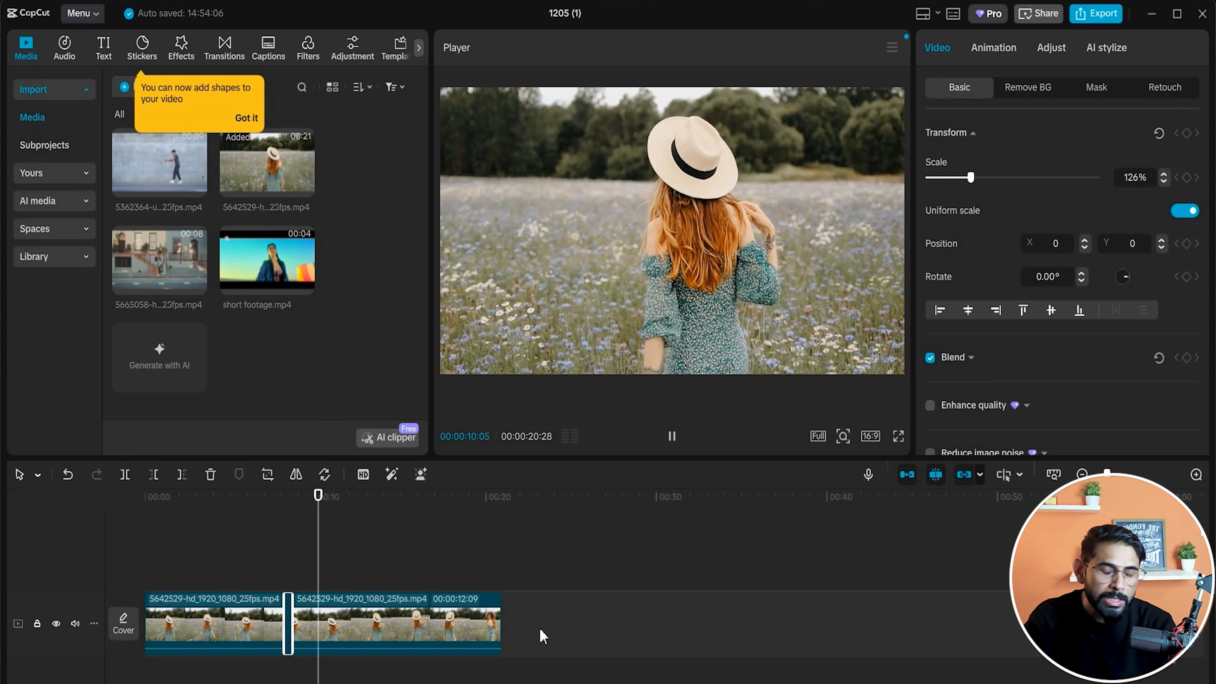
key(space)
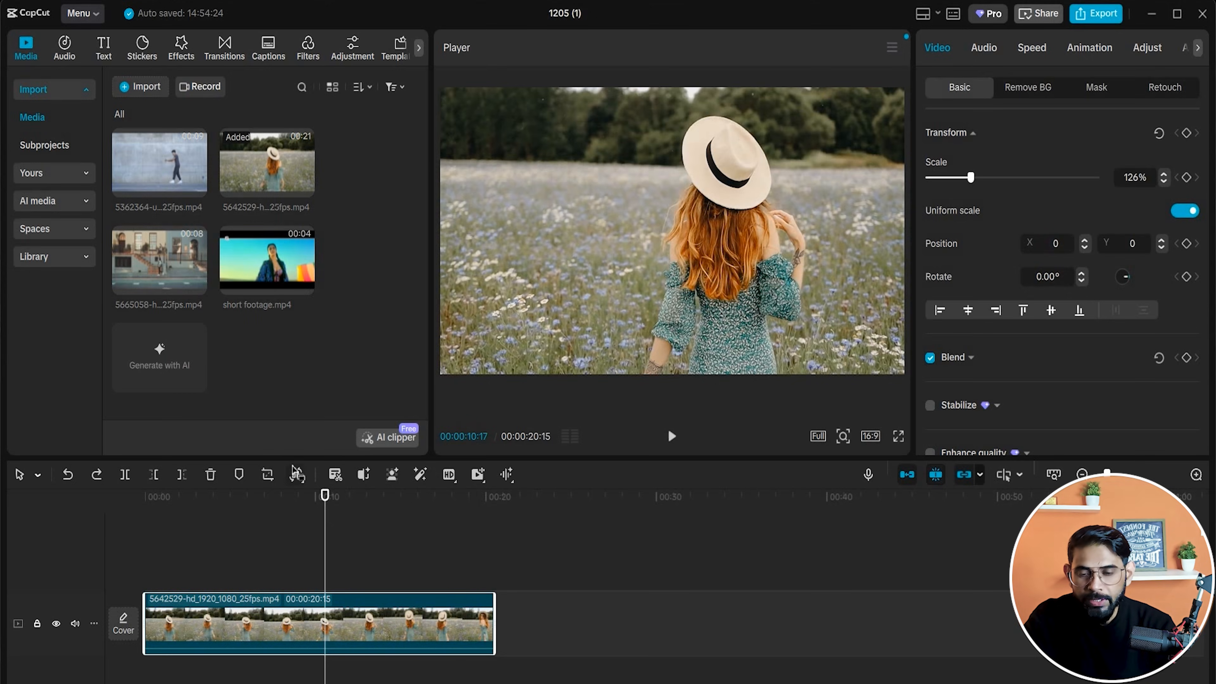
Reverse the whole flower-field clip, preview it from the start, and undo the reversal.
click(296, 473)
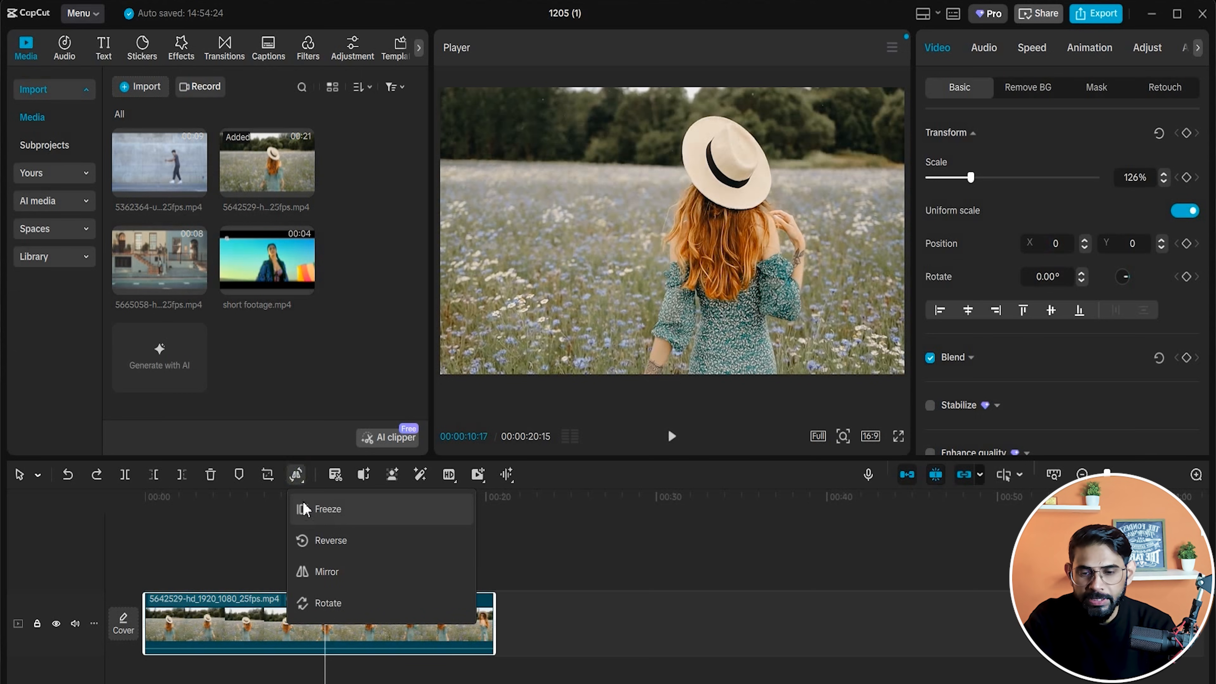
click(324, 541)
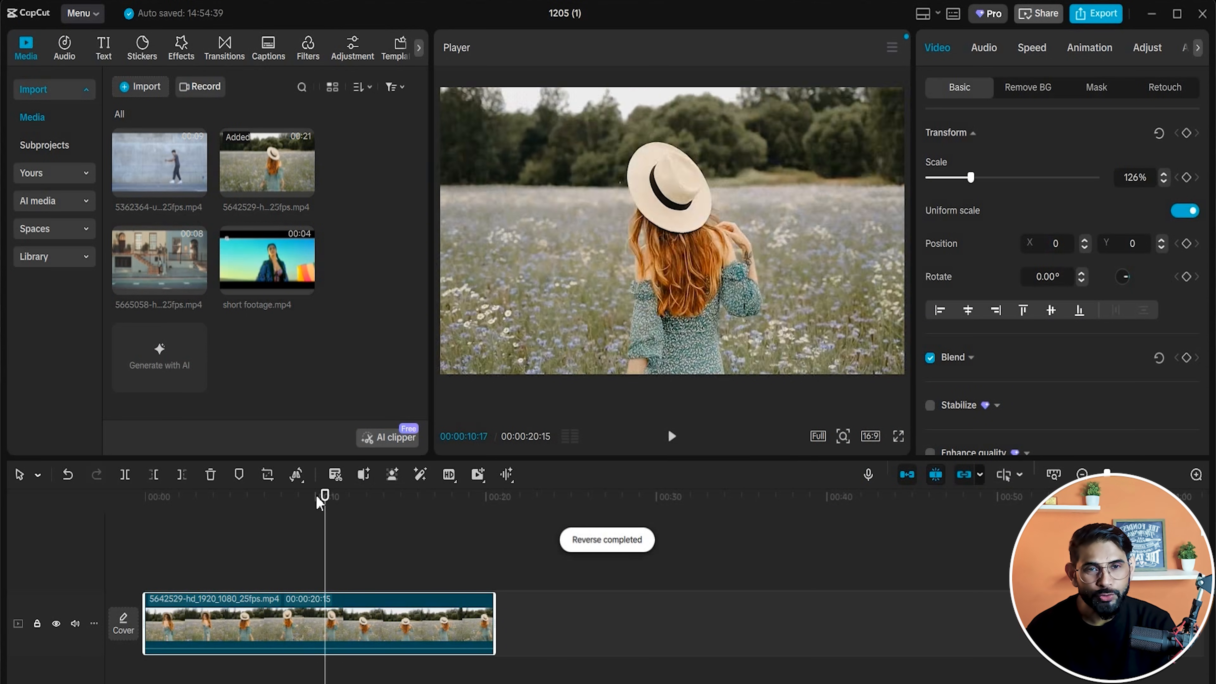
drag(318, 502, 146, 556)
key(space)
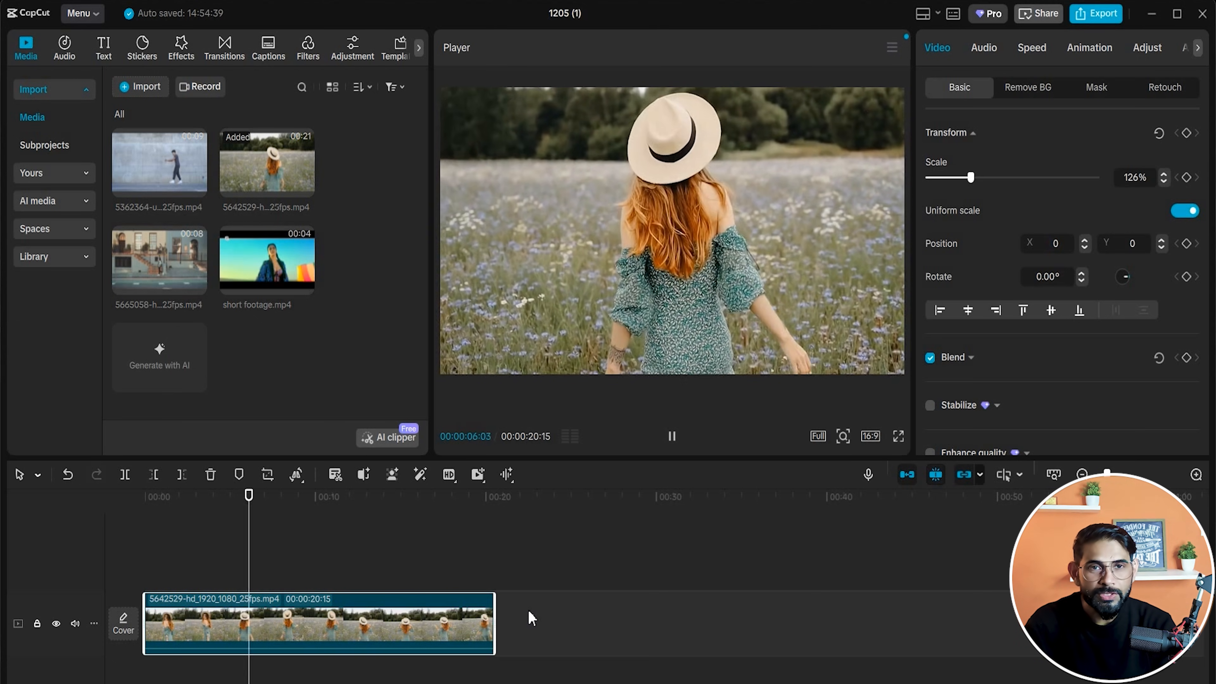
key(space)
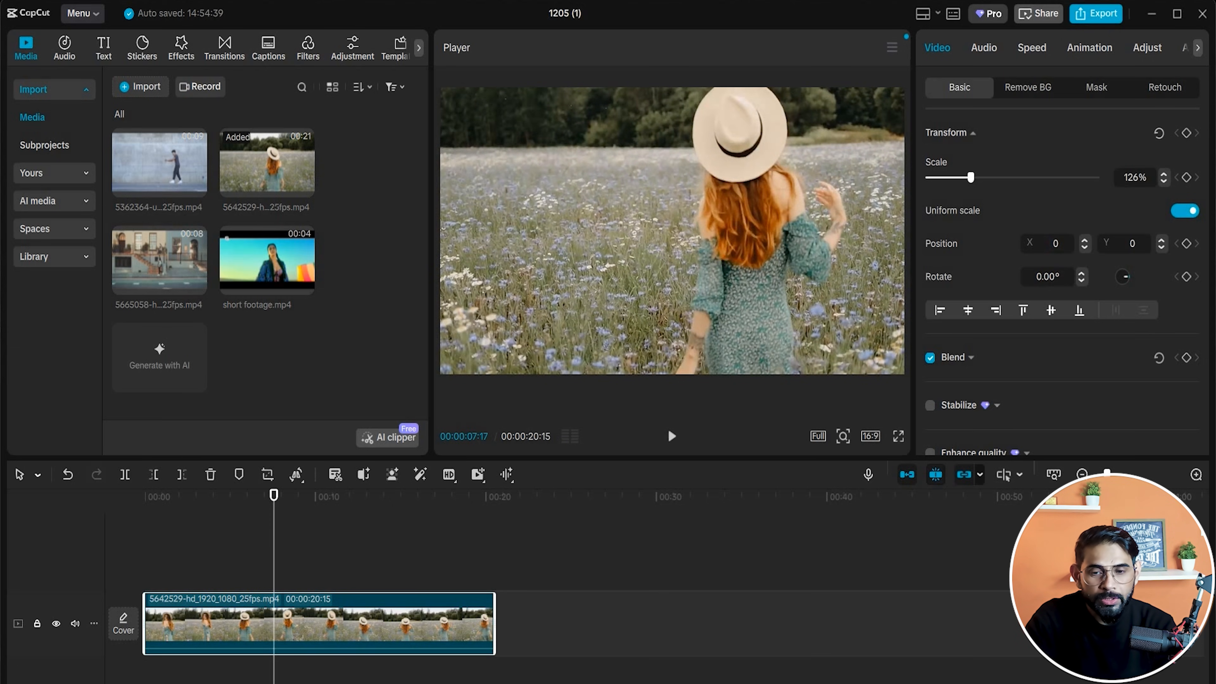
key(ctrl+z)
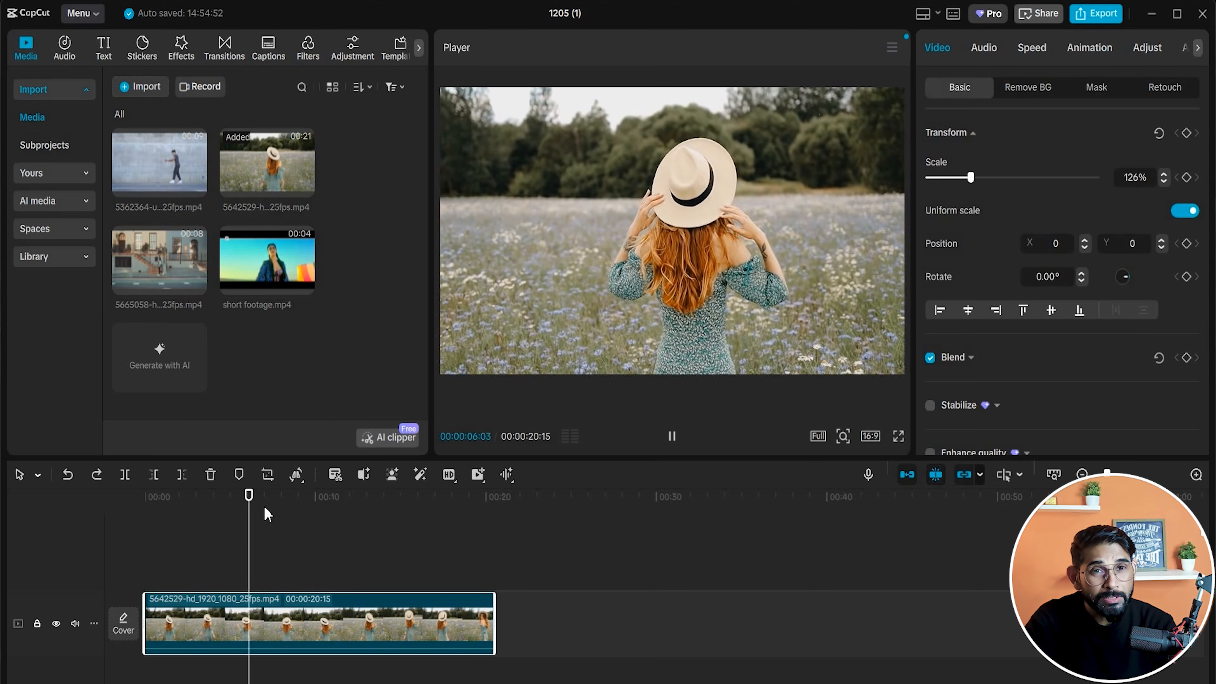
Split the flower-field clip at 00:00:14:26 and again at 00:00:19:14.
drag(249, 498, 401, 563)
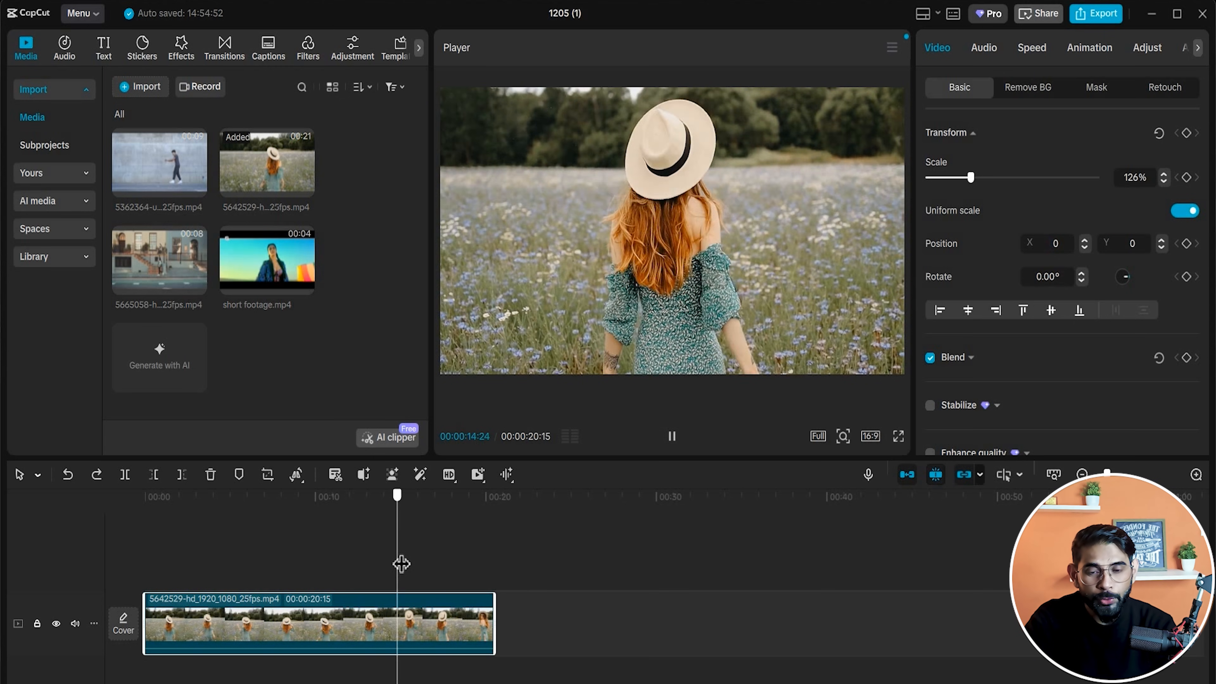
click(127, 475)
drag(402, 497, 481, 533)
click(125, 475)
Reverse the middle segment of the flower-field clip and play it back from just before the first cut.
click(414, 625)
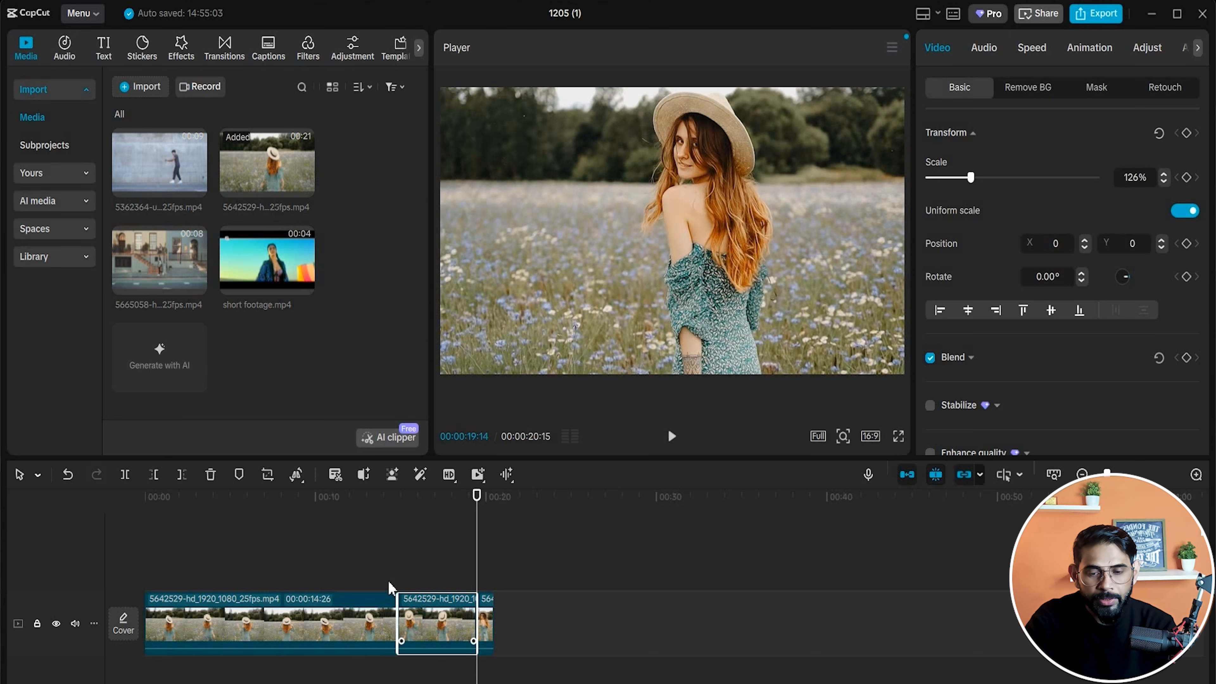
click(300, 479)
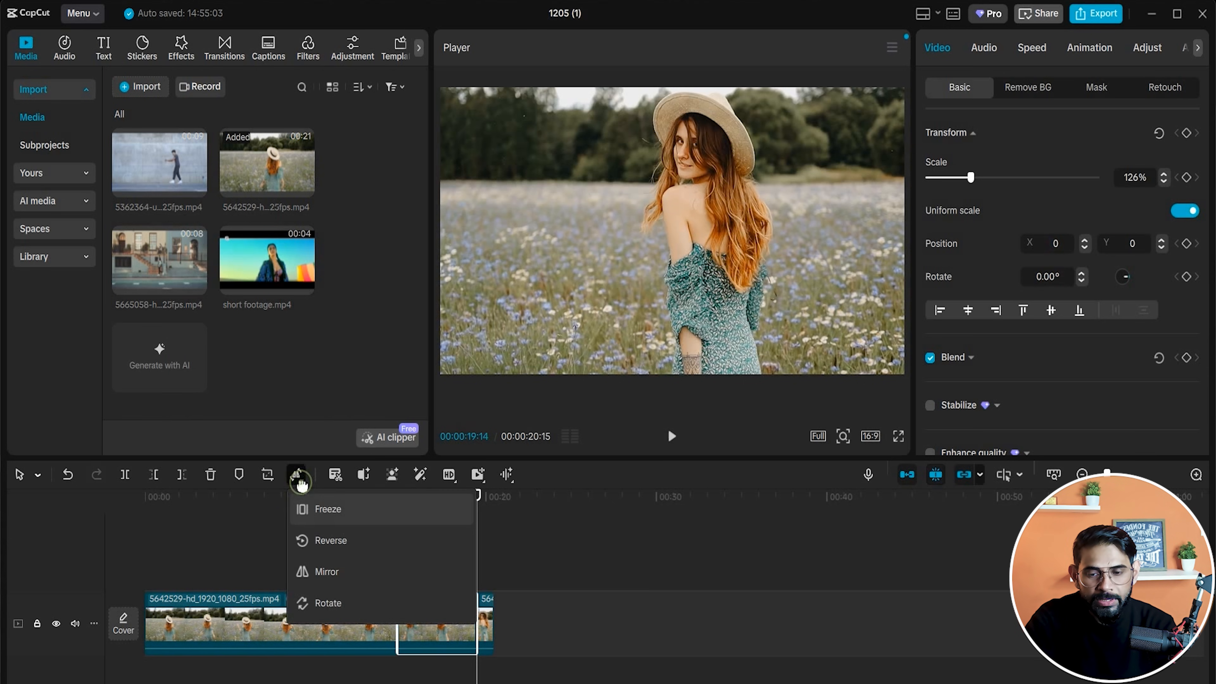
click(325, 551)
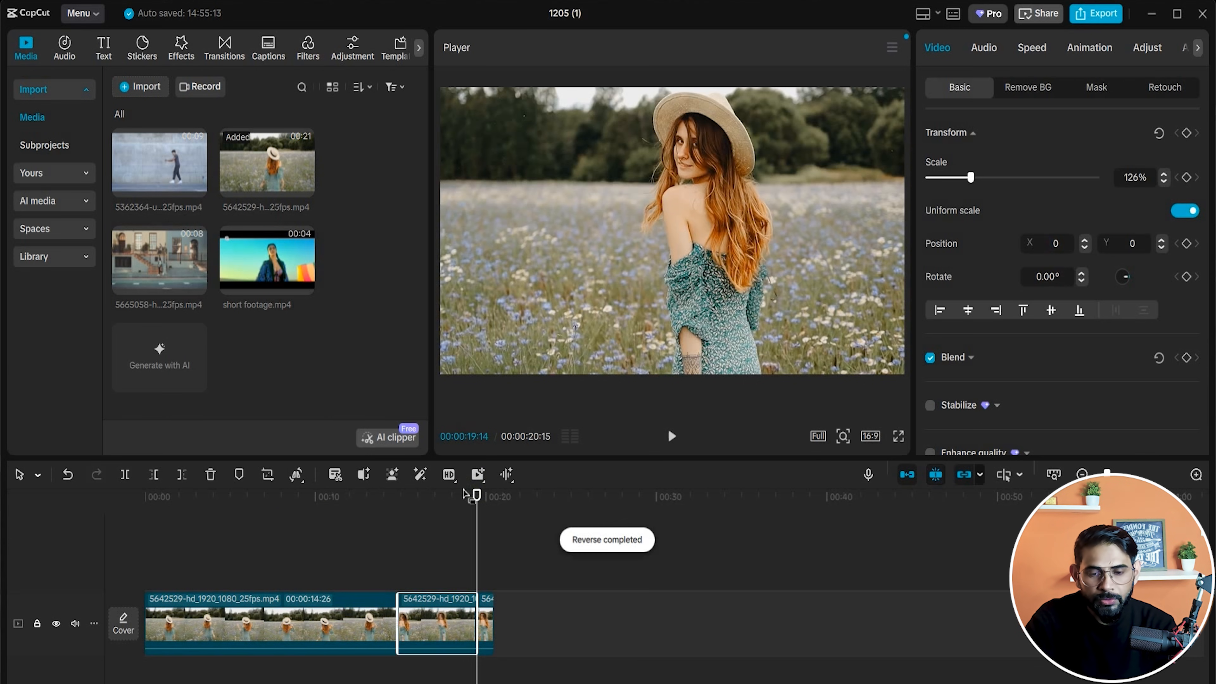
drag(477, 494, 365, 546)
key(space)
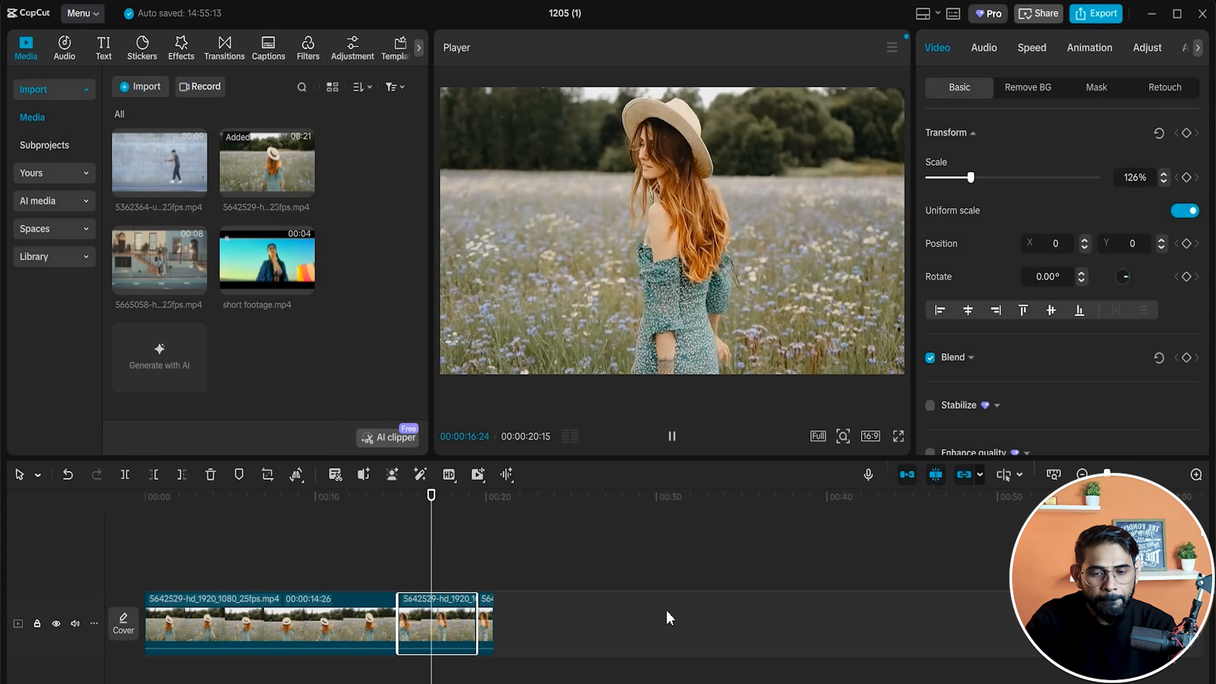
key(space)
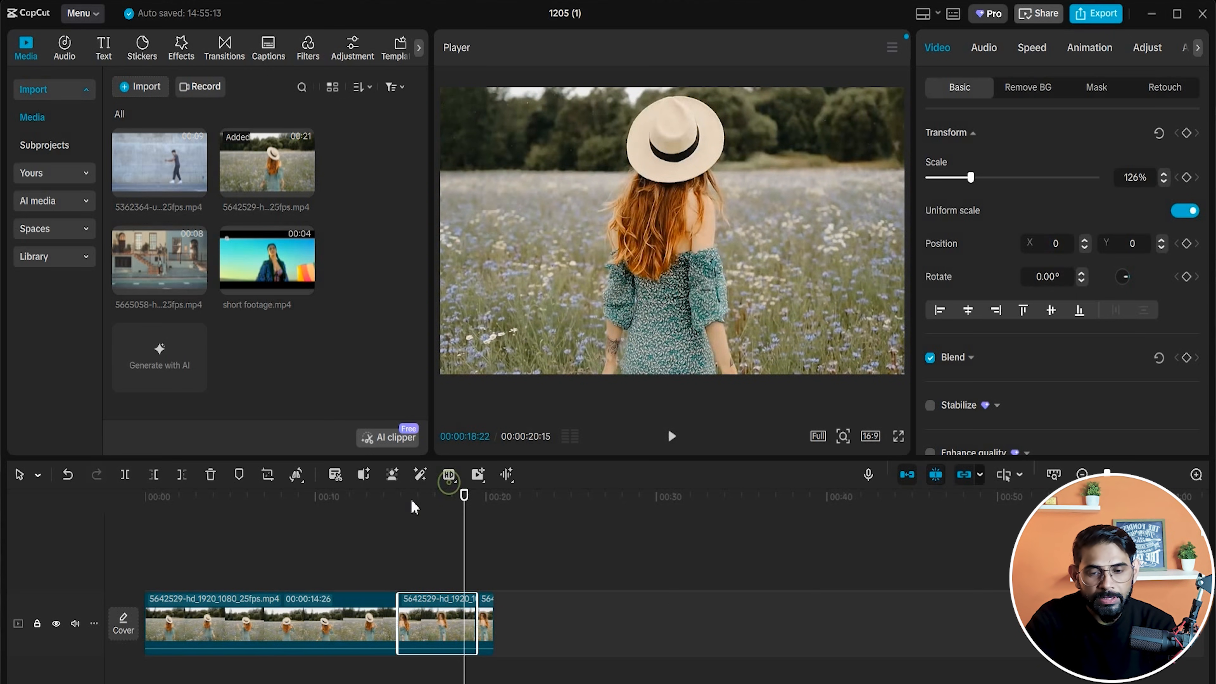
Mirror the middle segment and play back the transition into it.
drag(464, 496, 447, 554)
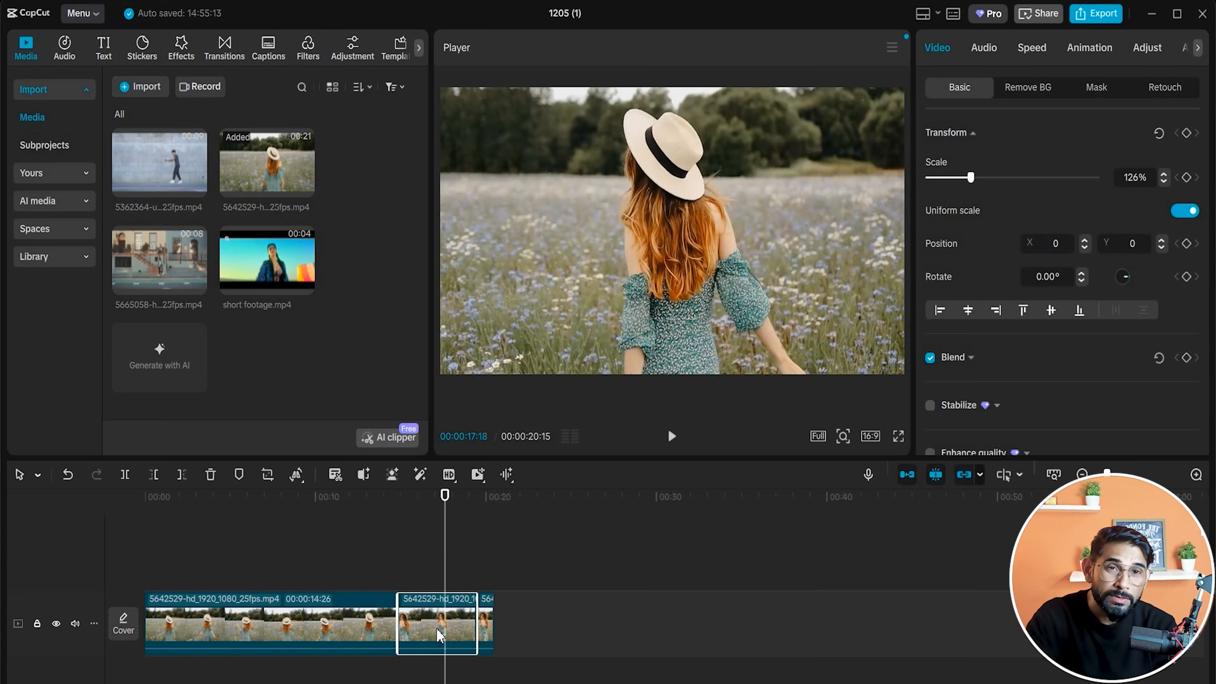
click(298, 475)
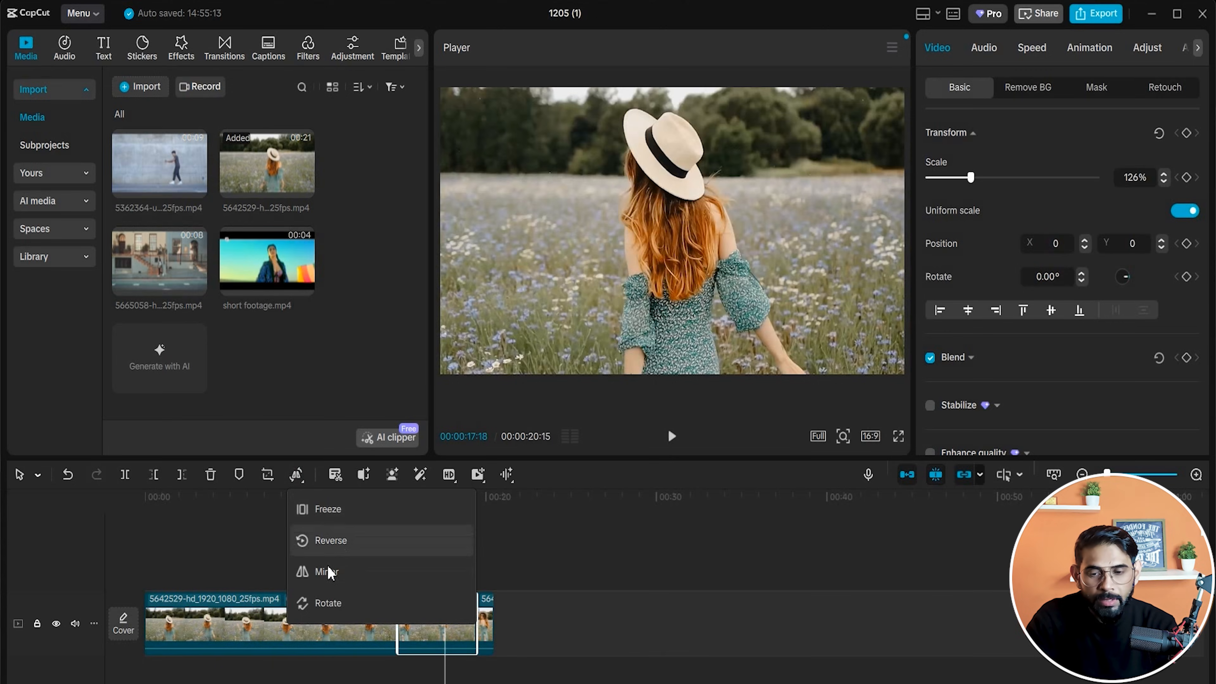
click(329, 573)
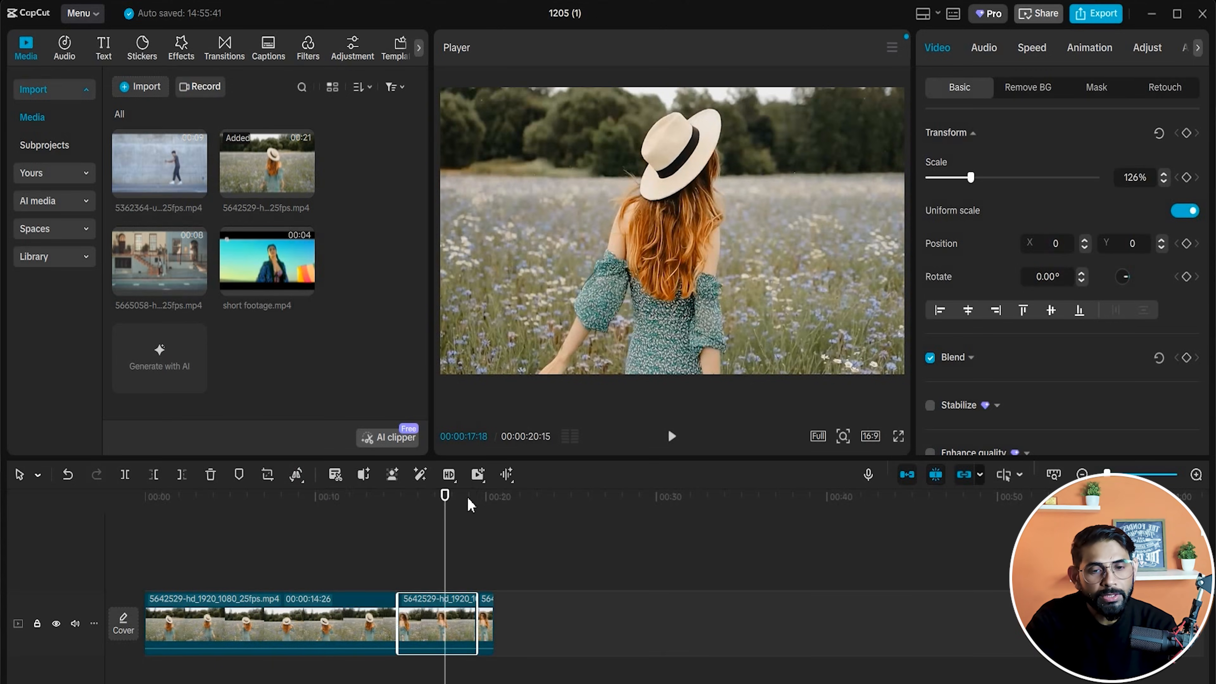
drag(453, 498, 383, 514)
click(672, 437)
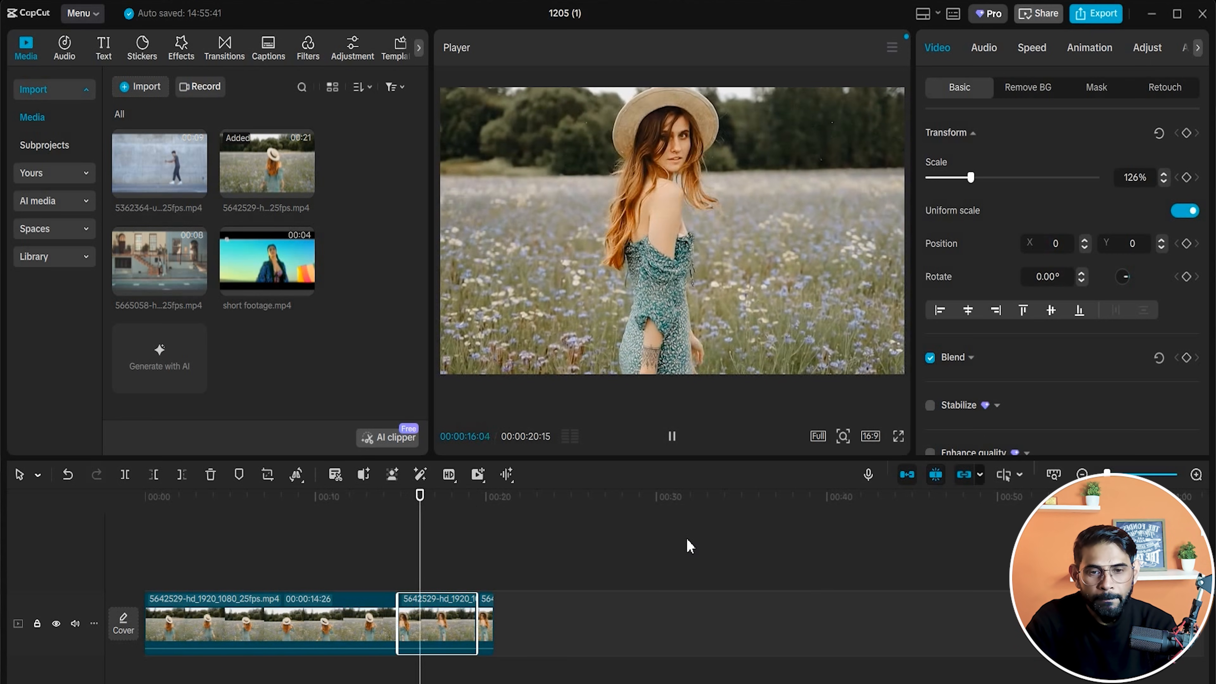
key(space)
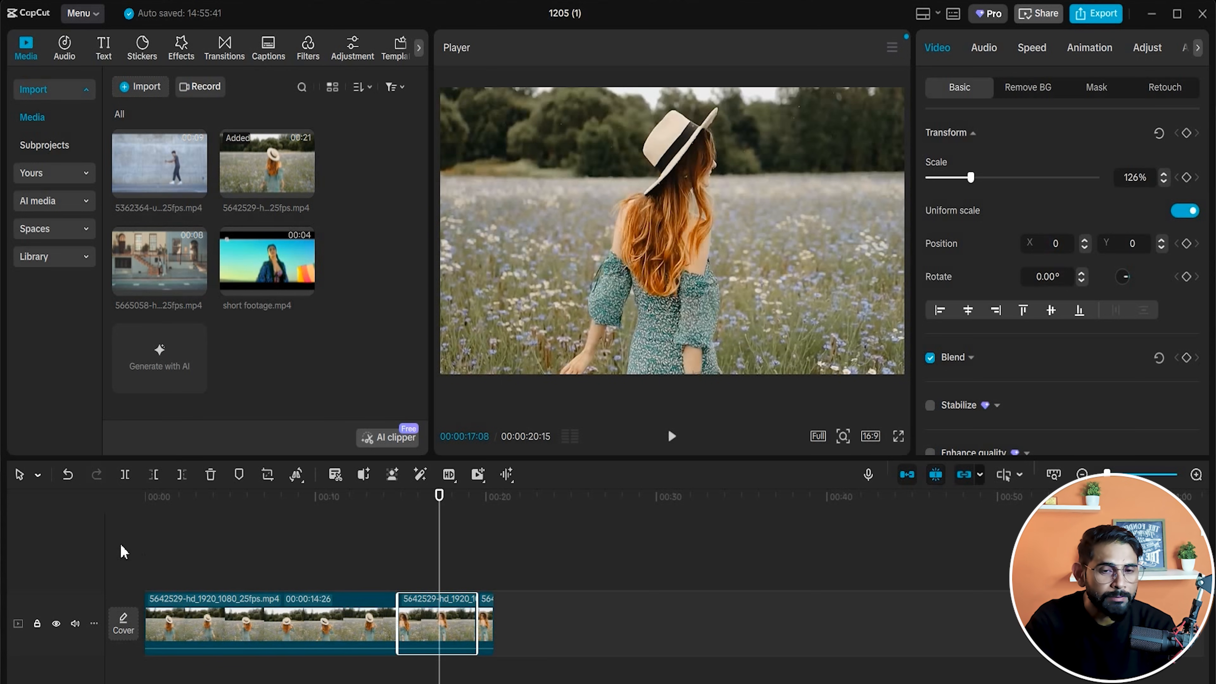
Rotate the middle segment to 91.50° and enlarge it to 259% scale.
click(296, 474)
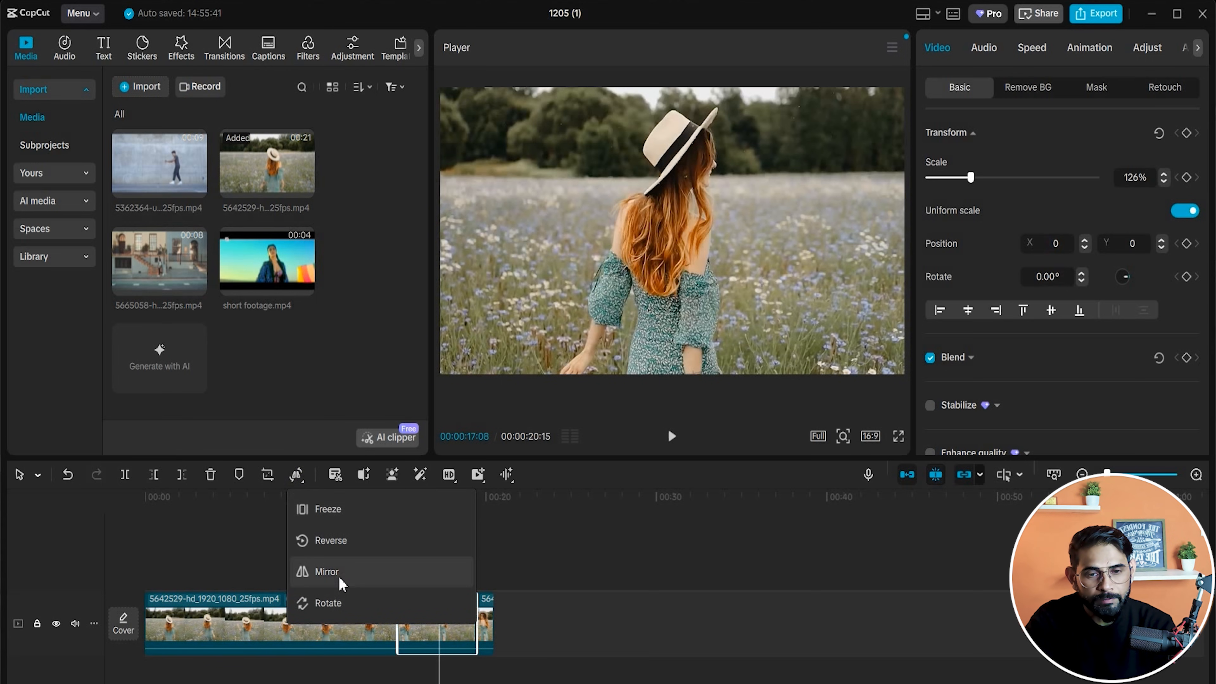
click(337, 604)
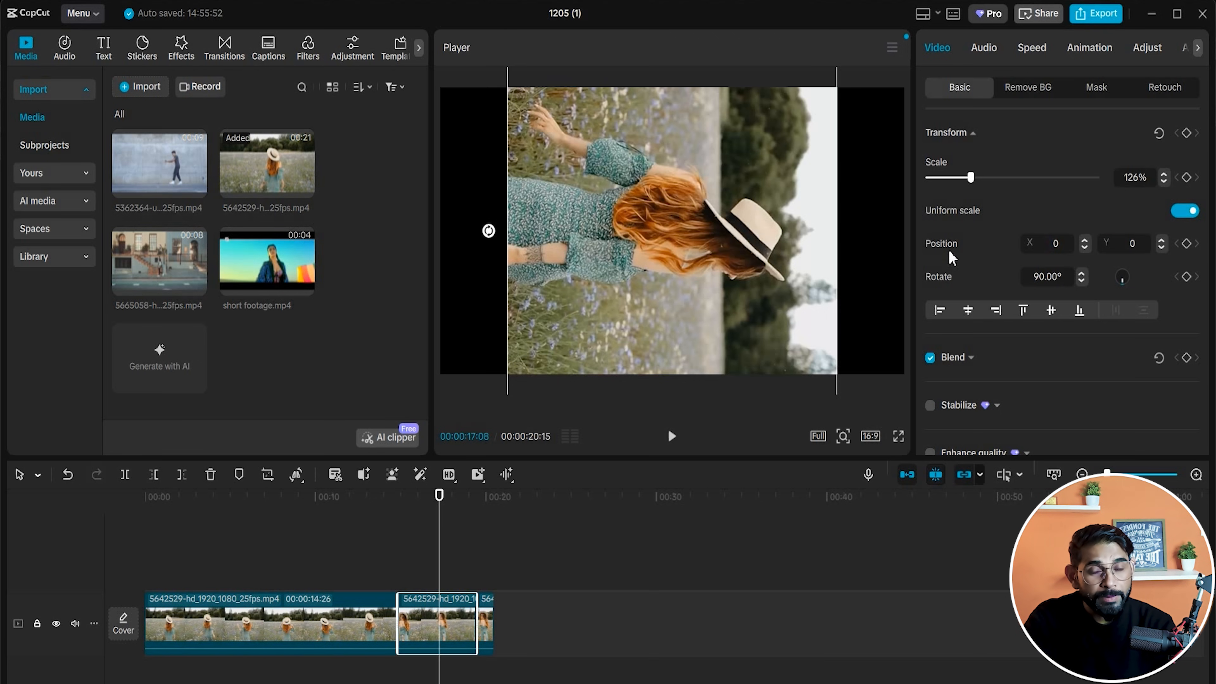
mouse_move(970, 180)
mouse_down()
mouse_move(960, 187)
mouse_move(966, 179)
mouse_up()
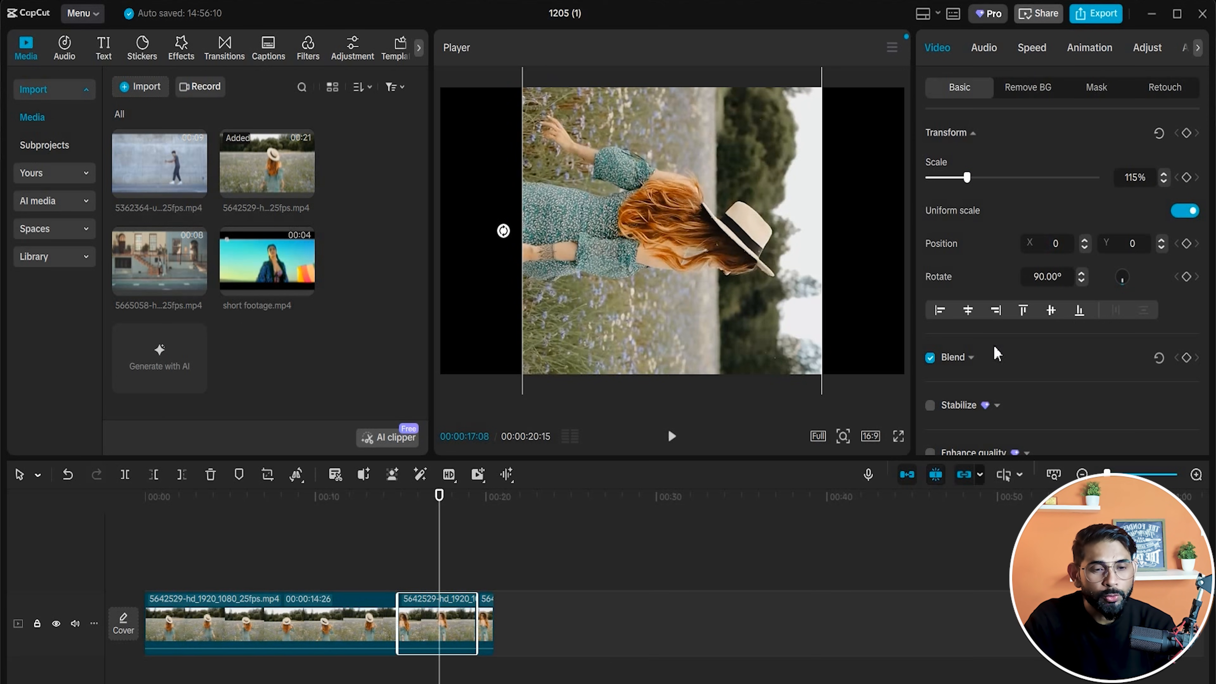
drag(970, 183, 1015, 184)
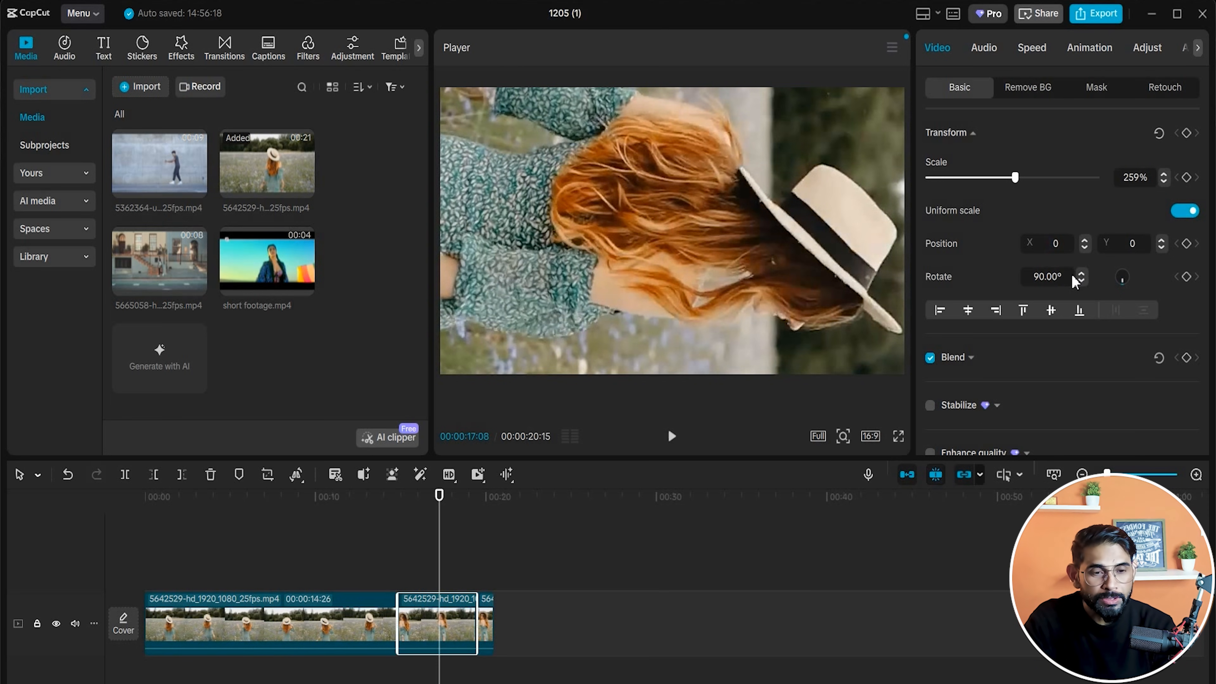
click(1081, 281)
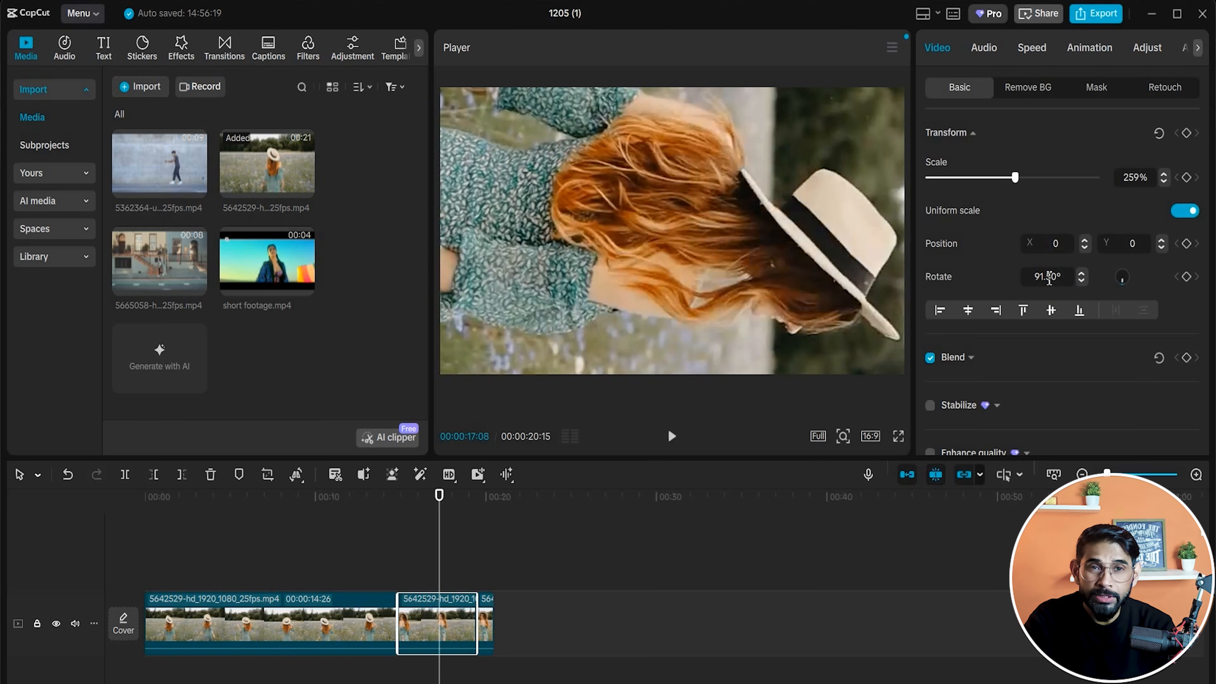
scroll(1149, 379, down, 3)
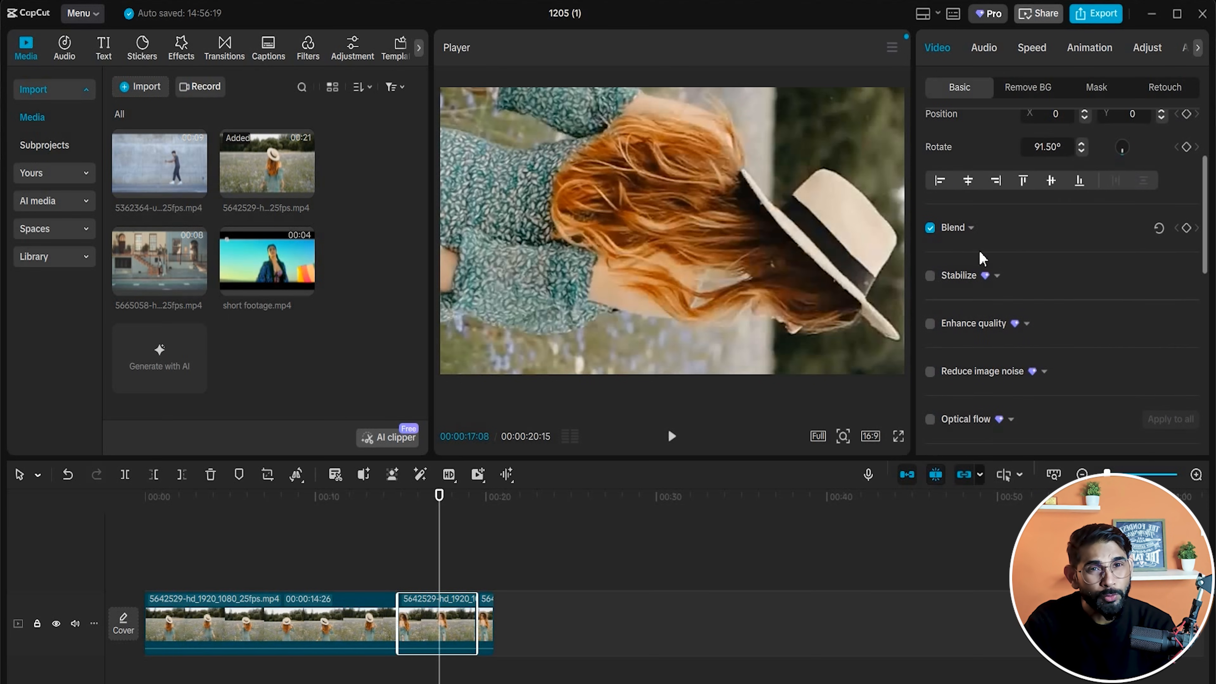
scroll(1029, 215, up, 3)
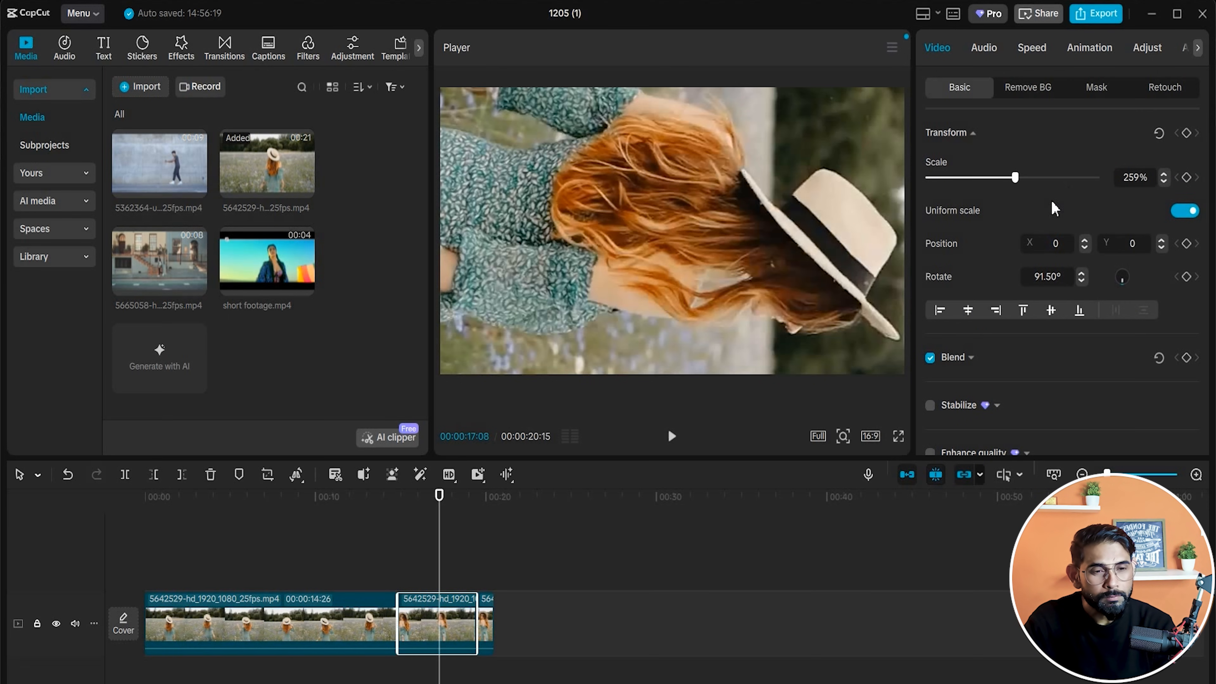
Rotate the middle segment by three more quarter turns with the playhead at 00:00:15:15, leaving it deselected.
drag(503, 494, 410, 550)
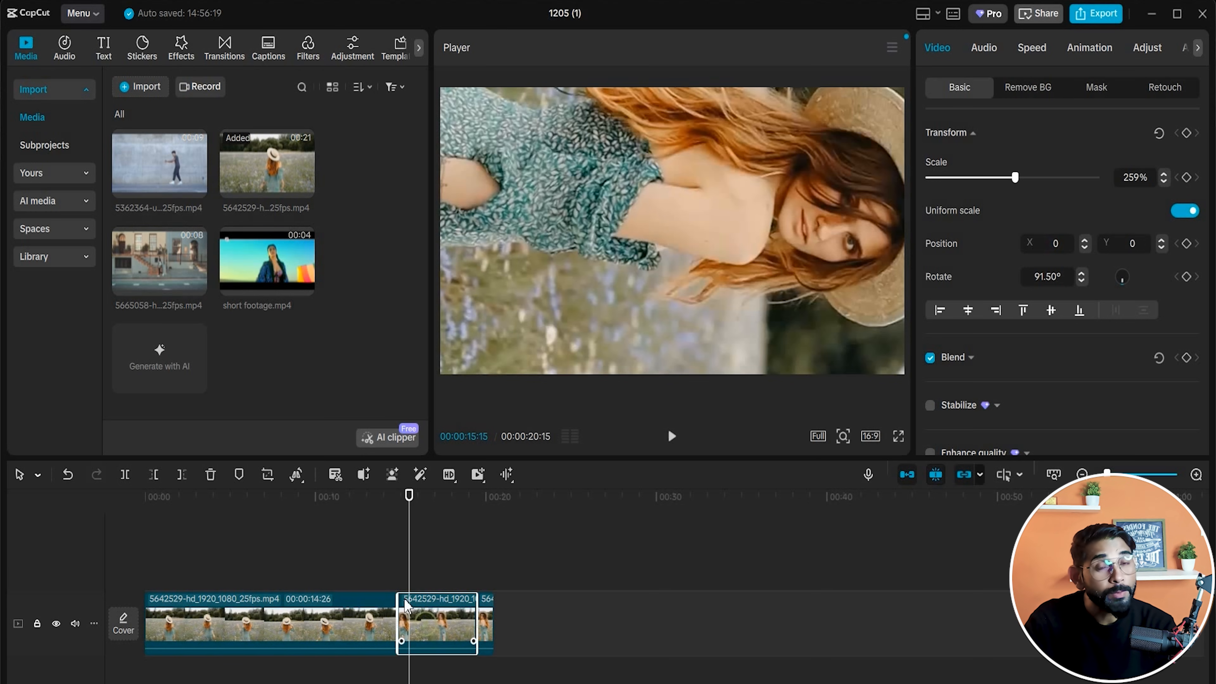
click(296, 474)
click(321, 605)
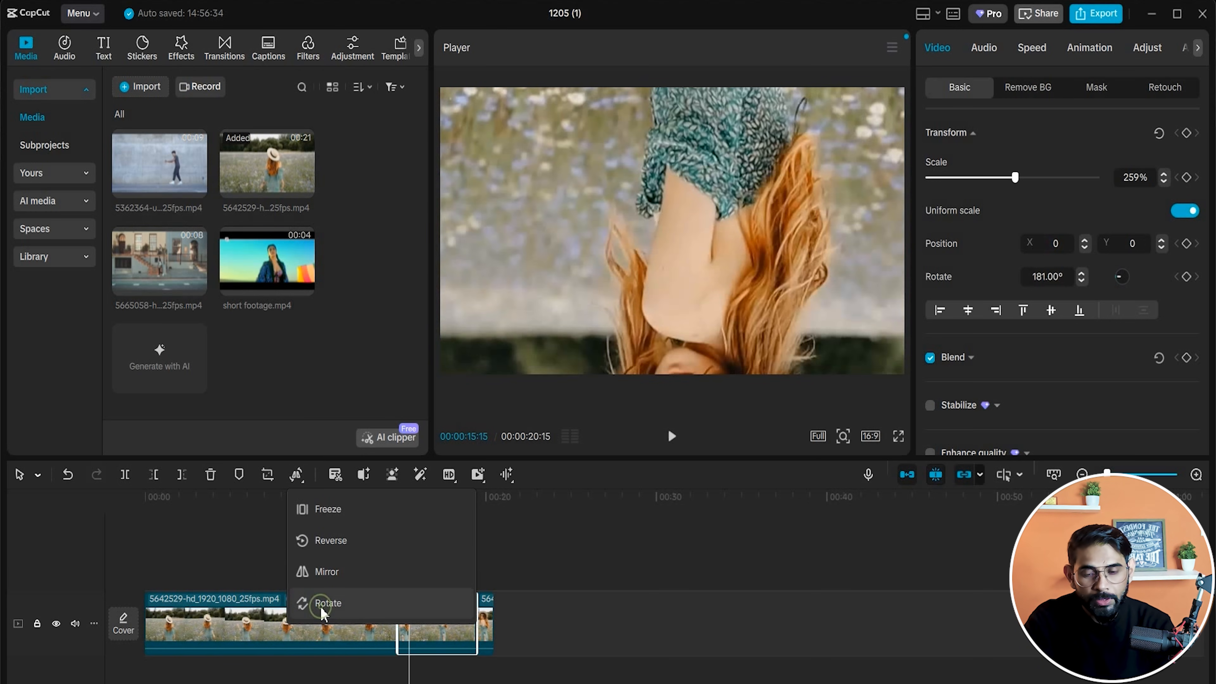
click(330, 605)
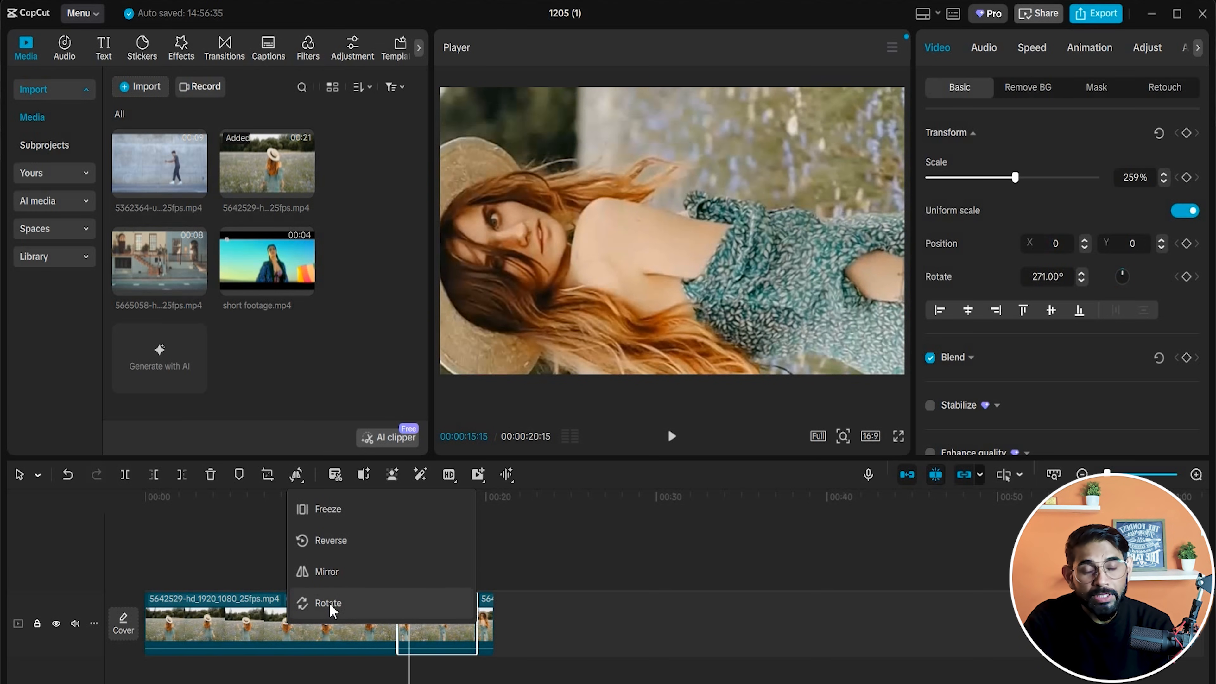
click(329, 604)
click(706, 660)
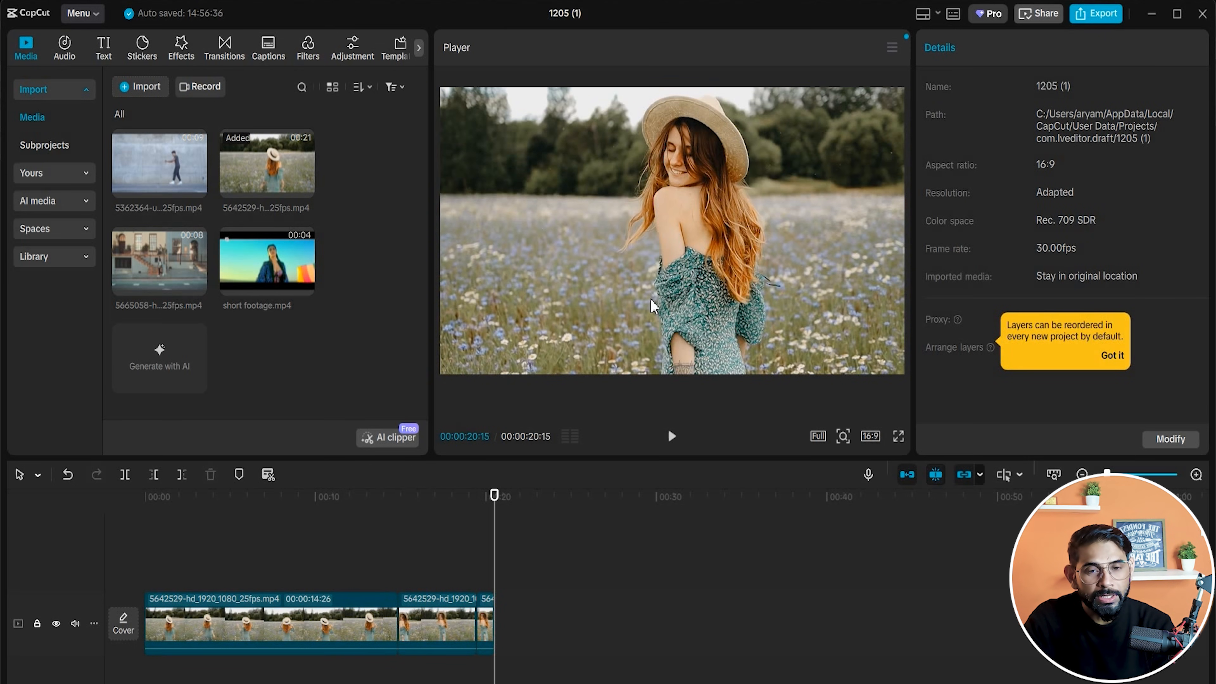
drag(454, 532, 421, 525)
click(434, 618)
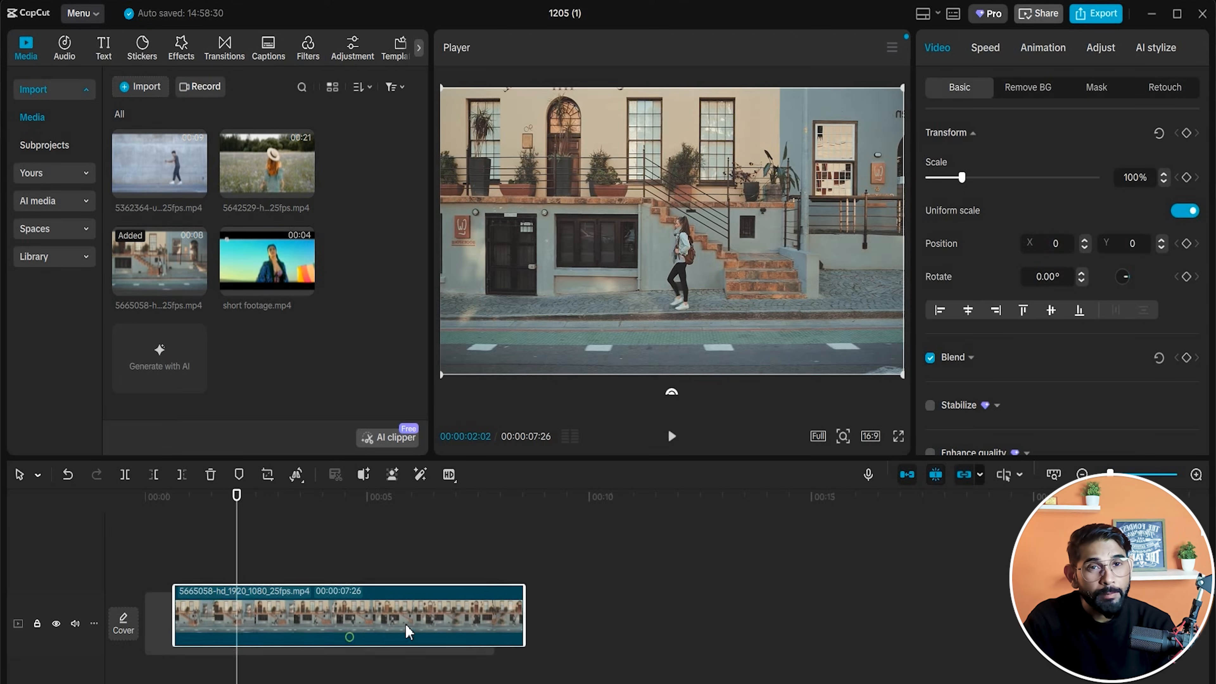
Position the street clip at the start of the main track and move the playhead to 00:00:00:29.
drag(385, 638, 453, 656)
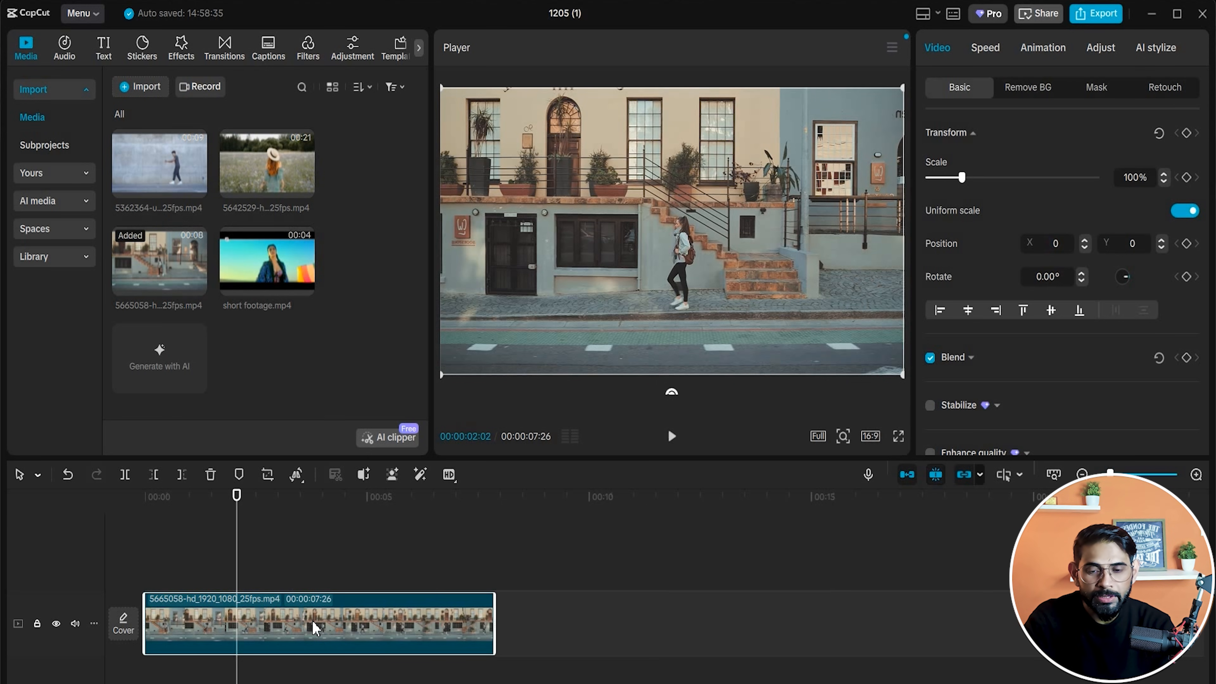
click(333, 582)
drag(341, 508, 187, 539)
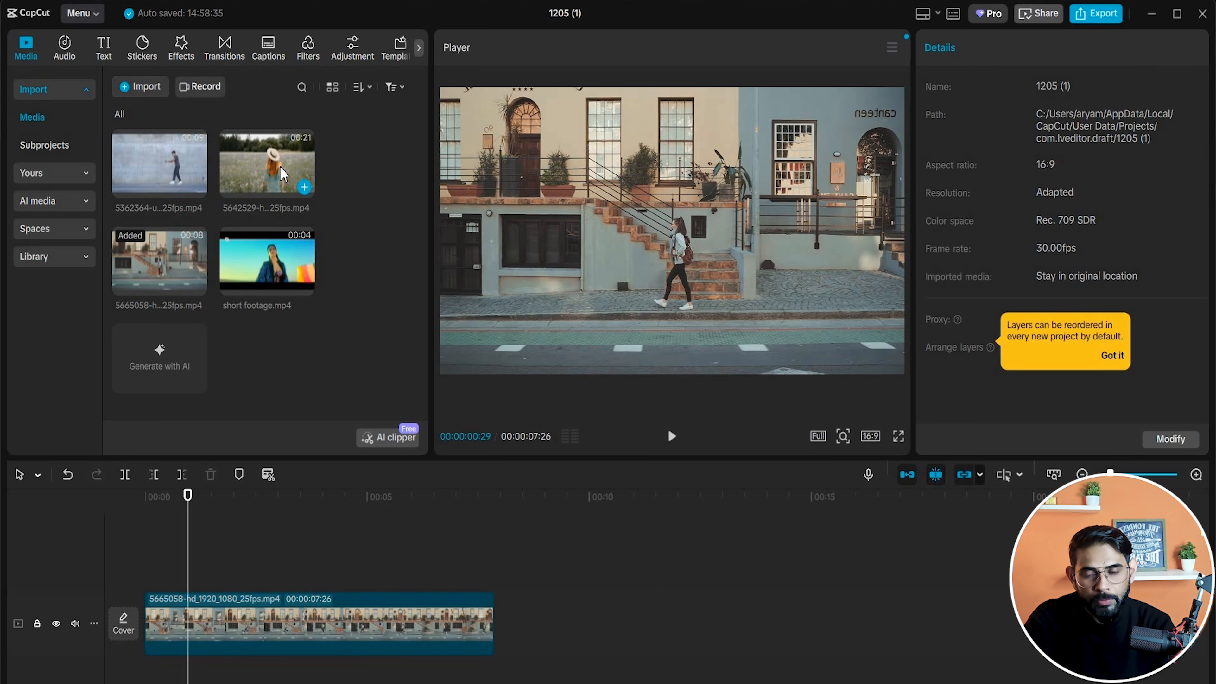
Add the trending sunglasses emoji sticker with downward-pointing fingers above the street clip's start and shrink it to about half size.
click(150, 58)
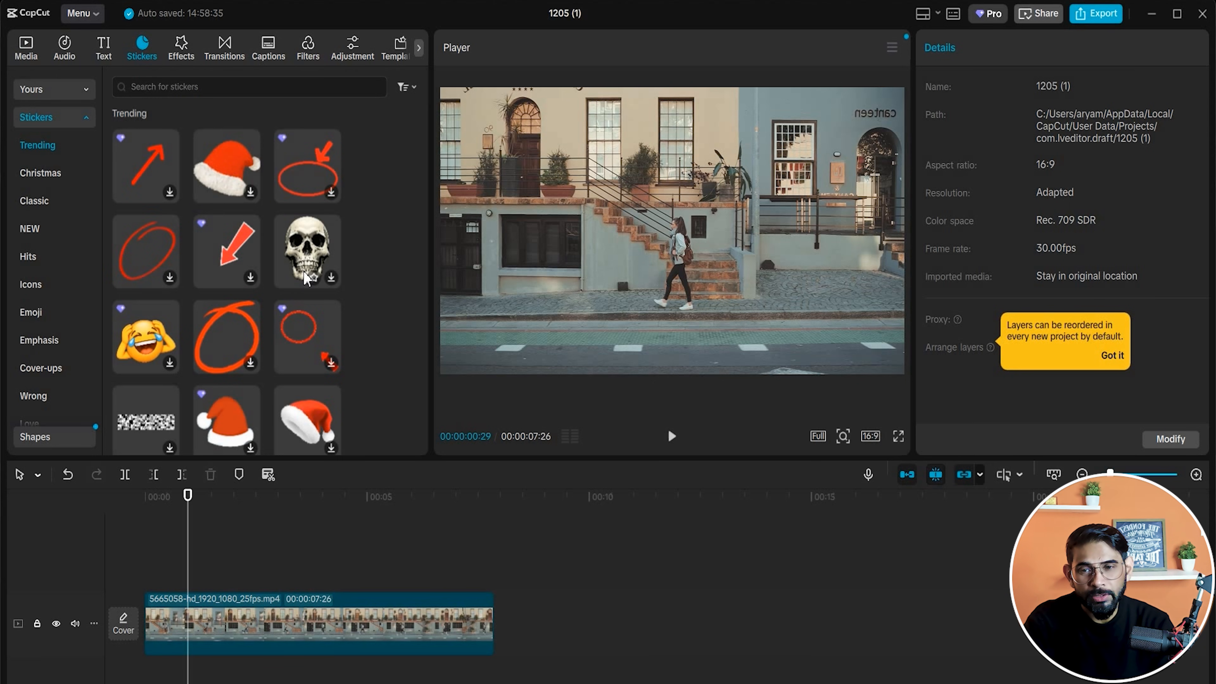
scroll(245, 316, down, 5)
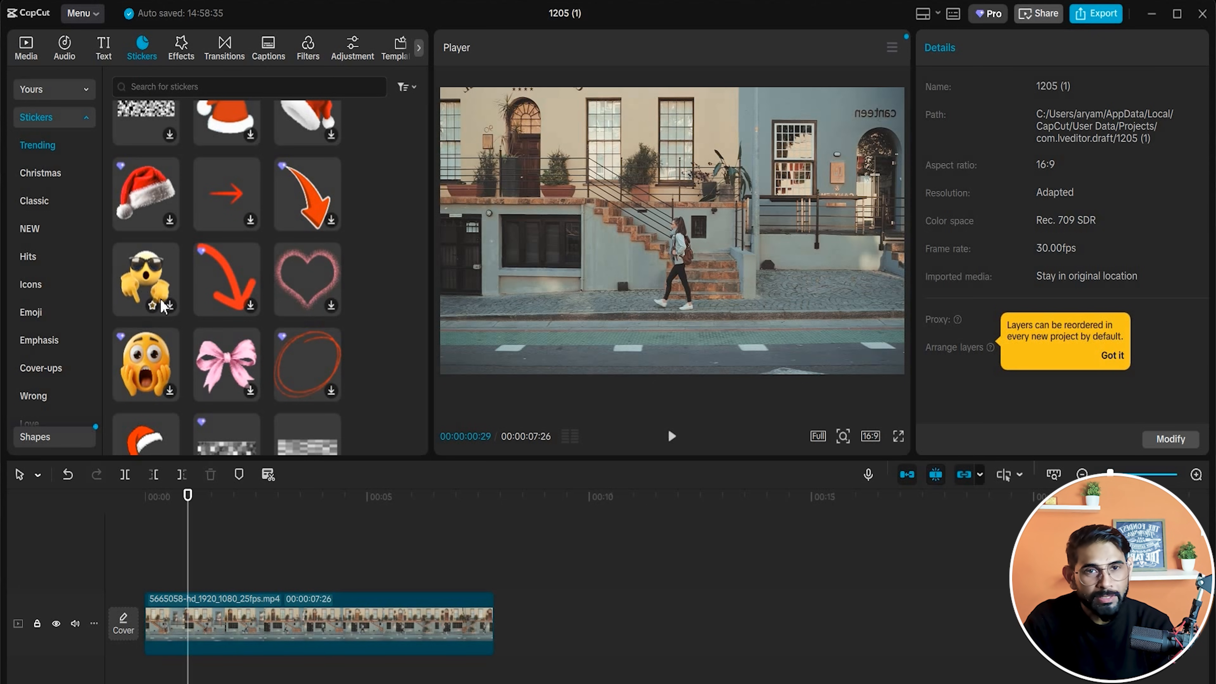
click(169, 306)
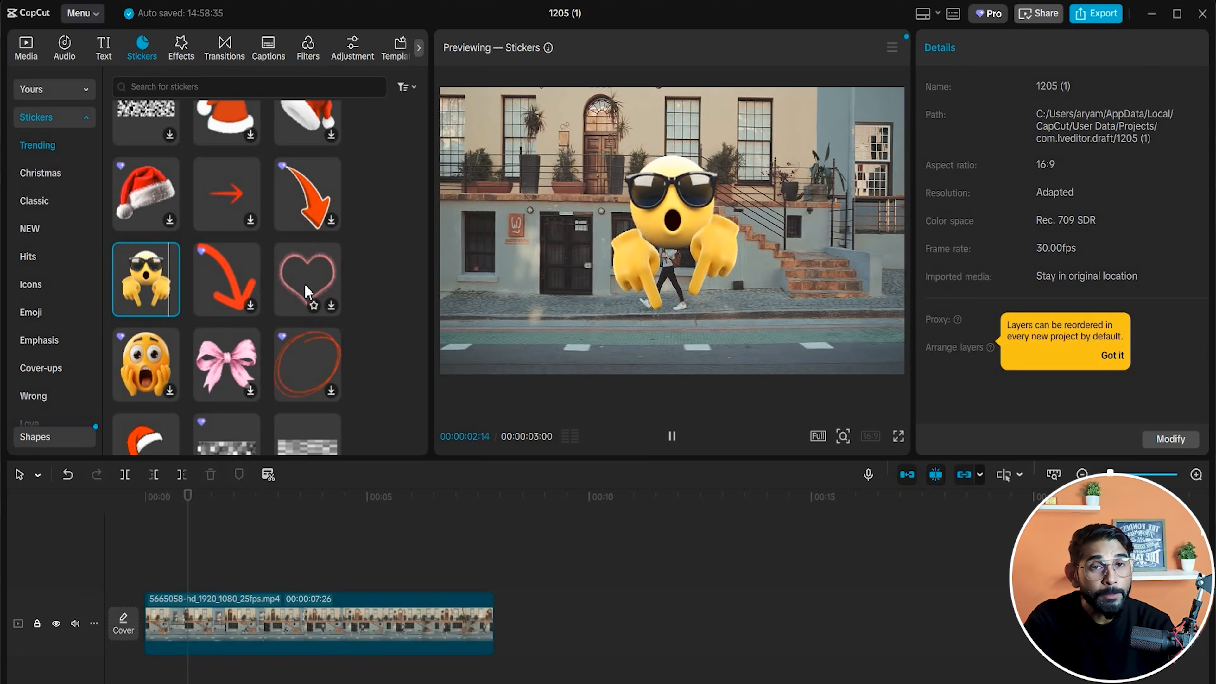
drag(130, 297, 126, 530)
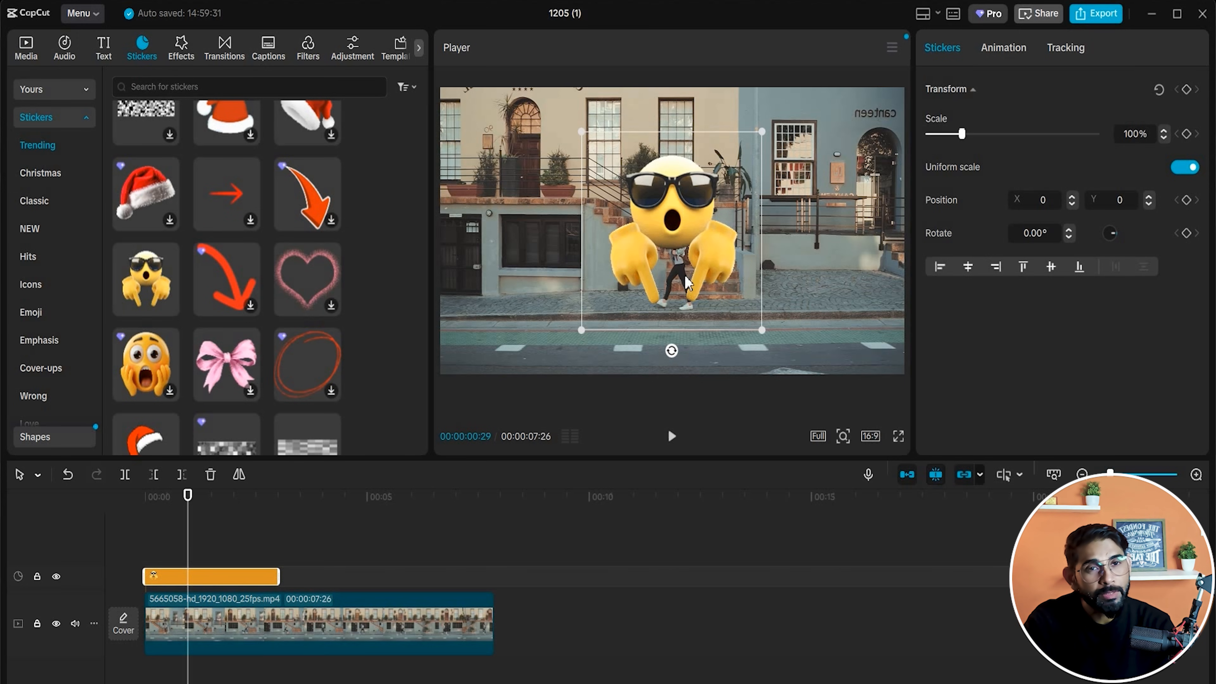
drag(762, 330, 718, 283)
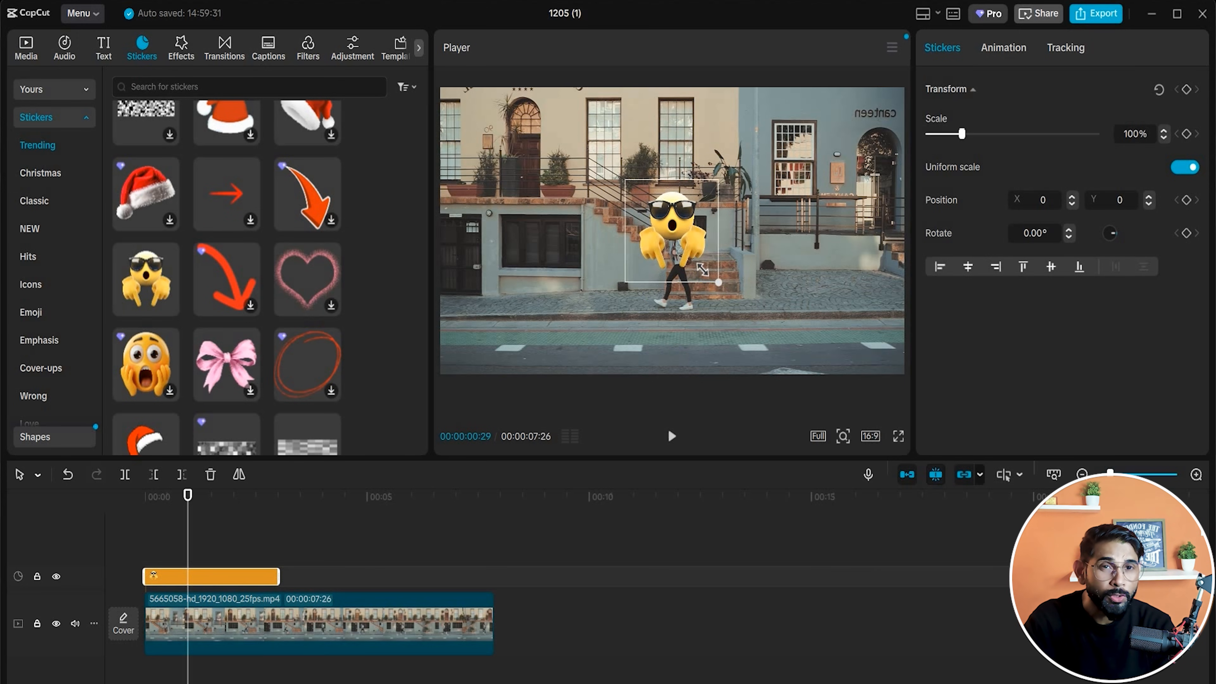
Position the emoji sticker above the walking woman at about X 43, Y 406 and extend it nearly to the street clip's end.
drag(684, 237, 691, 181)
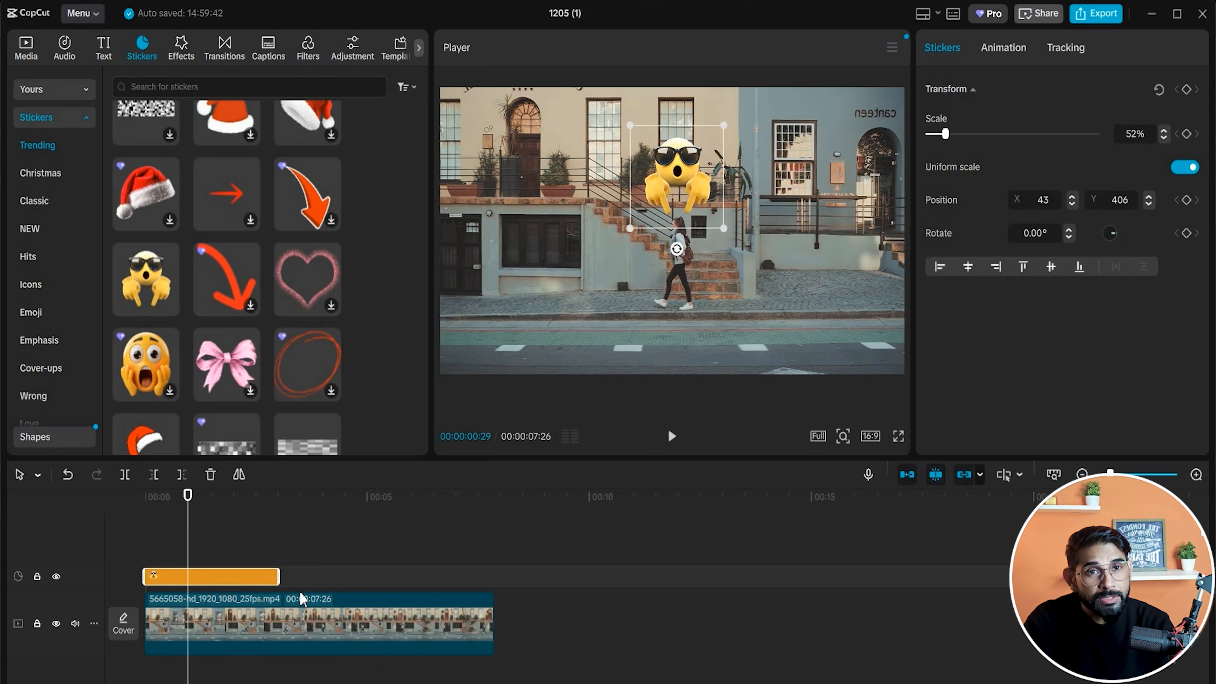
drag(281, 577, 490, 587)
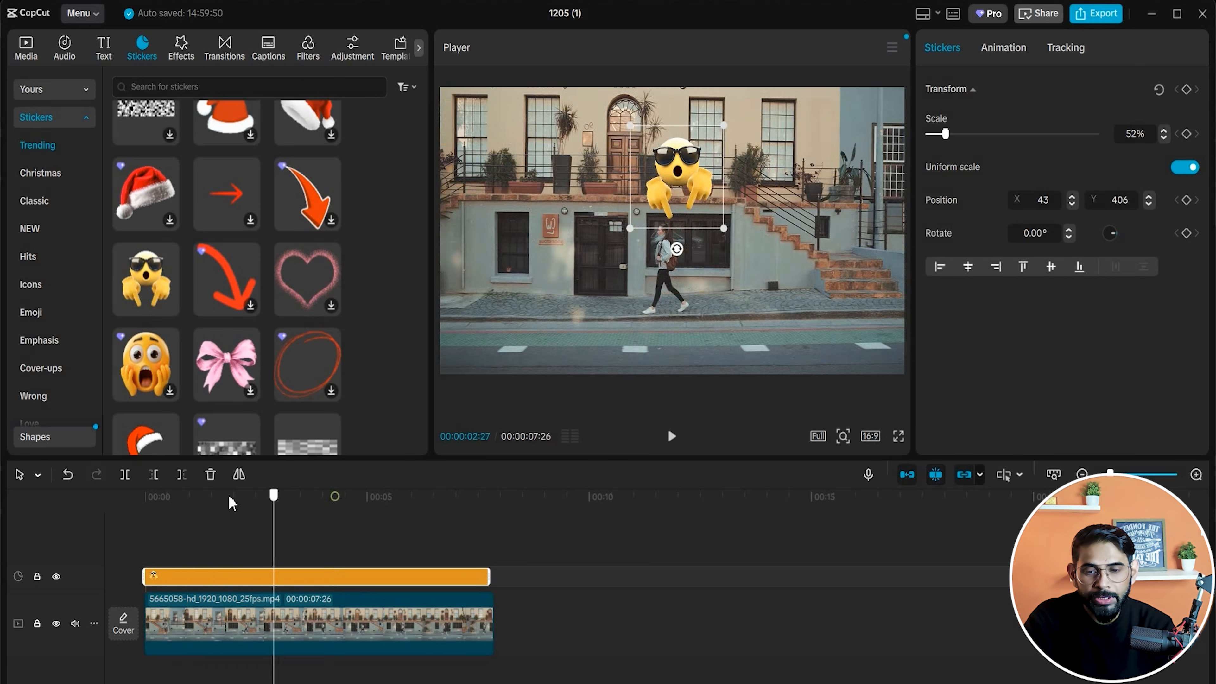
Play the street clip from the start to check the sticker, and look through more trending stickers.
click(135, 498)
key(space)
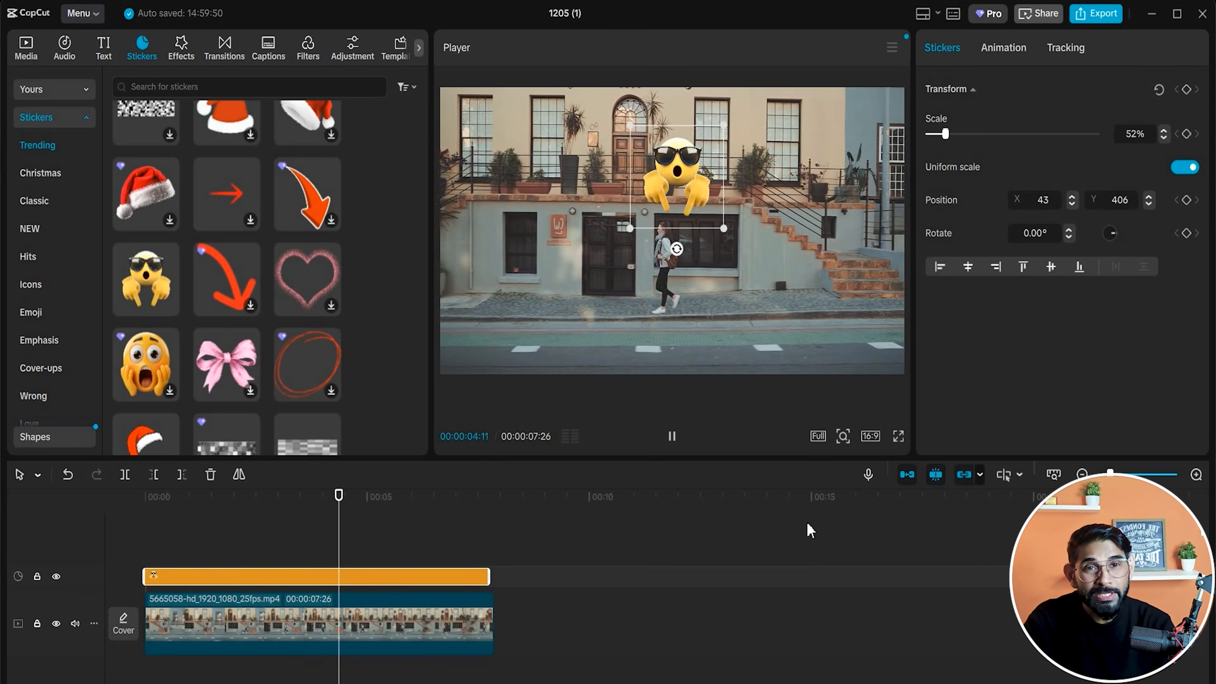
drag(400, 501, 262, 545)
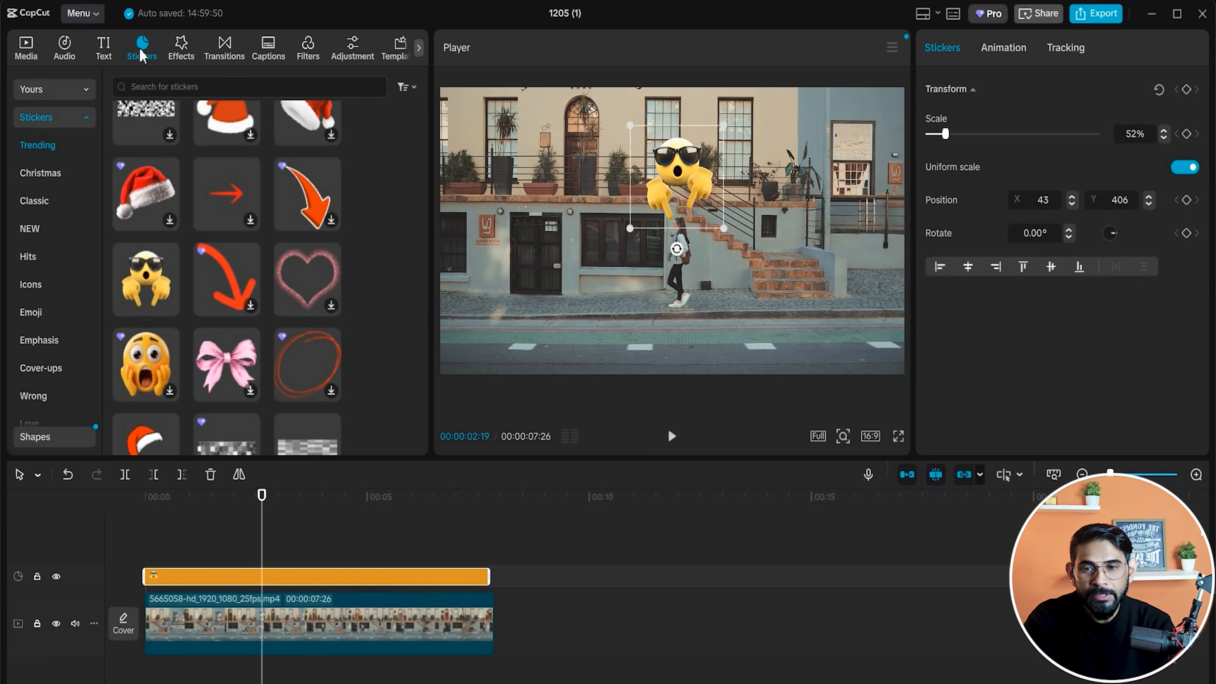
scroll(320, 292, down, 5)
scroll(327, 300, up, 2)
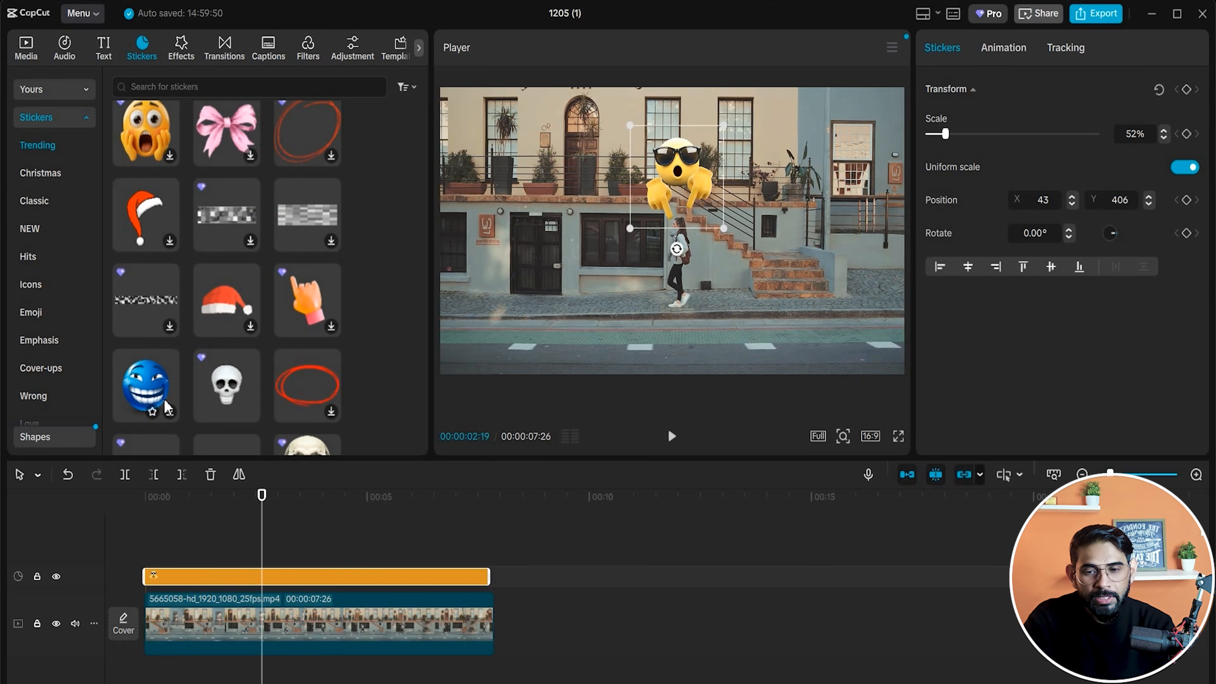
scroll(329, 160, up, 3)
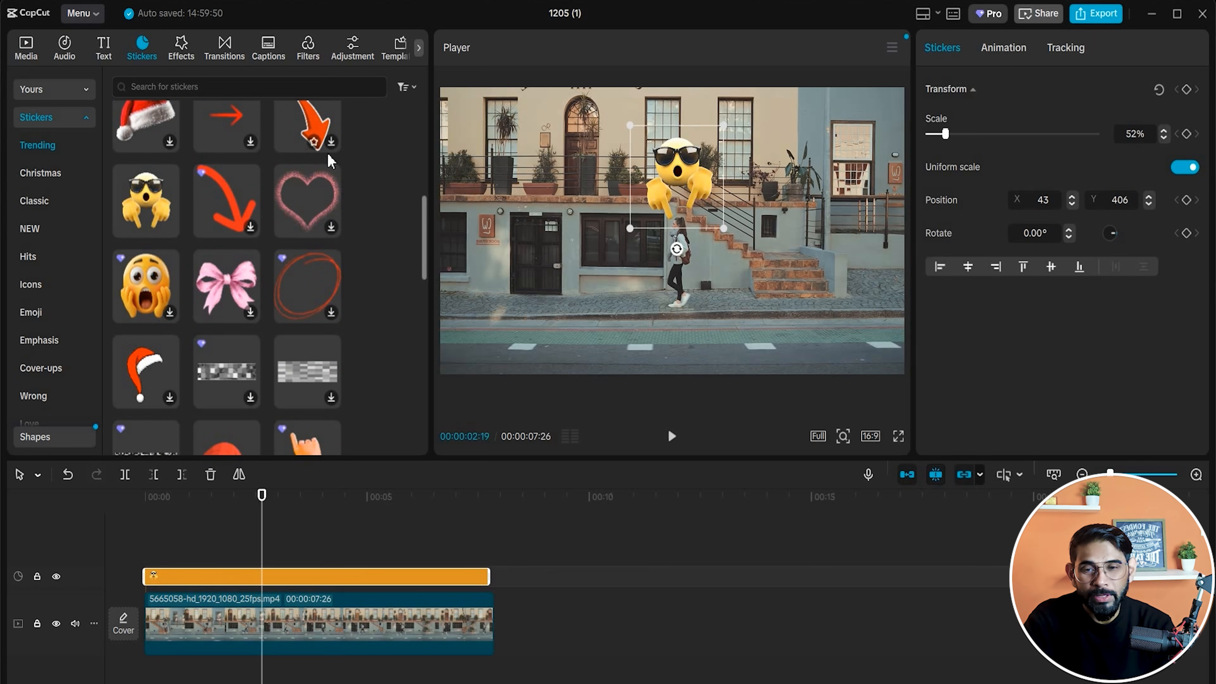
scroll(233, 214, up, 2)
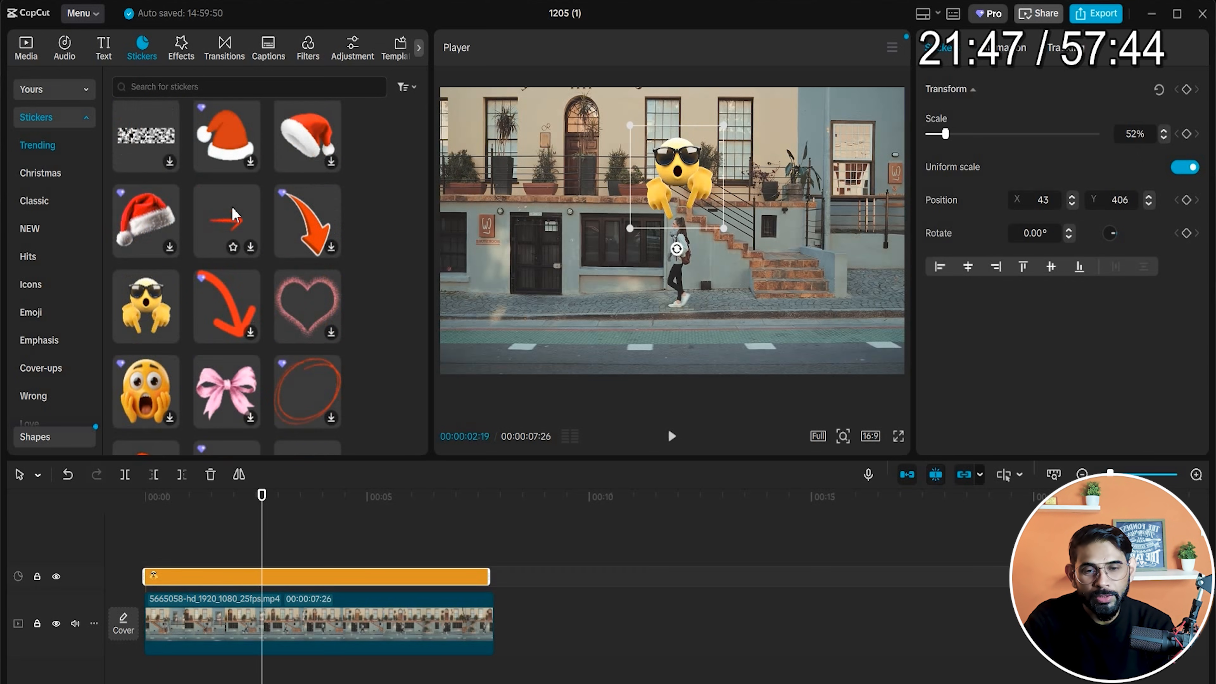
Add the flower-field clip 5642529 on a track above the sticker from the timeline start and trim it to 00:00:07:26.
click(364, 555)
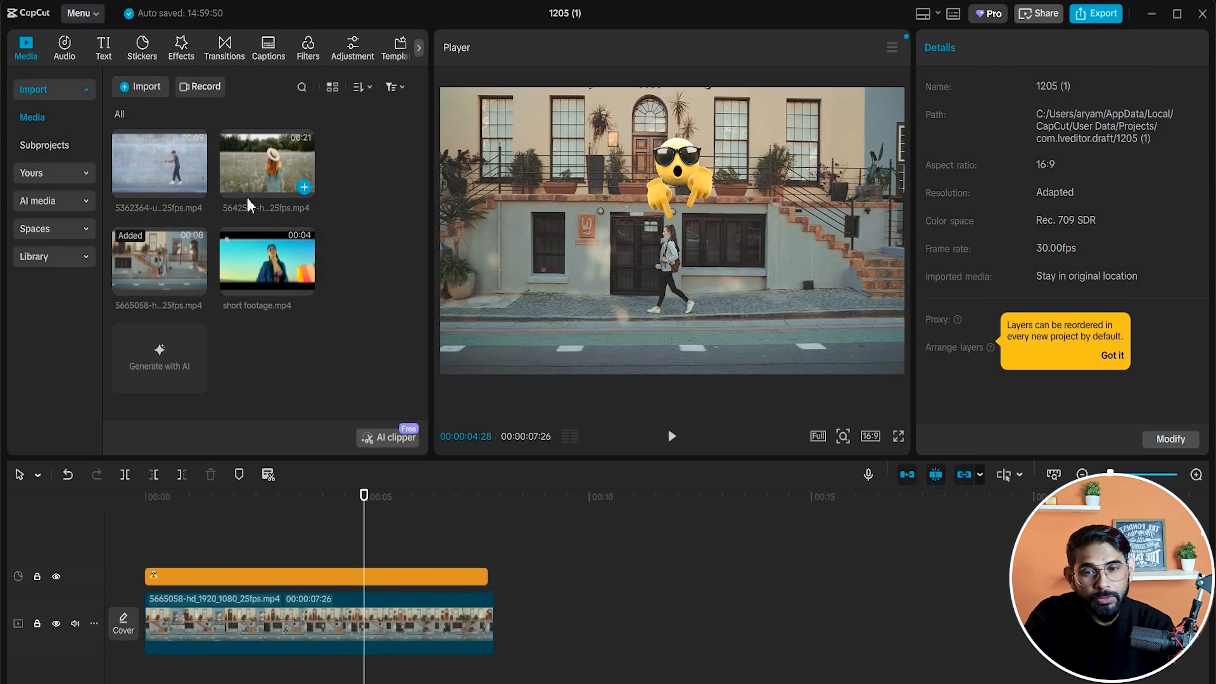
drag(261, 176, 352, 527)
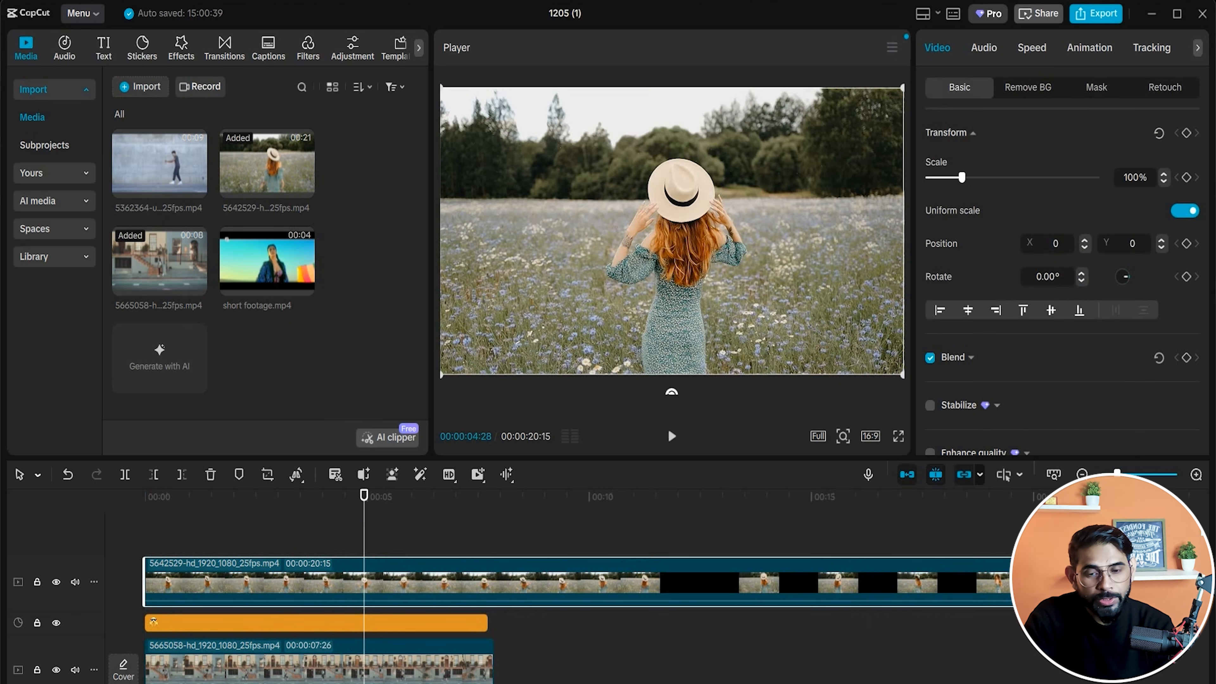
drag(1010, 582, 494, 620)
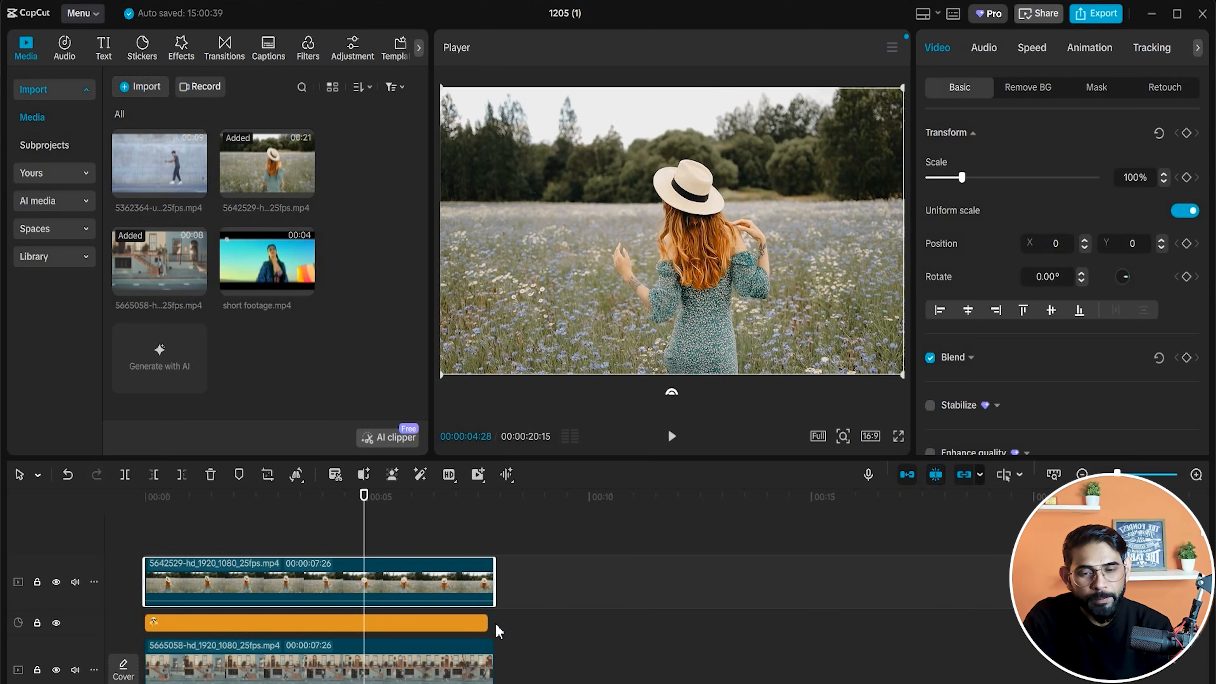
Extend the emoji sticker to end level with both video clips at 00:00:07:26.
click(487, 623)
click(493, 624)
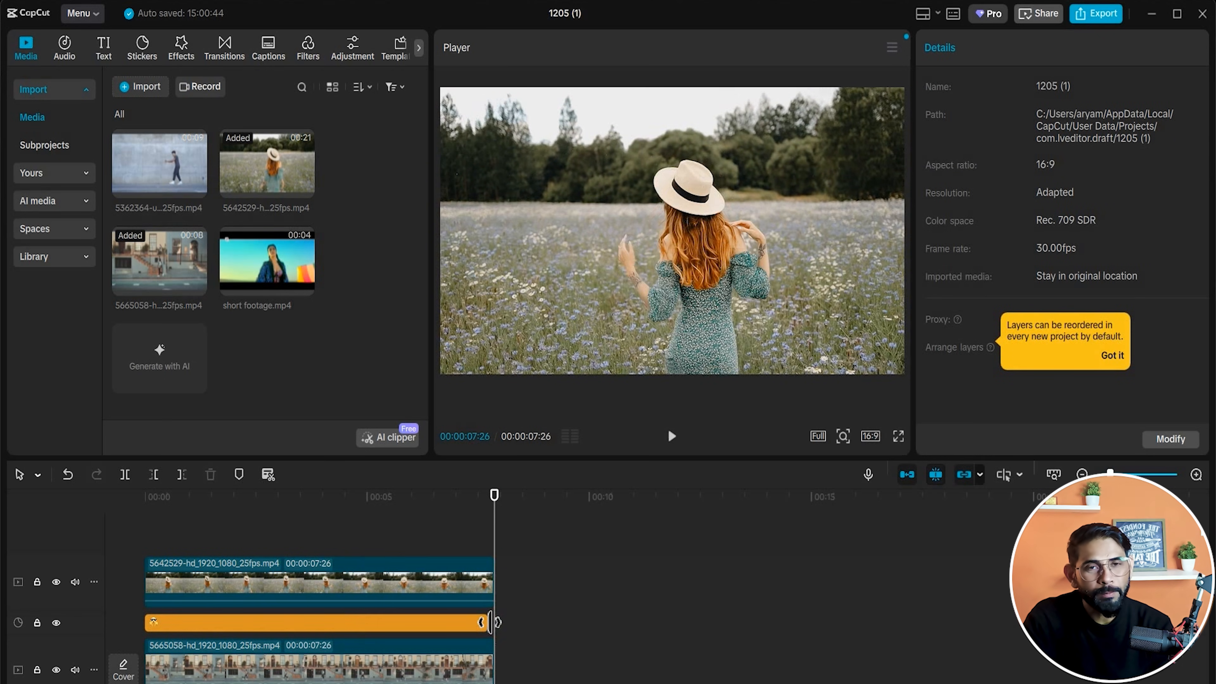
click(489, 622)
Shrink the flower-field overlay clip to 28% scale and place it in the lower-left corner of the video frame.
click(454, 582)
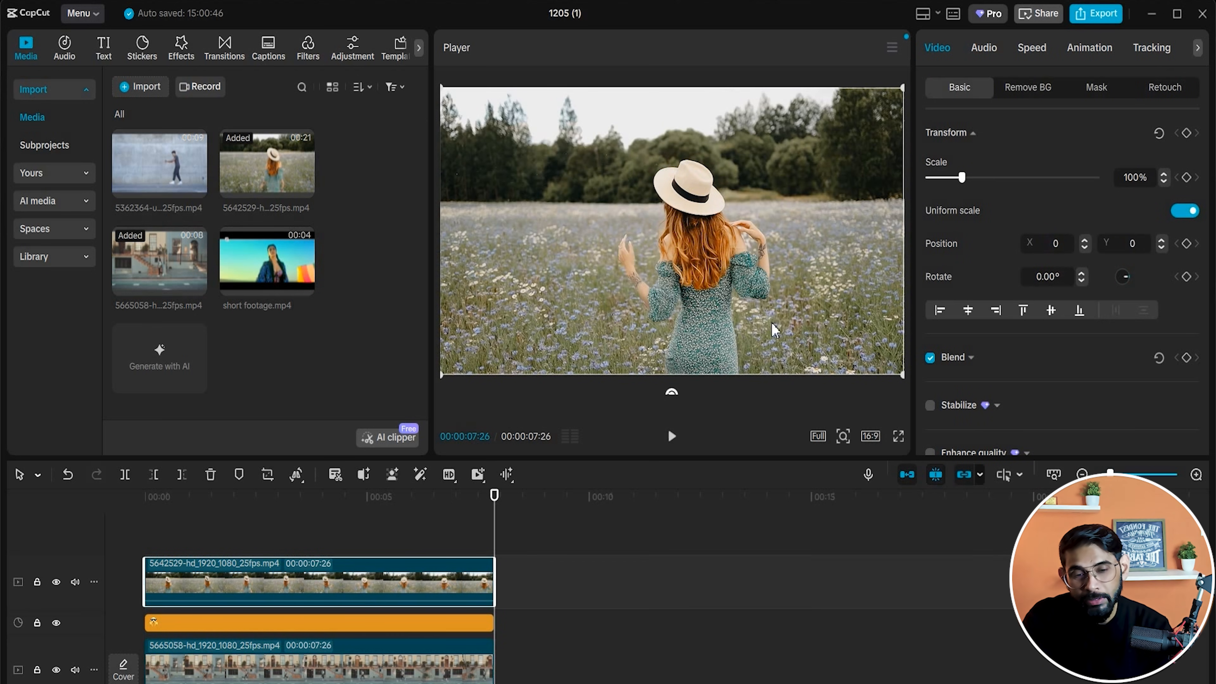
drag(901, 376, 699, 191)
drag(687, 186, 676, 193)
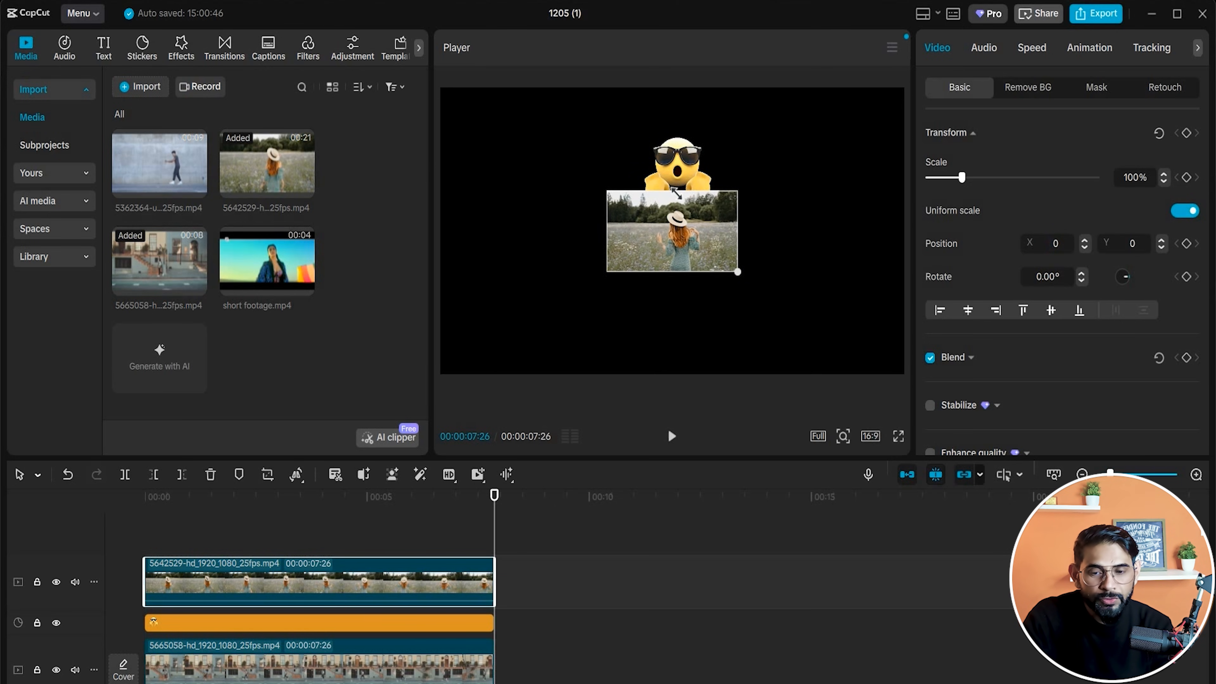
drag(701, 244, 849, 157)
drag(462, 510, 143, 503)
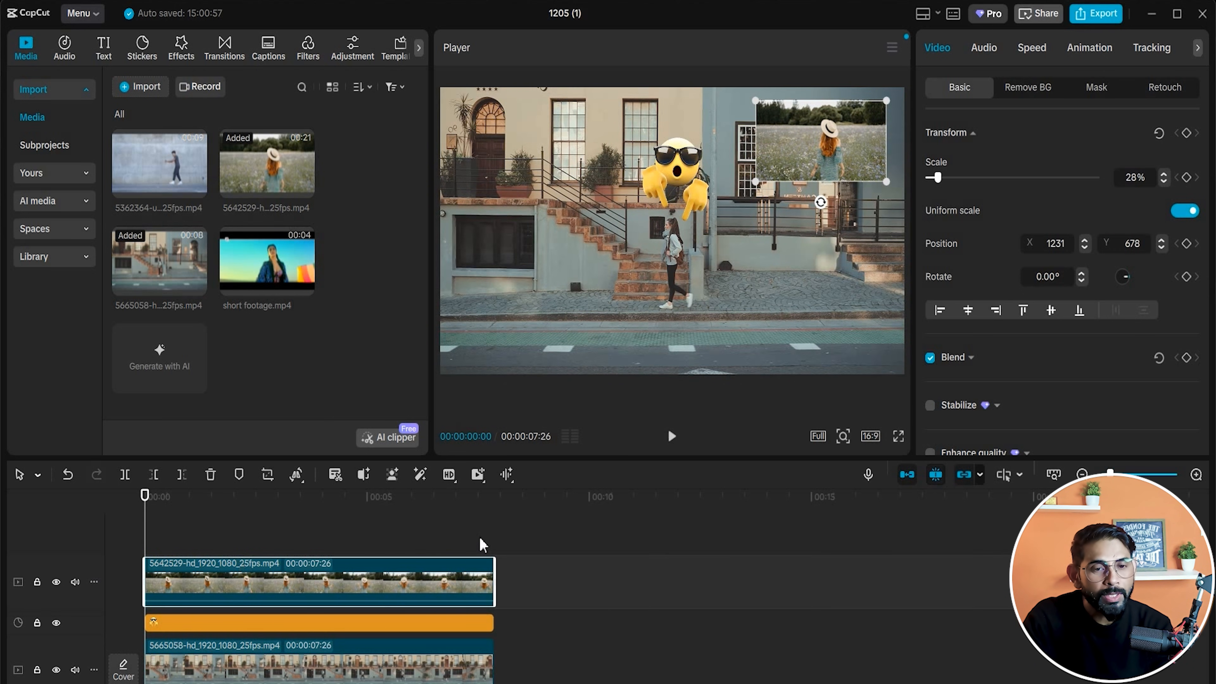
drag(828, 156, 523, 344)
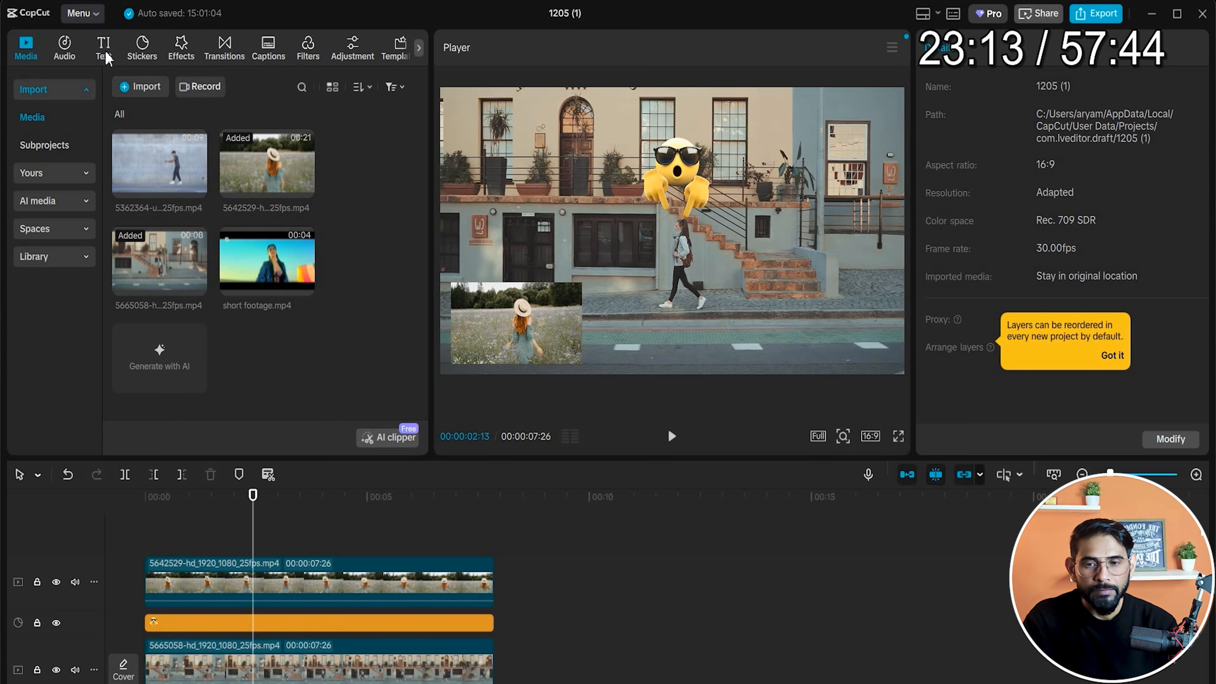
Add a default text clip at 00:00:02:13 and move the playhead to 00:00:03:01.
click(106, 54)
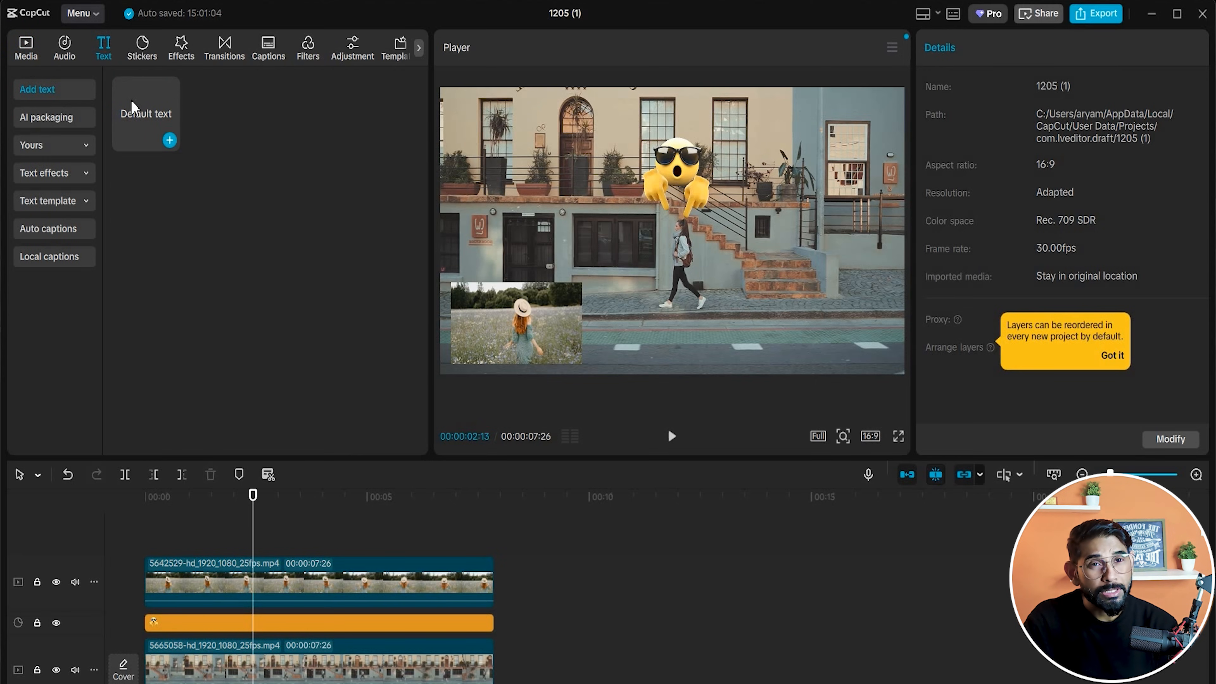
click(148, 121)
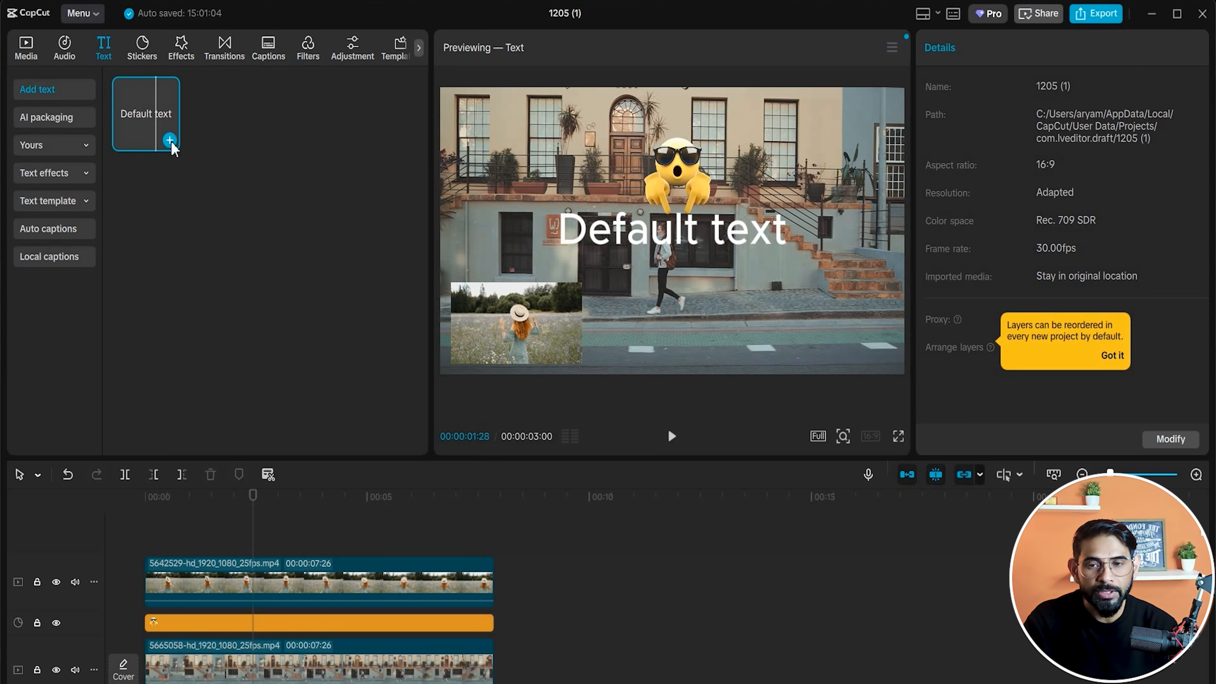
click(170, 140)
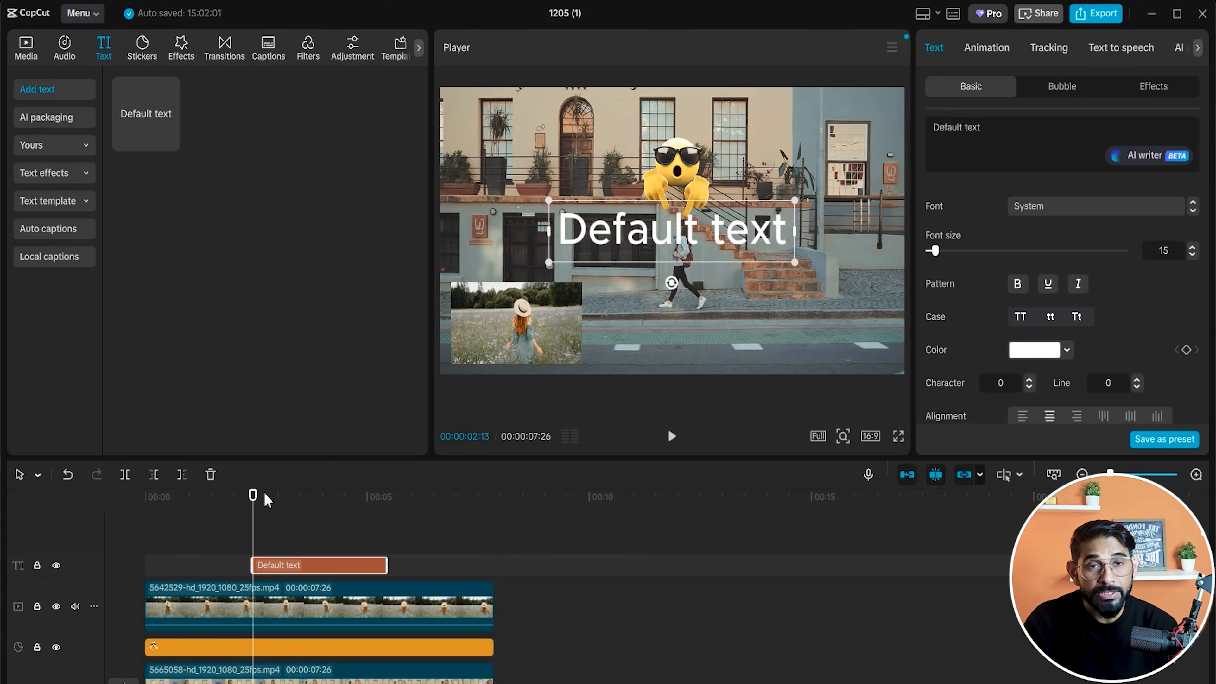
click(280, 500)
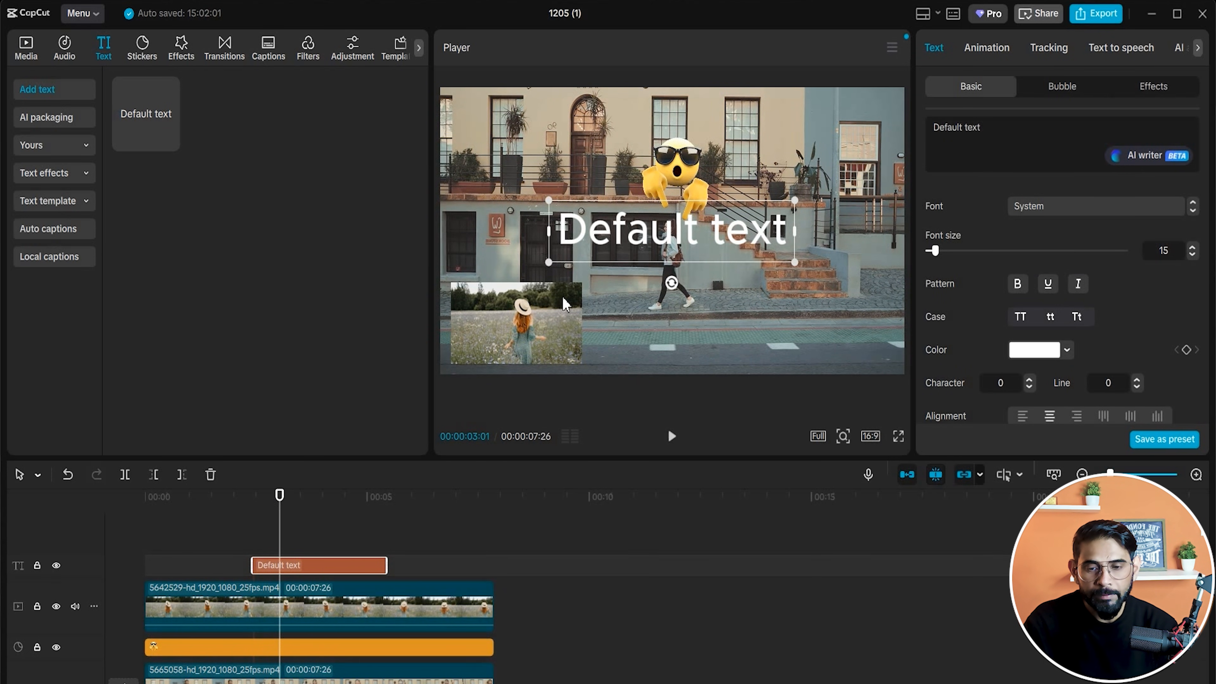
Change the title's wording to "Morning Walk" and place it beside the overlay clip in the lower right of the video frame.
drag(997, 136, 914, 113)
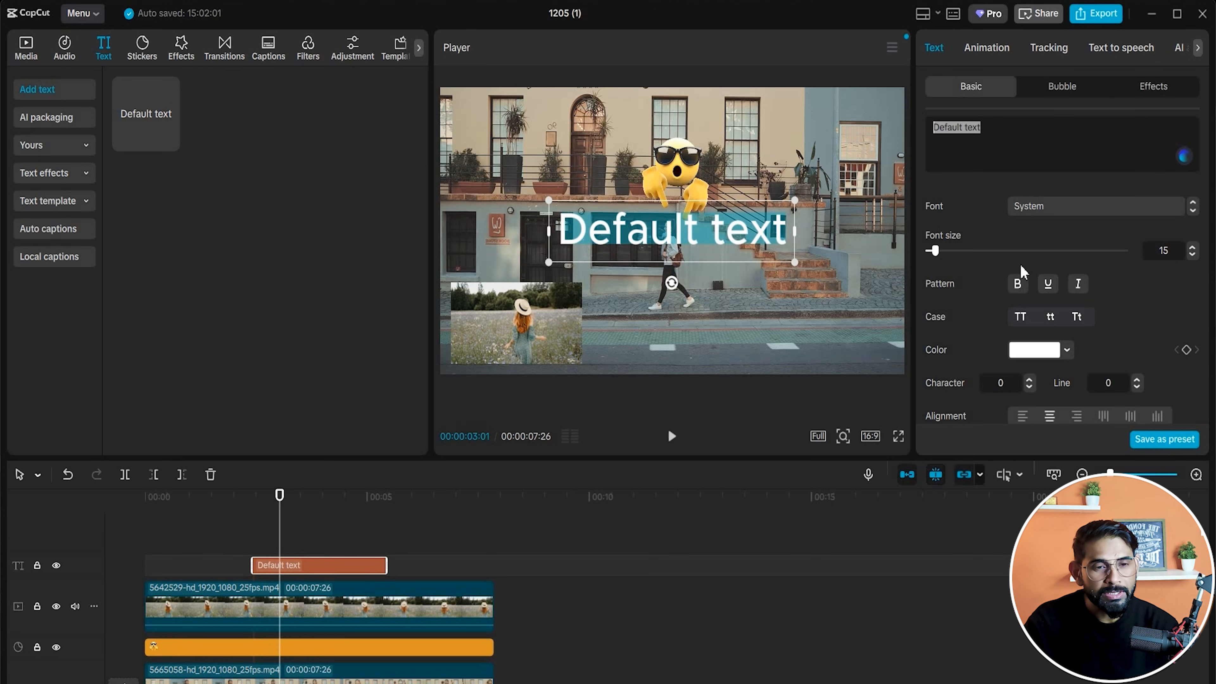
text(mornin)
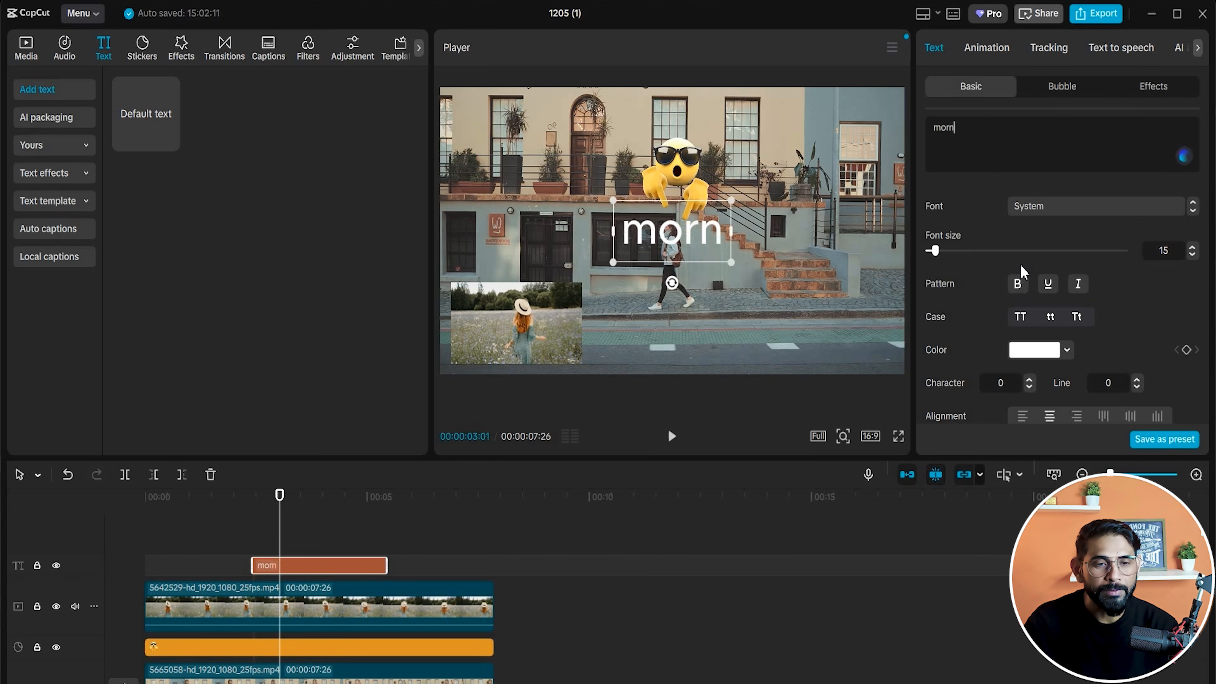
text(g)
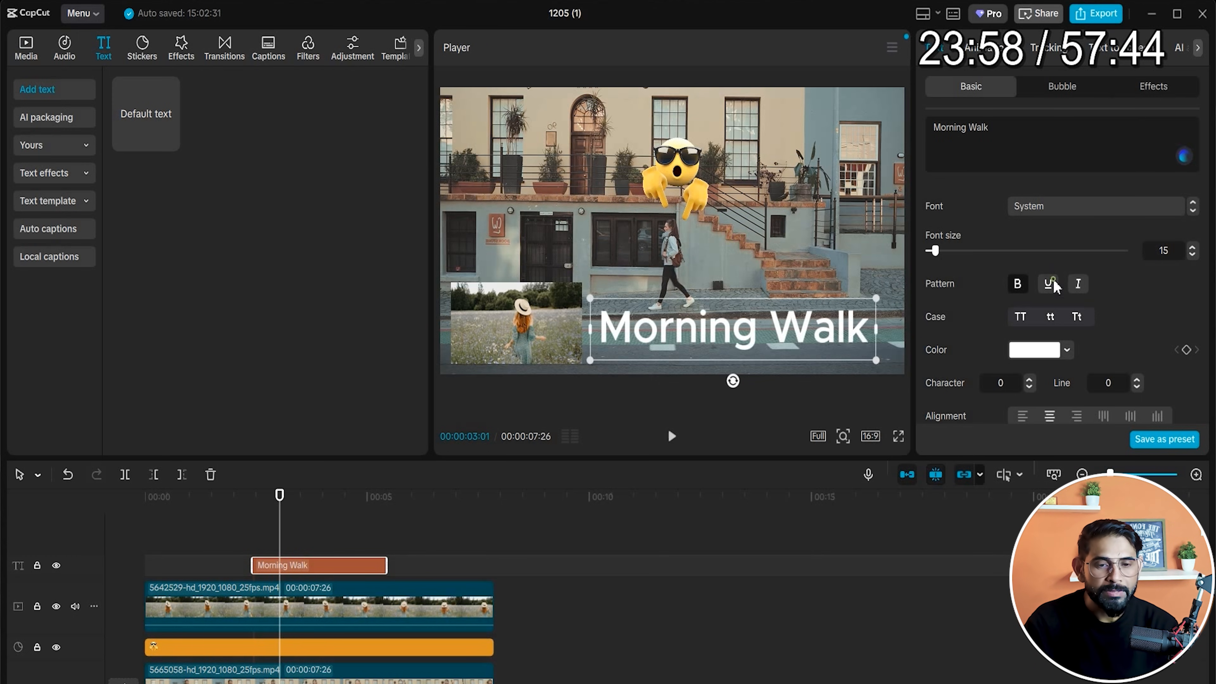
Format the Morning Walk title as bold italic, trying underline and leaving it off.
click(1049, 283)
click(1049, 284)
click(1078, 285)
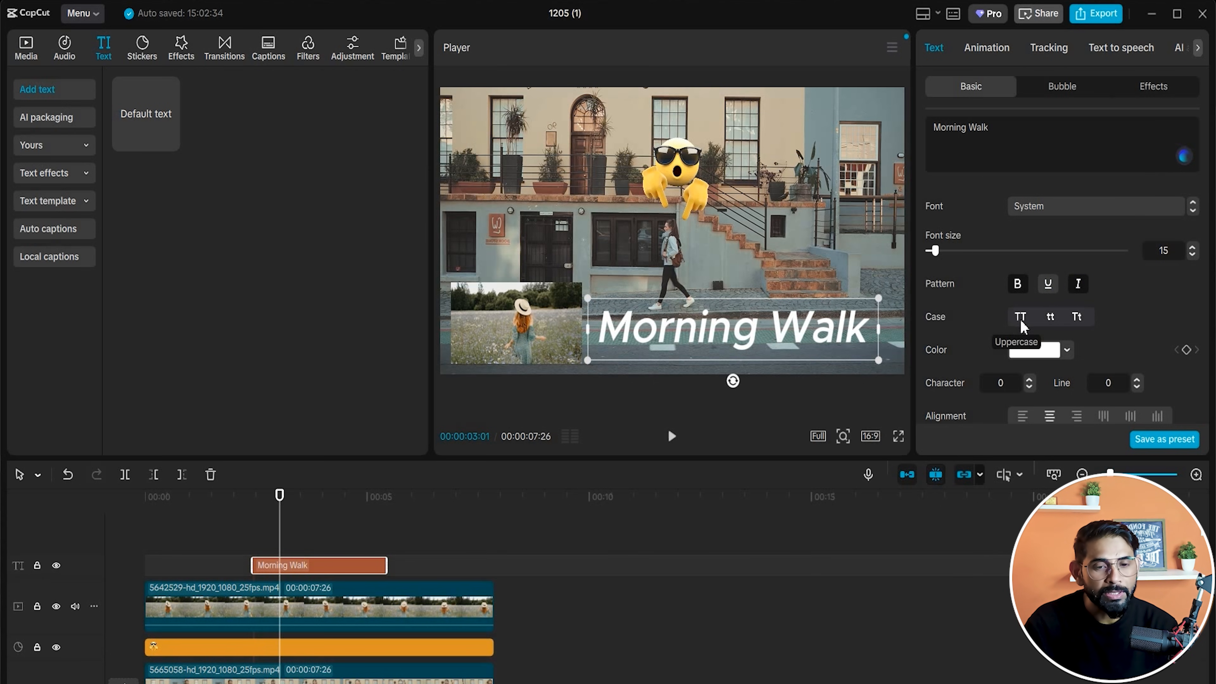
Color the Morning Walk title golden yellow and set its character spacing to 1.
click(1053, 352)
drag(967, 374, 1084, 438)
drag(1003, 497, 1025, 498)
drag(1083, 432, 1139, 378)
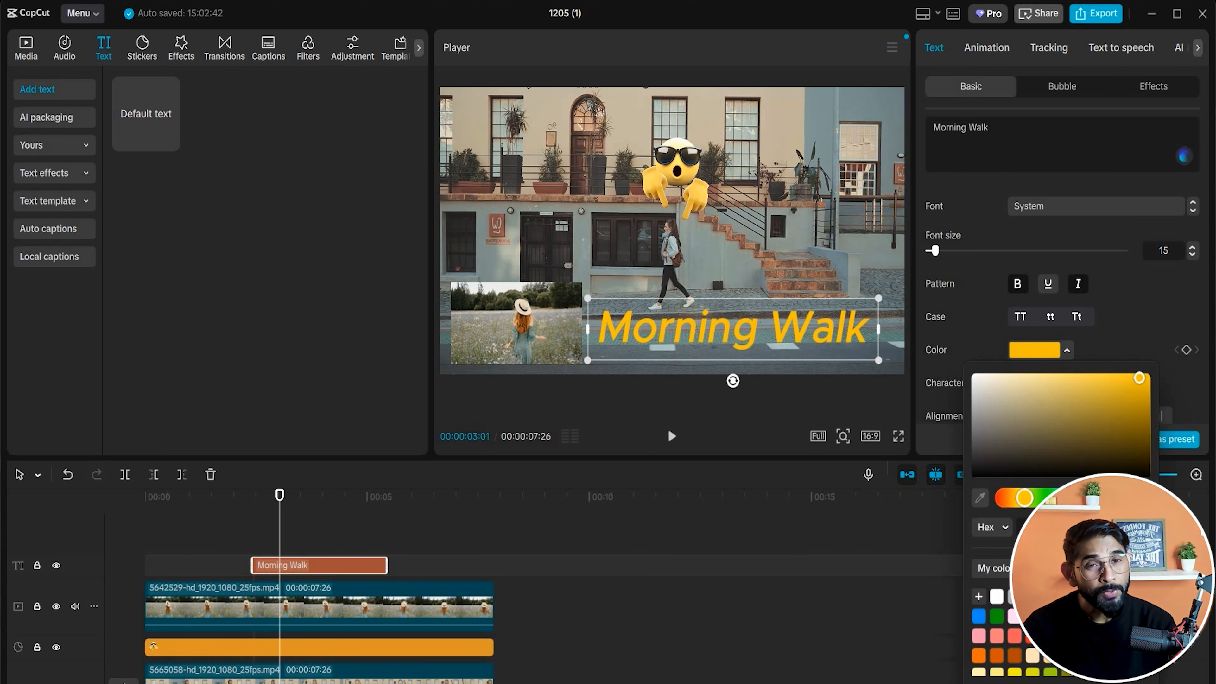
click(1193, 310)
scroll(1116, 326, down, 2)
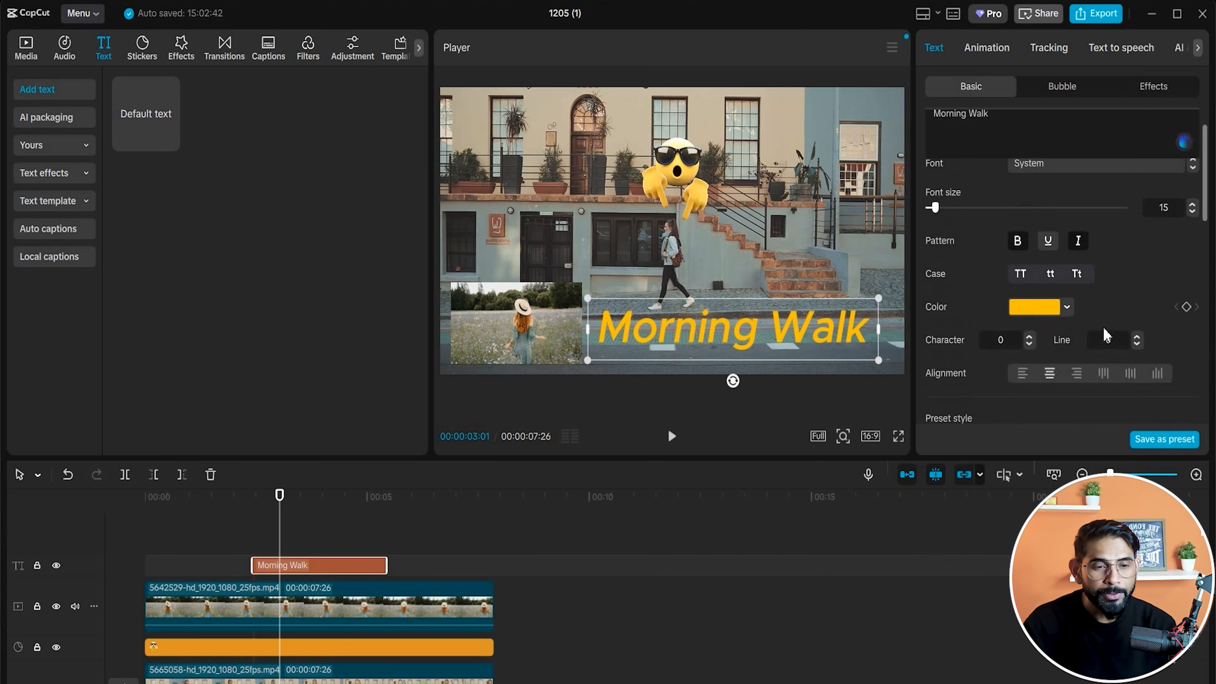
click(1029, 317)
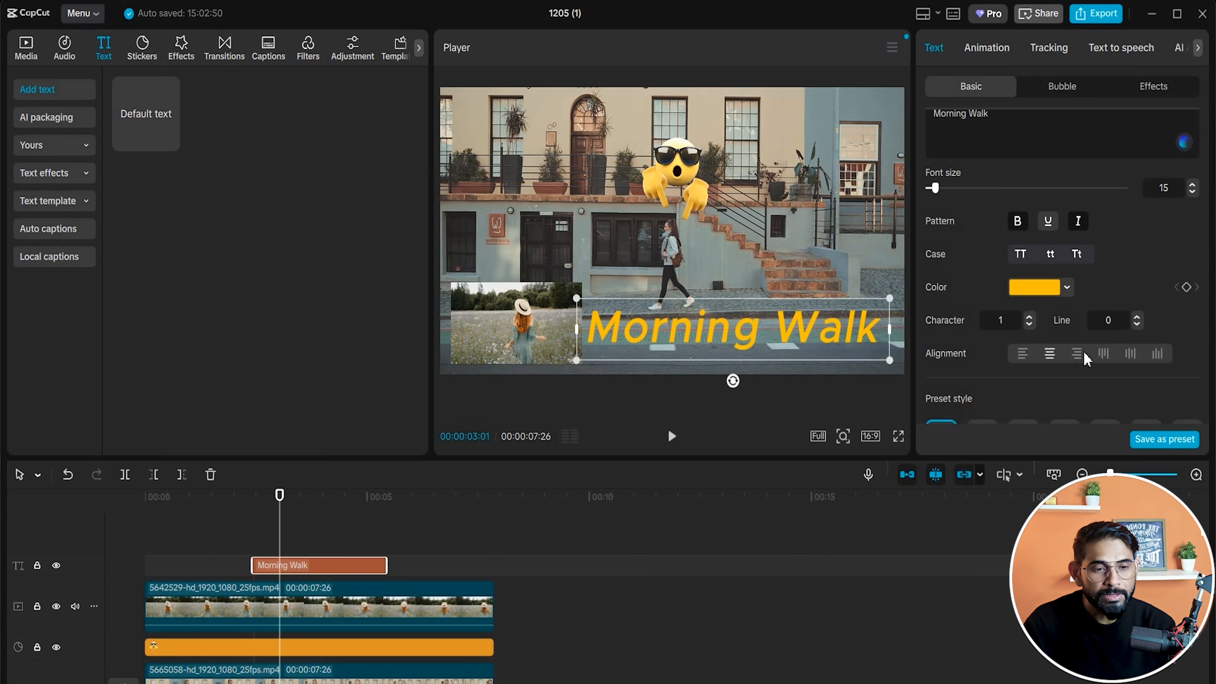
Try the yellow preset style with black outline on the title and apply the red one with white outline.
scroll(1083, 357, down, 4)
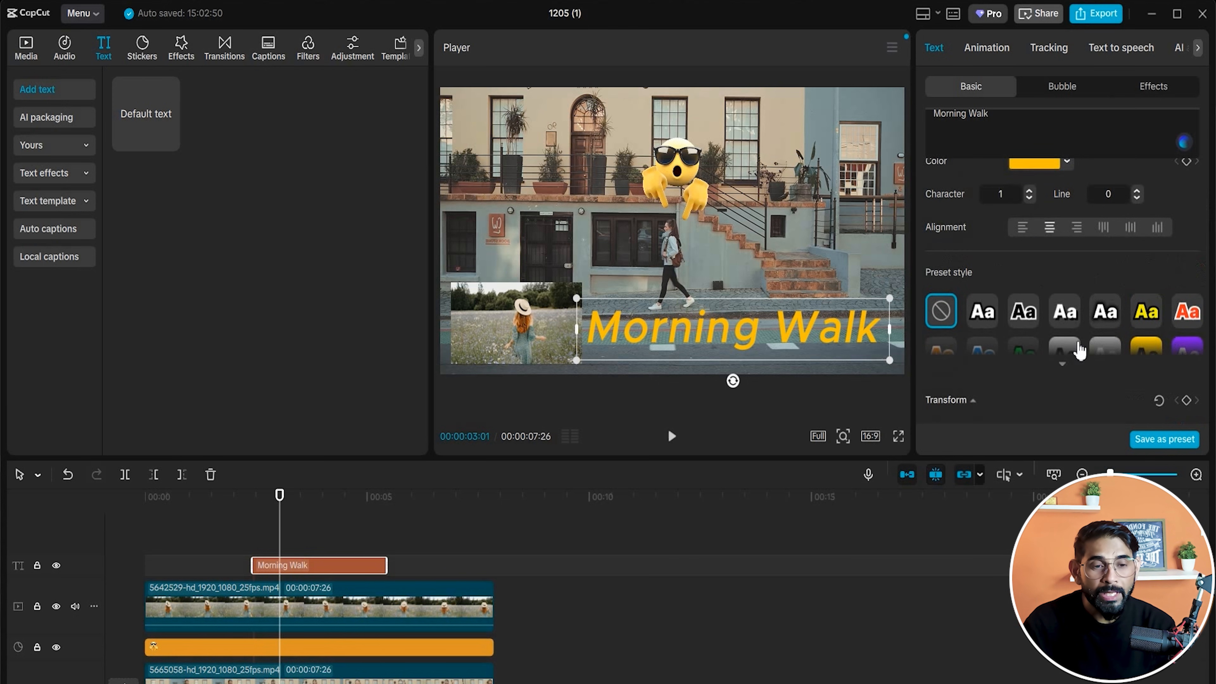
scroll(1079, 351, down, 2)
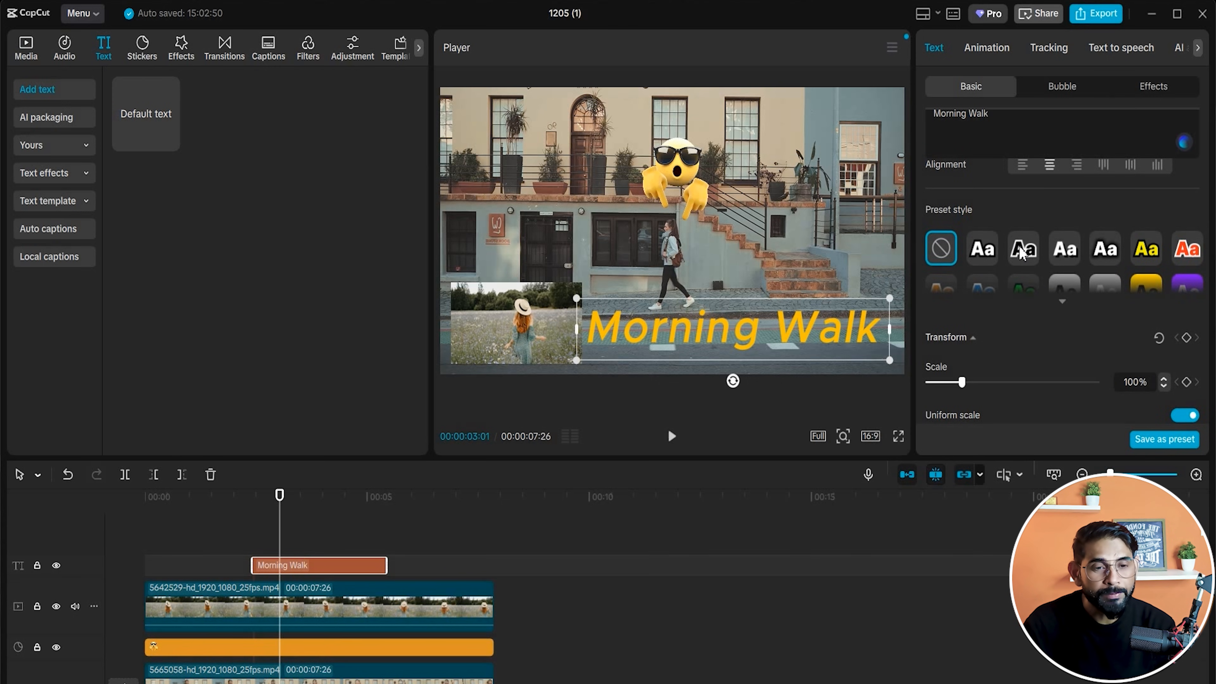
click(1146, 252)
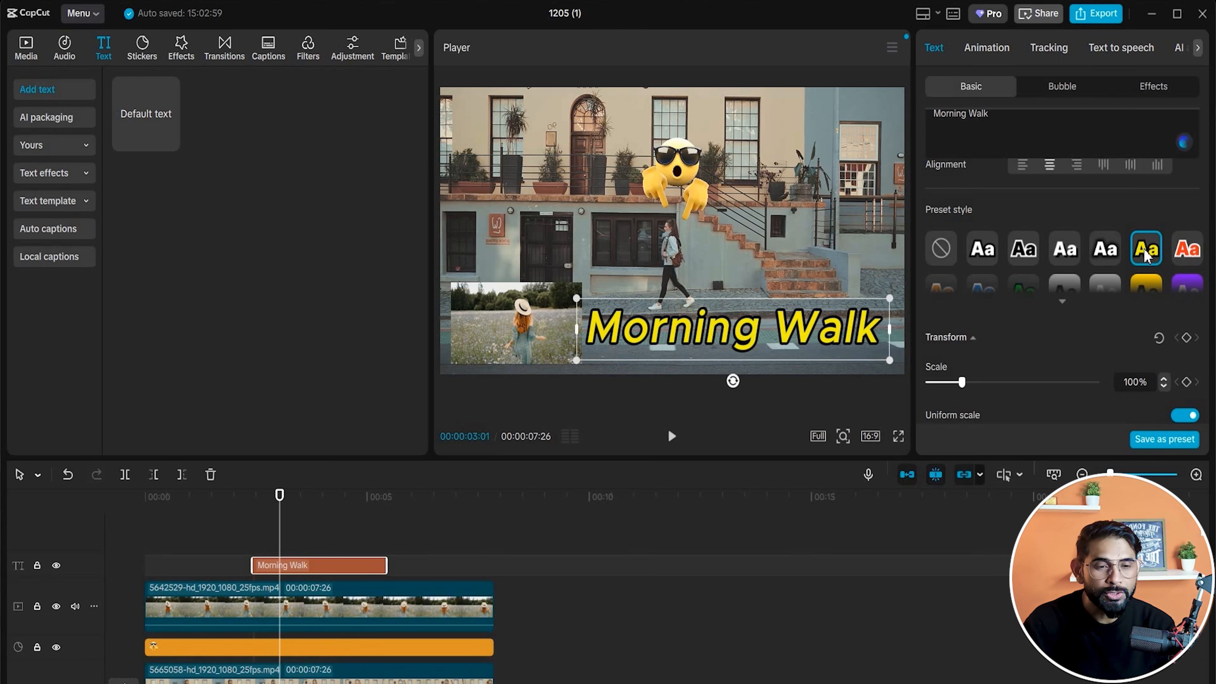
click(1188, 254)
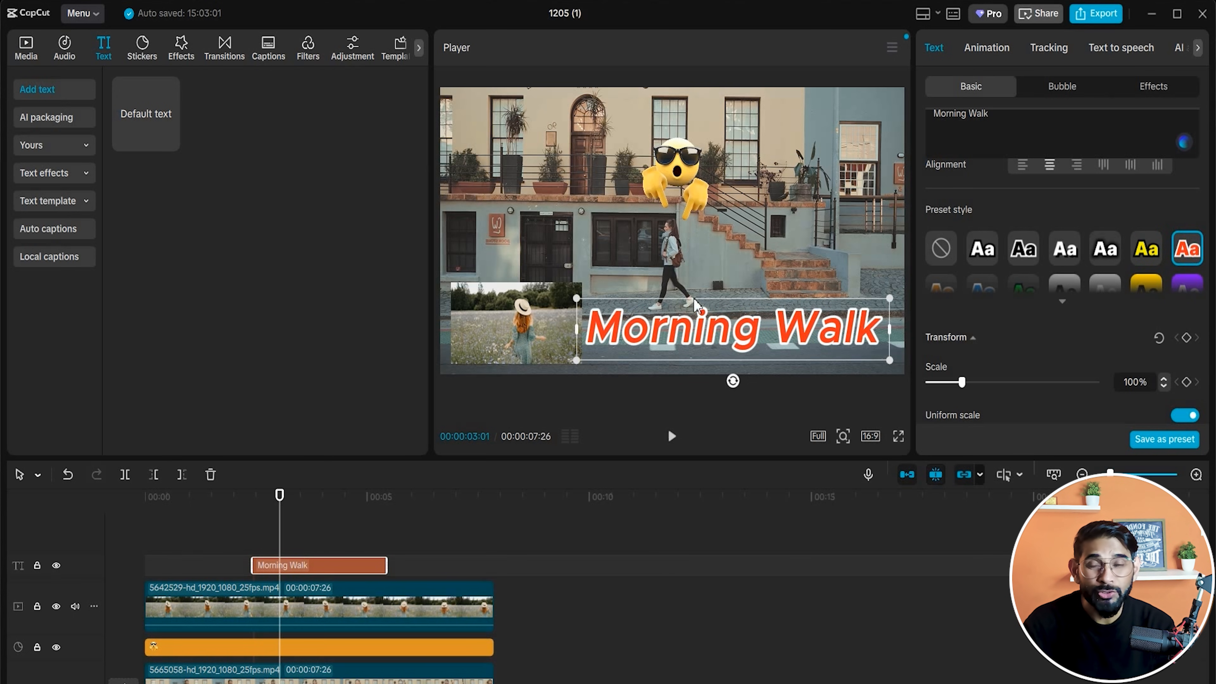
Set the Morning Walk title's opacity to 100% and its stroke thickness to 31.
scroll(1072, 299, down, 4)
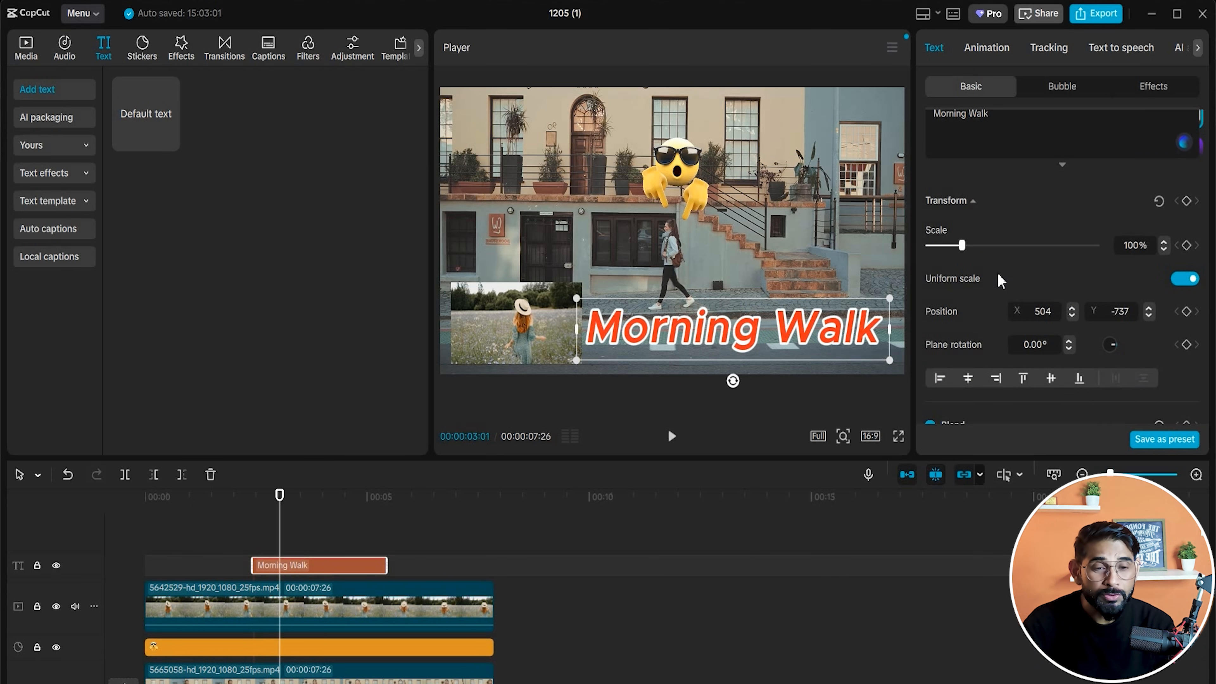
scroll(999, 273, down, 3)
mouse_move(1072, 359)
mouse_down()
mouse_move(1031, 358)
mouse_move(1096, 358)
mouse_up()
scroll(1083, 342, down, 3)
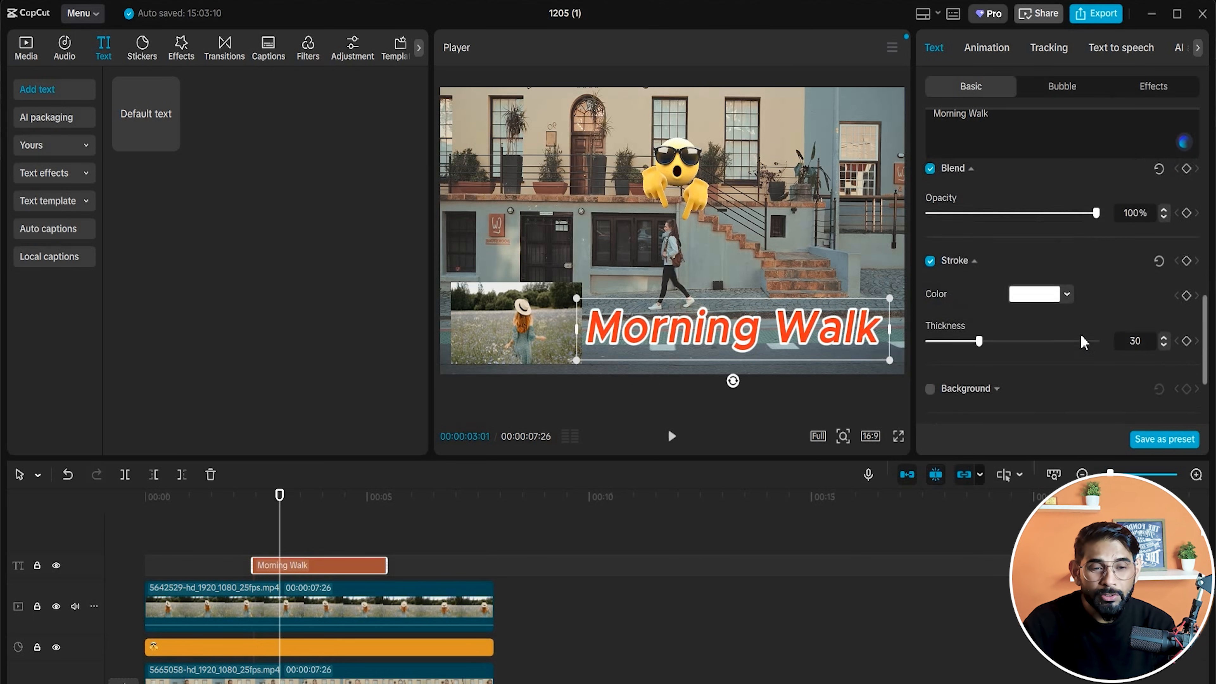
mouse_move(979, 336)
mouse_down()
mouse_move(993, 337)
mouse_move(964, 337)
mouse_move(1011, 337)
mouse_move(981, 337)
mouse_up()
scroll(1006, 350, down, 3)
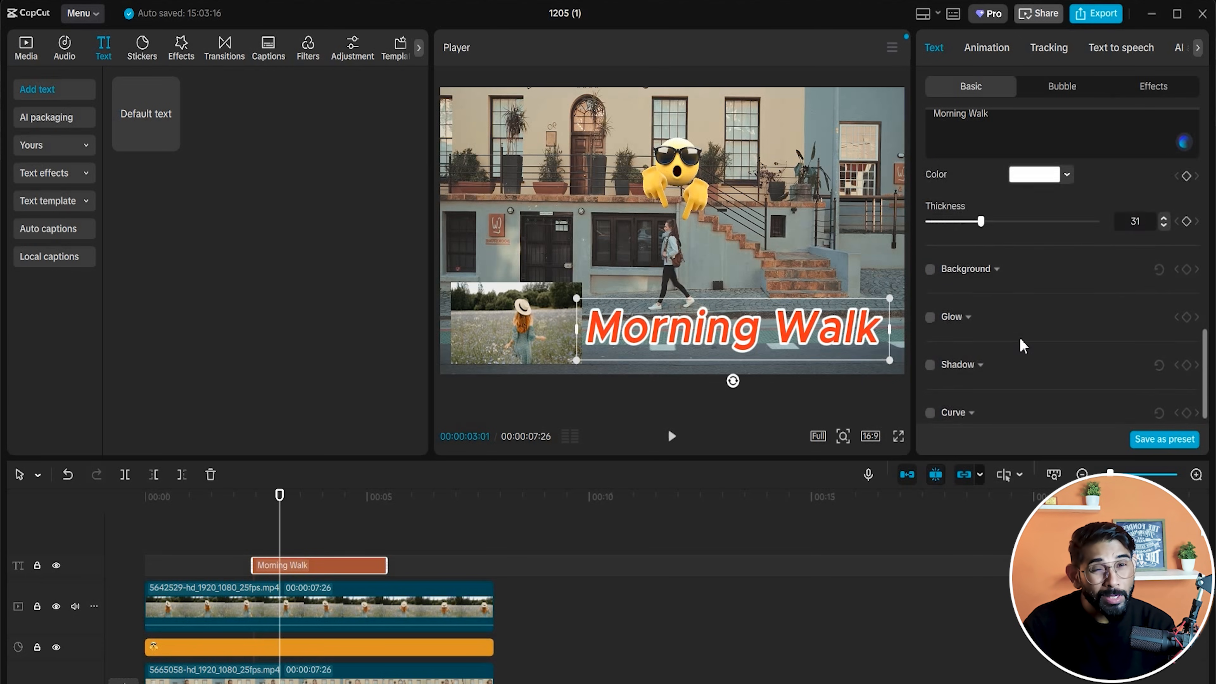
Enable the glow on the Morning Walk title and choose the second glow style.
click(930, 304)
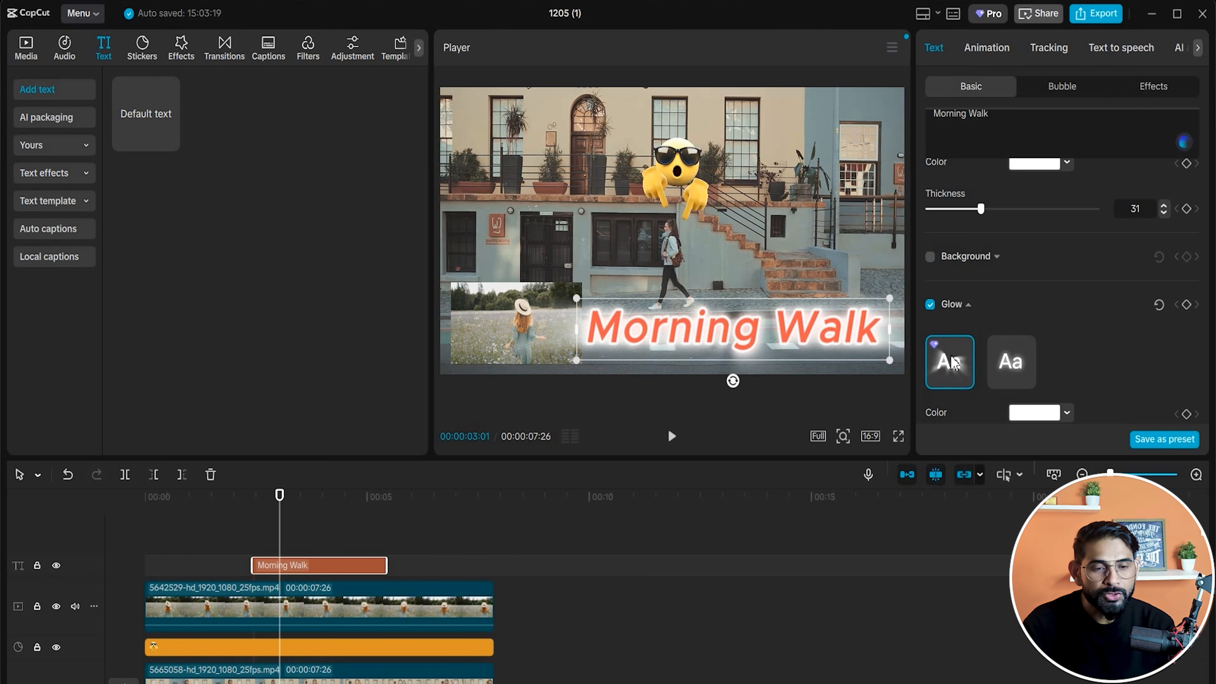
click(1016, 368)
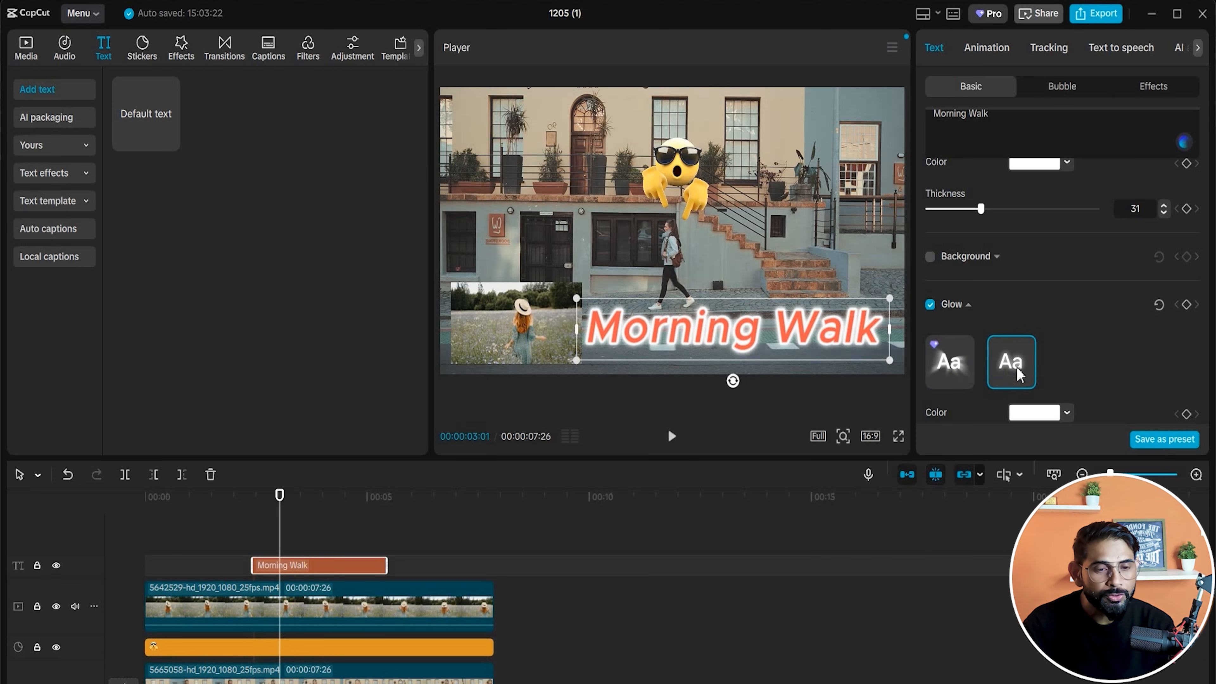
Turn off the glow on the Morning Walk title, enable its shadow and set the shadow opacity to 63%.
click(960, 364)
click(931, 305)
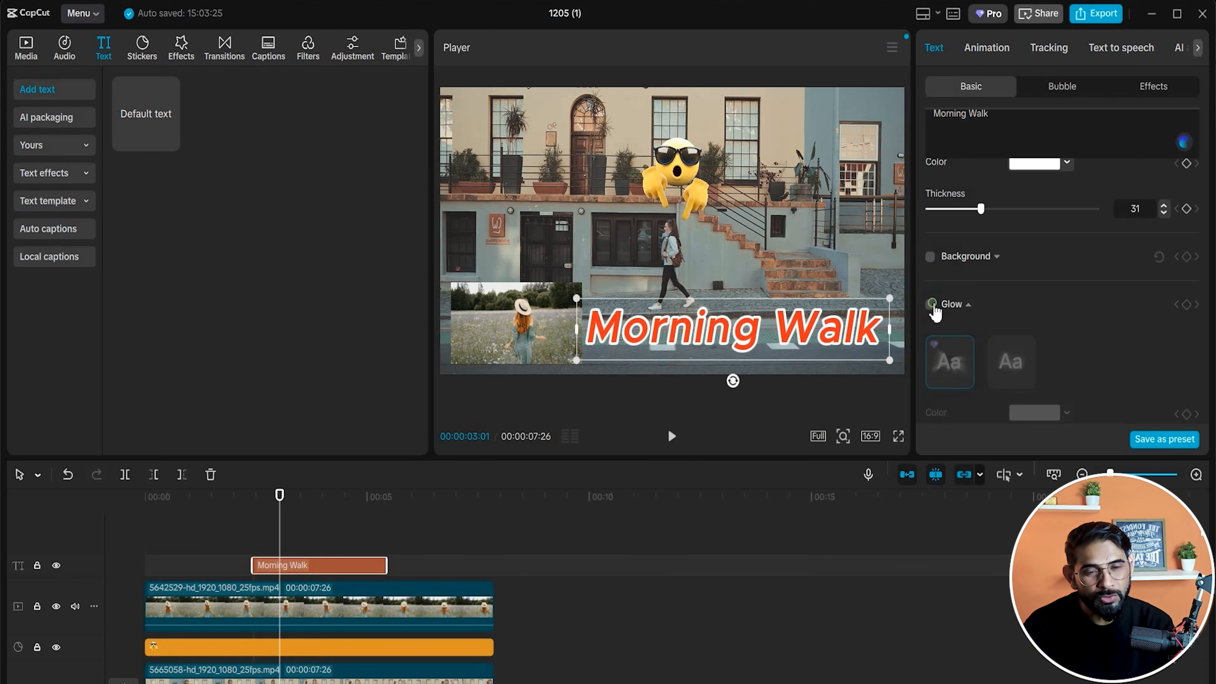
scroll(1006, 320, down, 5)
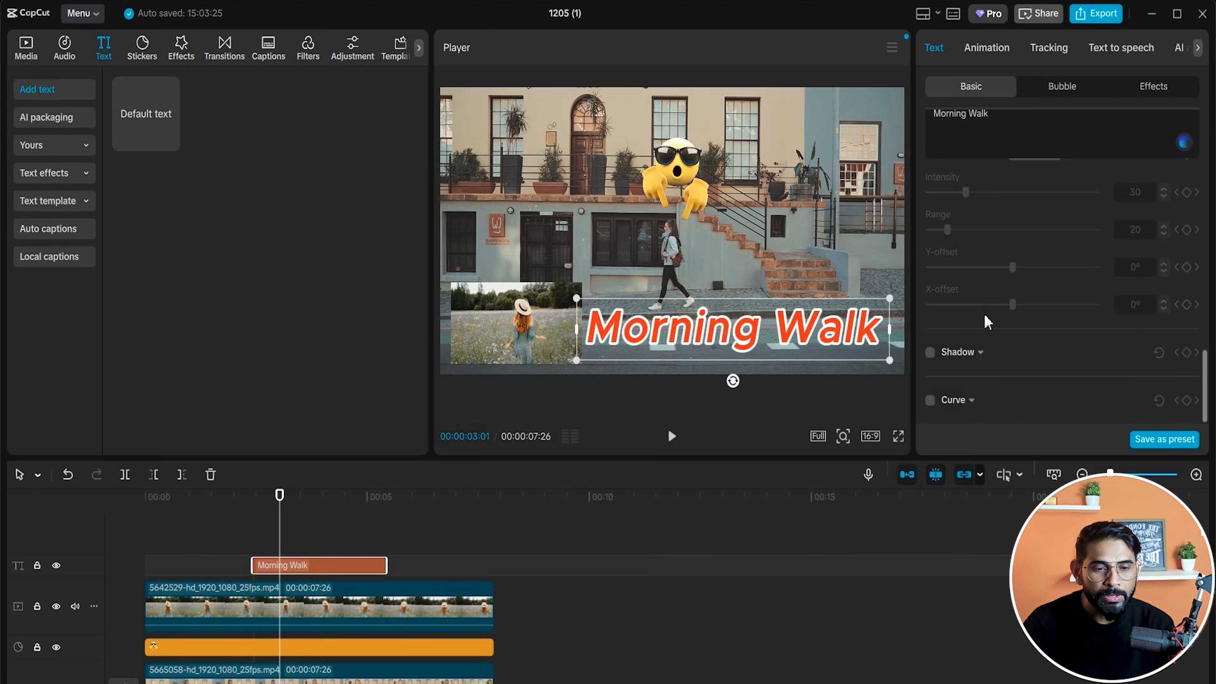
click(930, 353)
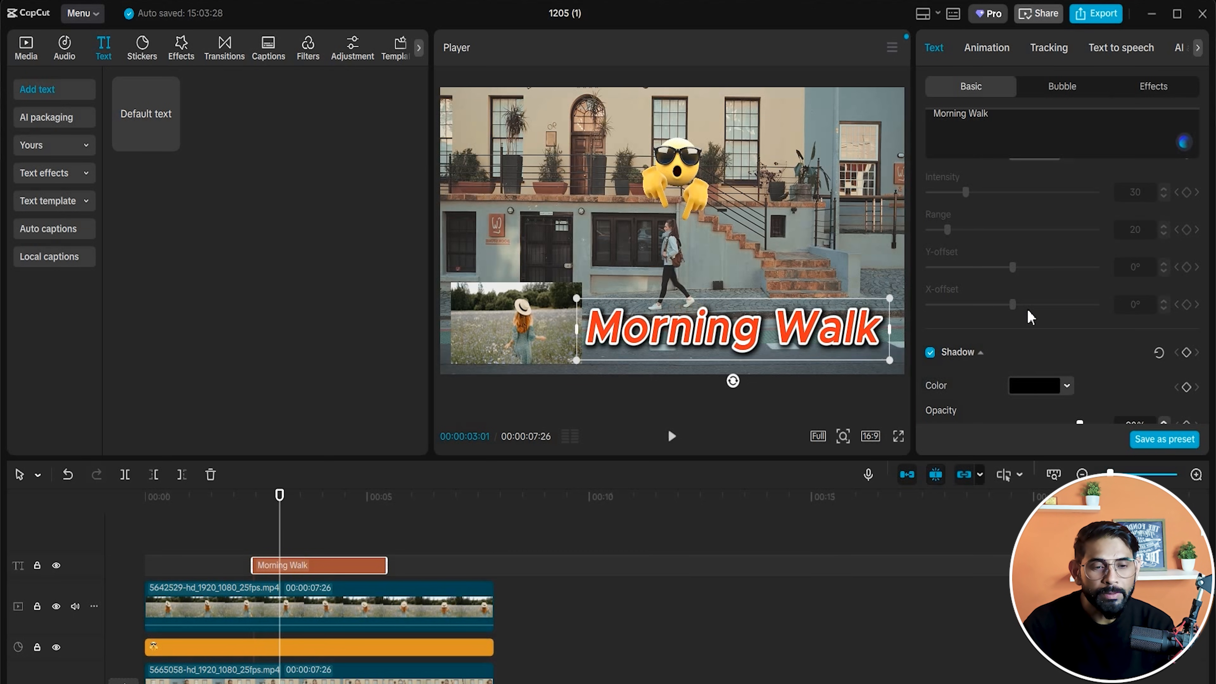
scroll(1027, 310, down, 3)
drag(1051, 276, 1034, 284)
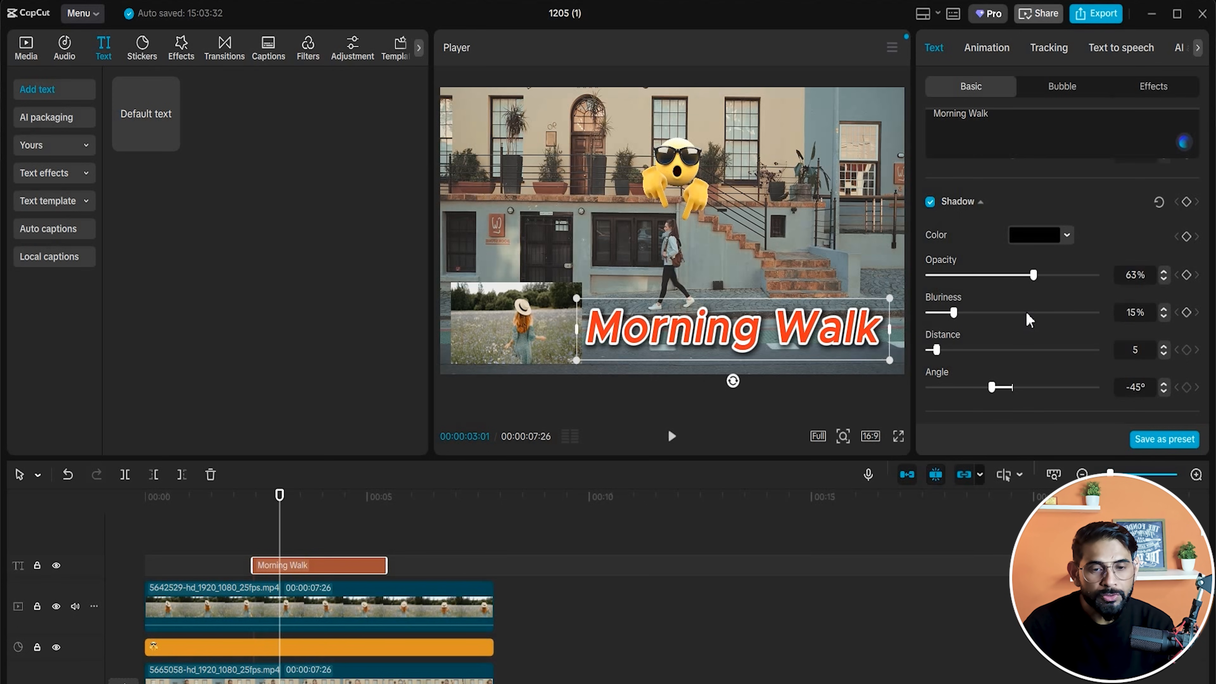
Try the curve option on the Morning Walk title and turn it off again.
scroll(1026, 312, down, 1)
click(931, 401)
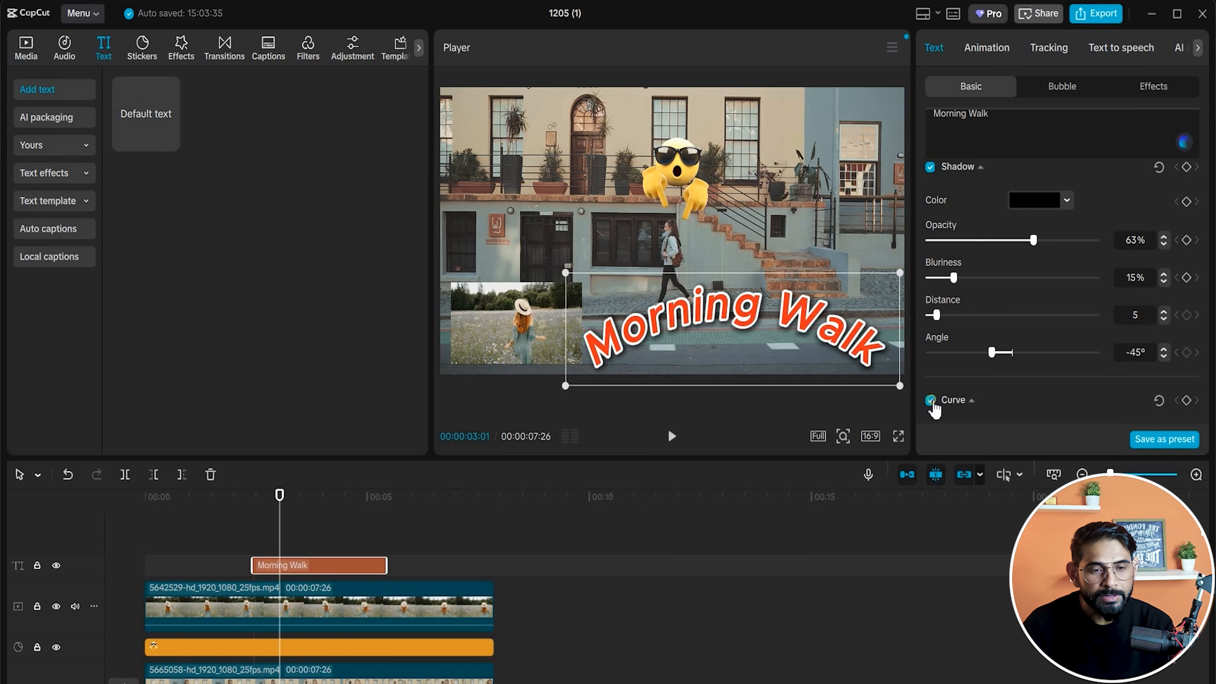
click(932, 401)
scroll(1030, 320, up, 8)
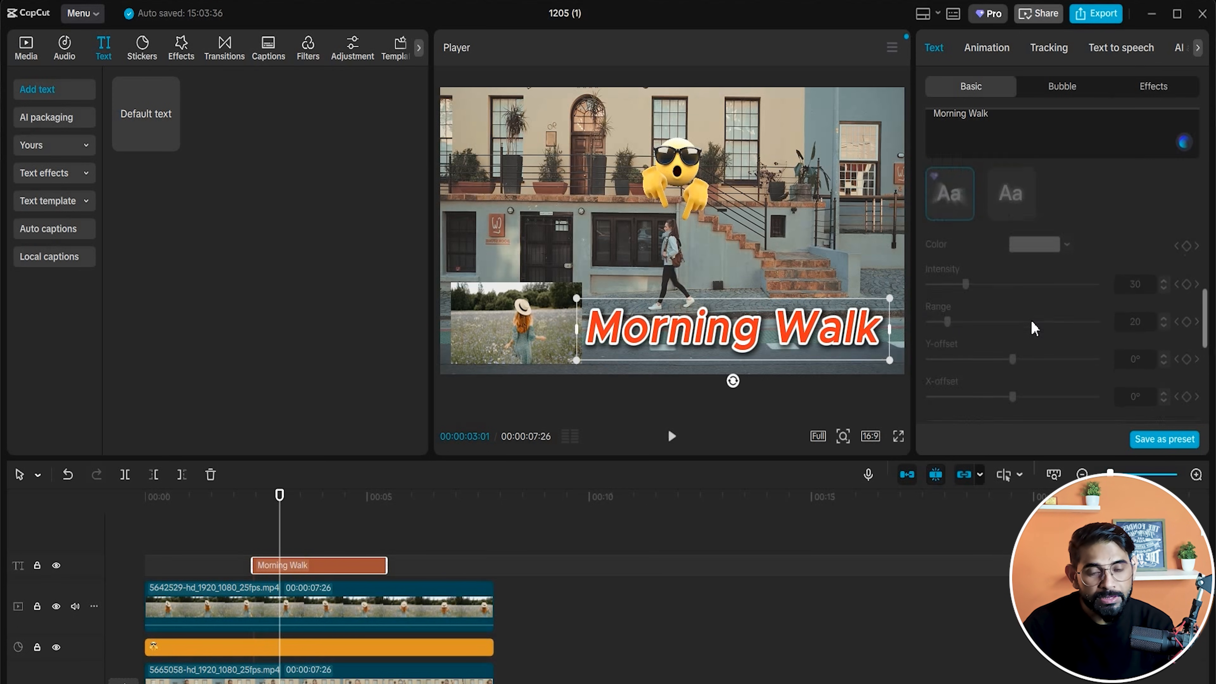
scroll(1031, 320, up, 10)
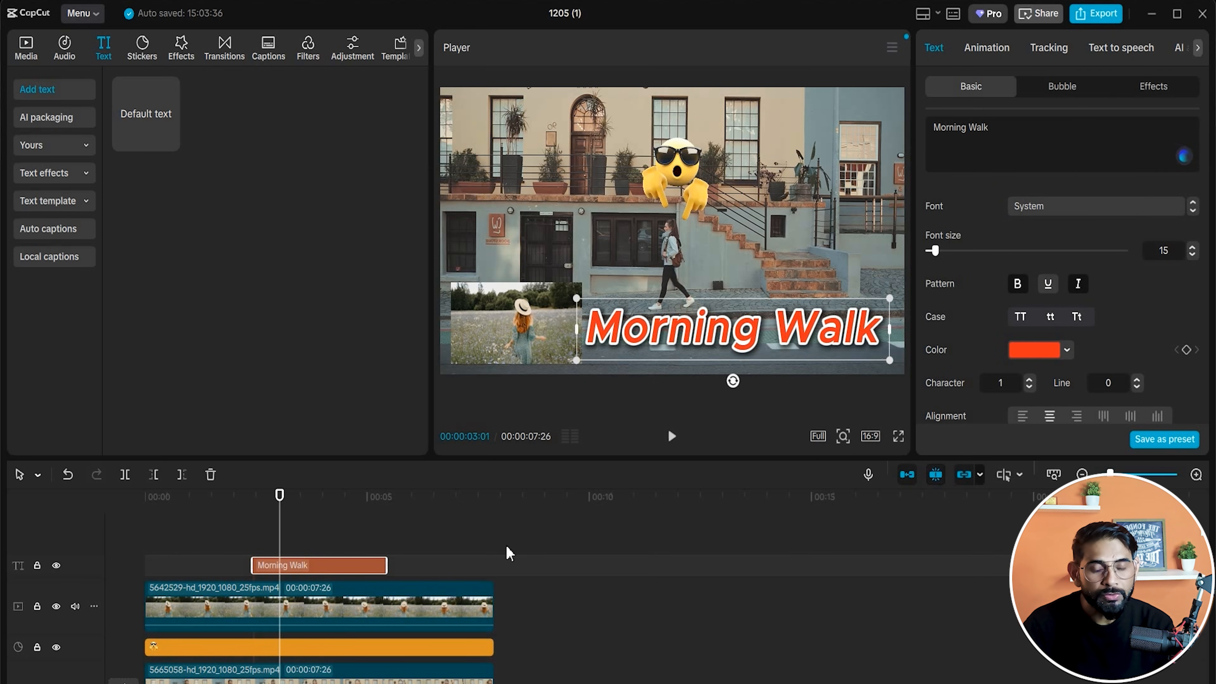
Extend the Morning Walk title clip over the full length of the footage and move the playhead to 00:00:04:17.
drag(250, 565, 155, 586)
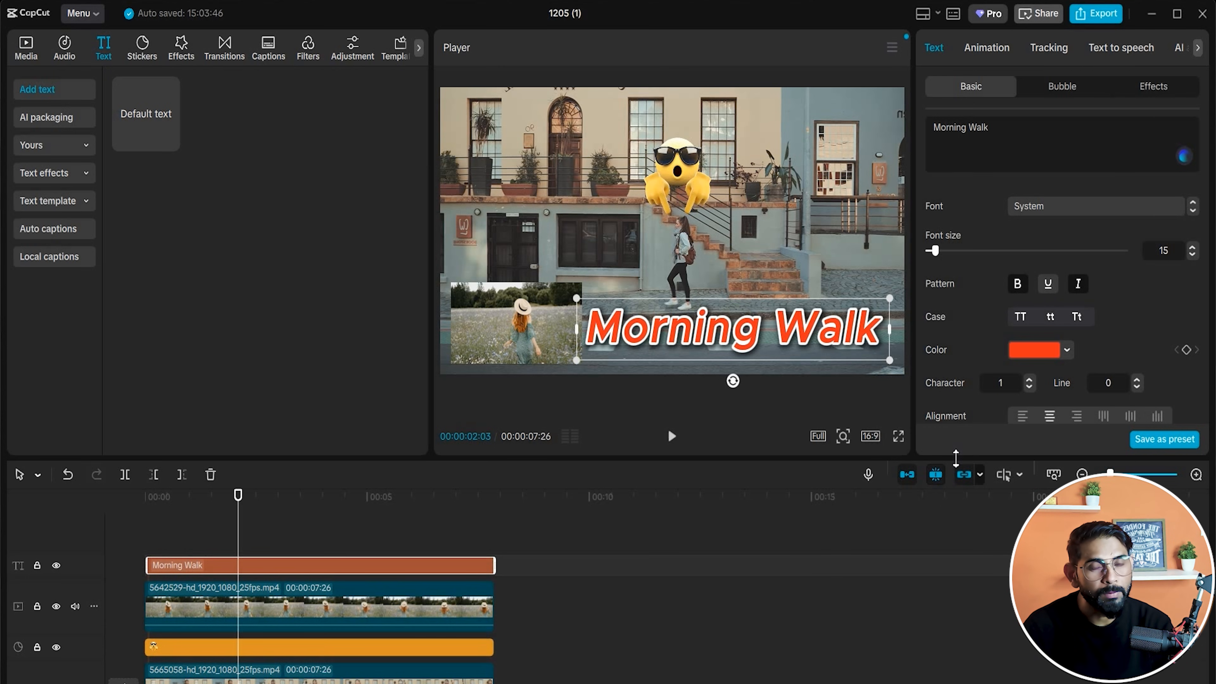
click(1065, 93)
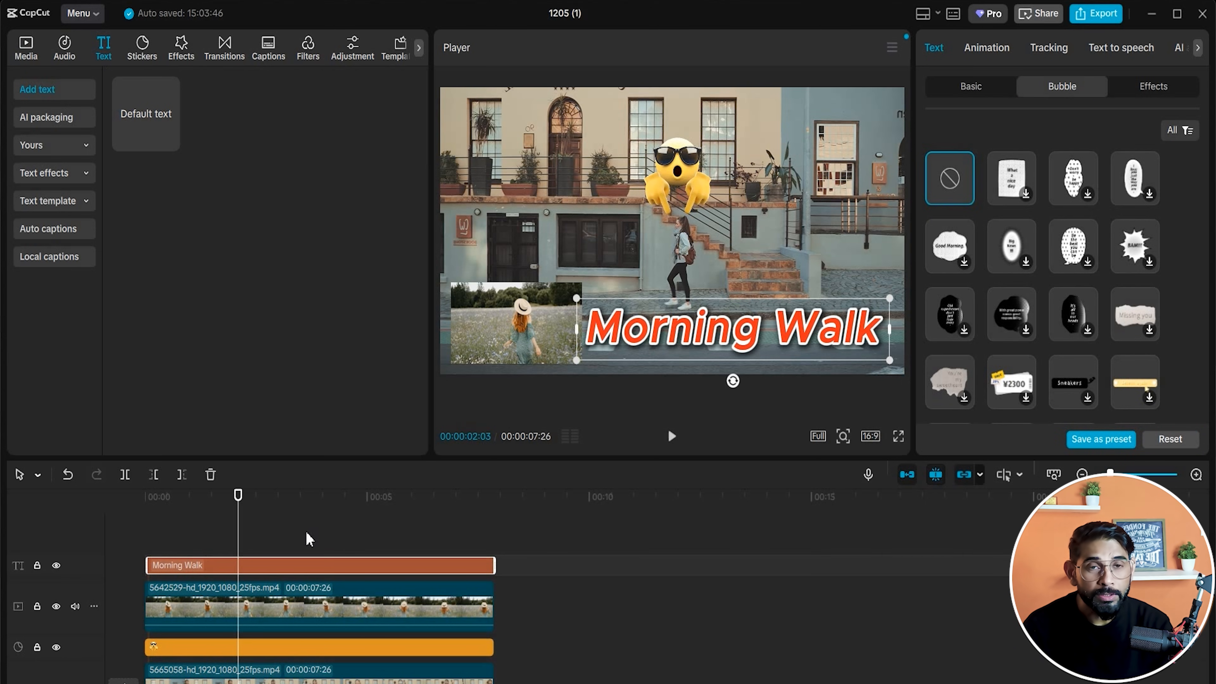
drag(252, 498, 353, 537)
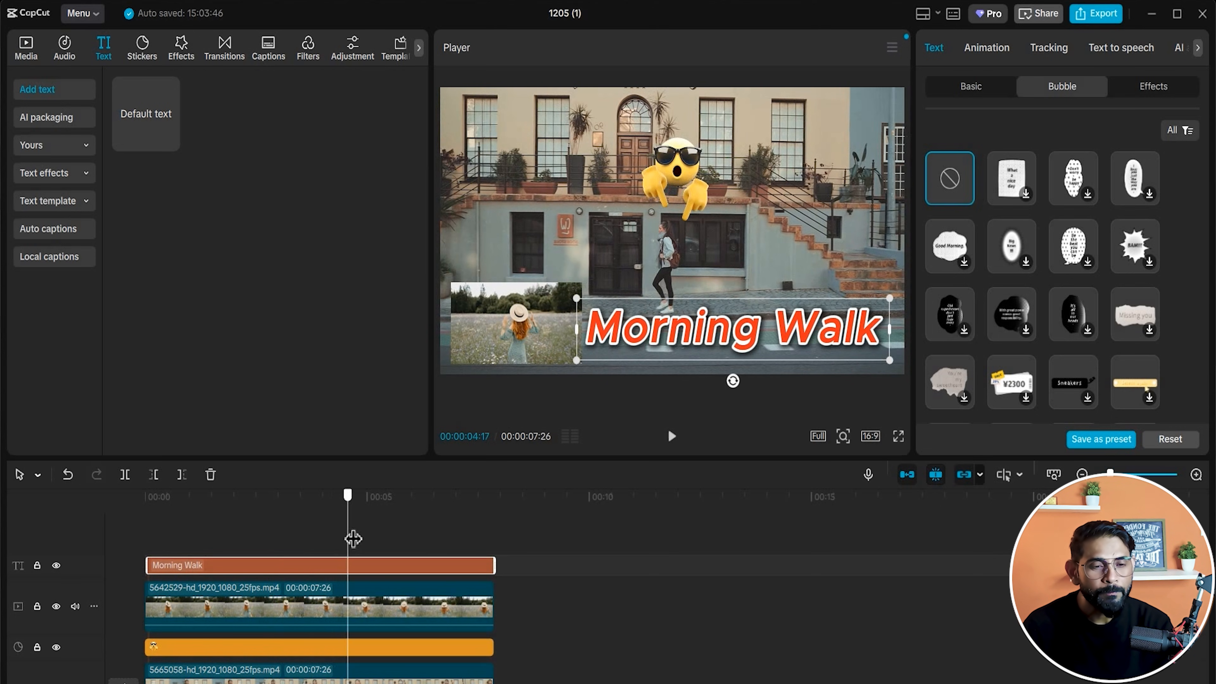
Apply the dotted rectangular "What a nice day" bubble to the title, shrink it and place it in the frame's lower-right corner.
click(1025, 197)
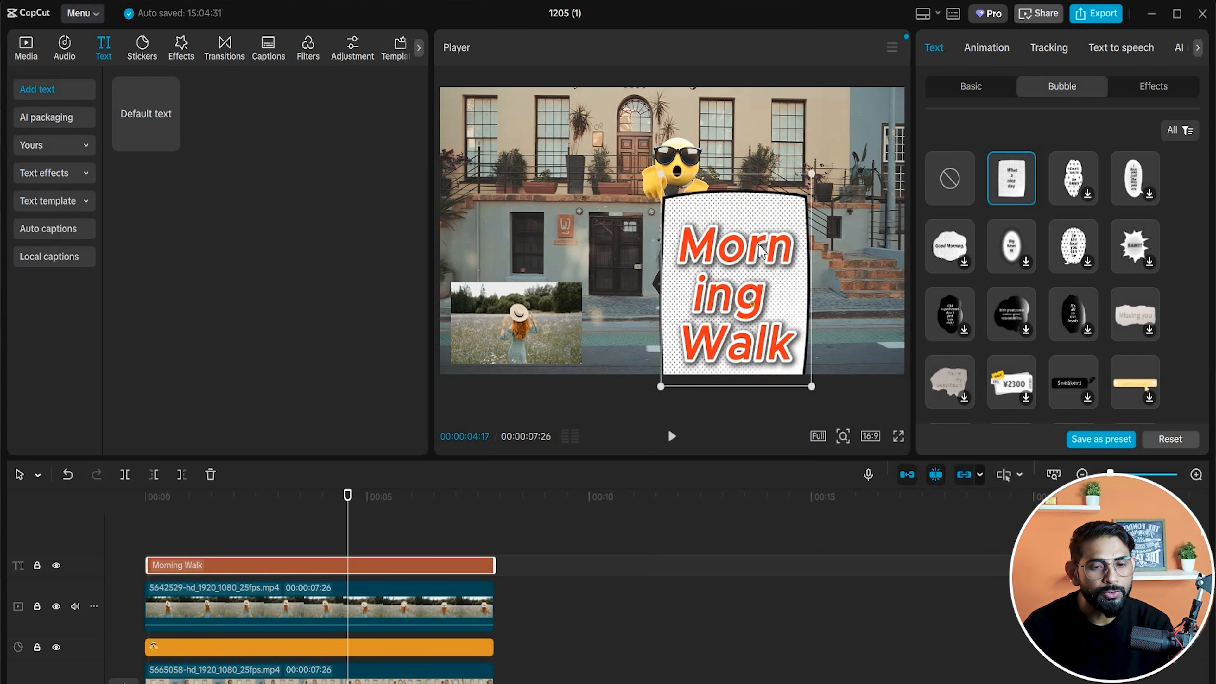
drag(793, 245, 855, 253)
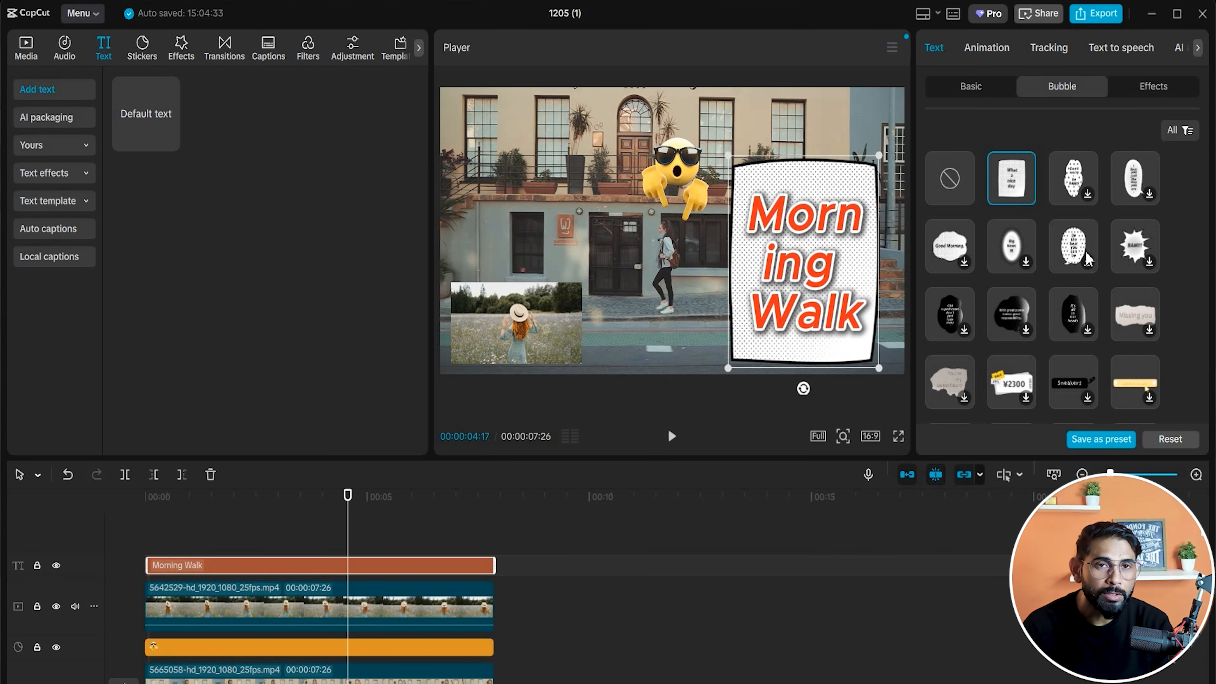
drag(881, 158, 844, 204)
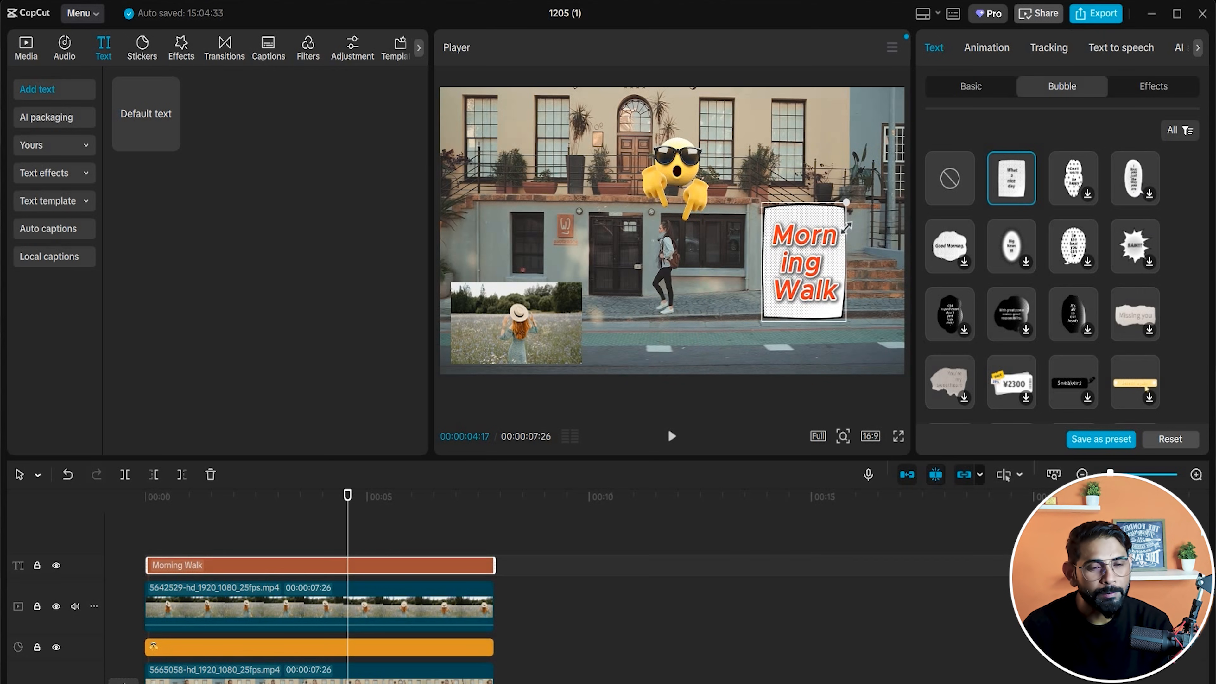
drag(831, 249, 864, 305)
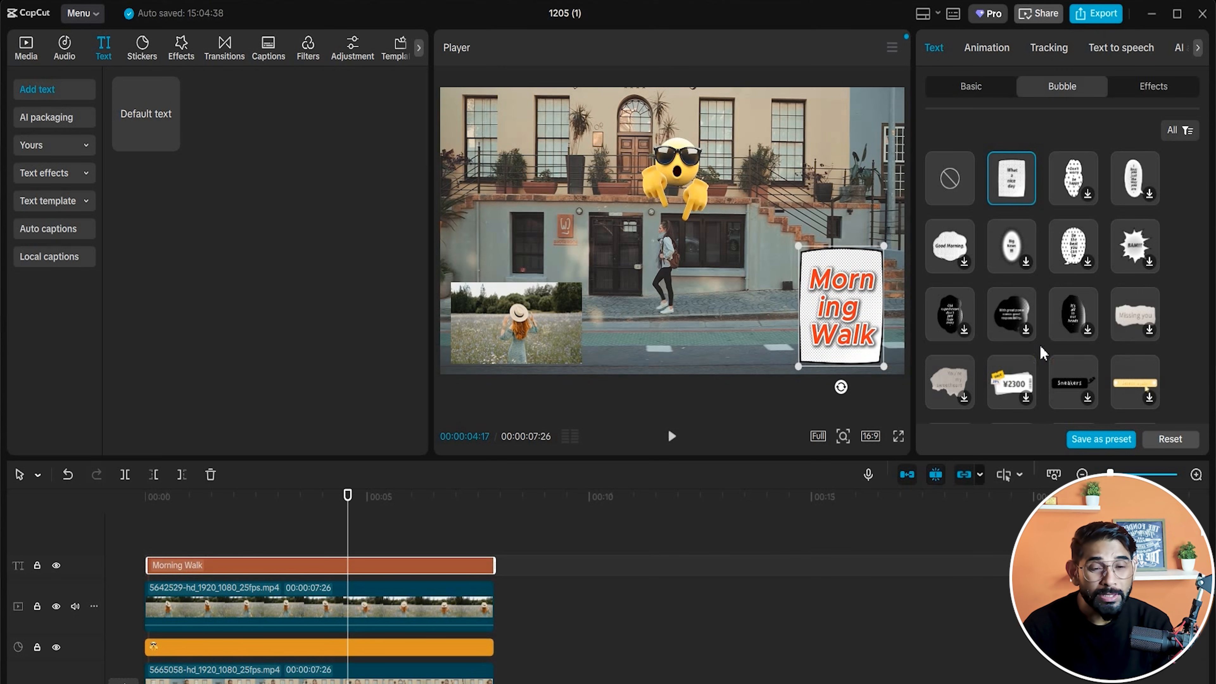
Replace the title's bubble with the yellow comic-burst WHAT bubble.
scroll(1043, 352, down, 5)
scroll(1061, 351, up, 5)
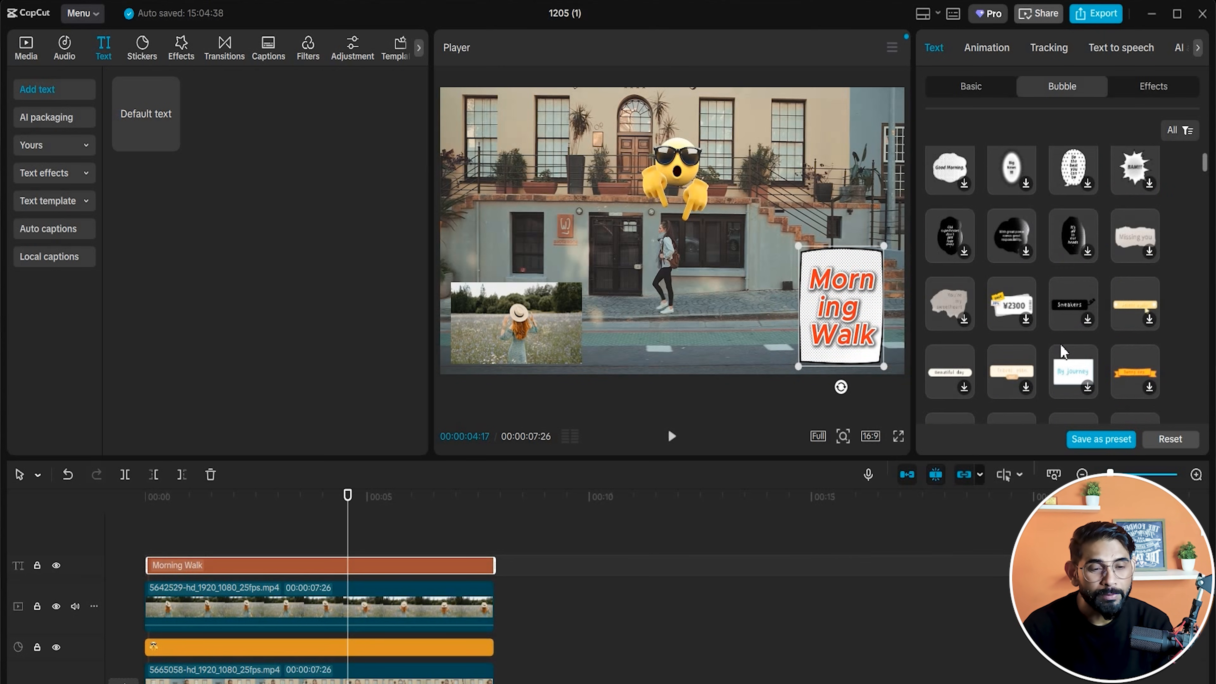
click(968, 94)
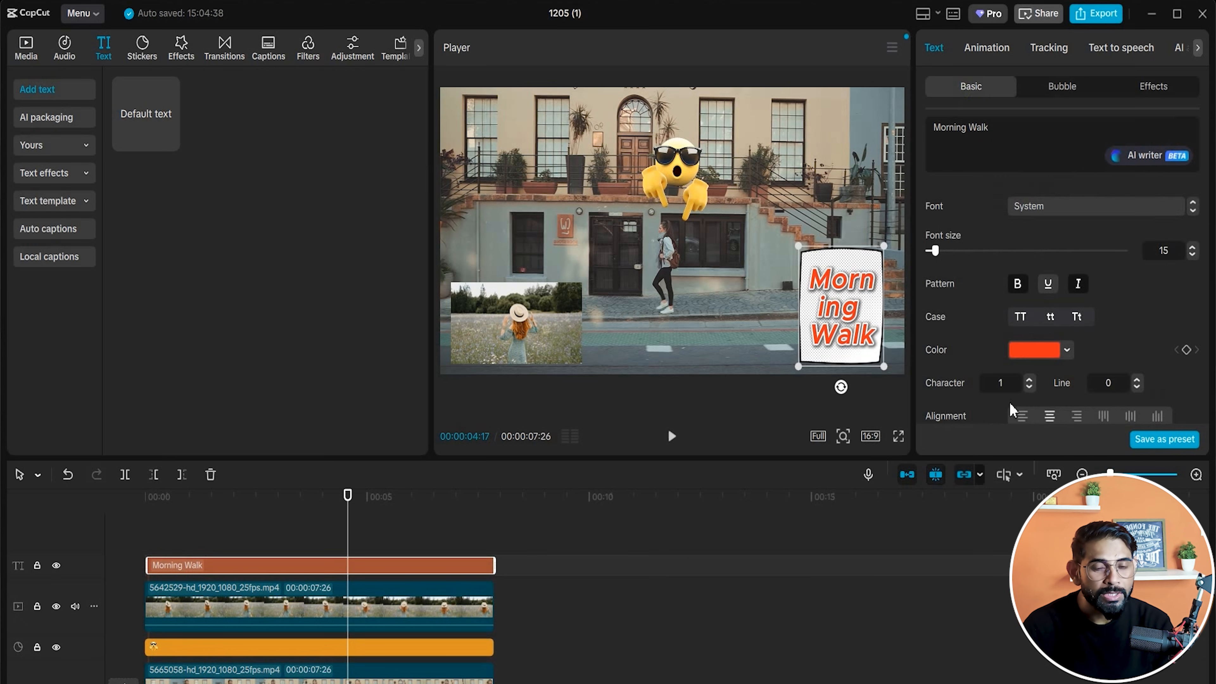
click(1064, 93)
scroll(1053, 316, down, 3)
scroll(1054, 316, down, 5)
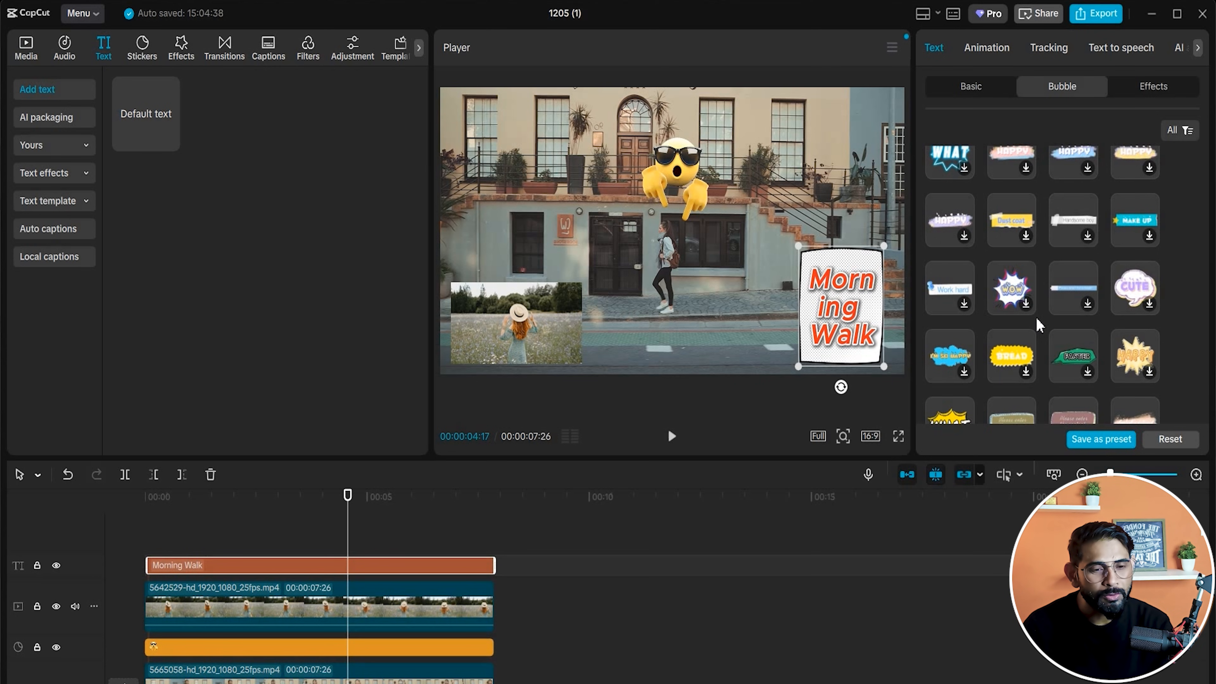
scroll(1034, 326, down, 3)
click(966, 285)
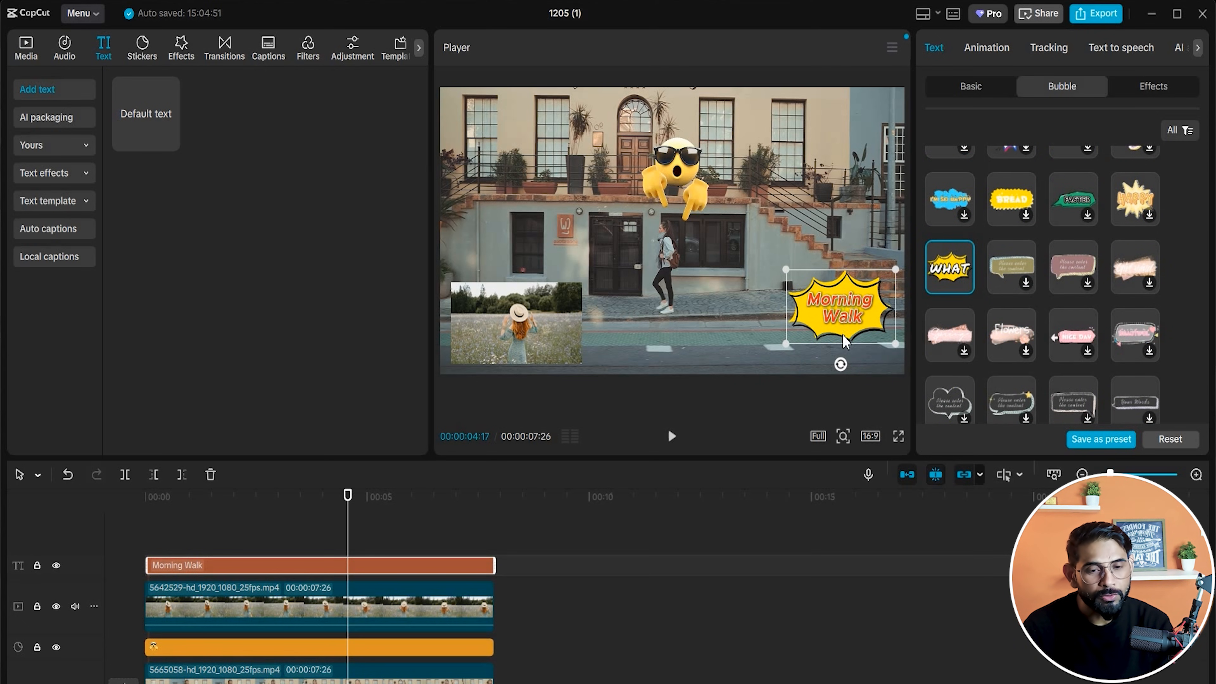
Tilt the bubble title counter-clockwise, place it above the picture-in-picture overlay and move the playhead to 00:00:03:23.
drag(851, 322, 851, 327)
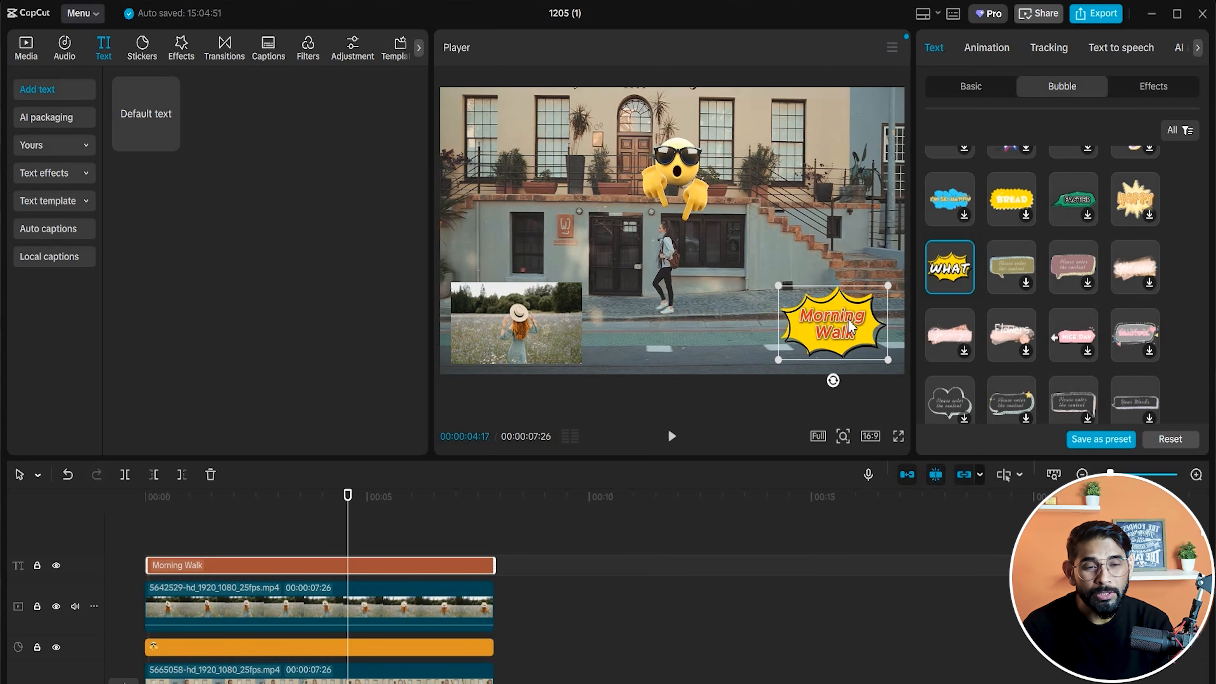
drag(836, 386, 591, 241)
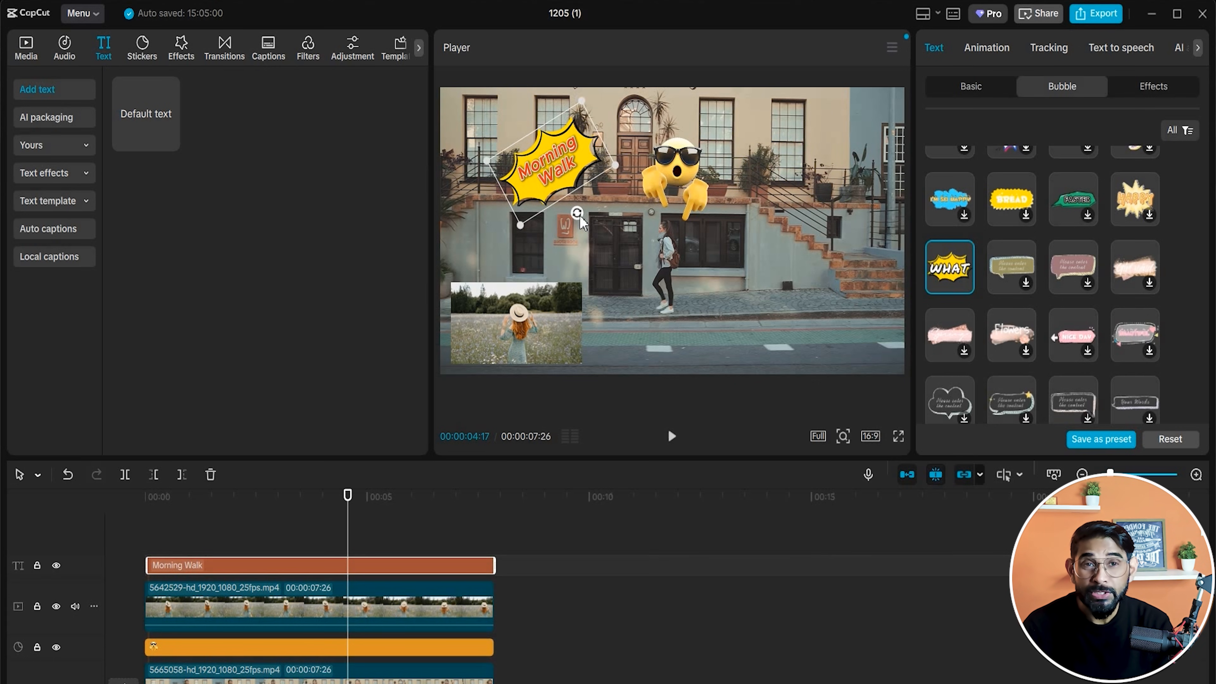
drag(568, 169, 592, 221)
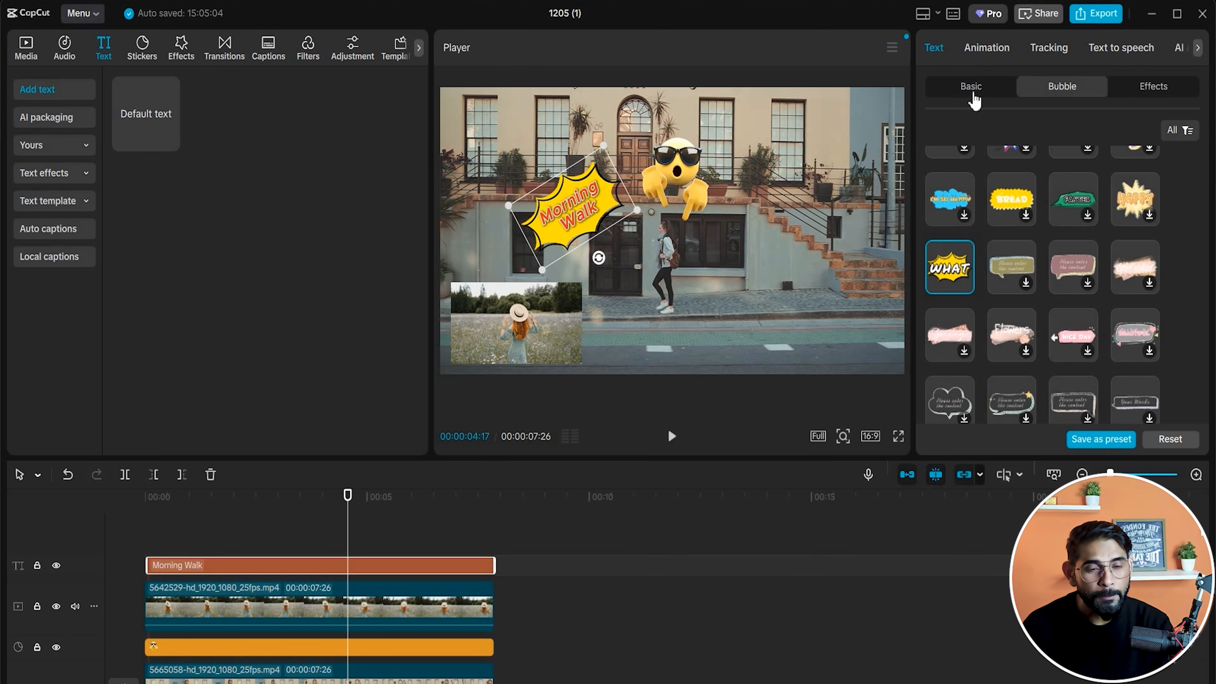
click(281, 524)
drag(283, 525, 314, 551)
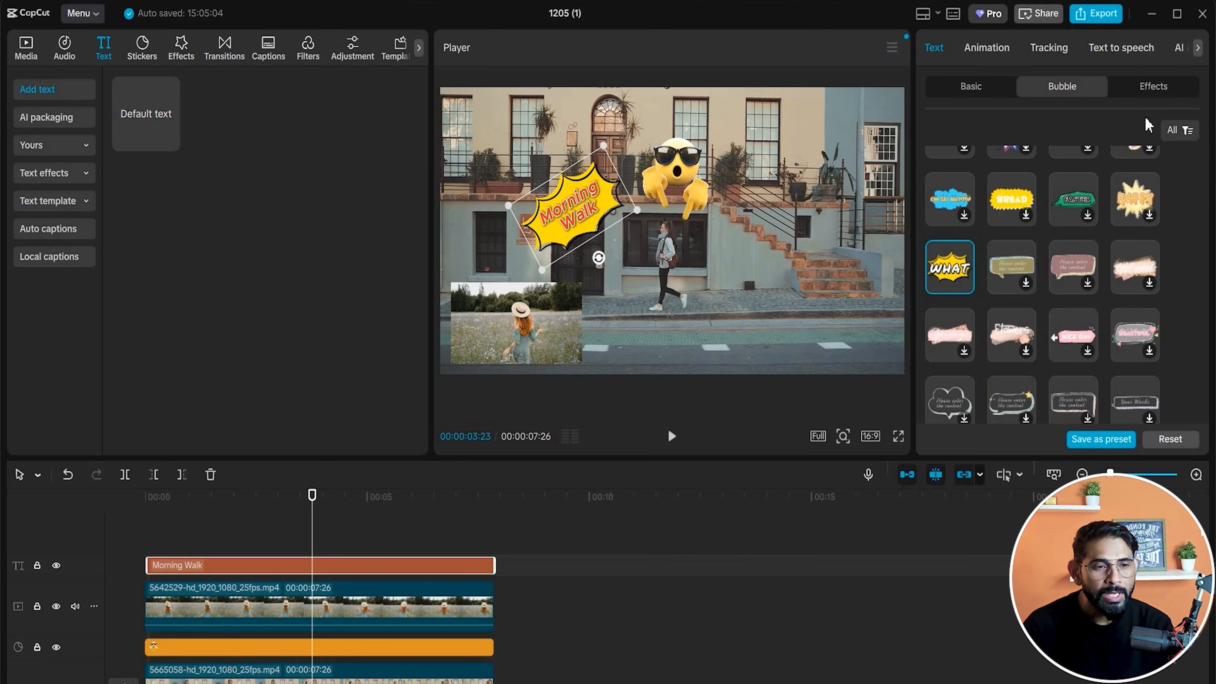
Apply the red snow-capped ART text effect to the Morning Walk title.
scroll(1086, 287, down, 5)
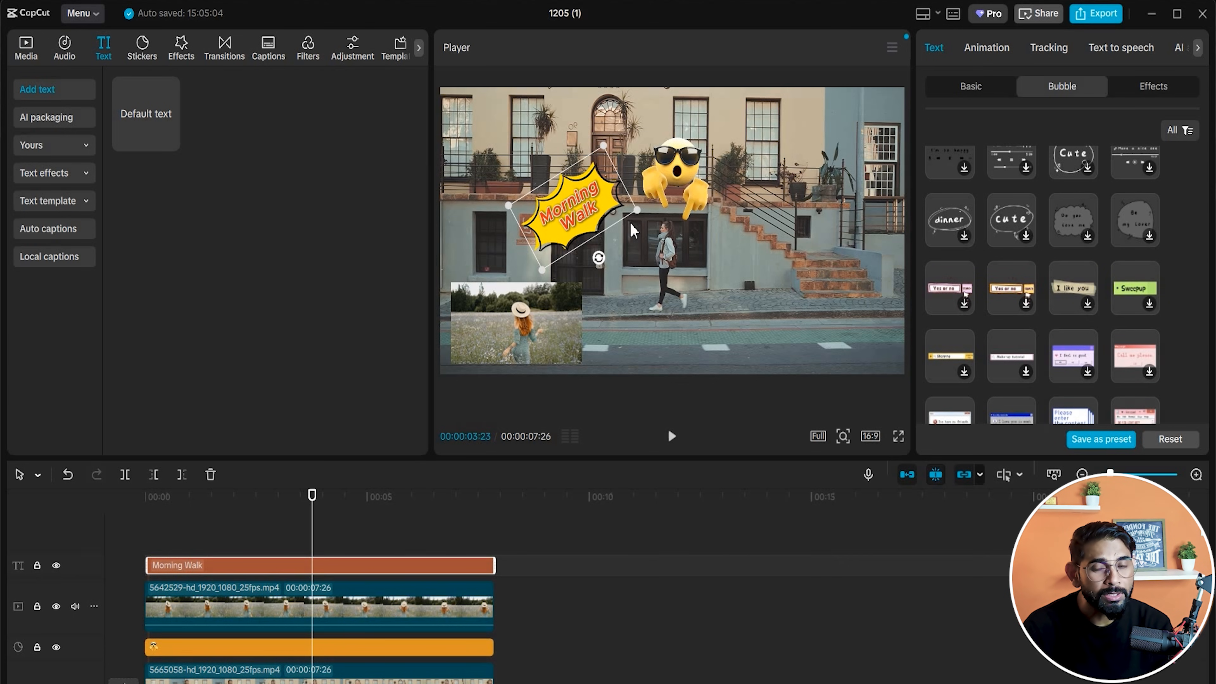
scroll(1096, 282, down, 5)
click(1152, 87)
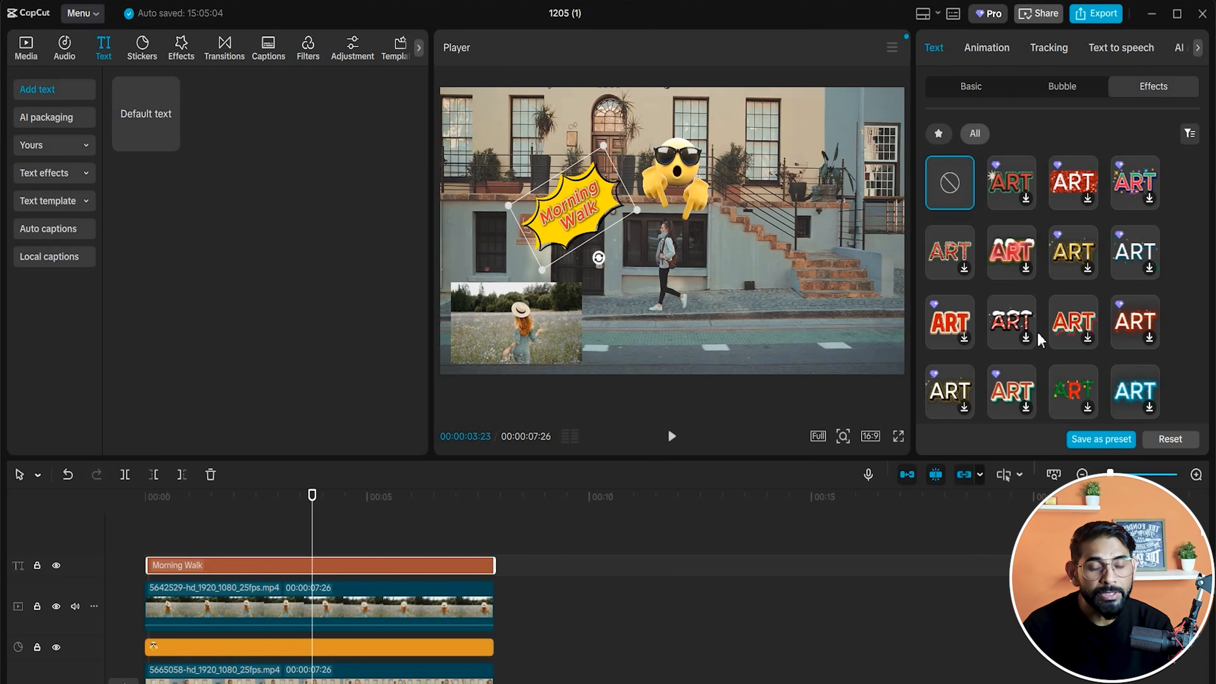
scroll(1039, 340, down, 5)
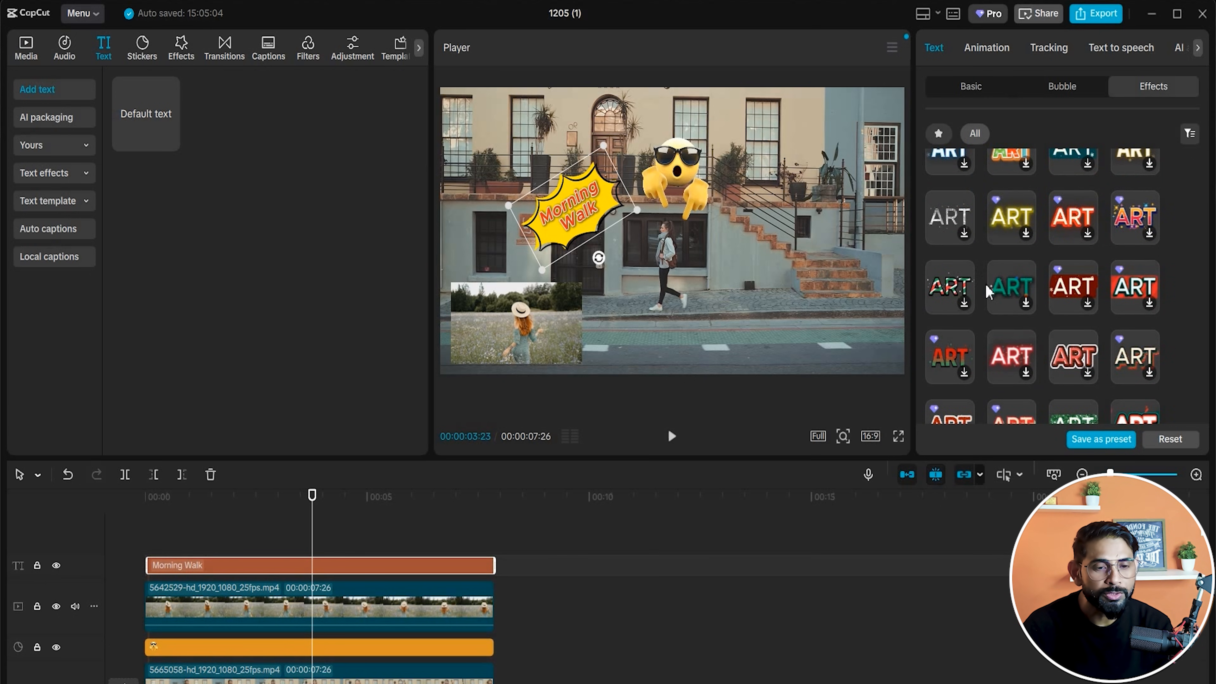
scroll(1039, 355, down, 5)
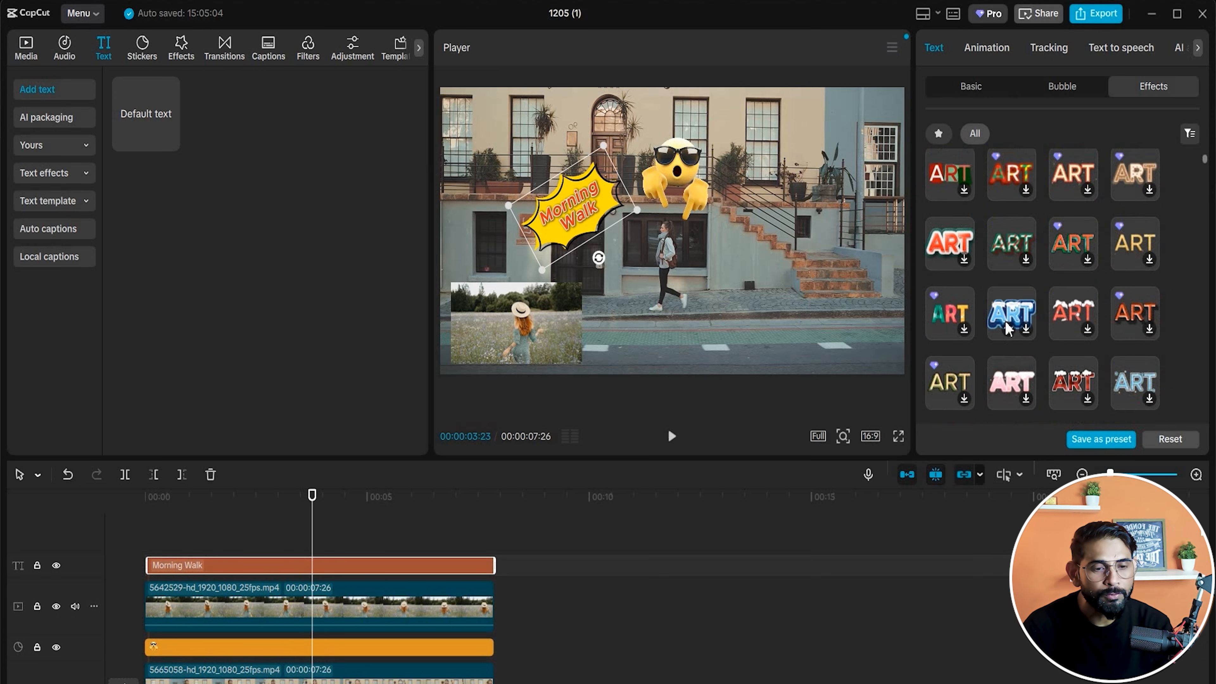
click(1087, 398)
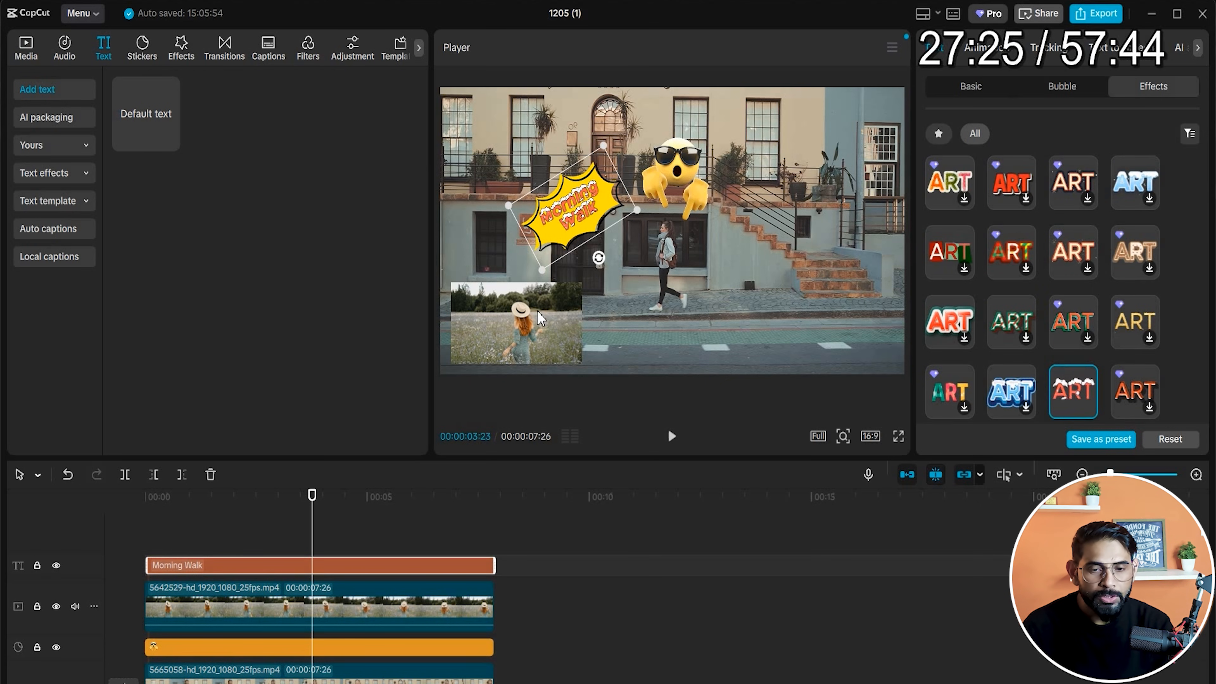
Zoom in on the title in the player preview to examine its snow-capped text effect.
click(843, 437)
click(618, 205)
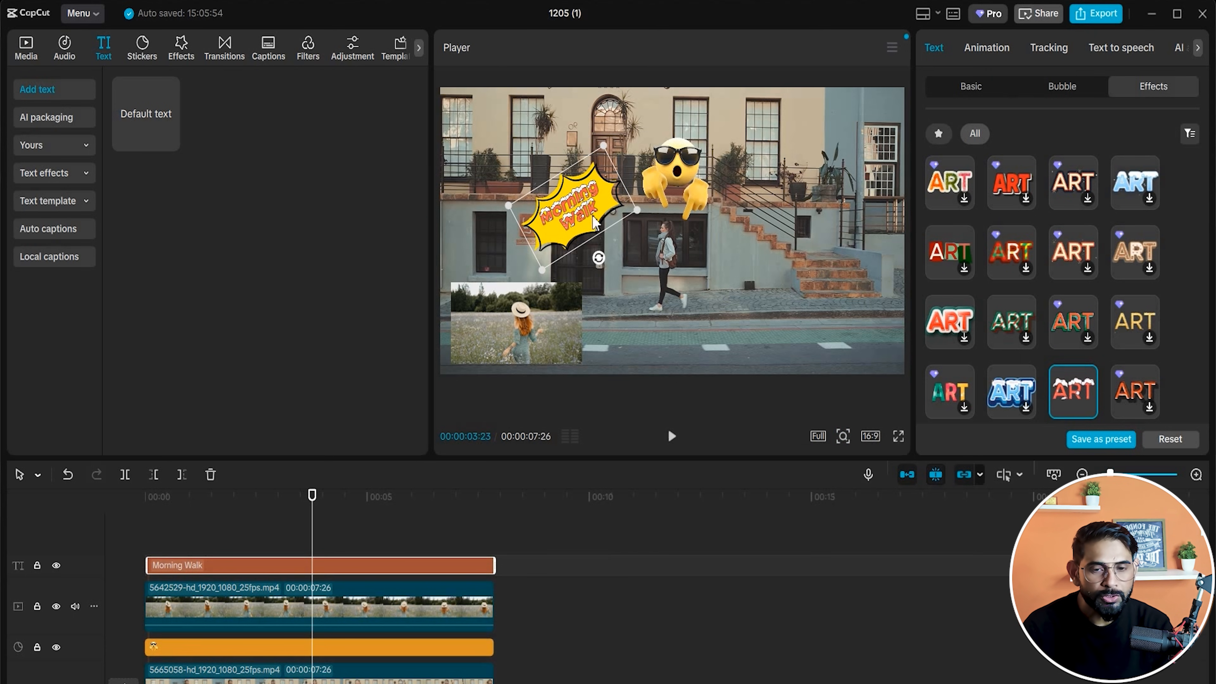
click(844, 437)
drag(816, 465, 834, 465)
drag(594, 217, 686, 254)
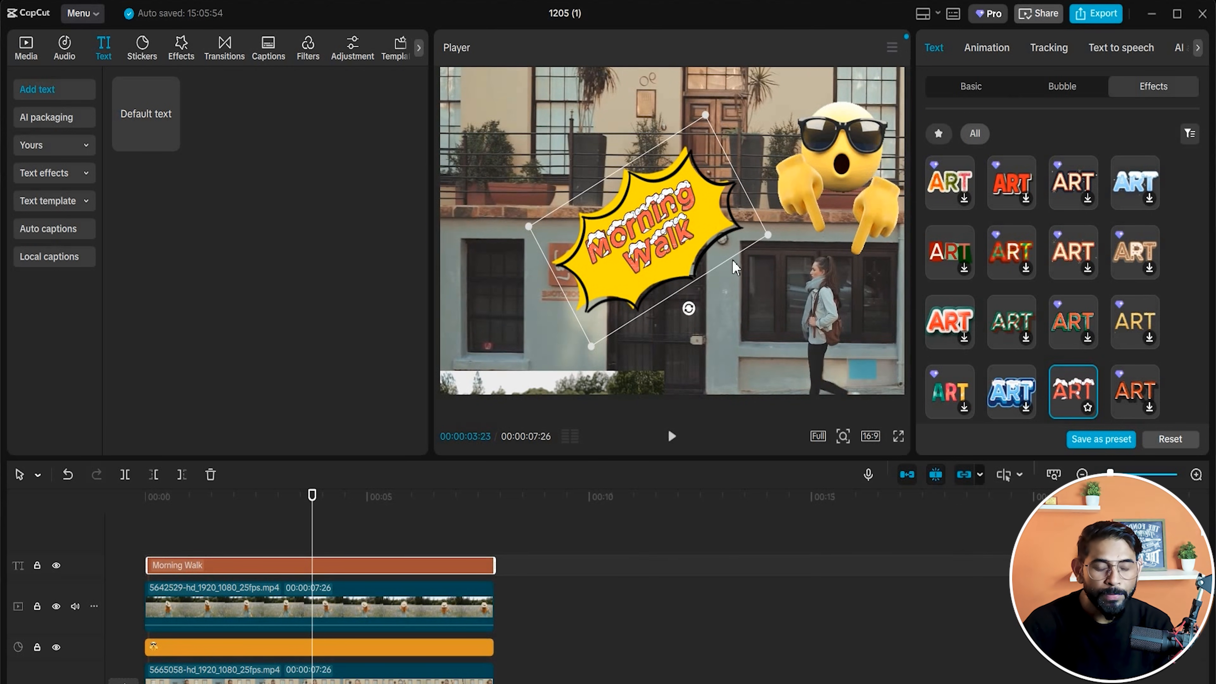
scroll(651, 237, down, 2)
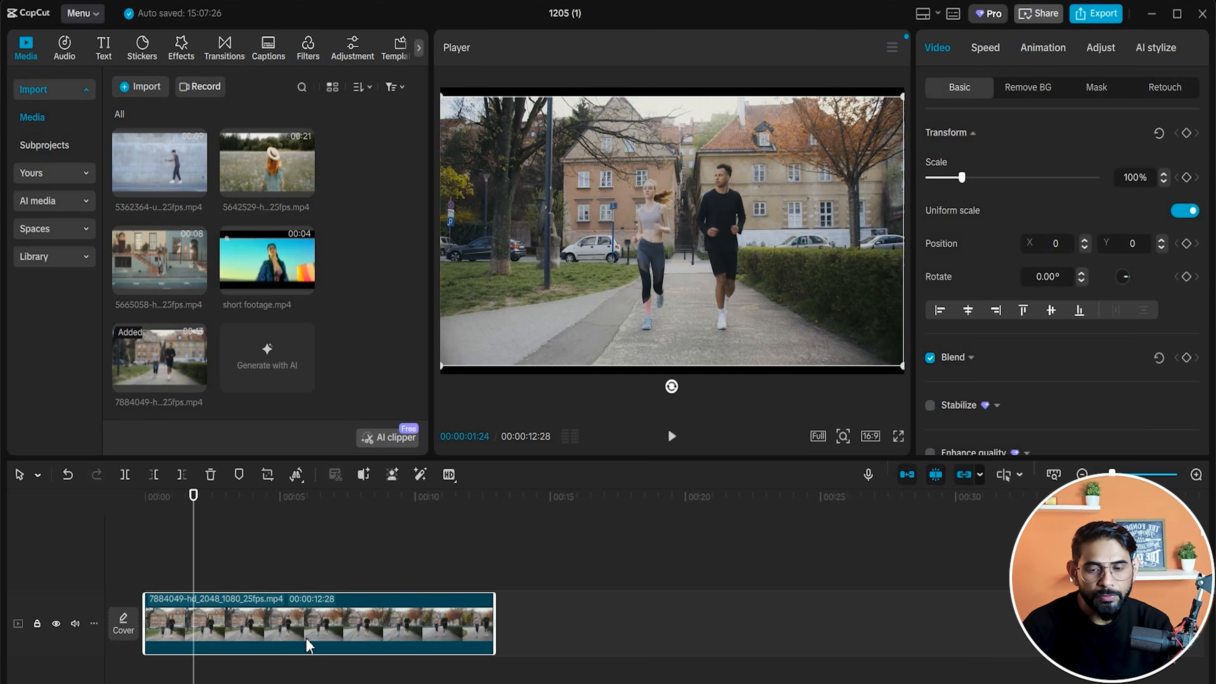
Find the black pixel sunglasses sticker among the trending stickers and preview it.
click(142, 46)
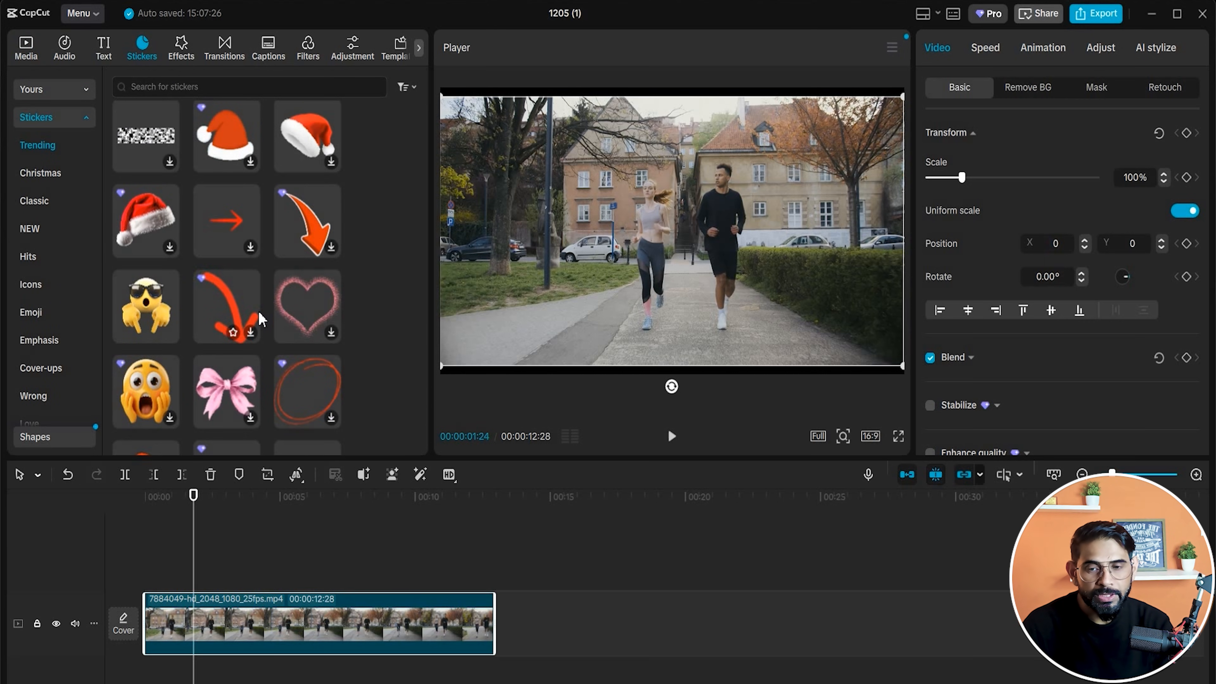
scroll(259, 313, down, 3)
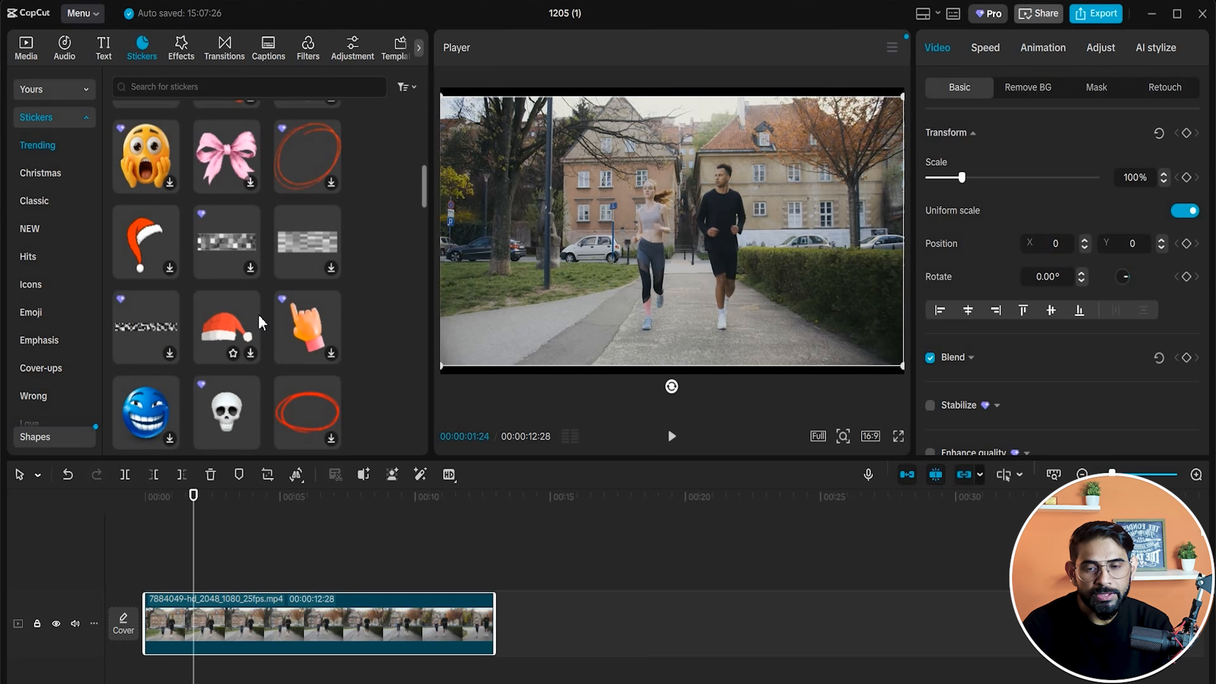
scroll(261, 323, down, 1)
scroll(295, 370, down, 1)
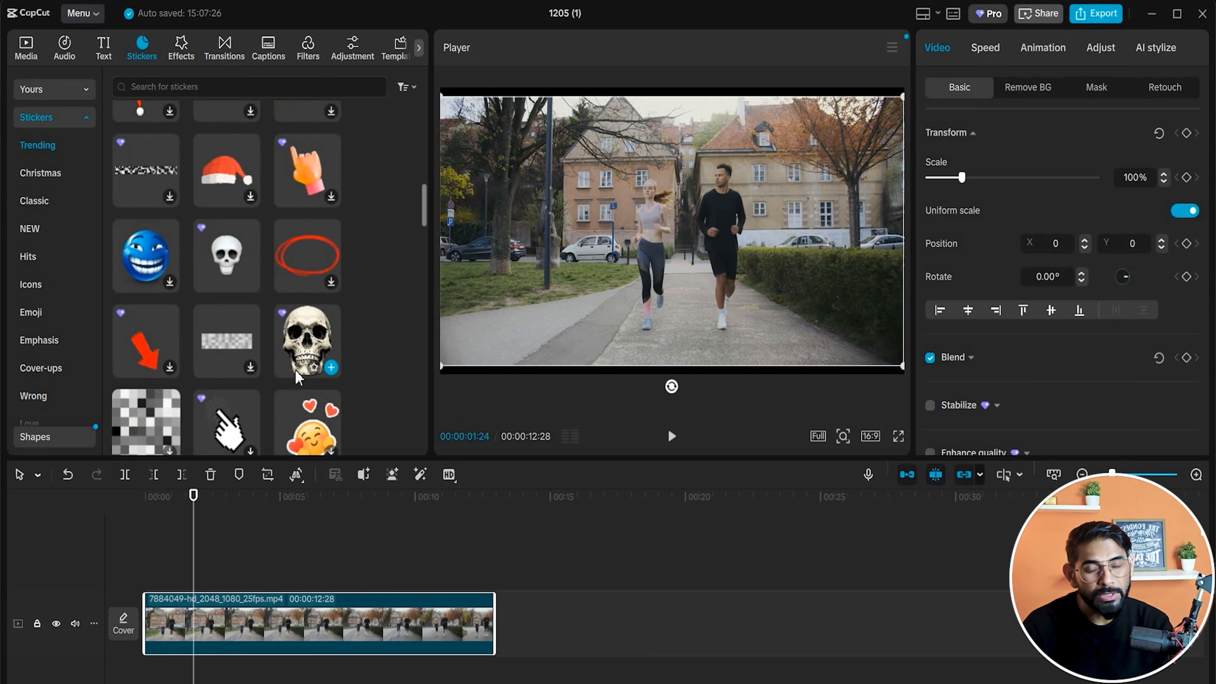
scroll(182, 360, down, 4)
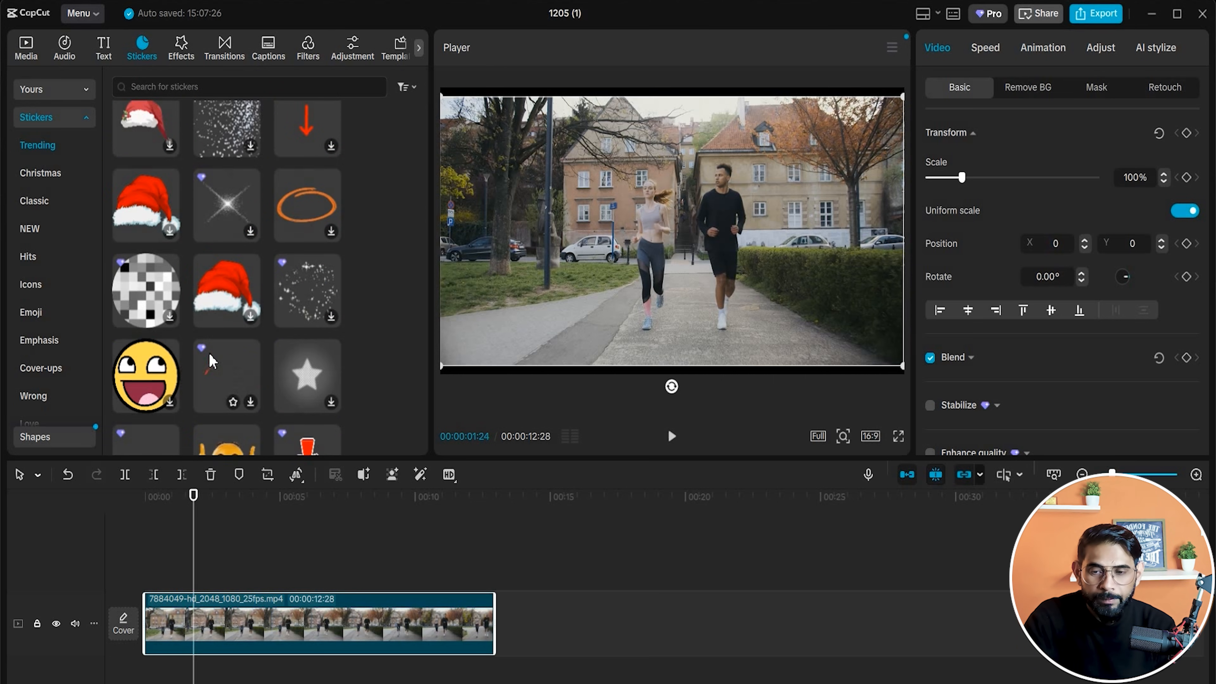
scroll(209, 354, down, 4)
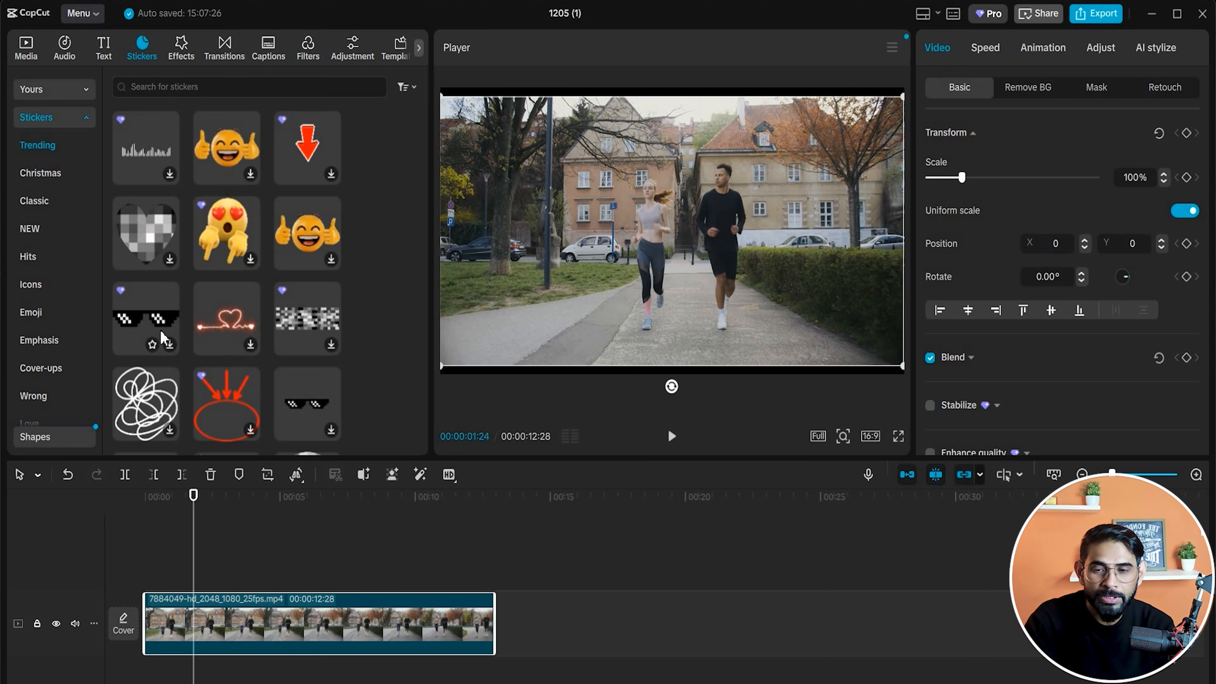
click(167, 345)
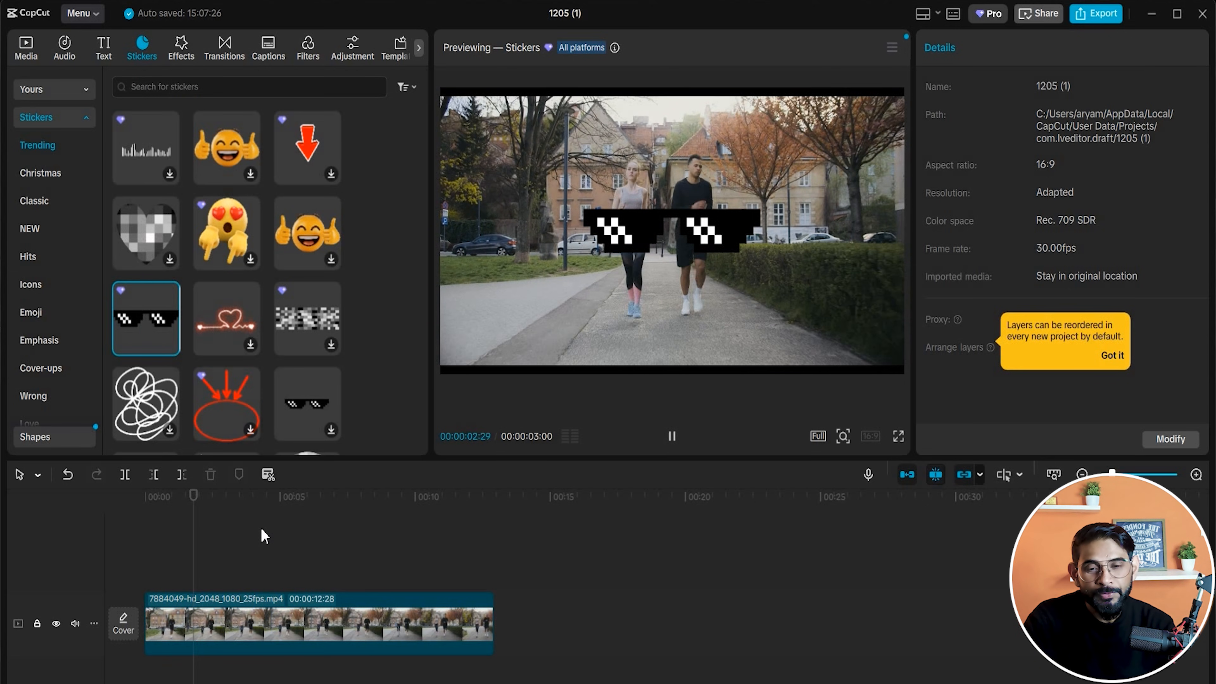
Add the pixel sunglasses sticker above the jogging clip at 00:00:01:07.
drag(193, 497, 177, 497)
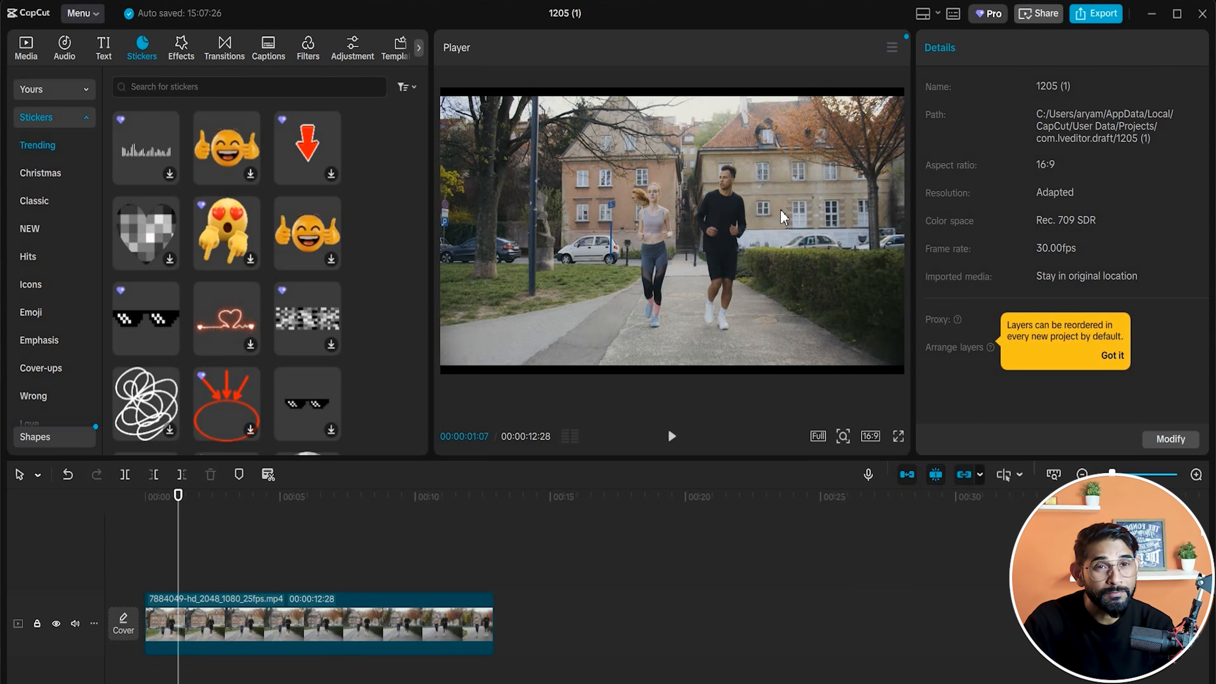
mouse_move(155, 328)
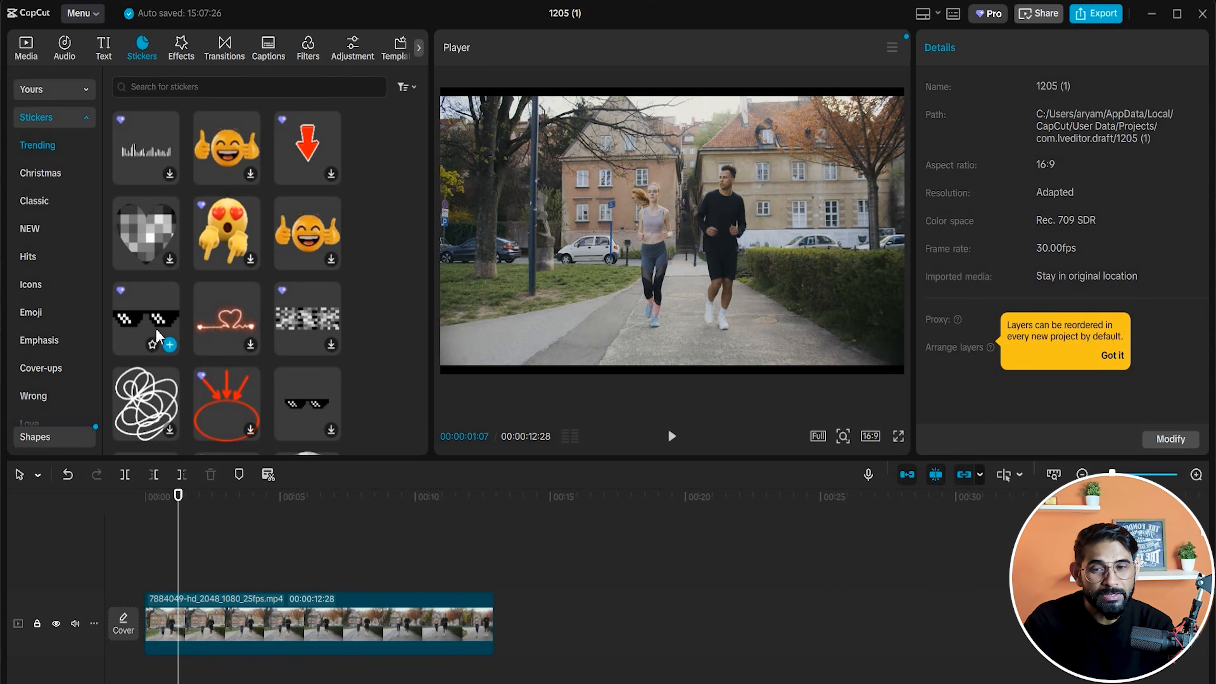
click(170, 346)
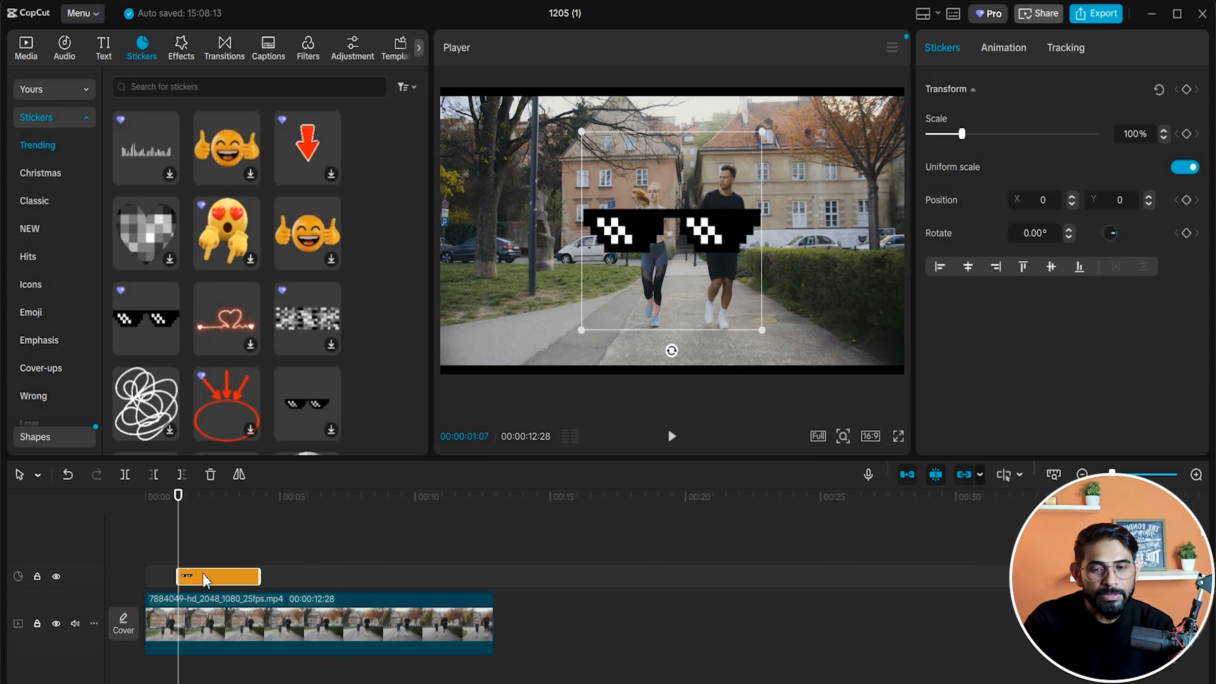
Move the sunglasses sticker clip near the end of the jogging video and place the playhead at 00:00:11:10.
drag(176, 498, 221, 496)
drag(204, 576, 390, 576)
drag(222, 496, 399, 575)
drag(422, 507, 461, 508)
drag(397, 585, 439, 577)
mouse_move(447, 513)
mouse_down()
mouse_move(407, 512)
mouse_move(451, 522)
mouse_up()
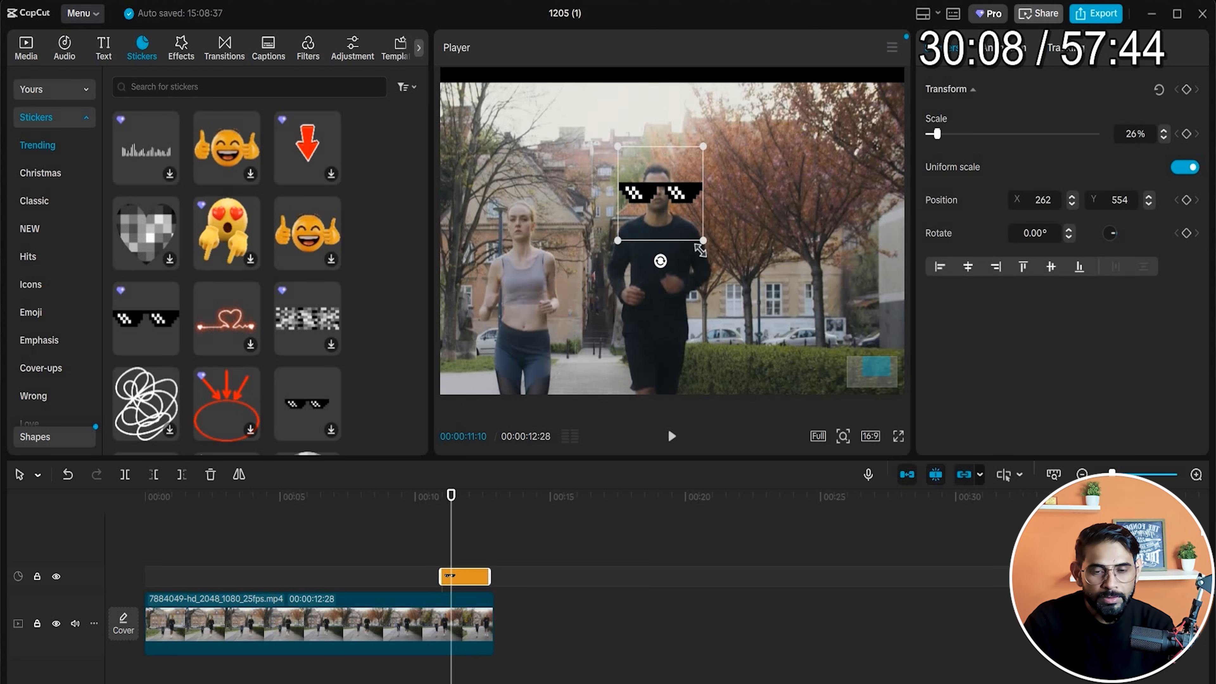
Scale the sunglasses sticker to 11% and fit it over the man's eyes at 00:00:10:29, around X 253, Y 564.
drag(701, 250, 672, 210)
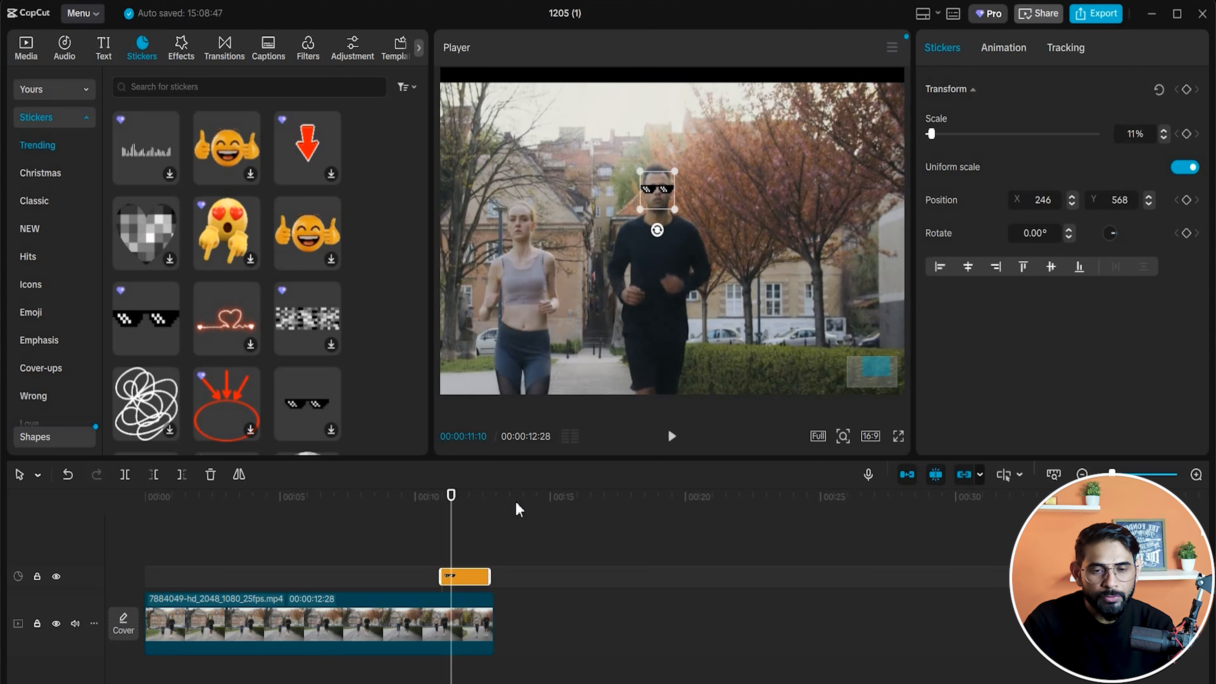
drag(450, 498, 445, 507)
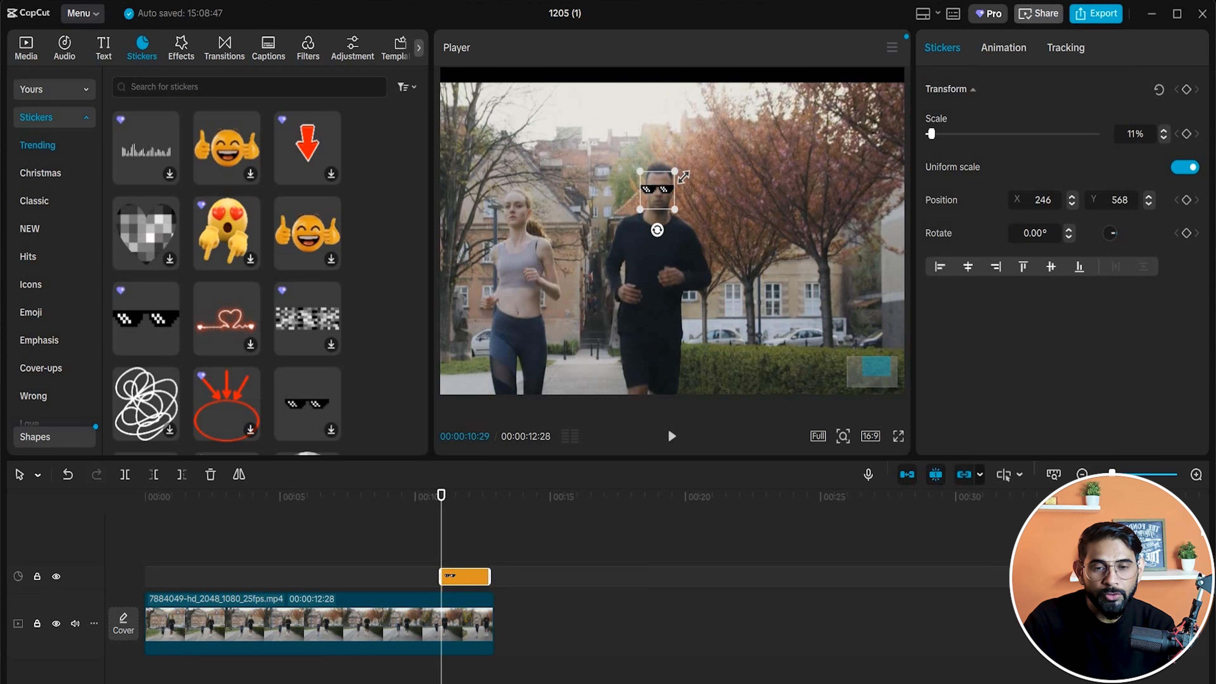
click(843, 437)
drag(829, 466, 878, 471)
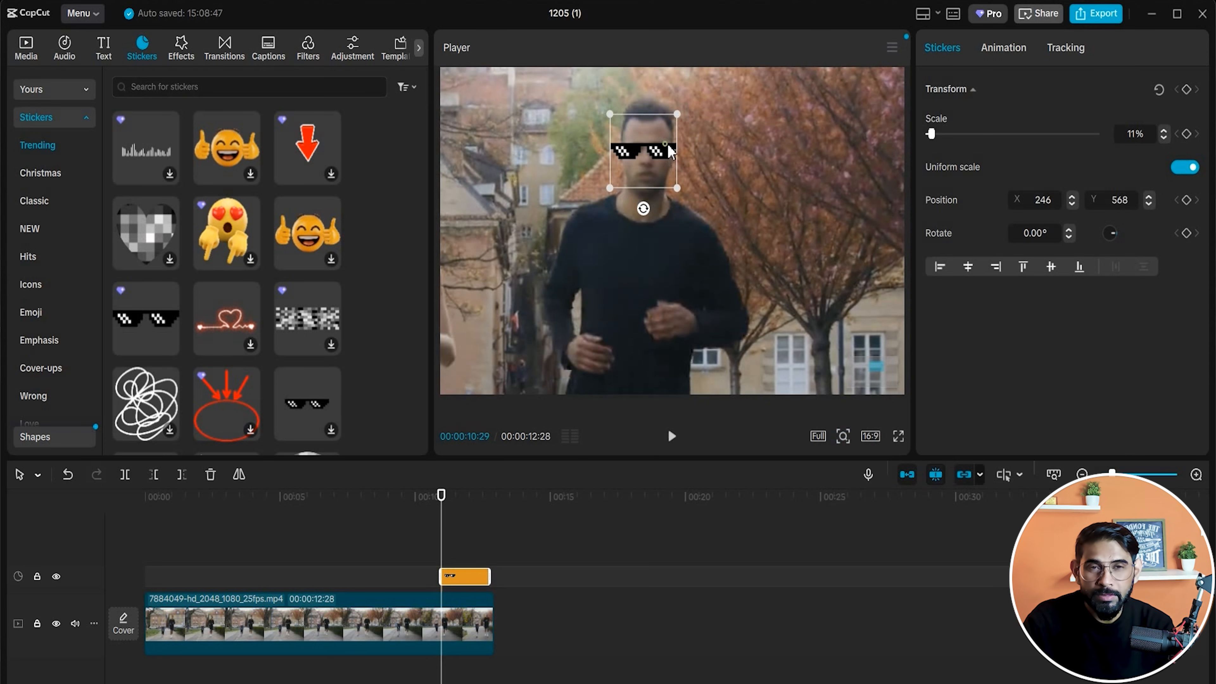
drag(670, 154, 673, 152)
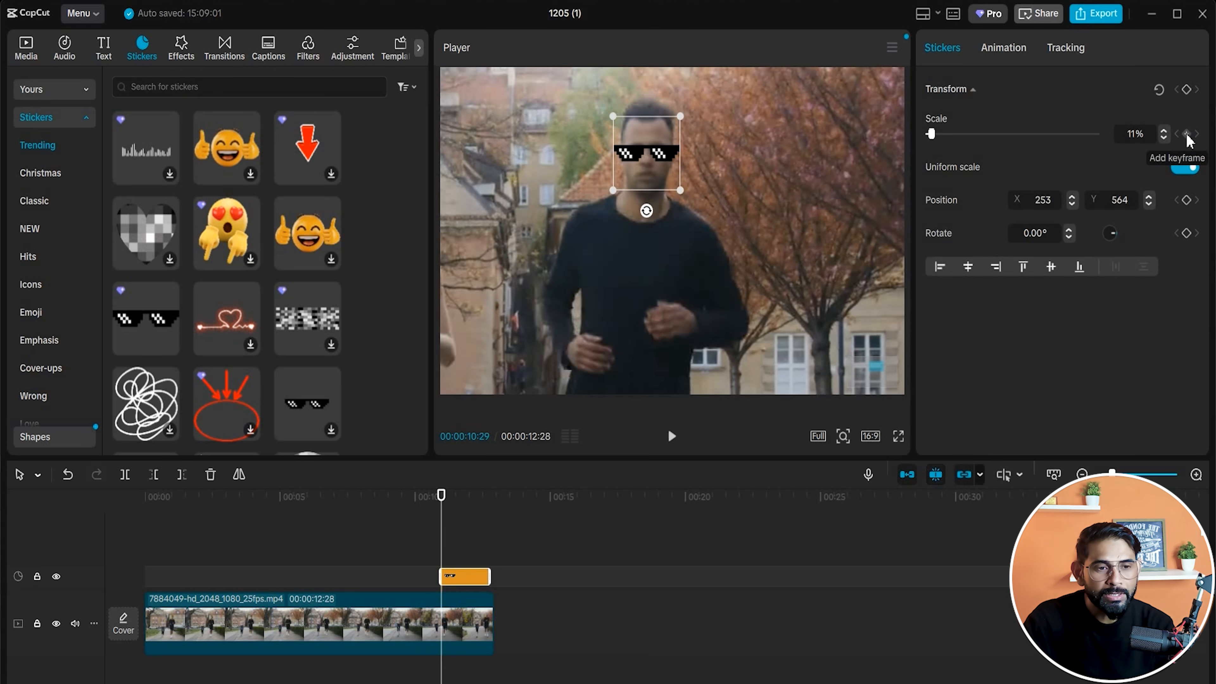
Add position and rotation keyframes to the sticker at 00:00:10:29, and realign it with the man's eyes at 00:00:11:05, around X 240, Y 615.
click(1186, 200)
click(1186, 233)
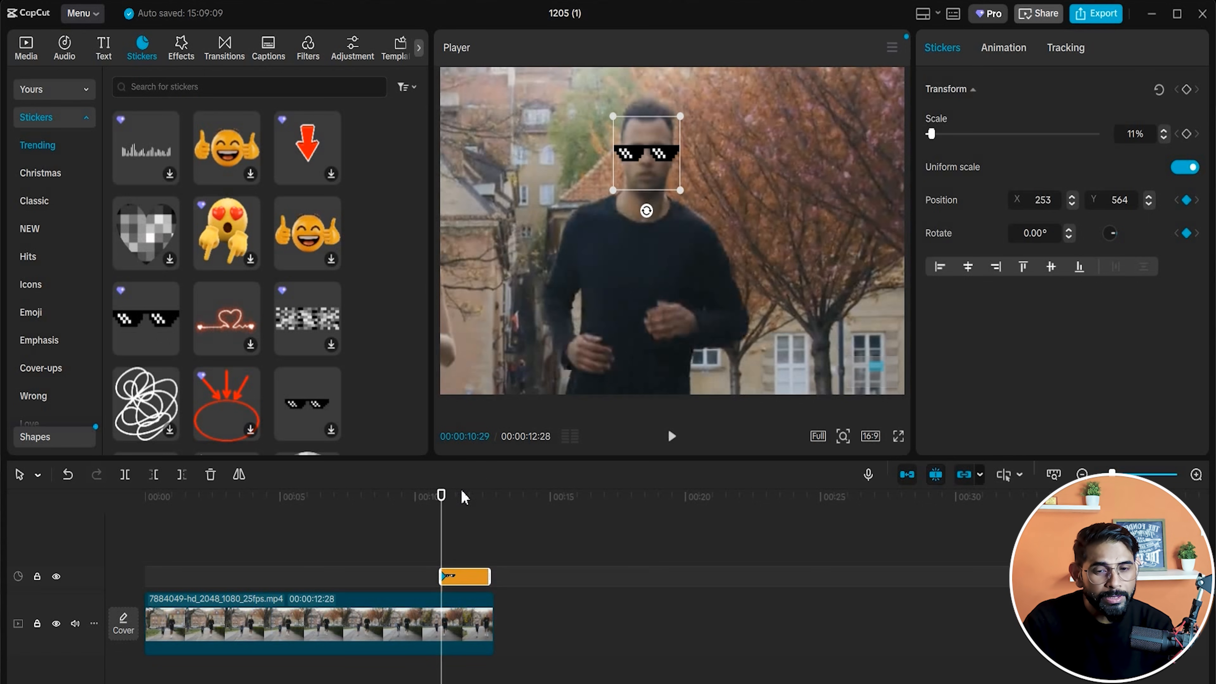
drag(441, 497, 449, 505)
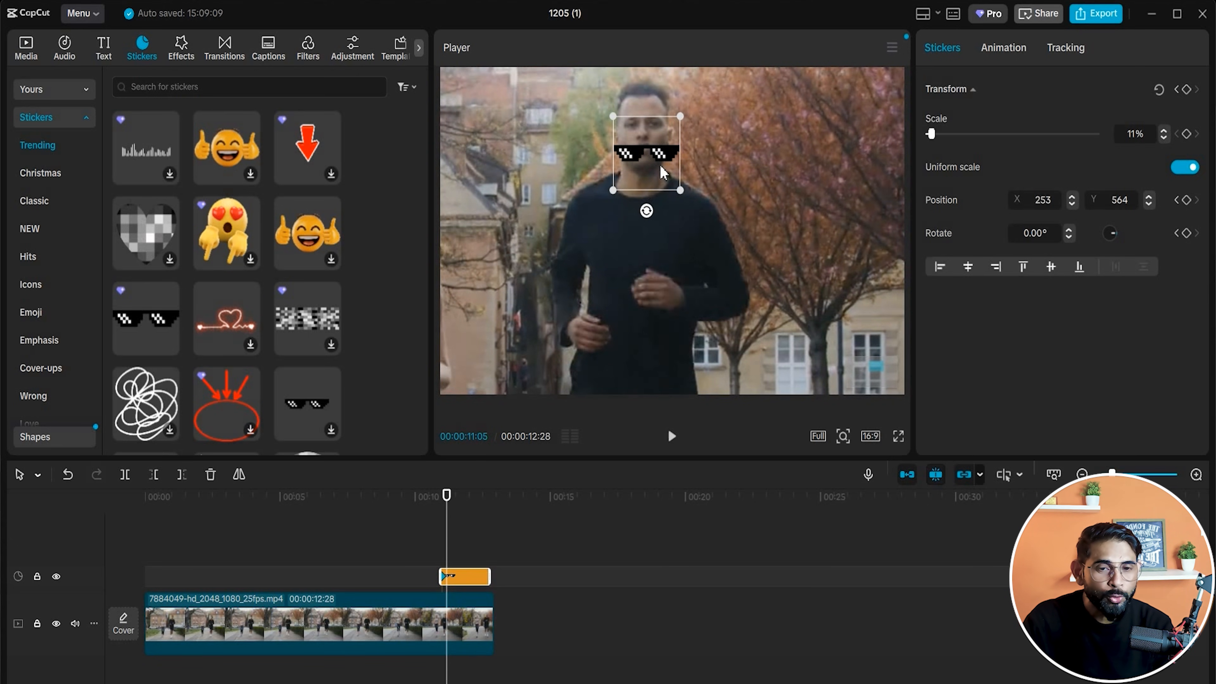
drag(665, 154, 659, 129)
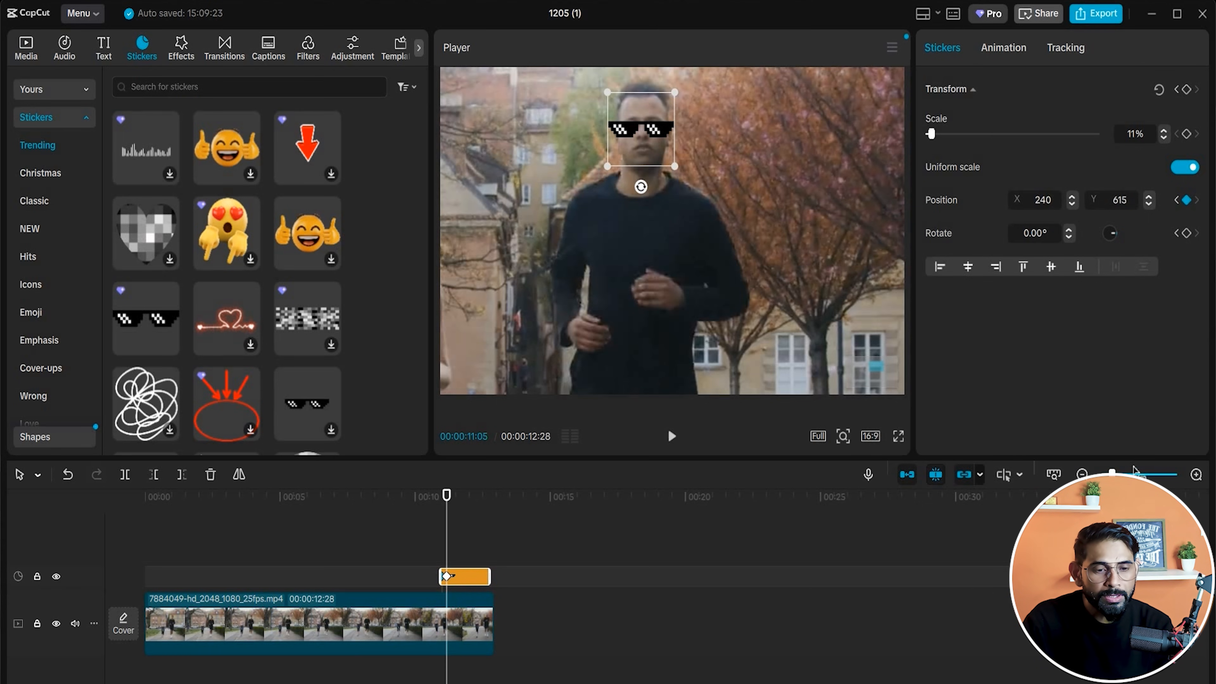
Add an in-between position keyframe at 00:00:11:02 by realigning the sunglasses with the man's eyes, around X 243, Y 613.
key(ctrl+equal)
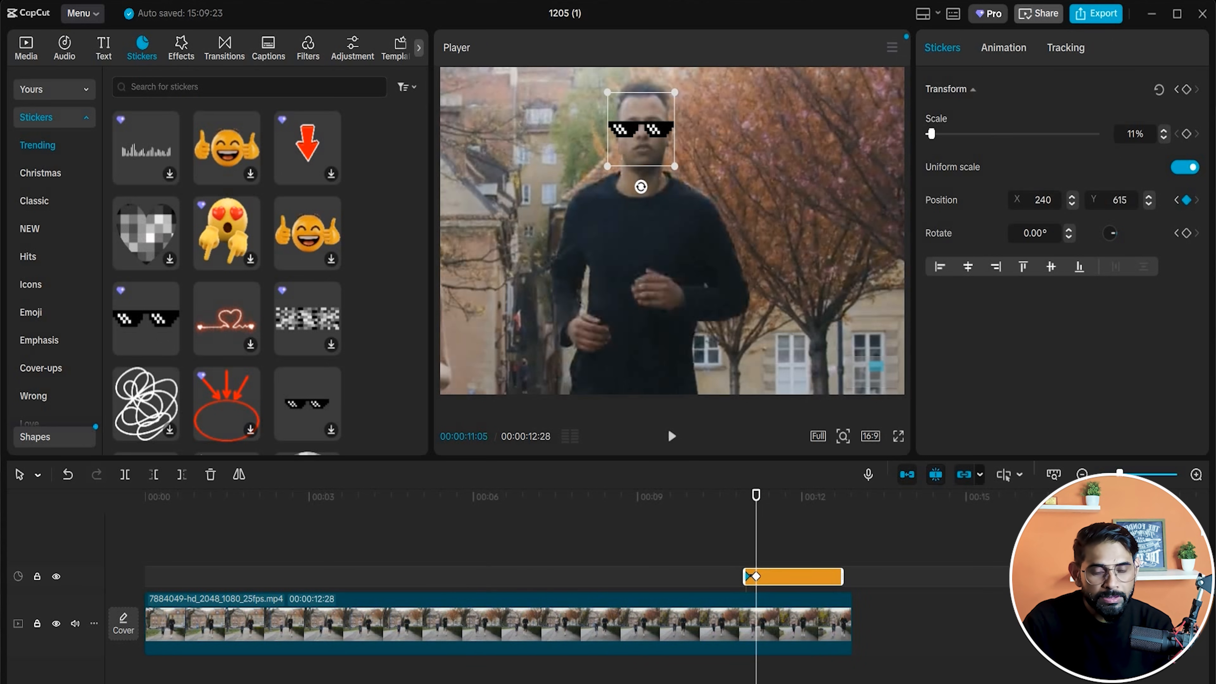
drag(756, 494, 745, 500)
drag(642, 166, 644, 178)
drag(743, 491, 750, 495)
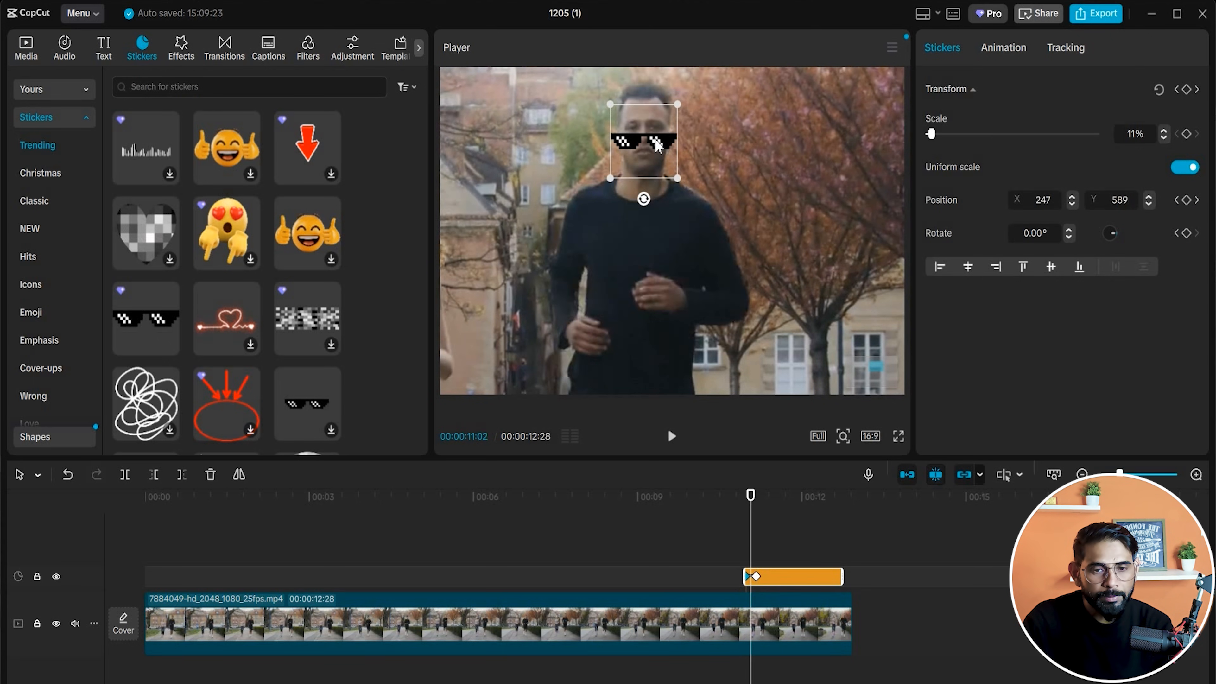
drag(664, 146, 663, 136)
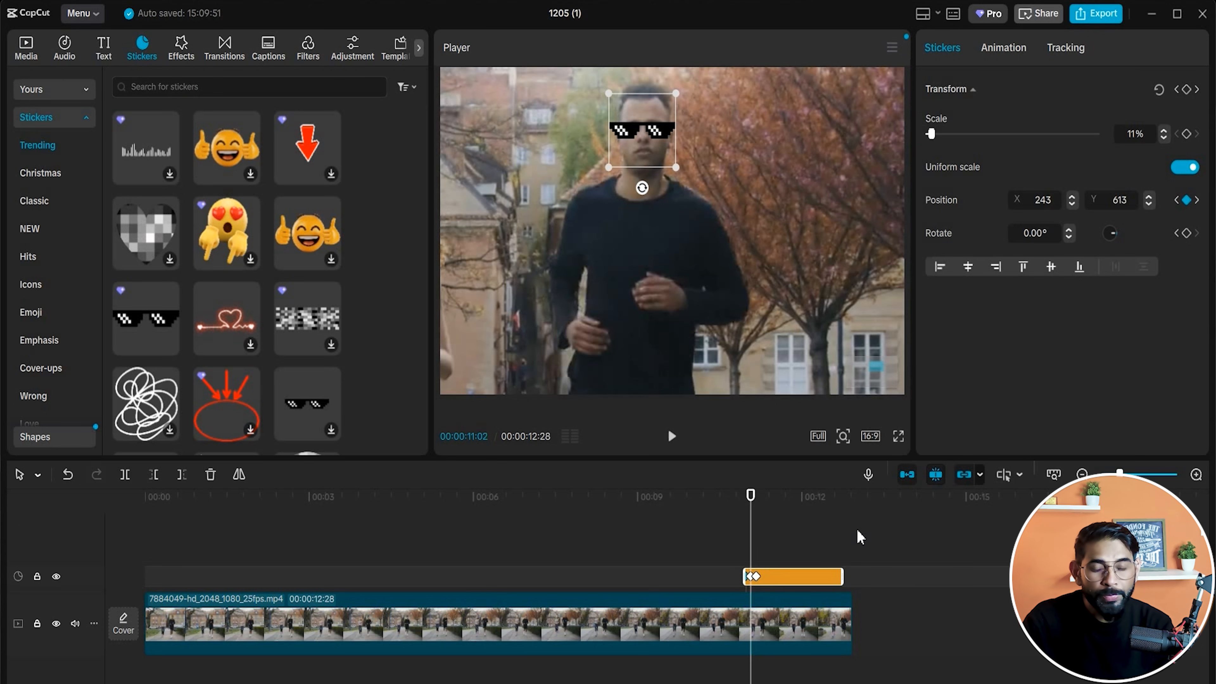
Keyframe the sunglasses over the man's eyes at 00:00:11:18, around X 290, Y 569, and correct their position at 00:00:11:12.
drag(751, 500, 783, 516)
drag(655, 137, 676, 157)
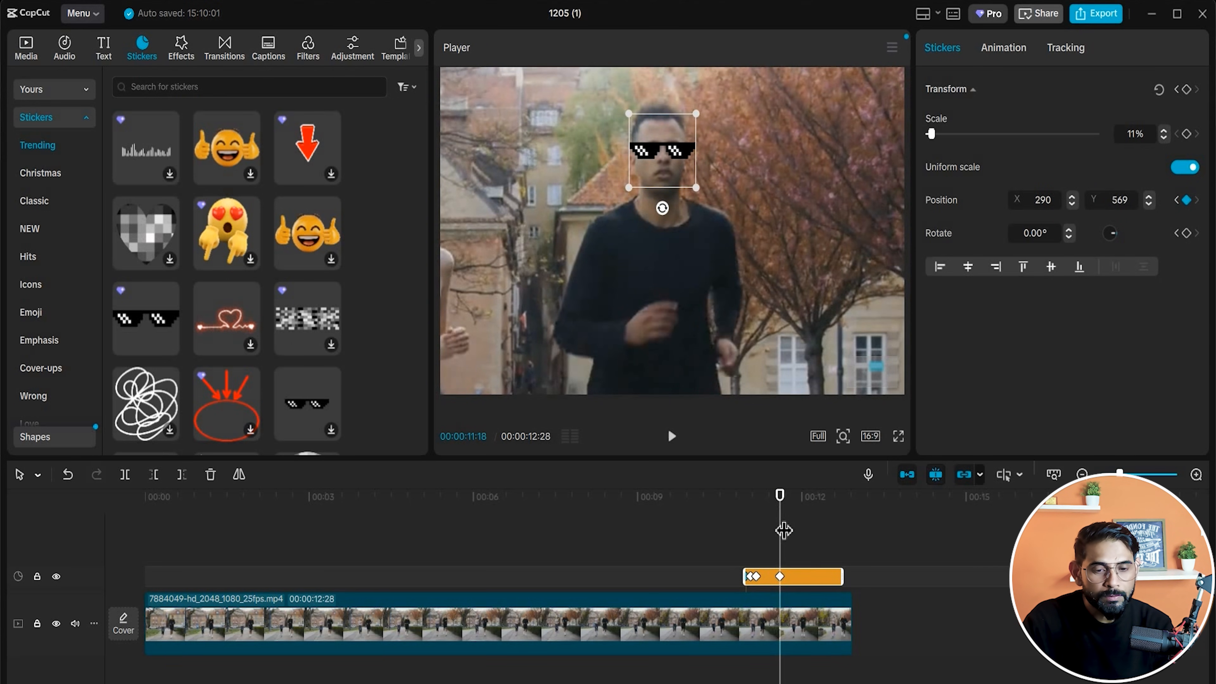
drag(781, 532, 769, 532)
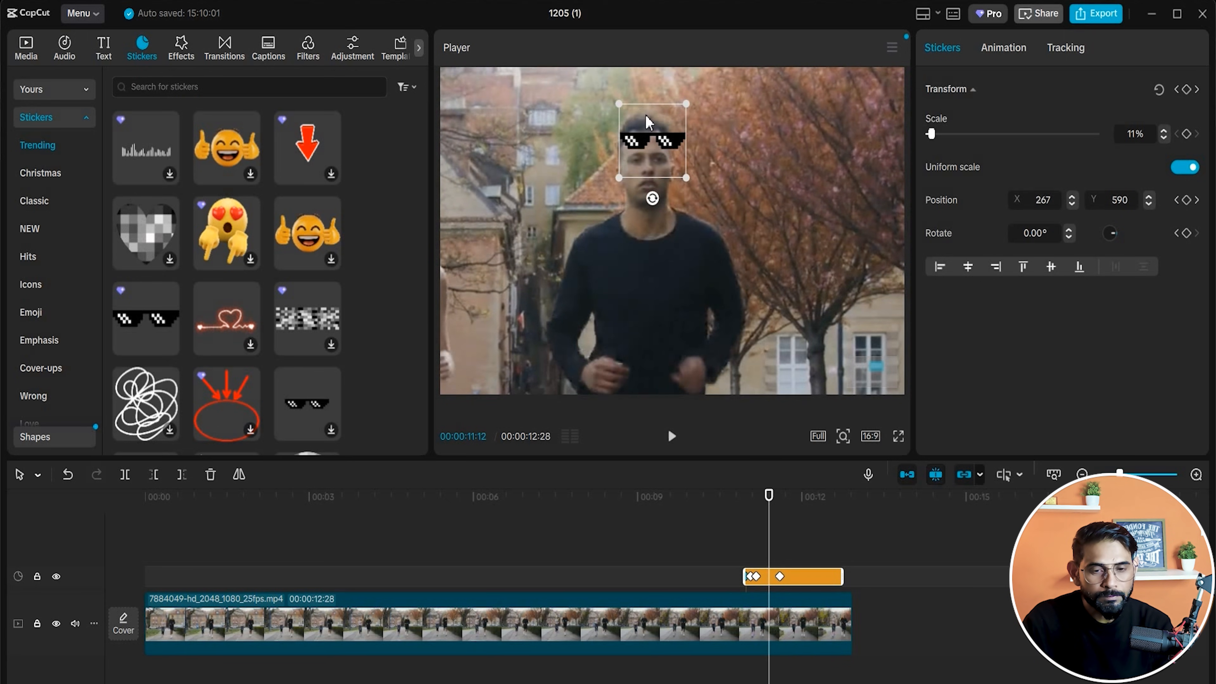
drag(665, 150, 659, 172)
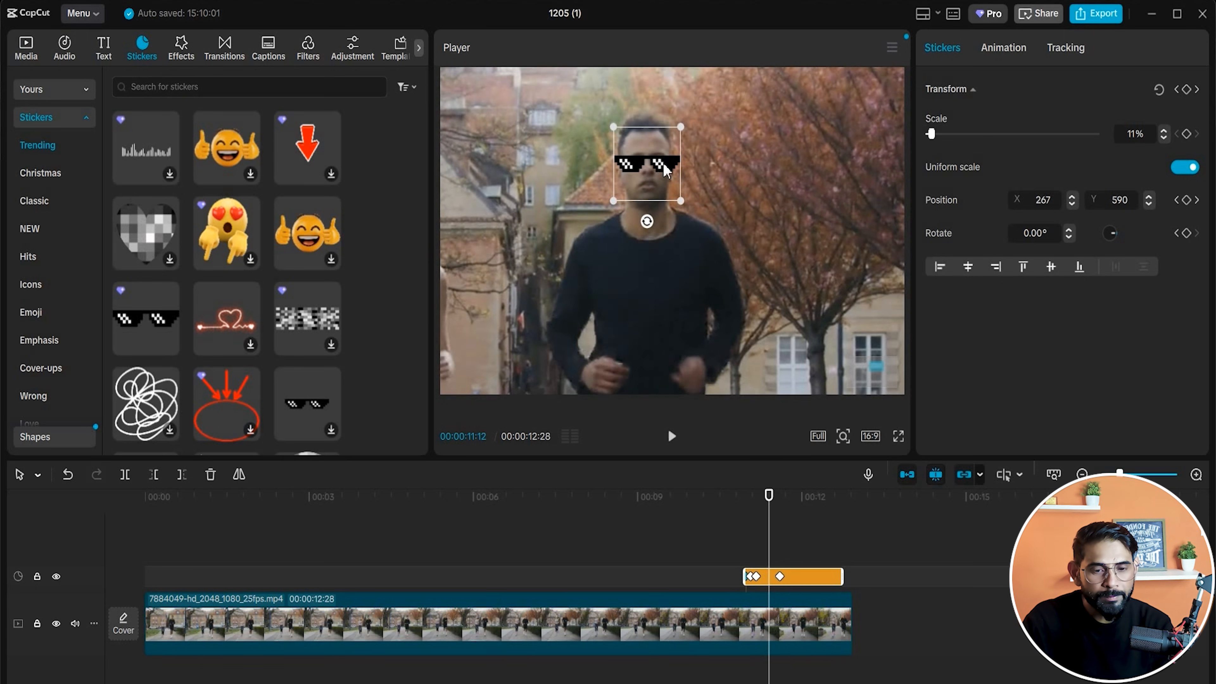
mouse_move(769, 549)
mouse_down()
mouse_move(782, 550)
mouse_move(751, 550)
mouse_move(786, 553)
mouse_move(742, 552)
mouse_move(780, 558)
mouse_up()
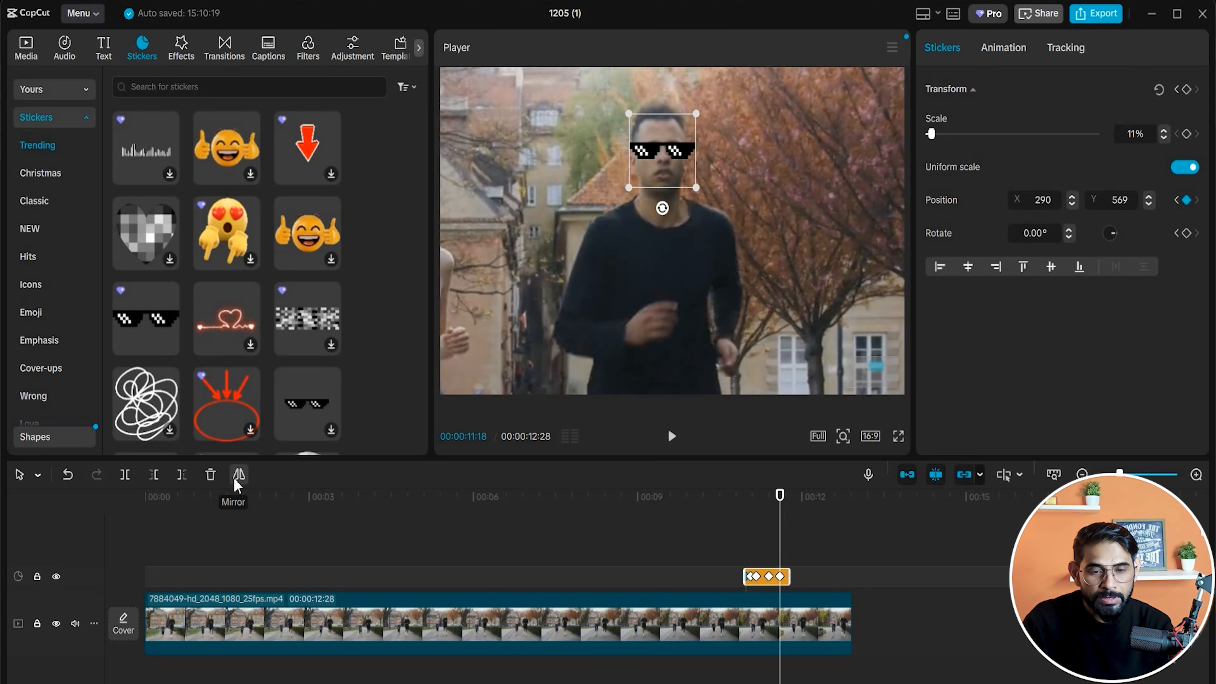
Group the sunglasses sticker with the jogging clip and scrub through the keyframed section to review it.
click(777, 616)
drag(887, 564, 762, 664)
right_click(773, 602)
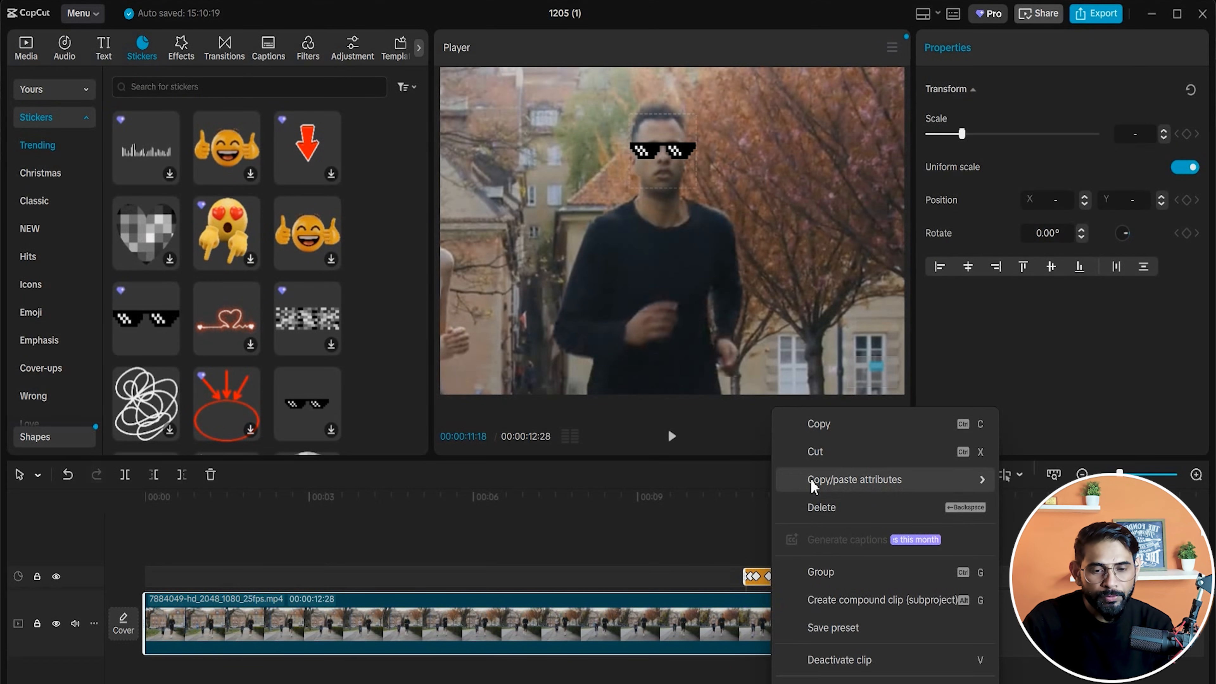
click(820, 570)
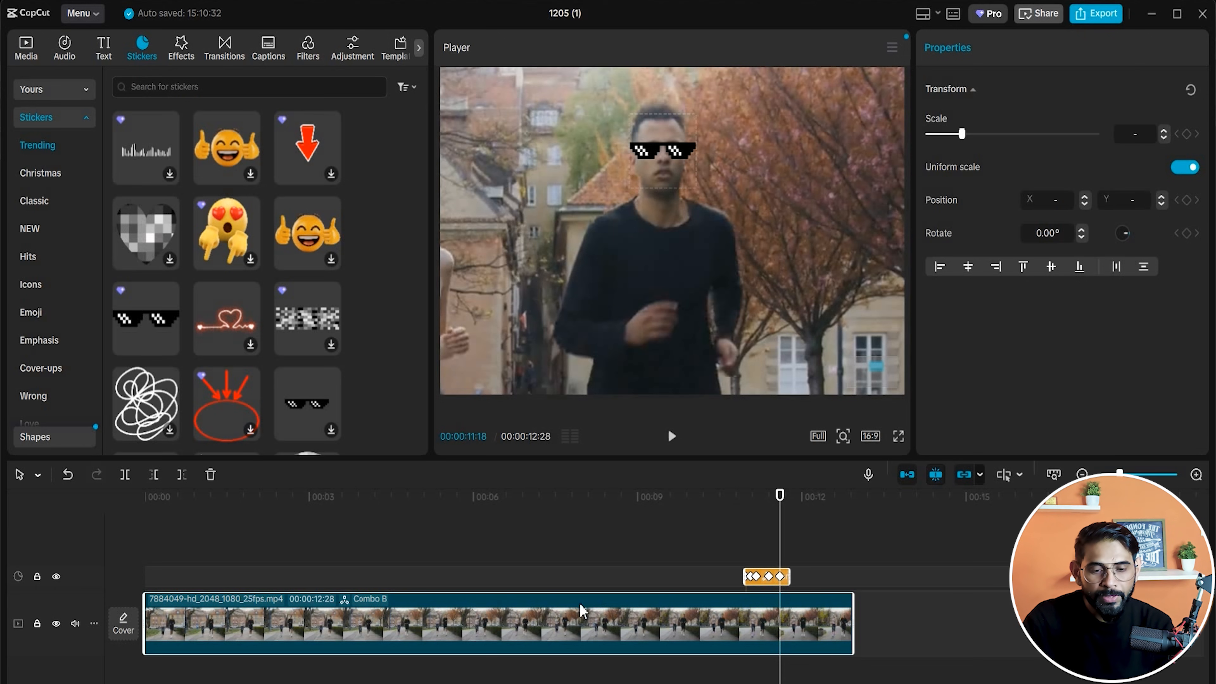
click(887, 658)
key(ctrl+a)
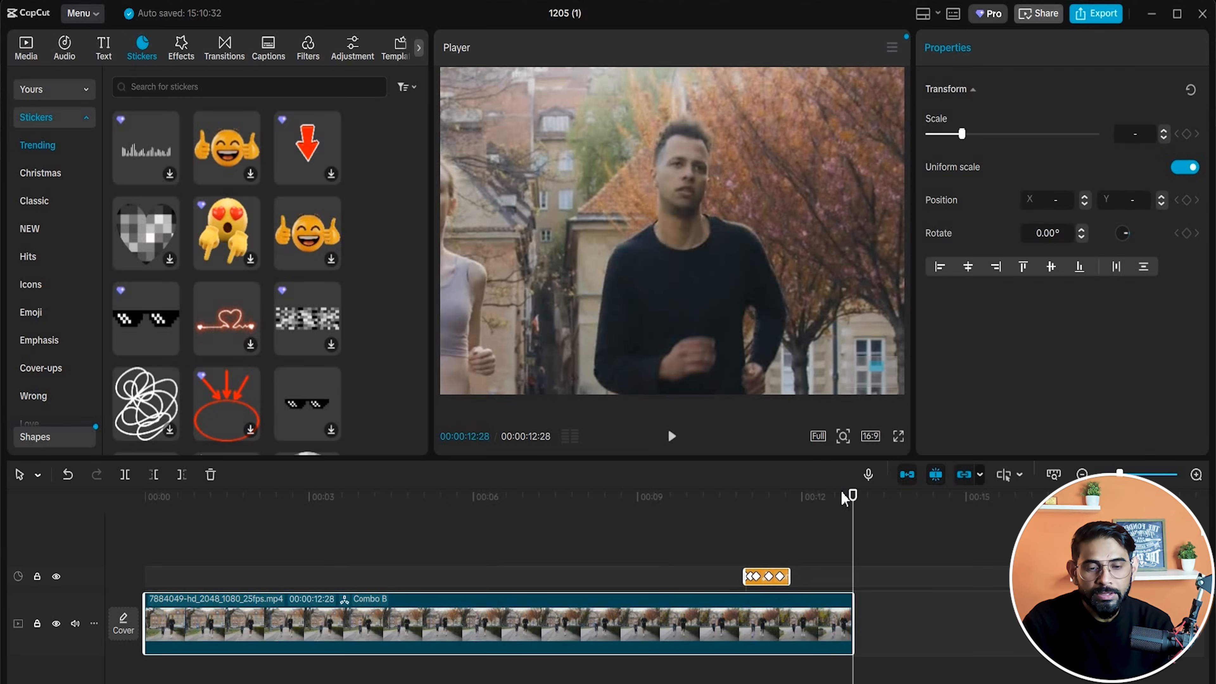
drag(809, 507, 769, 503)
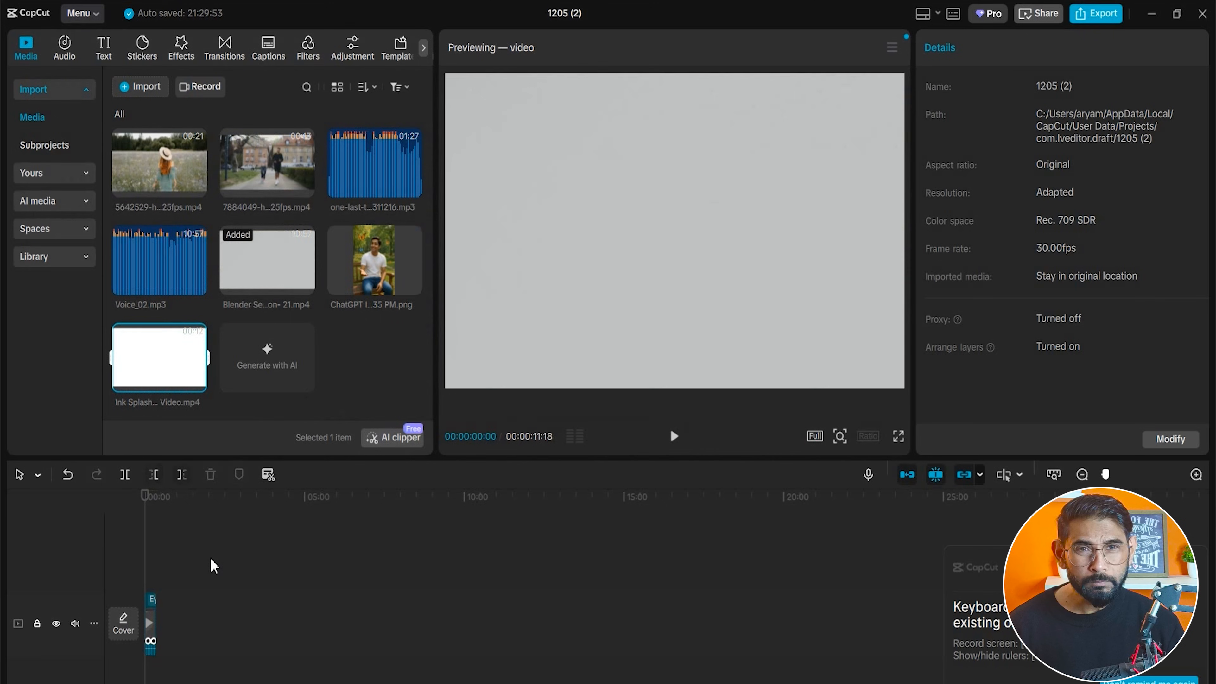
In project 1205 (2), add the Ink Splash video above the Blender Session clip, fit the timeline and play to 00:00:00:26.
click(196, 381)
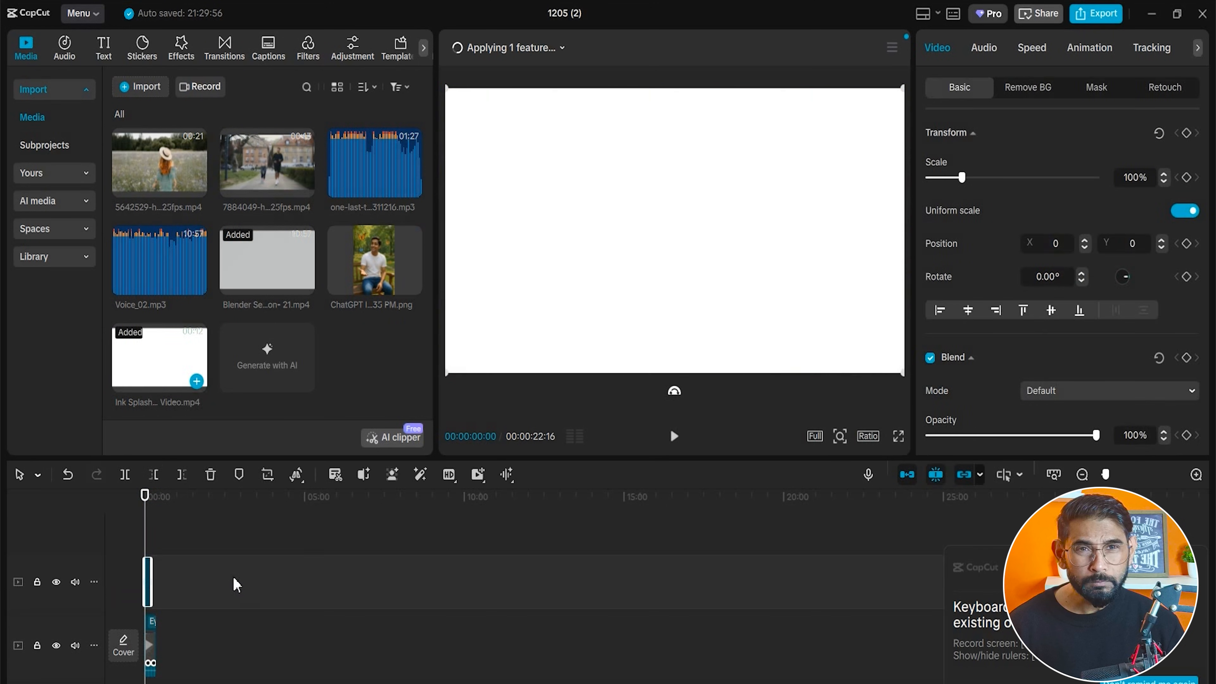
key(space)
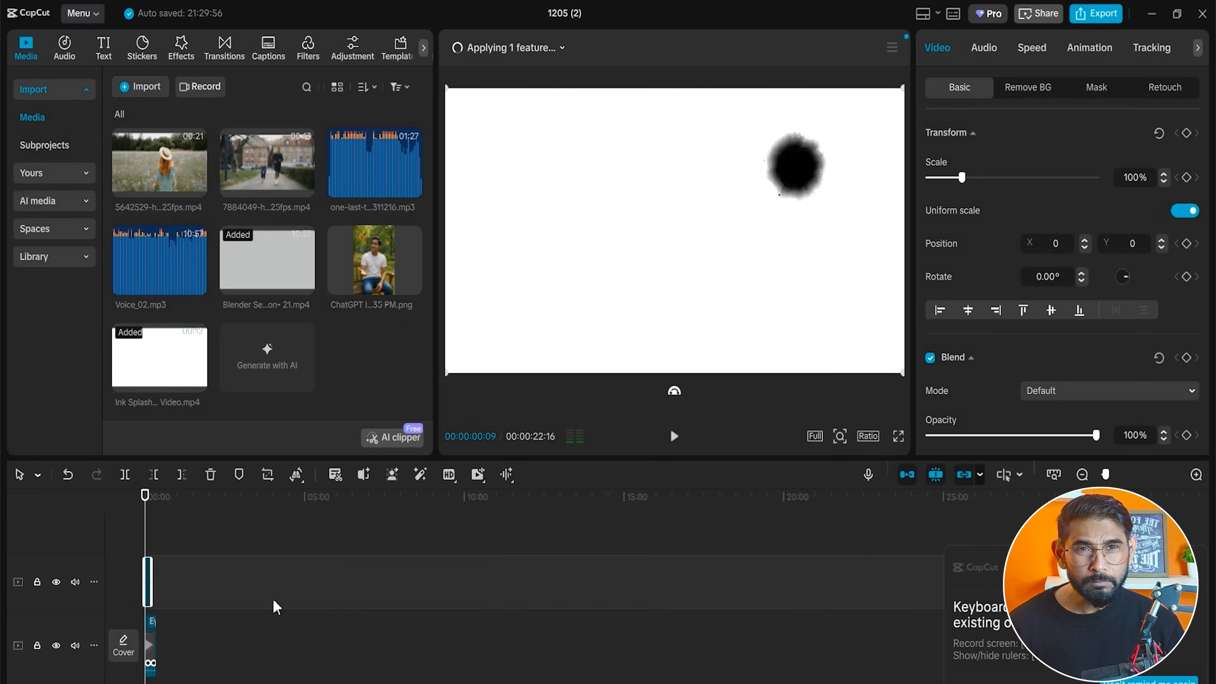
key(shift+z)
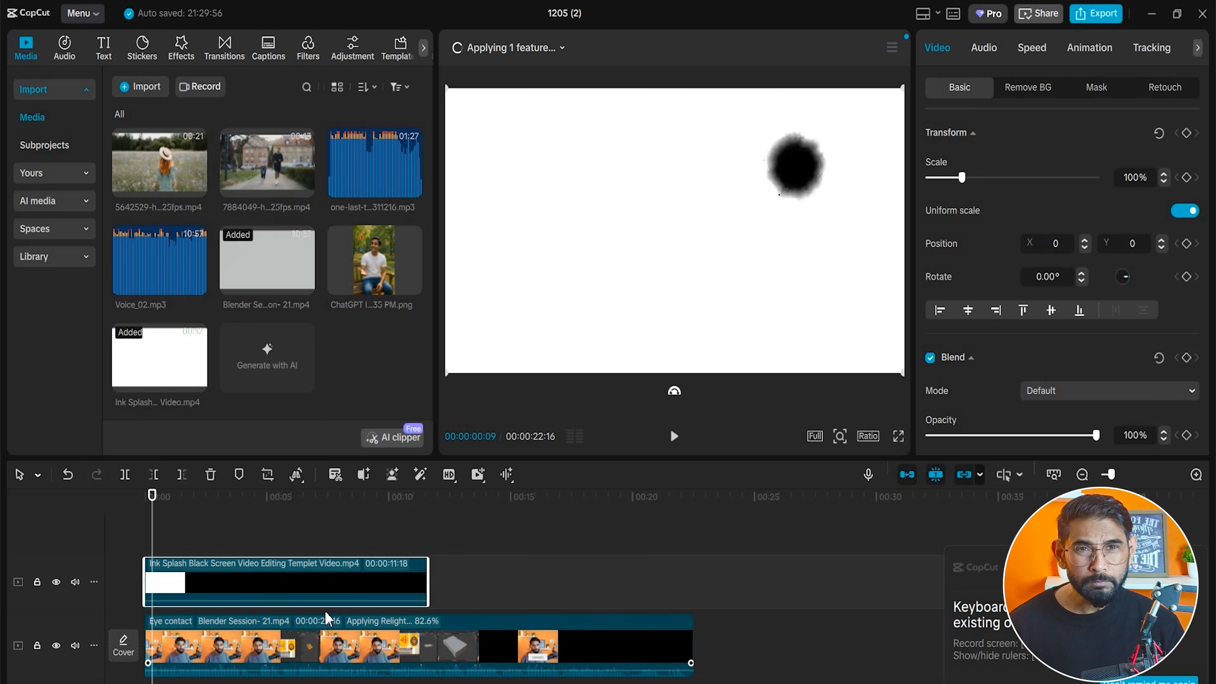
key(space)
key(space)
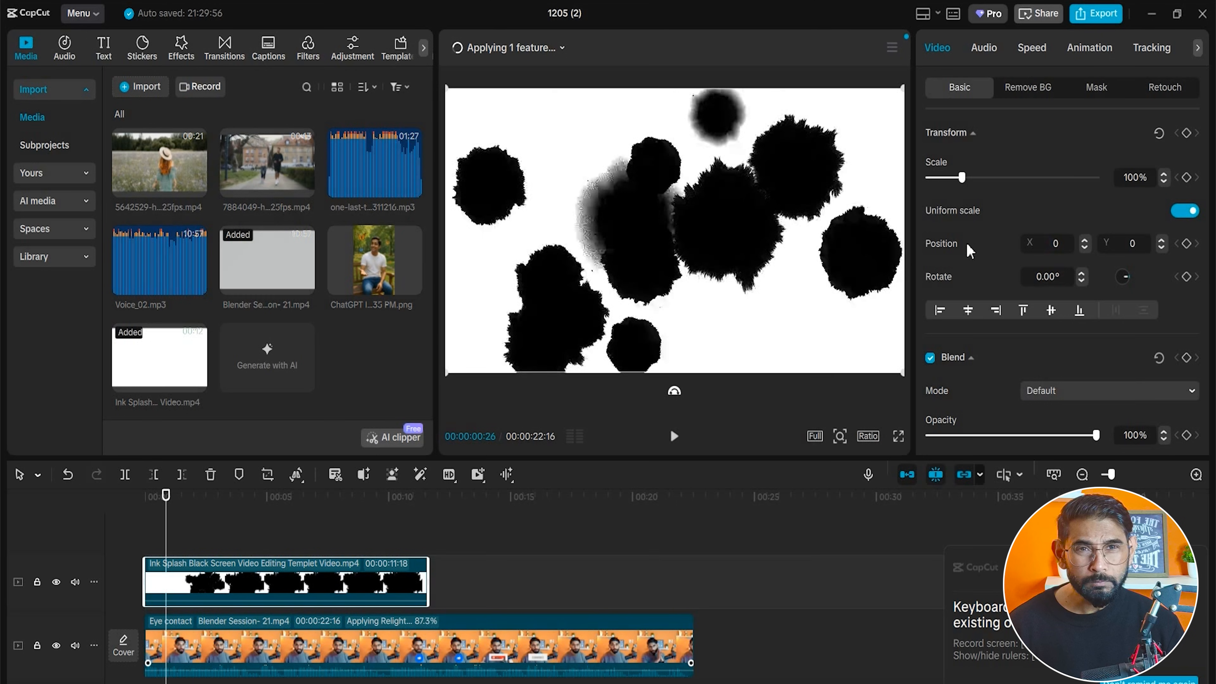
Try the Darken blend mode on the Ink Splash overlay clip, then set its blend mode to Screen.
click(1083, 392)
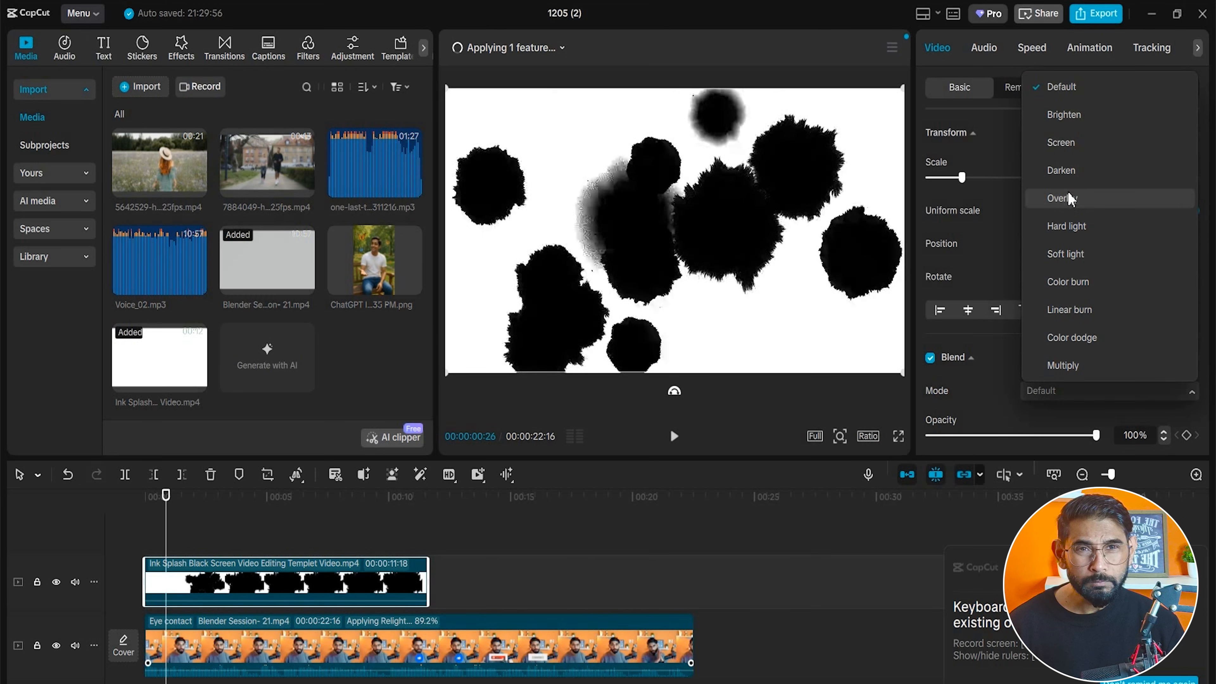
click(1076, 170)
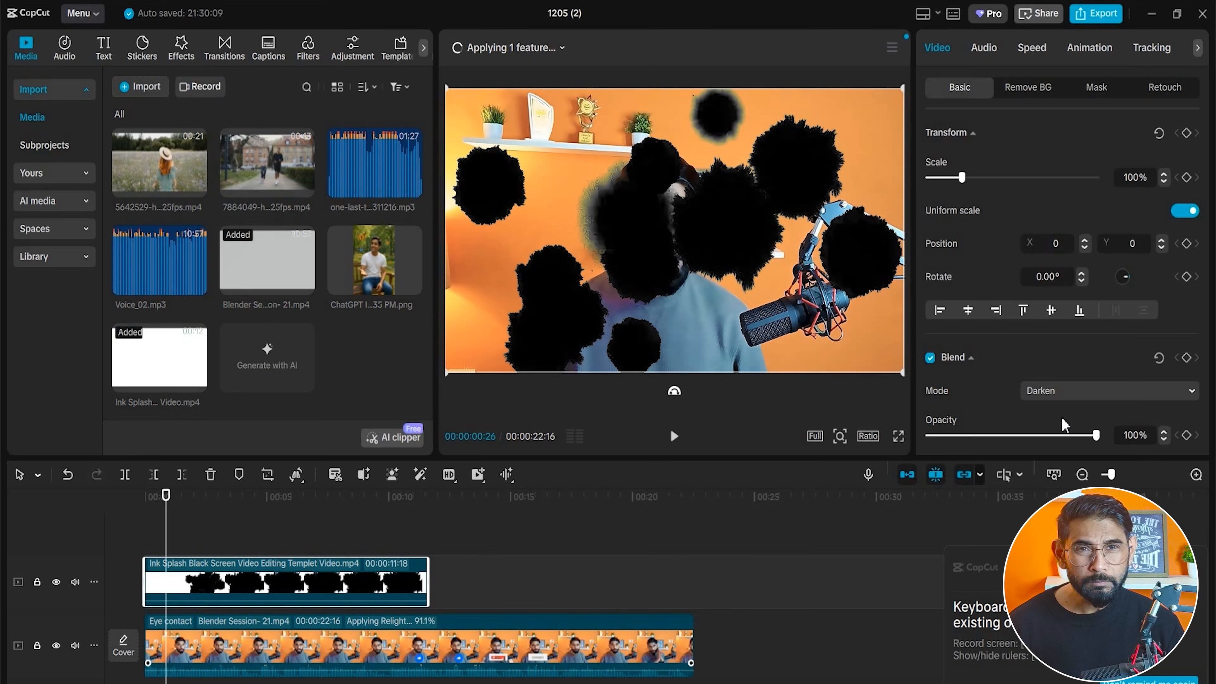
click(1070, 393)
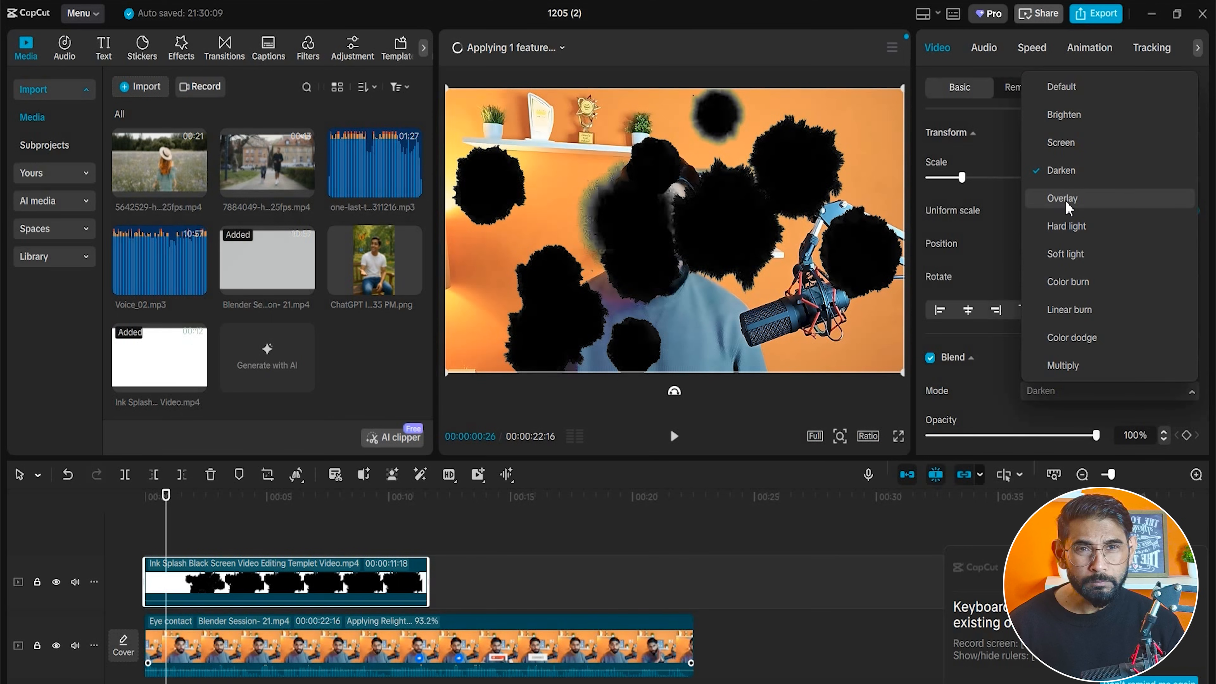
click(1062, 143)
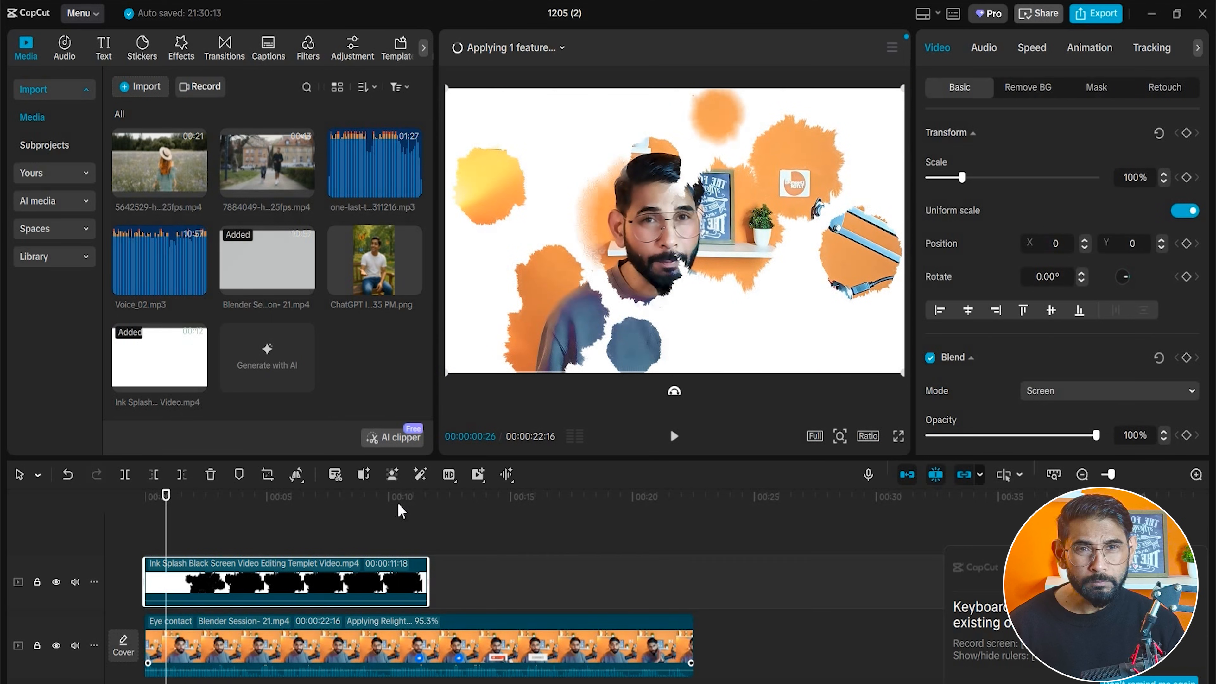
Play the Screen-blended ink splash from the start and scrub through the timeline to review the reveal of the Blender Session clip.
key(Home)
key(space)
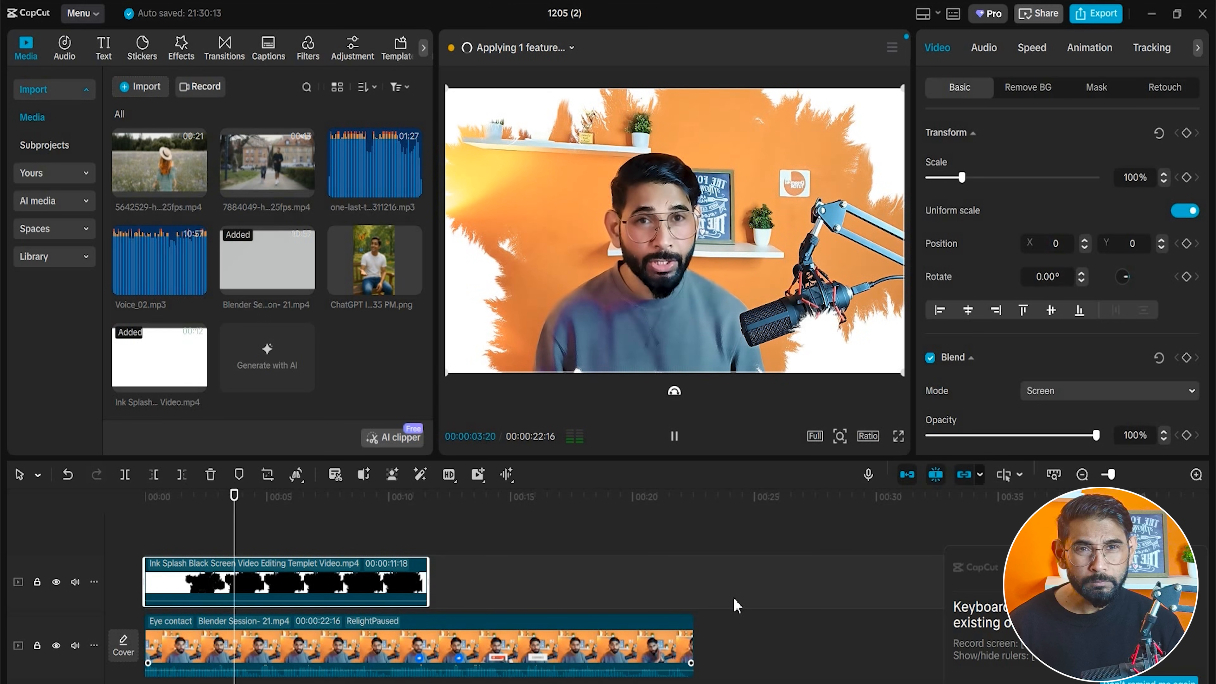
key(space)
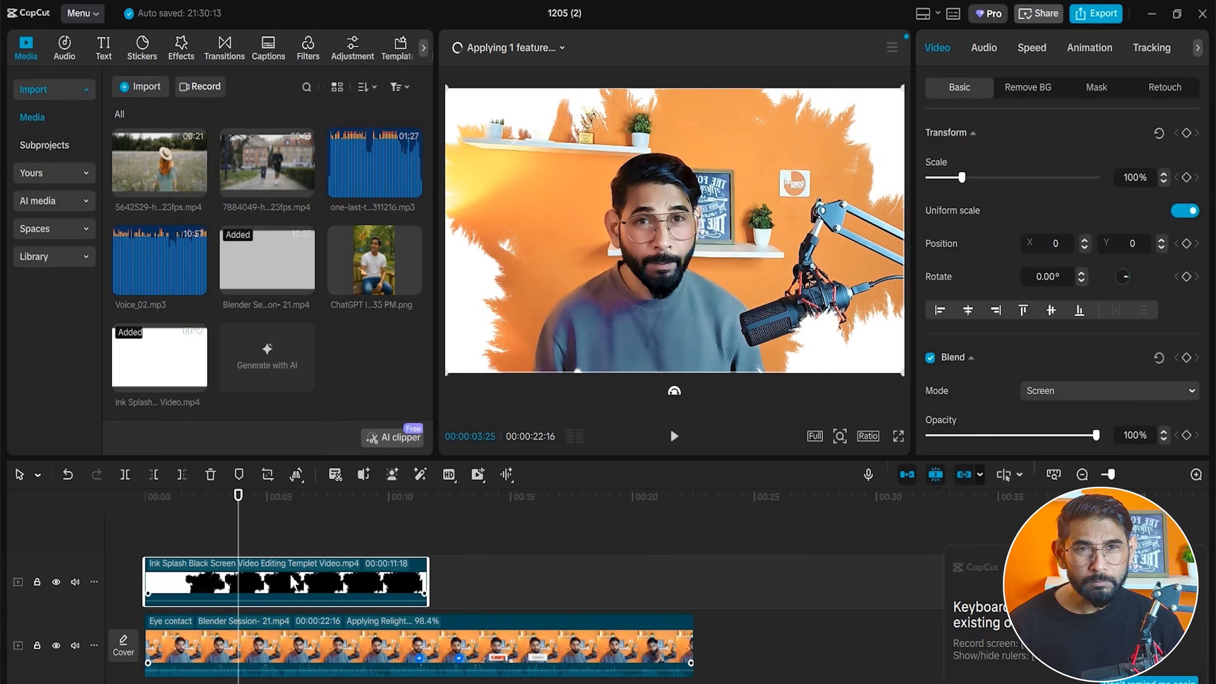
click(1078, 391)
click(680, 504)
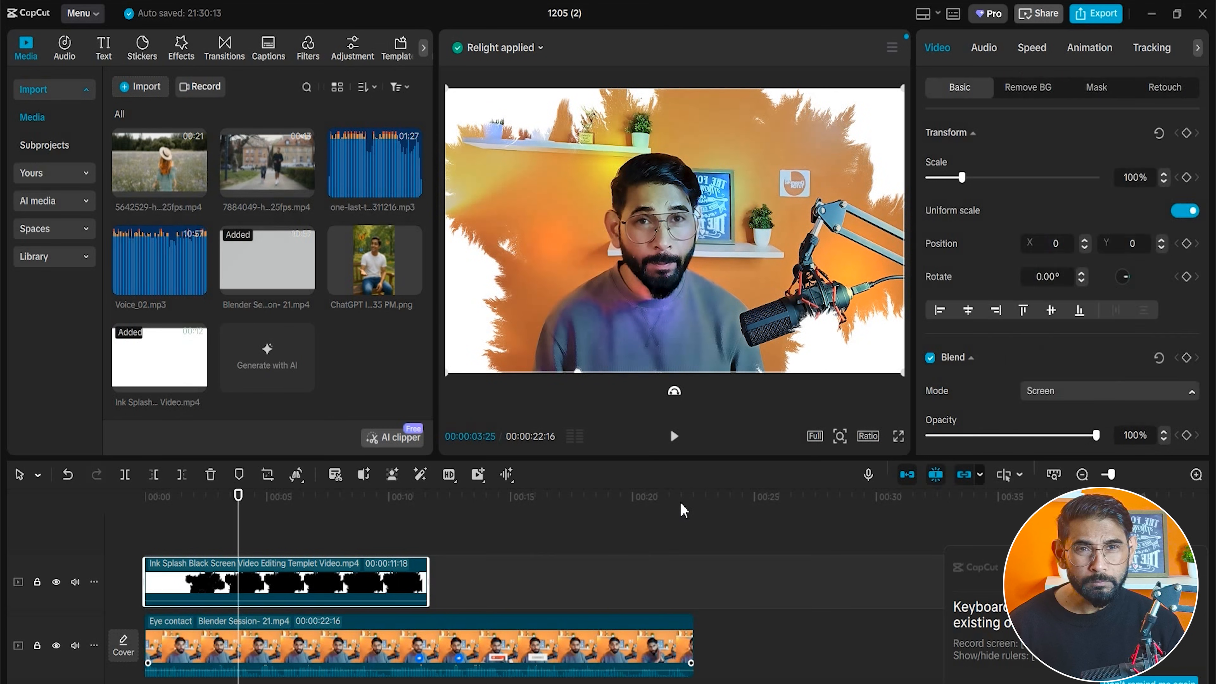
click(680, 502)
key(space)
drag(655, 501, 467, 552)
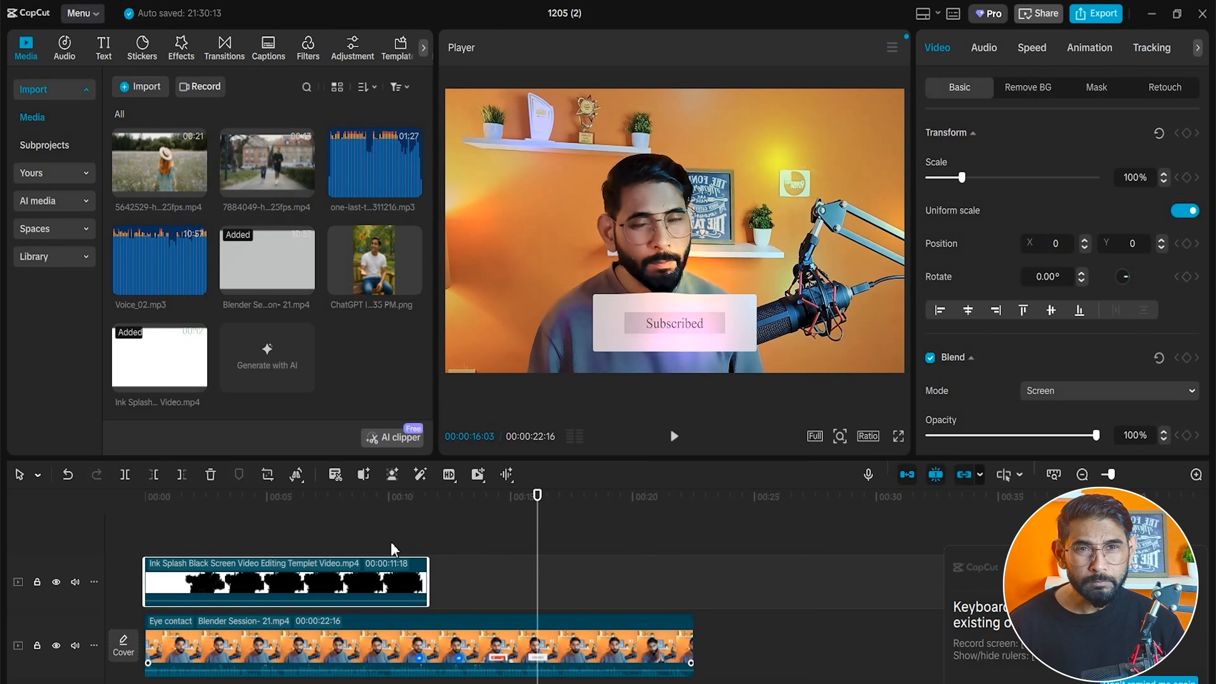
click(452, 532)
click(282, 531)
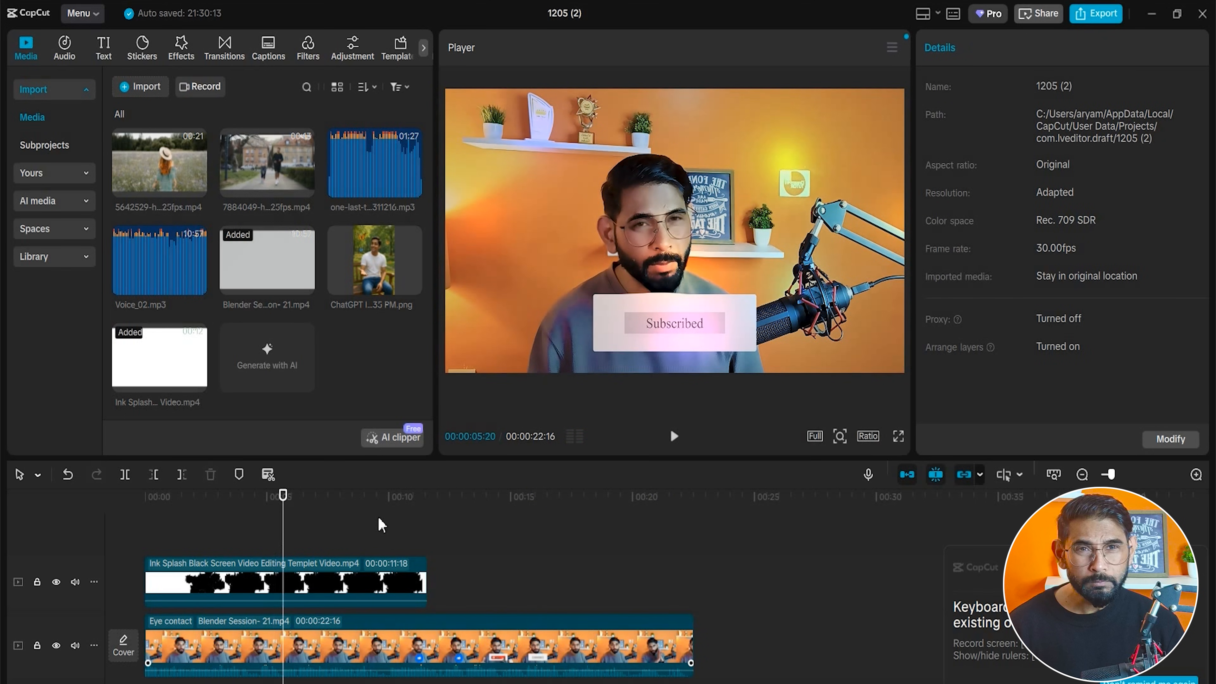
key(space)
key(space)
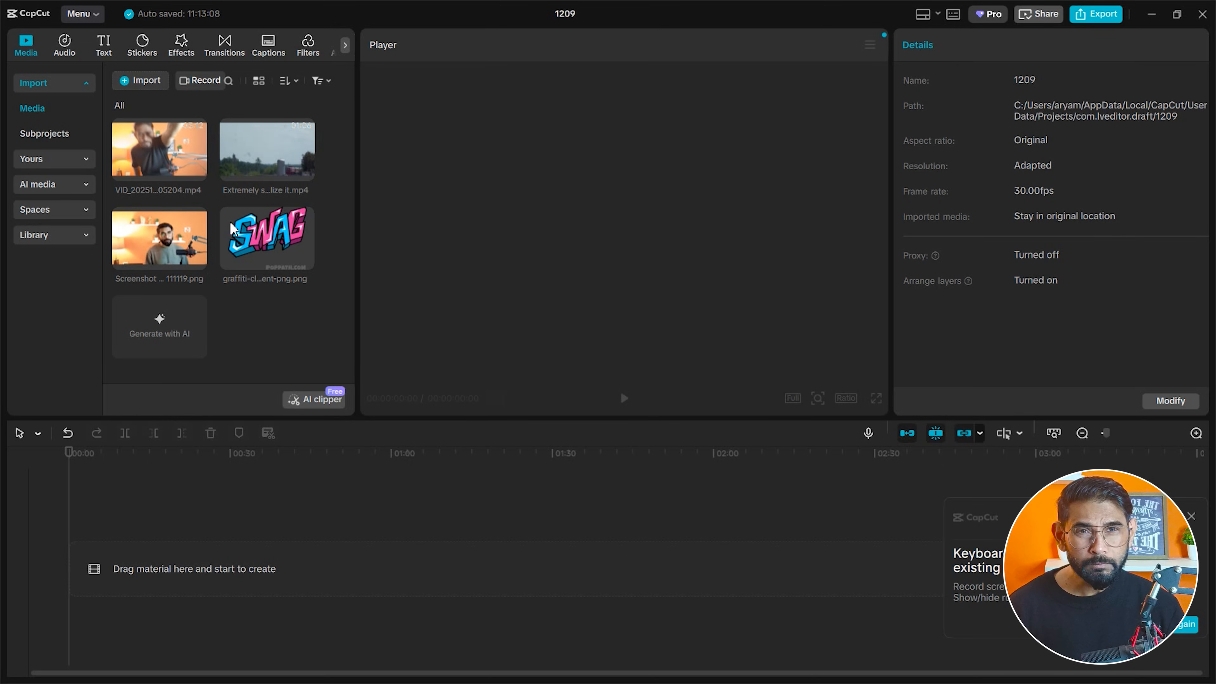
In project 1209, add the "Extremely shaky video, how to stabilize it.mp4" clip to the timeline and play it to 00:00:11:07.
drag(262, 167, 230, 565)
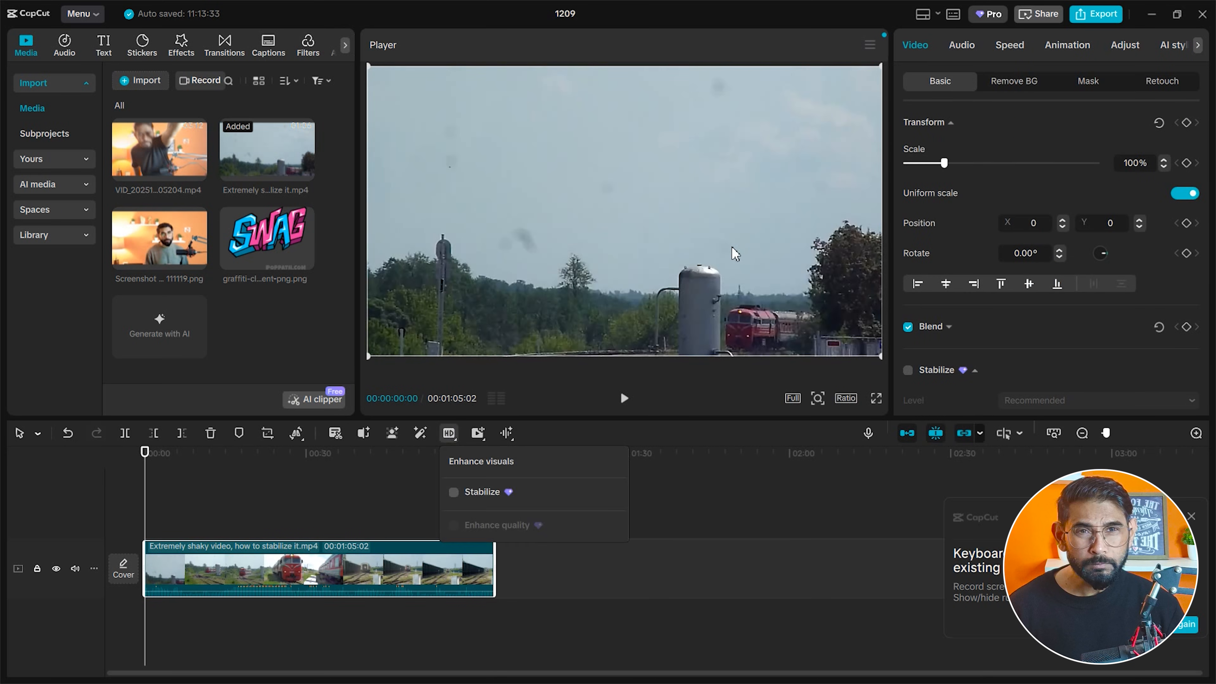
key(space)
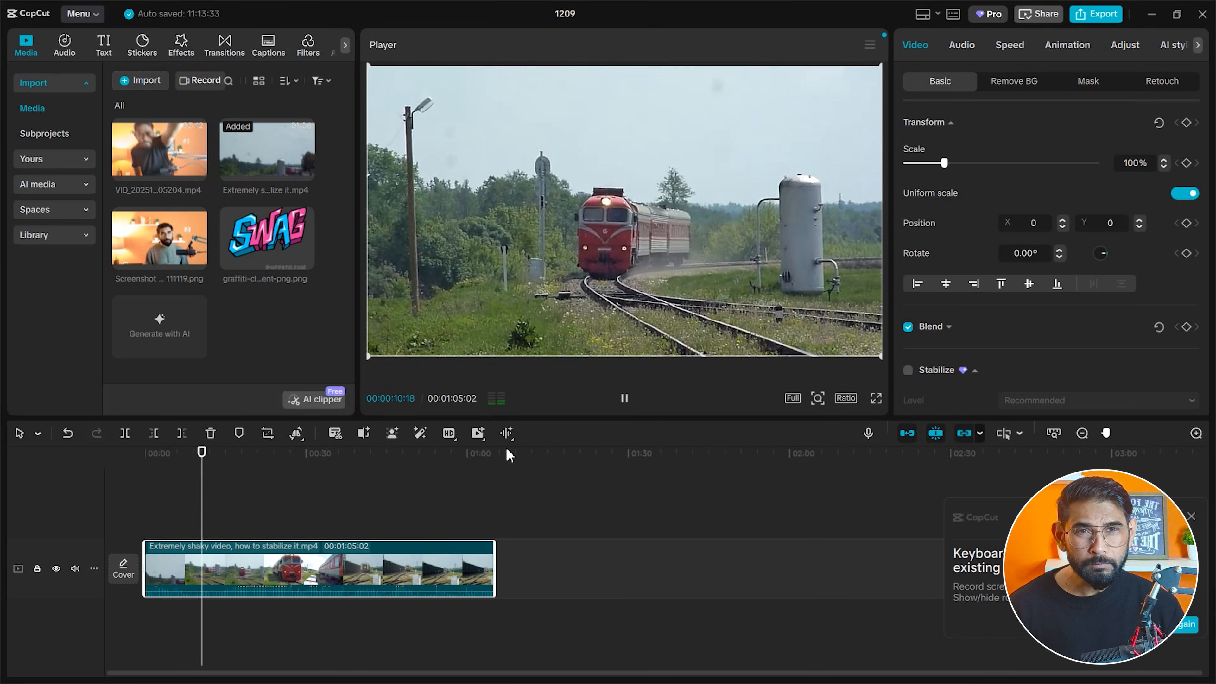
key(space)
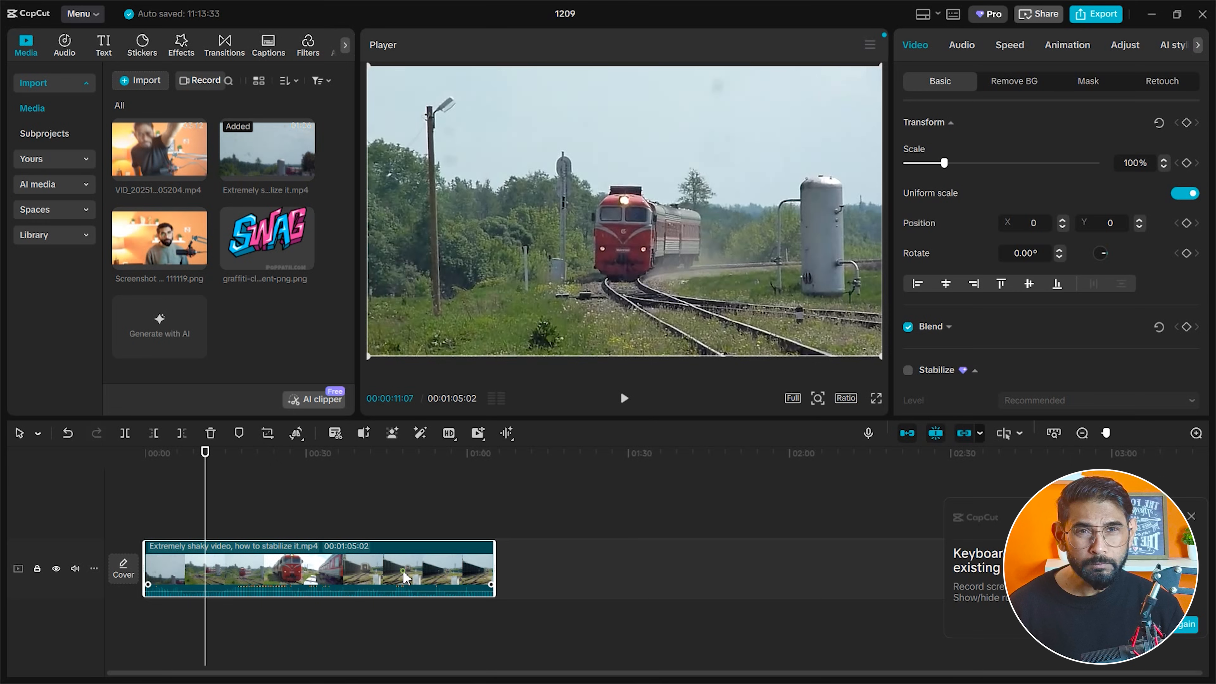
Enable Stabilize at the Recommended level on the shaky train clip and play back the stabilized footage.
scroll(1053, 288, down, 3)
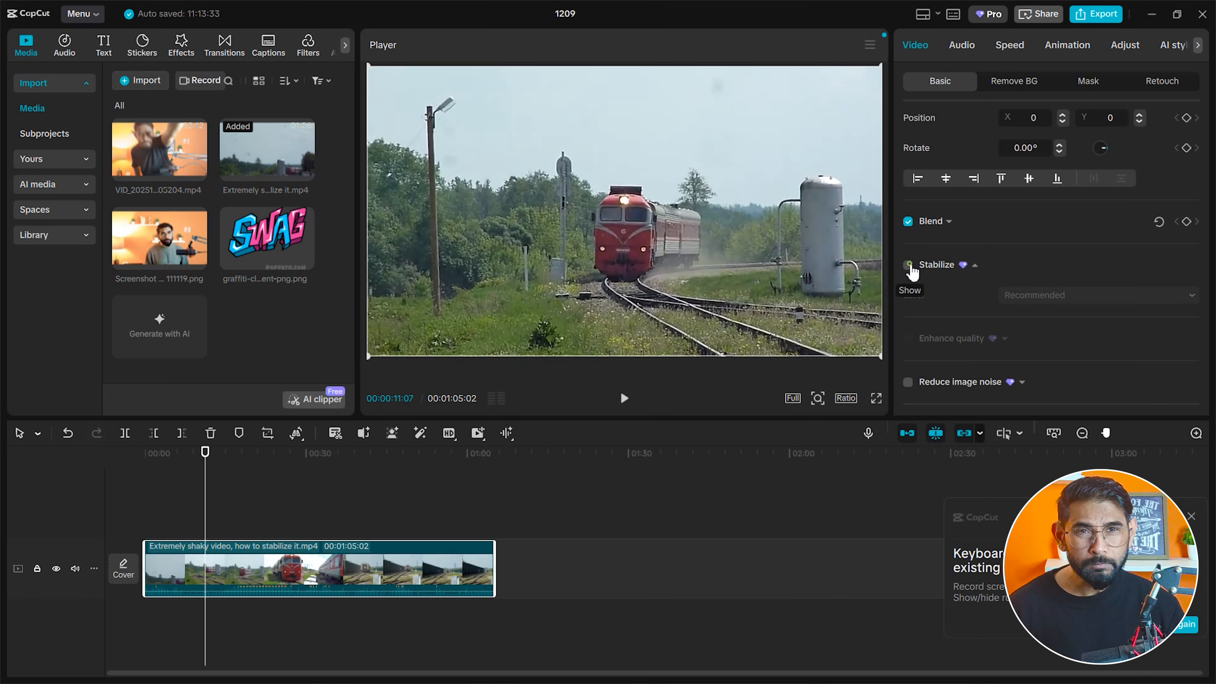
click(909, 266)
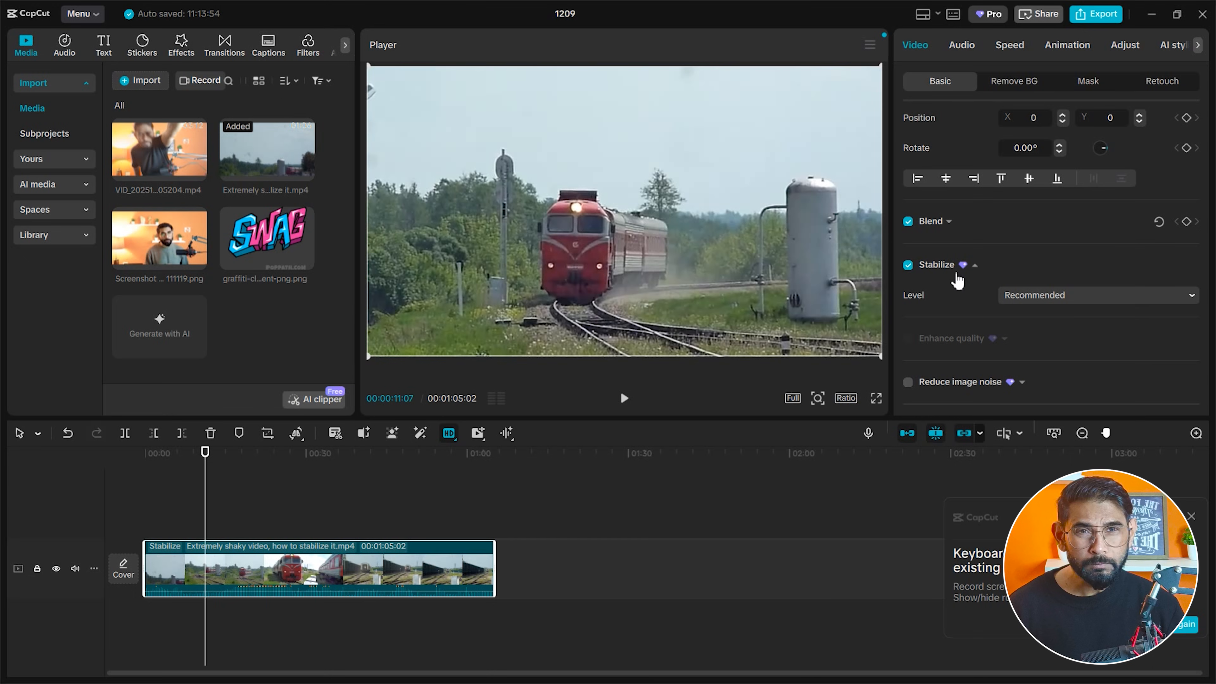
key(space)
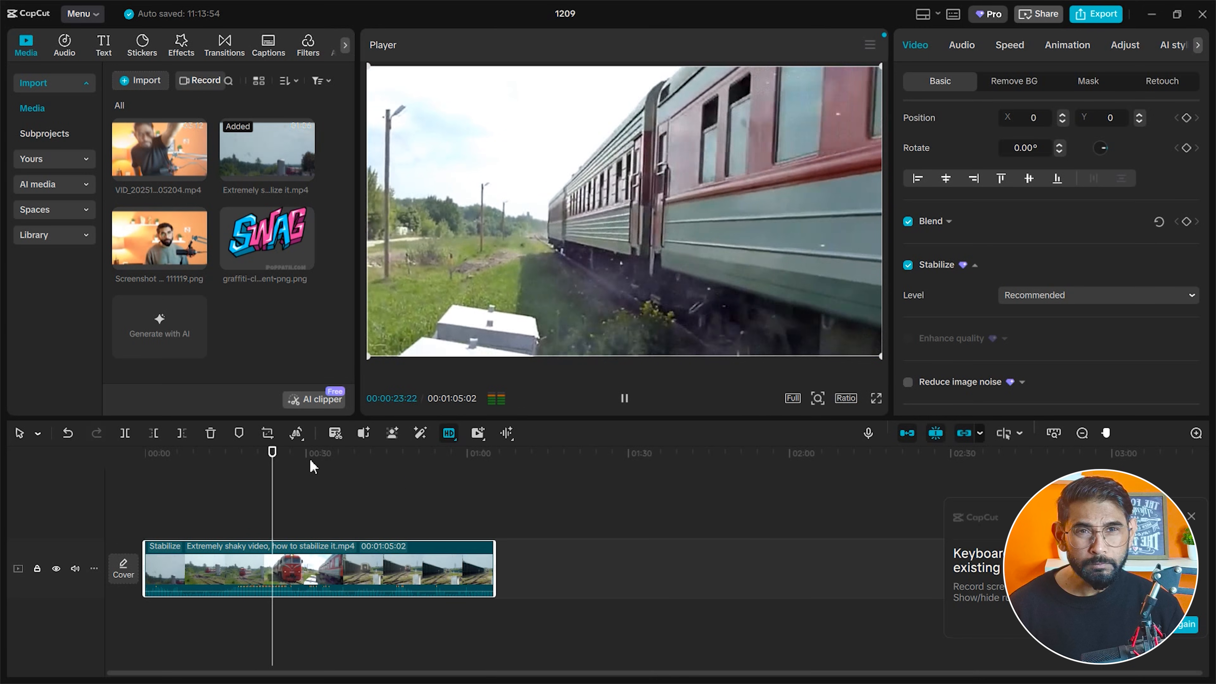
drag(274, 455, 163, 491)
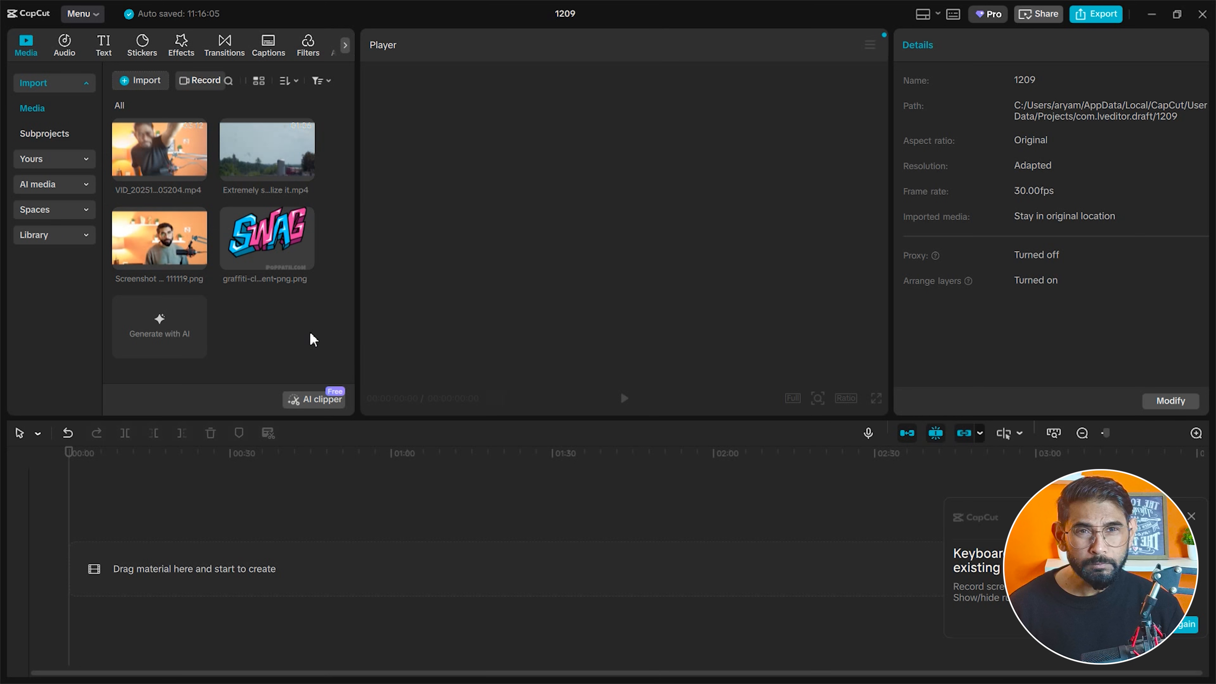
Add Screenshot 2025-12-09 111119.png to the empty timeline and enable Relight on it with the red-blue backlight ambient preset.
drag(159, 238, 138, 565)
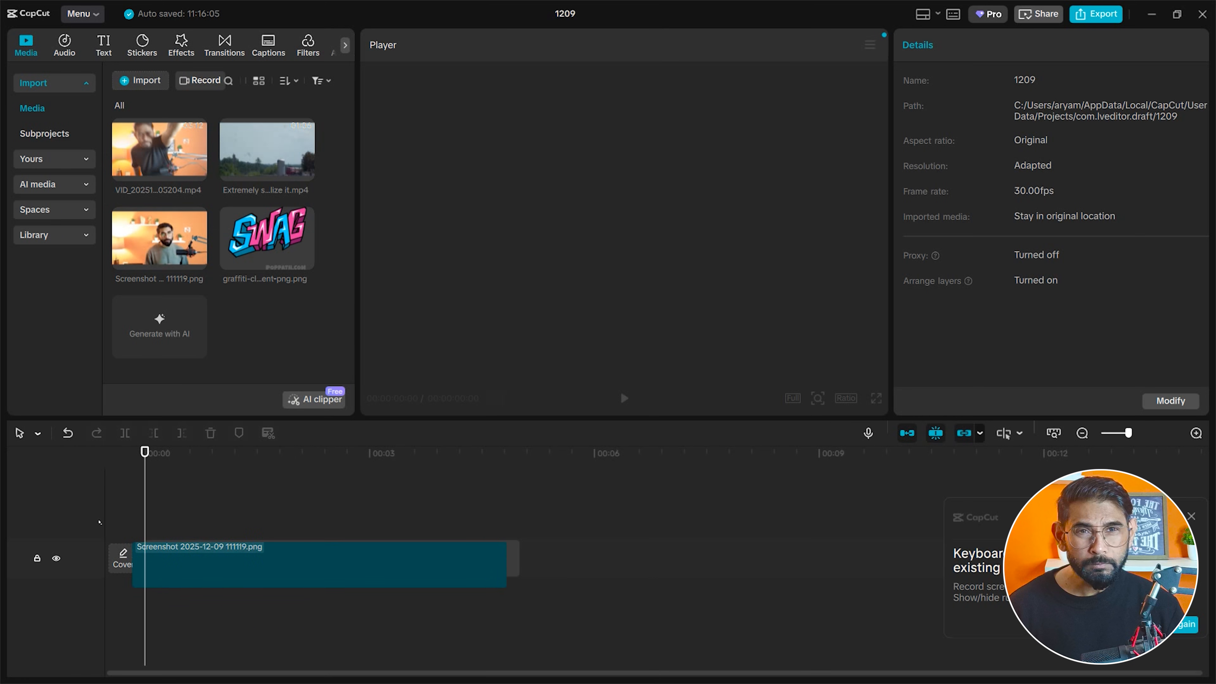
click(364, 500)
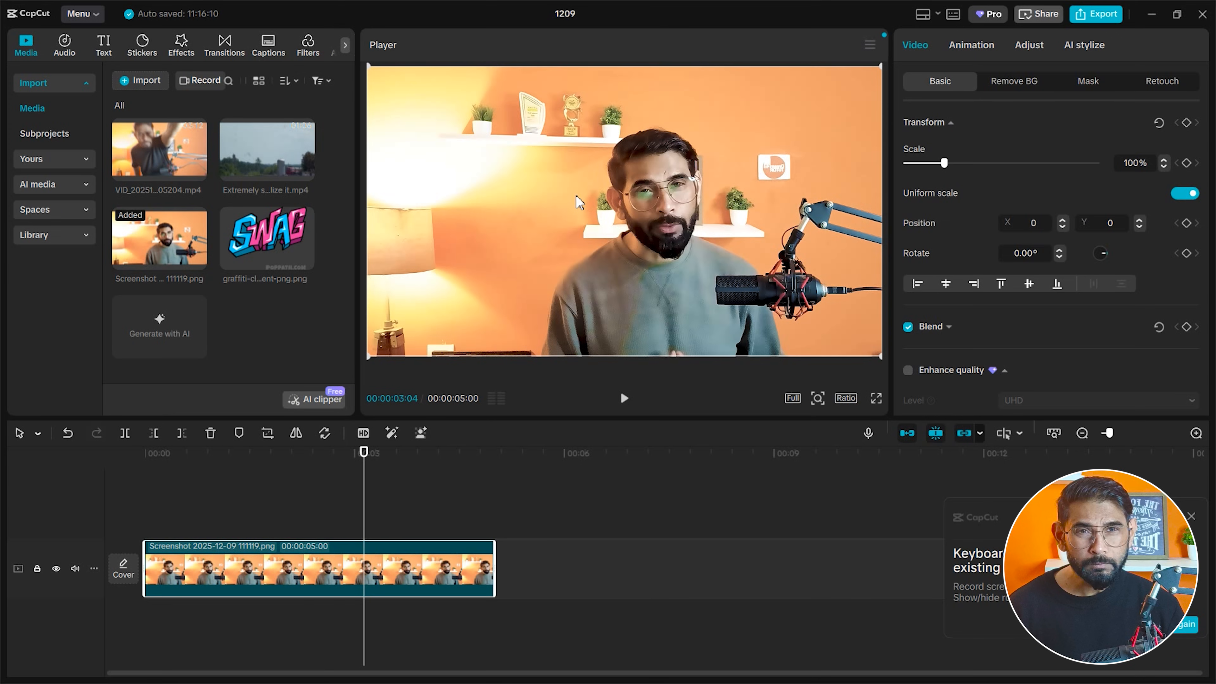
scroll(1053, 297, down, 3)
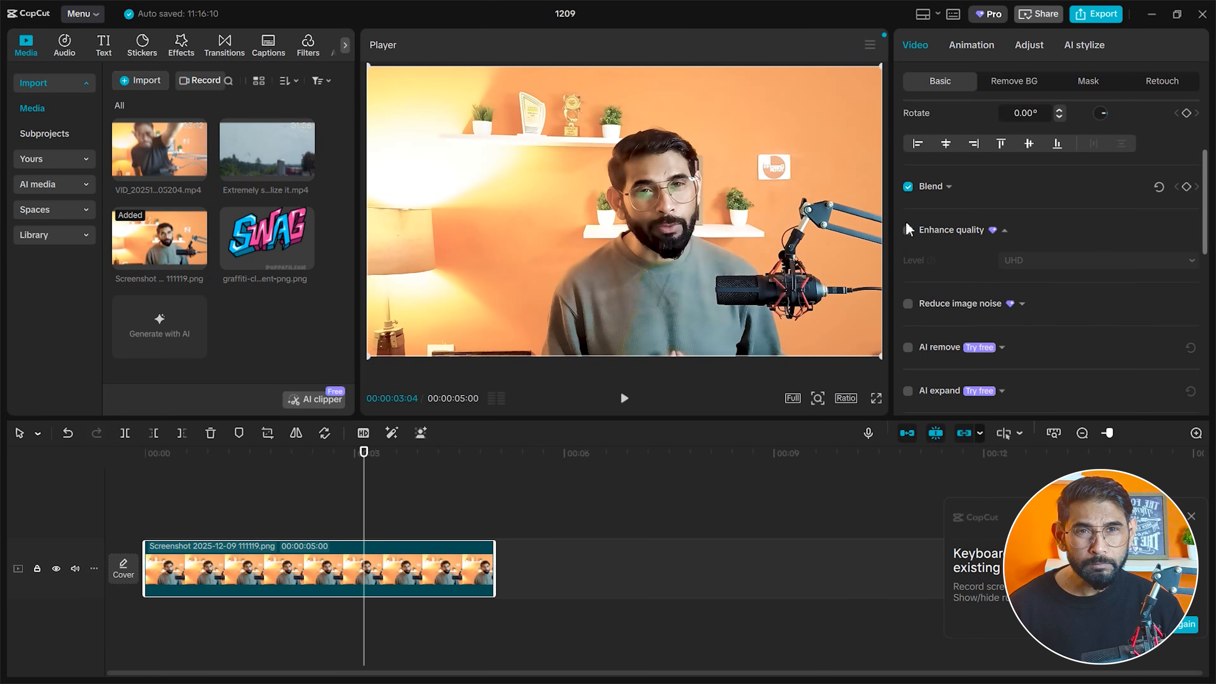
scroll(1006, 304, down, 3)
scroll(1010, 304, down, 3)
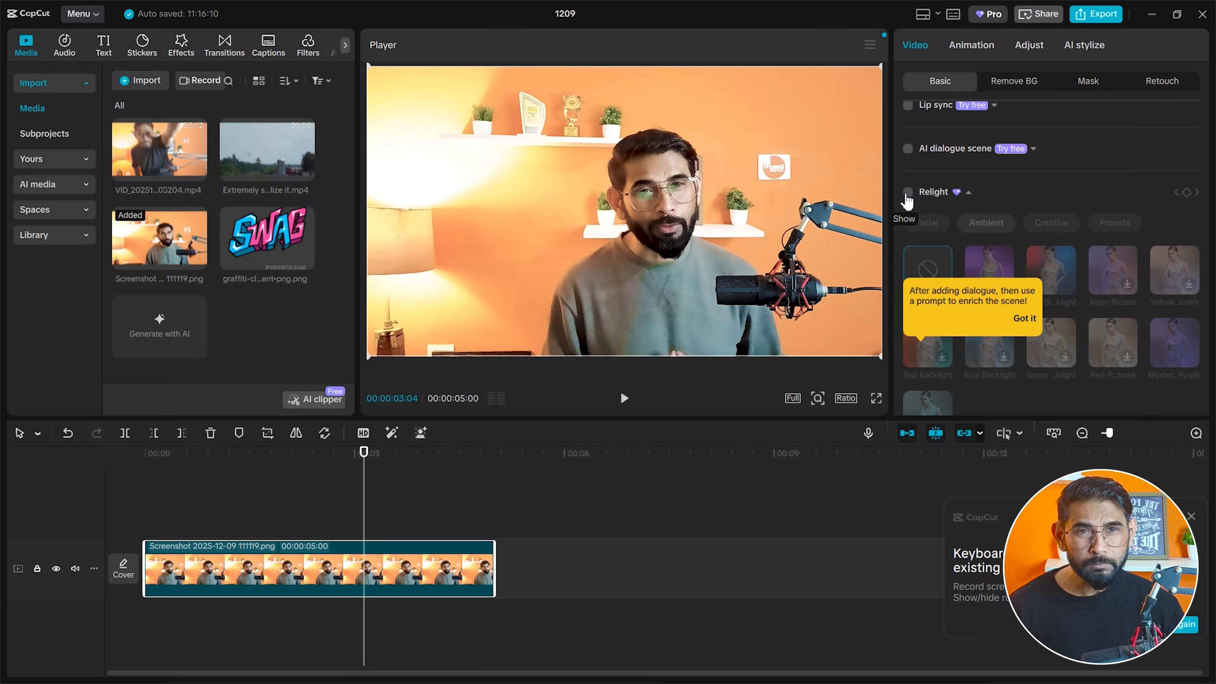
click(907, 193)
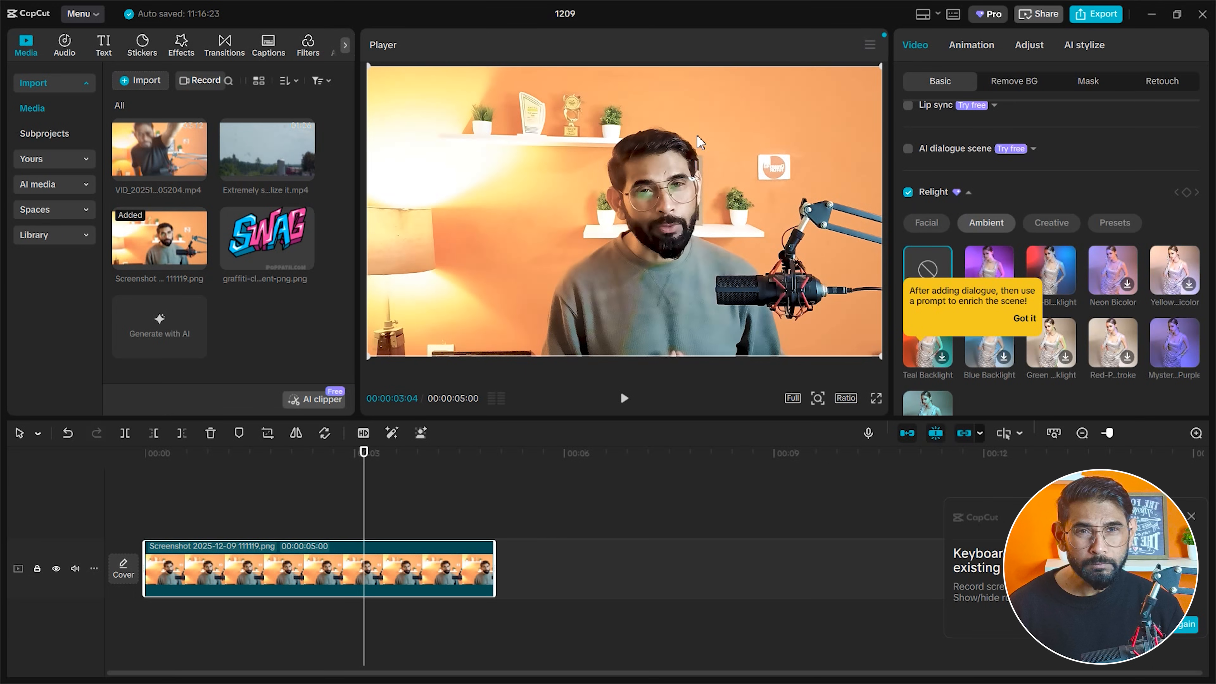
click(1061, 275)
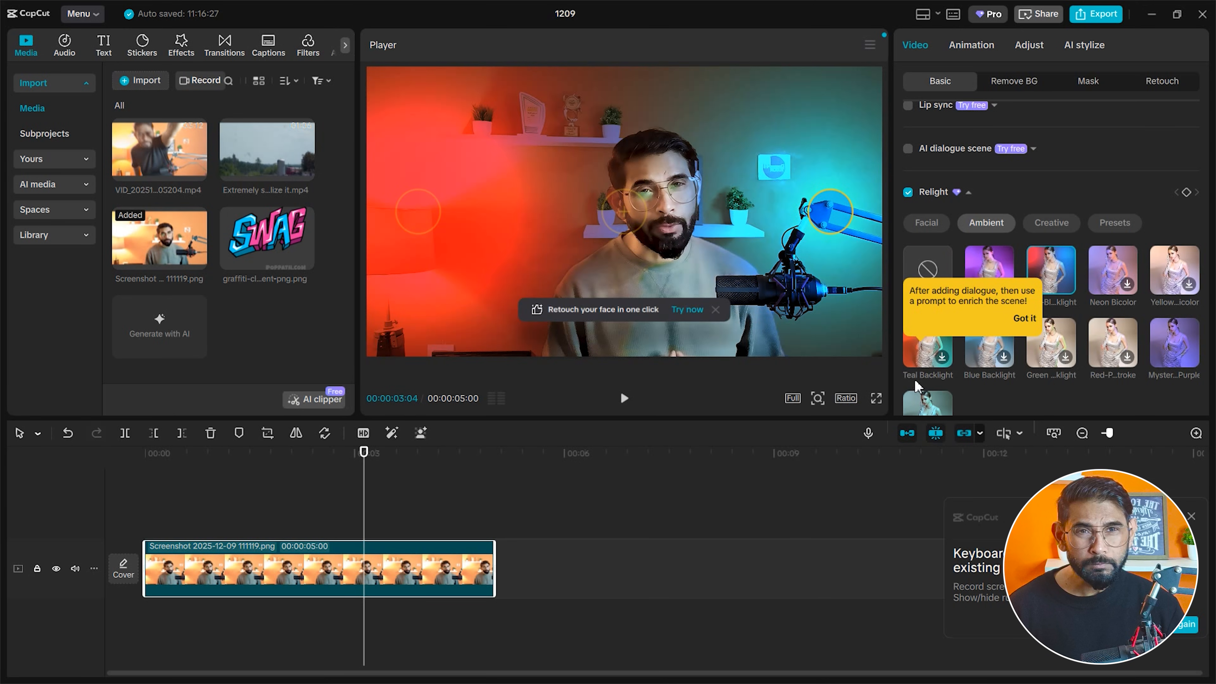
Try the warm-light and soft-light facial Relight presets, moving the soft light close beside the man's face.
click(926, 222)
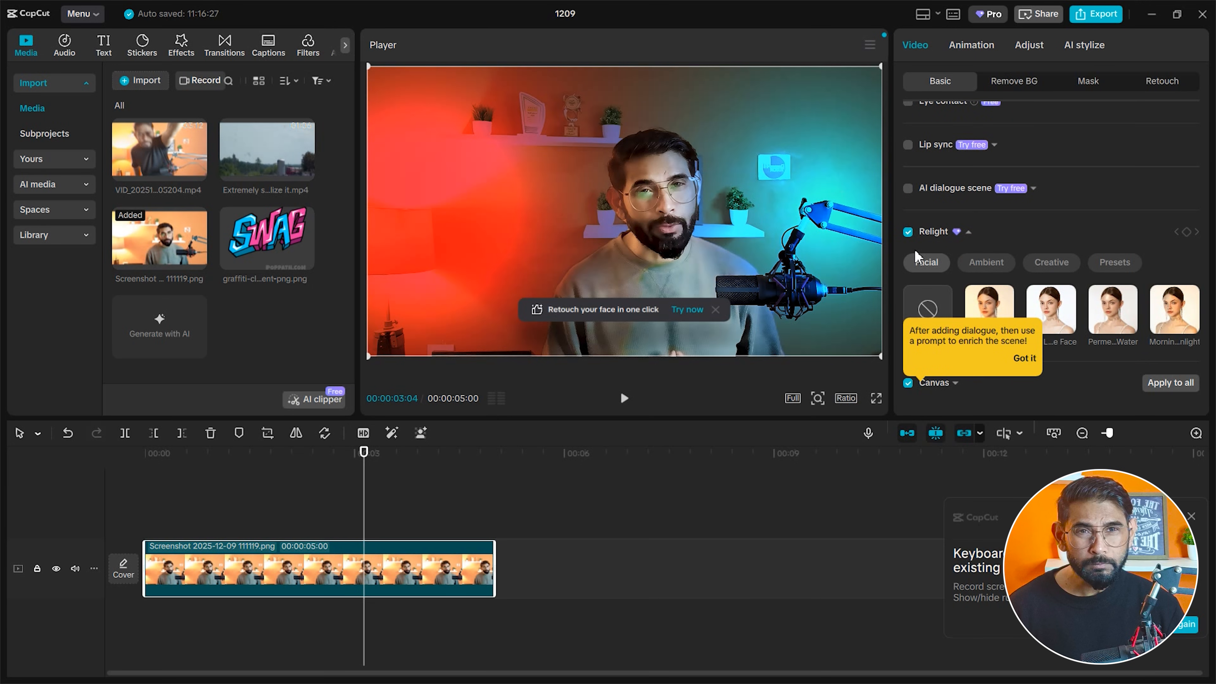
click(987, 303)
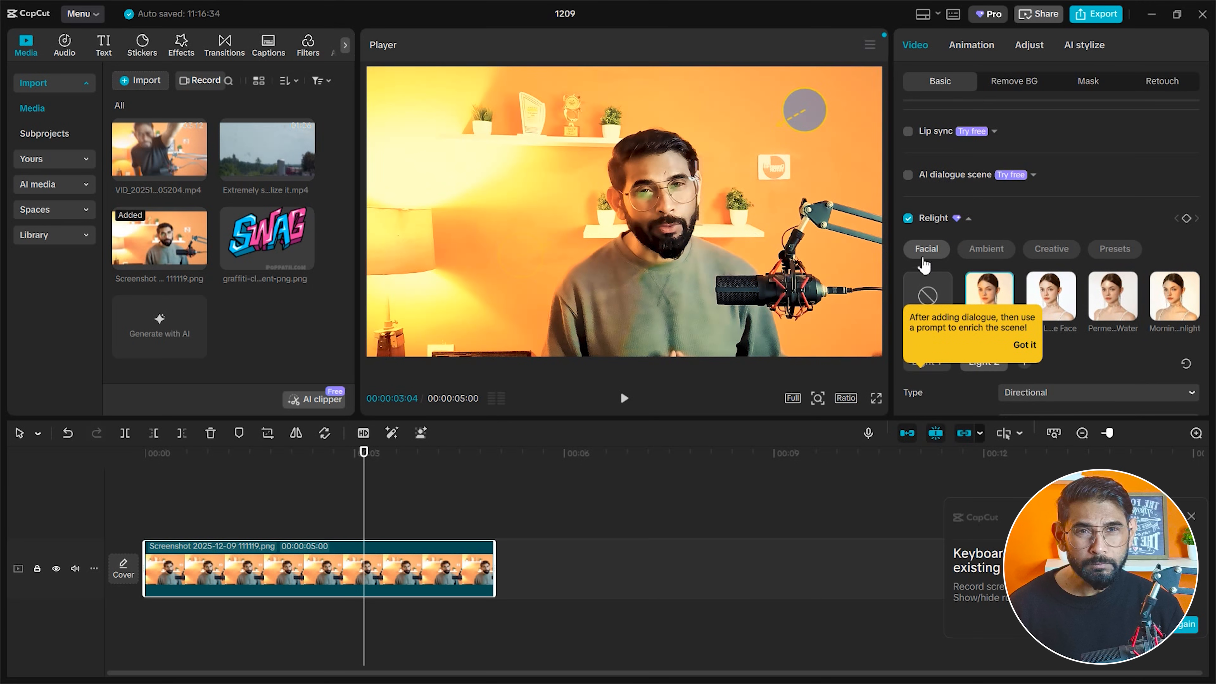
click(1058, 294)
drag(624, 214, 726, 246)
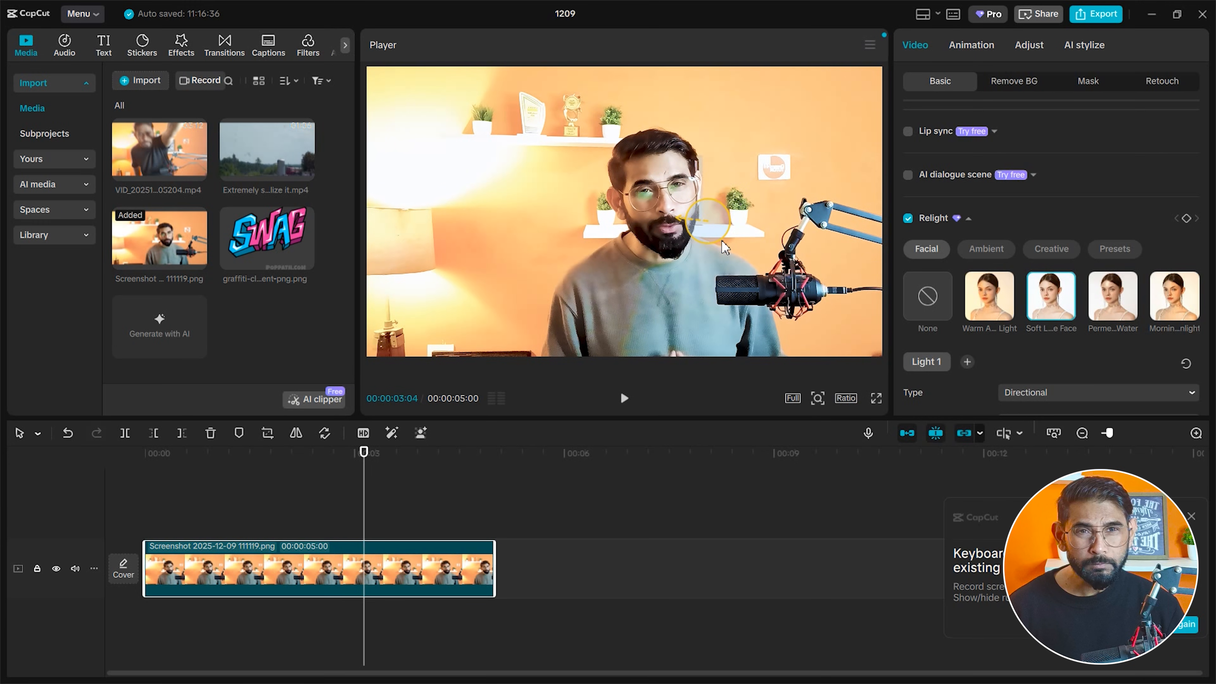
Try the water-light and morning-sunlight facial Relight presets, moving each light near the man's shoulder.
click(1111, 290)
drag(571, 148, 567, 291)
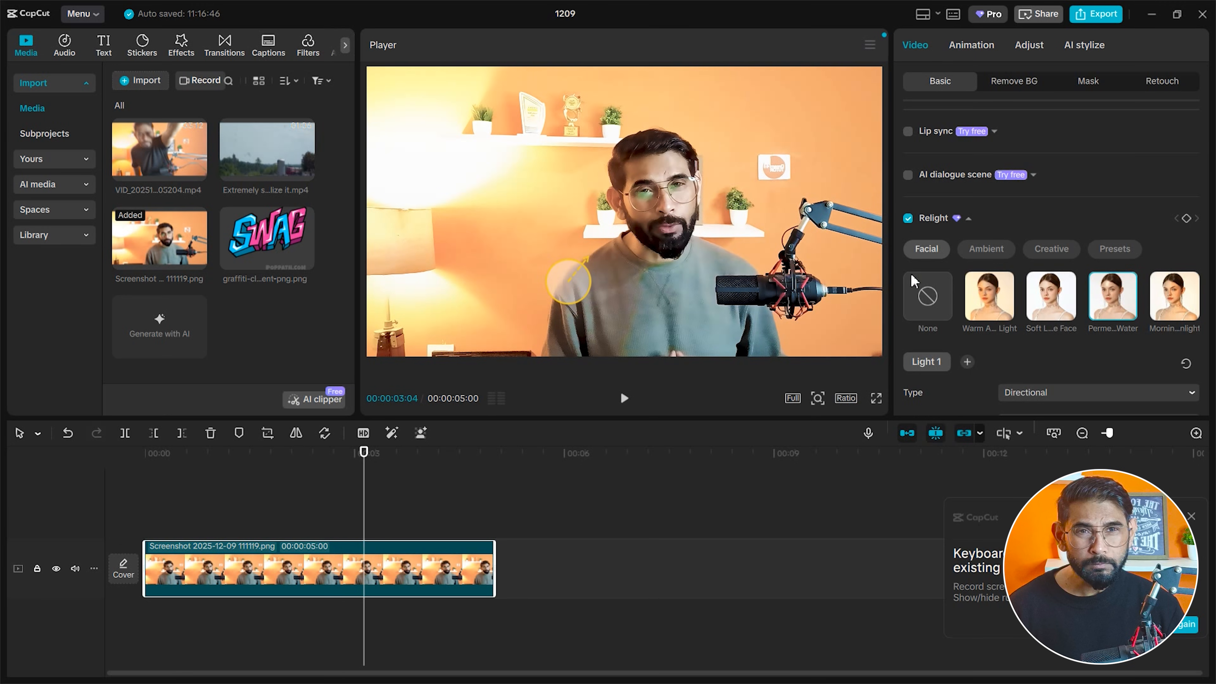
click(1169, 304)
drag(429, 290, 539, 292)
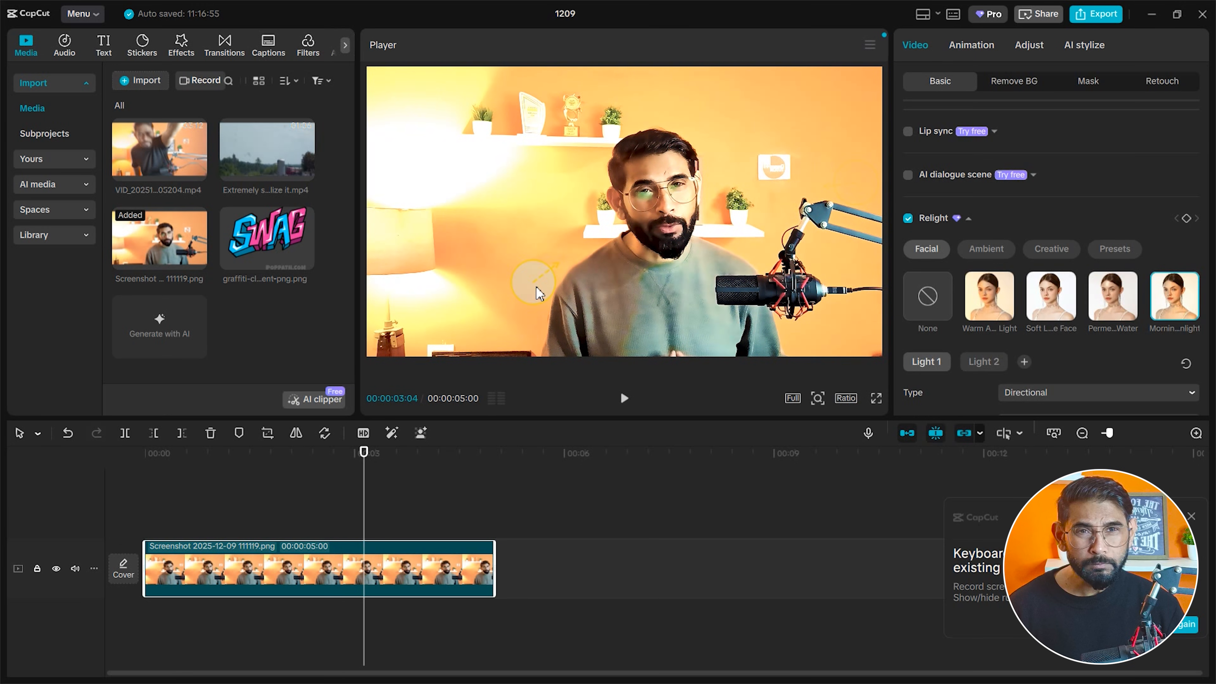
Apply the red-blue backlight ambient preset, placing the blue light above the microphone arm and the red light near the lamp's outer edge.
click(985, 249)
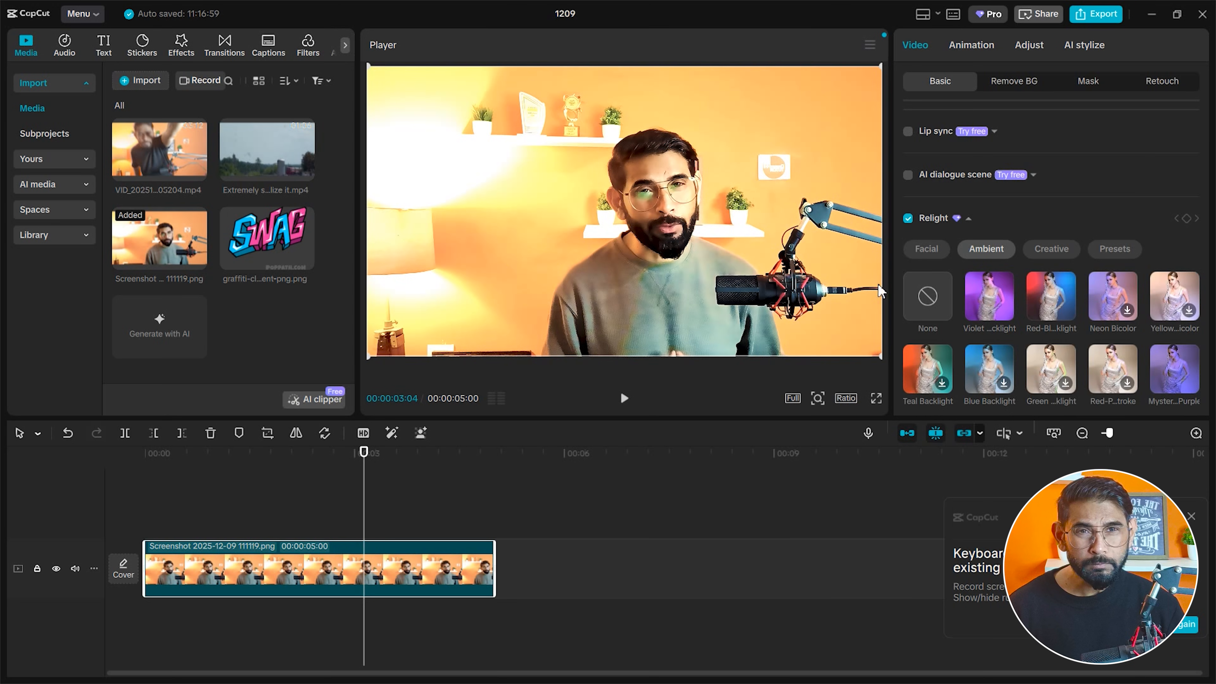
click(1044, 312)
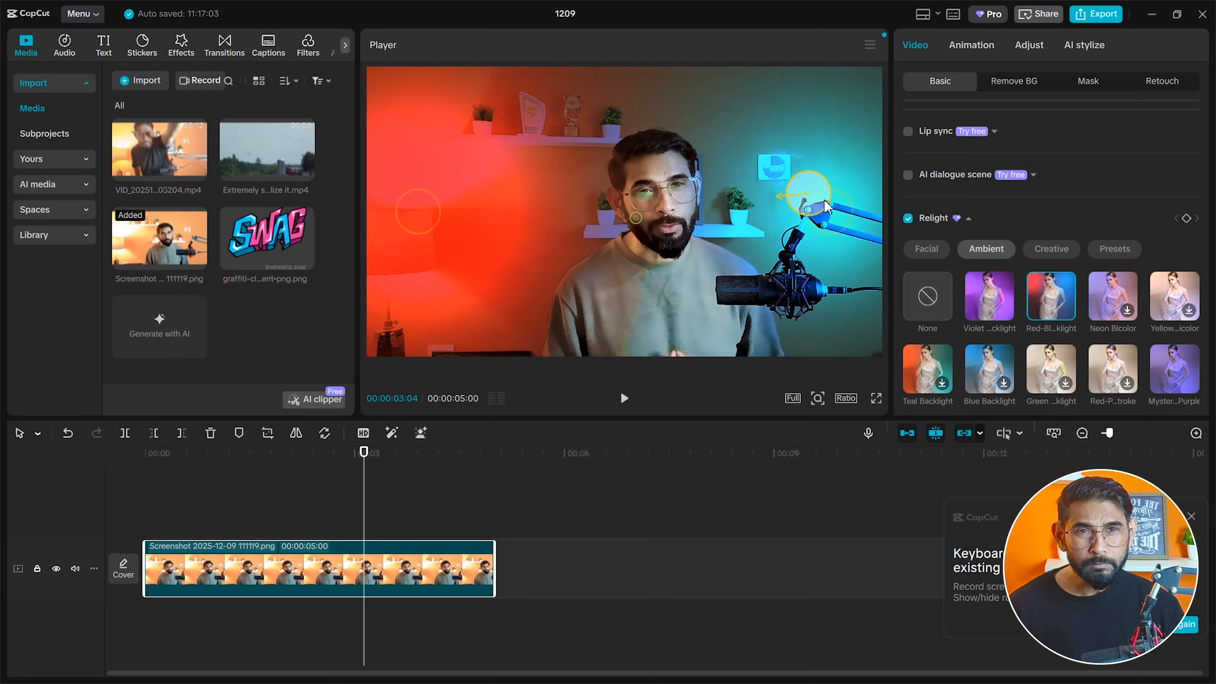
drag(440, 209, 380, 250)
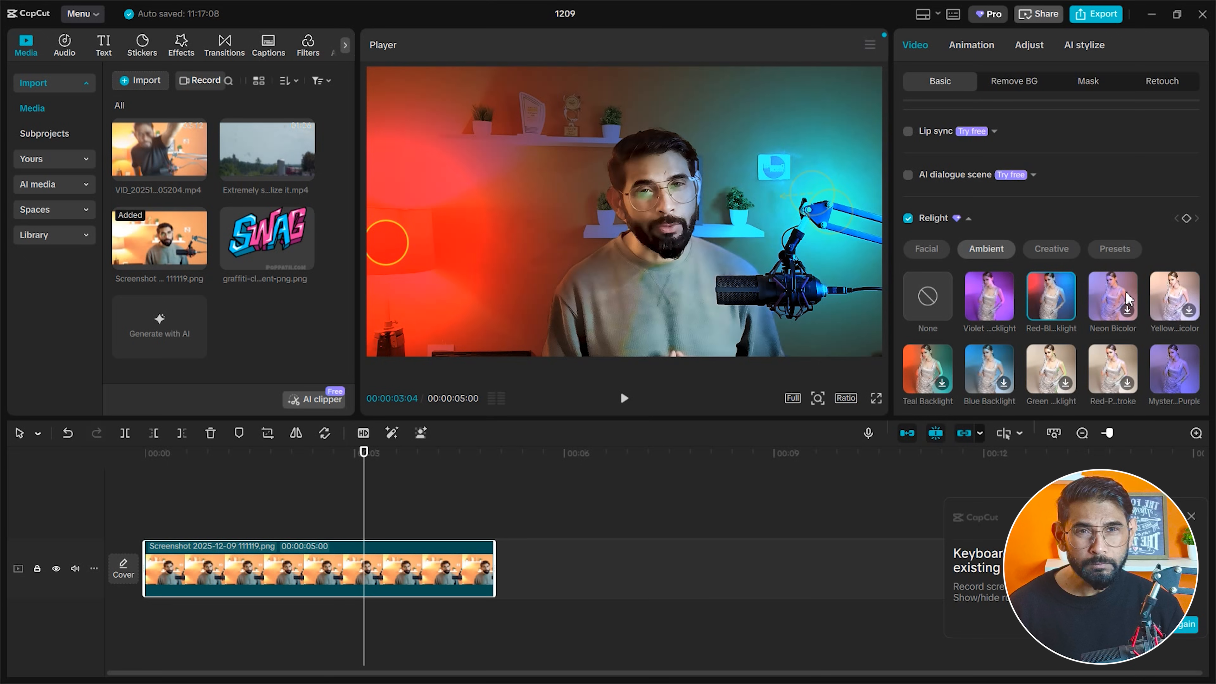
Try the violet backlight, yellow bicolor and mysterious purple ambient presets, then return to the red-blue backlight.
click(1009, 309)
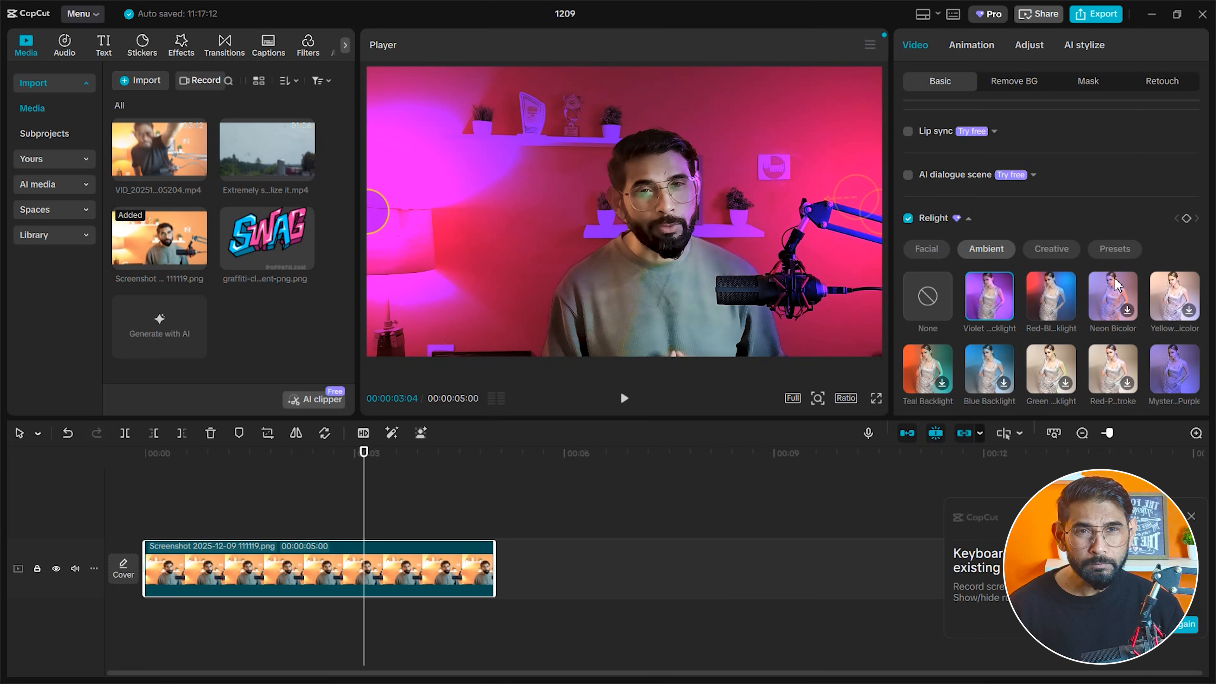
click(1154, 293)
scroll(1077, 278, down, 2)
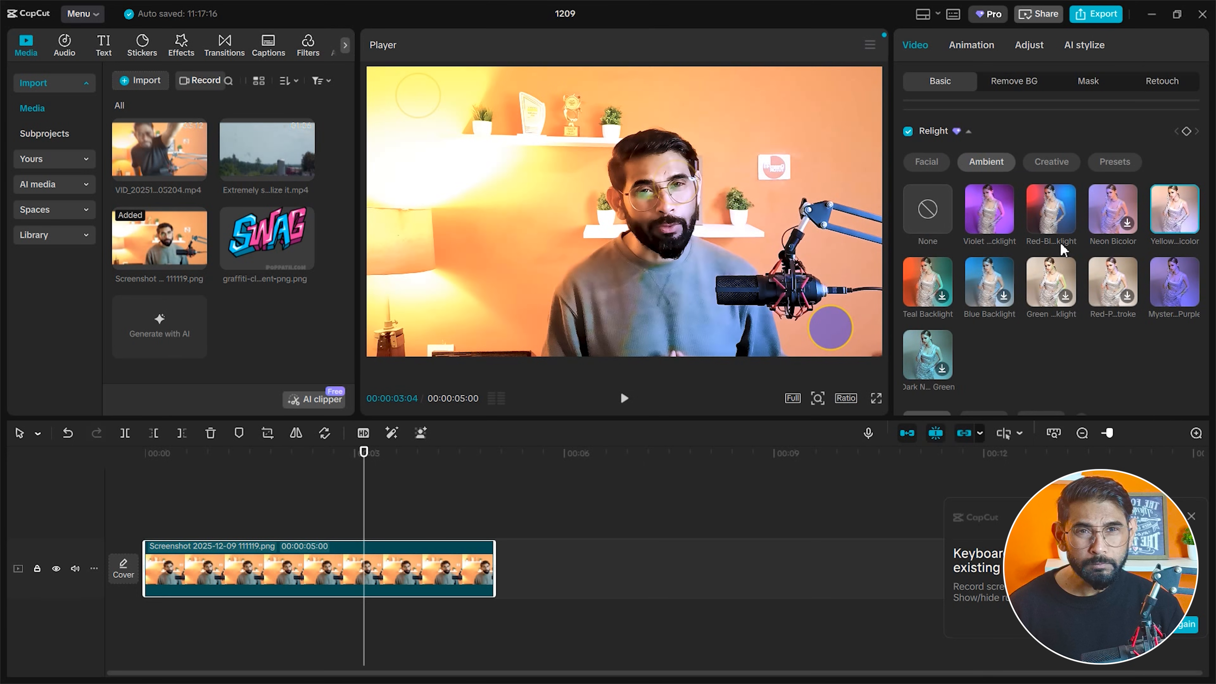
click(1178, 292)
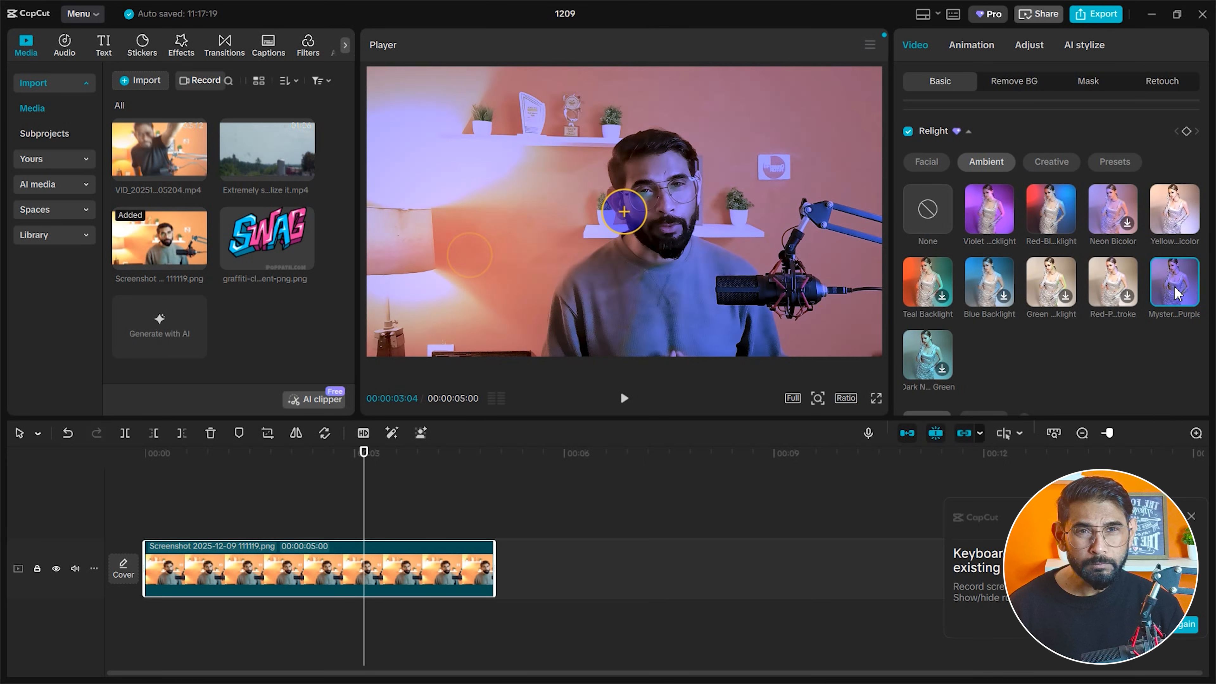
scroll(1024, 298, up, 2)
click(1039, 330)
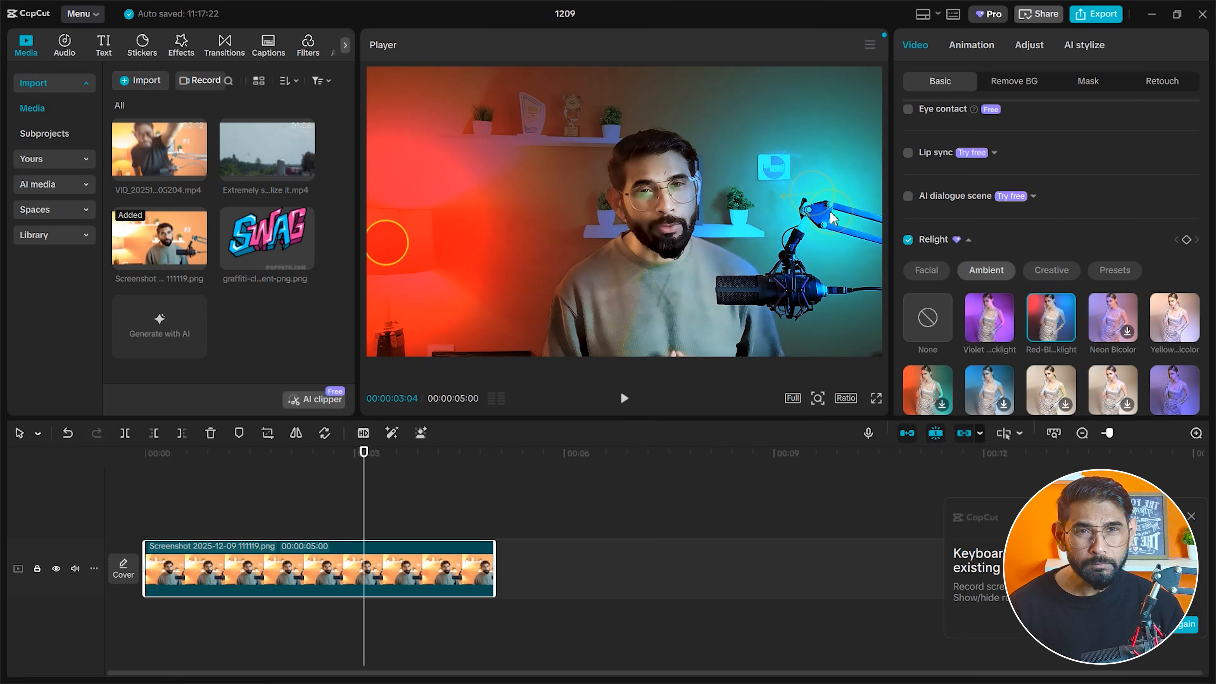
Turn off Relight on the portrait image clip.
click(908, 240)
scroll(1045, 263, down, 5)
scroll(1045, 267, down, 3)
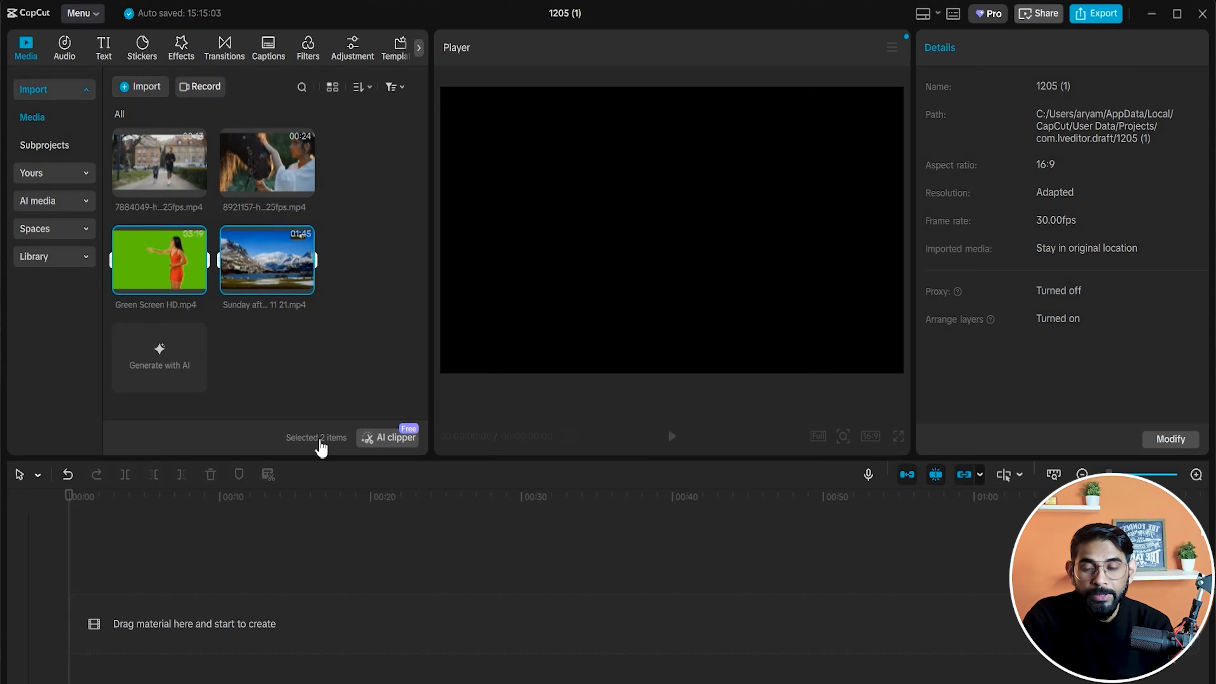
Add the Sunday afternoon forecast video to the timeline, remove everything before 00:00:12:17 and play the new opening.
drag(307, 310, 153, 613)
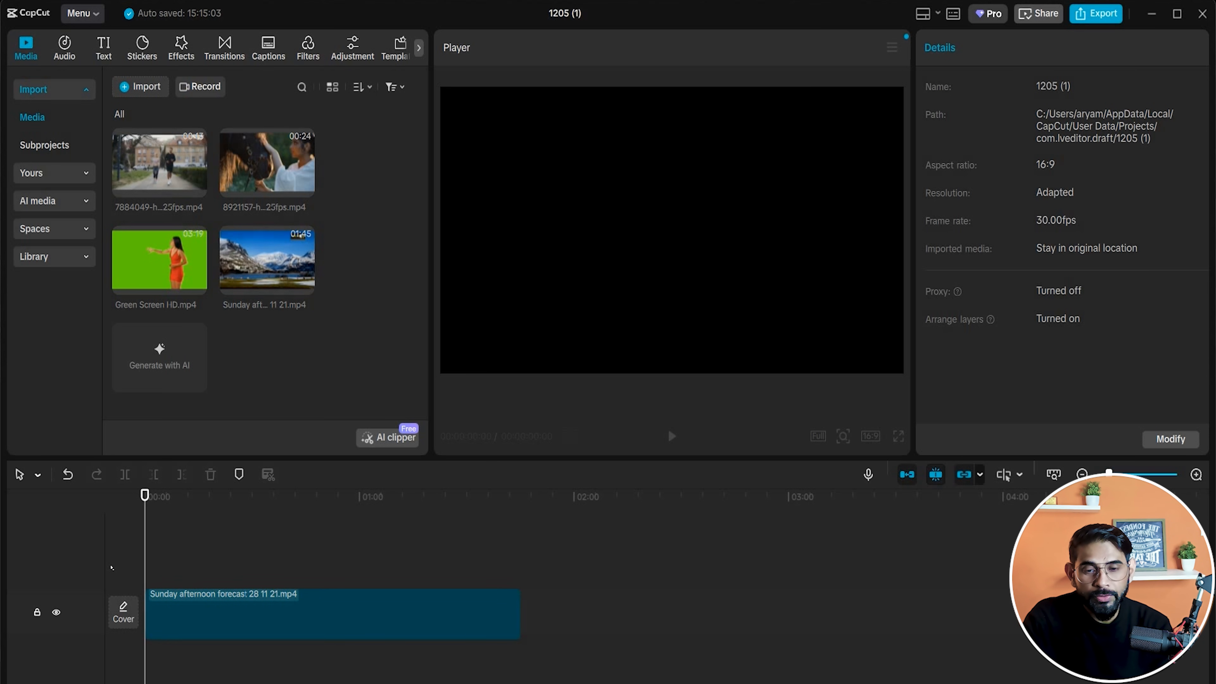
click(233, 604)
drag(145, 496, 186, 506)
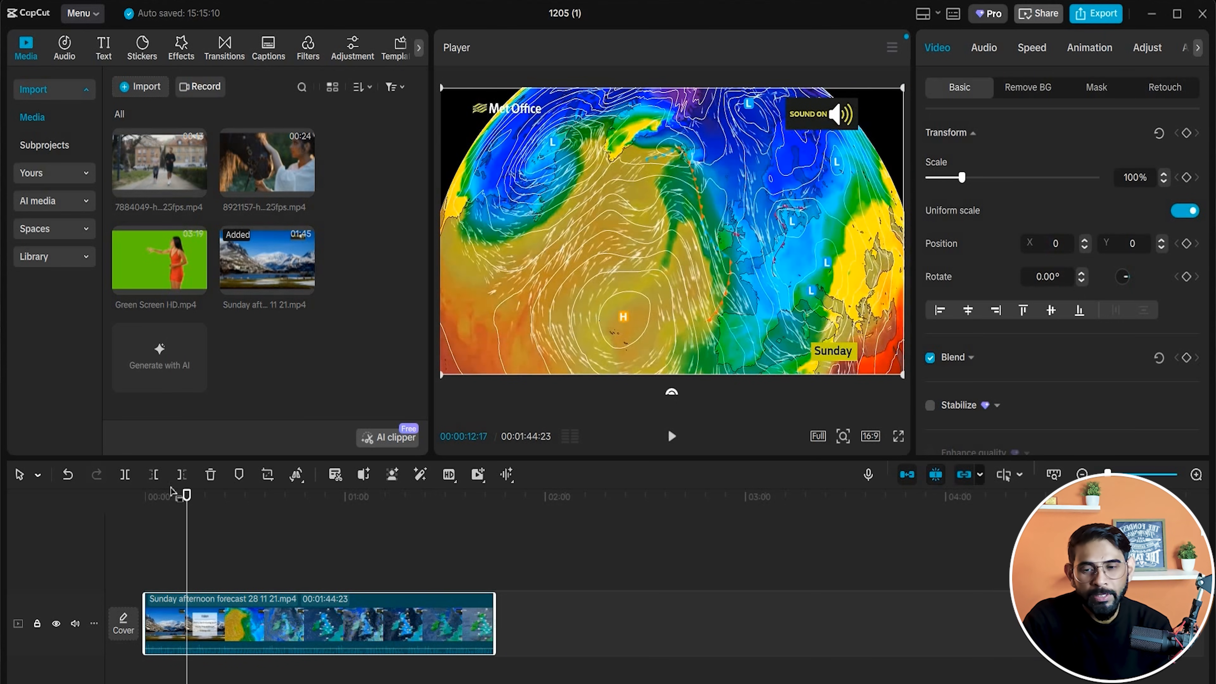
click(124, 474)
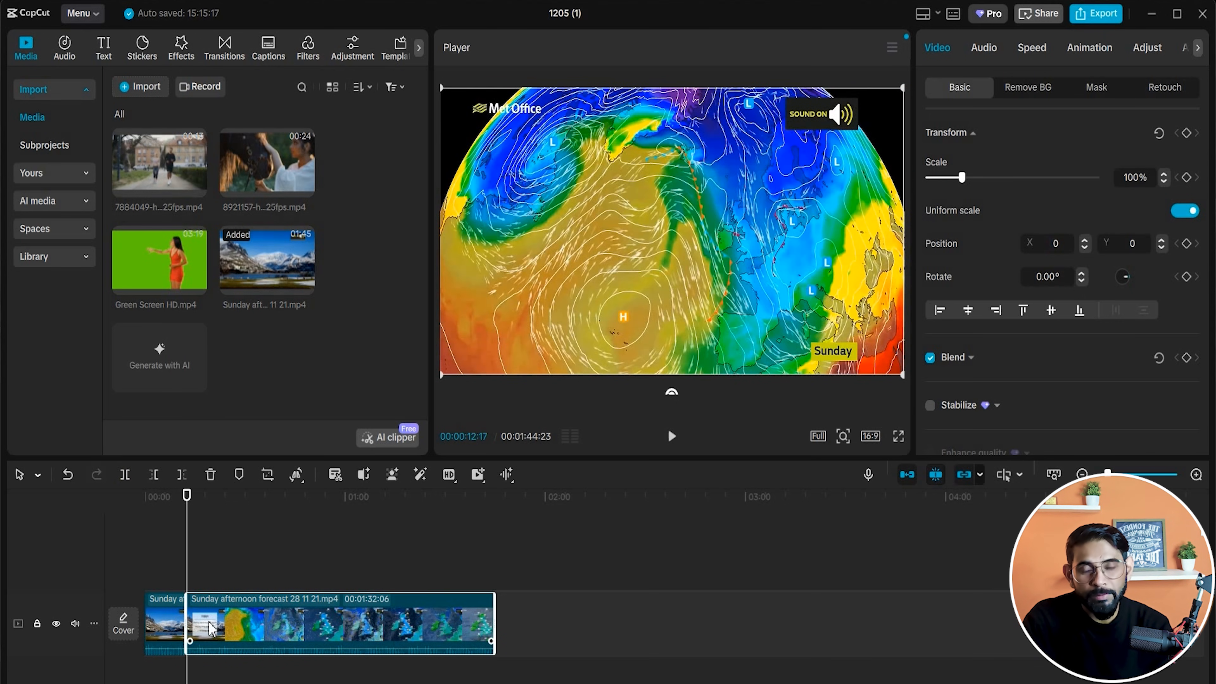
key(ctrl+z)
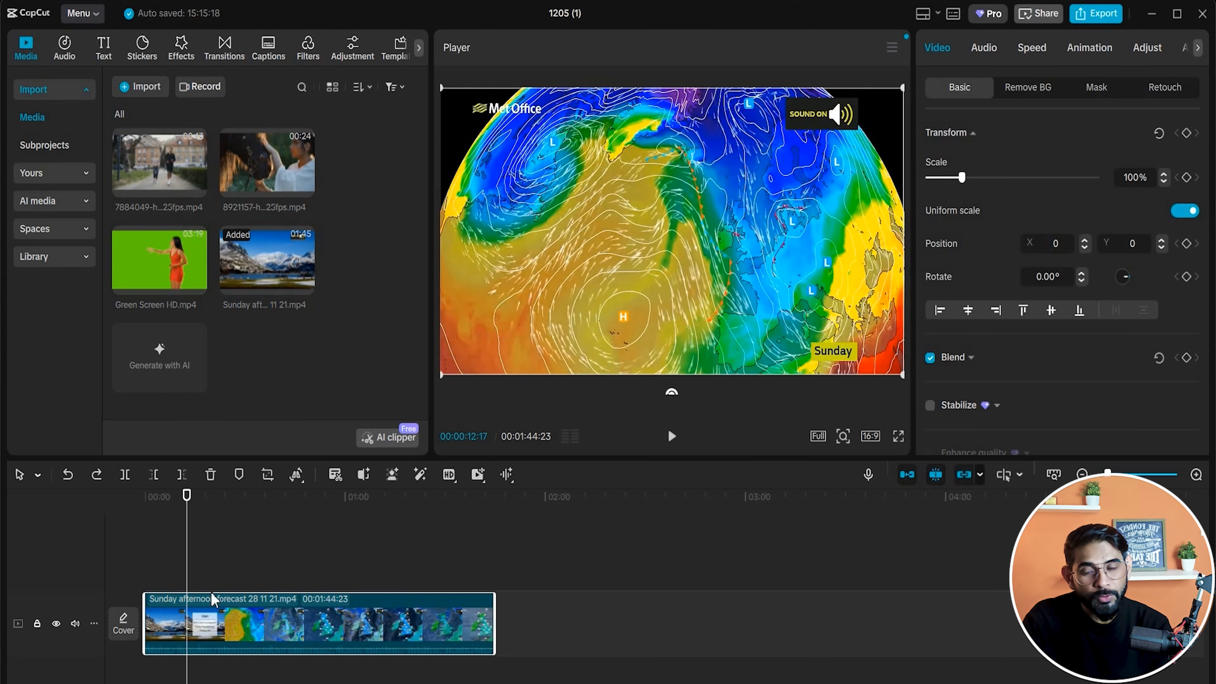
click(154, 475)
key(space)
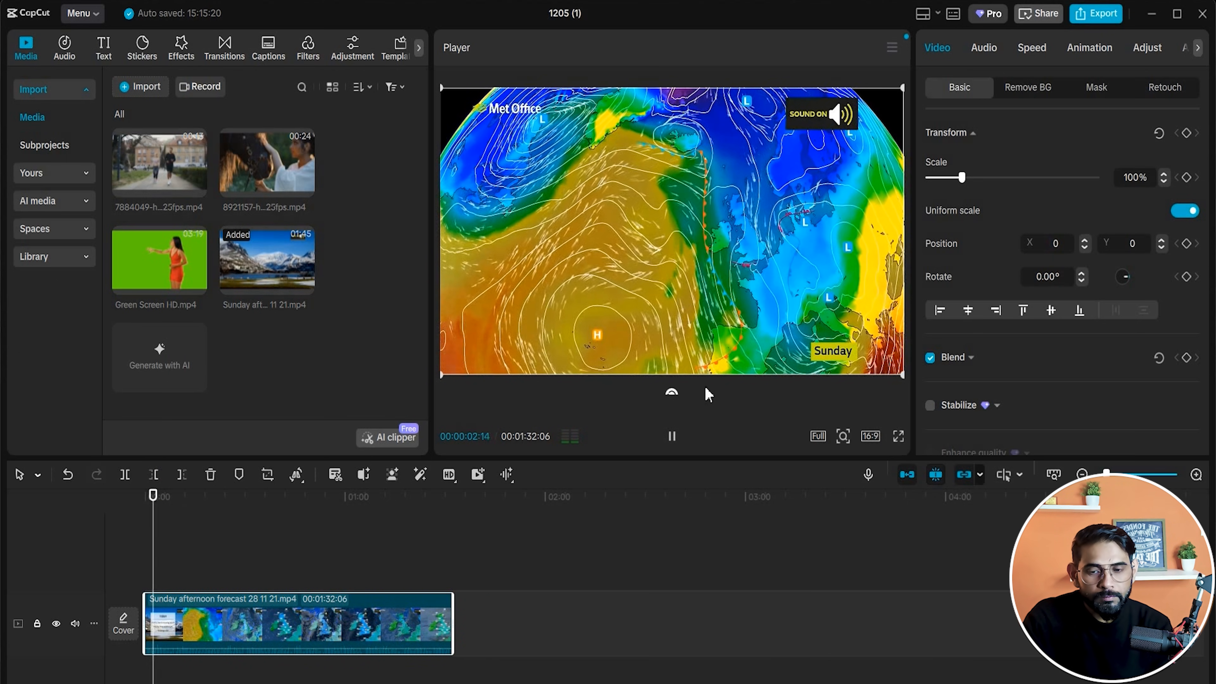
key(space)
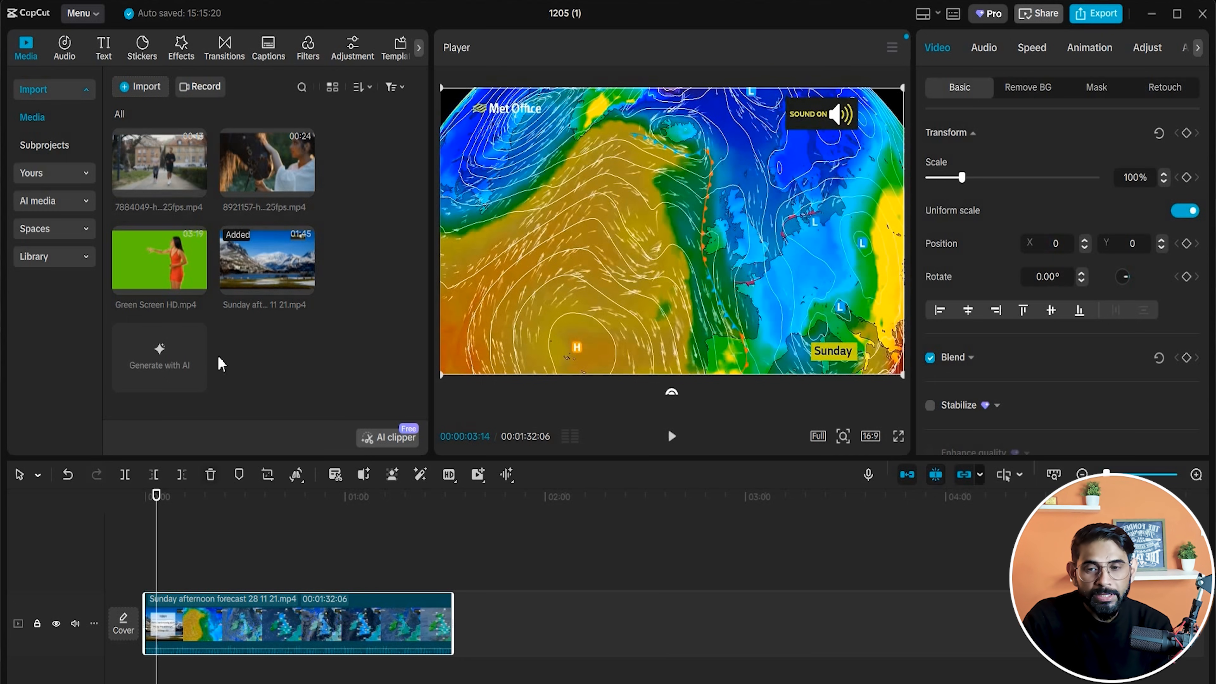
Place Green Screen HD.mp4 on the track above the forecast and trim both clips to end at 00:00:19:01.
drag(194, 283, 110, 513)
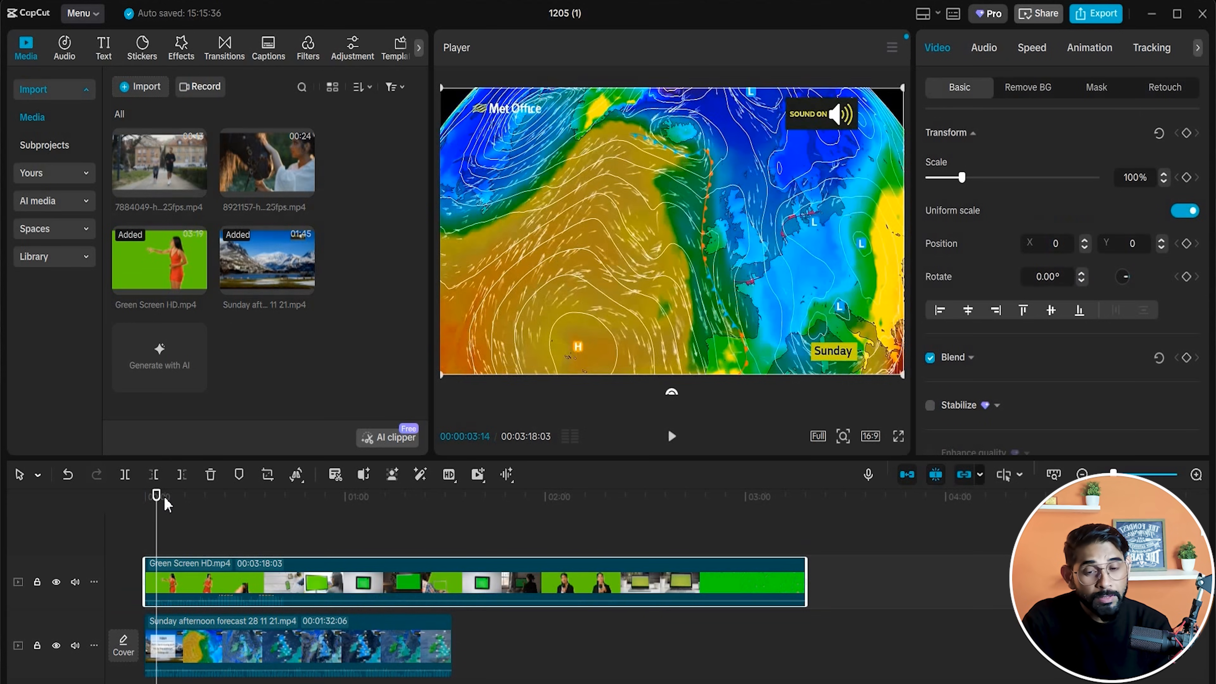
drag(158, 497, 320, 496)
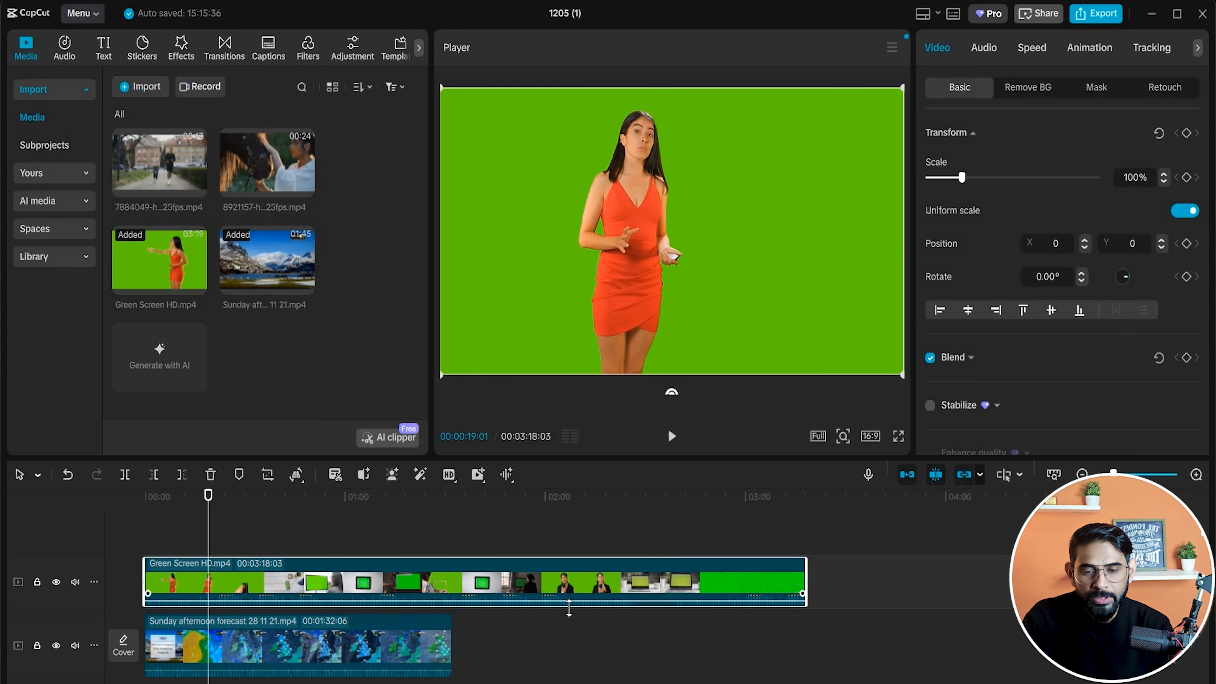
click(181, 474)
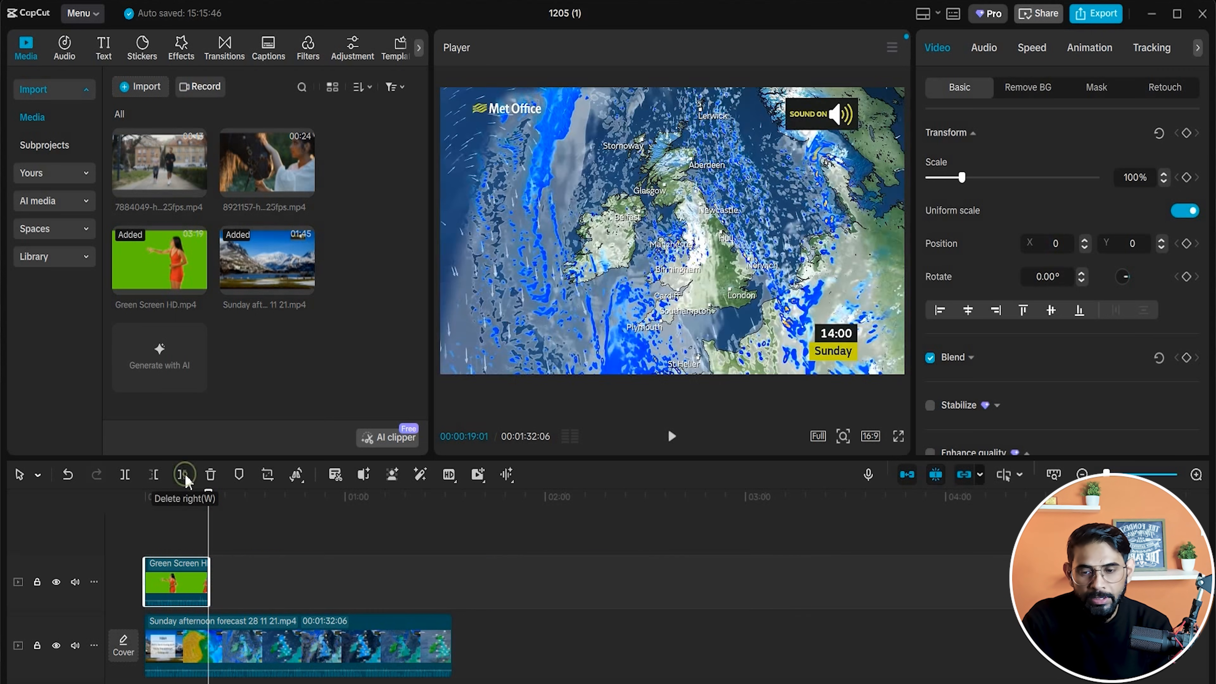
click(218, 659)
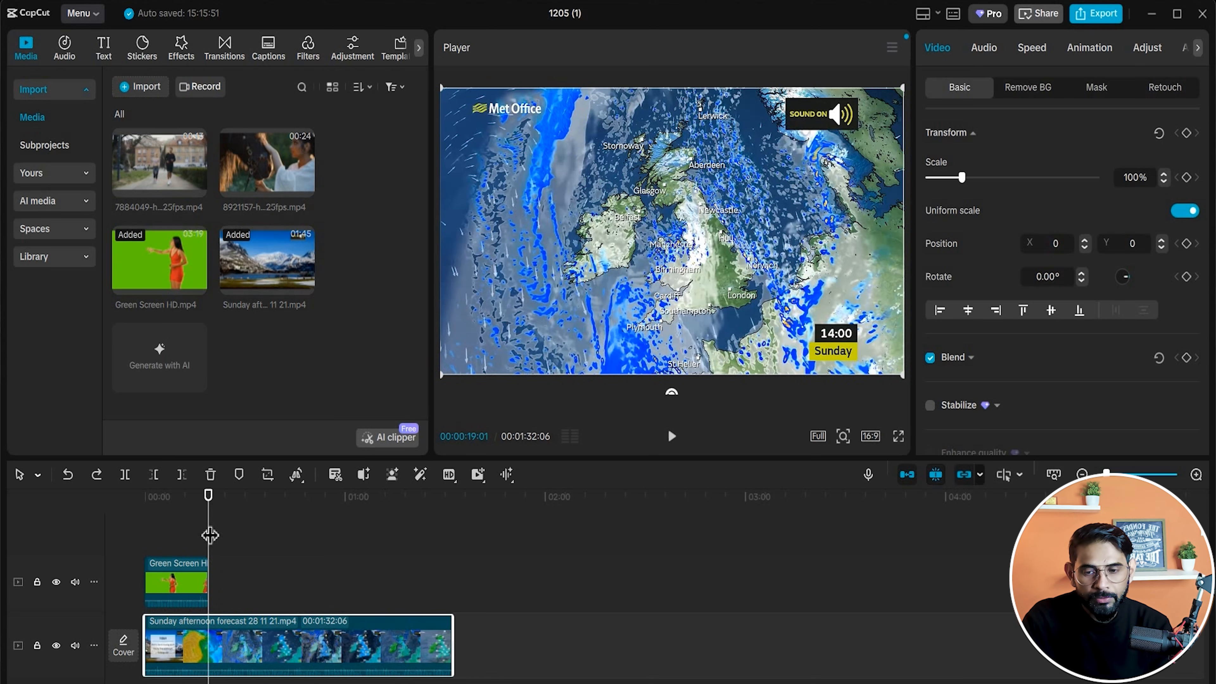
click(182, 474)
Apply a chroma key to the green screen clip, picking the green backdrop beside the woman as the key color.
drag(211, 519, 179, 517)
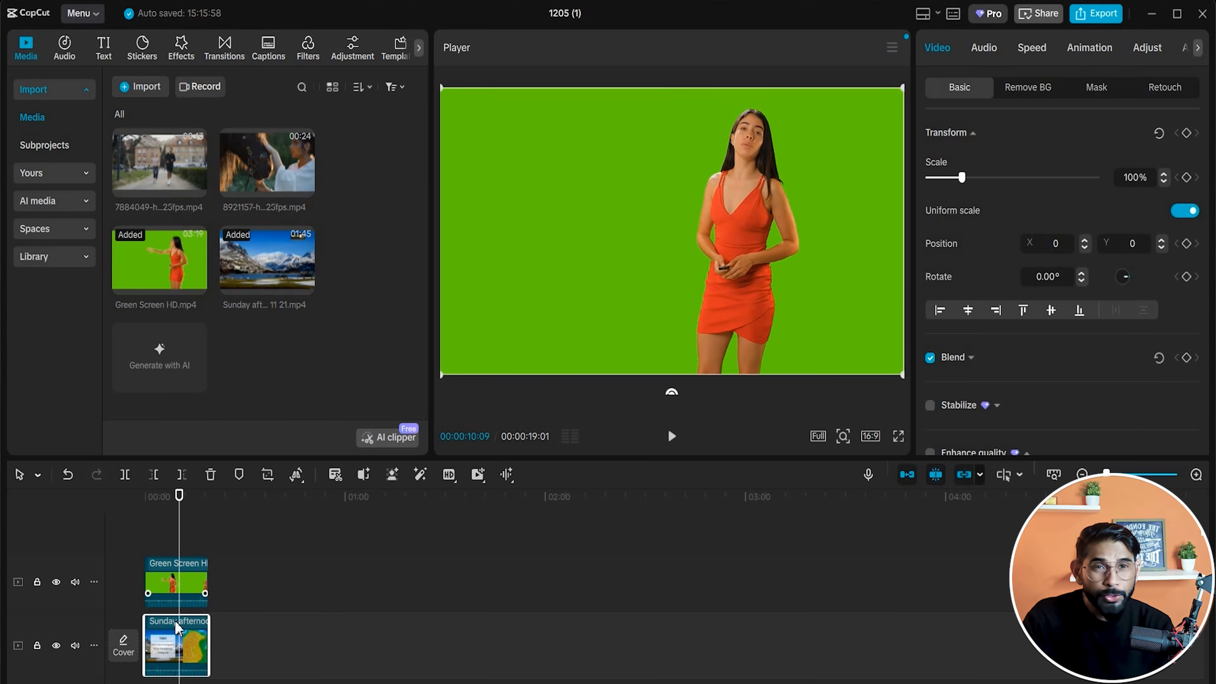
click(176, 596)
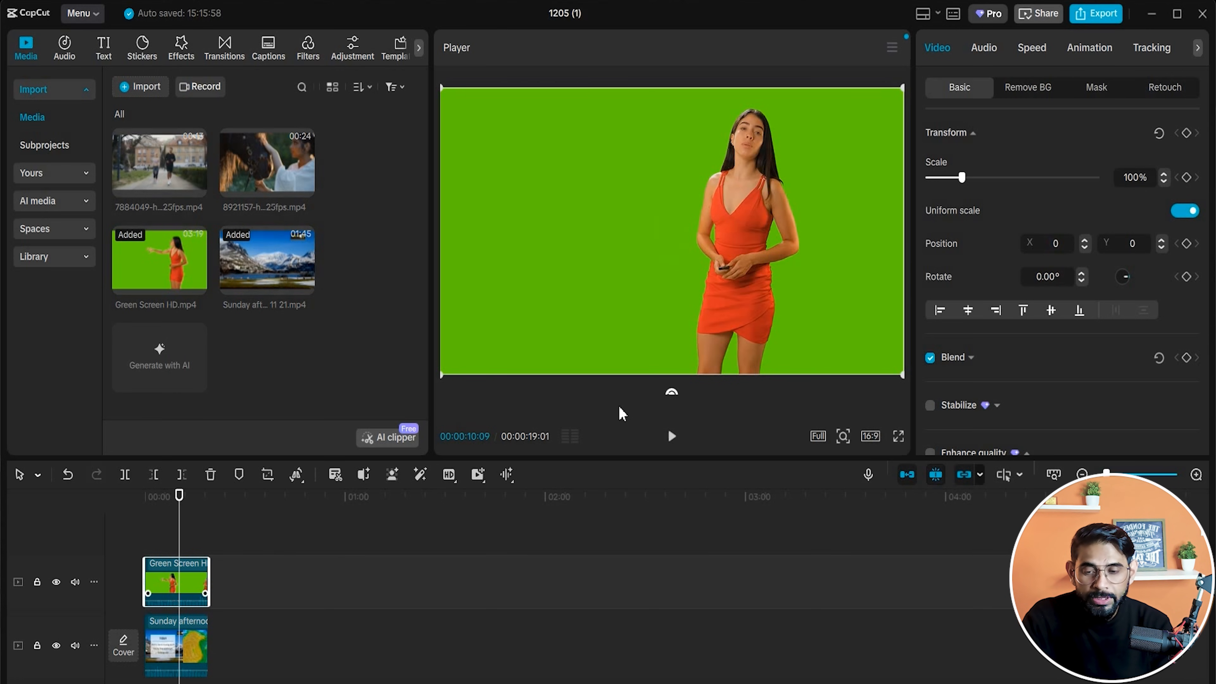
click(1023, 100)
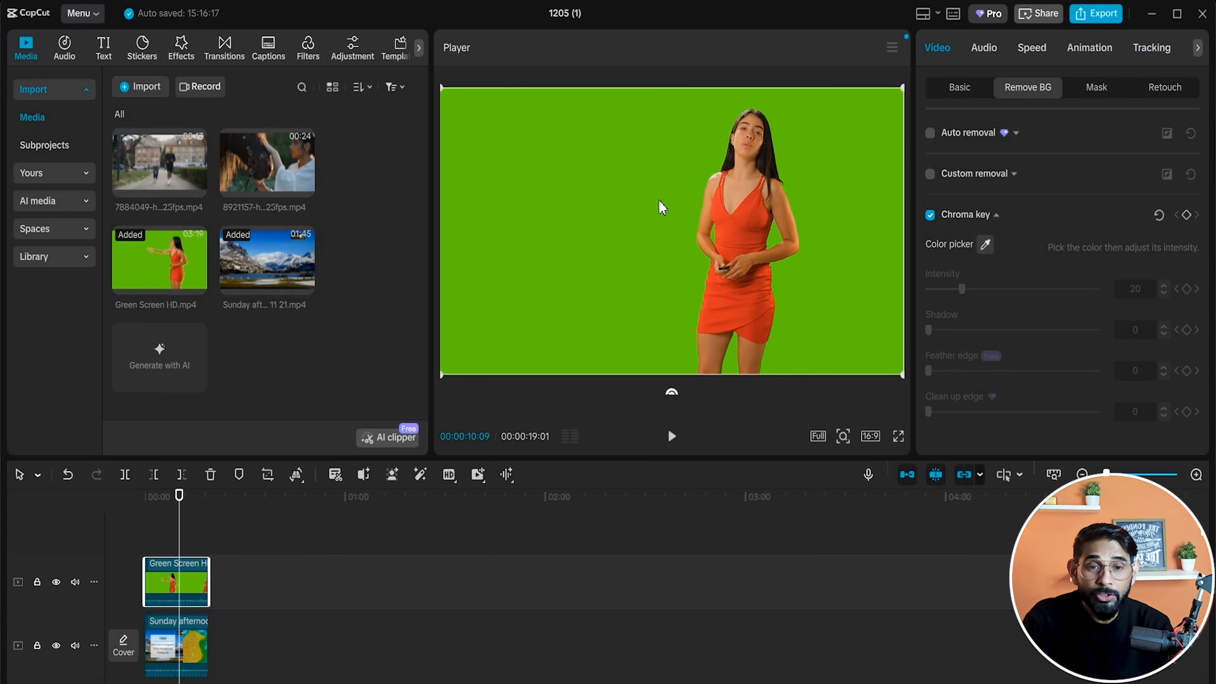
click(985, 245)
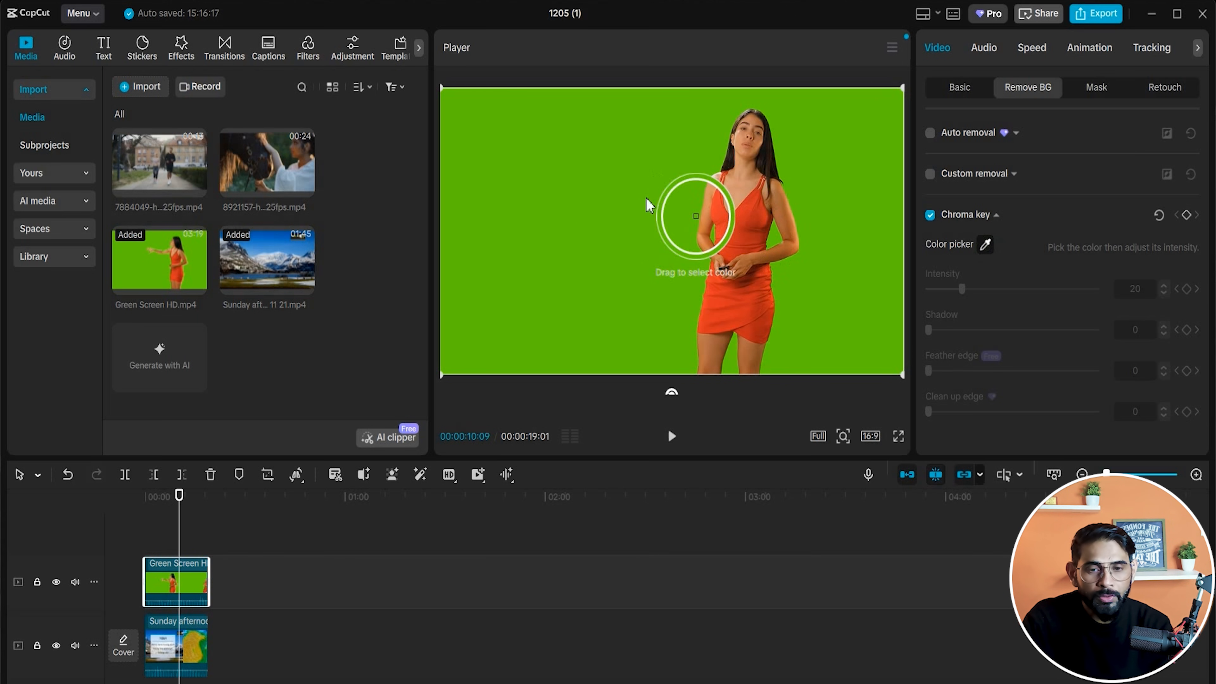
click(561, 201)
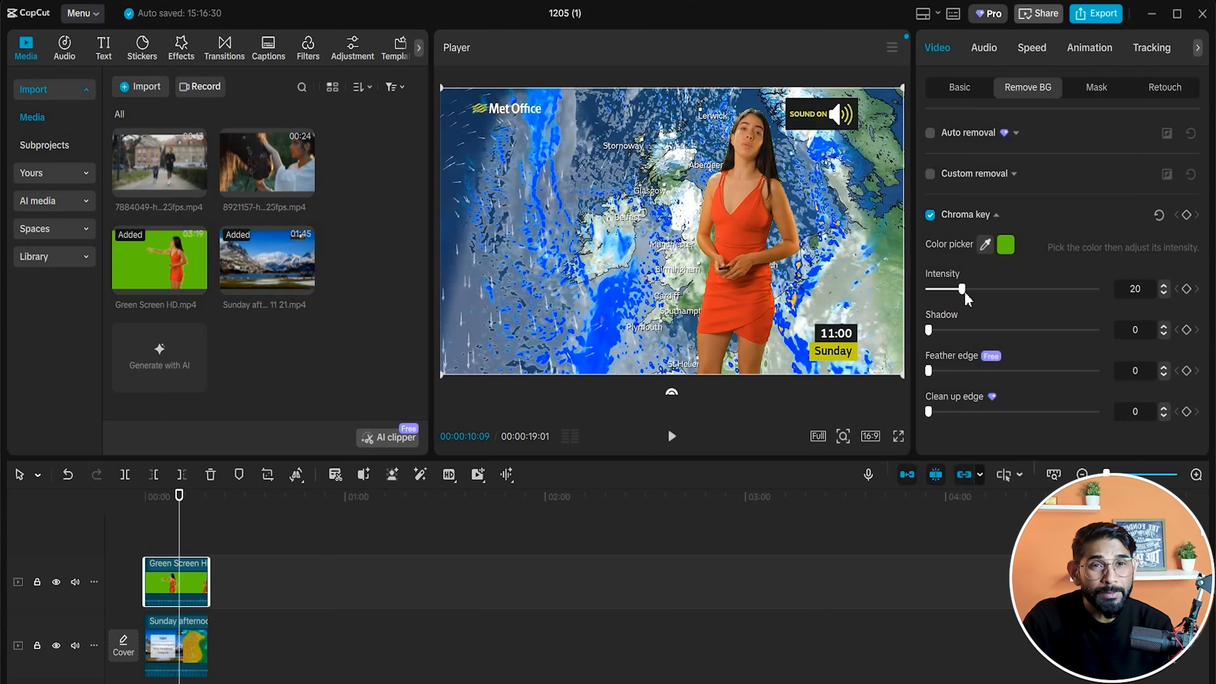
Set the chroma key intensity to 23 and the edge clean-up to 2, and play the composite to check it.
mouse_move(962, 293)
mouse_down()
mouse_move(926, 298)
mouse_move(984, 297)
mouse_move(942, 297)
mouse_move(957, 303)
mouse_up()
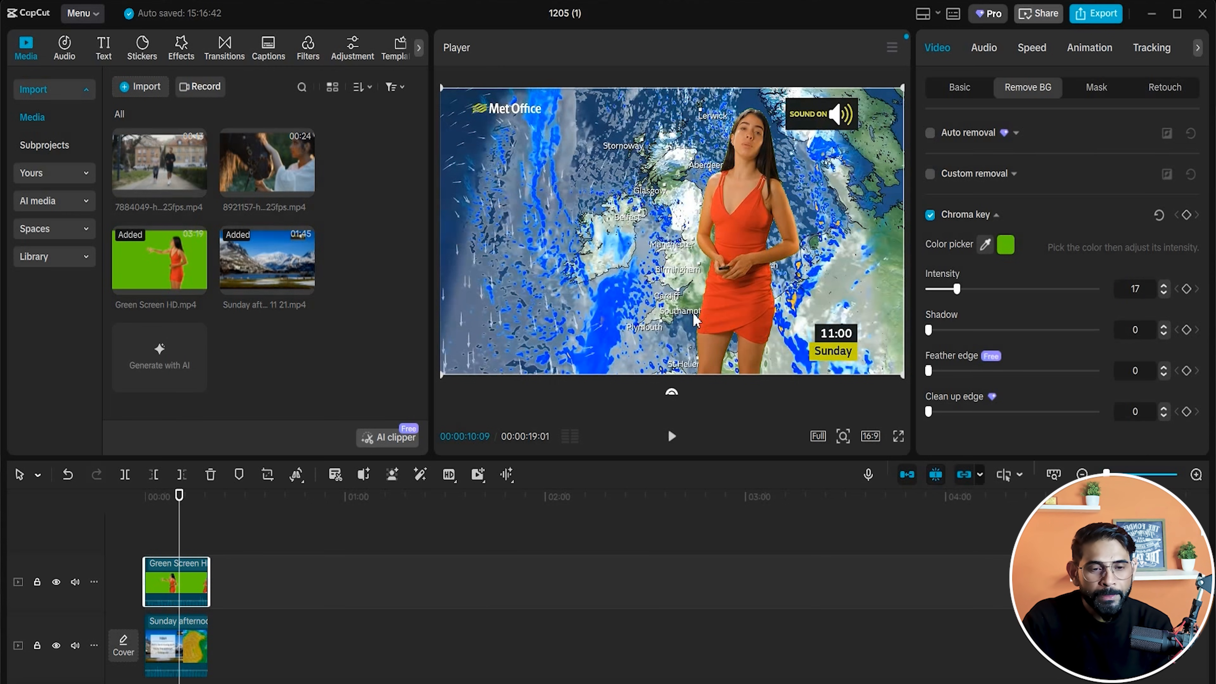
mouse_move(961, 293)
mouse_down()
mouse_move(980, 293)
mouse_move(967, 290)
mouse_up()
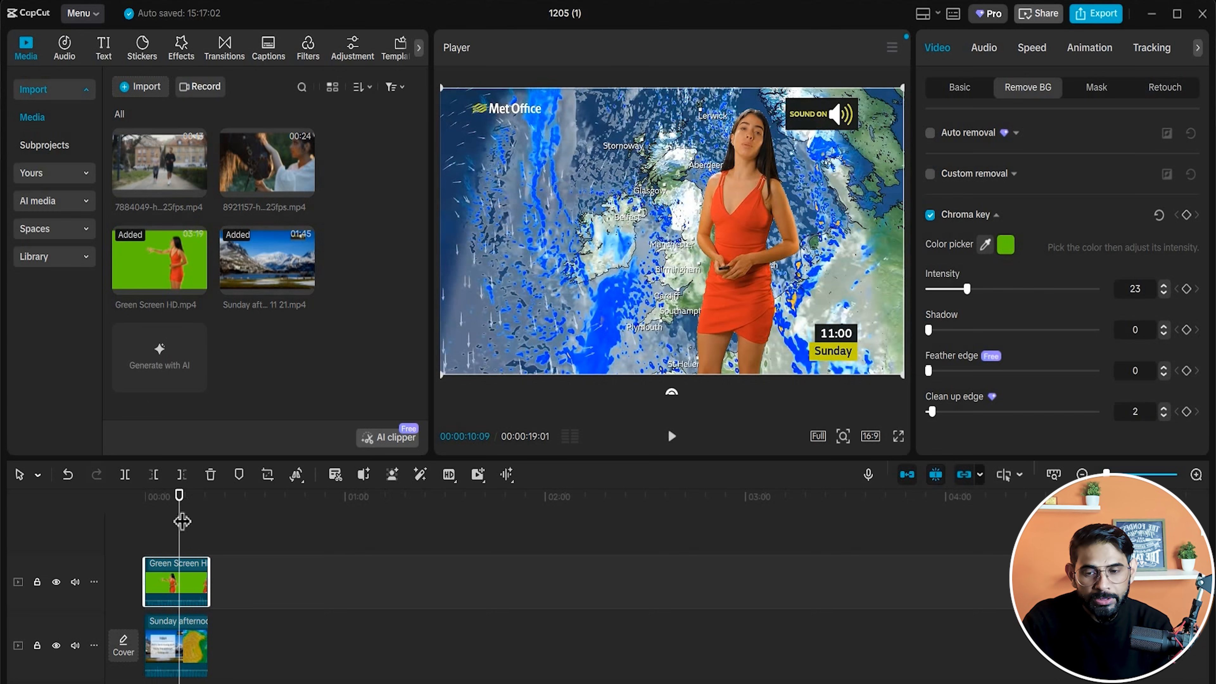
click(147, 533)
key(space)
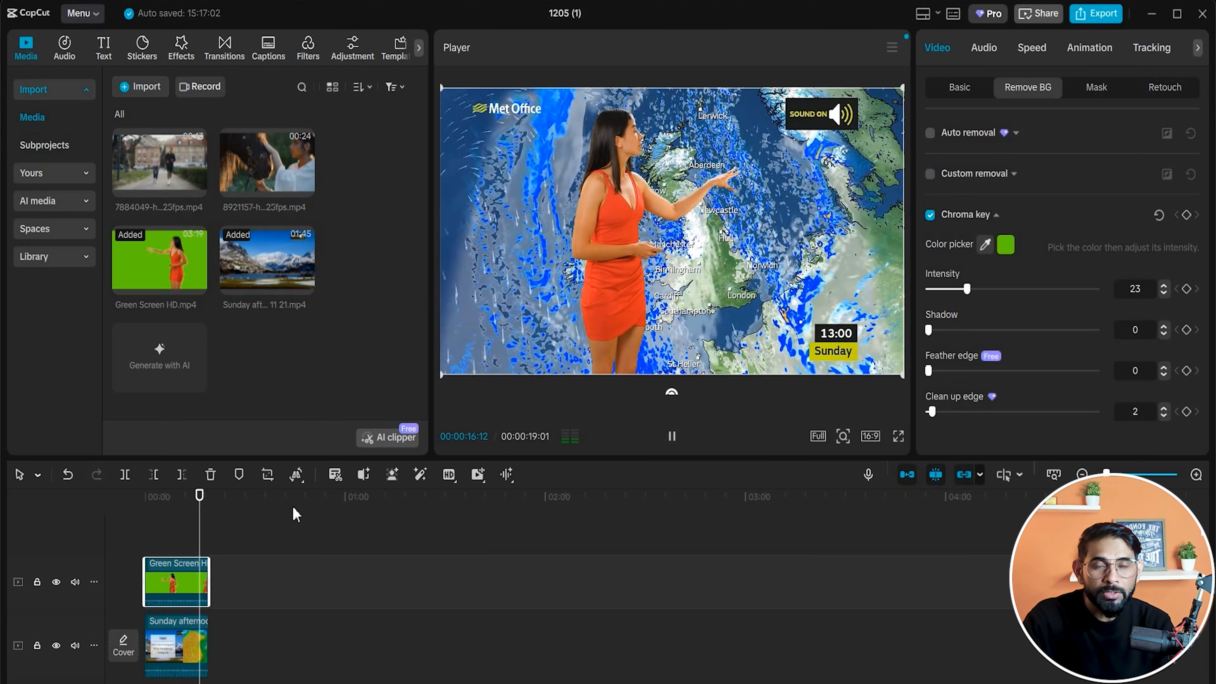
drag(209, 529, 182, 541)
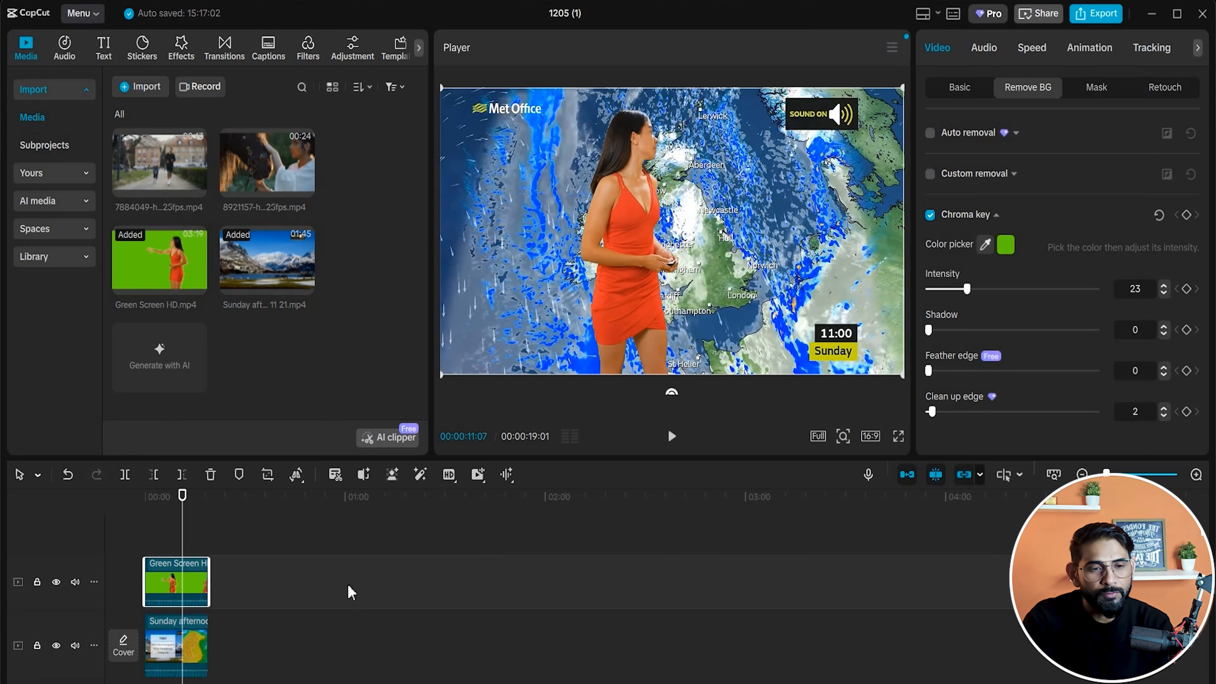
Try auto background removal on the clip of the man dancing by the concrete wall, in place of the weather composite.
drag(273, 574, 179, 652)
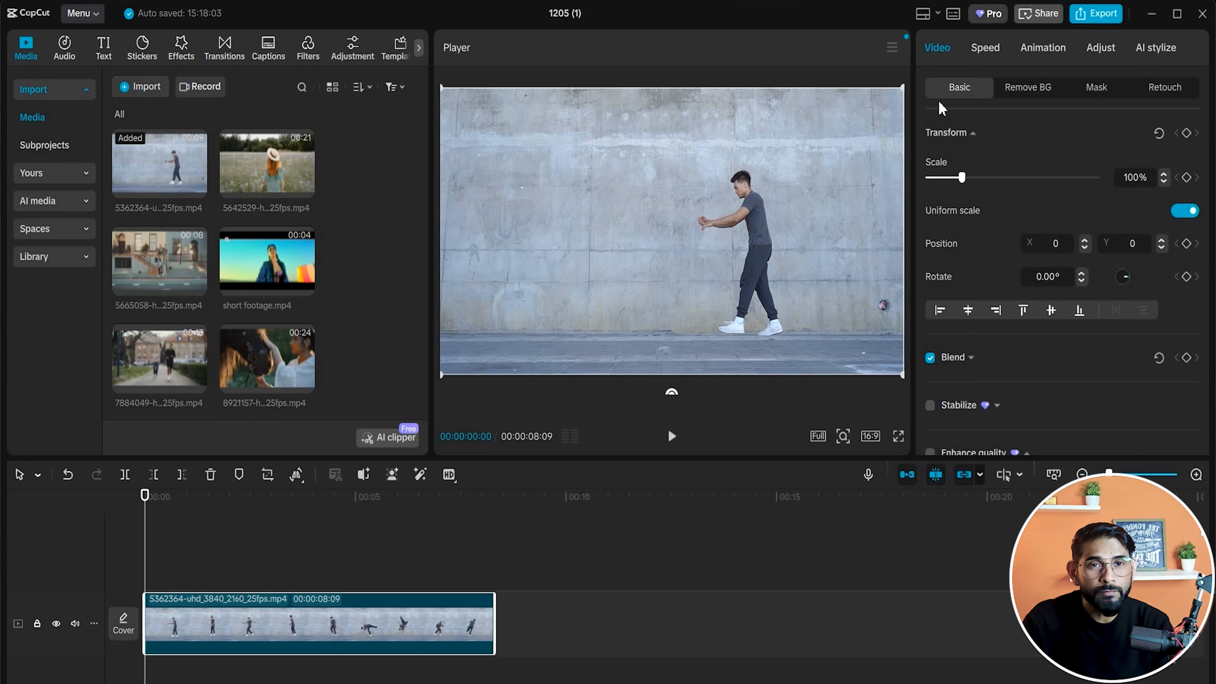
click(1025, 87)
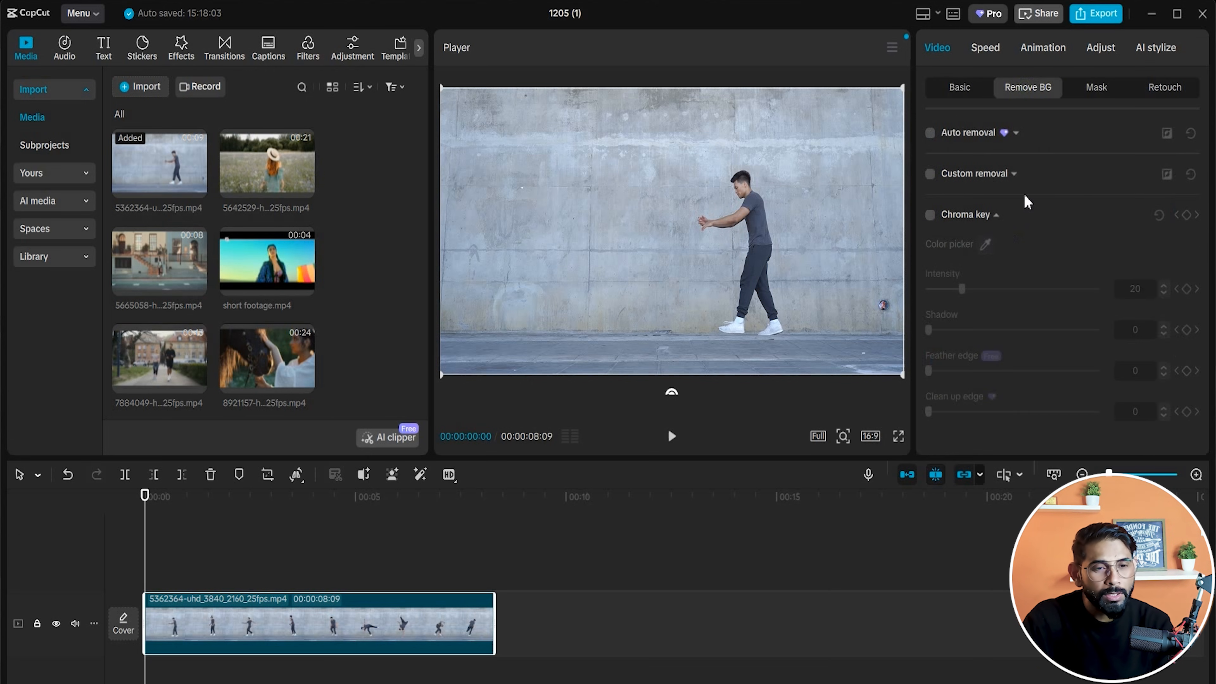
click(932, 137)
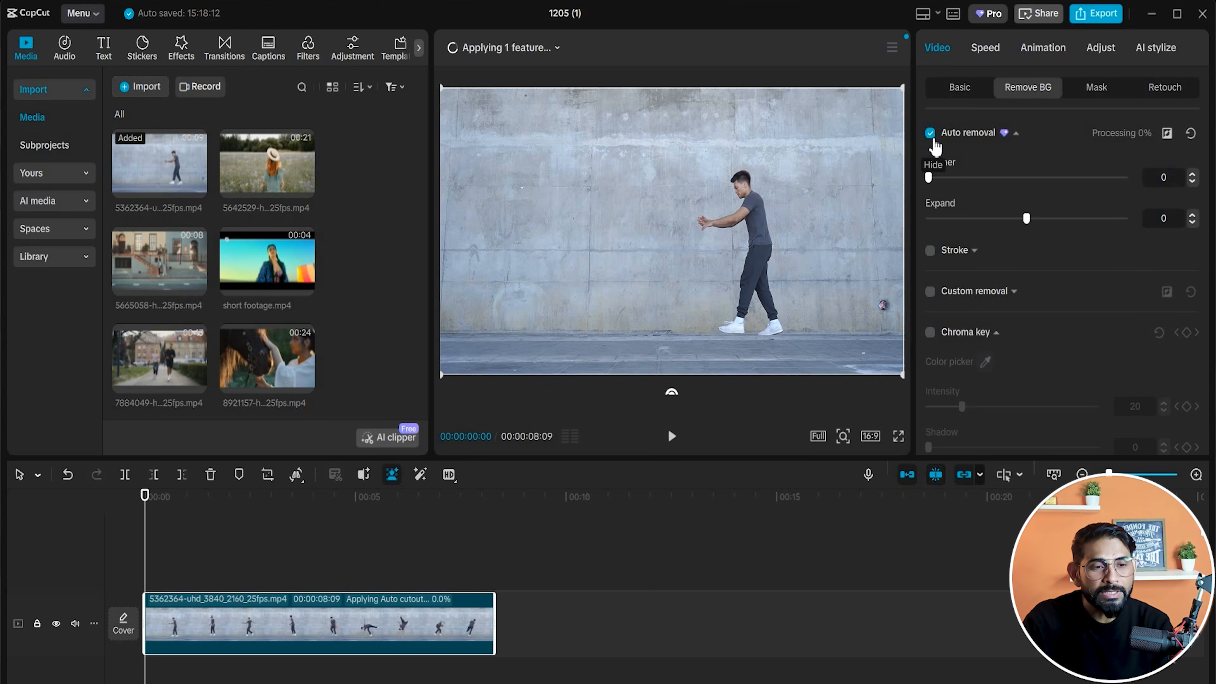
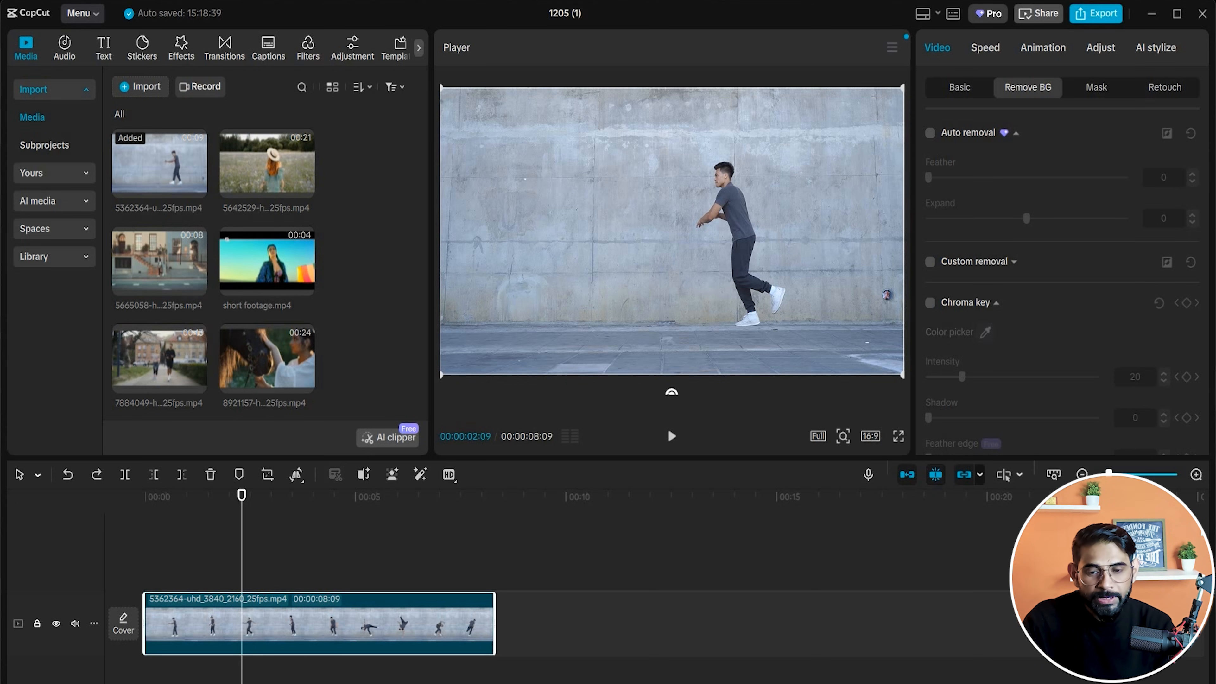
Duplicate the dancer clip onto the track above, auto-remove the copy's background with feather 7, and check the cutout with the lower track hidden.
drag(305, 630, 289, 570)
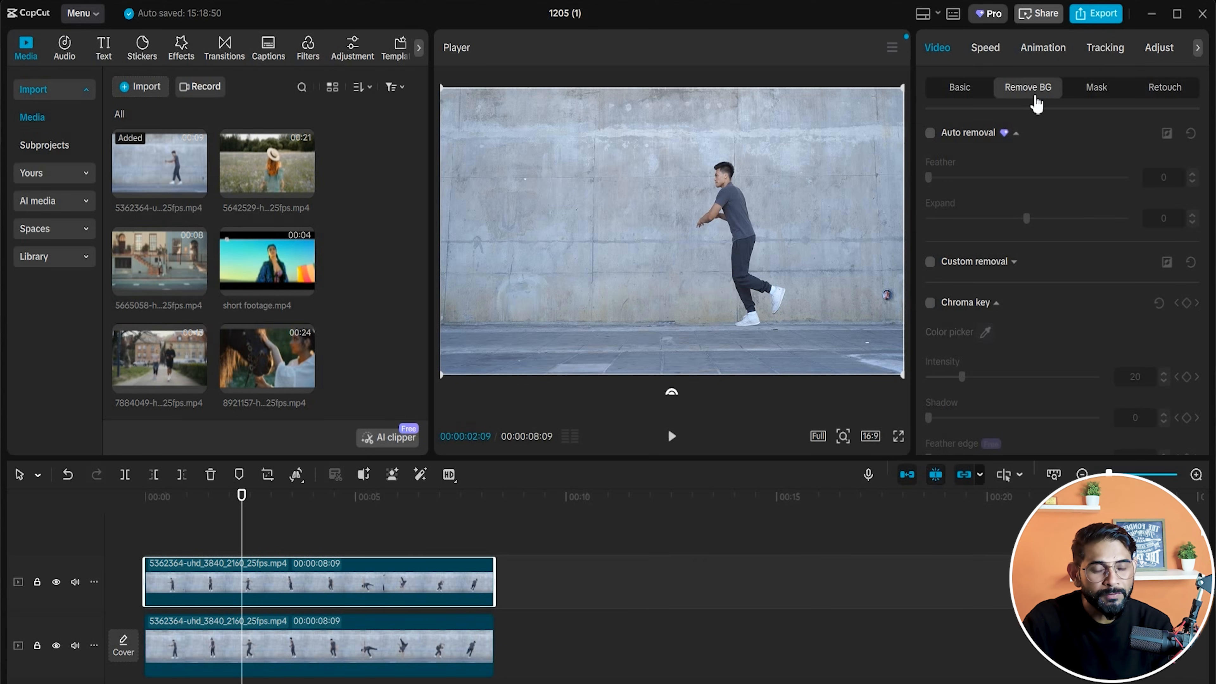
click(930, 134)
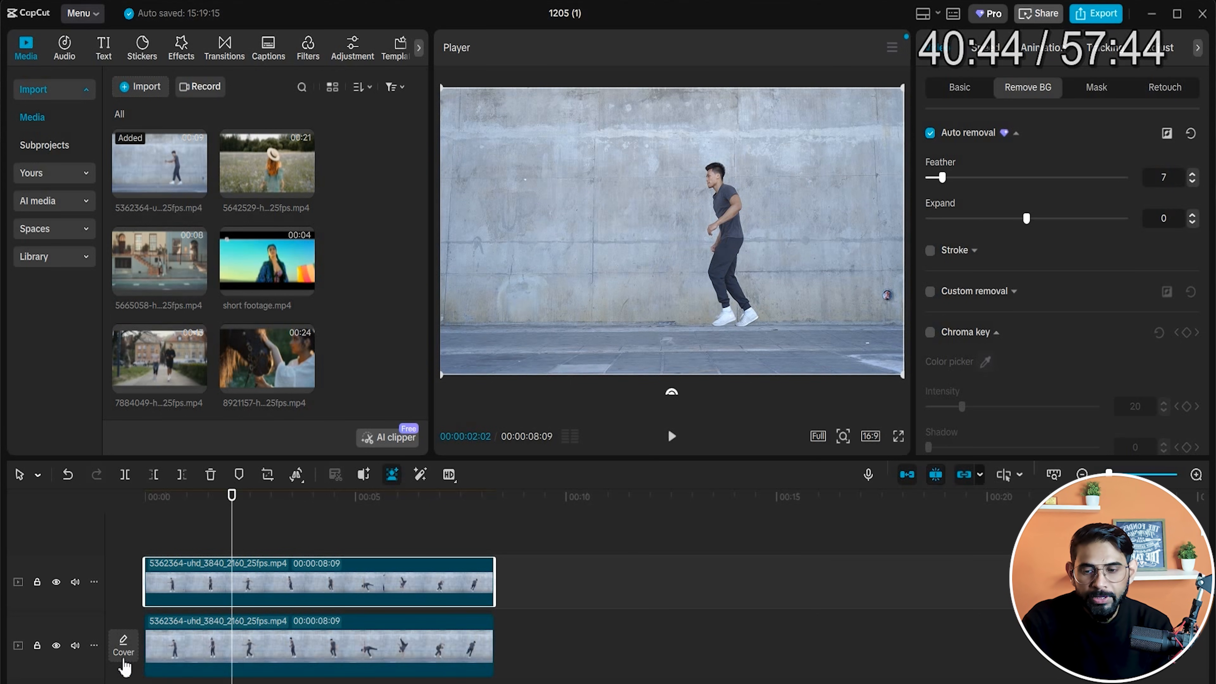
click(56, 645)
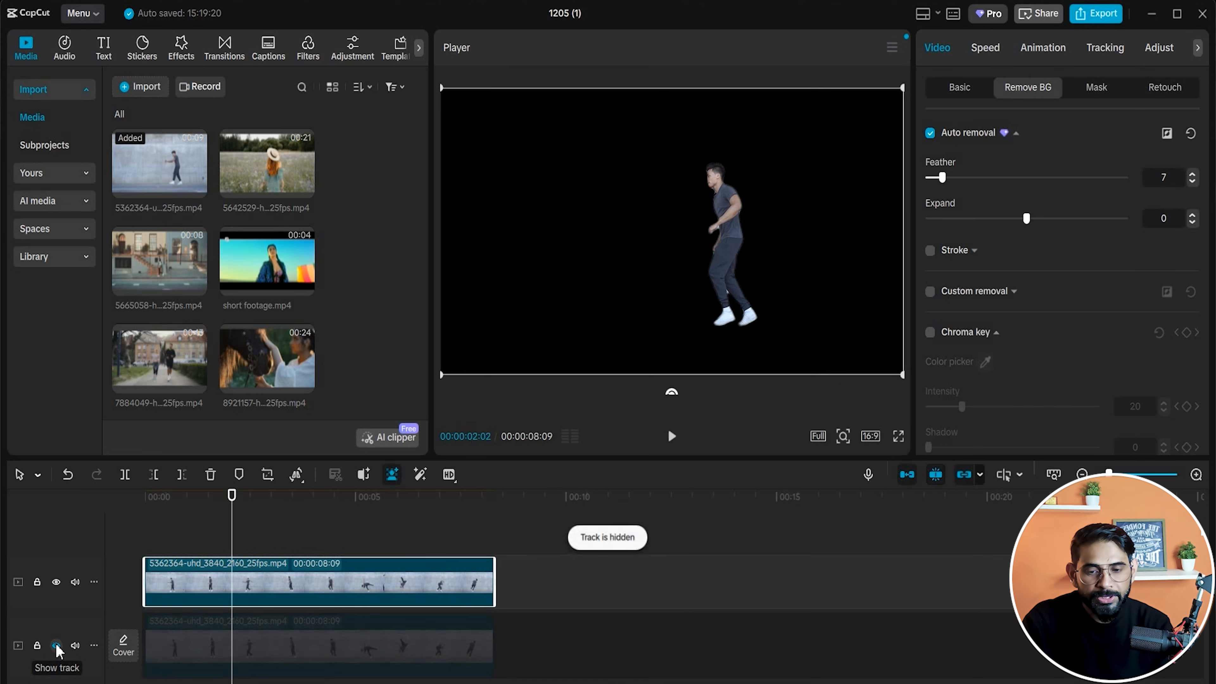
click(56, 645)
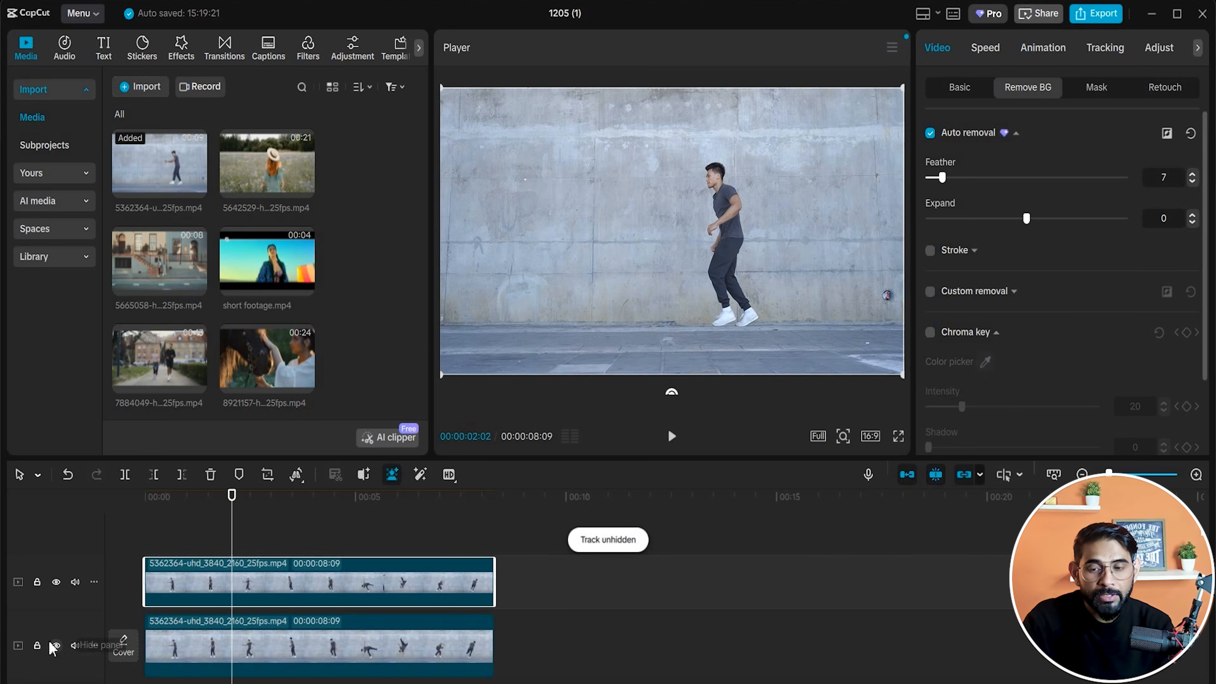
click(56, 645)
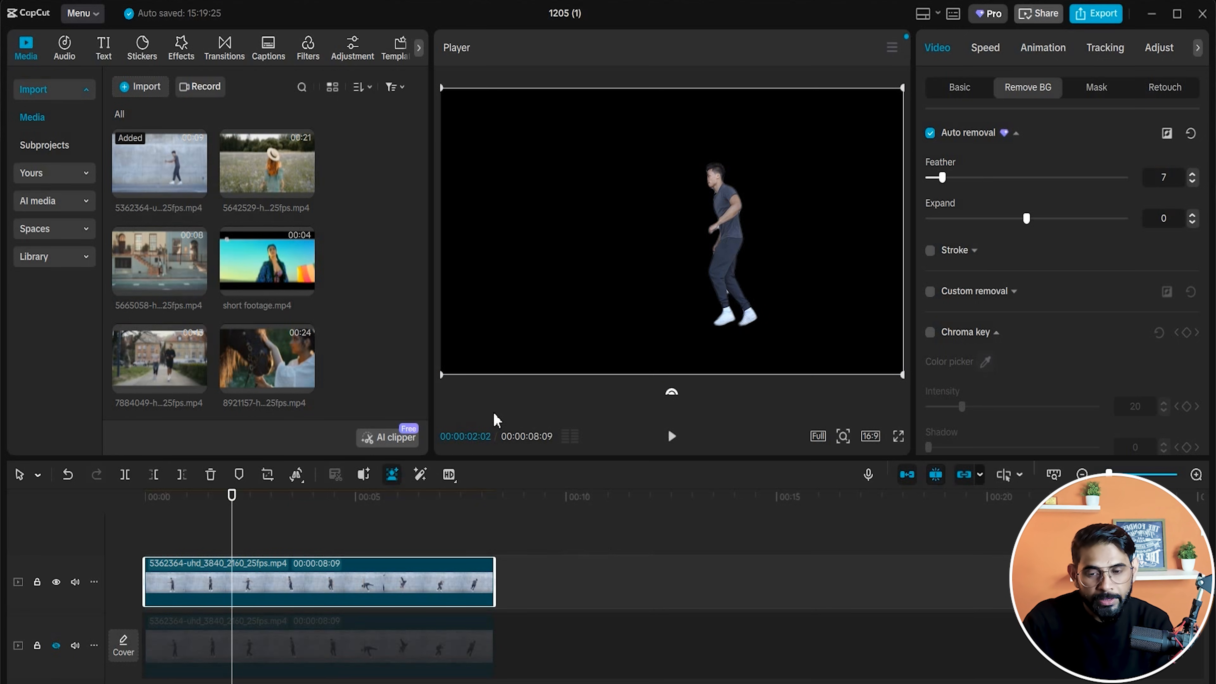
click(56, 645)
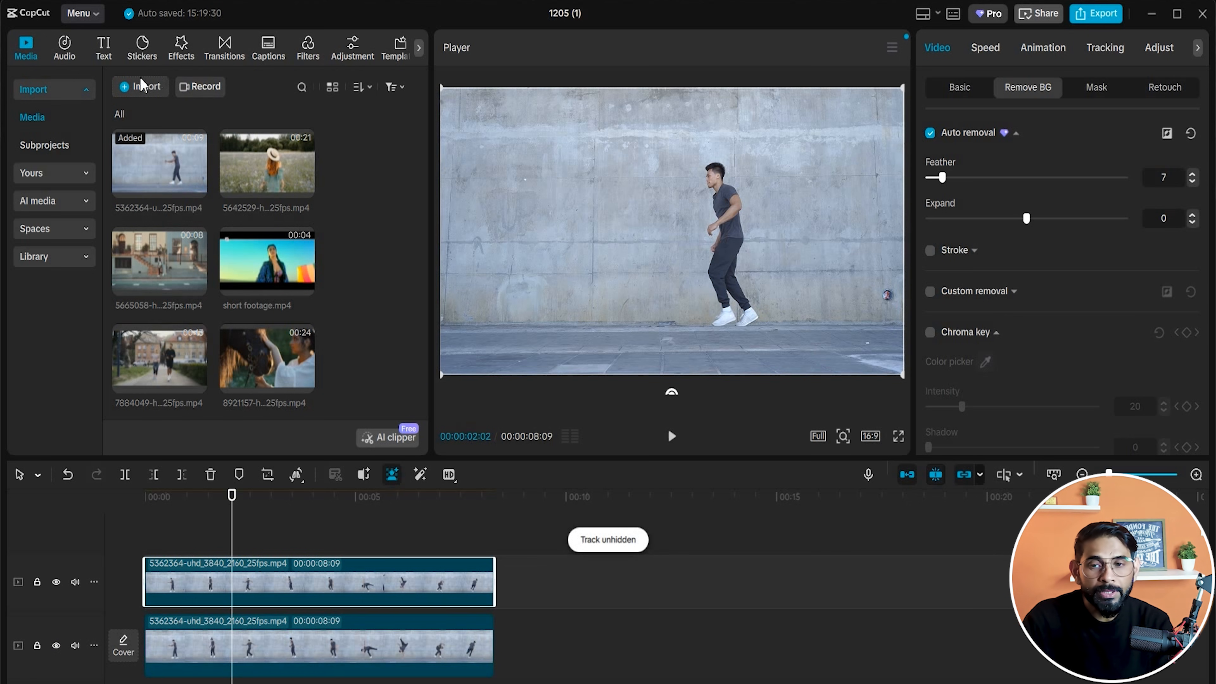
Add a default text title at 00:00:02:02 above the dancer clips and change its wording to "Nice dance".
click(105, 52)
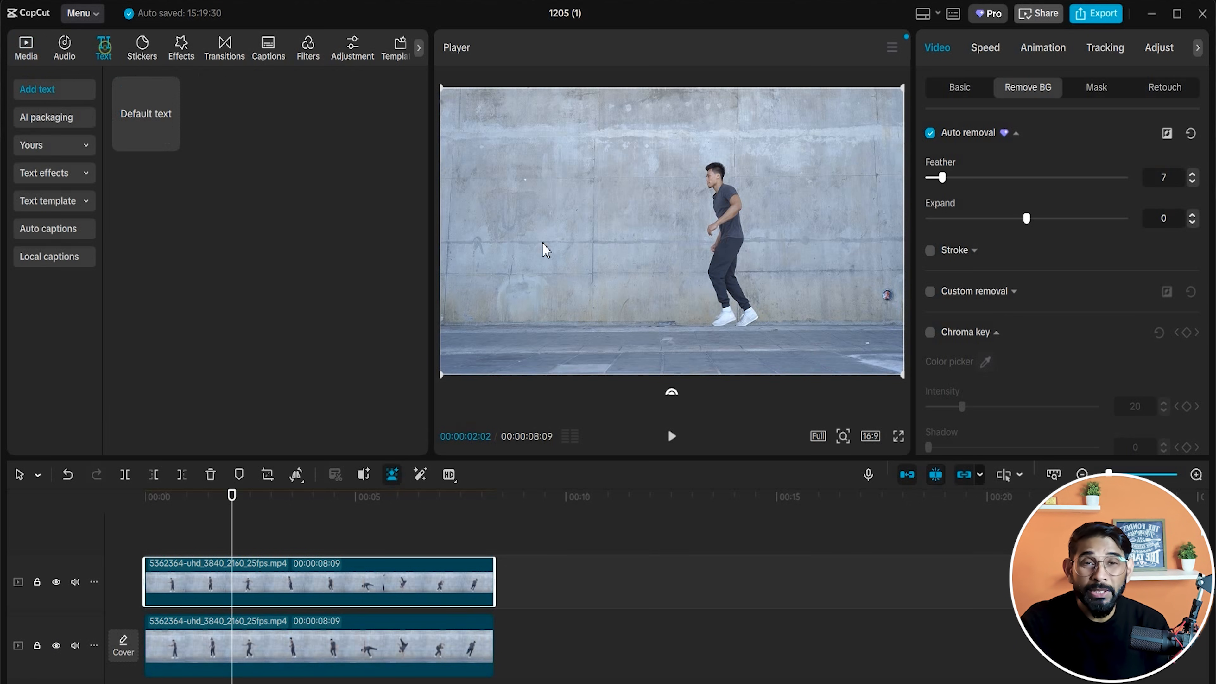
click(144, 120)
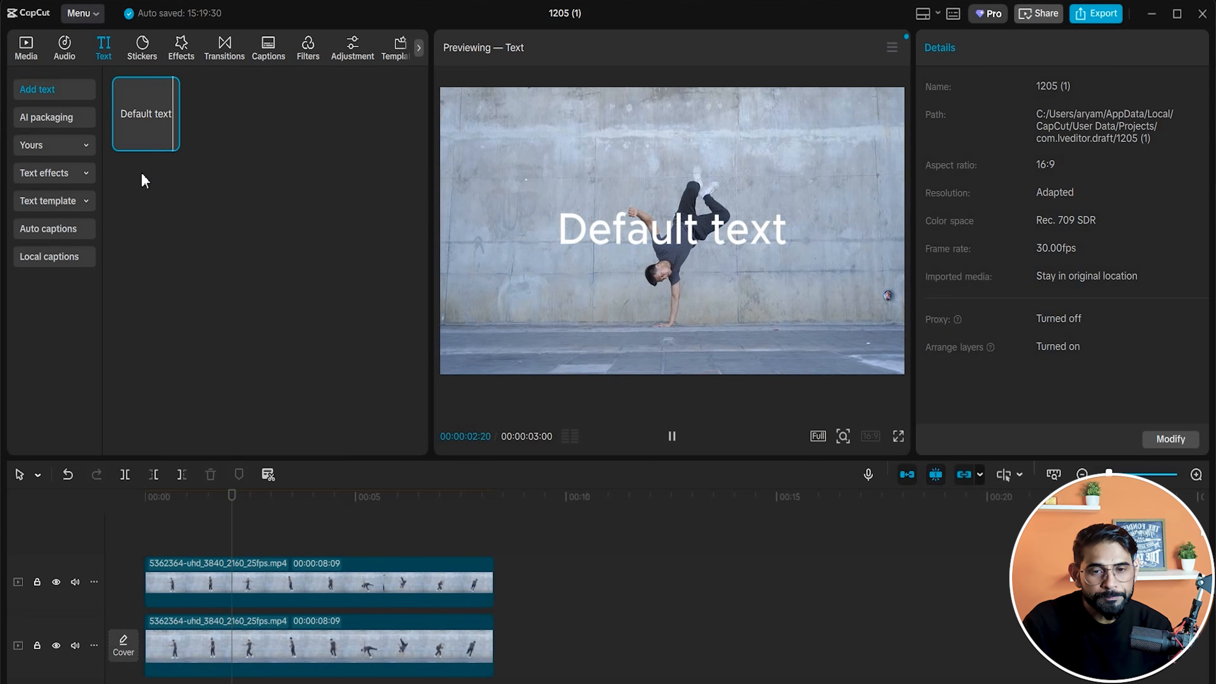
click(169, 140)
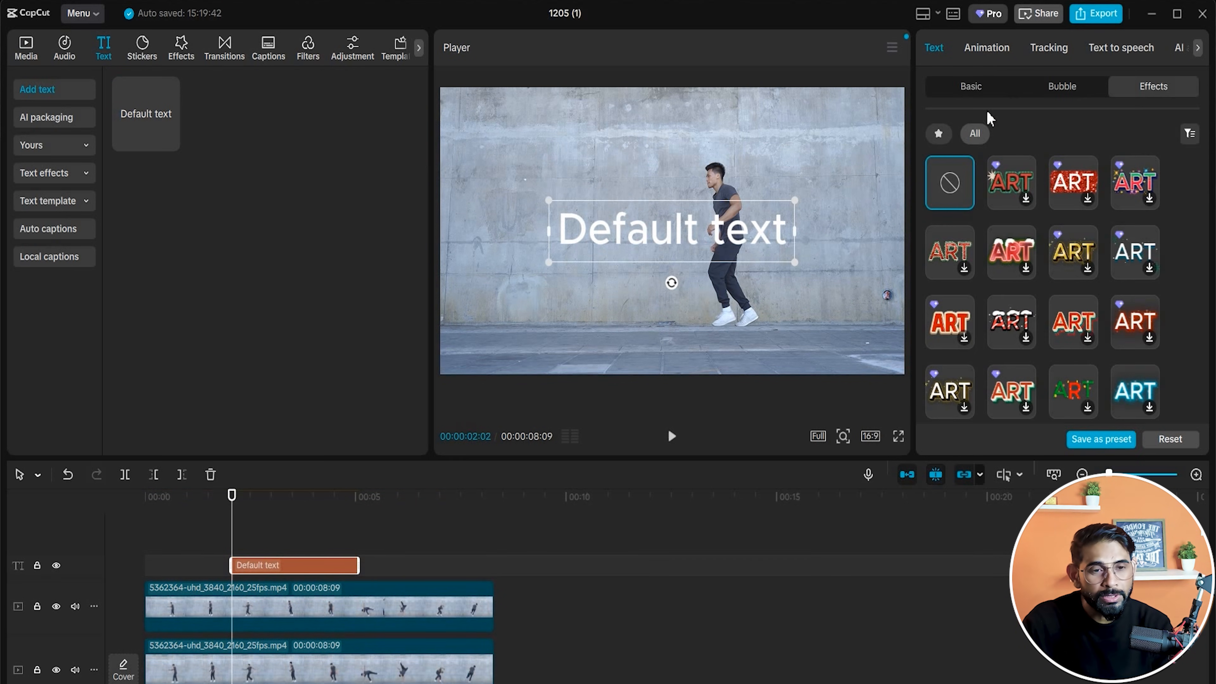
click(972, 87)
triple_click(993, 125)
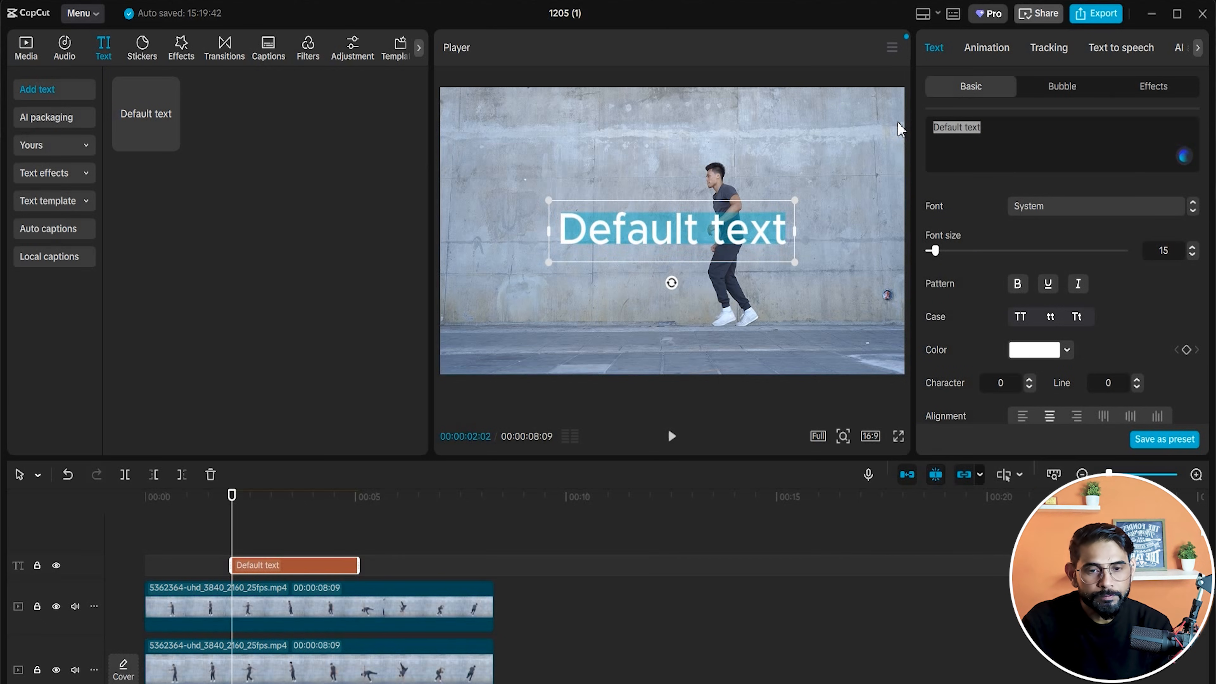
text(Nice dance)
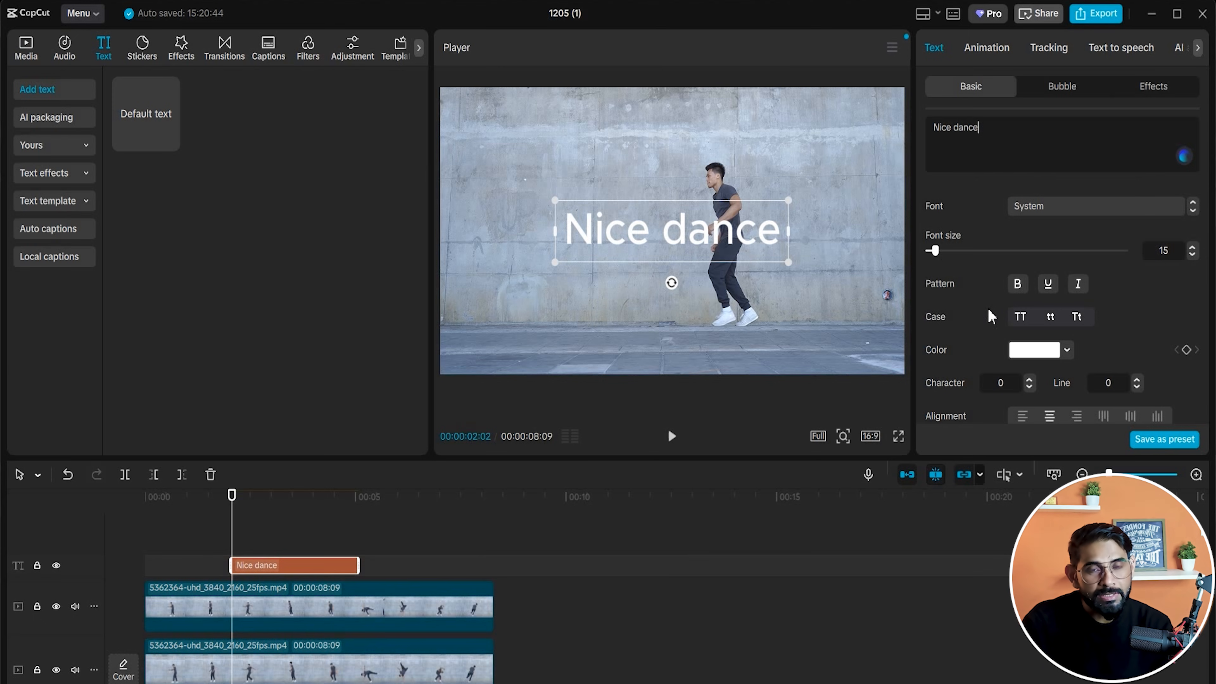
Make the whole "Nice dance" title bold and convert it to uppercase.
click(1018, 284)
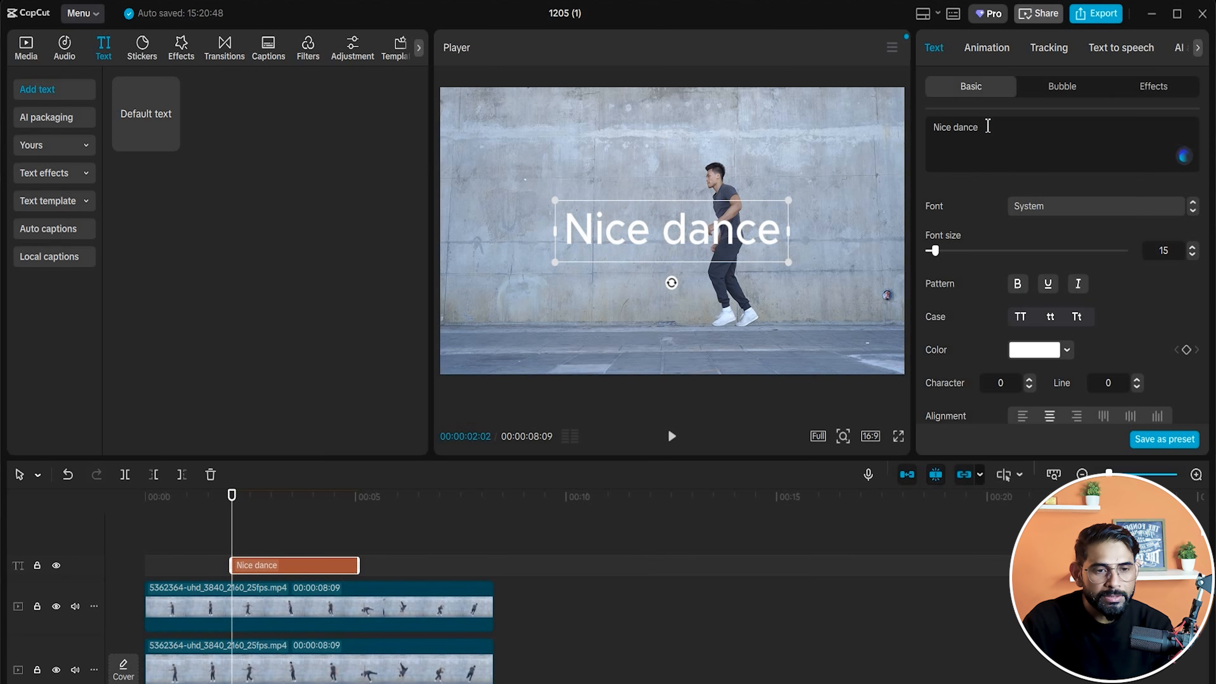
drag(985, 125, 929, 128)
click(1016, 286)
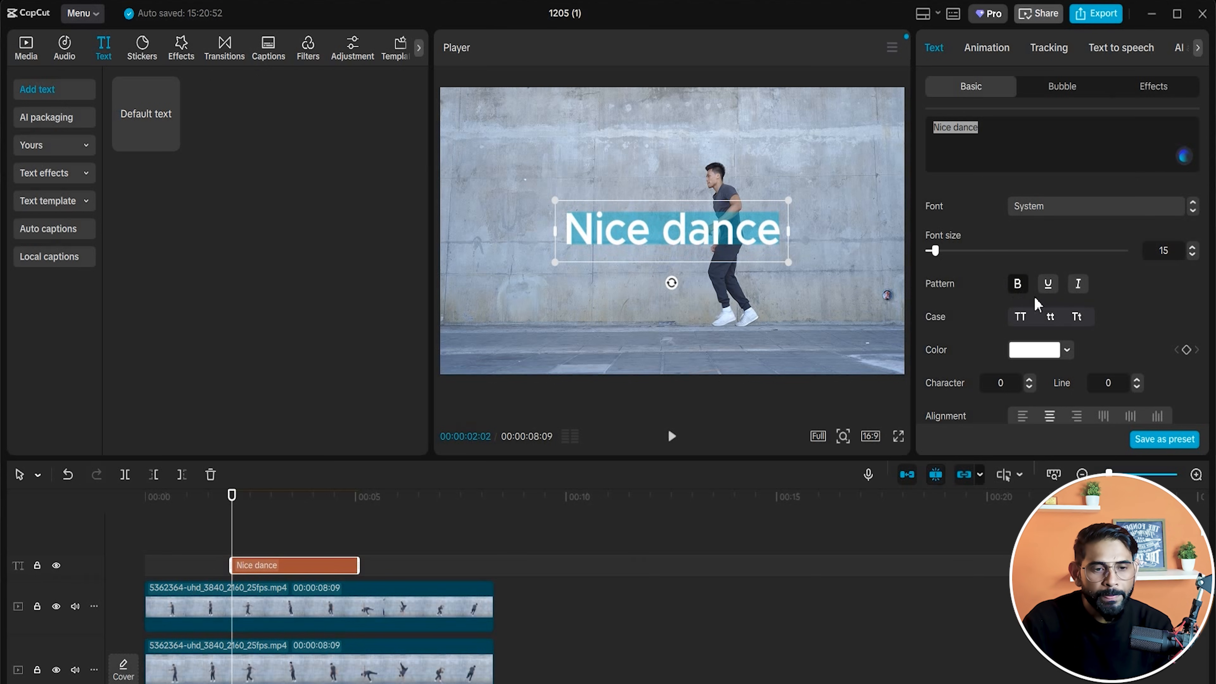
click(1019, 320)
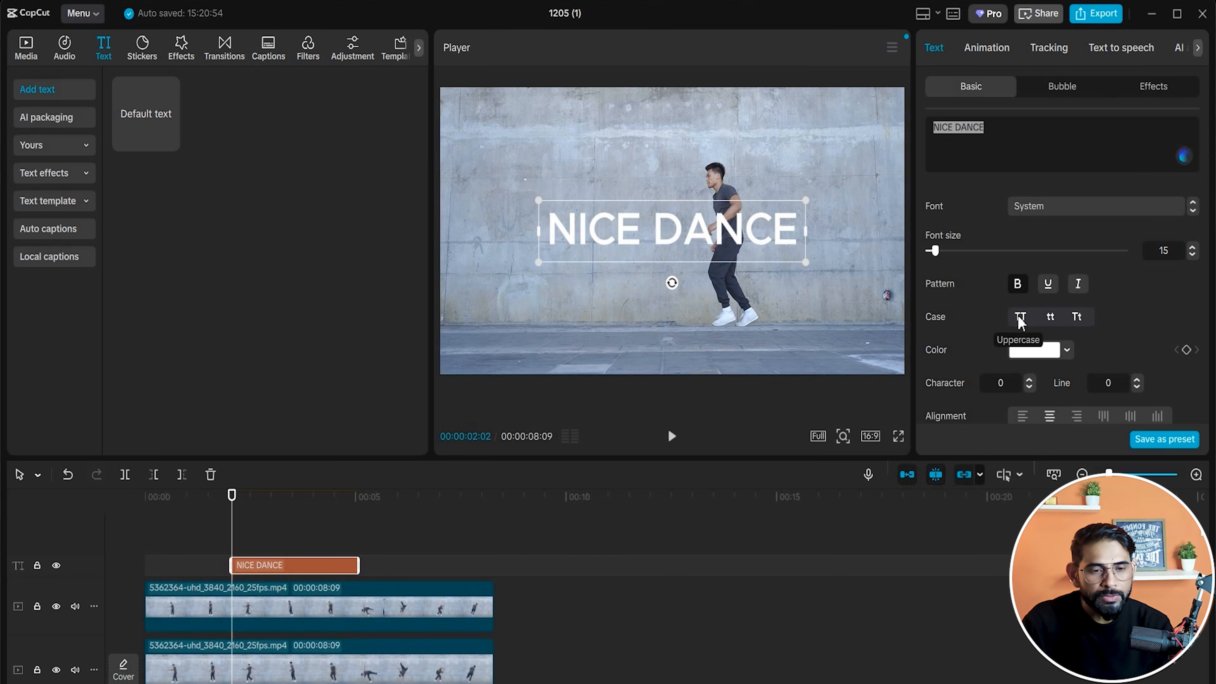
Try several preset styles on the title, including red and green ones, and settle on yellow lettering with a black outline.
scroll(1154, 348, down, 3)
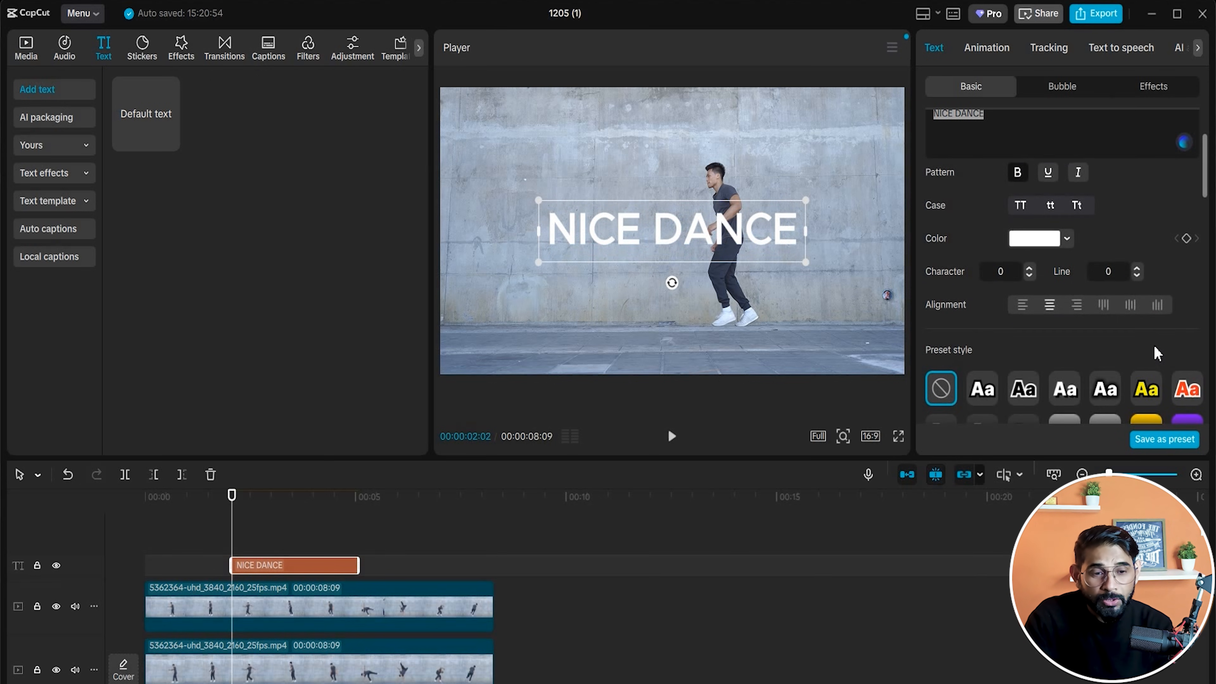
click(1162, 402)
click(1188, 394)
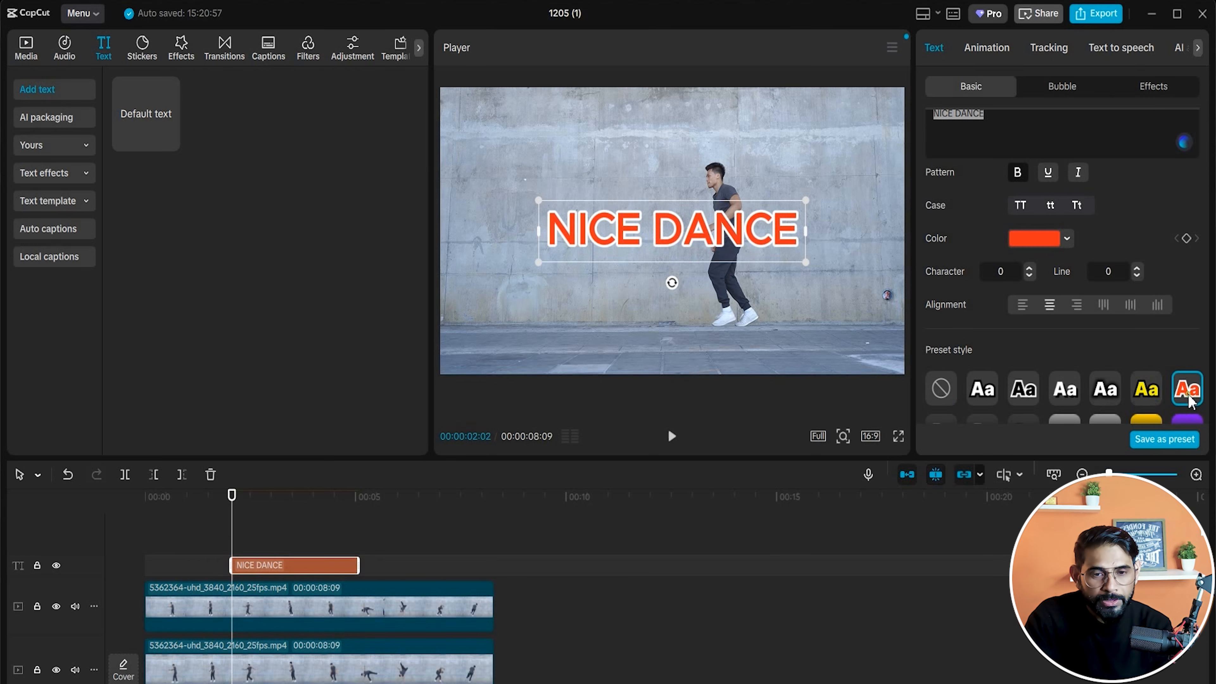
scroll(1155, 405, down, 3)
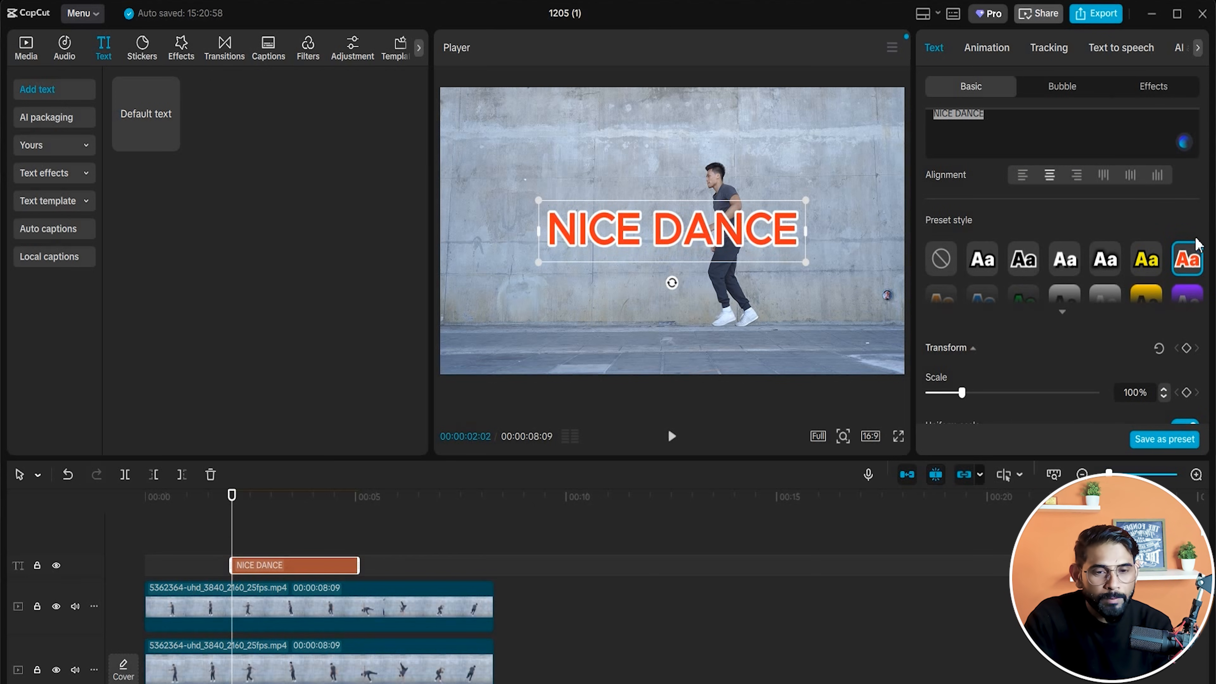
click(1062, 313)
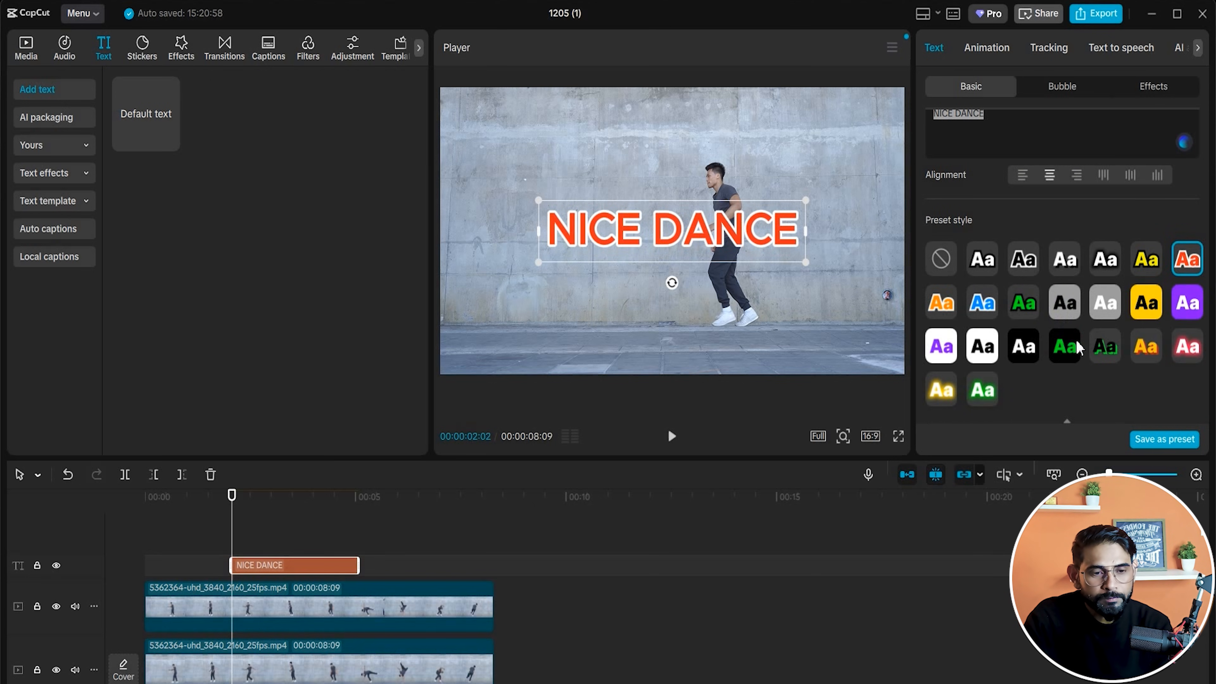
click(1067, 349)
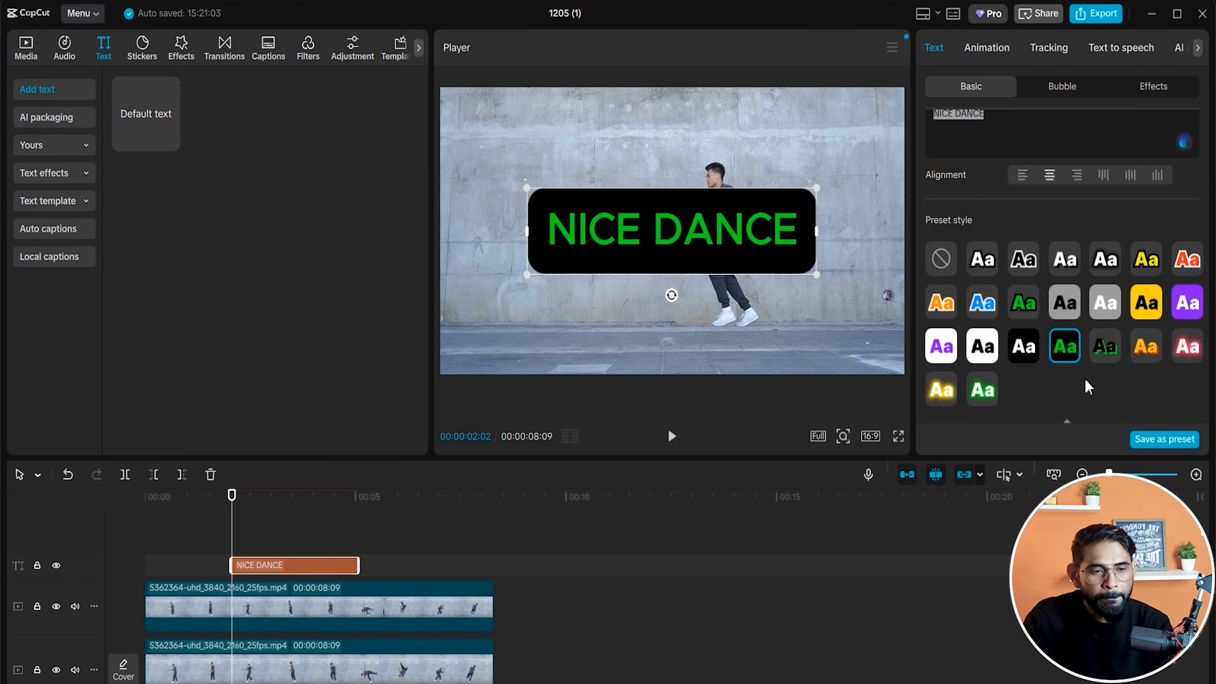
click(1152, 344)
click(1149, 261)
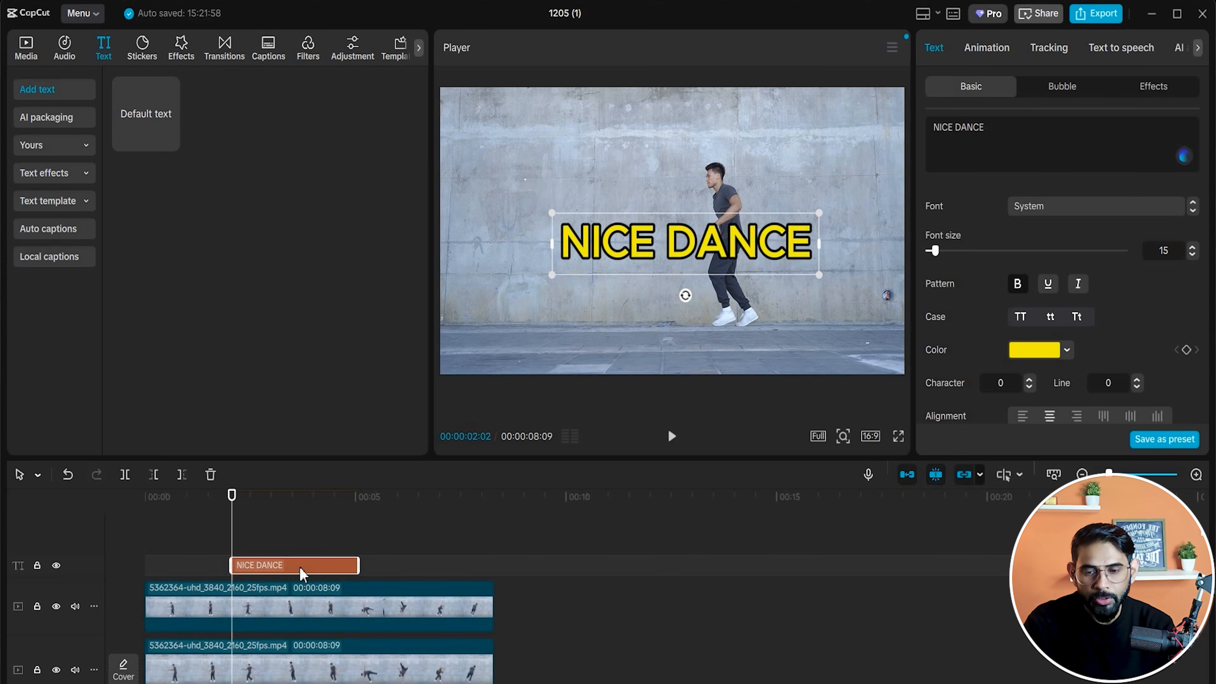
Move the NICE DANCE title between the two dancer clips and extend it over their full length.
drag(297, 577, 294, 651)
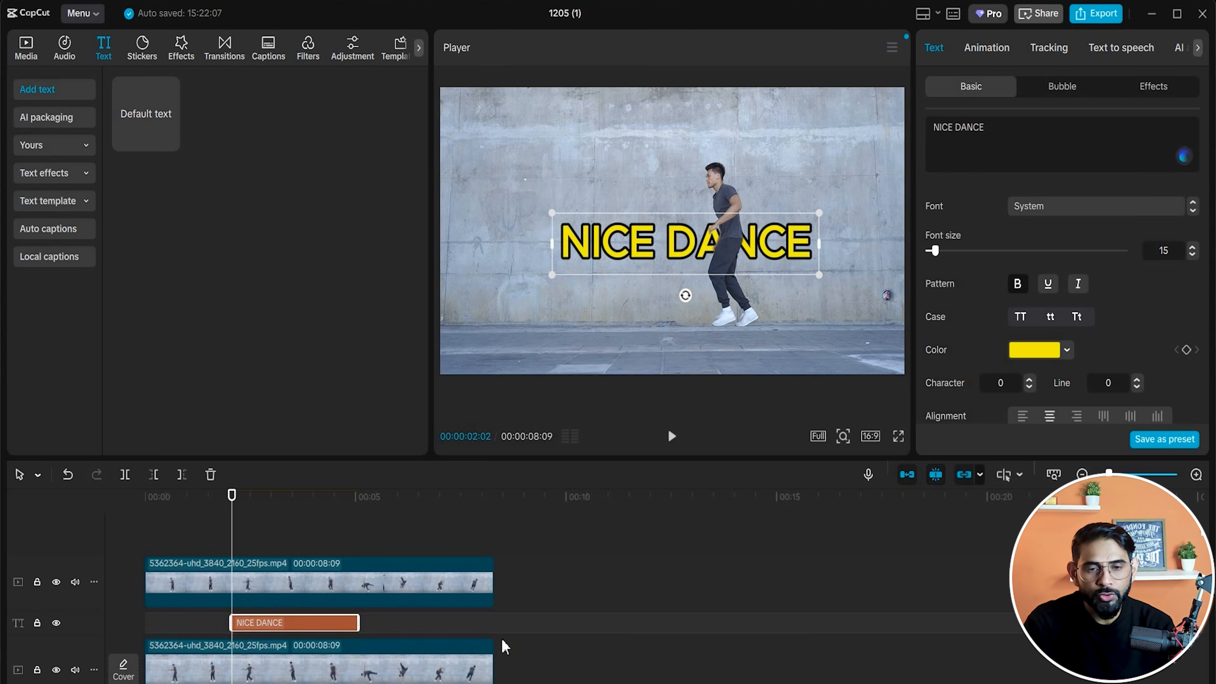
drag(233, 623, 146, 623)
drag(361, 630, 495, 625)
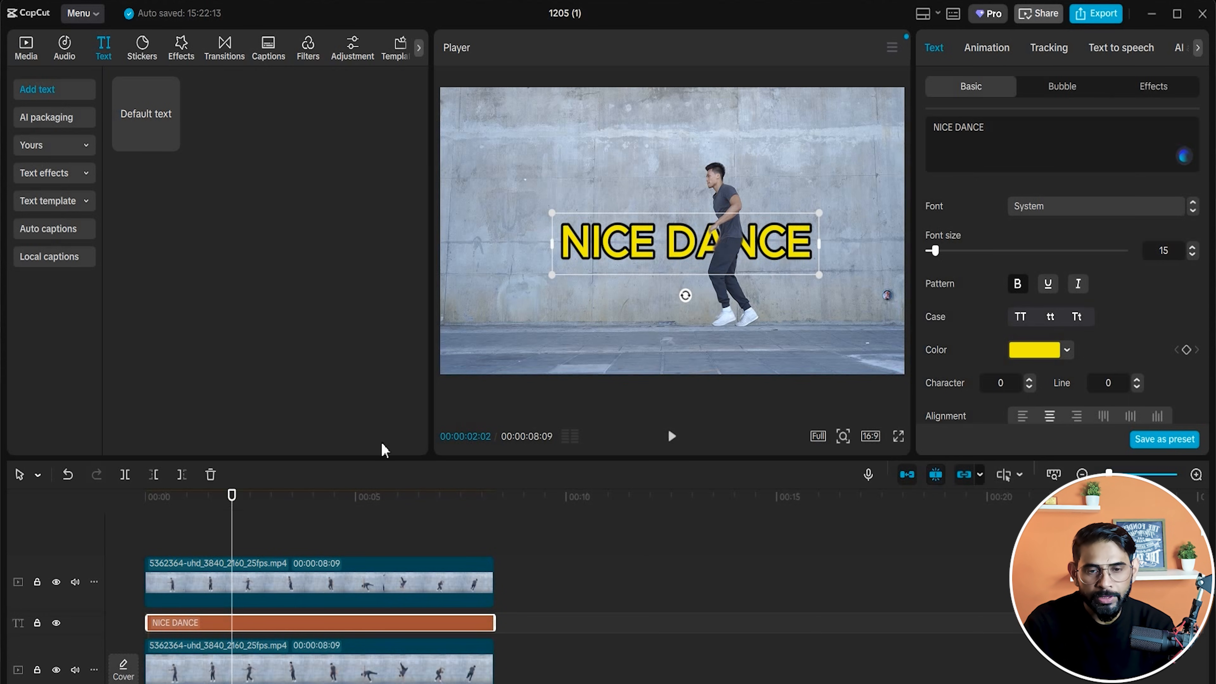
Play the dancer composite from near its beginning to check the title passing behind the dancer.
drag(233, 503, 165, 527)
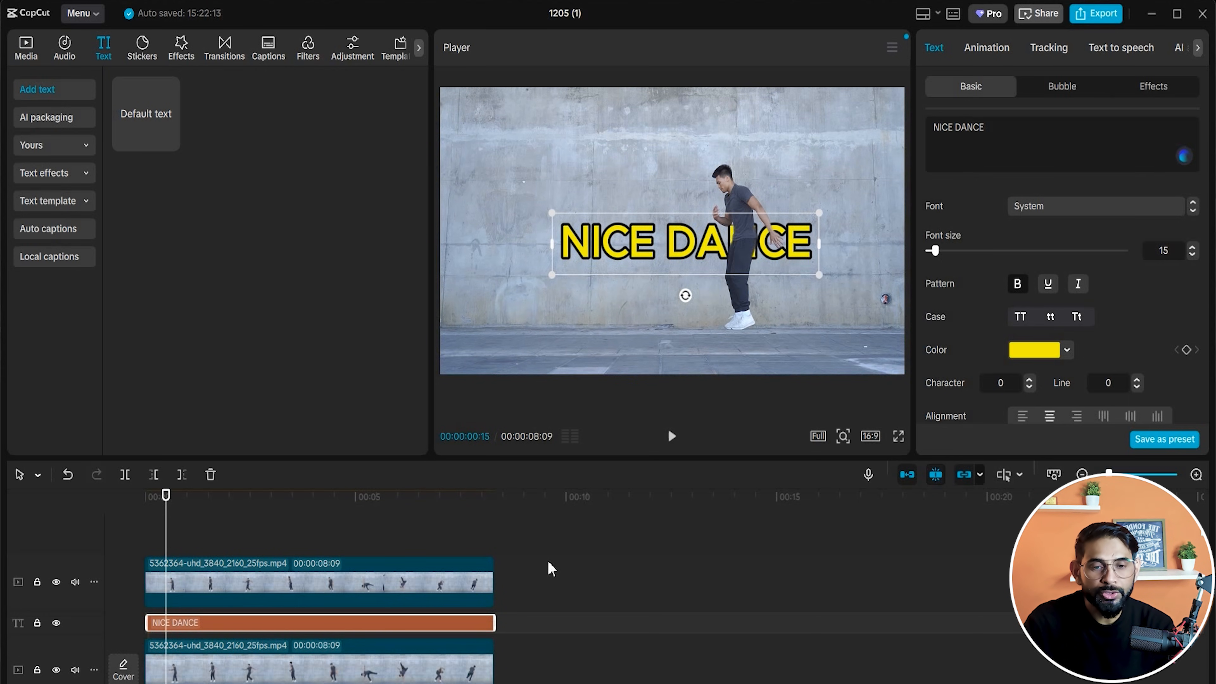
key(space)
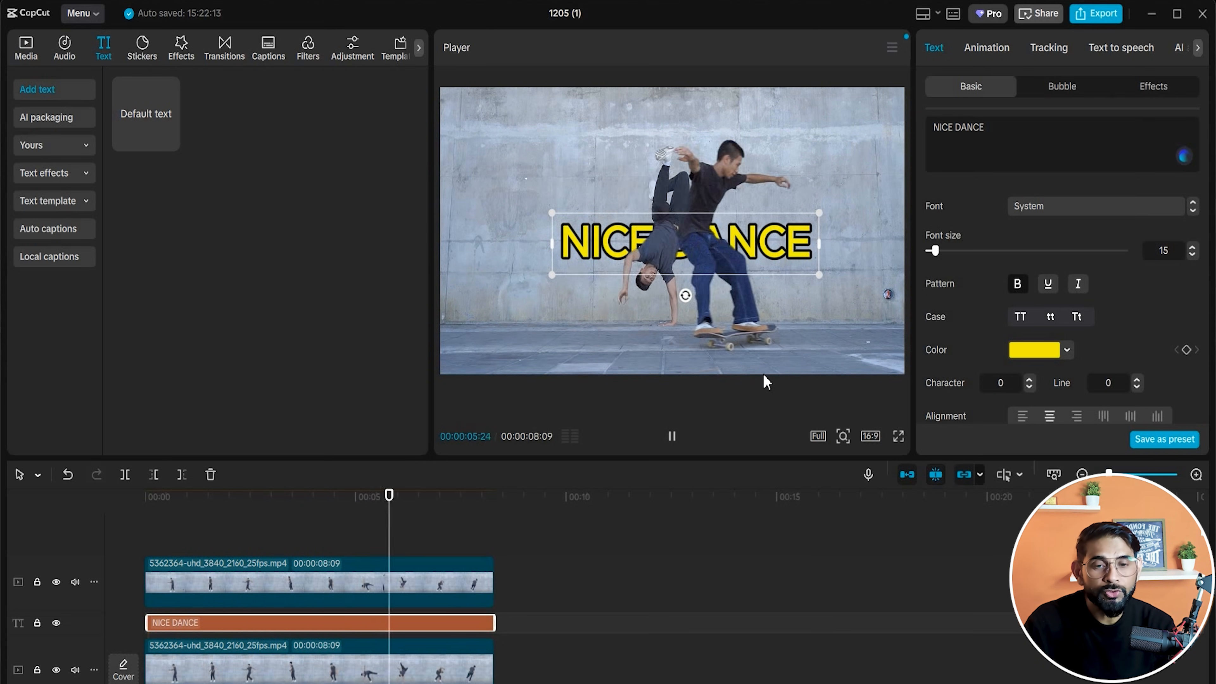
click(746, 614)
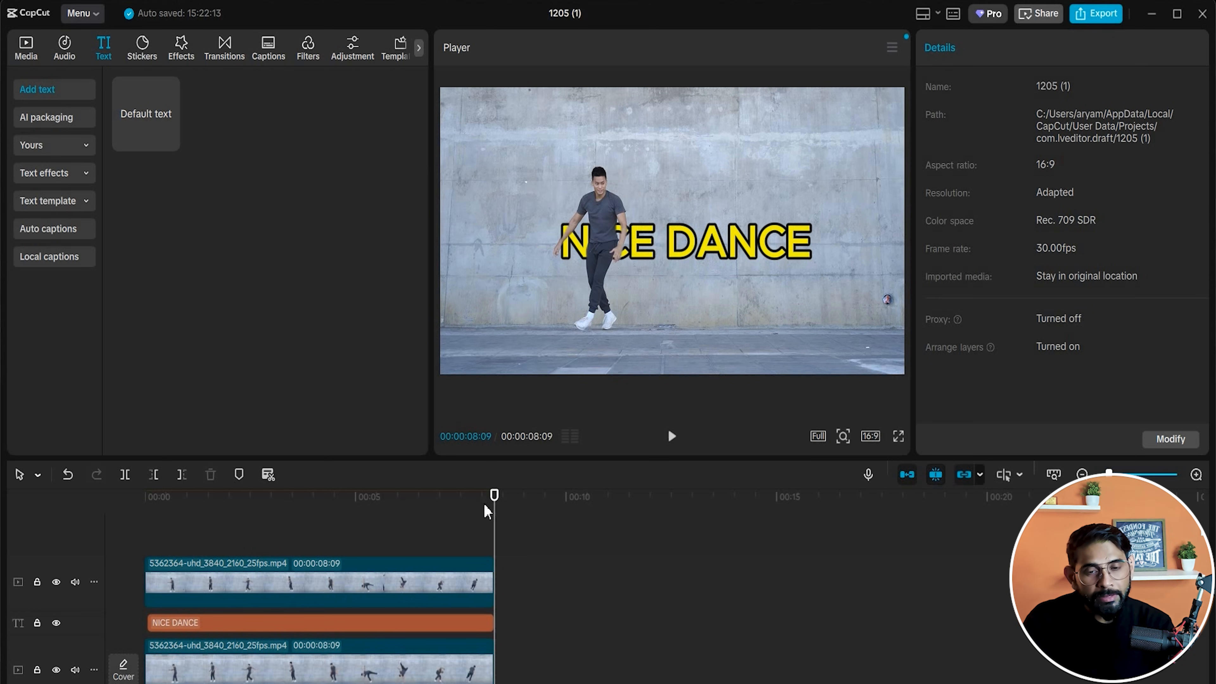
click(211, 495)
key(Home)
key(space)
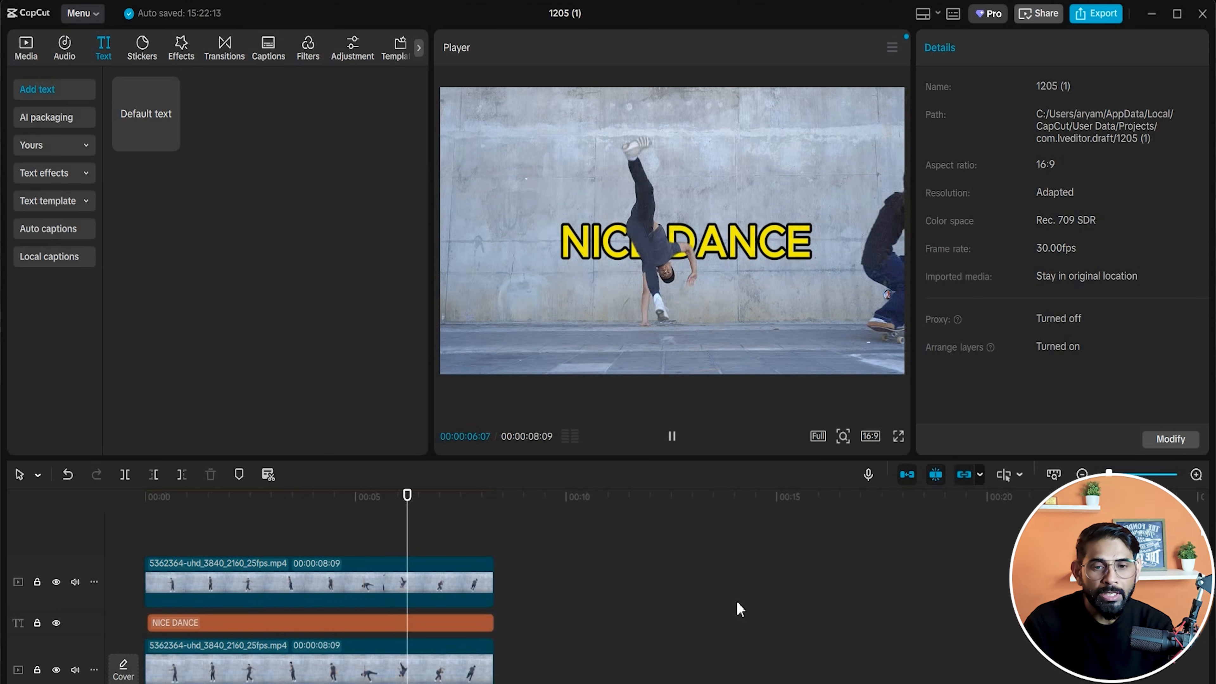
key(space)
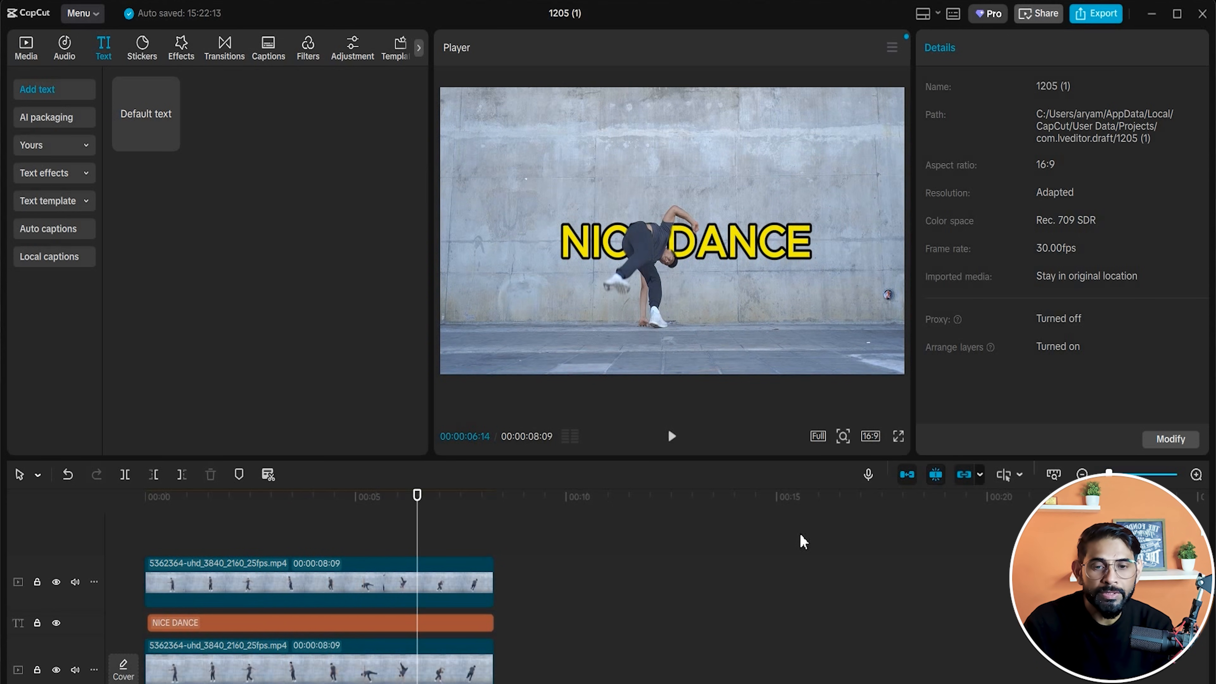
click(366, 584)
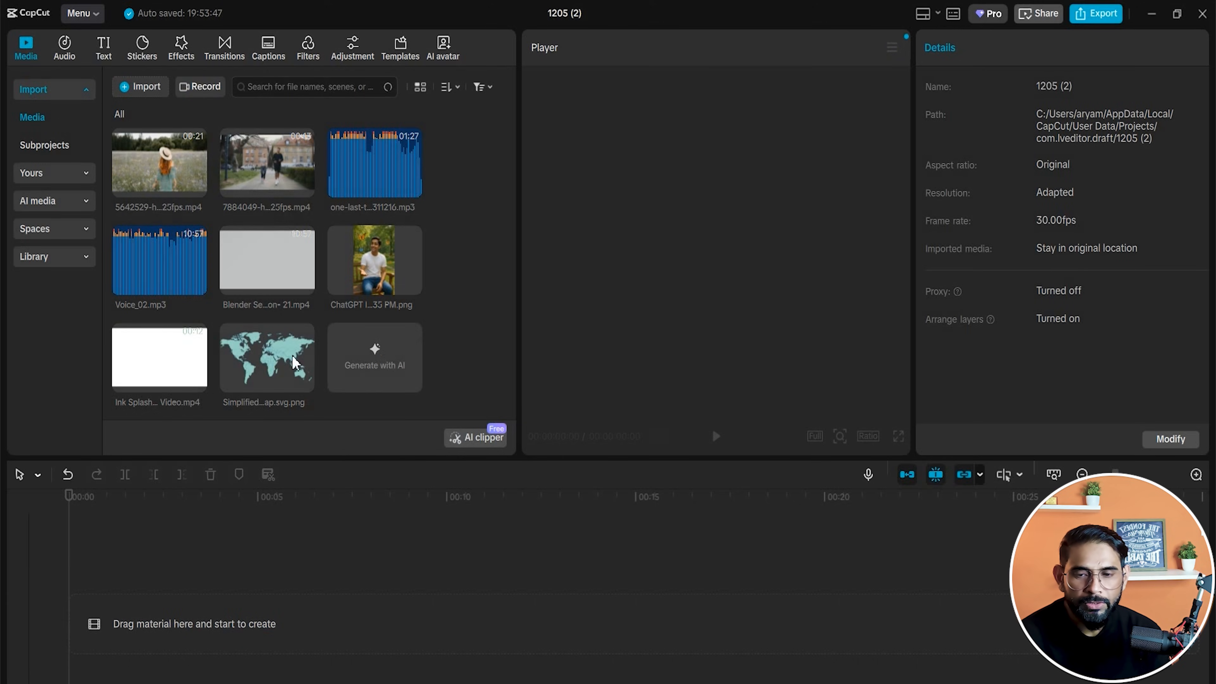
Place Simplified_World_Map.svg.png on the timeline of project 1205 (2) and duplicate it onto the track above.
drag(293, 362, 167, 616)
drag(114, 570, 115, 573)
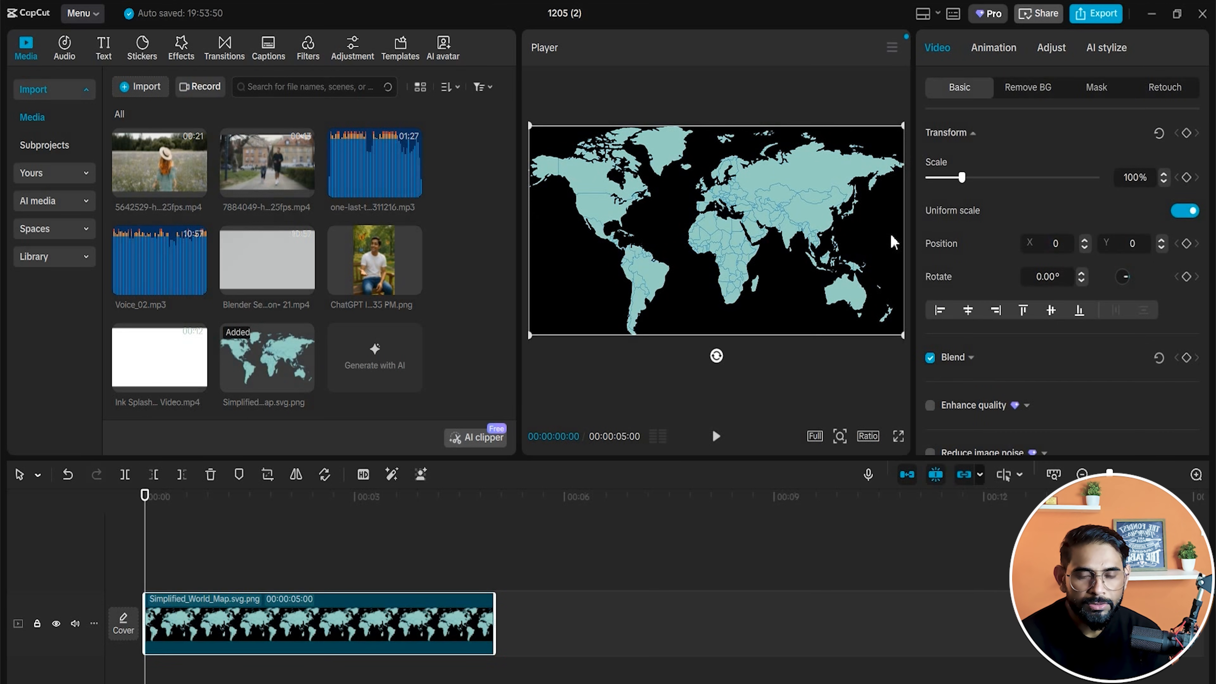
click(554, 638)
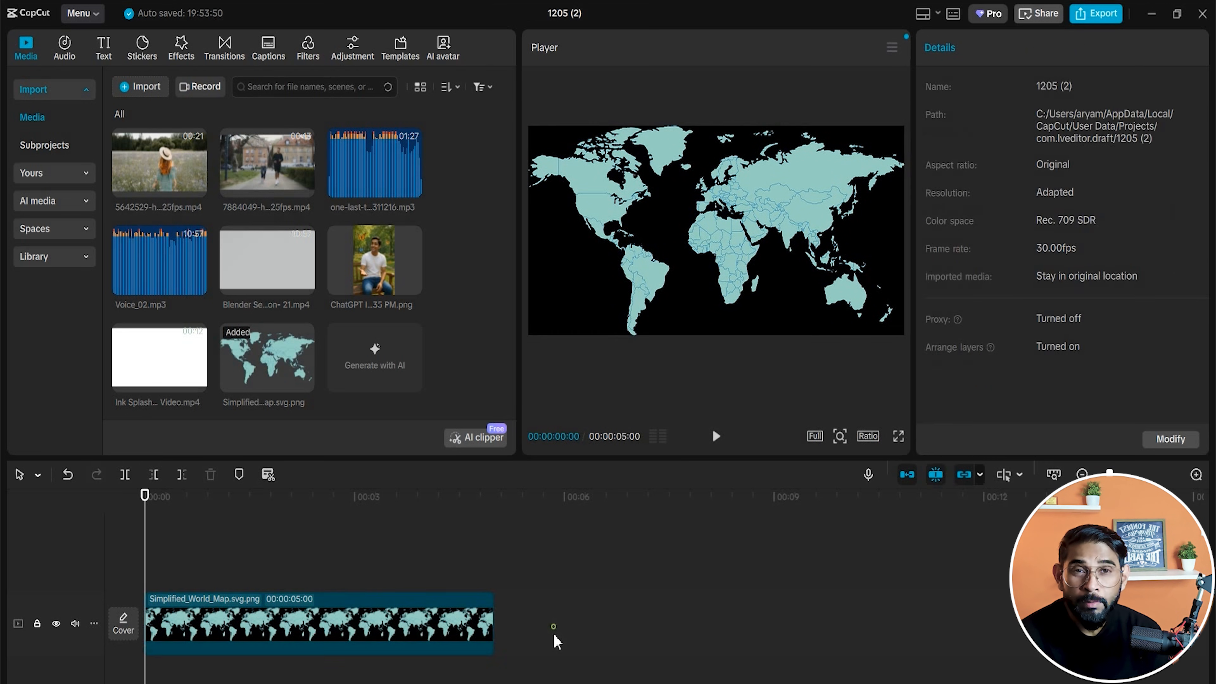
click(397, 637)
drag(397, 637, 398, 578)
drag(495, 496, 429, 495)
click(509, 671)
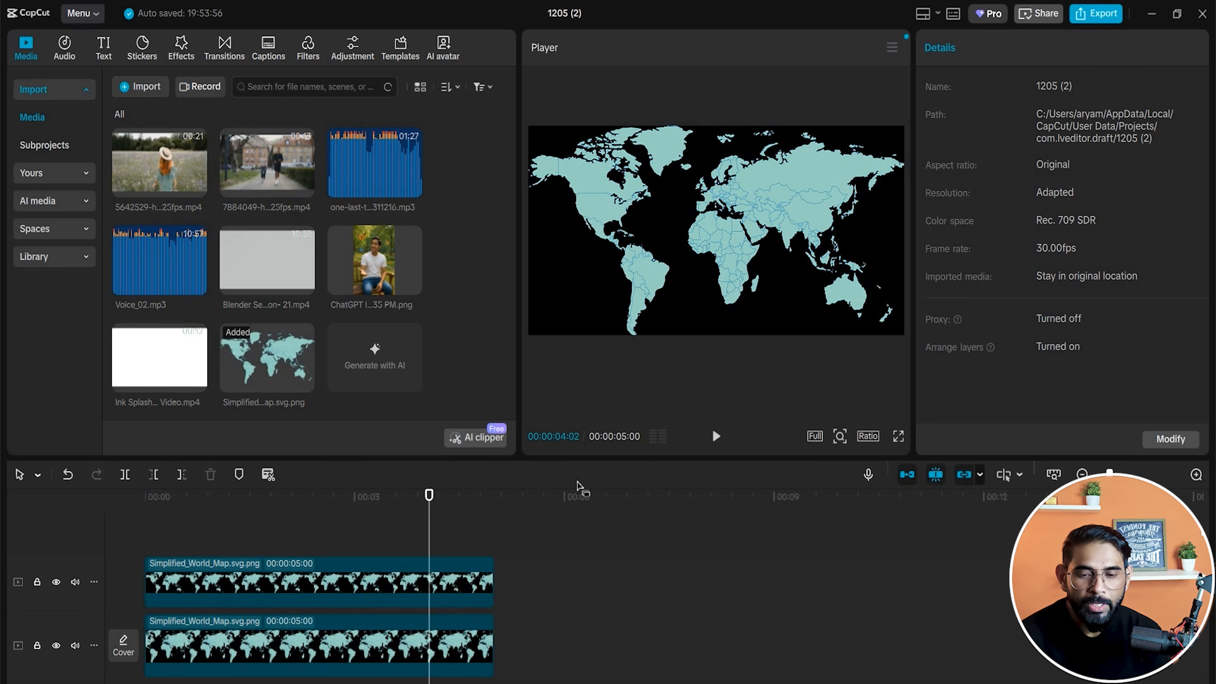
Add a custom adjustment above the map clips, move it near the timeline's start and extend it to the clips' end.
click(439, 582)
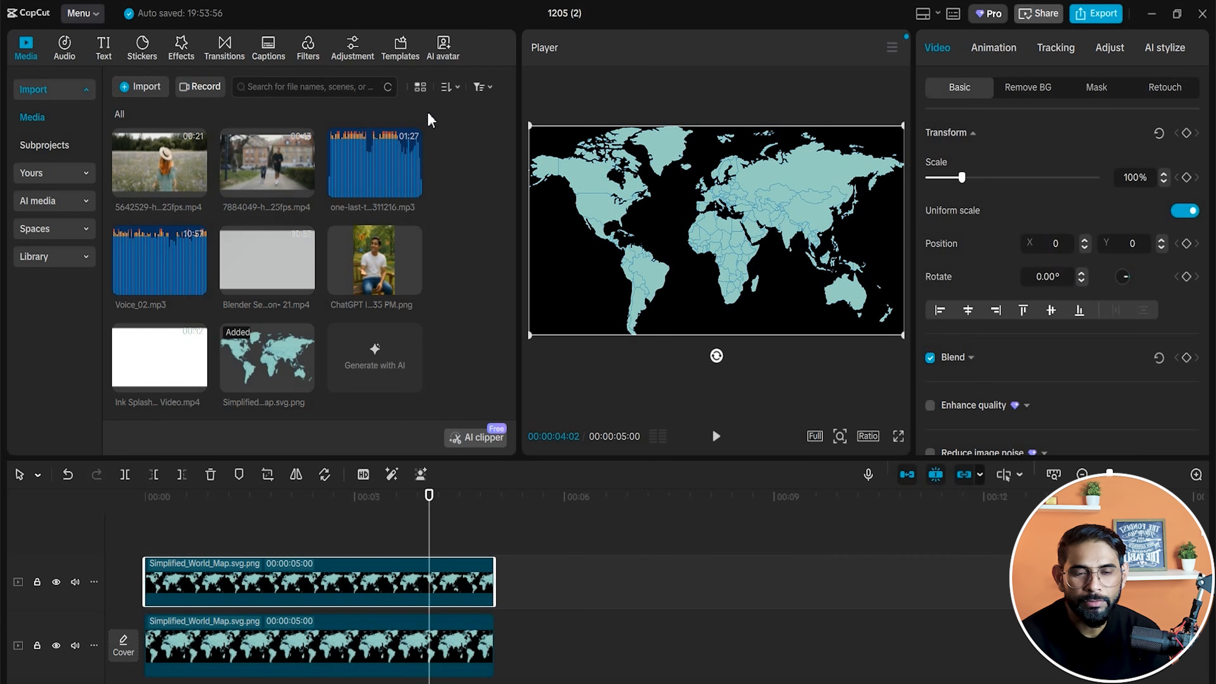
click(353, 49)
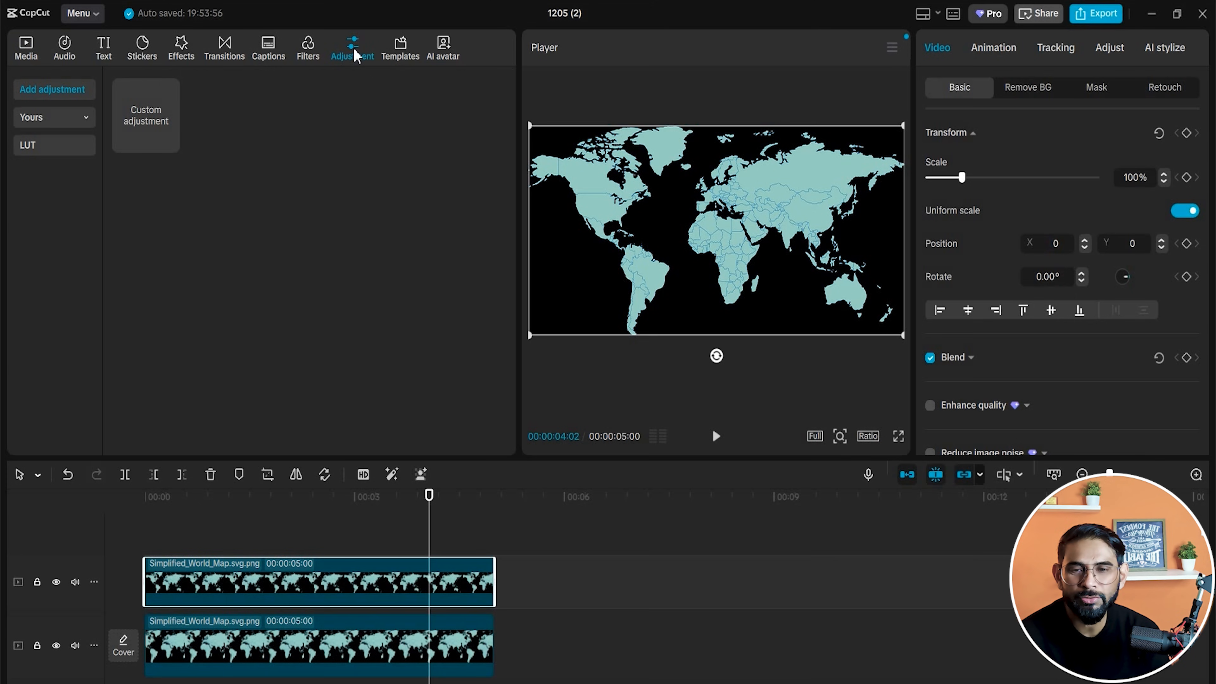
click(150, 120)
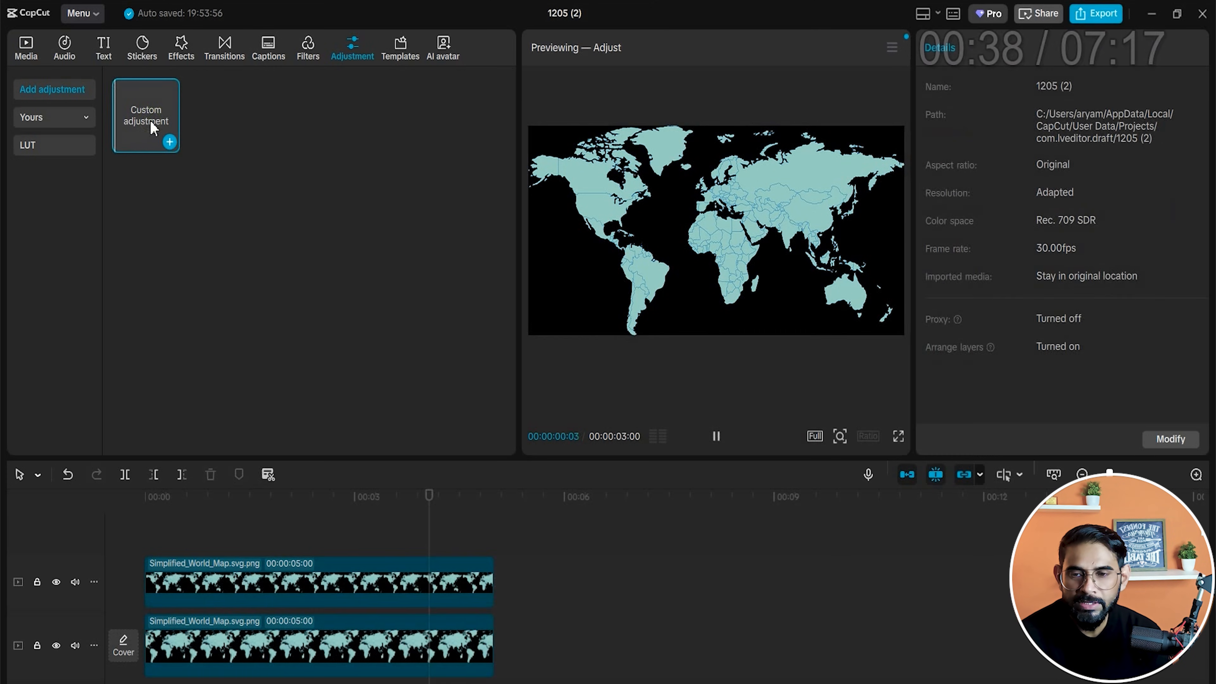
click(169, 142)
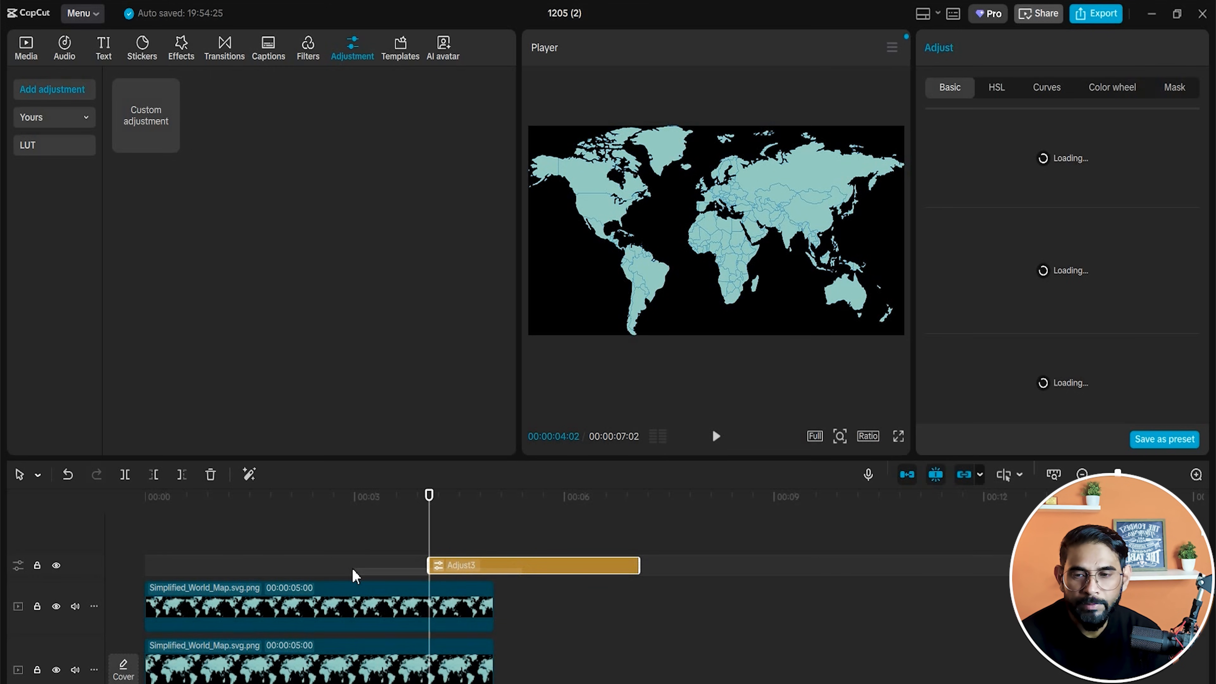
drag(483, 570, 210, 570)
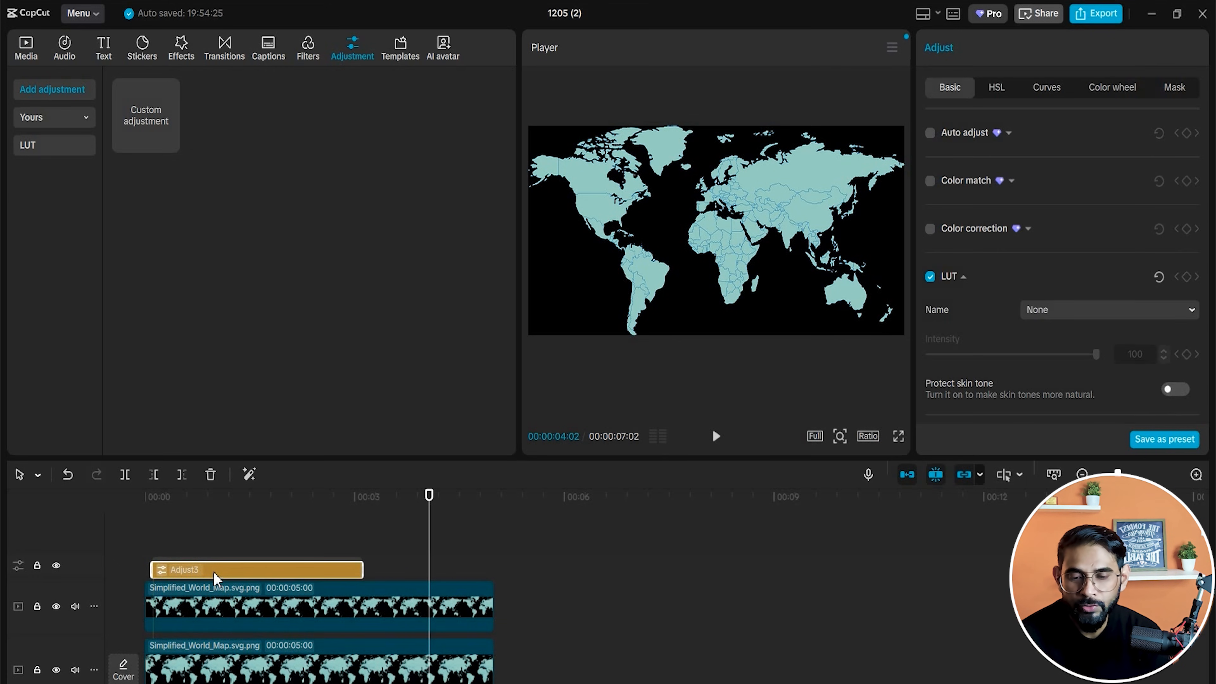
click(286, 522)
click(286, 566)
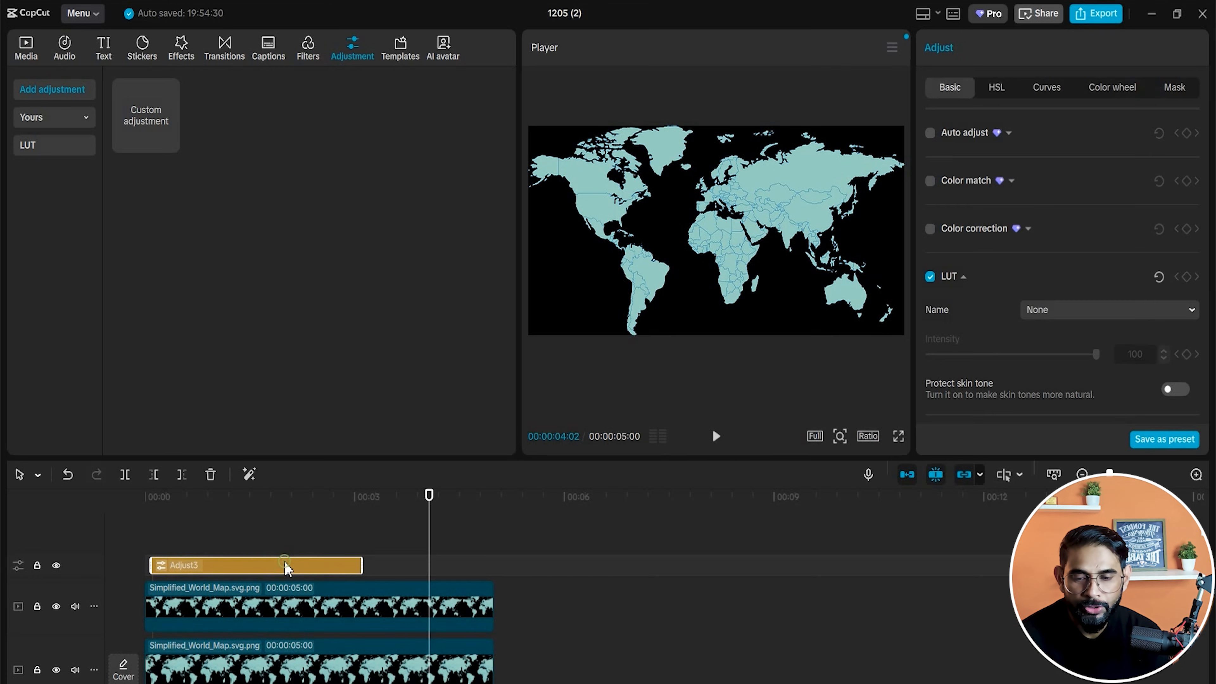
drag(429, 495, 296, 528)
drag(363, 566, 491, 582)
Lower the adjustment's luma curve slightly and shift its shadows, middle grey, tint and offset color wheels to tint the map pink.
click(1047, 87)
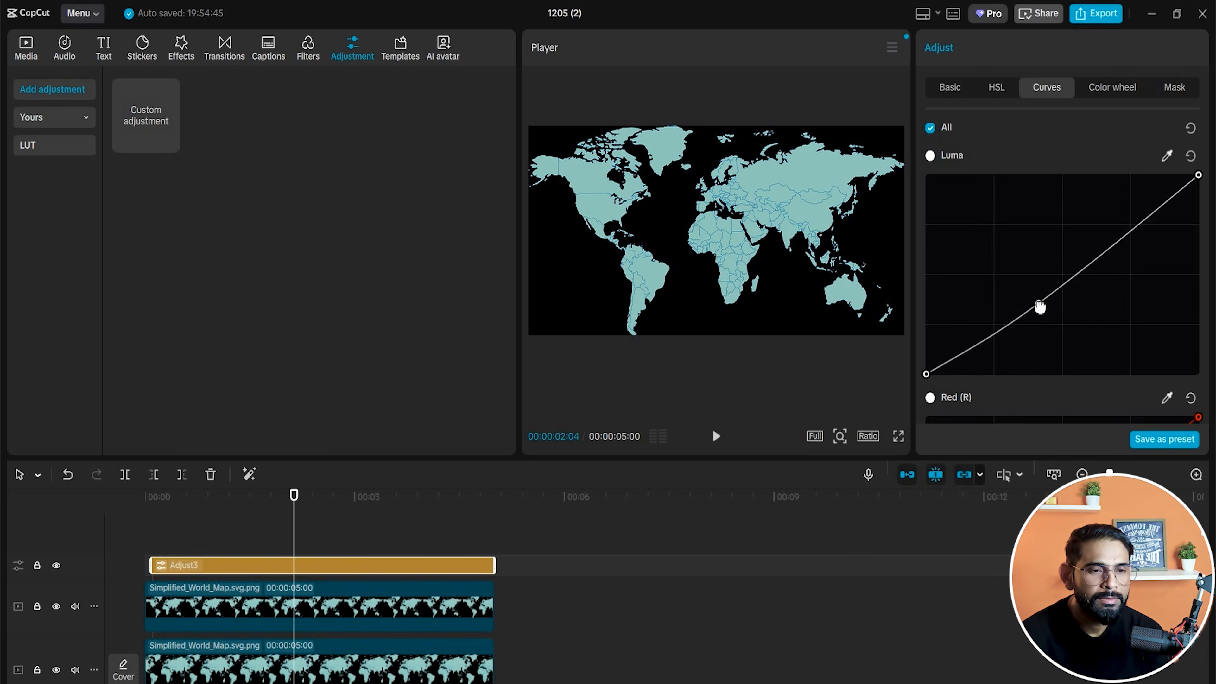
click(1112, 88)
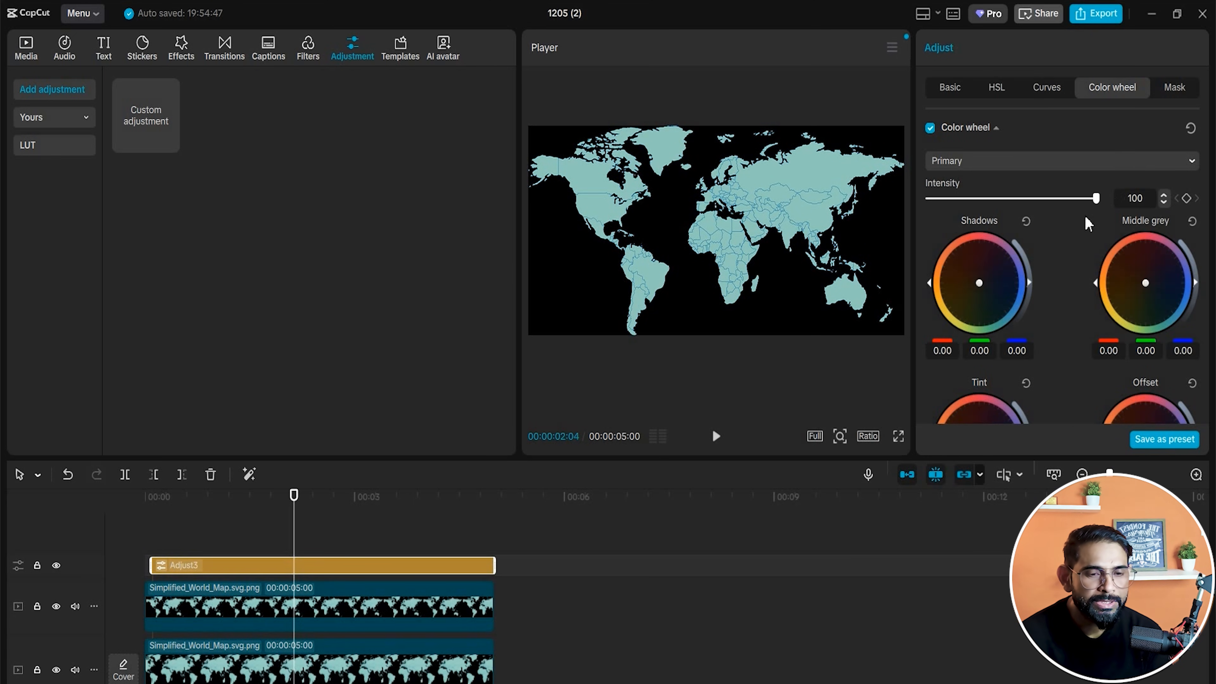
drag(978, 282, 991, 246)
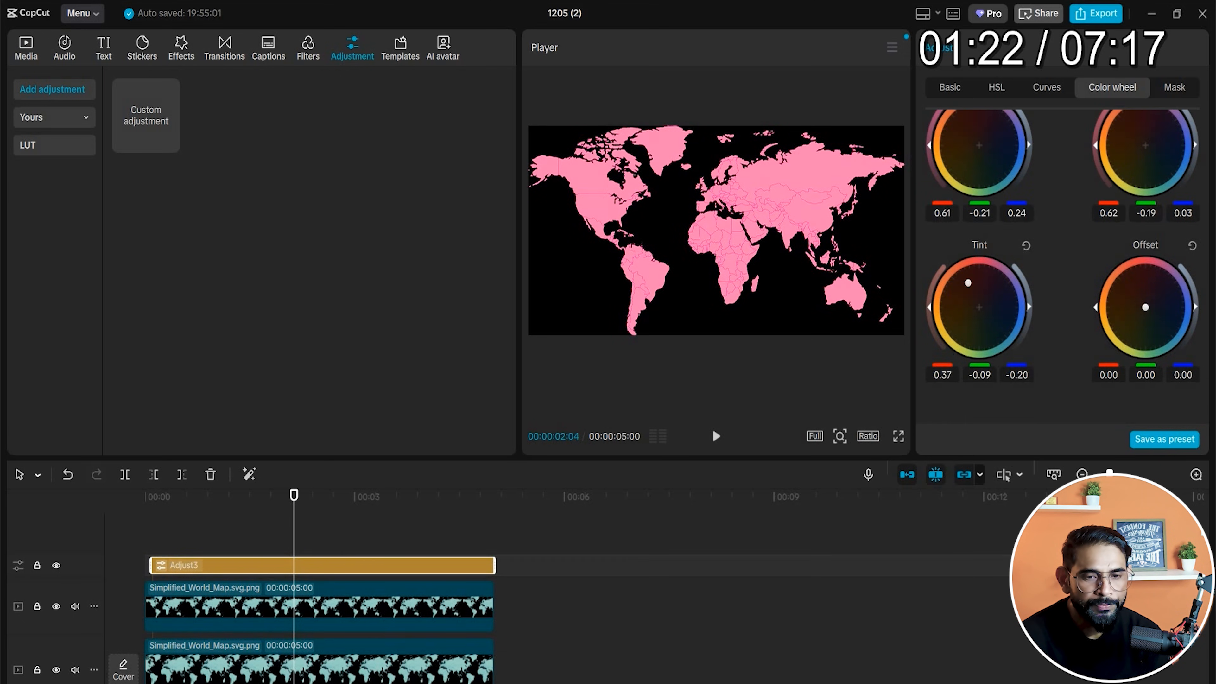
drag(968, 283, 981, 268)
drag(1145, 308, 1133, 313)
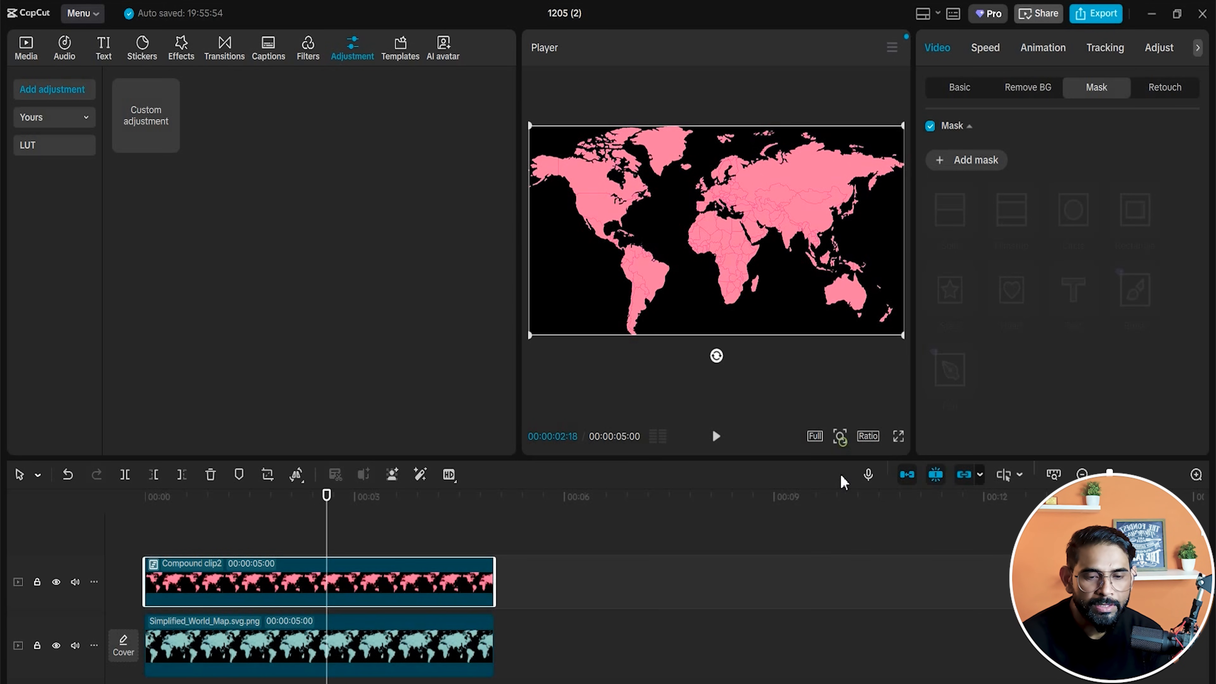
Add a mask to the pink map compound clip and set its shape to Pen.
click(840, 437)
drag(811, 465, 842, 468)
drag(776, 229, 668, 230)
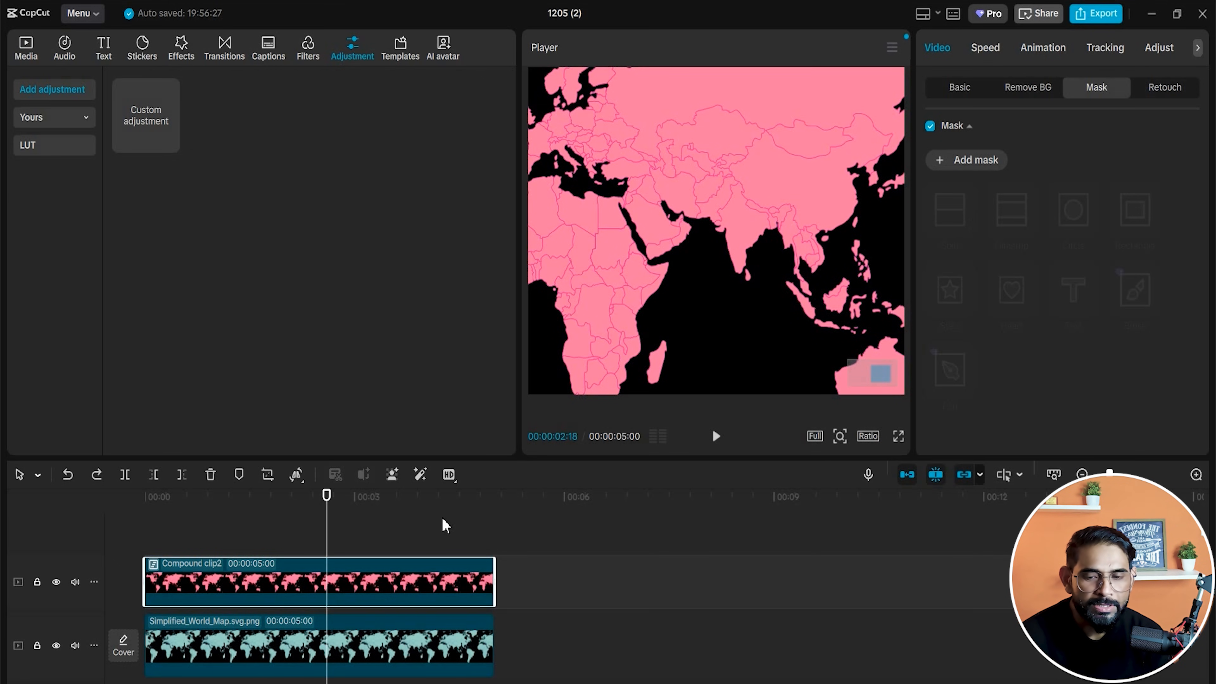
click(965, 161)
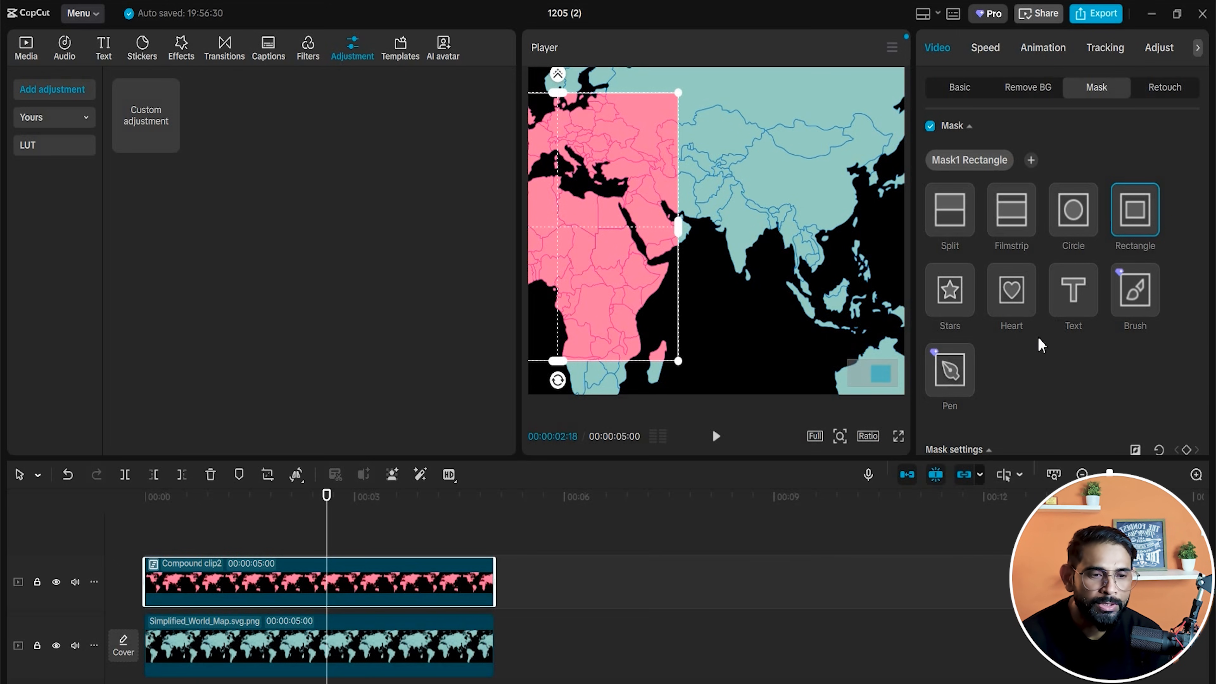
click(1135, 290)
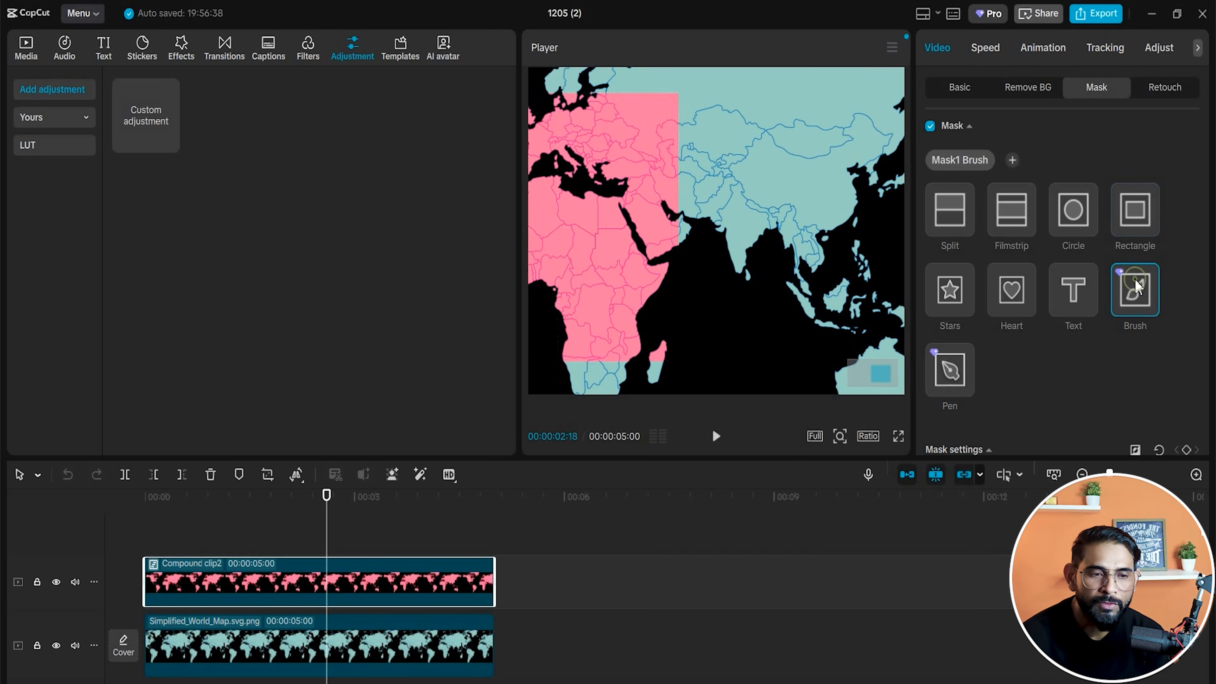
click(954, 386)
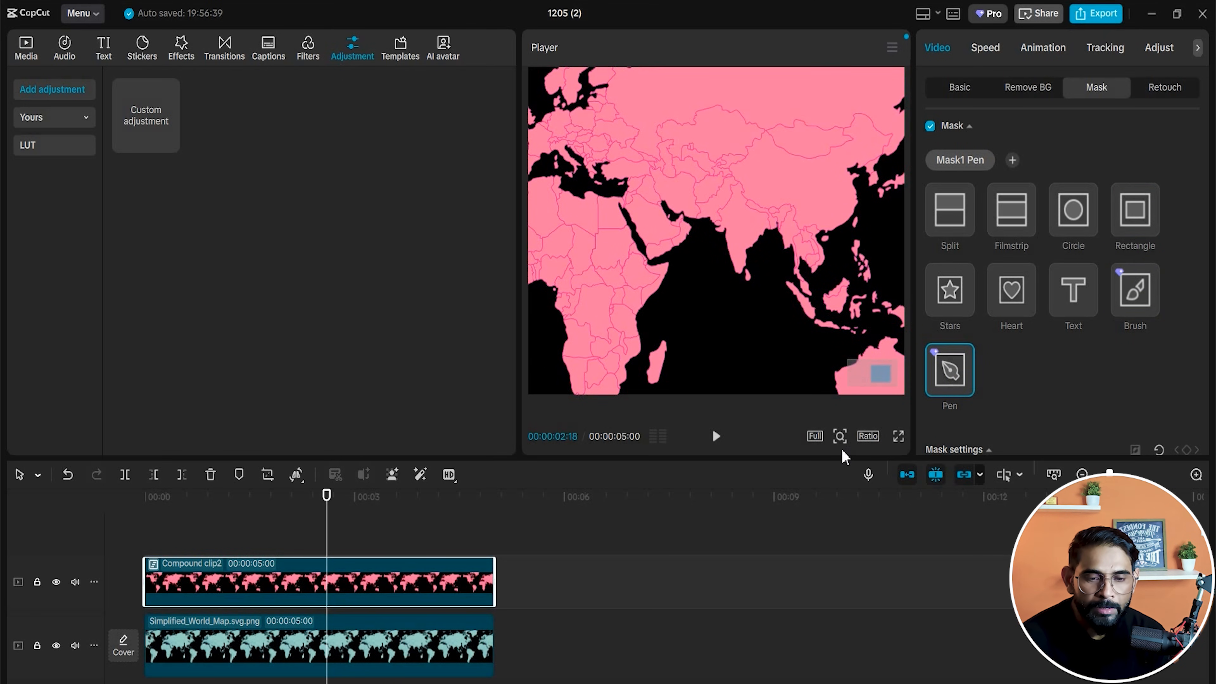
Start the pen mask path at India's southern tip and trace up the east coast and around the northeastern states' eastern border.
mouse_move(840, 436)
drag(851, 467, 911, 470)
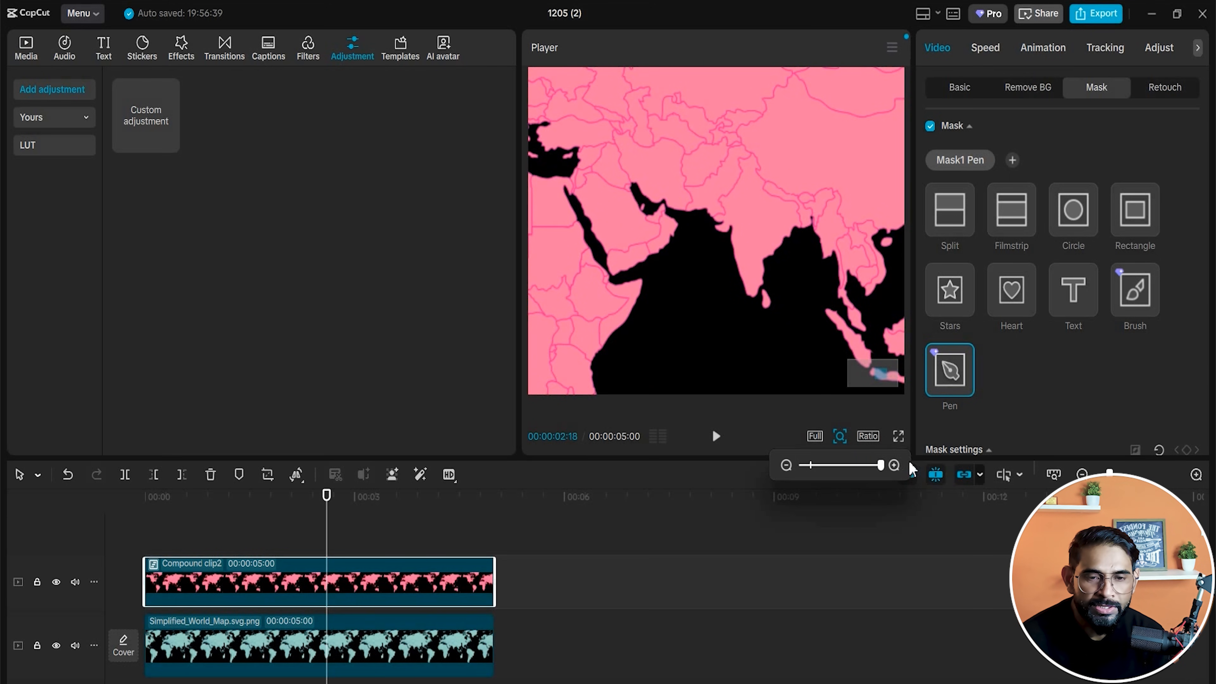
click(757, 300)
click(765, 288)
click(777, 269)
click(792, 250)
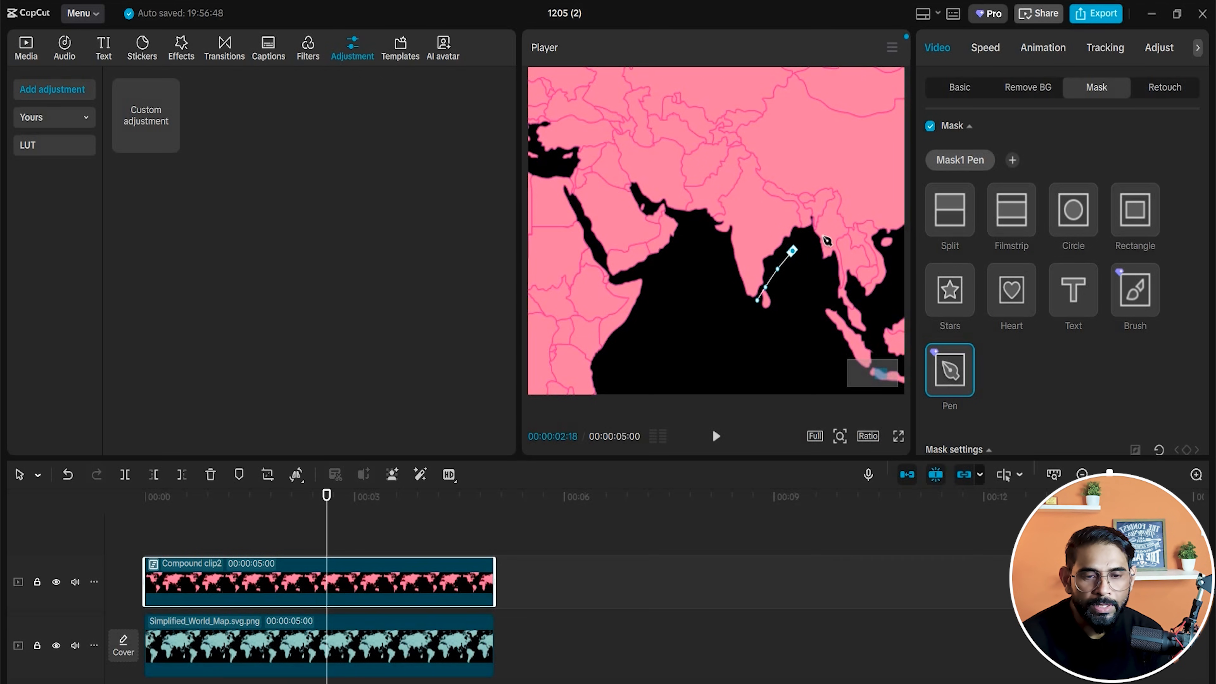
click(802, 236)
click(801, 211)
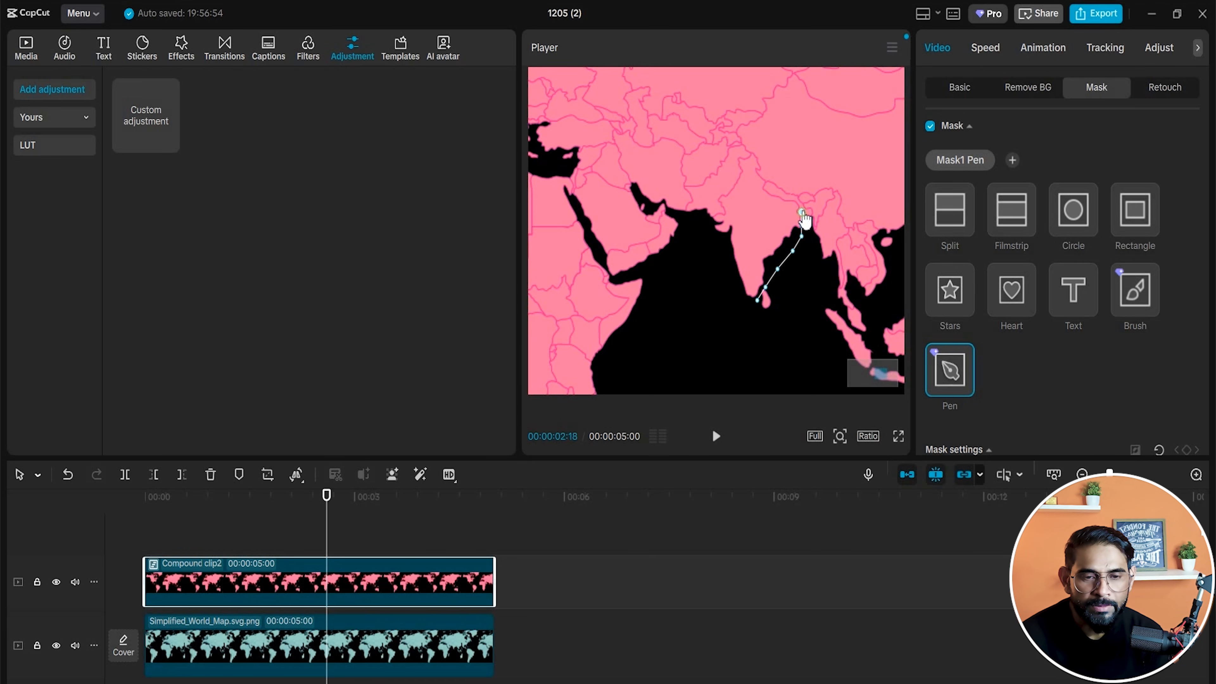
click(811, 210)
click(815, 217)
click(813, 227)
click(823, 218)
click(827, 210)
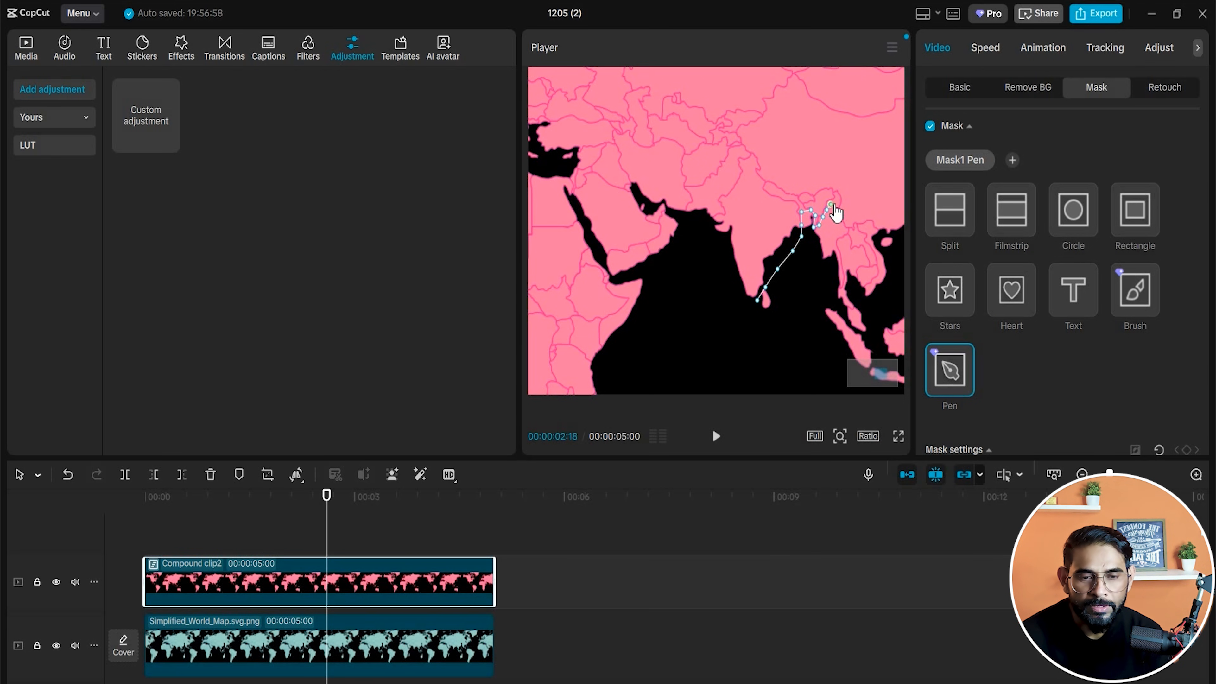
Continue the mask path westward along India's northern border and around its northern tip.
click(836, 187)
click(824, 192)
click(816, 196)
click(811, 204)
click(792, 203)
click(765, 185)
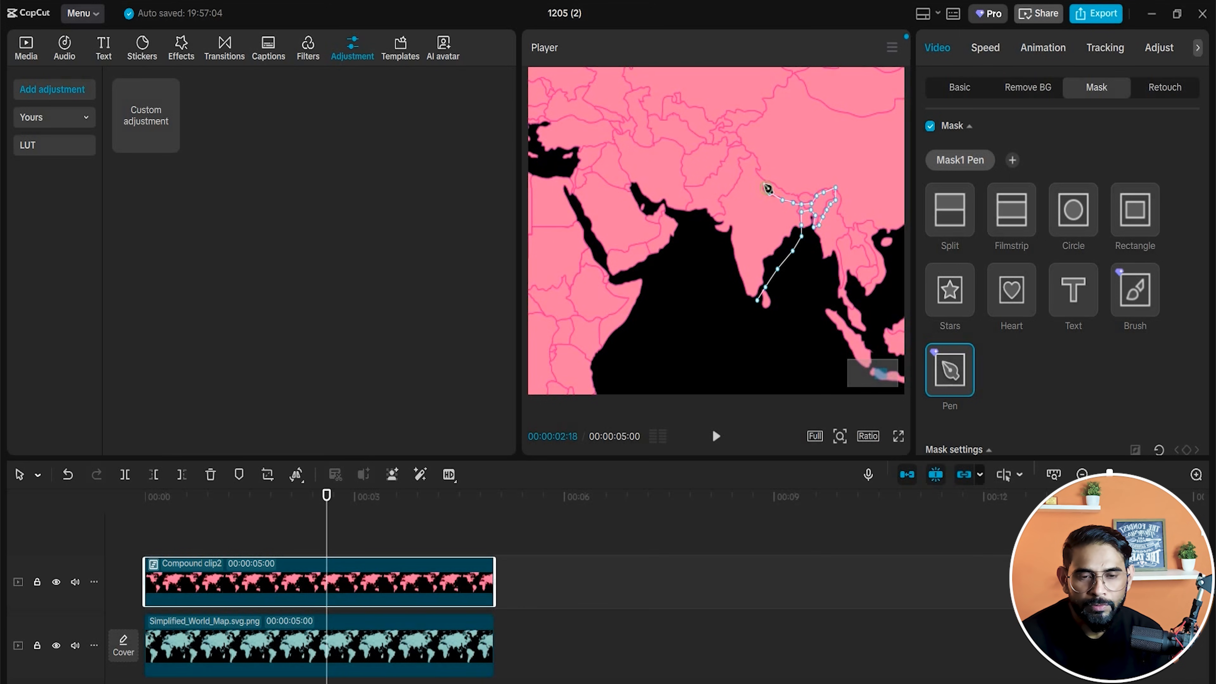
click(757, 171)
click(754, 158)
click(725, 157)
click(734, 162)
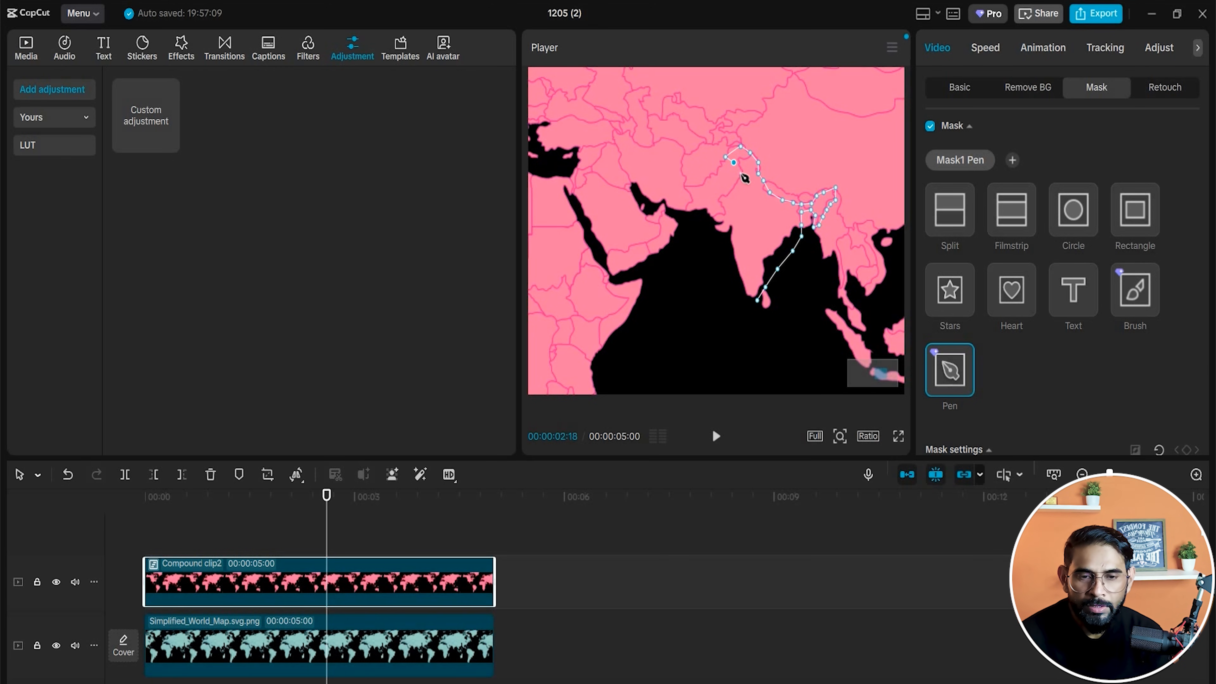
Trace the mask path down India's western border, pass offshore of the west coast and close it at the southern tip.
click(735, 188)
click(722, 194)
click(721, 212)
click(711, 219)
click(712, 234)
click(718, 261)
click(726, 309)
click(758, 301)
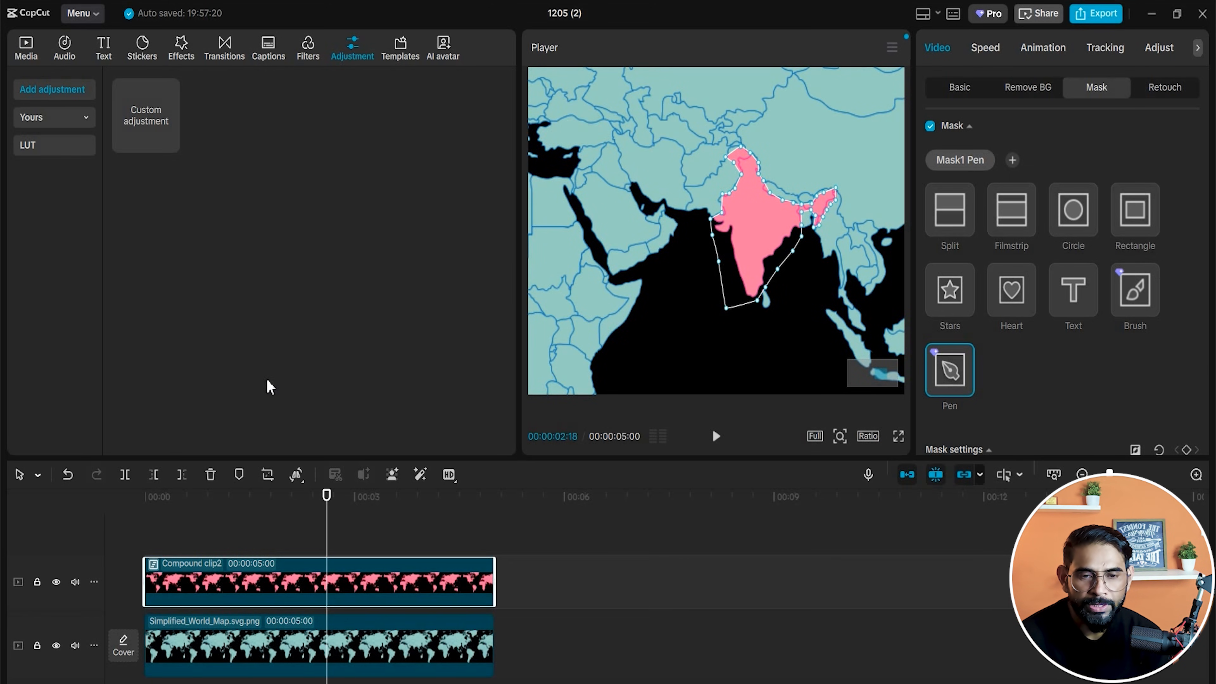
Reposition the mask's anchor points around India's northern tip to follow the country's border.
scroll(750, 157, up, 4)
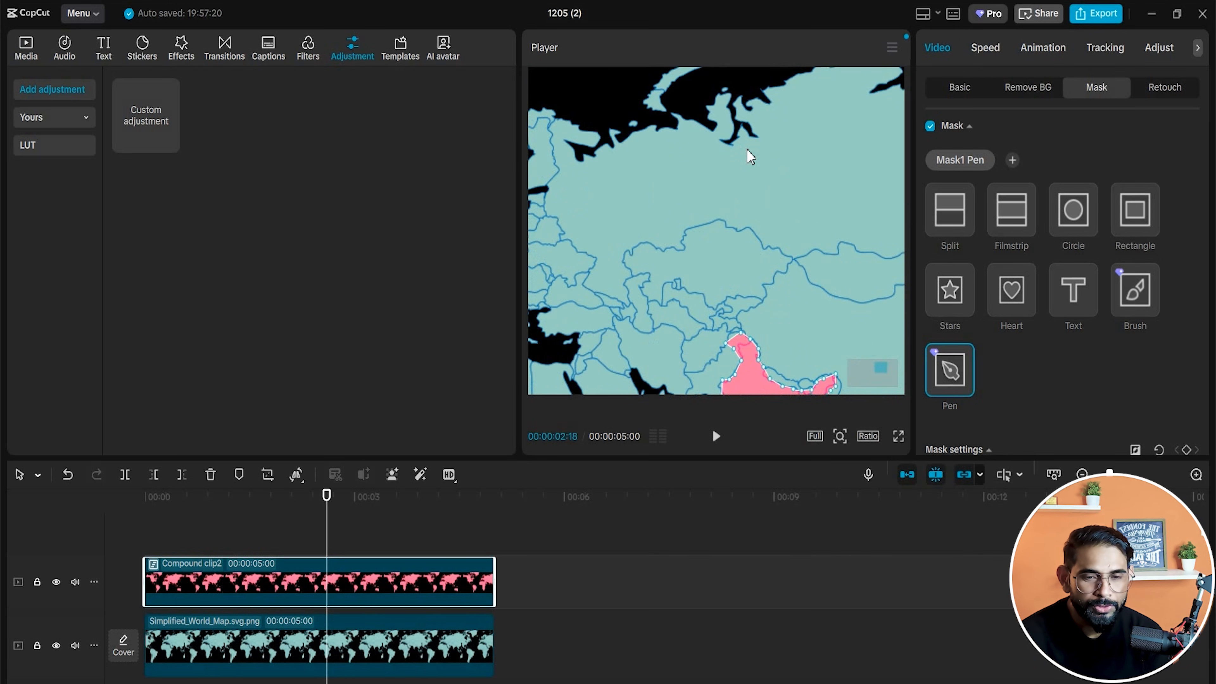
drag(750, 347, 768, 330)
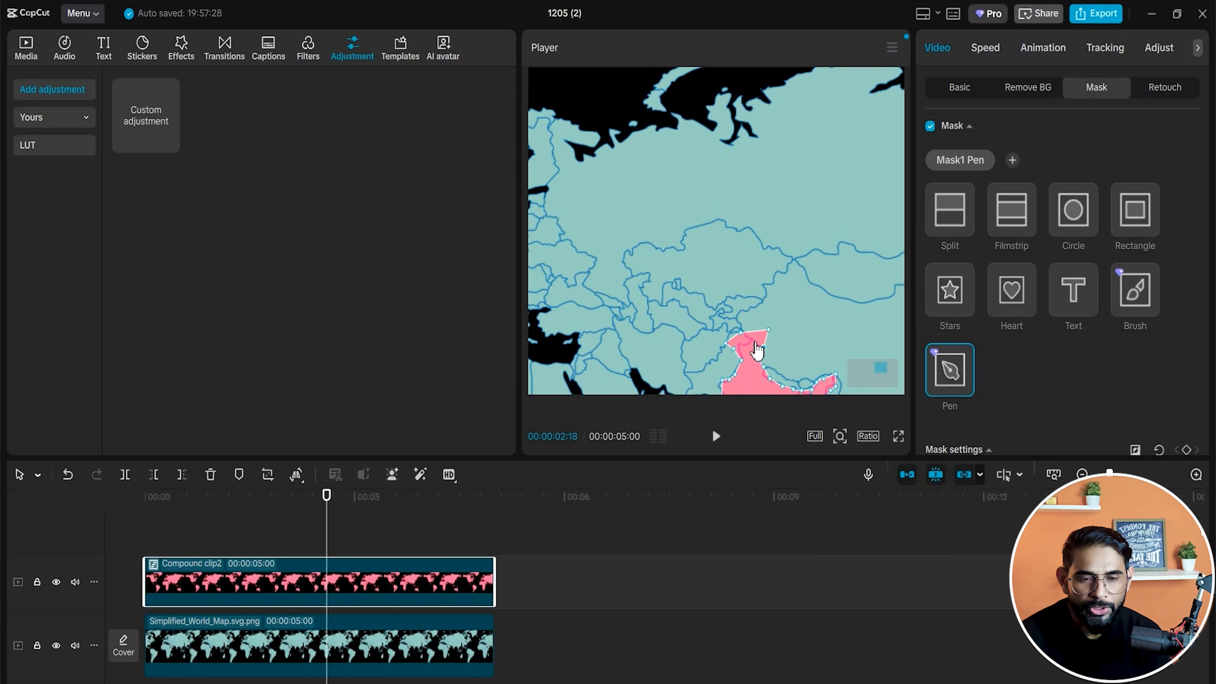
mouse_move(742, 334)
mouse_down()
mouse_move(754, 343)
mouse_move(740, 331)
mouse_up()
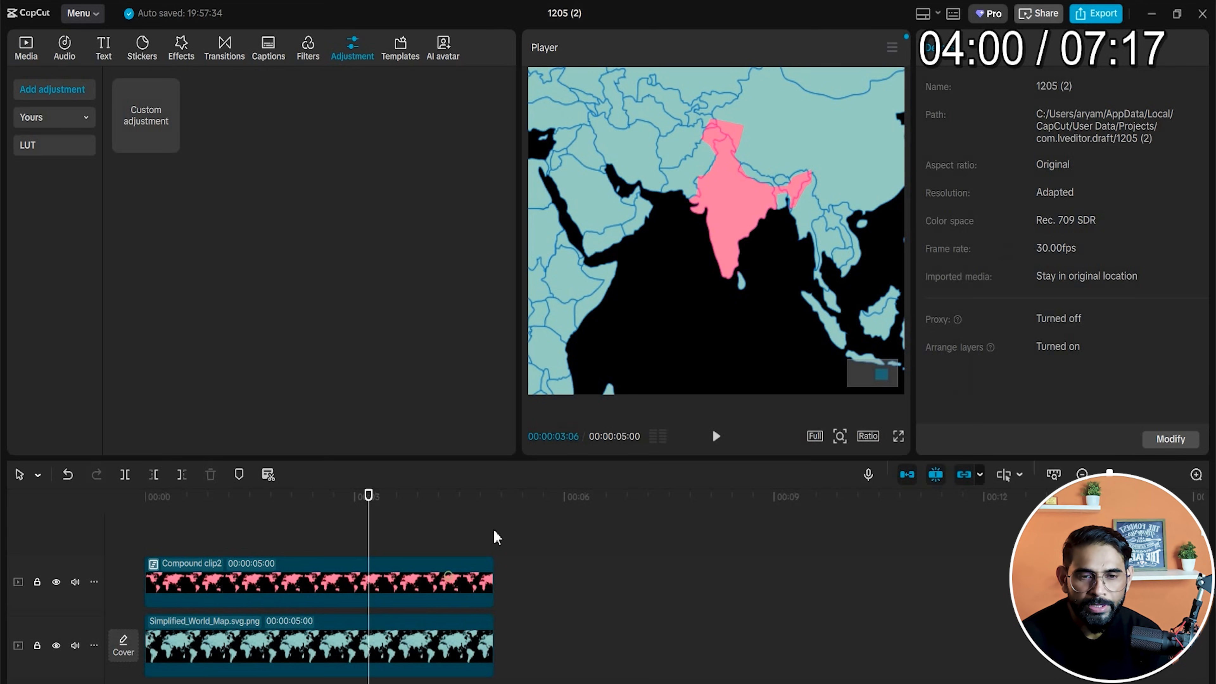
click(719, 129)
drag(743, 125, 714, 138)
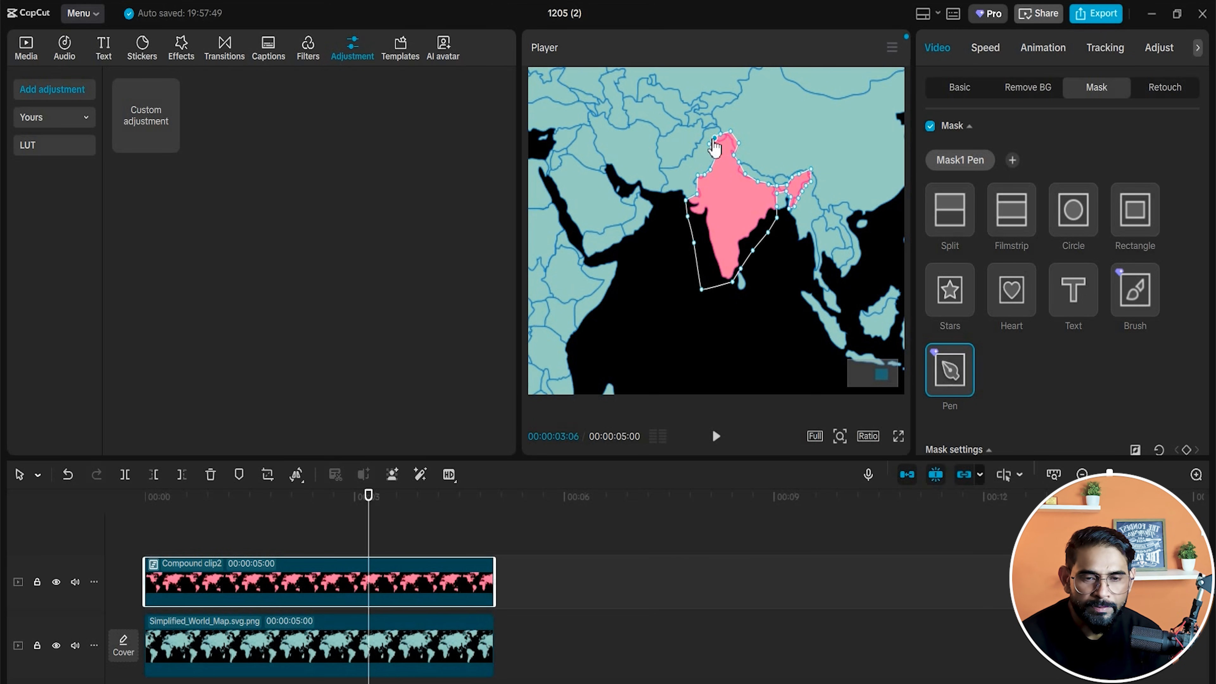
click(600, 633)
click(408, 597)
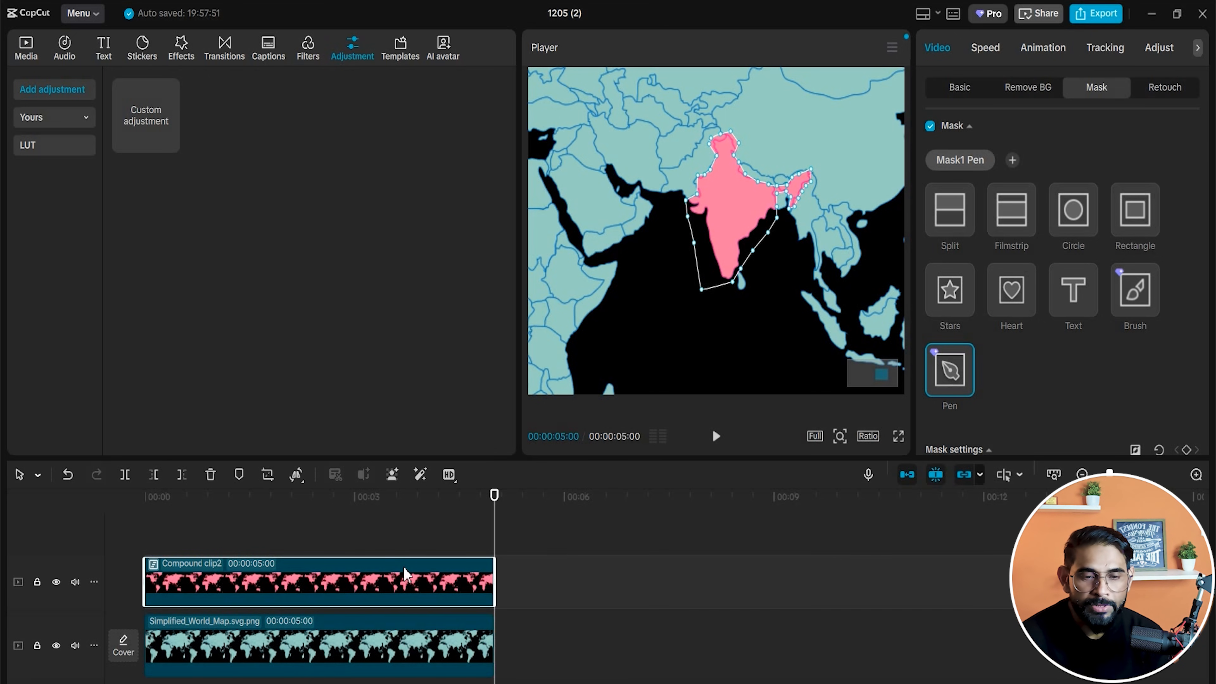
click(574, 628)
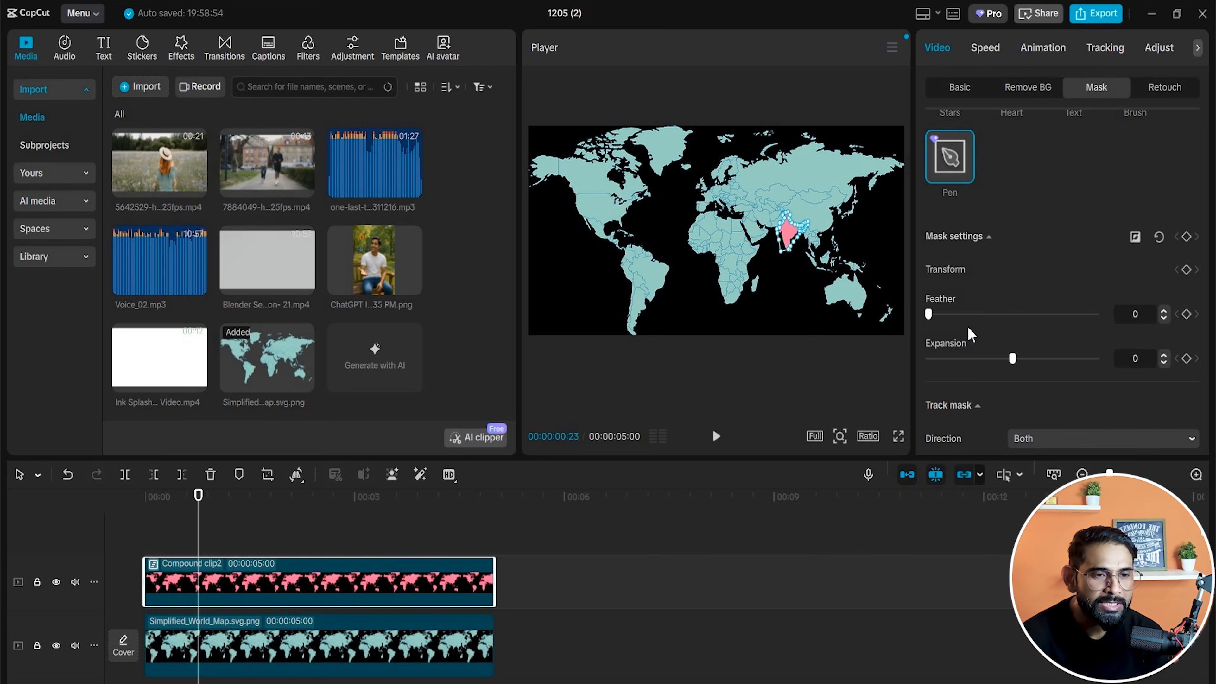
Set the India mask's feather to 39 and lower its expansion below zero.
scroll(1073, 325, down, 1)
drag(1013, 318, 991, 336)
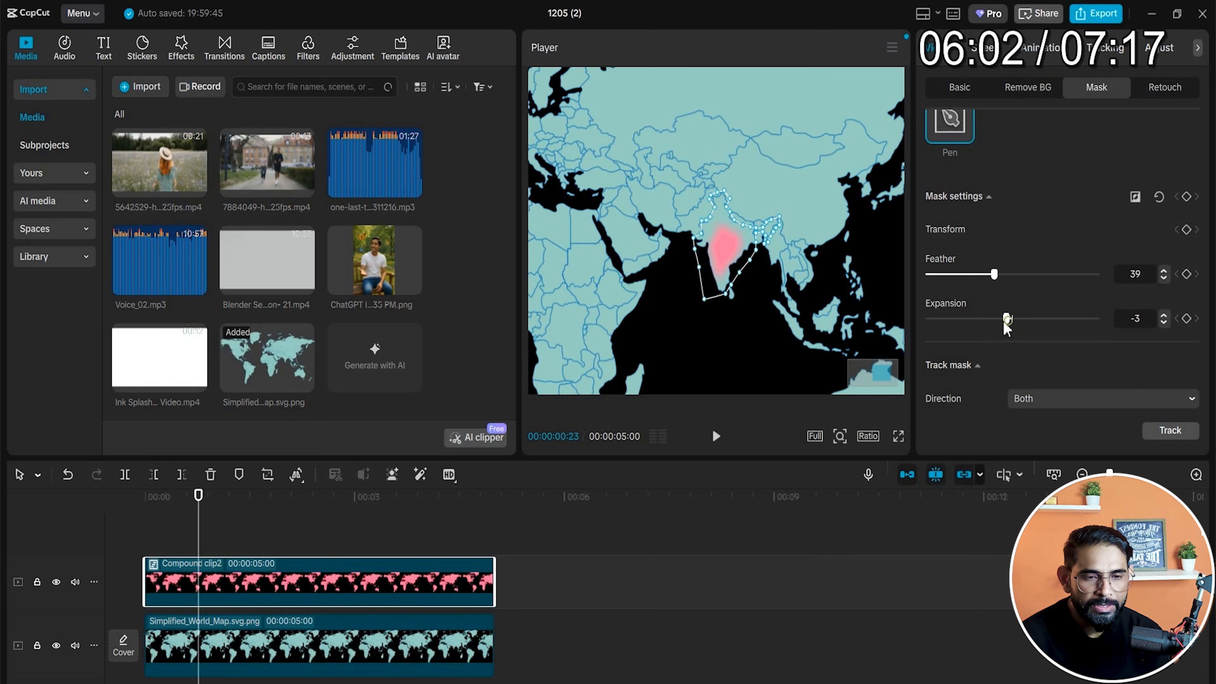
Animate the compound clip's pen mask expansion with keyframes from -7 near the start to 0 at 00:00:00:20.
drag(1005, 320, 996, 320)
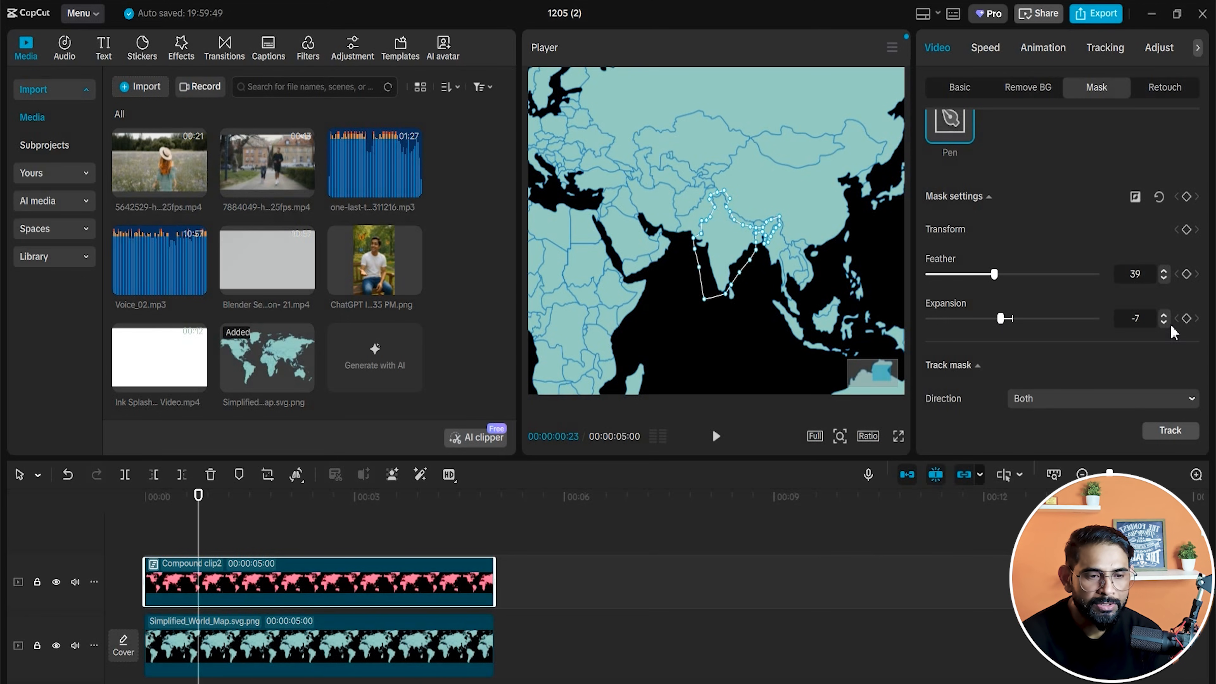
click(1187, 318)
drag(197, 582, 161, 582)
mouse_move(201, 503)
mouse_down()
mouse_move(150, 524)
mouse_move(217, 527)
mouse_move(191, 525)
mouse_up()
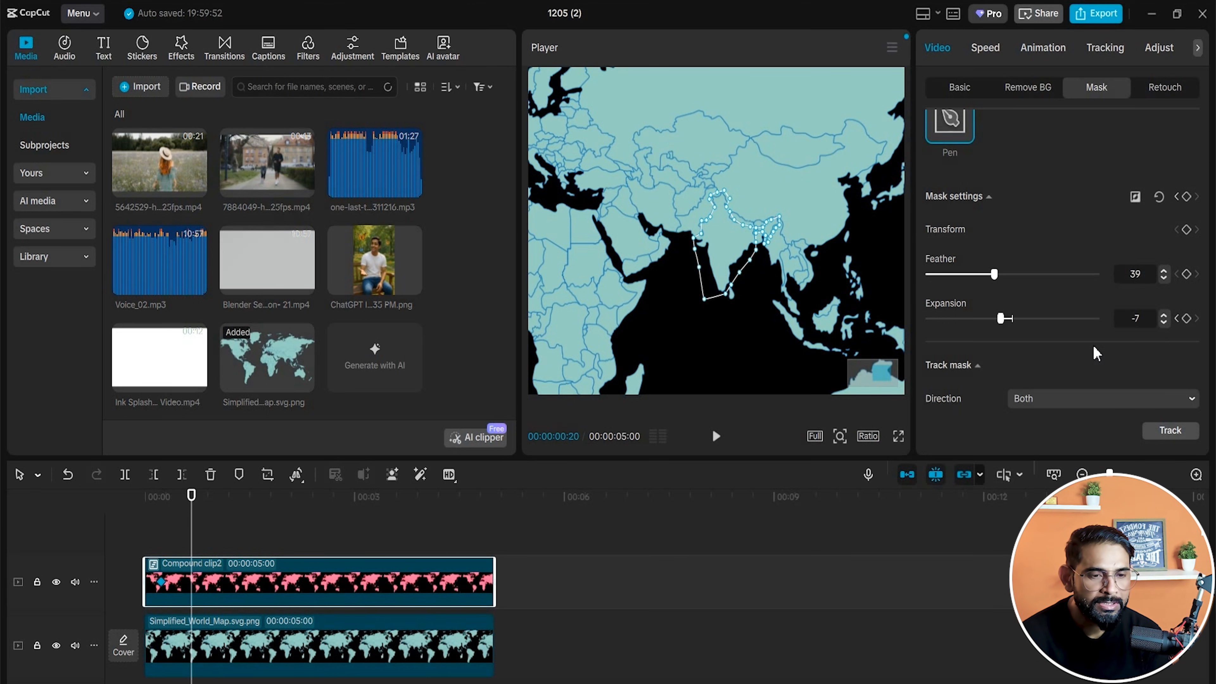
mouse_move(1004, 319)
mouse_down()
mouse_move(1039, 318)
mouse_move(1014, 320)
mouse_up()
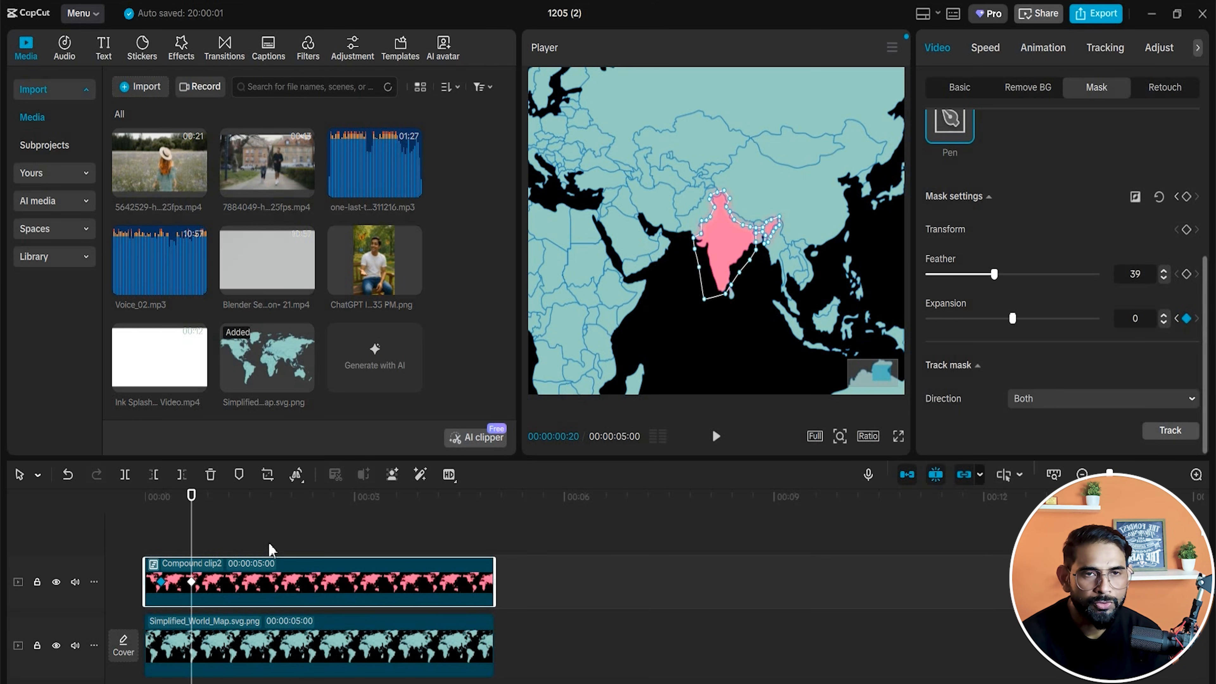
Play the timeline from the start to check how the pink India highlight grows on the map.
drag(192, 495, 144, 497)
click(674, 652)
key(space)
key(space)
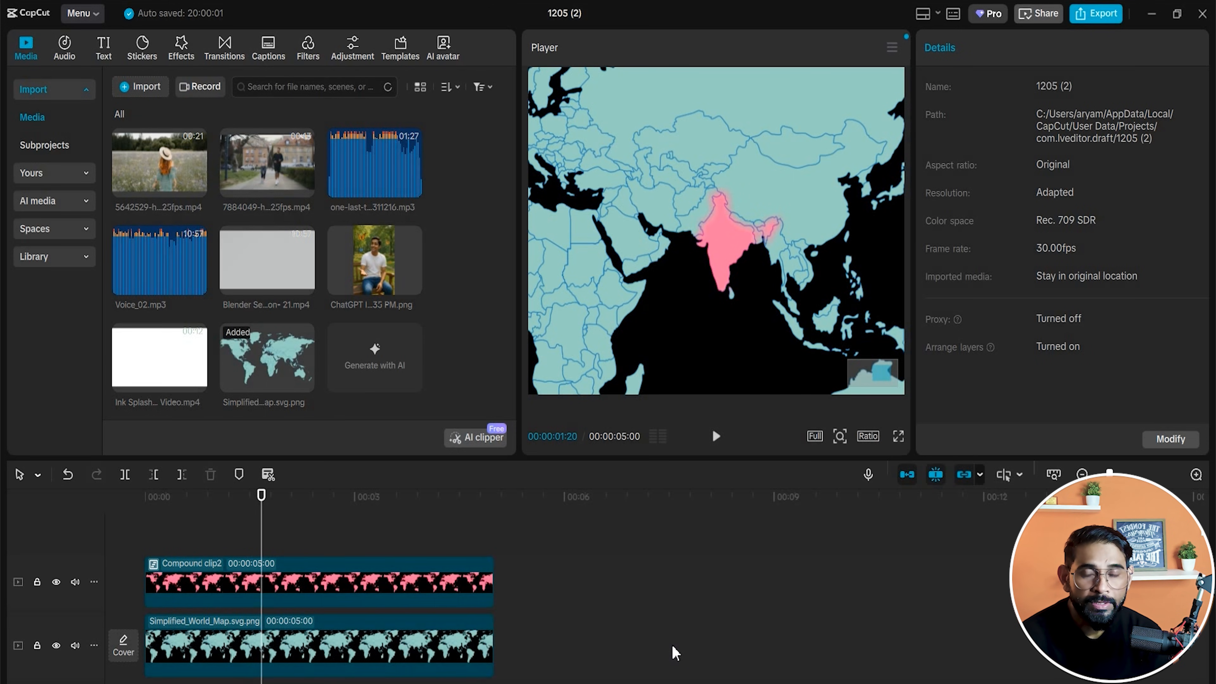
drag(263, 524, 208, 549)
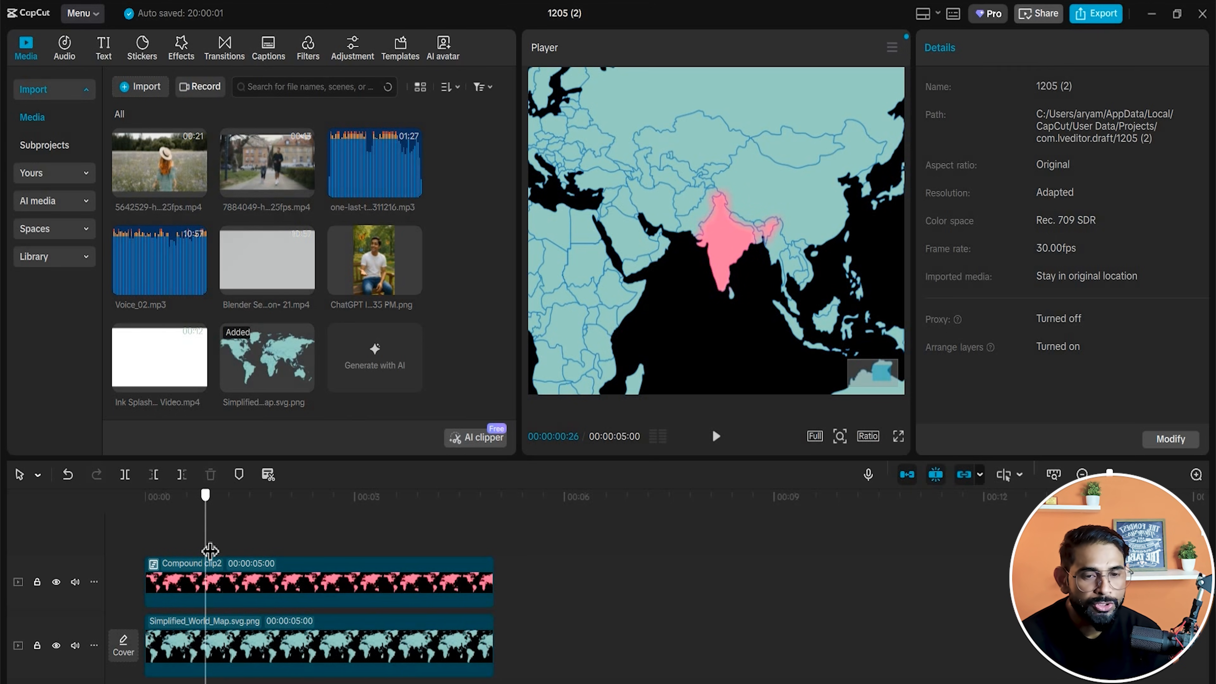
click(304, 585)
scroll(983, 141, down, 3)
click(667, 669)
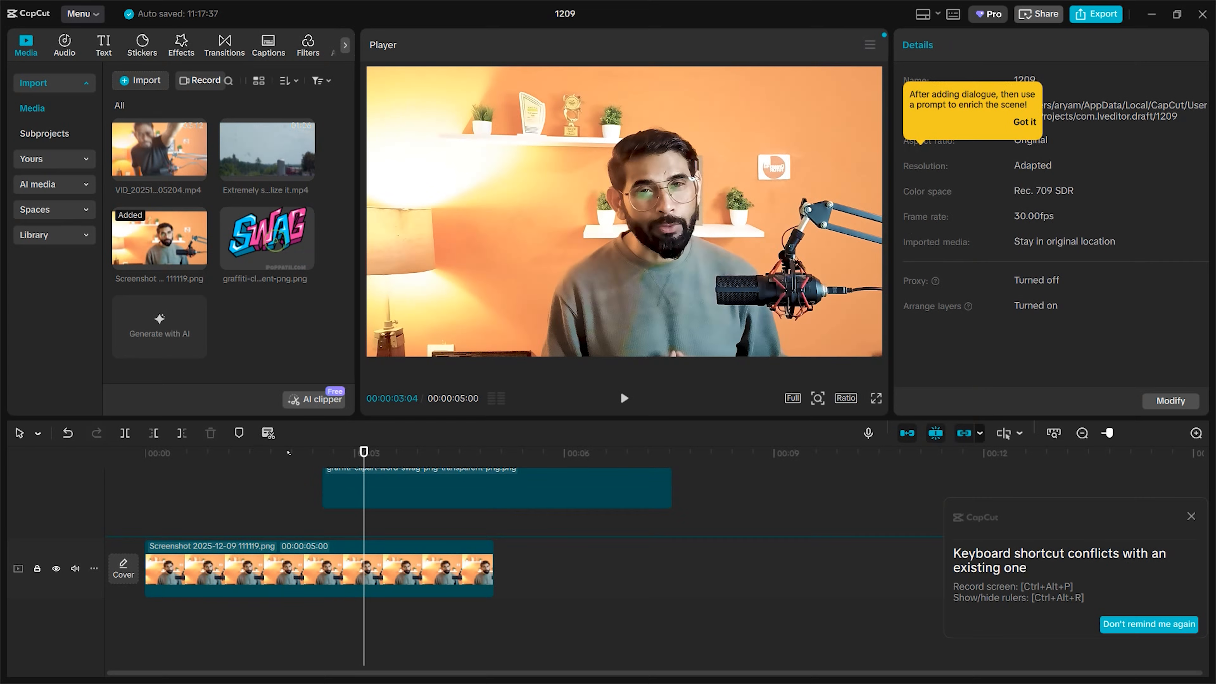
Place the SWAG graffiti image above the screenshot clip from the start, scaled to 34% and positioned at X 1106, Y 286.
drag(363, 486, 201, 505)
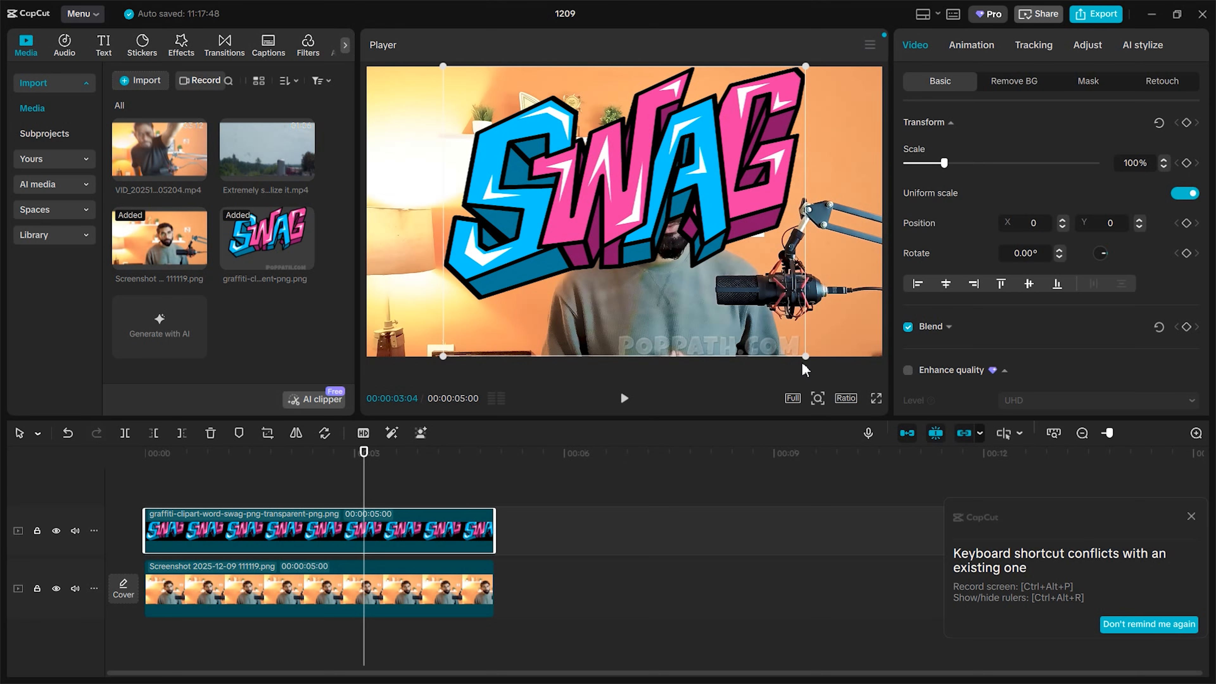
drag(806, 365, 788, 142)
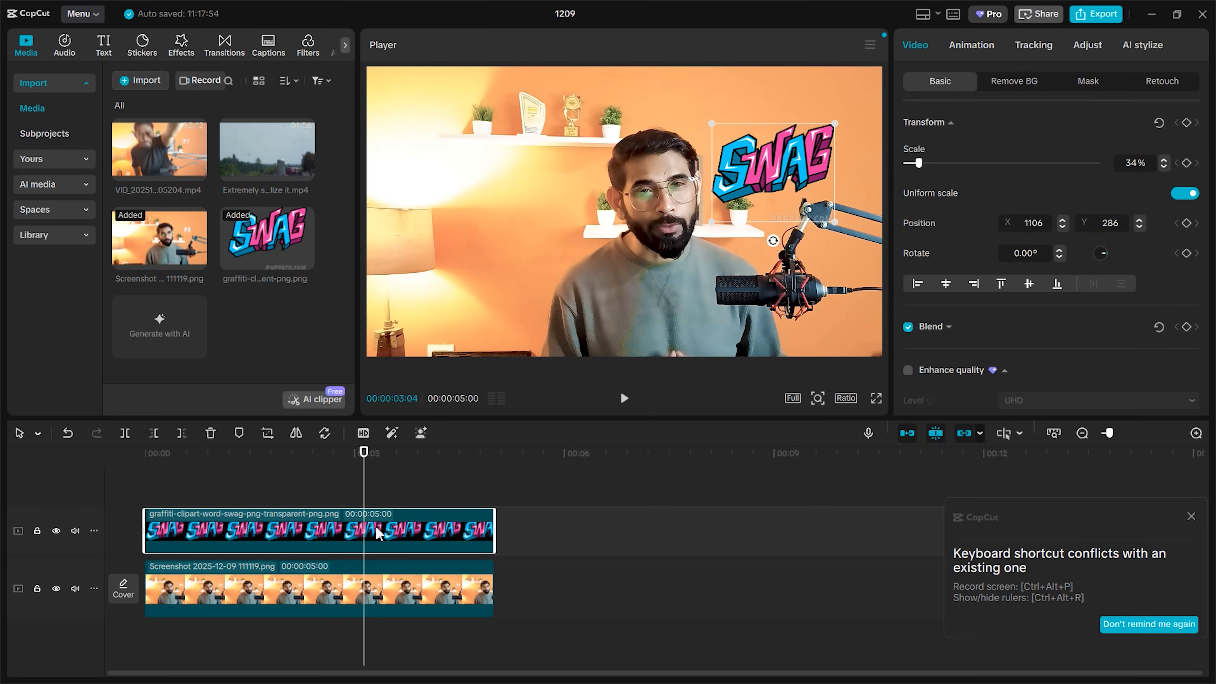
Apply the Flash In entrance animation to the SWAG graphic and play it from the start.
click(974, 46)
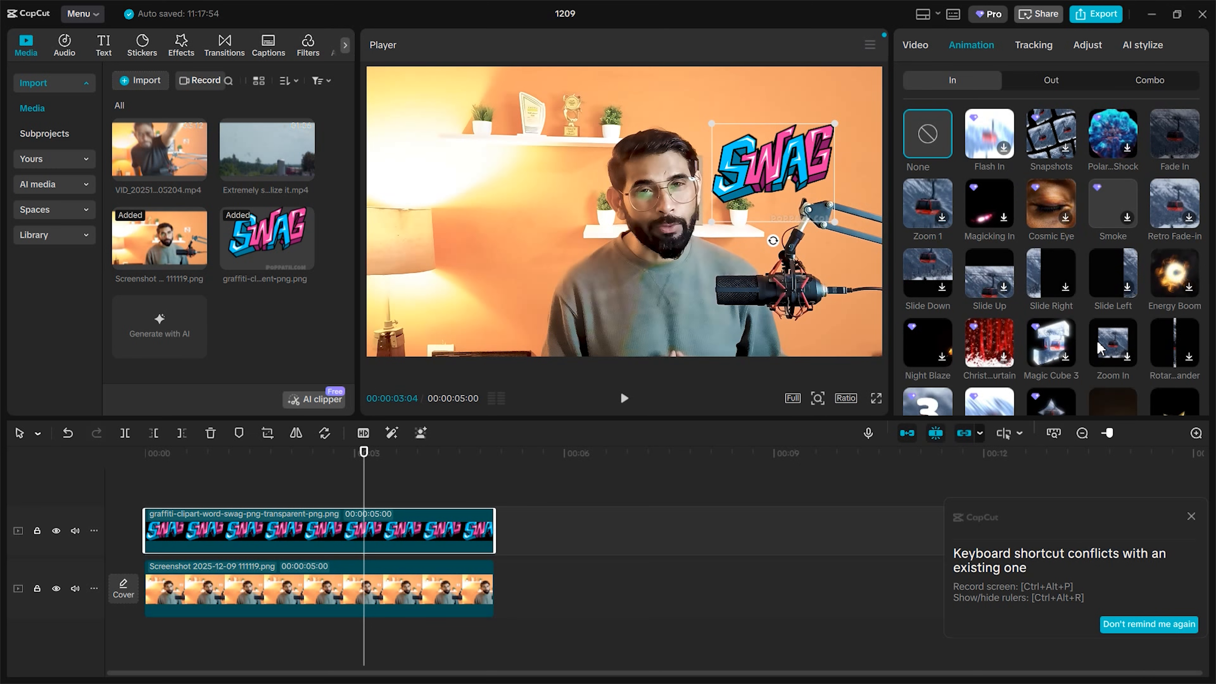
click(989, 134)
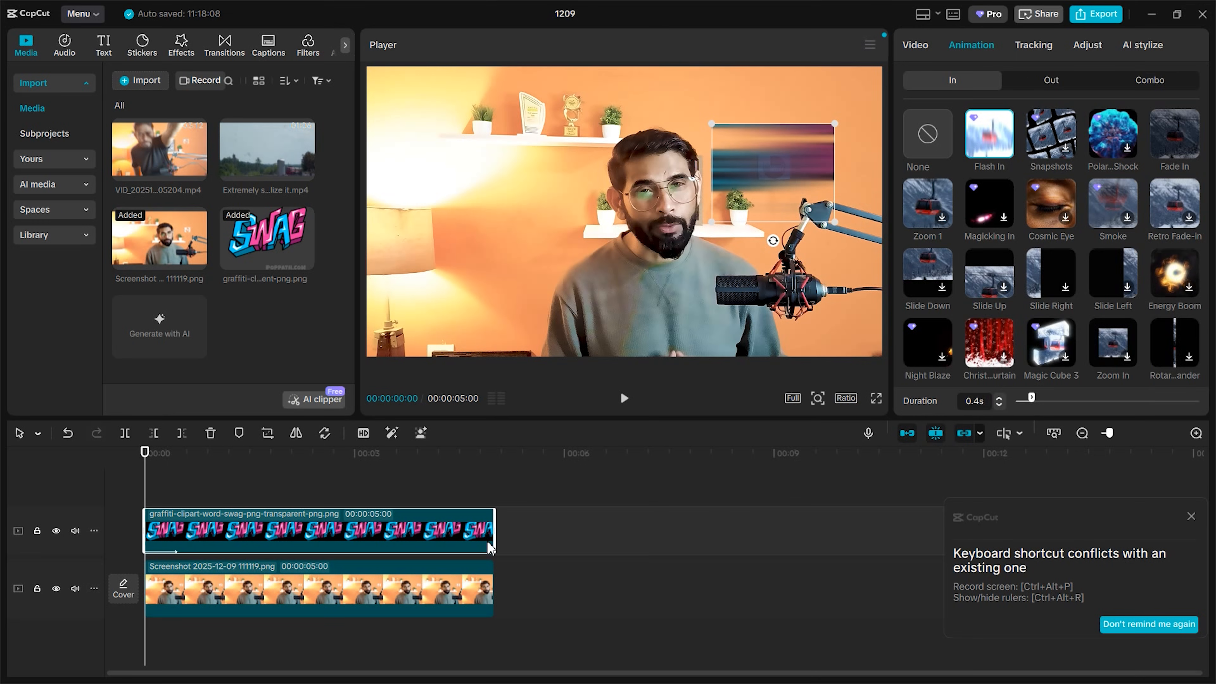
mouse_move(152, 460)
mouse_down()
mouse_move(277, 470)
mouse_move(136, 478)
mouse_up()
key(space)
key(space)
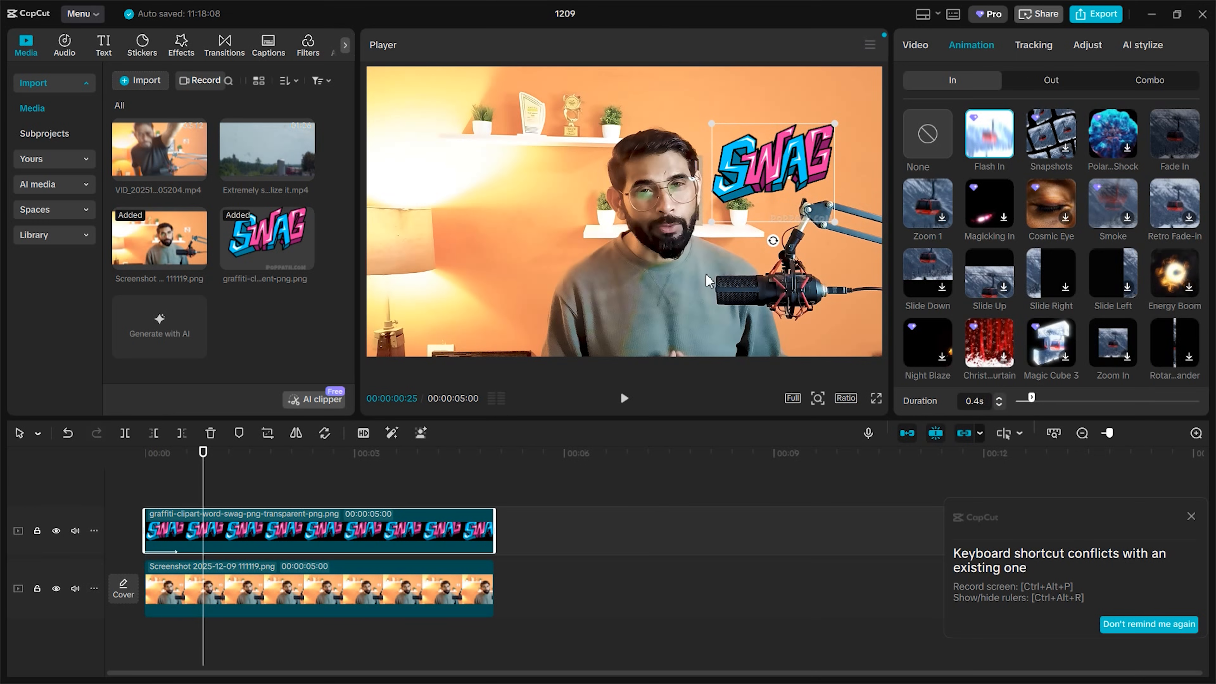
Enlarge the SWAG graphic slightly and replay its entrance from the start of the timeline.
key(space)
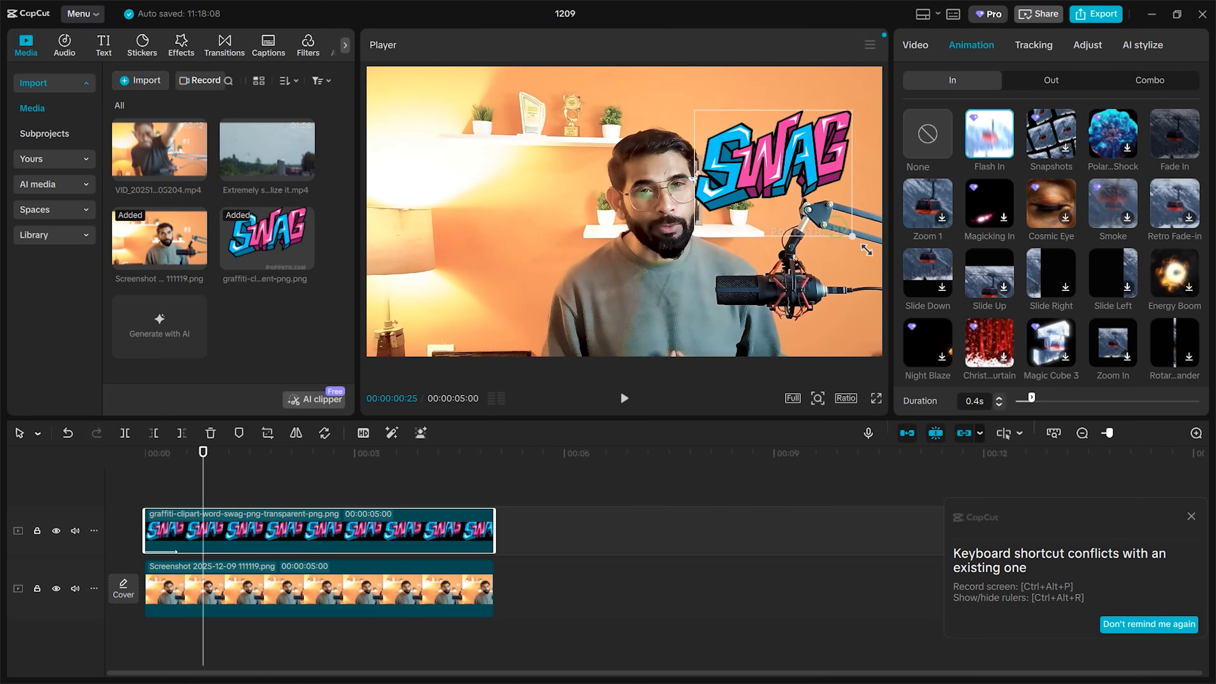
key(space)
drag(301, 465, 141, 470)
key(space)
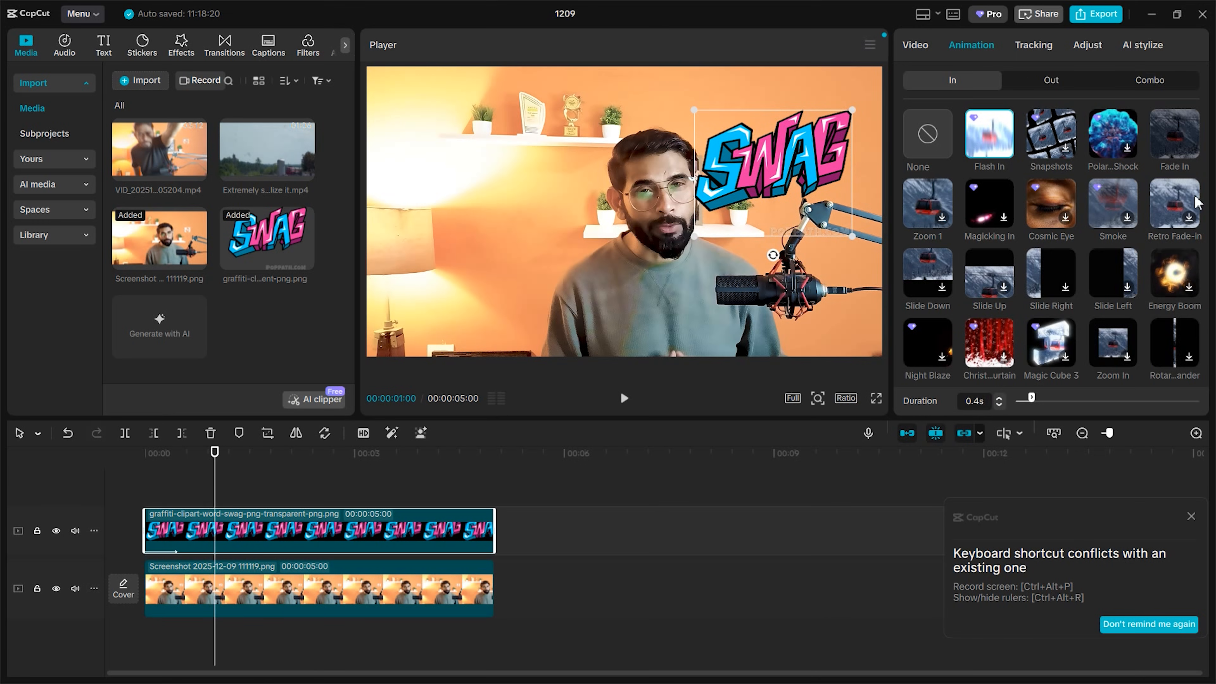
Try the Snapshots and Polar…Shock entrance animations on the SWAG graphic.
click(1050, 135)
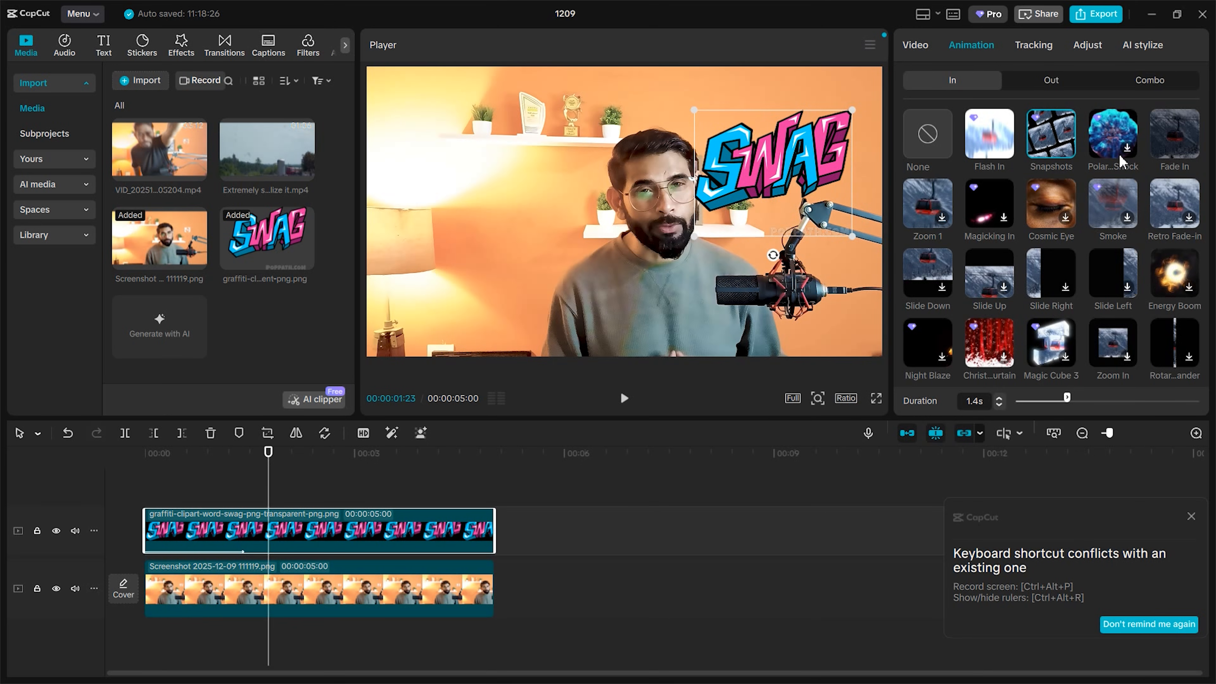
click(1128, 217)
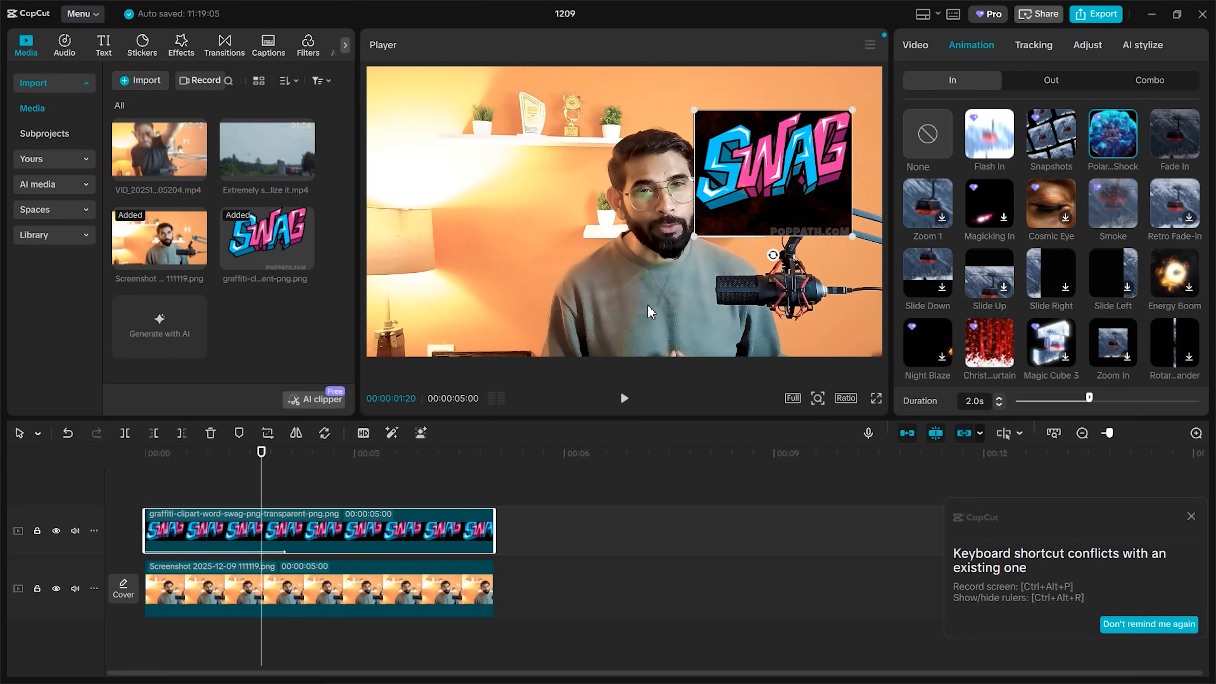
Delete the SWAG overlay and apply the Polar…Shock entrance animation to the screenshot clip.
key(Delete)
click(405, 570)
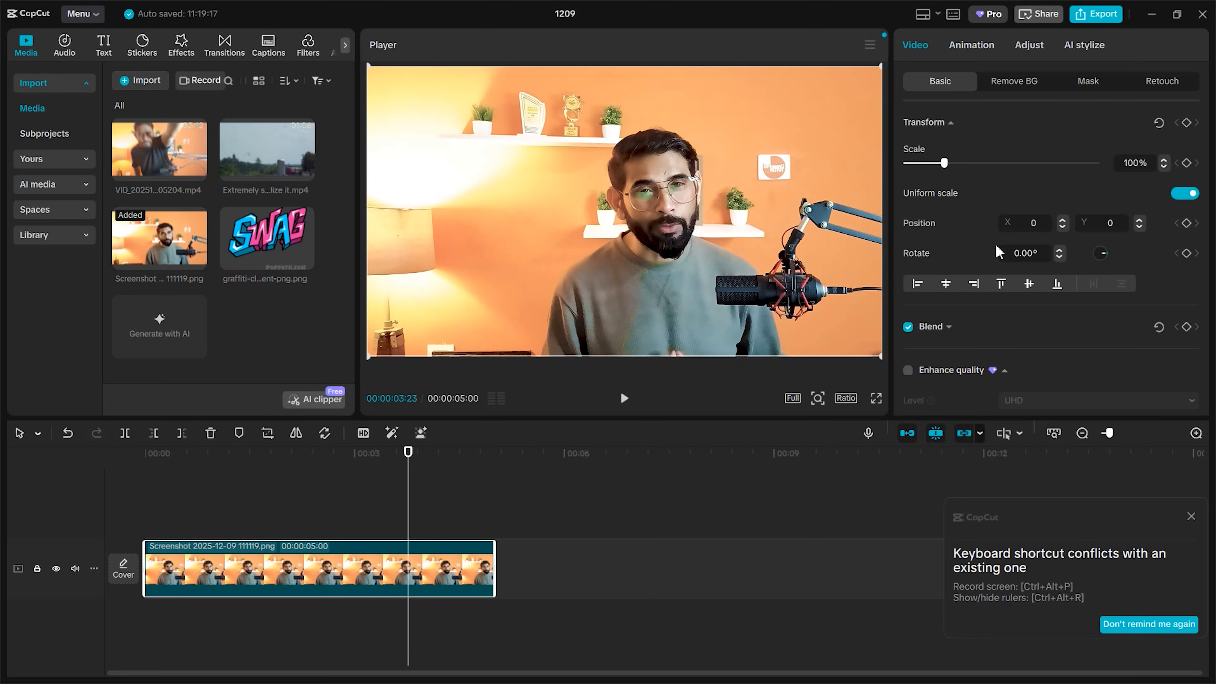
click(989, 52)
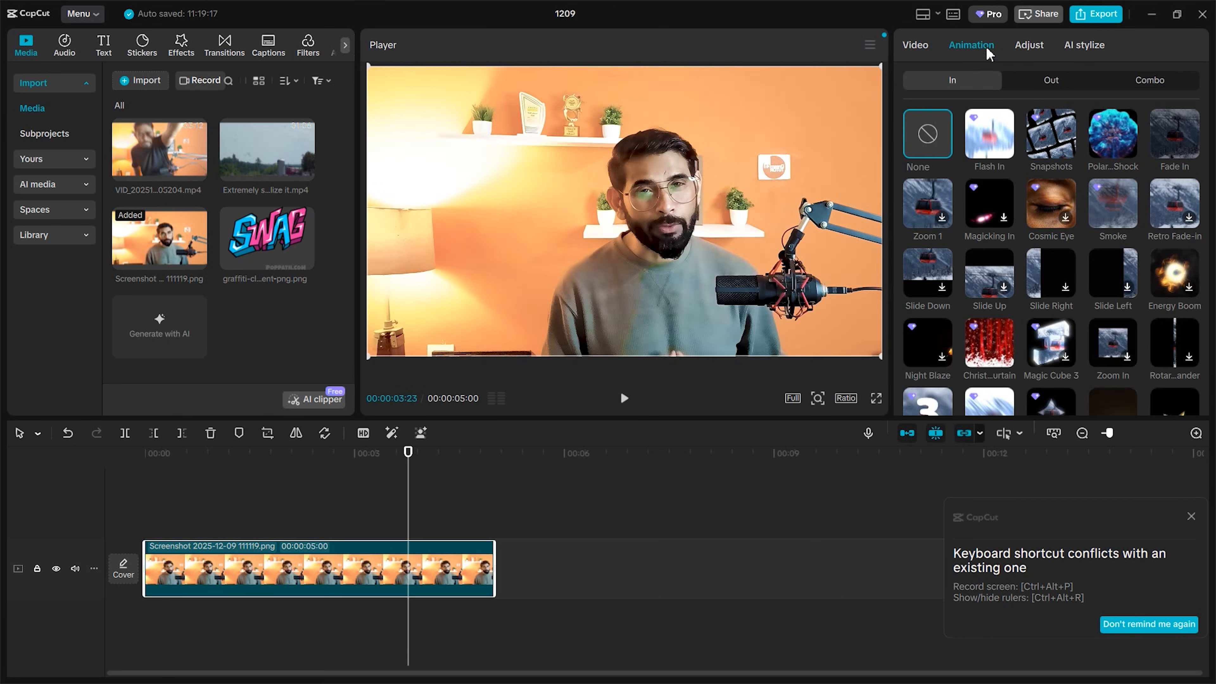
click(1113, 135)
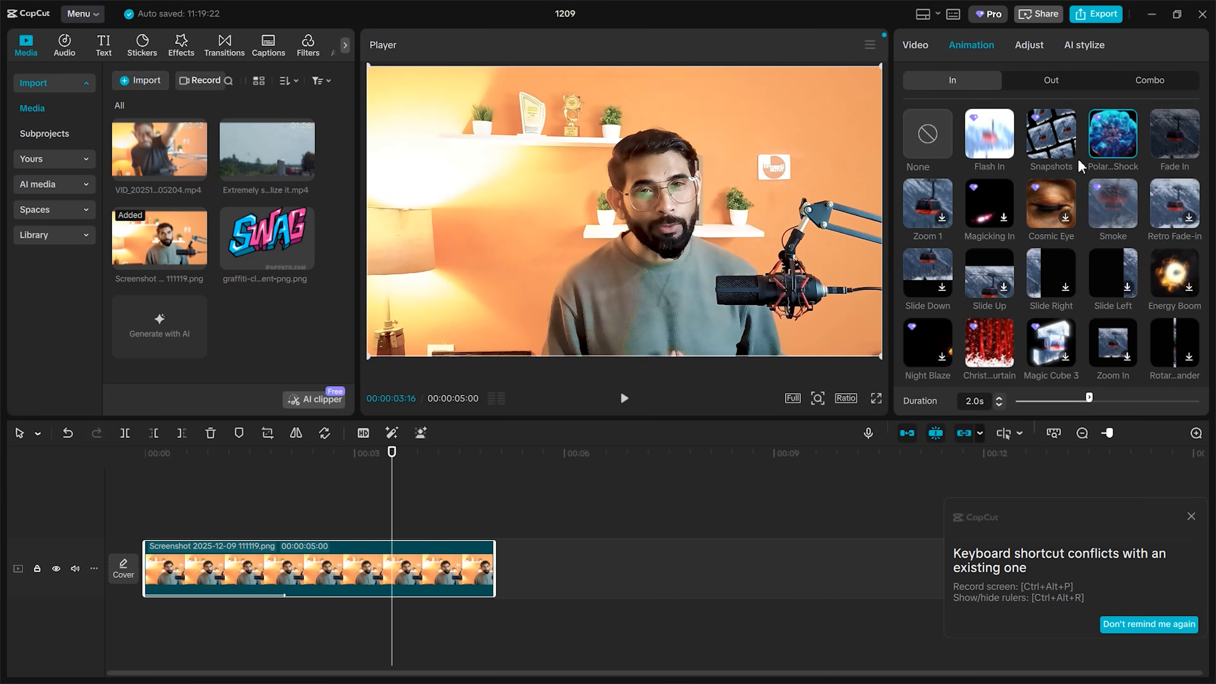
scroll(1083, 261, down, 10)
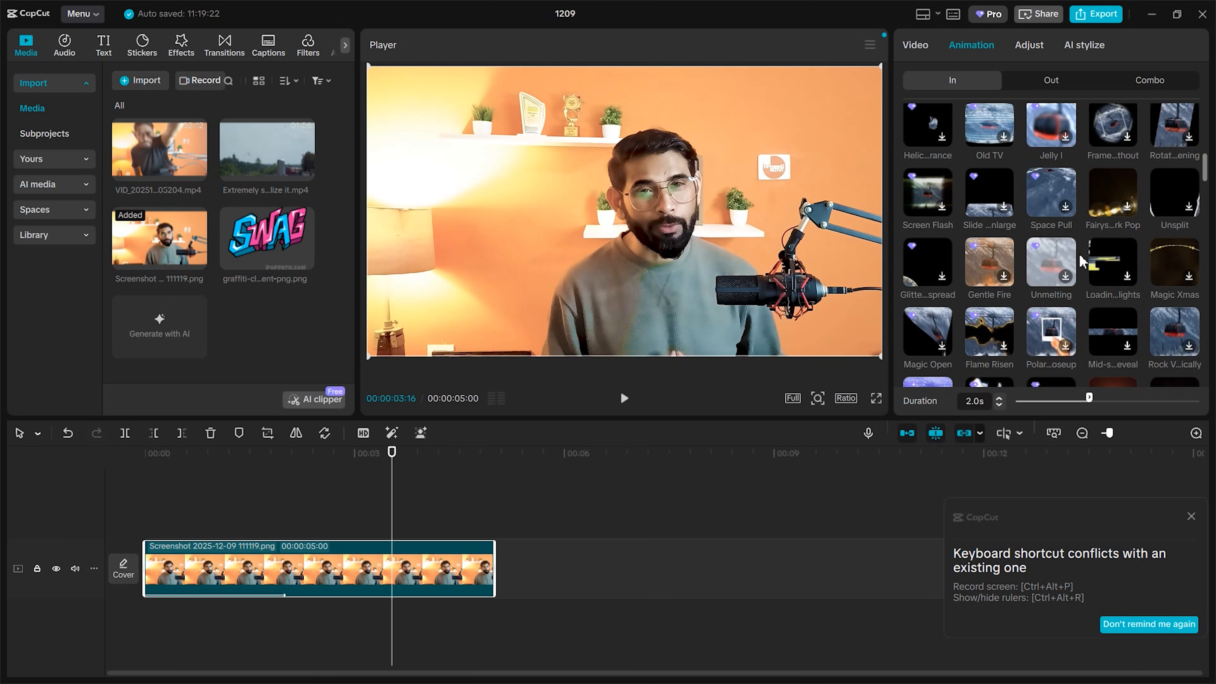
scroll(1083, 261, up, 3)
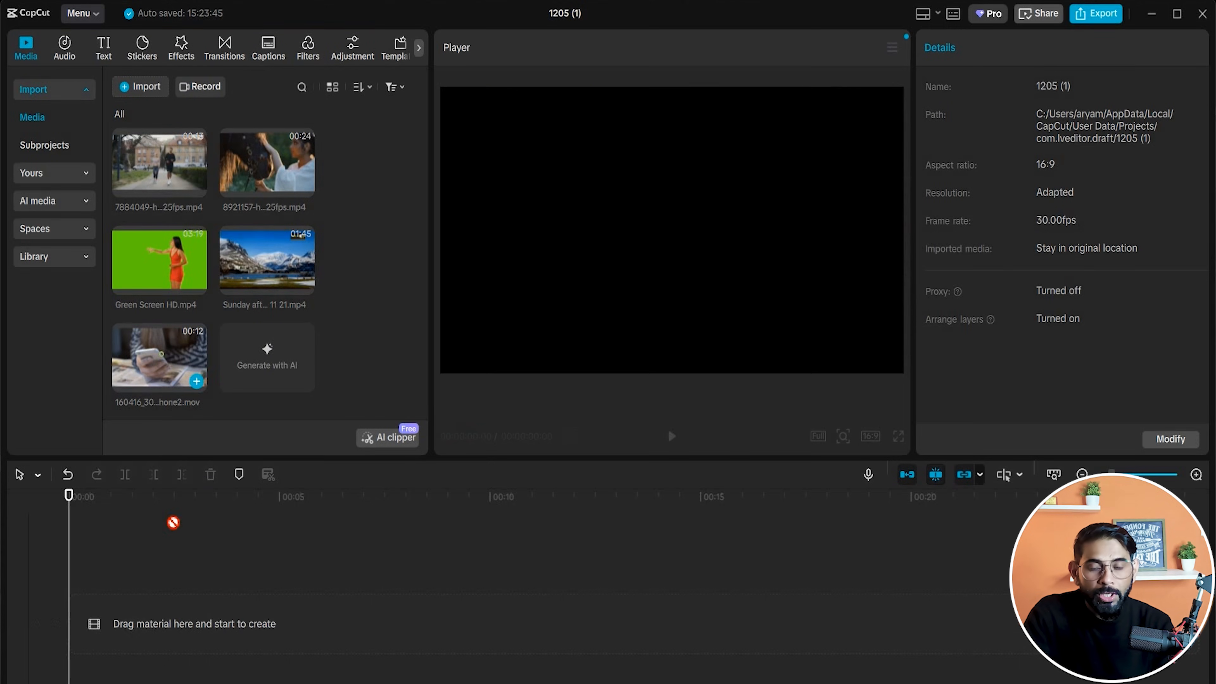
Add the smartphone video 160416_30_Smartphone2.mov to the timeline, preview it and return to its start.
drag(150, 423, 112, 576)
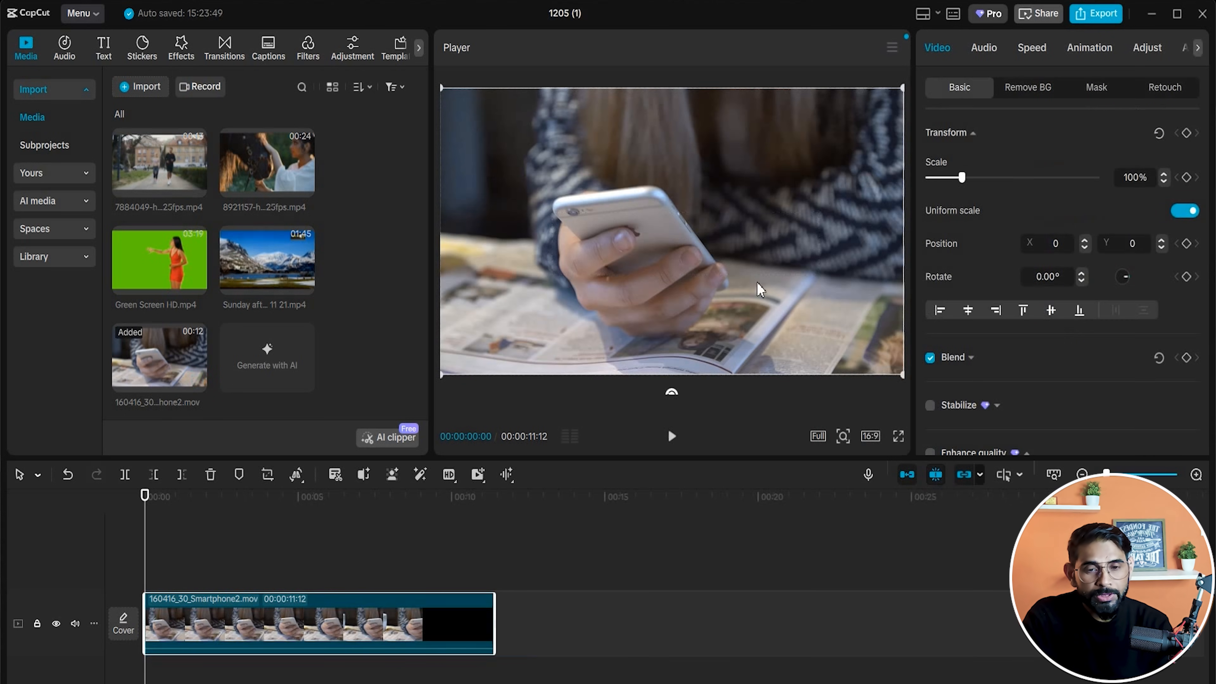
click(677, 436)
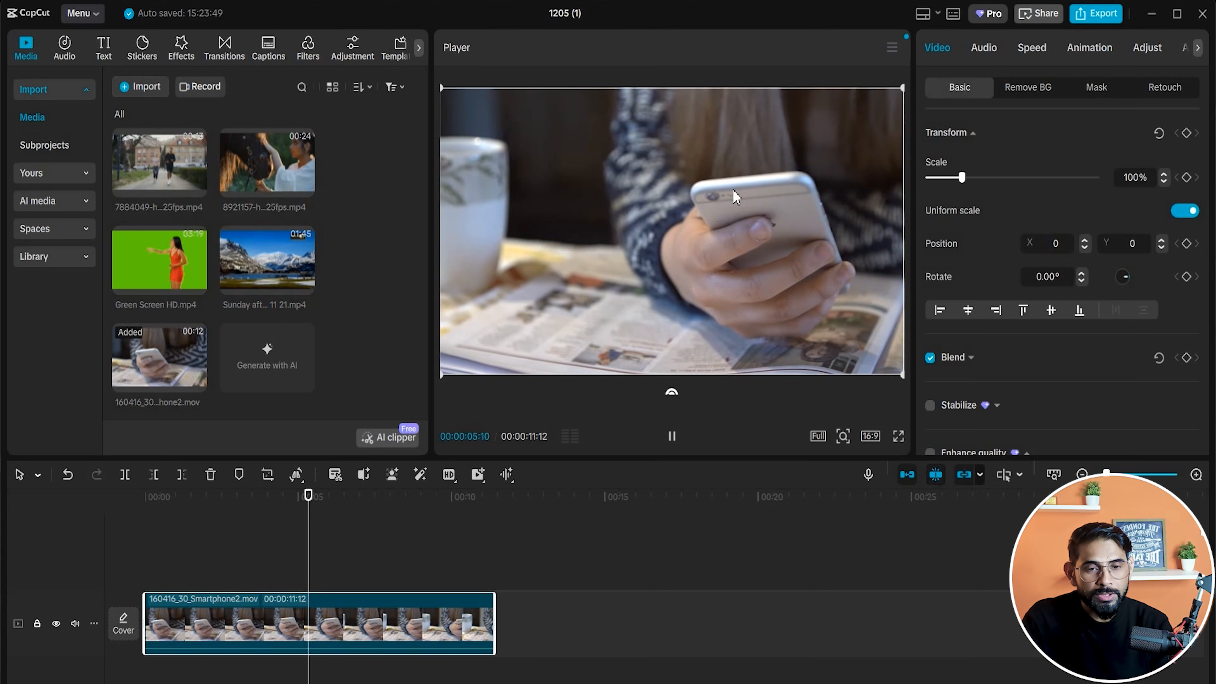
drag(323, 505, 145, 537)
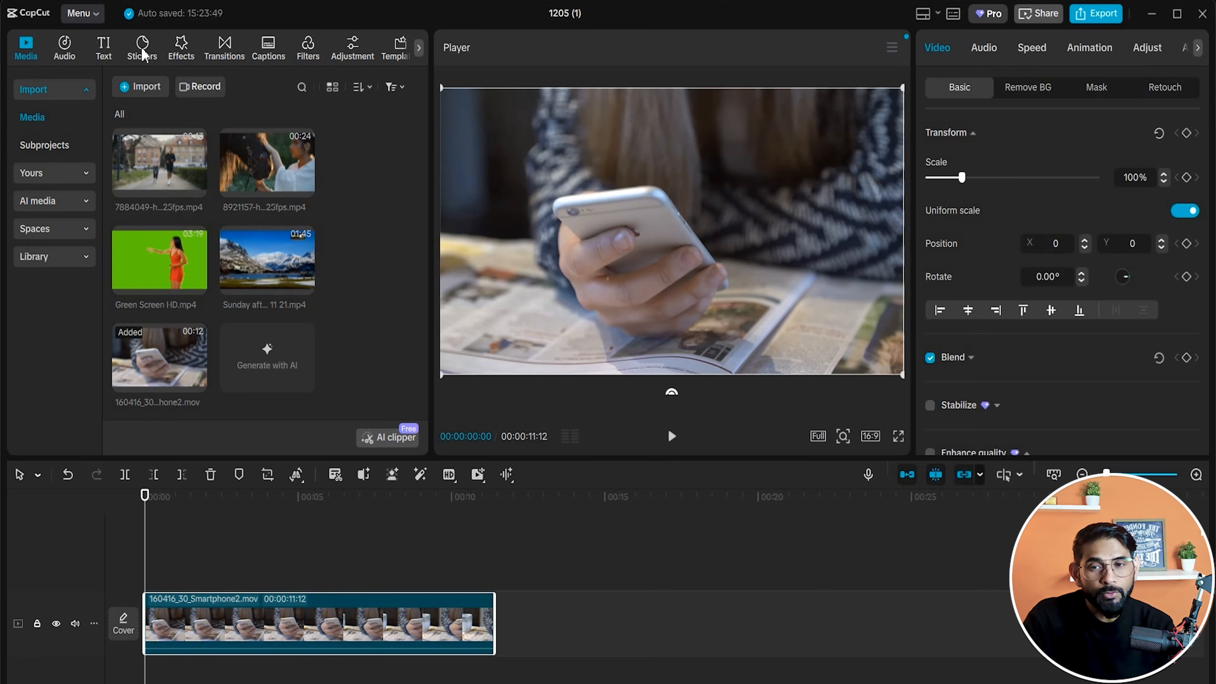
Add a default text clip above the smartphone video at the start of the timeline.
click(104, 47)
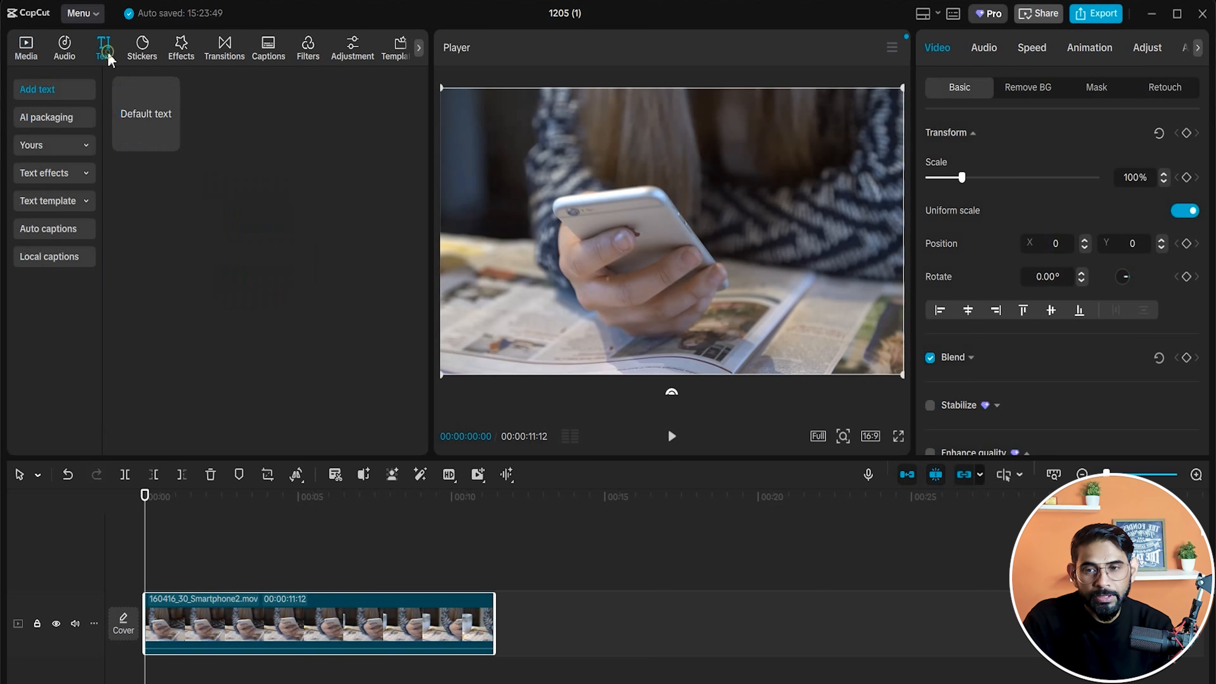
click(144, 129)
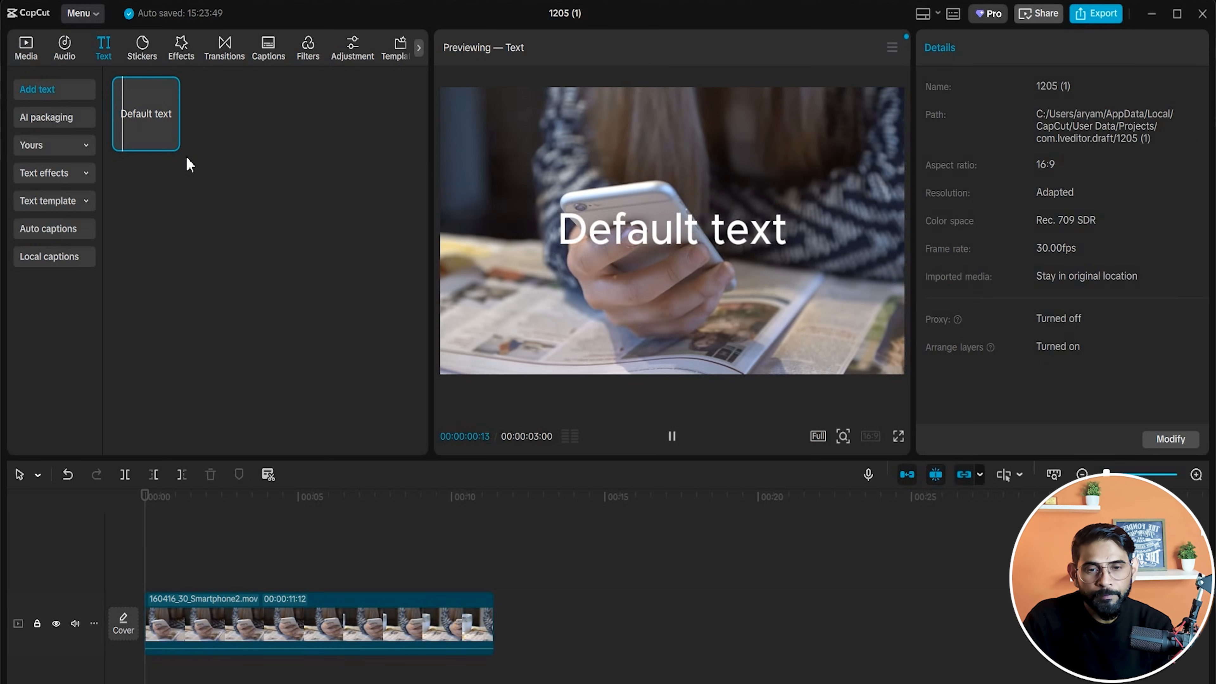
click(169, 141)
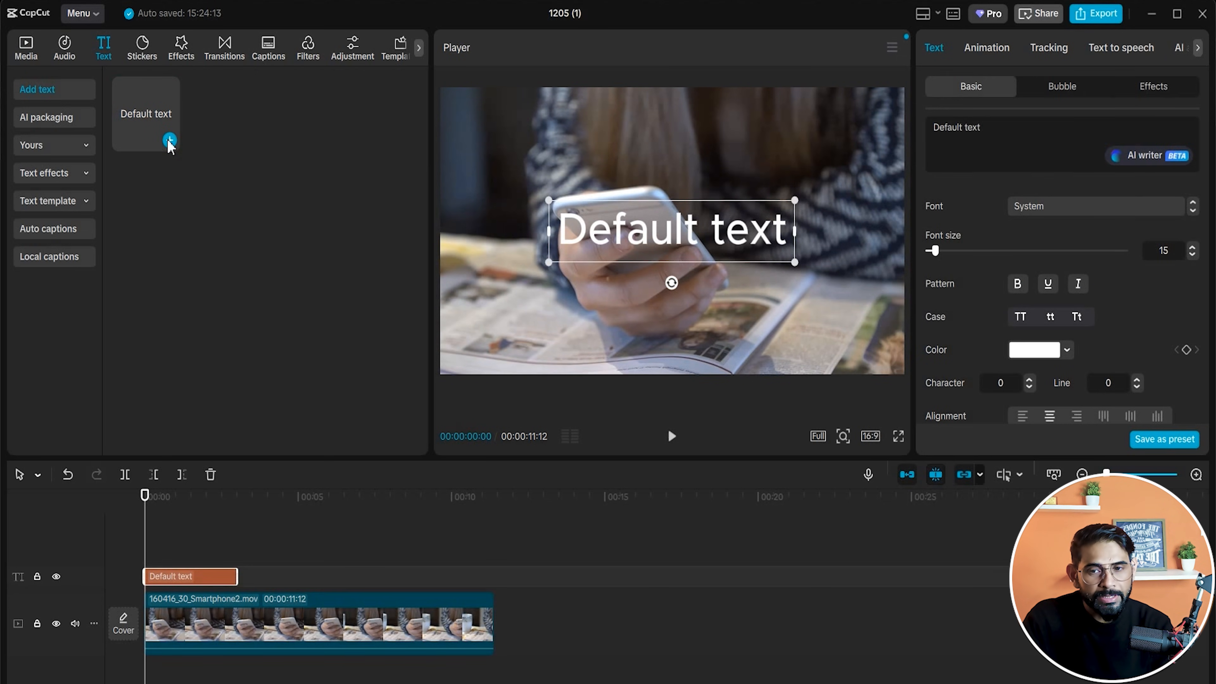
Change the text to "I Phone" spanning the whole video, and position it above the phone's upper-left corner.
click(1006, 139)
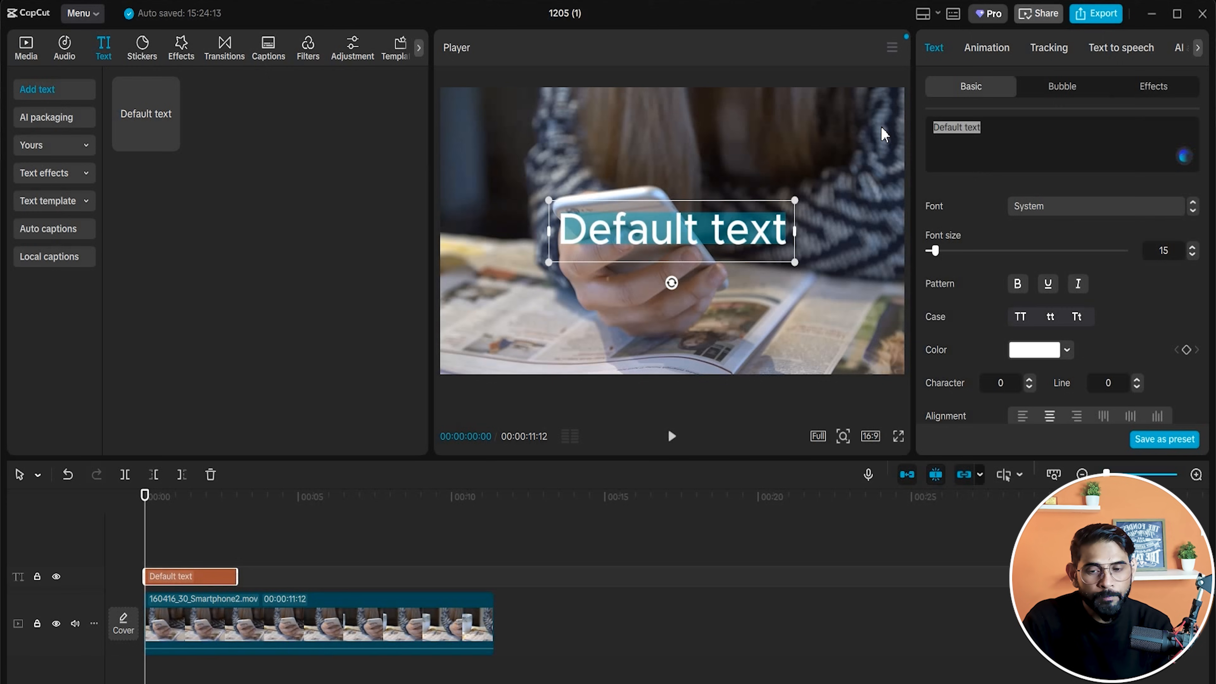
key(BackSpace)
text(Phone)
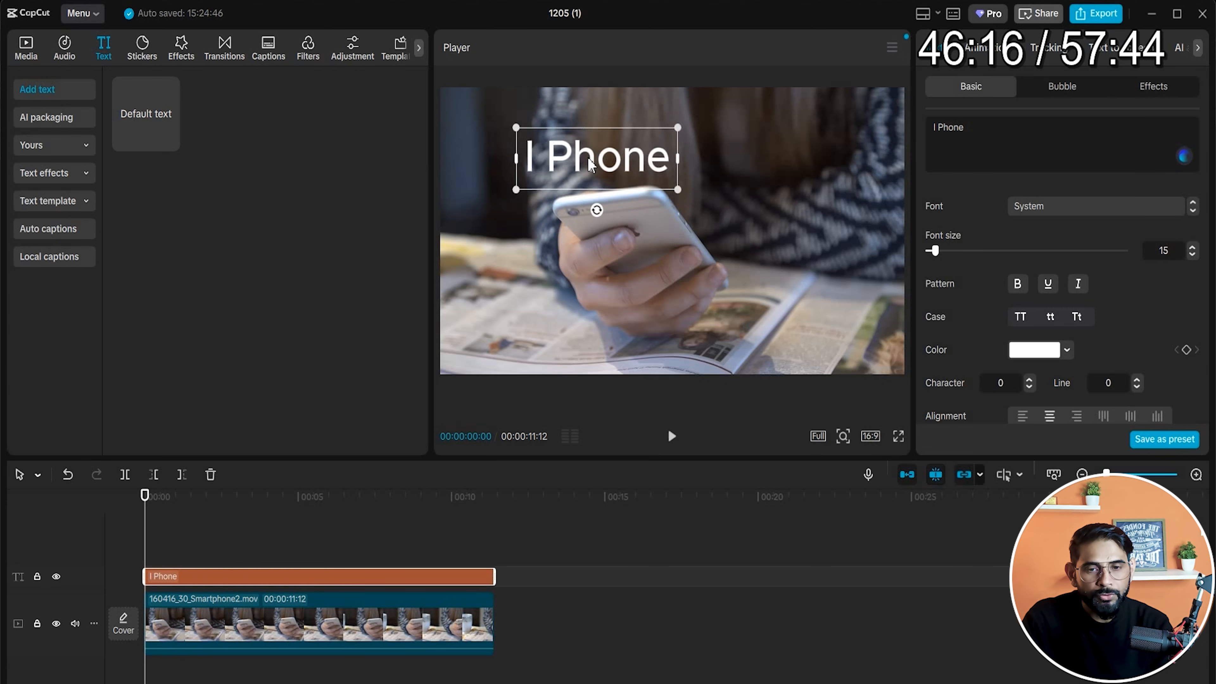
drag(590, 164, 536, 154)
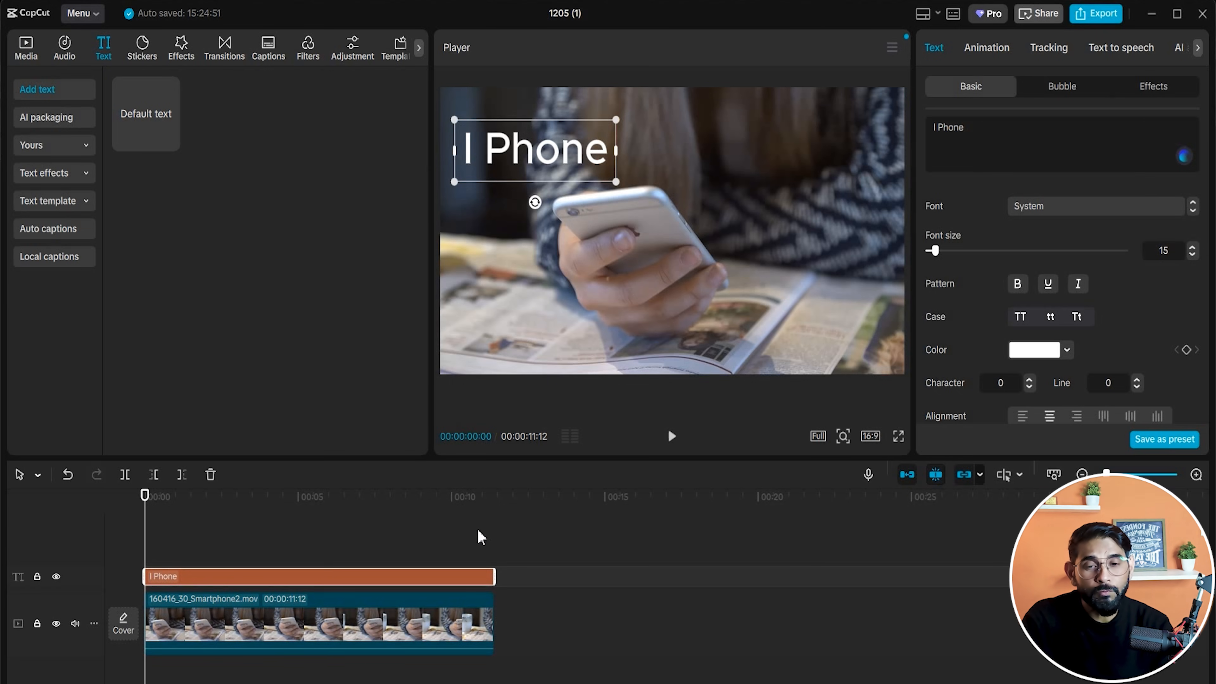
Enable motion tracking for the "I Phone" text and place the tracking box over the phone's camera corner.
click(1051, 49)
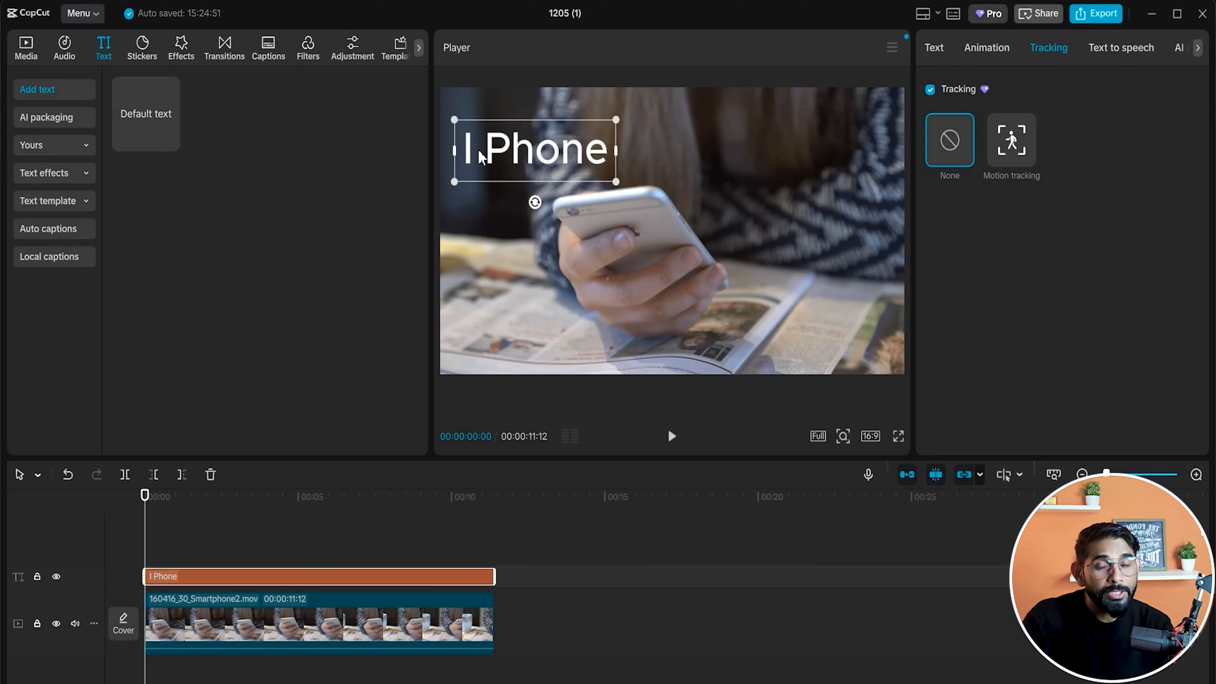
click(1012, 156)
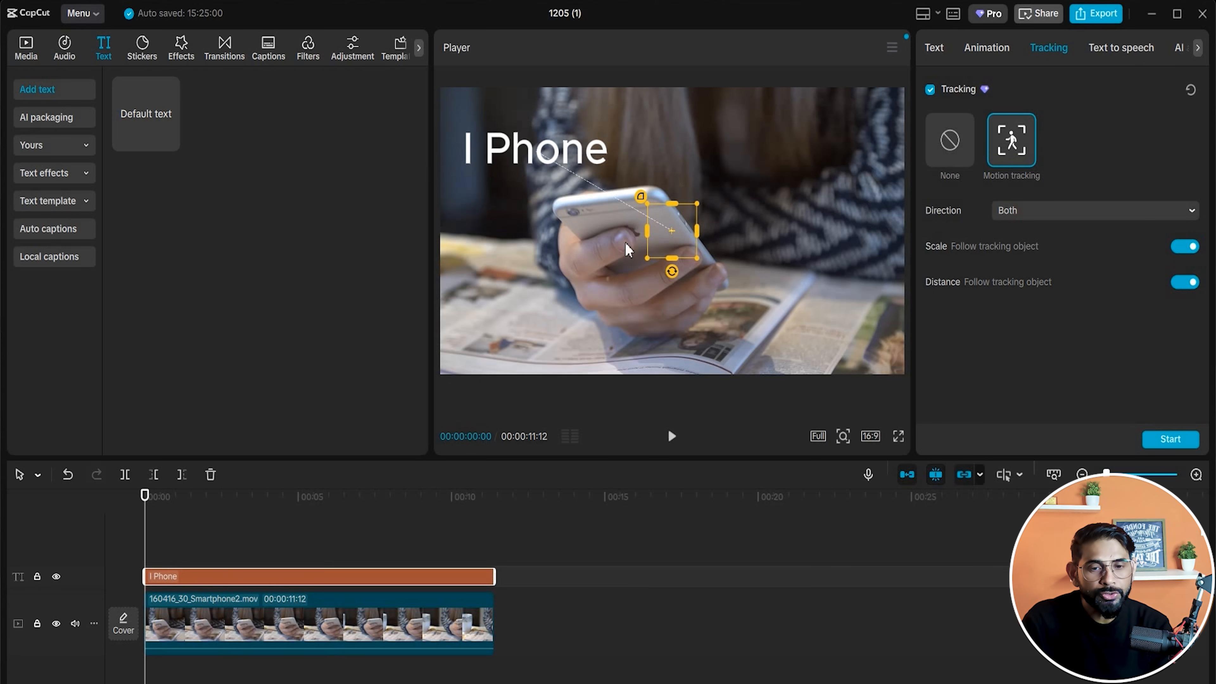
drag(687, 240, 592, 226)
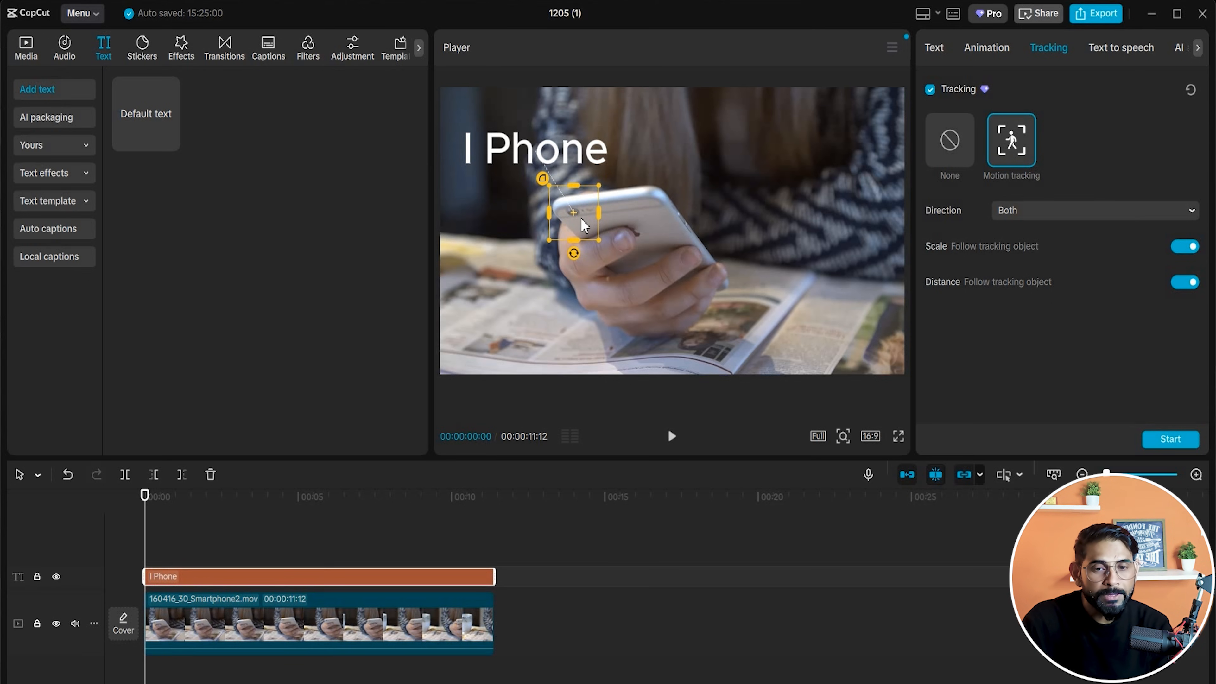
Turn off scale and distance following for the tracked text and run the motion tracking.
click(1179, 247)
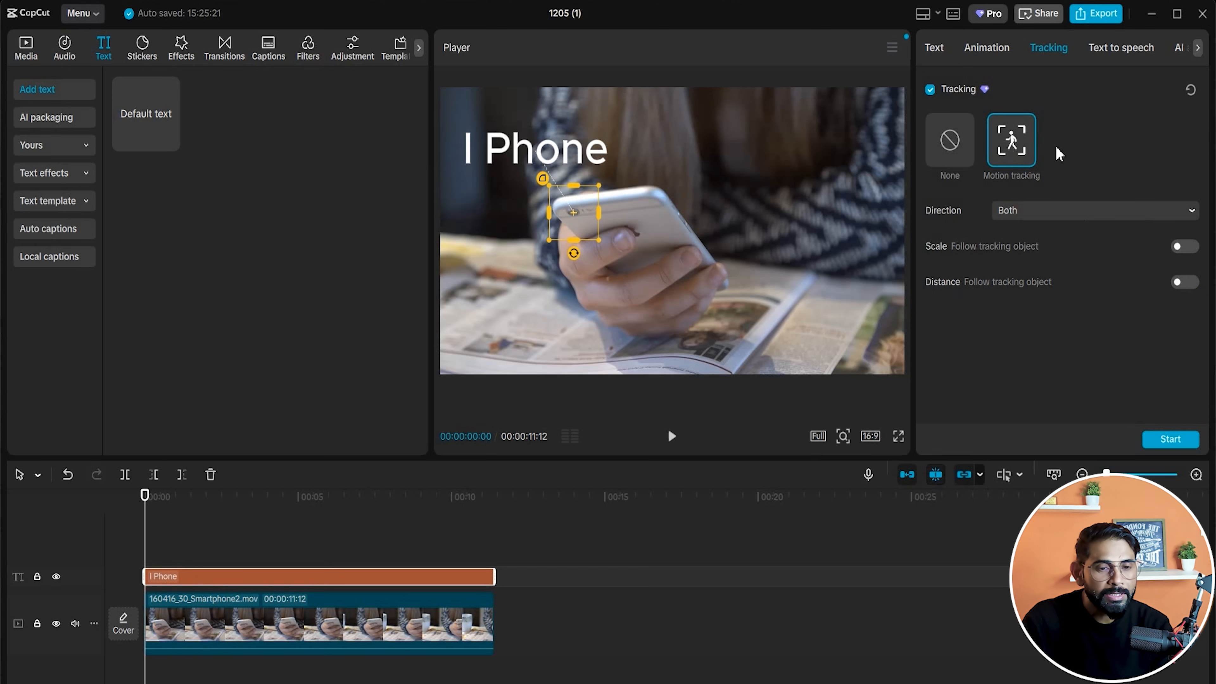
click(1168, 439)
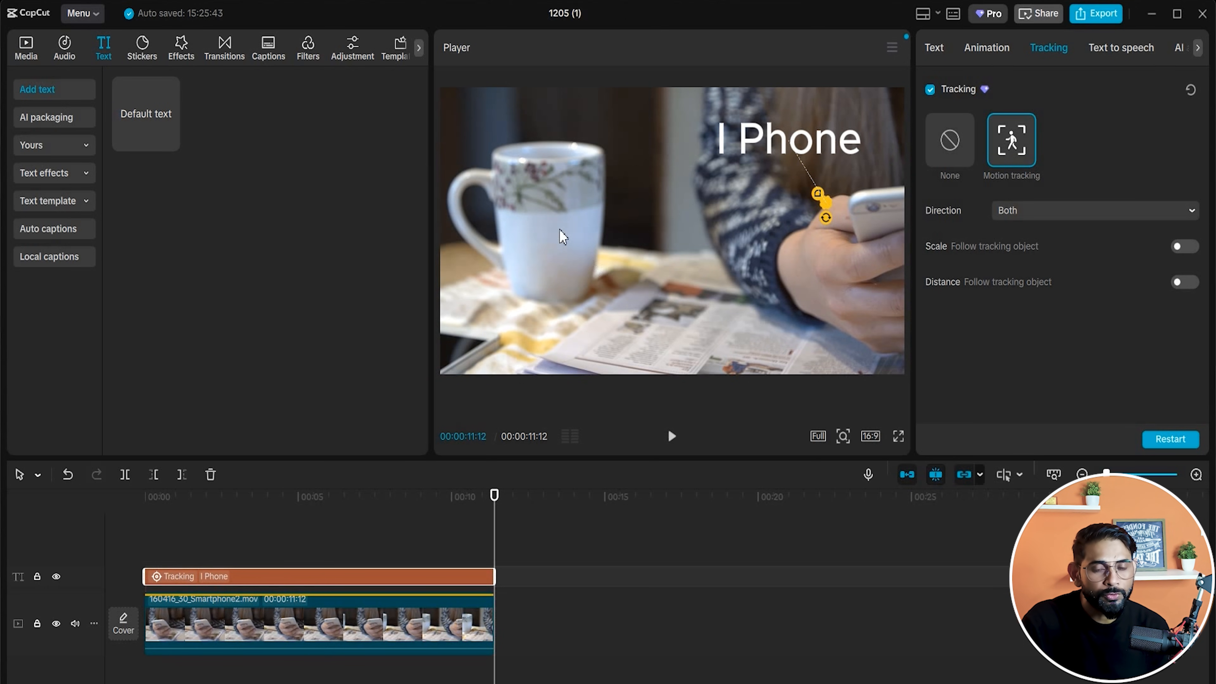
click(703, 331)
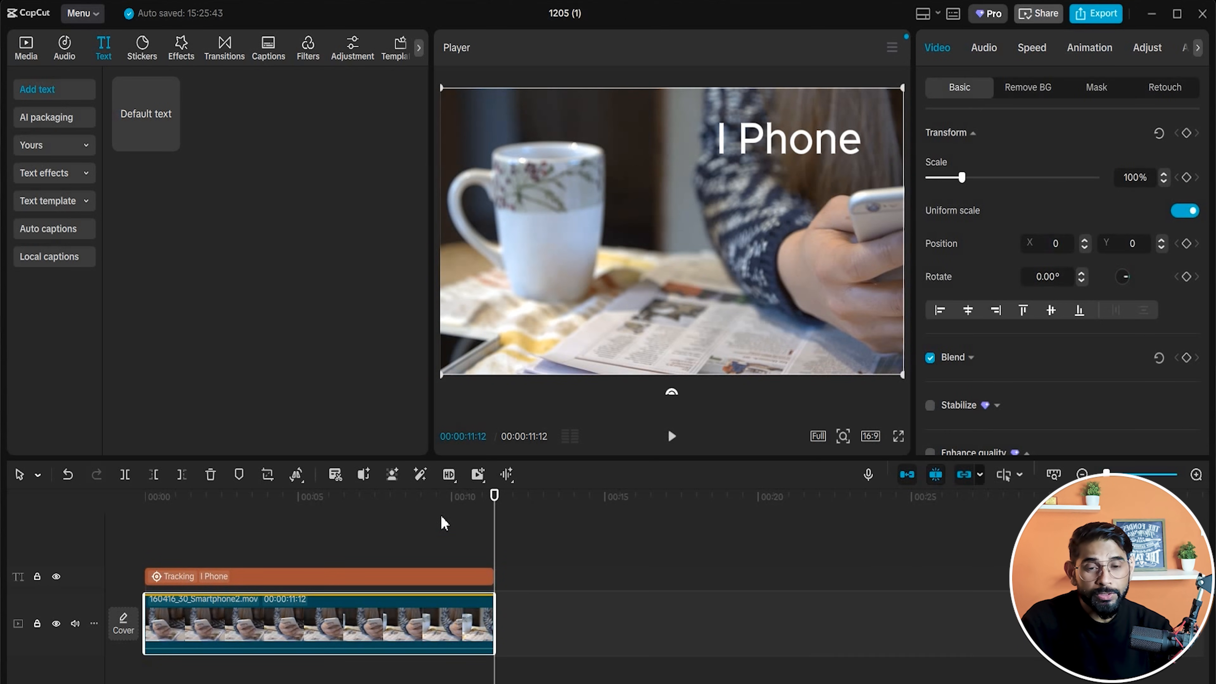
Scrub back to about 00:00:03:29 to check how the "I Phone" text follows the phone.
drag(468, 505, 266, 605)
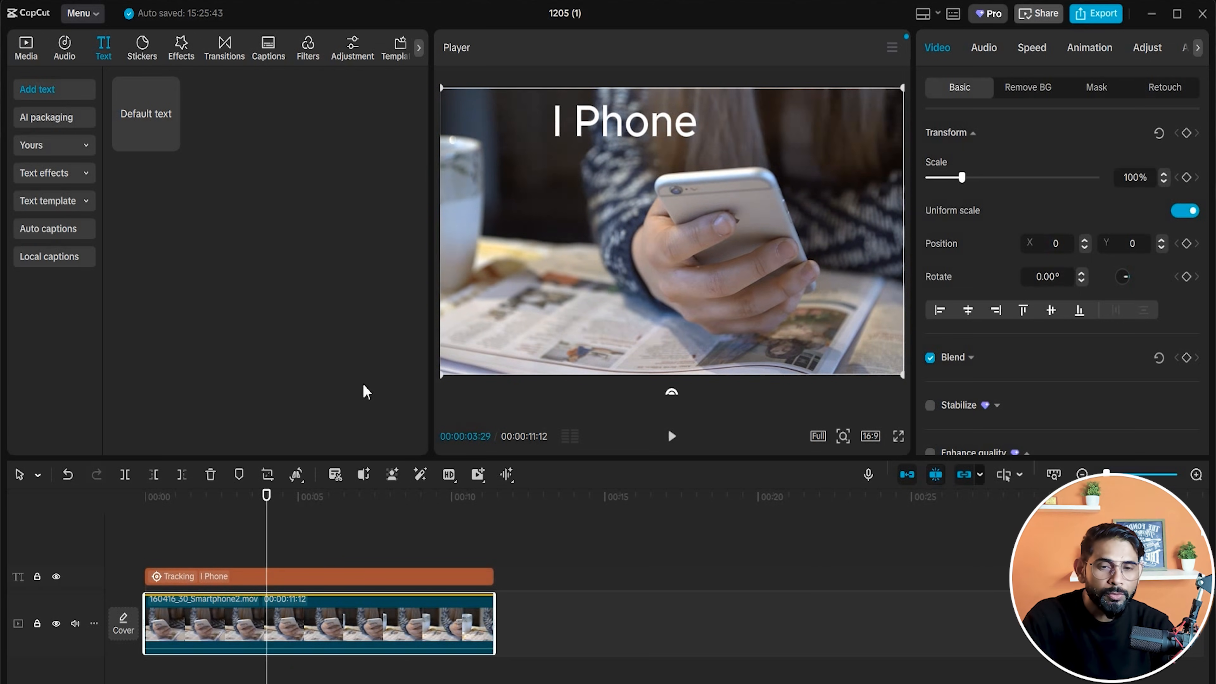
click(143, 44)
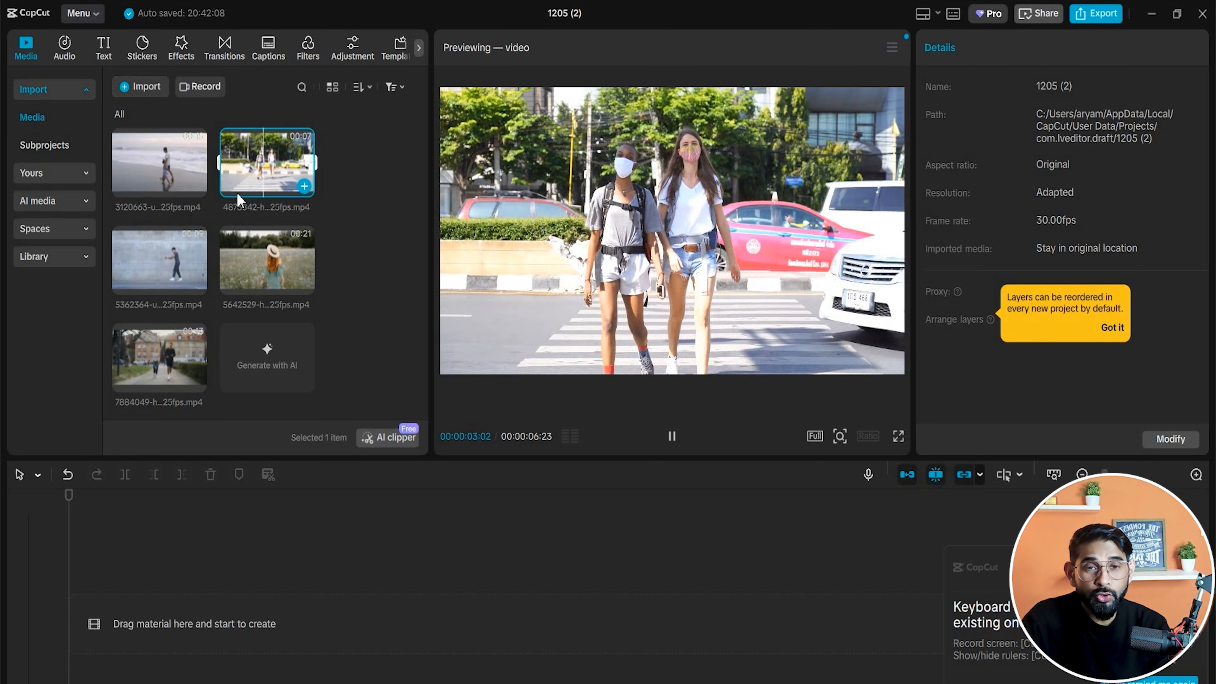
Add the crosswalk clip 4873842 to the start of the empty timeline and open its standard speed settings.
drag(240, 191, 112, 575)
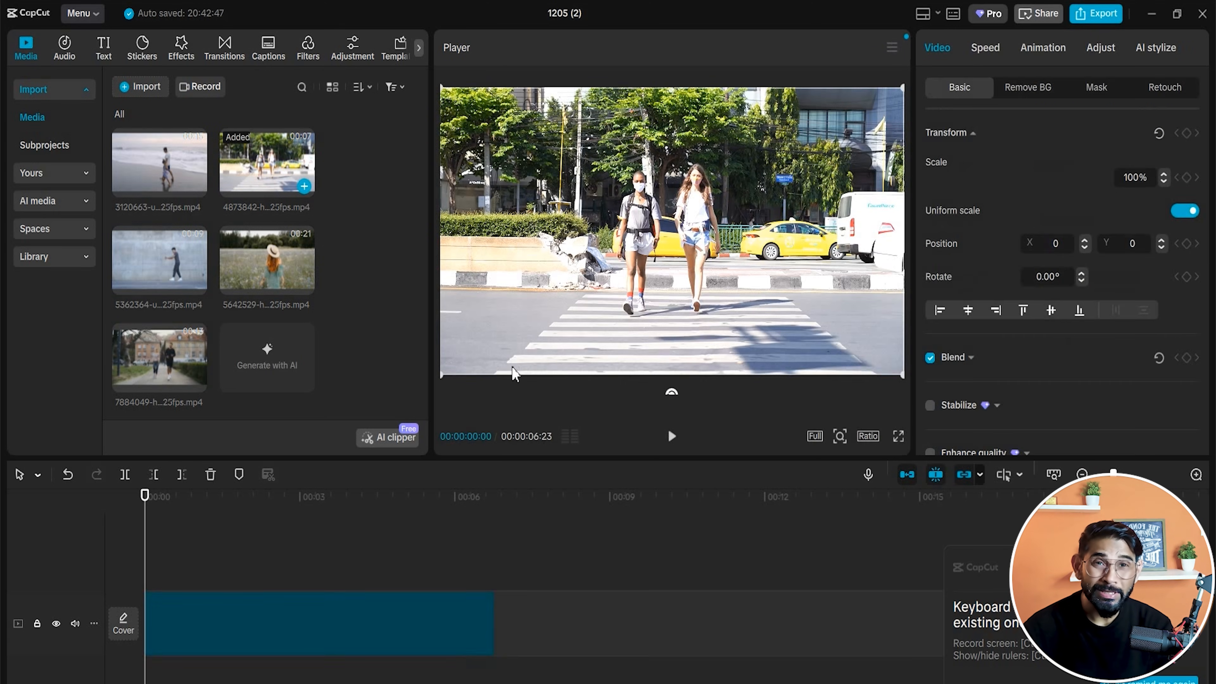
key(space)
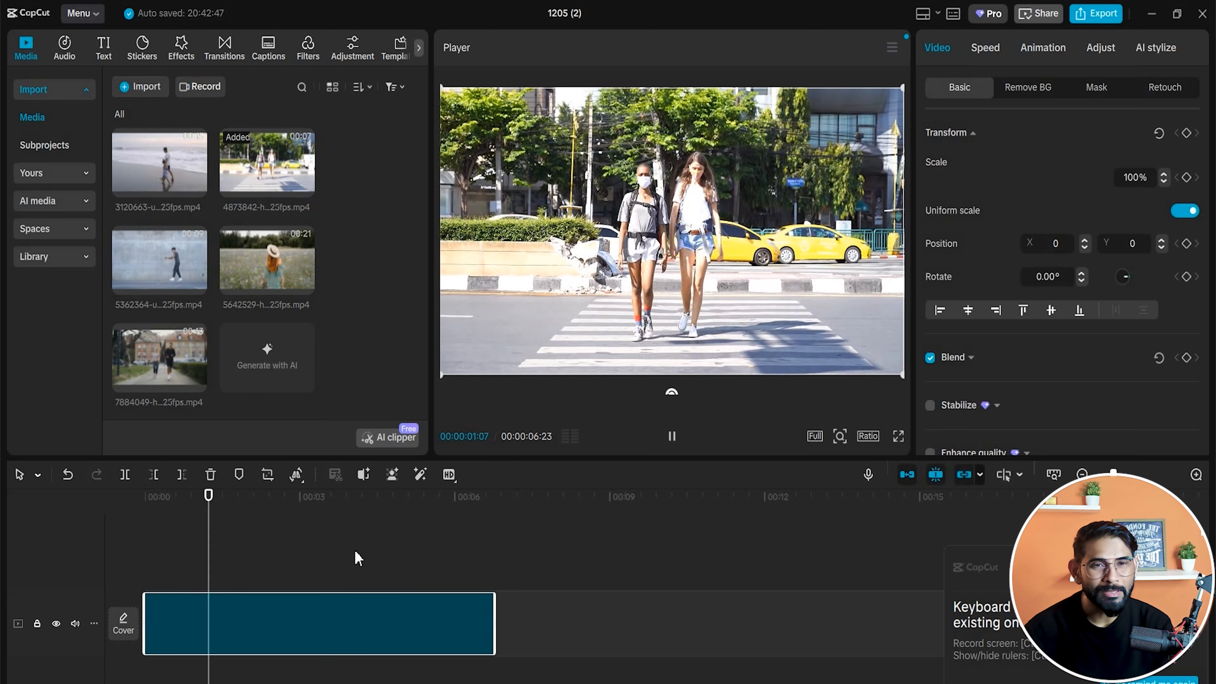
click(166, 496)
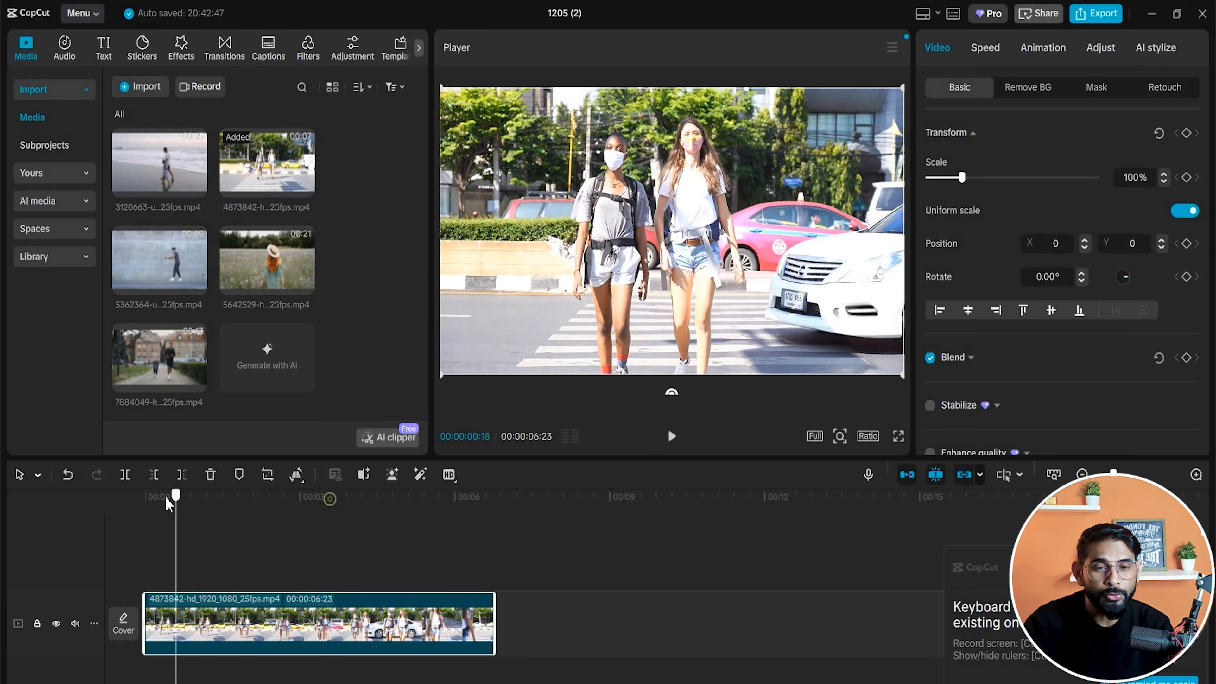
key(space)
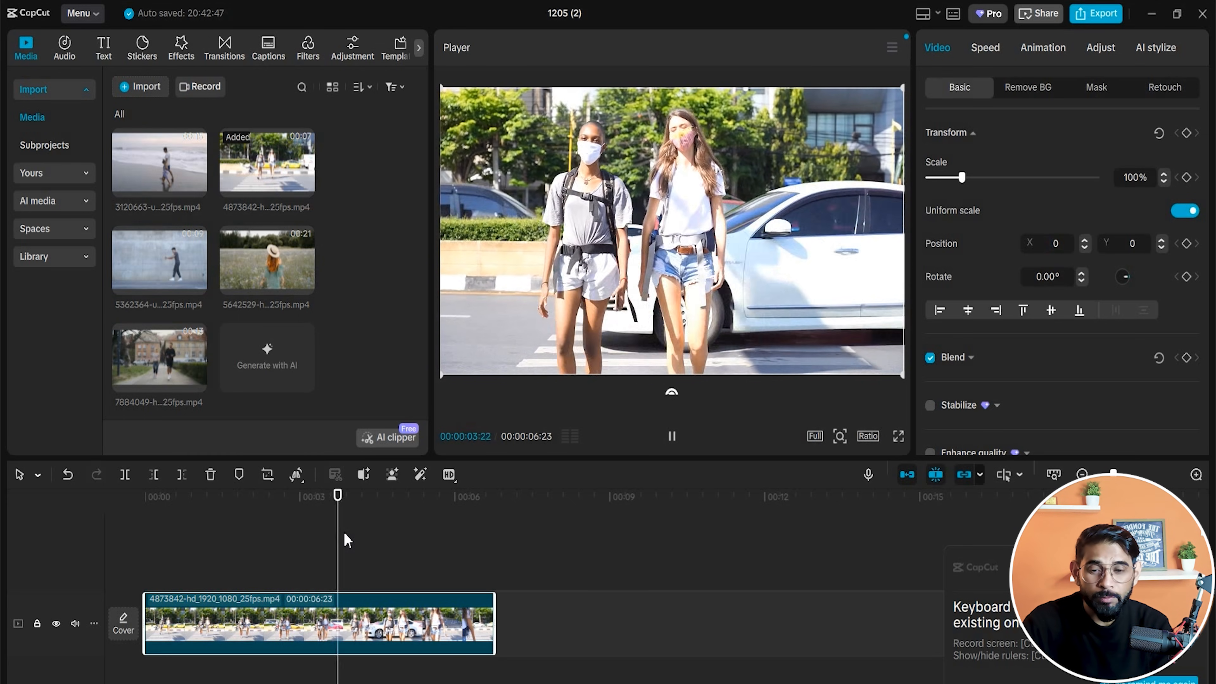
click(668, 428)
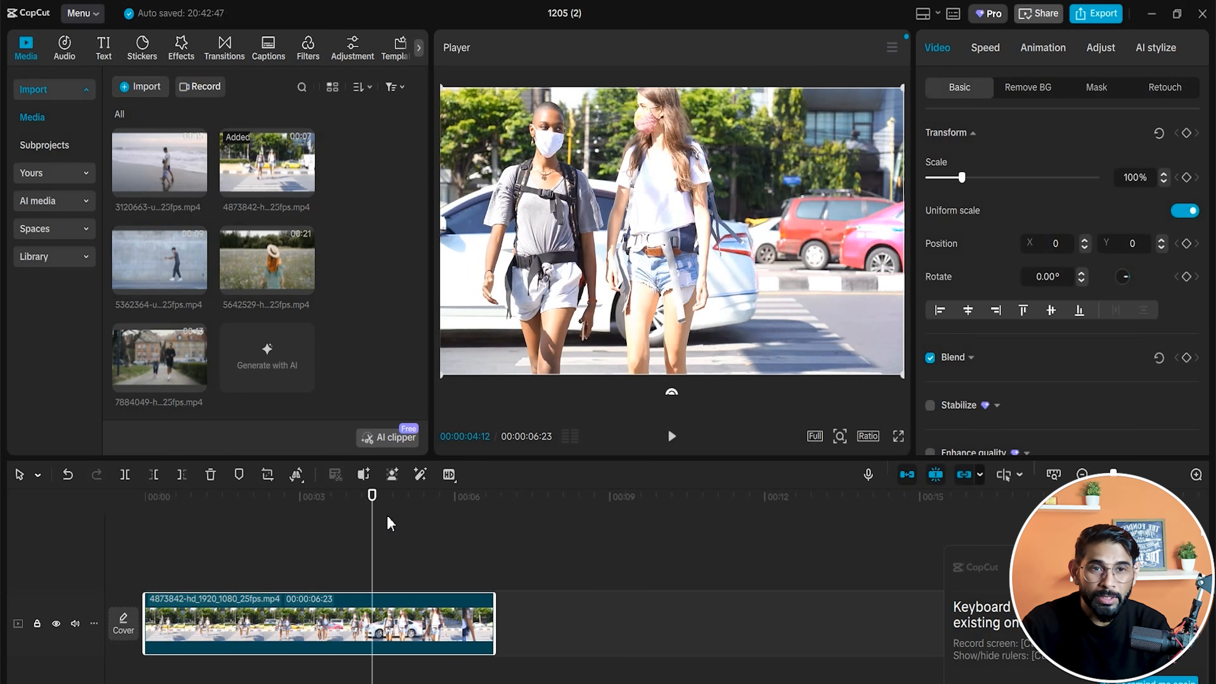
click(309, 524)
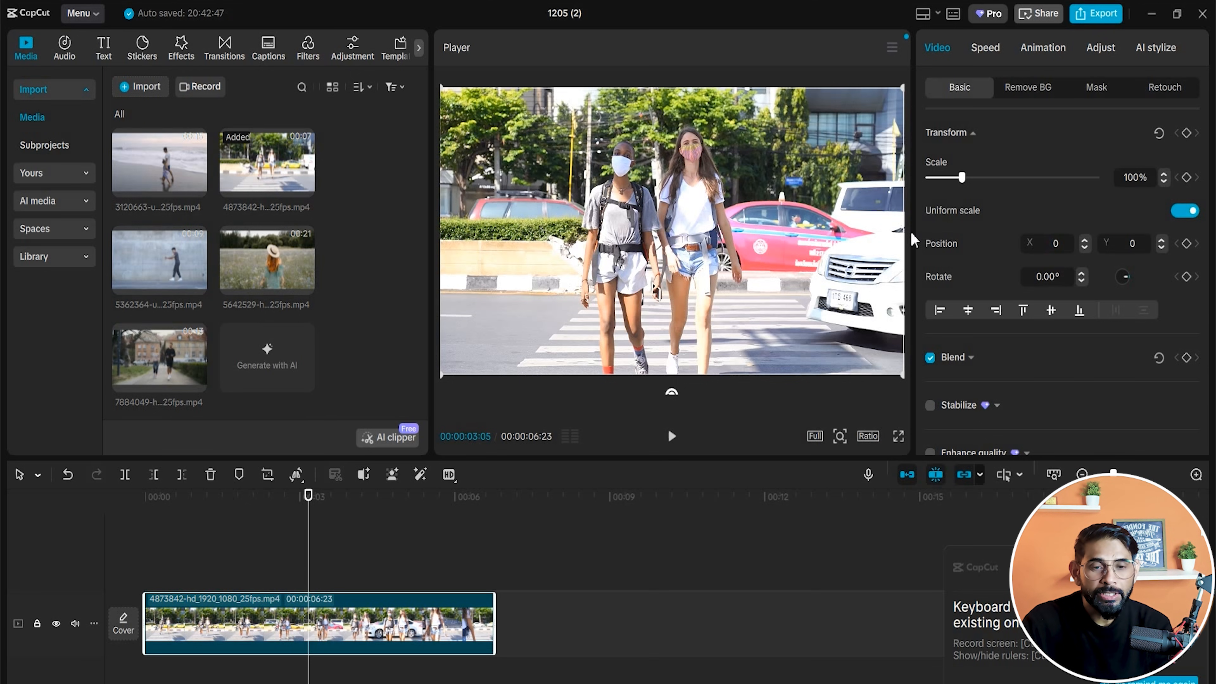
click(984, 50)
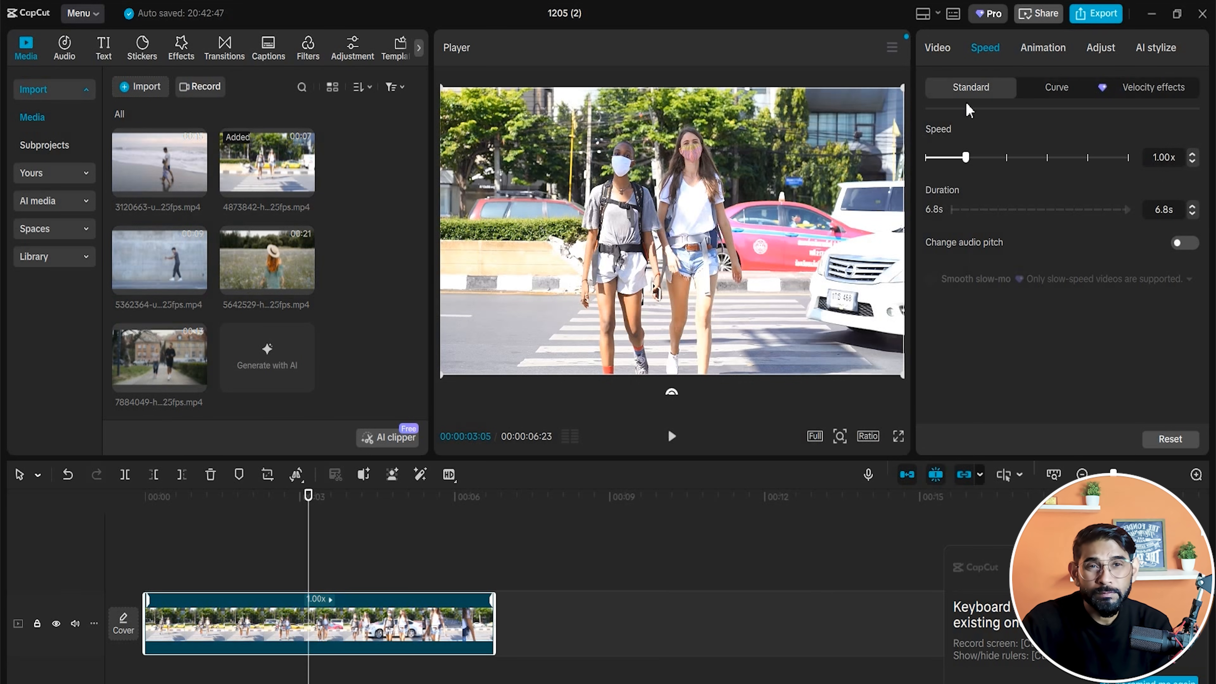
drag(838, 344, 788, 328)
key(space)
key(space)
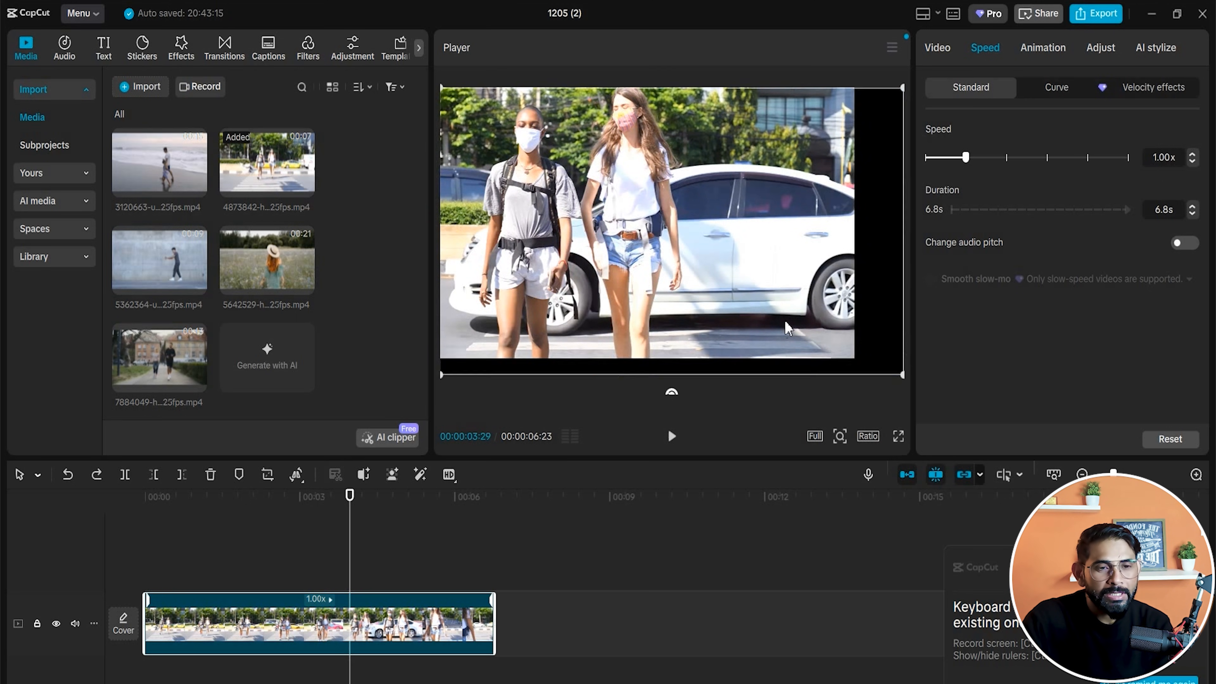
key(ctrl+z)
Widen the video preview area, then set the crosswalk clip's speed to 5.76x and preview it.
drag(433, 263, 388, 264)
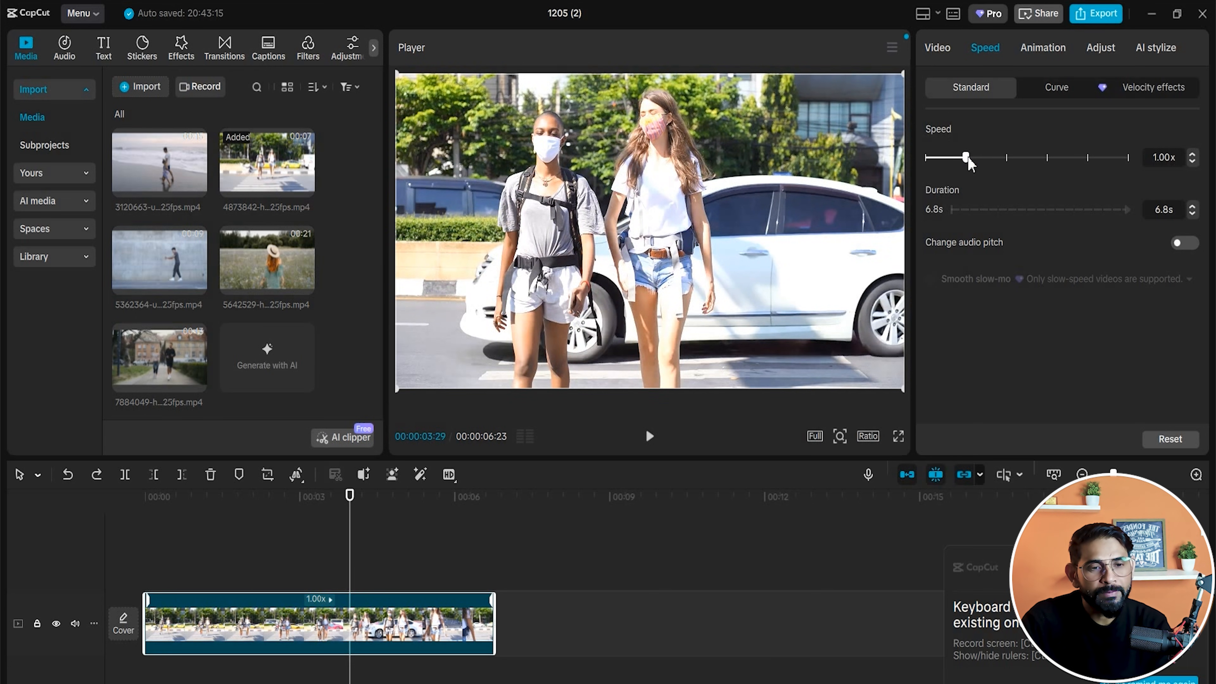
drag(1000, 157, 1054, 156)
key(space)
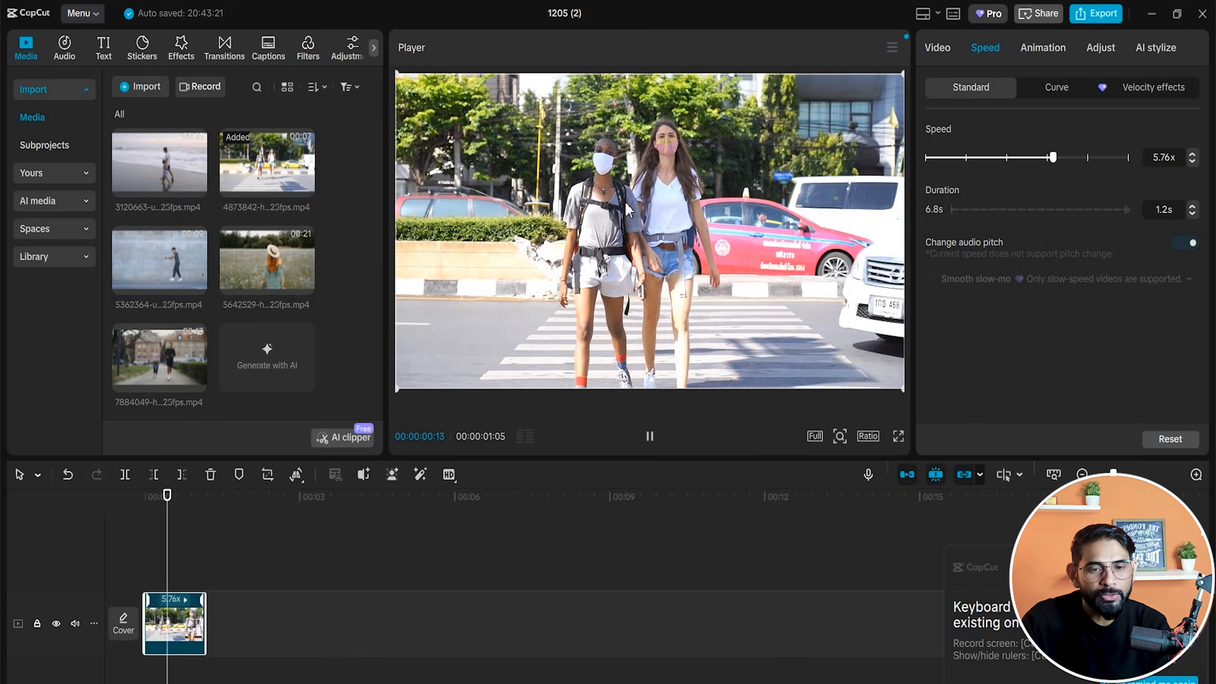
key(space)
Slow the crosswalk clip down to 0.49x and preview the slow motion.
drag(1012, 165, 929, 173)
key(space)
key(space)
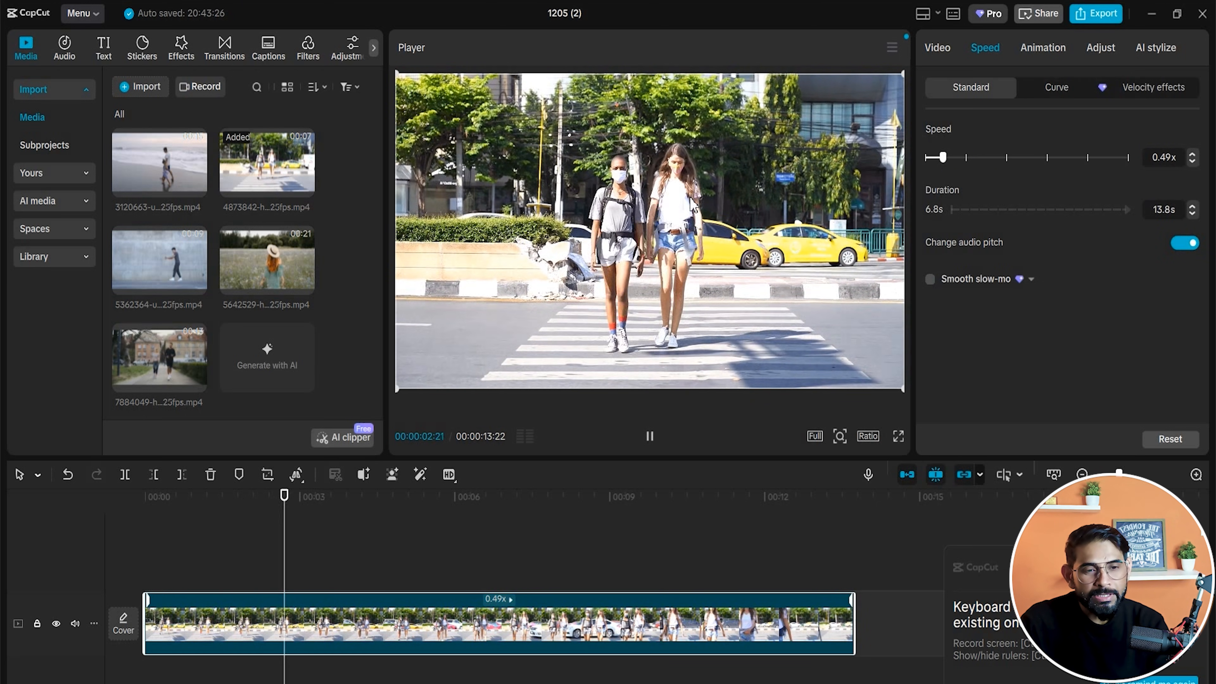
key(space)
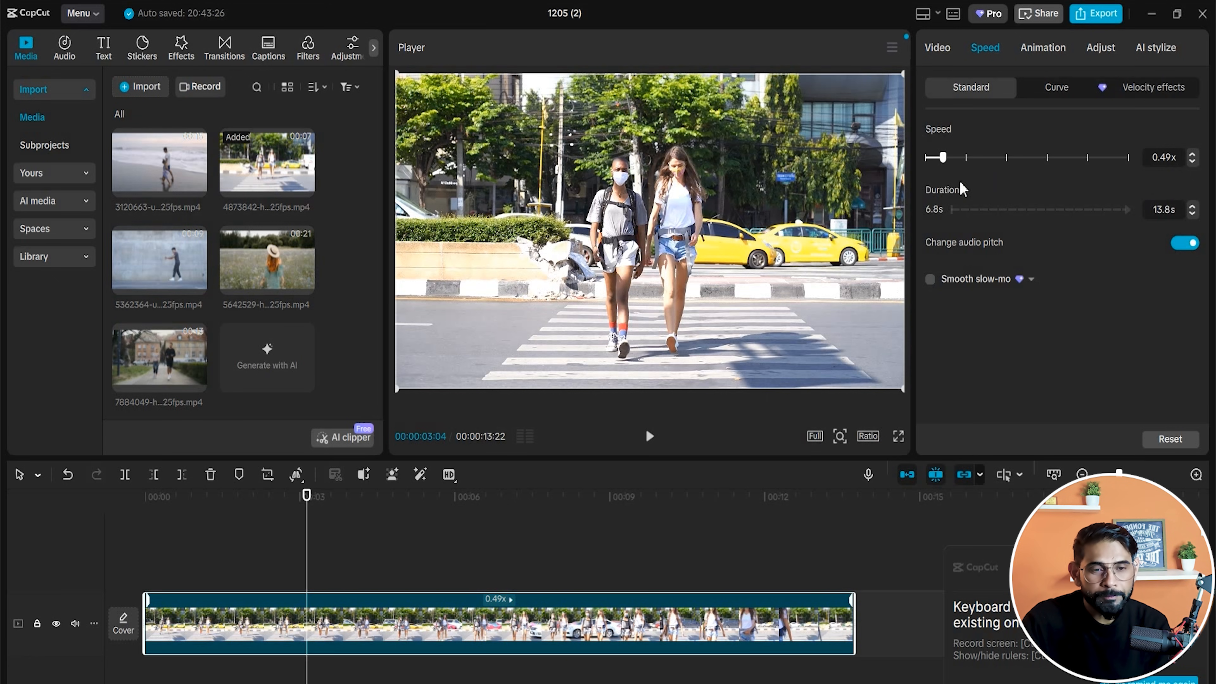
Set the crosswalk clip's speed to 0.77x and preview it.
drag(940, 159, 963, 178)
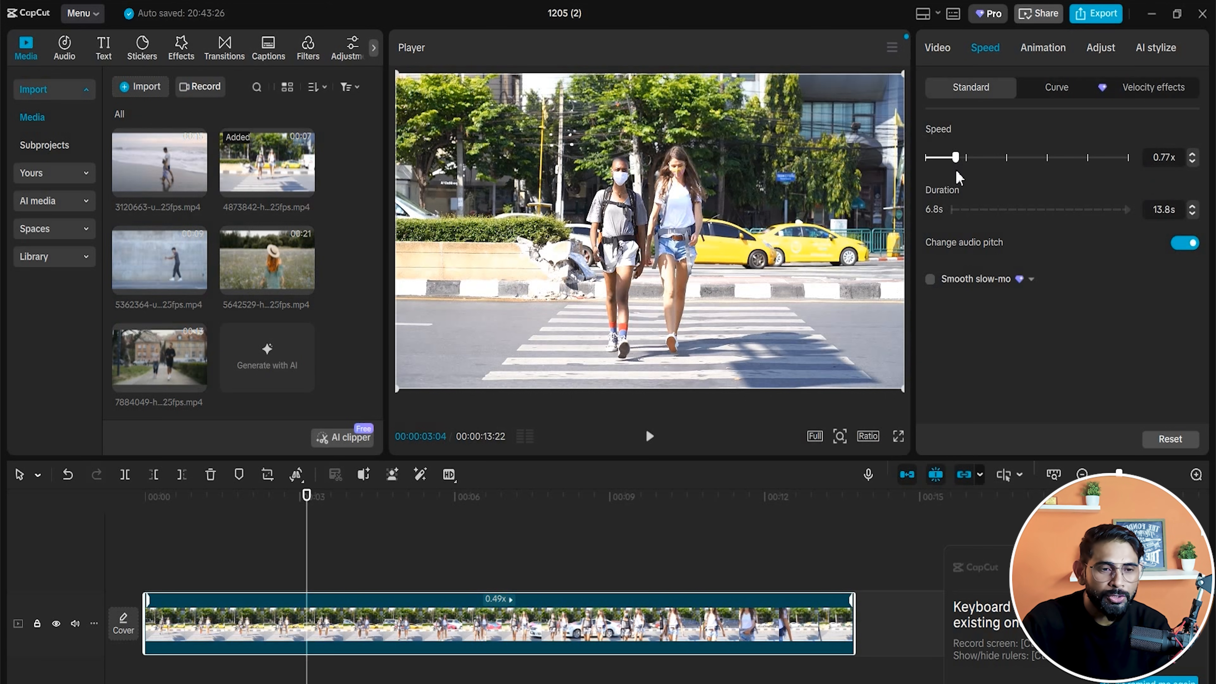
key(space)
key(space)
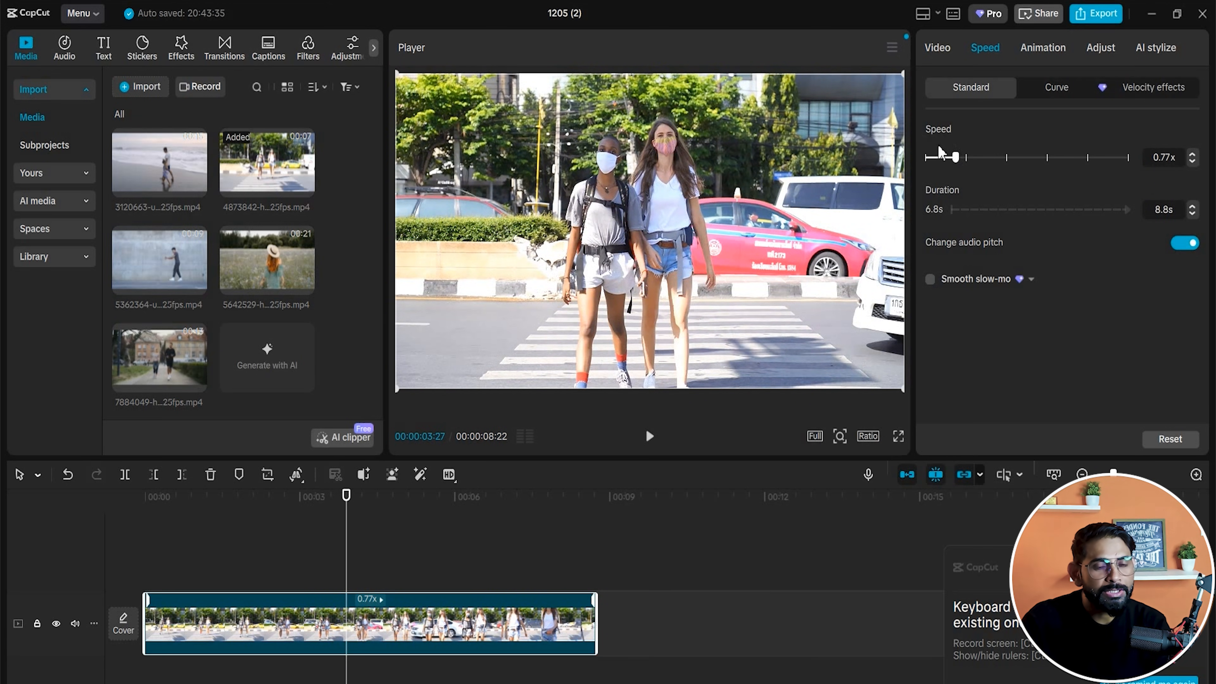
drag(348, 495, 336, 495)
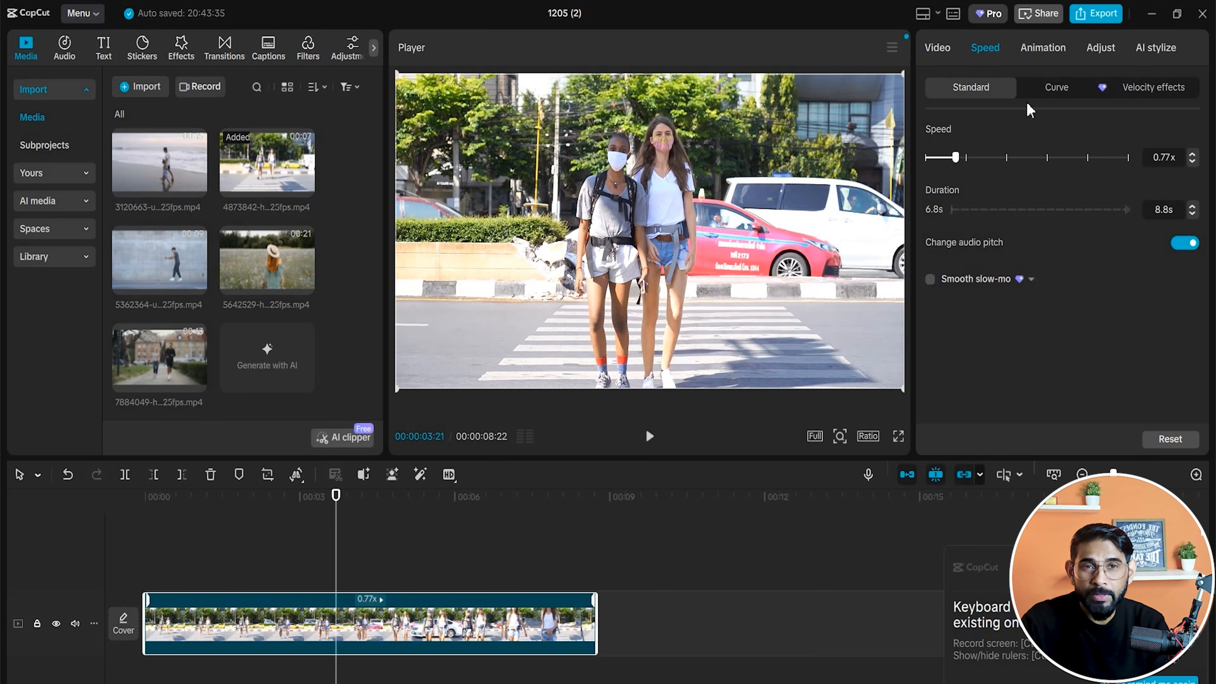
Apply the Montage speed curve to the crosswalk clip and play it from the start.
click(1064, 93)
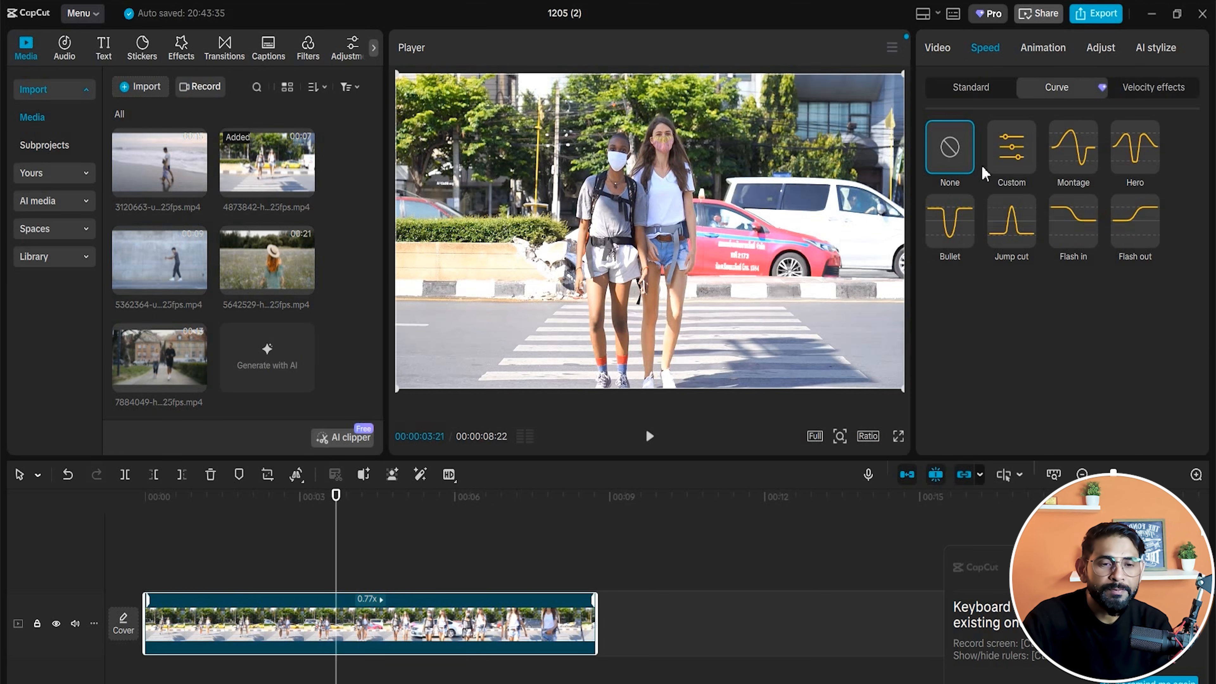
click(1009, 168)
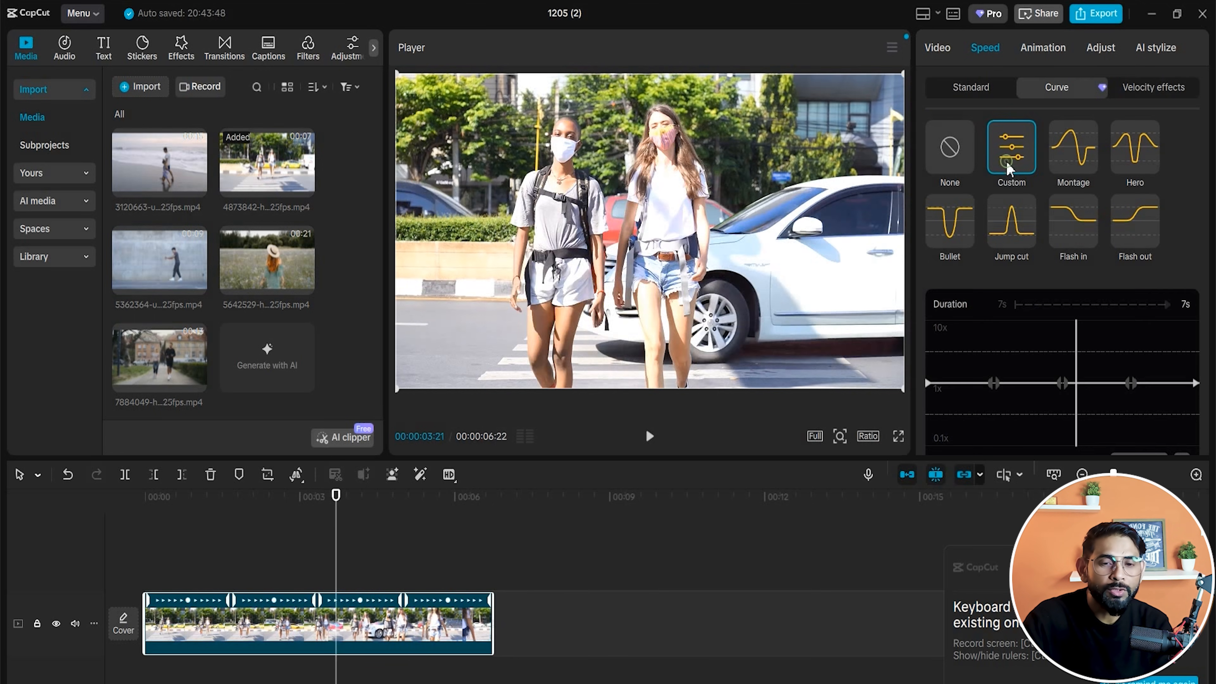
click(1071, 167)
drag(341, 503, 143, 566)
key(space)
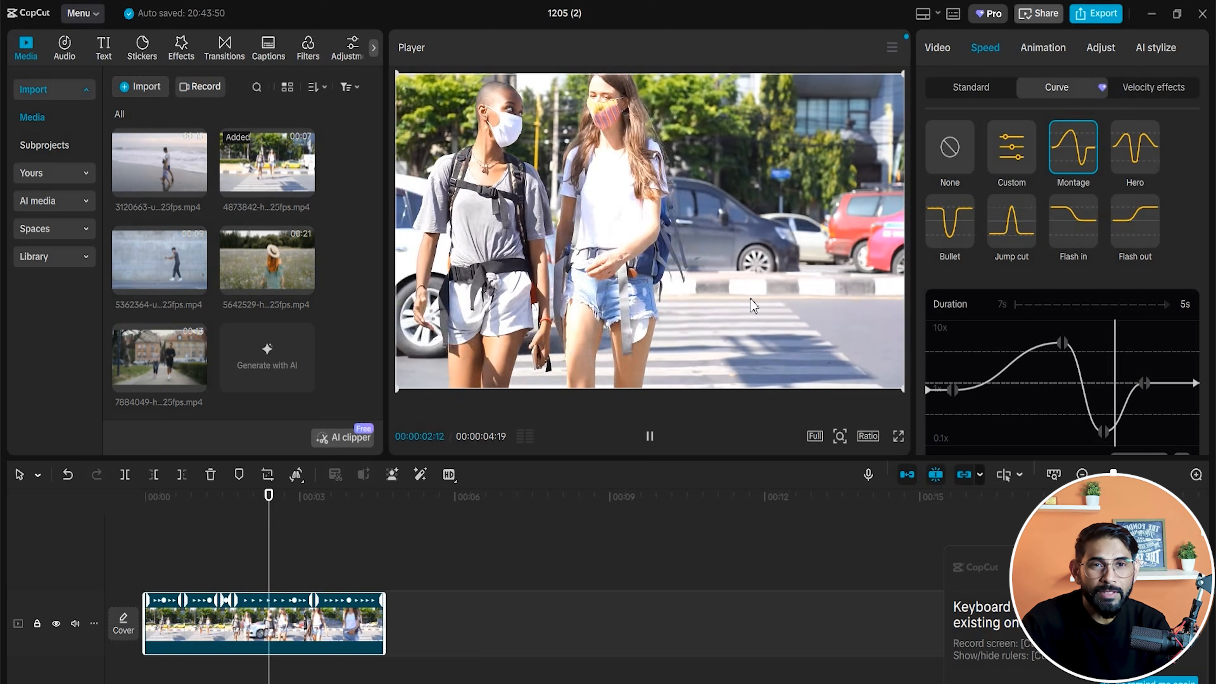
key(space)
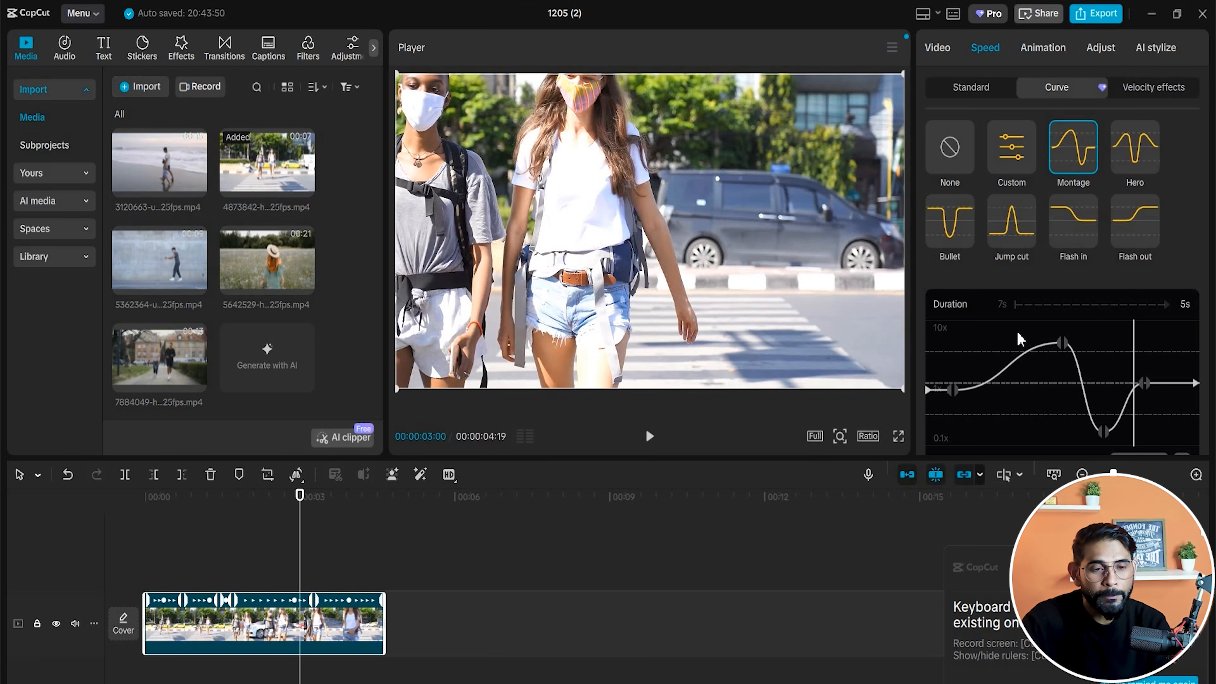
Switch the clip to the Hero speed curve and play it from the start.
click(1138, 167)
click(152, 509)
key(space)
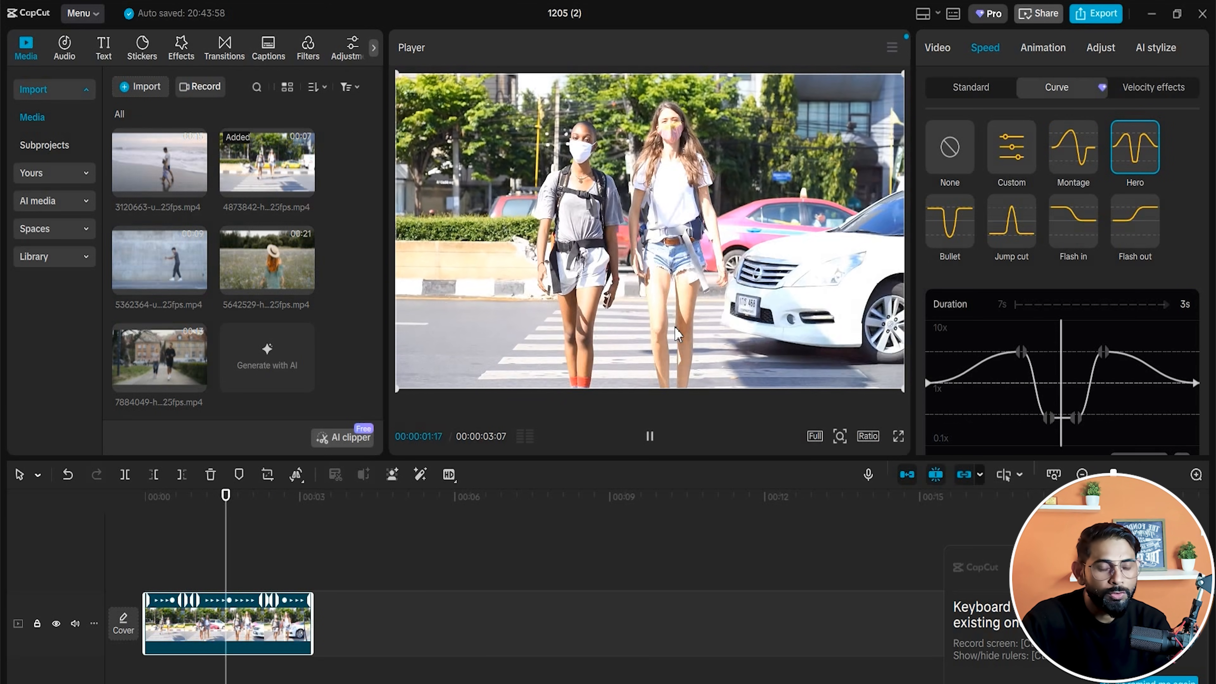
Apply the Bullet speed curve to the clip and preview the speed change.
click(950, 225)
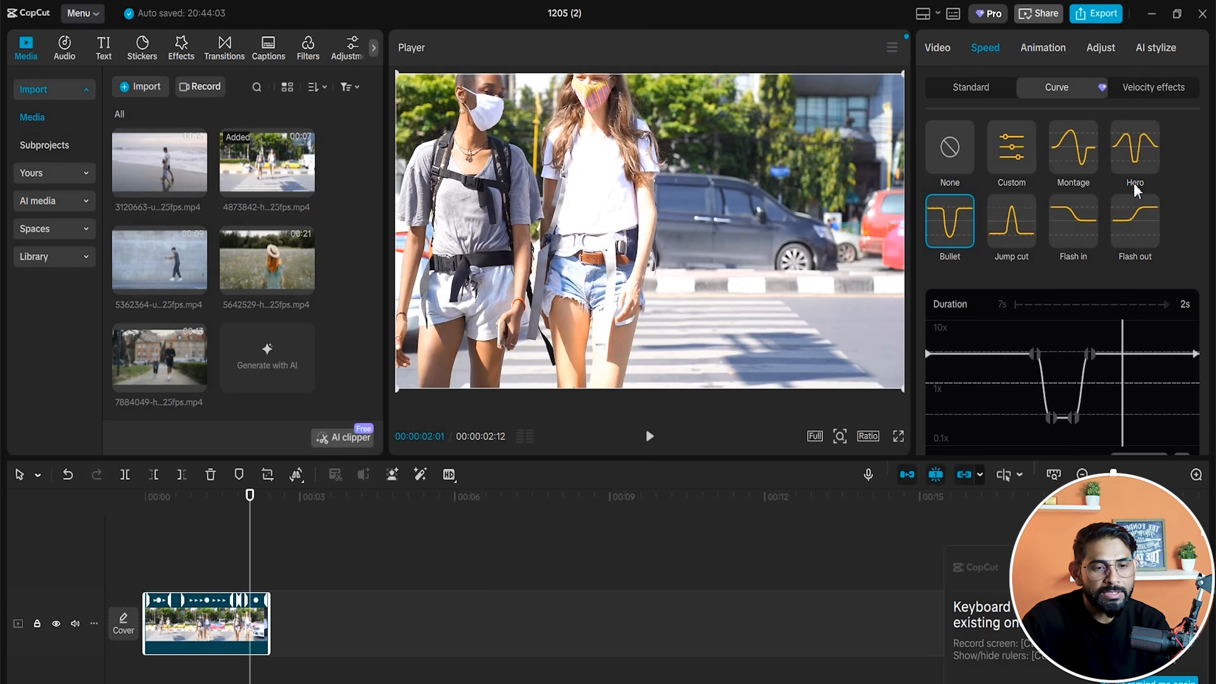
key(space)
key(space)
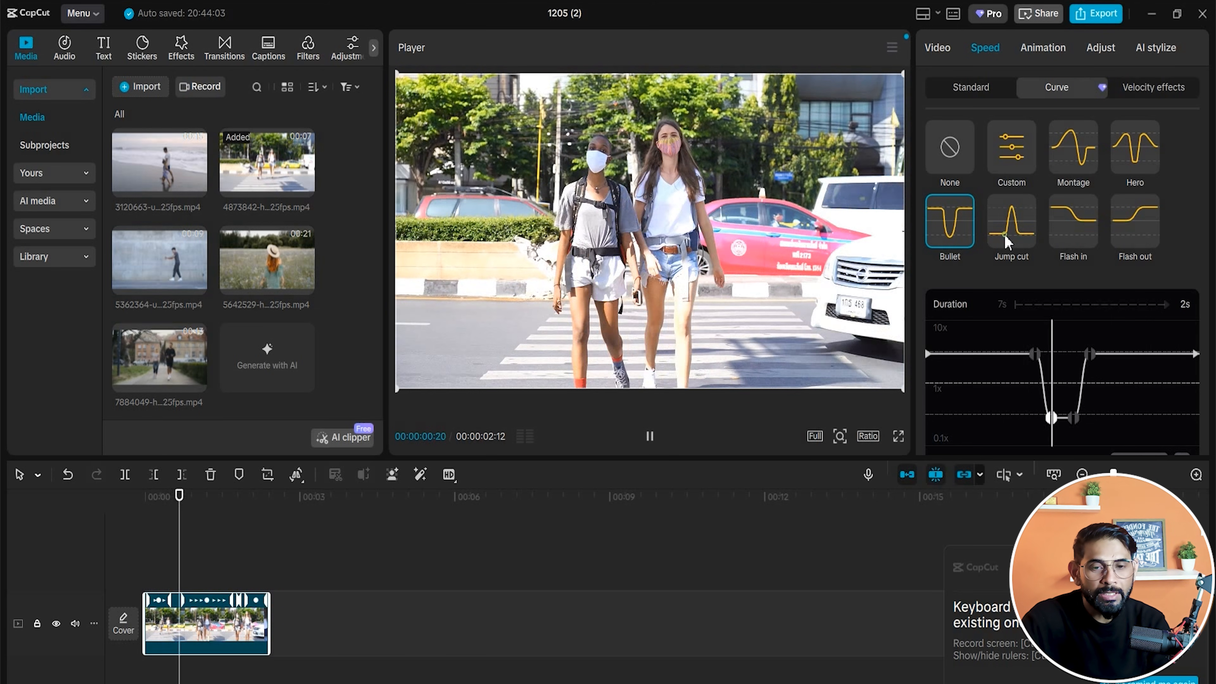
Try the Jump cut and Flash in speed curves on the clip and preview the result.
click(1011, 221)
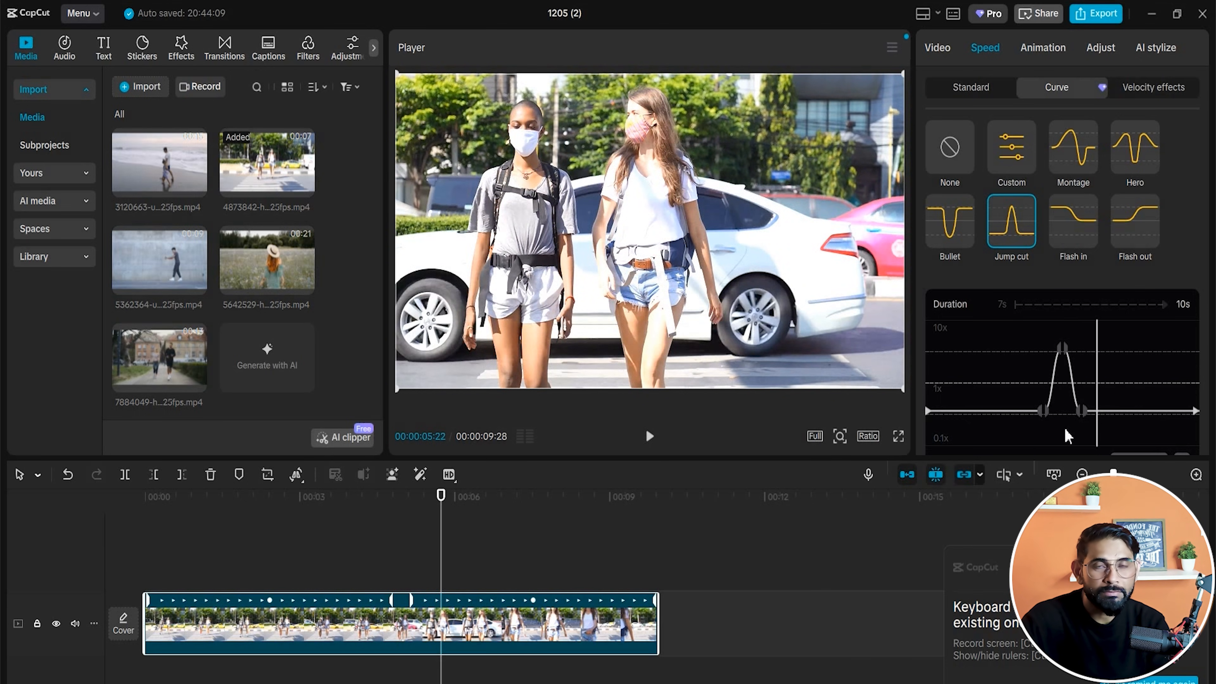
click(1073, 221)
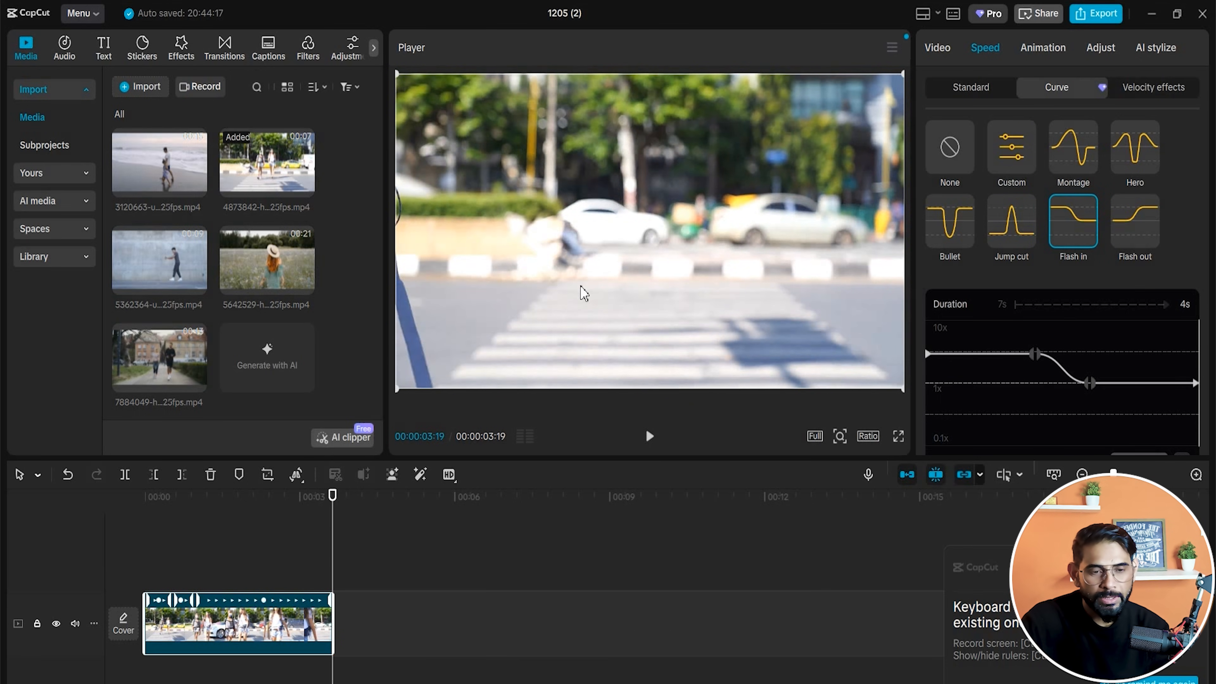
key(space)
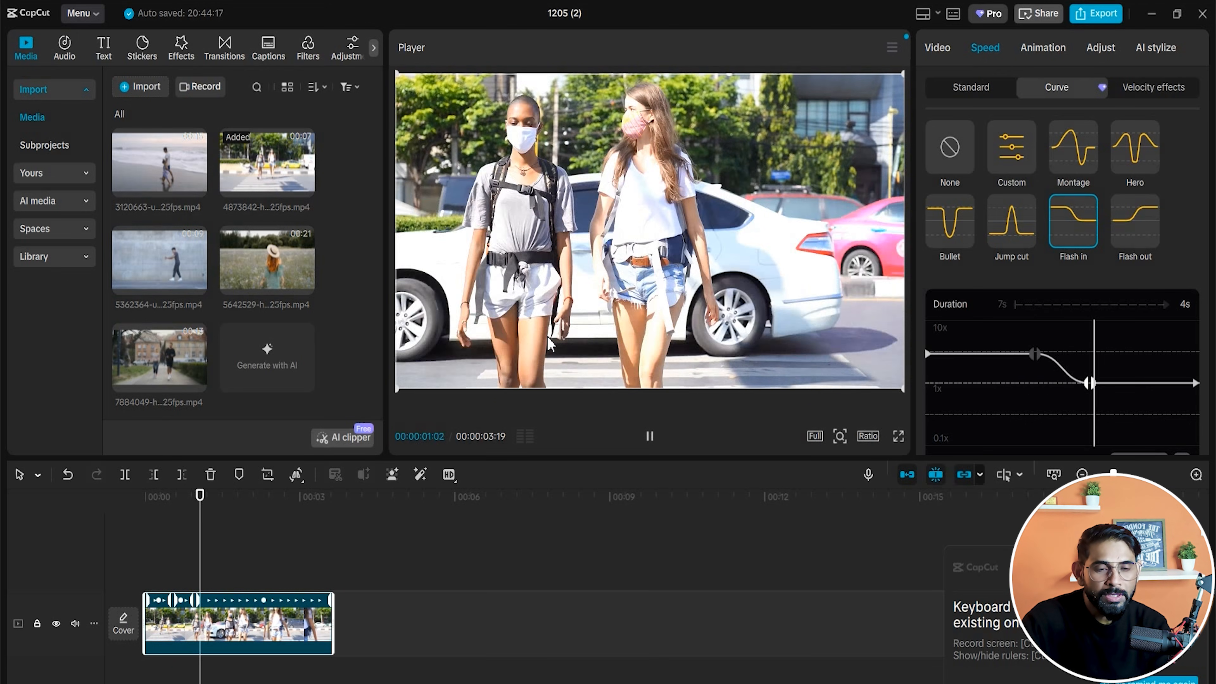
Apply the Flash out speed curve, preview it, and move the playhead back to about 00:00:00:25.
click(1122, 258)
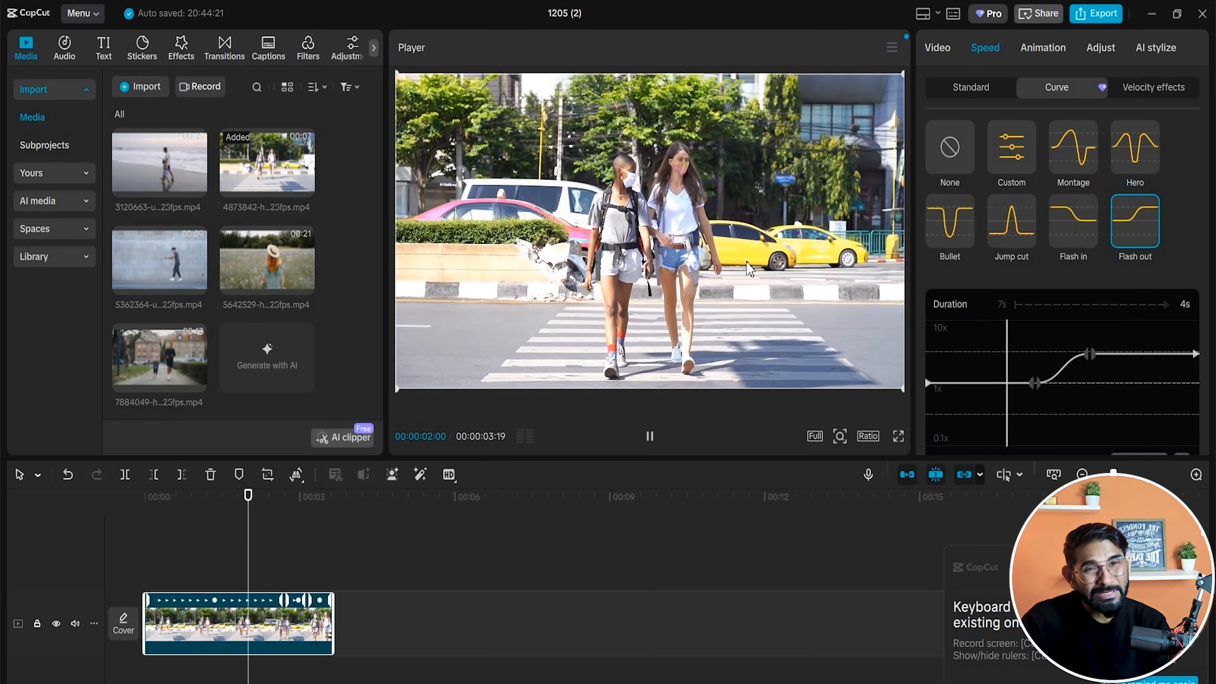
click(649, 435)
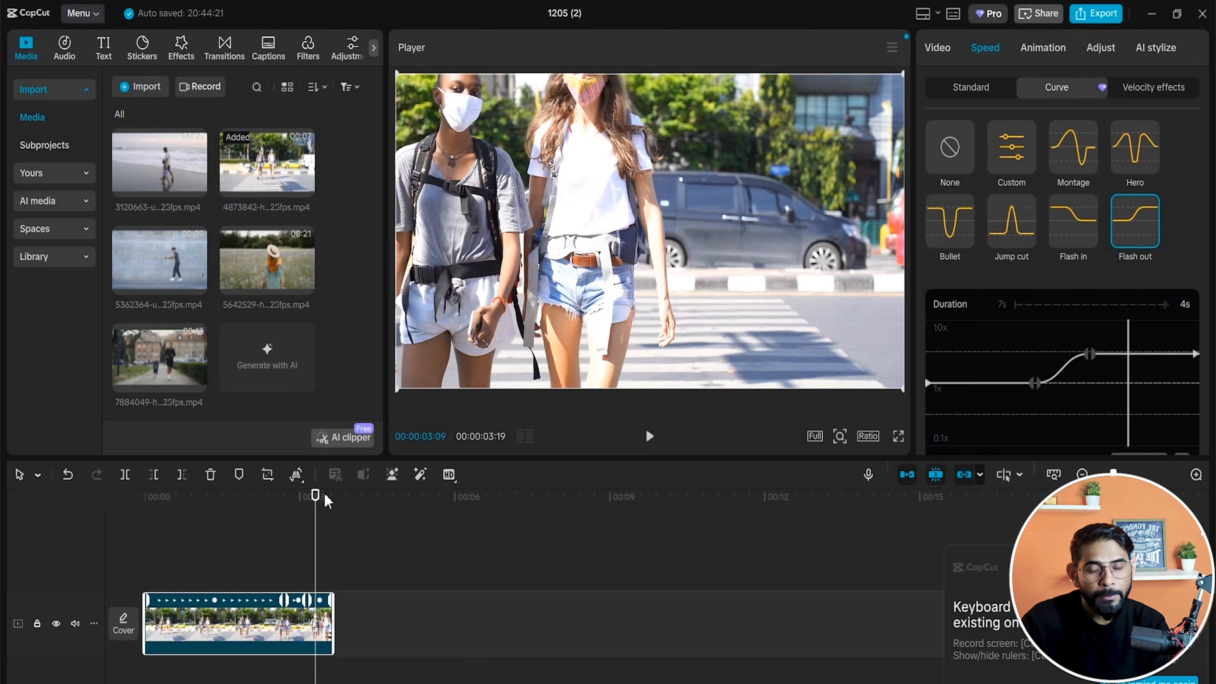
drag(320, 506, 193, 535)
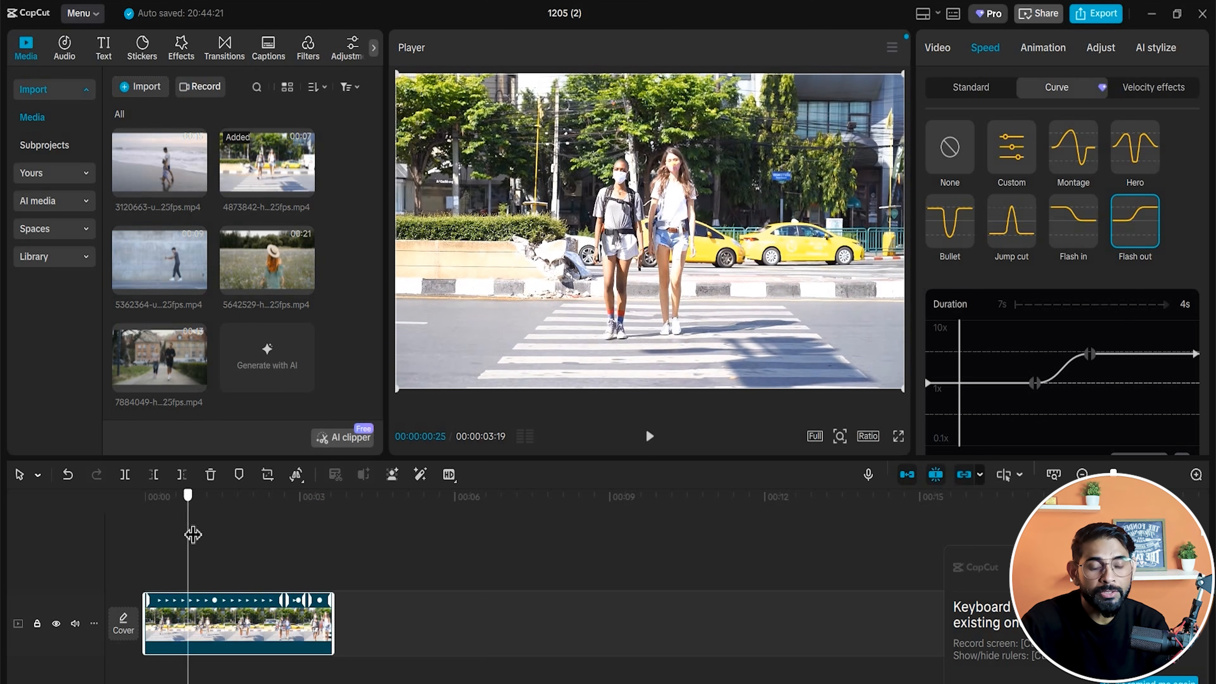
Apply a Custom speed curve, lower its middle point to about 0.50x, and preview the slowdown.
click(1012, 149)
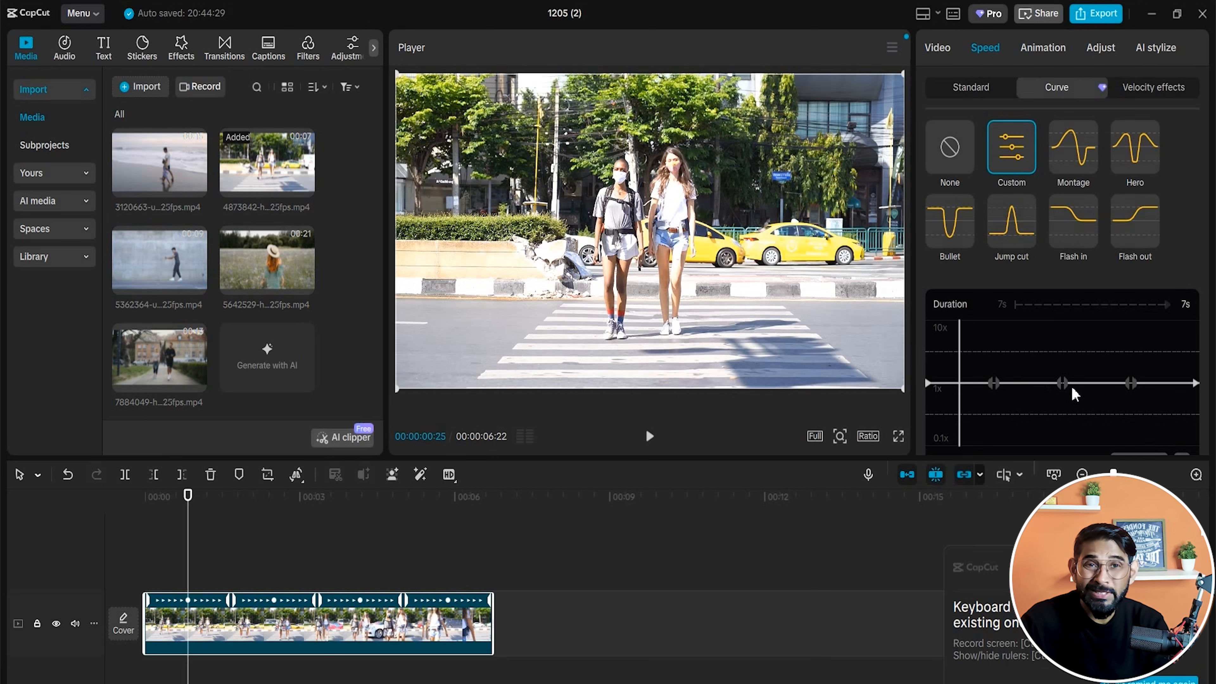
drag(1064, 383, 1056, 417)
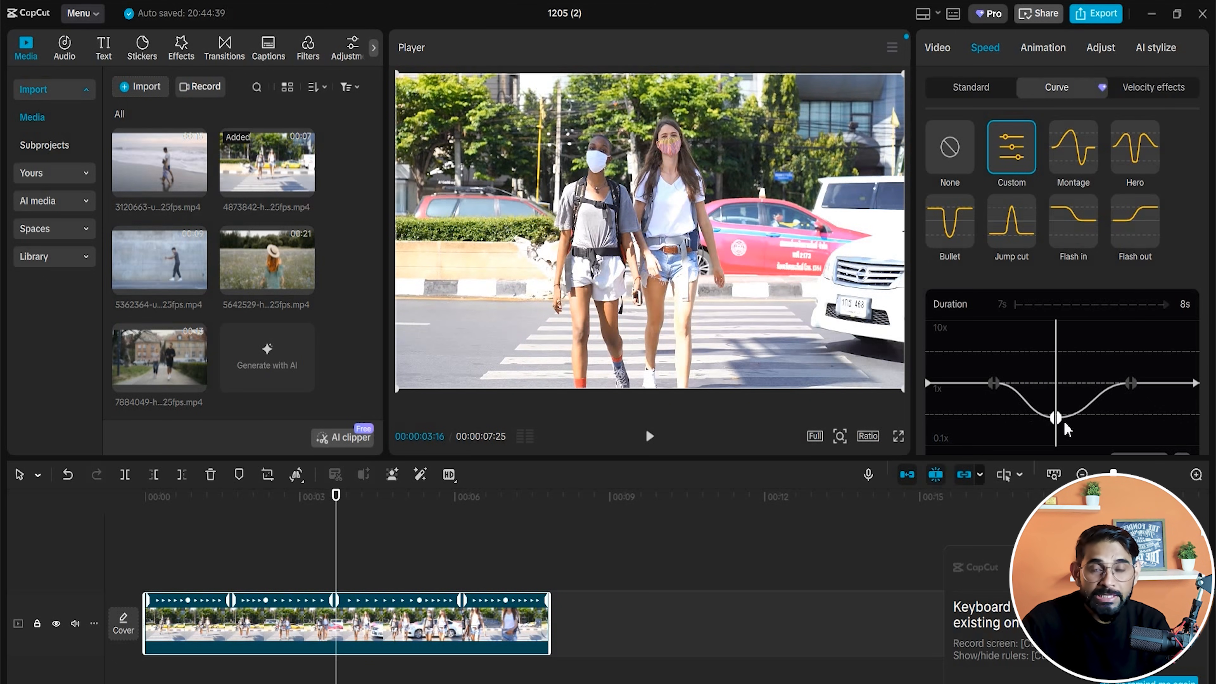
drag(1056, 324, 969, 389)
key(space)
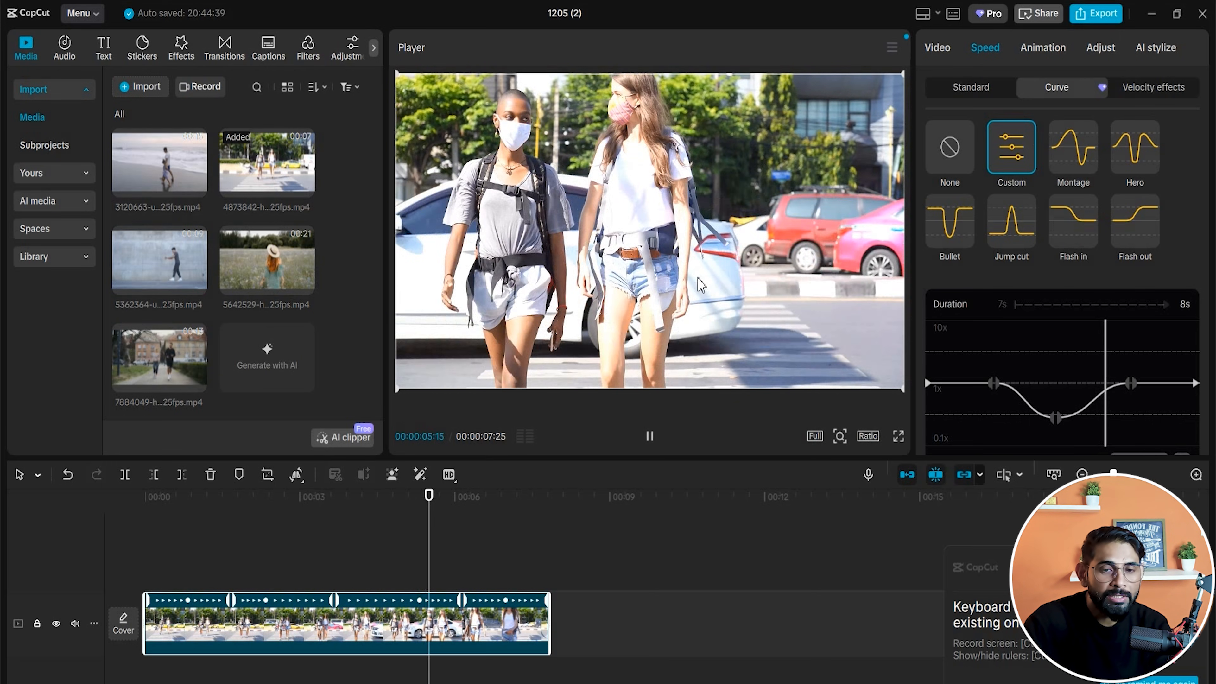
key(space)
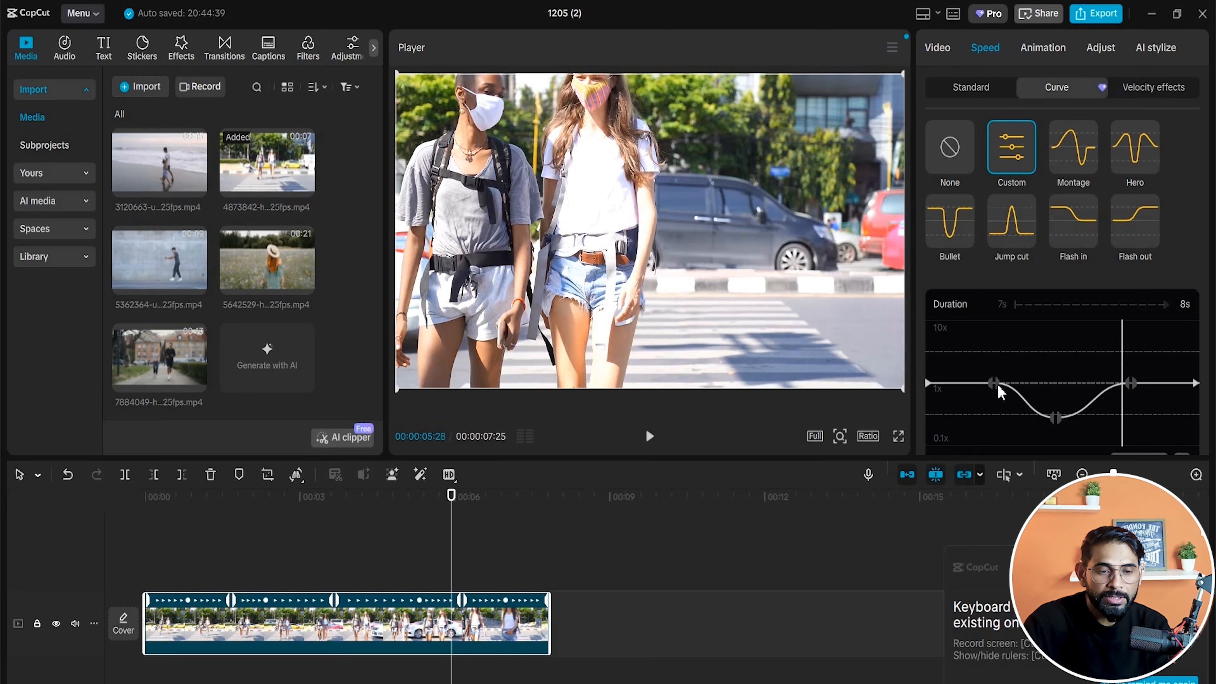
Move the custom curve's two neighbouring 1x points inward, closer to the slow middle point.
drag(995, 383, 1014, 383)
drag(1126, 383, 1100, 383)
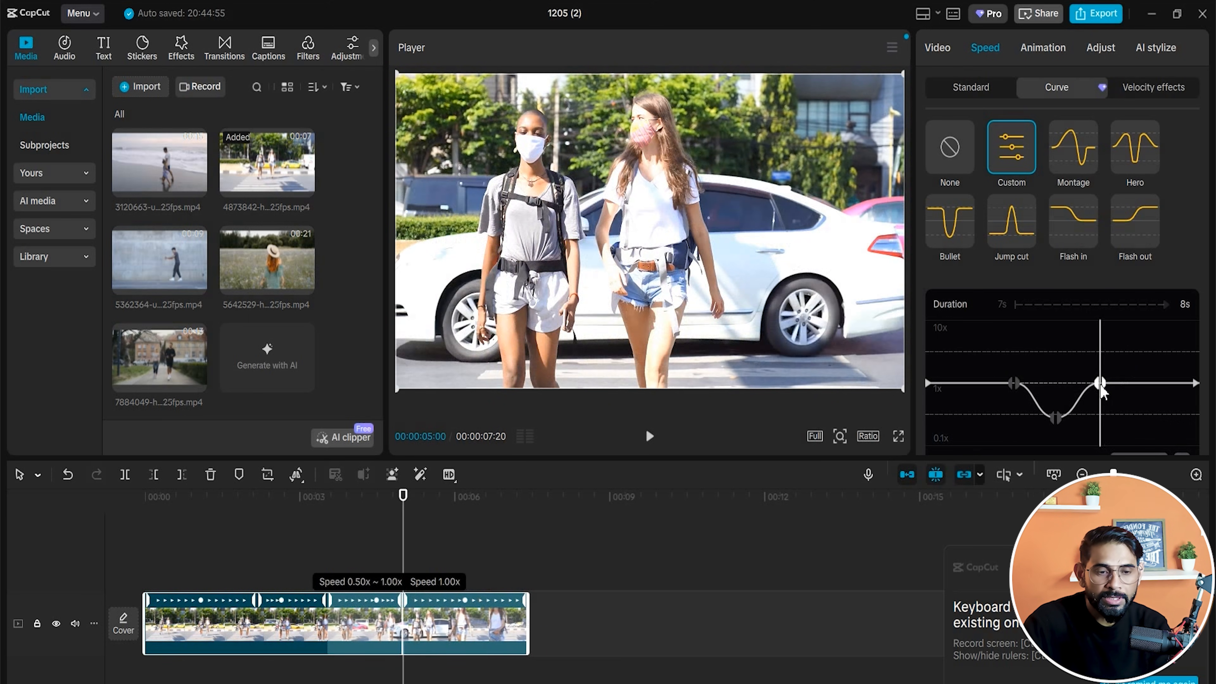
Lower the custom speed curve's middle point to about 0.1x and preview the stronger slowdown.
drag(1056, 417, 1060, 438)
drag(1061, 340, 958, 374)
key(space)
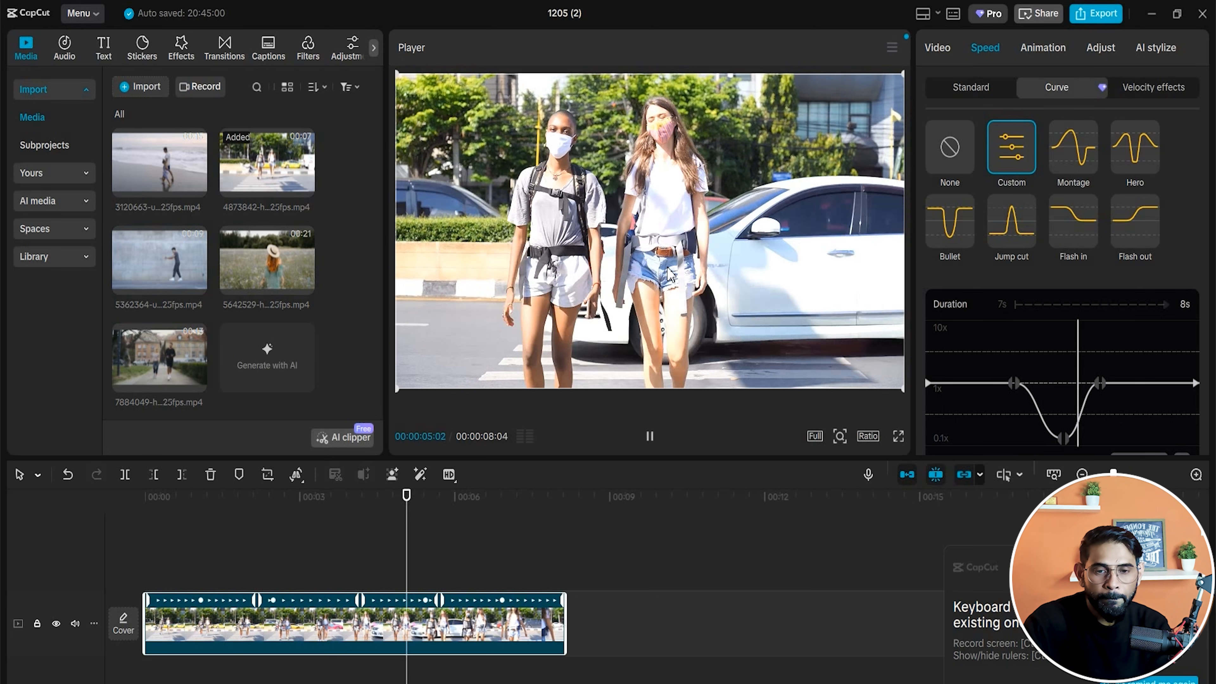
key(space)
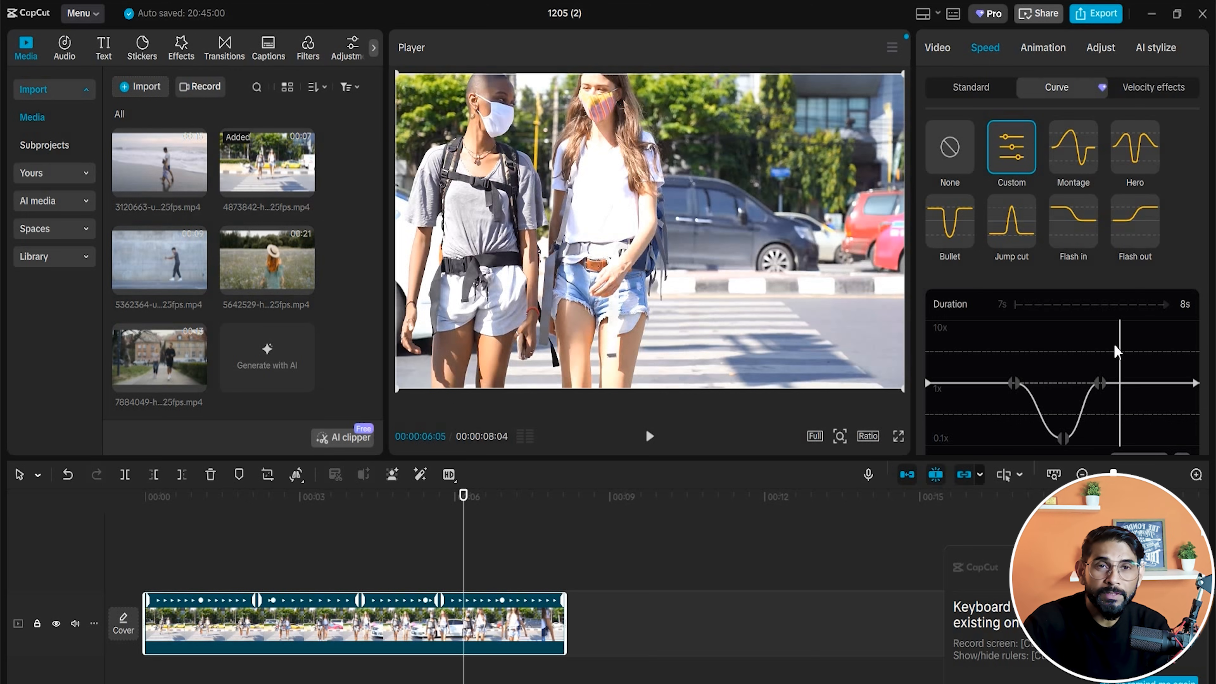
Raise the custom curve's middle point to about 10x and preview the sudden speed-up.
drag(1063, 436, 1058, 325)
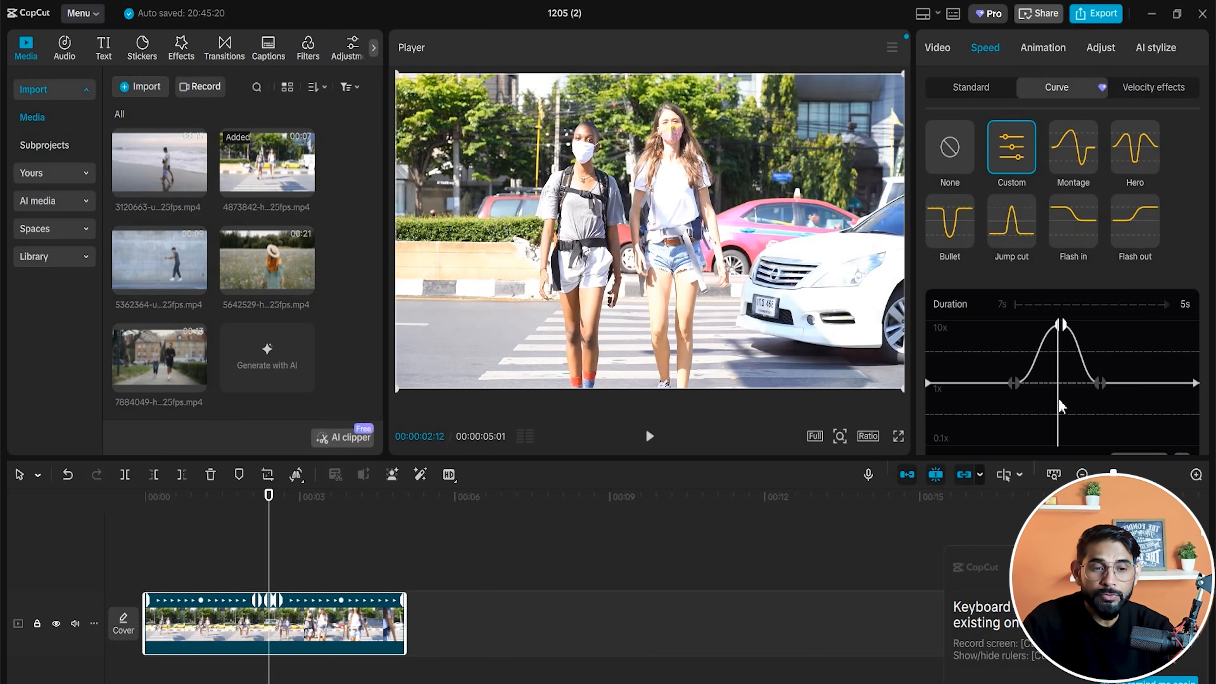
drag(1055, 402, 1004, 407)
key(space)
key(space)
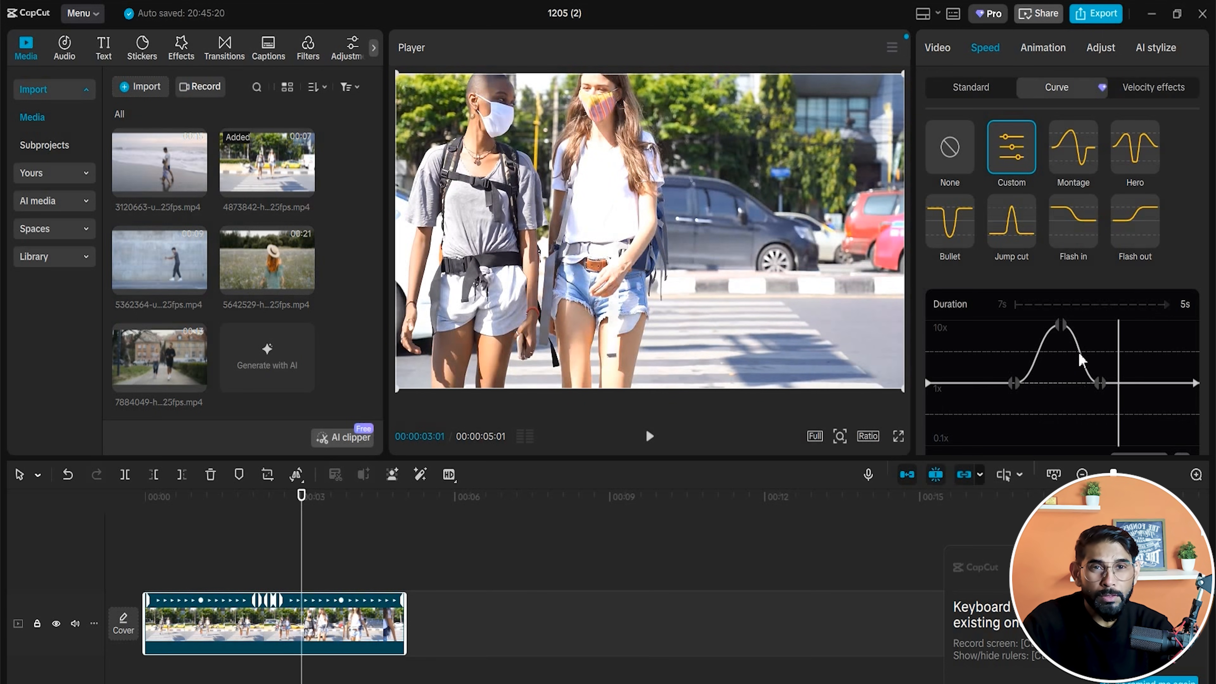
Lower the custom curve's peak slightly below the 10x line and preview the clip.
drag(1060, 326, 1060, 342)
key(space)
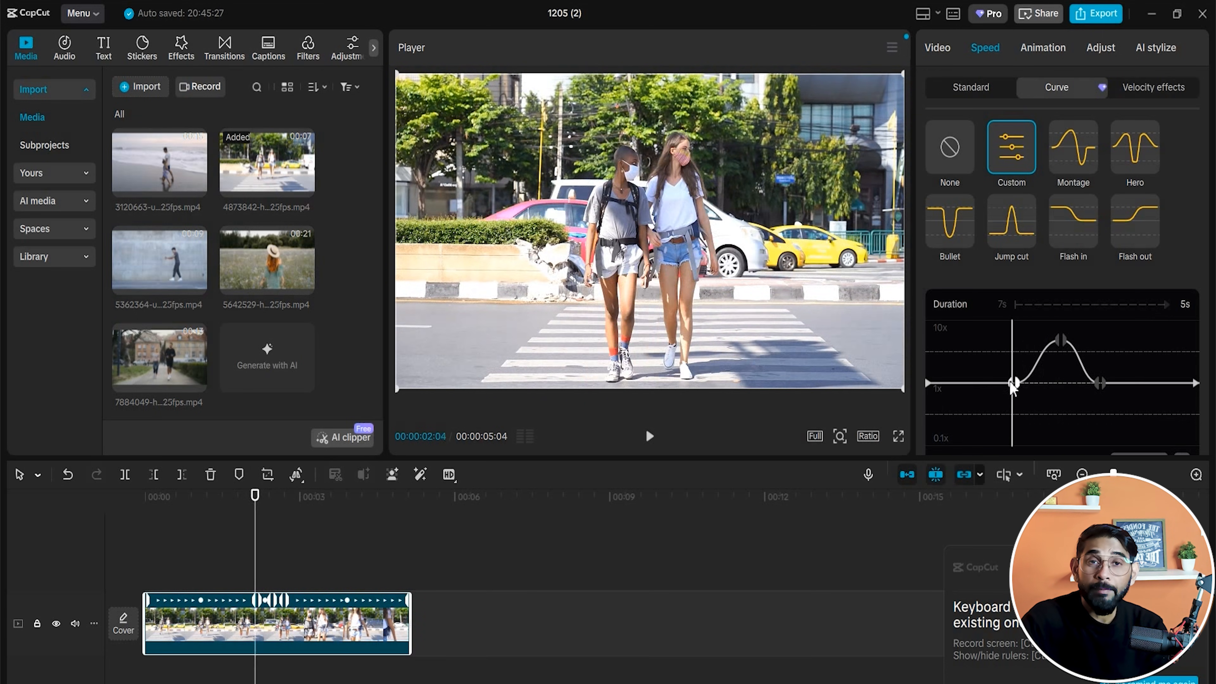
key(space)
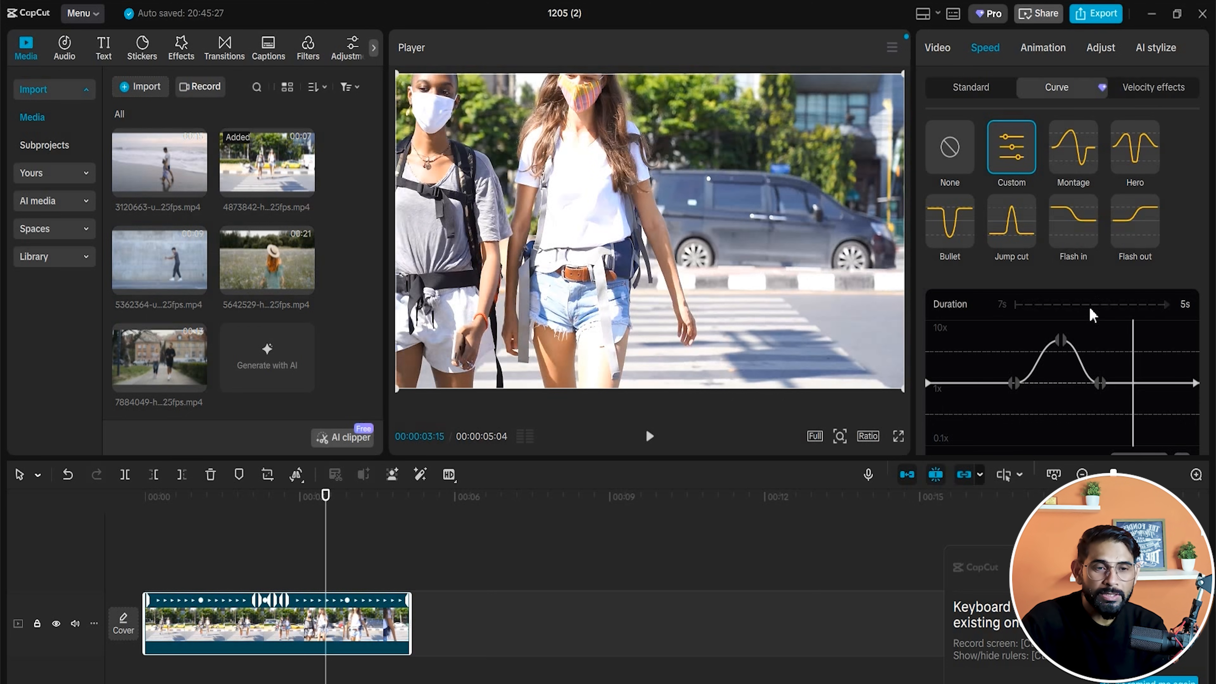
Open the clip's velocity effects and try the Flash effect.
click(1152, 82)
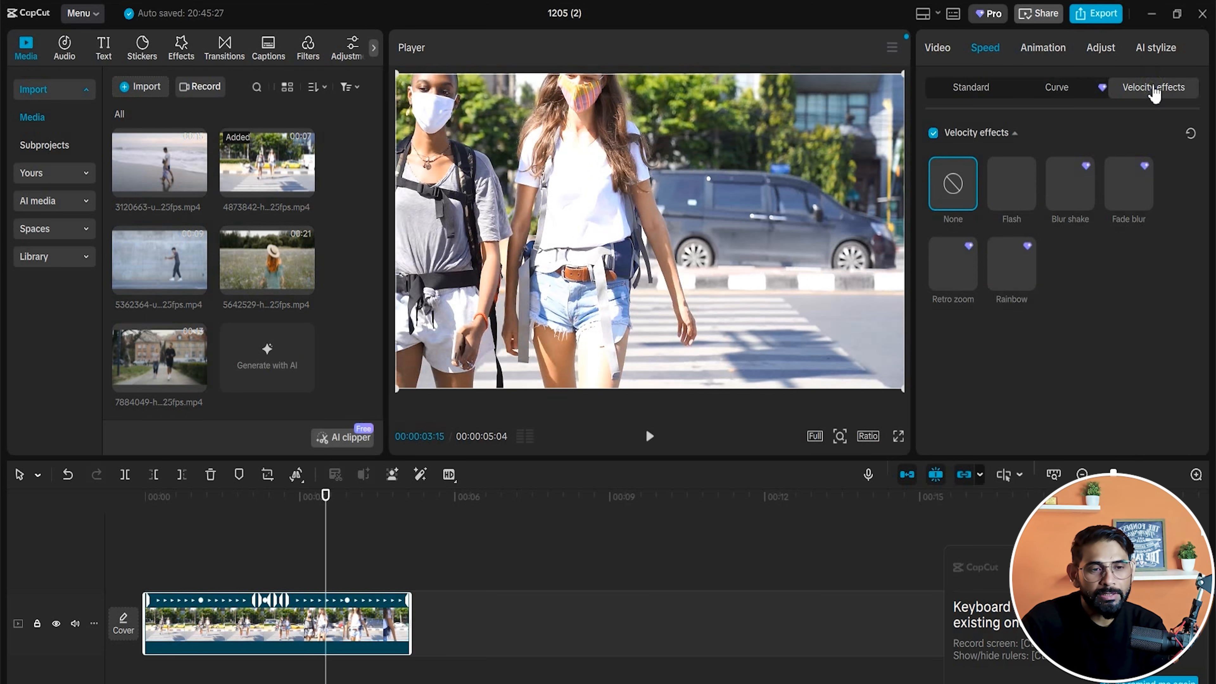
click(1020, 209)
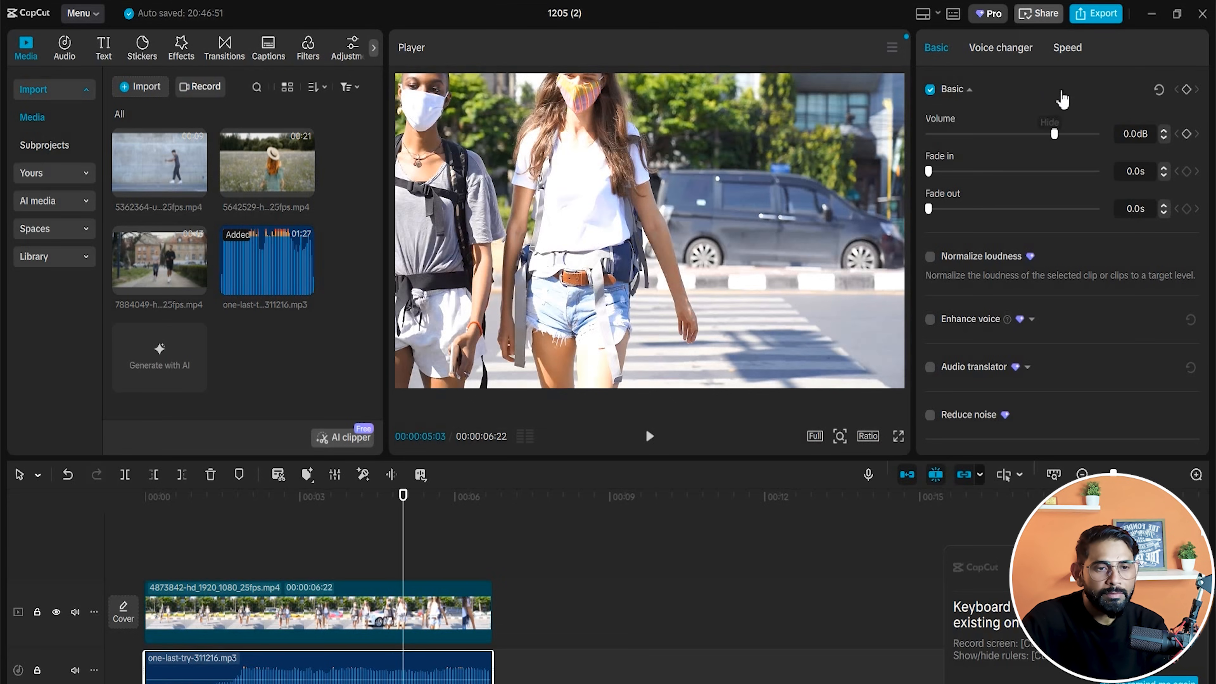
Trim the end of the video clip to a 00:00:06:08 duration and apply the Blur shake velocity effect.
click(473, 622)
drag(482, 617, 466, 617)
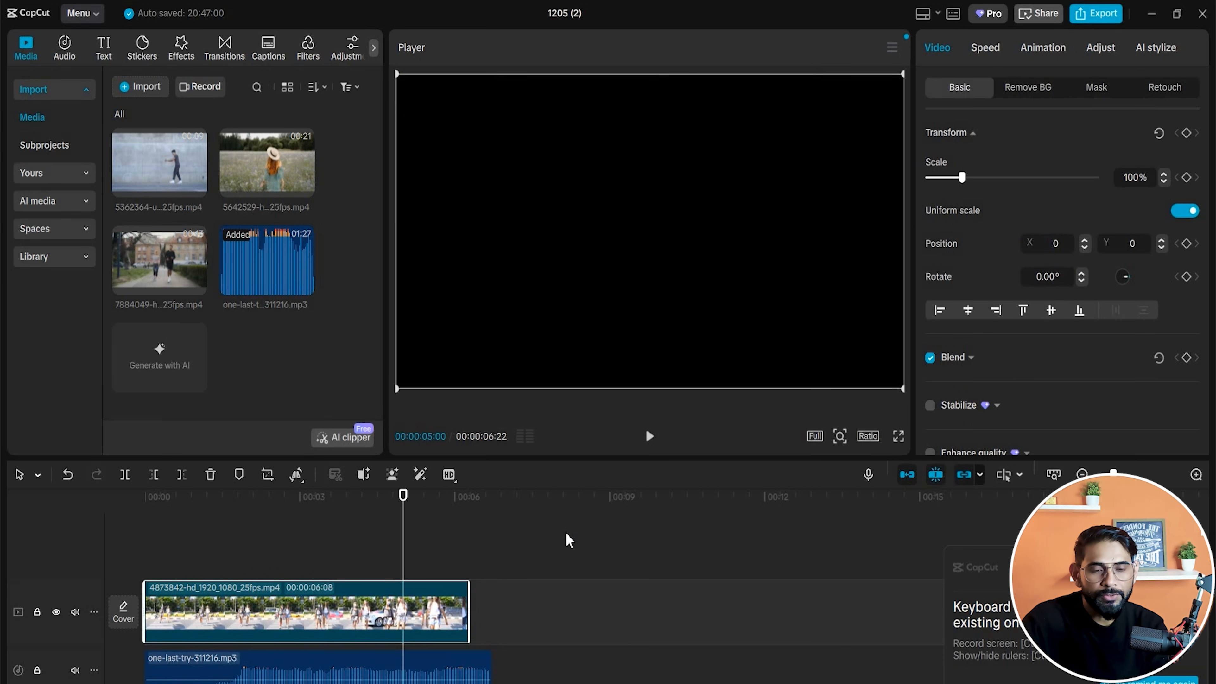
click(986, 48)
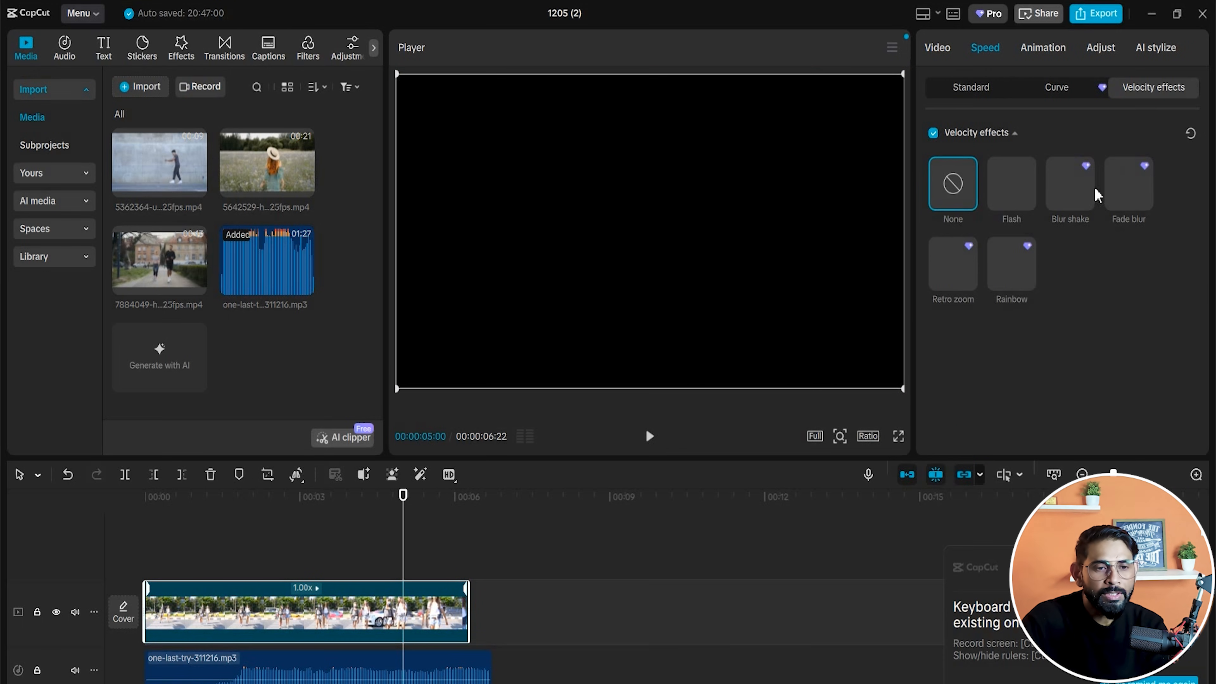
click(1035, 205)
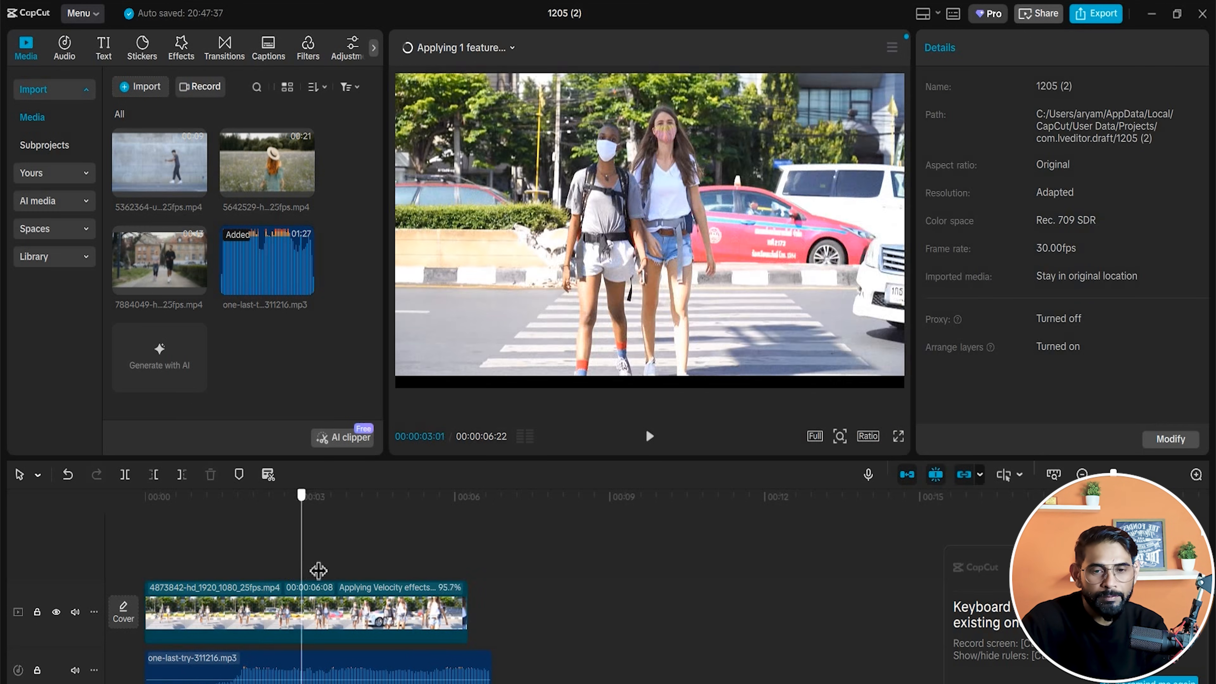
Preview the Blur shake effect, show its settings for the video clip, and replay it from near the clip's start.
key(space)
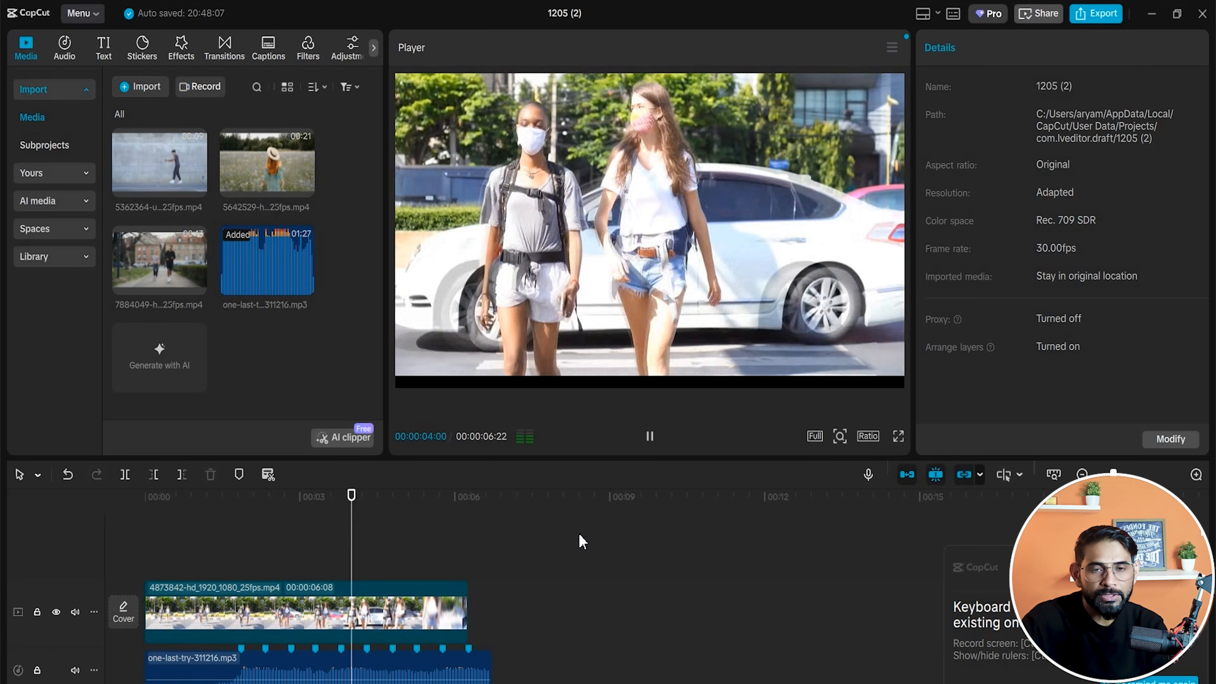
key(space)
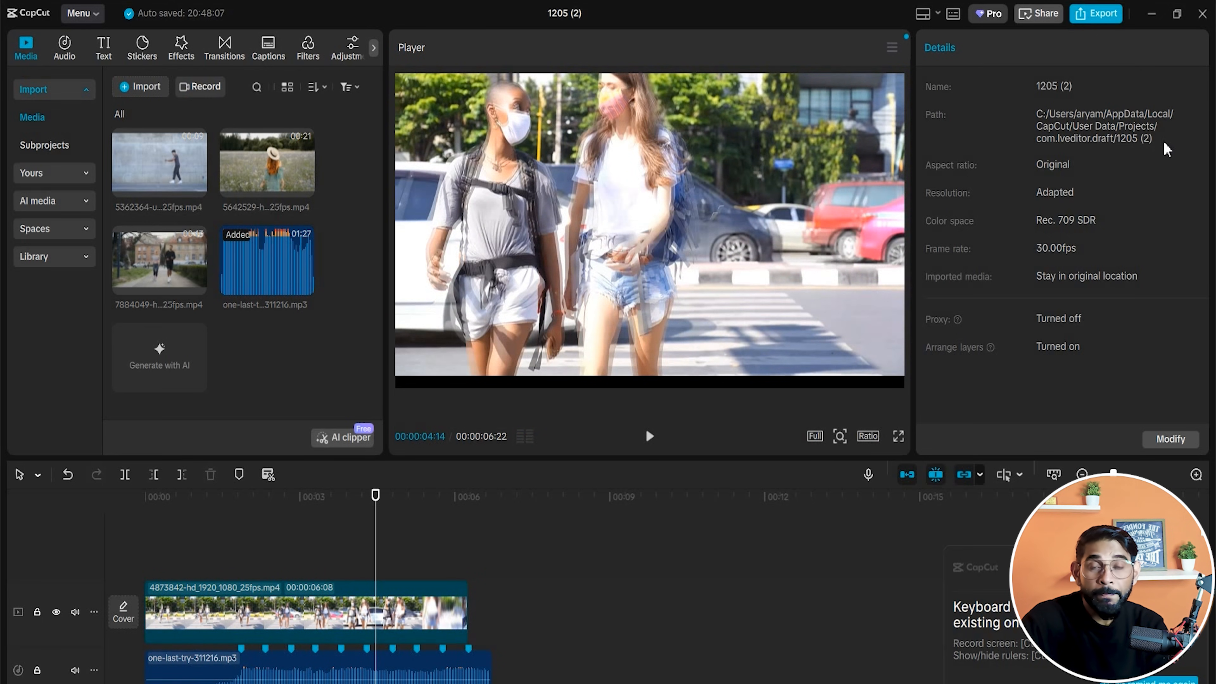
click(434, 587)
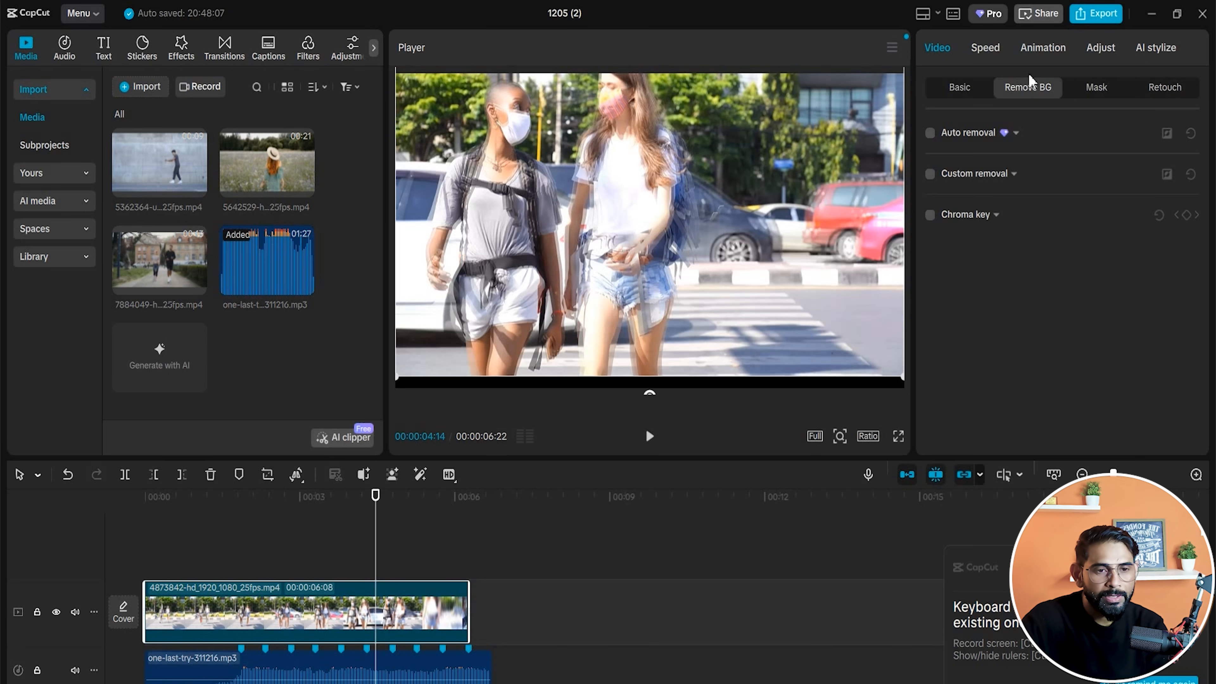
click(985, 47)
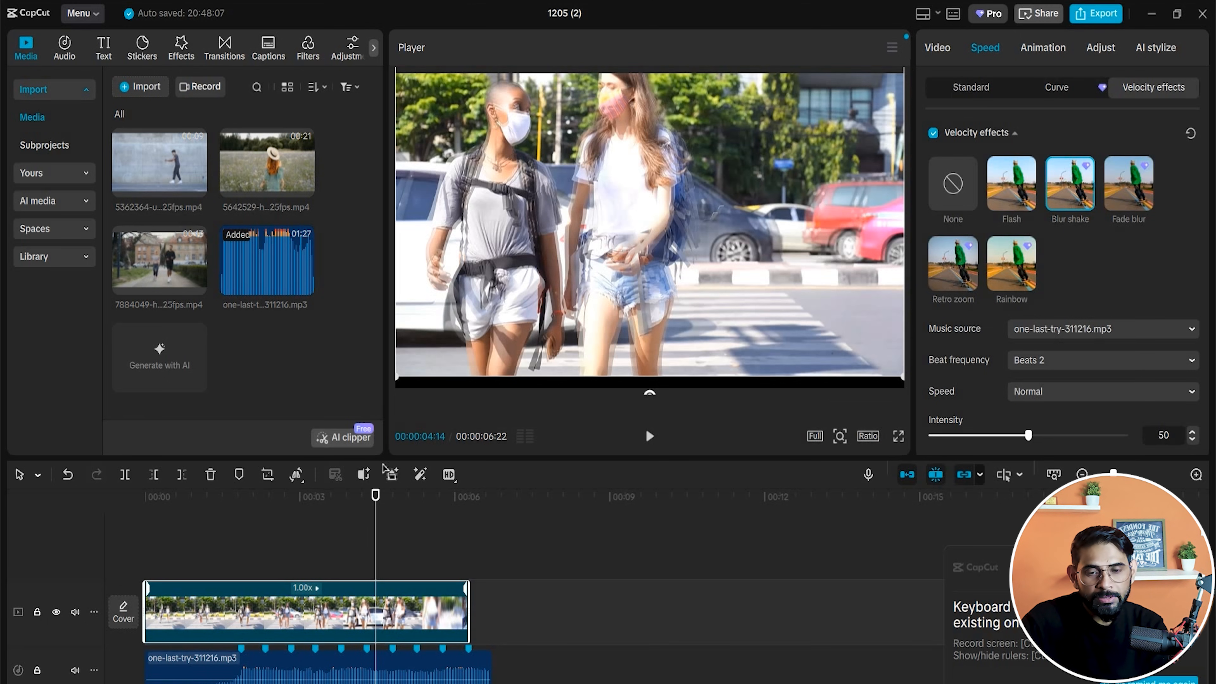
drag(363, 528, 204, 543)
key(space)
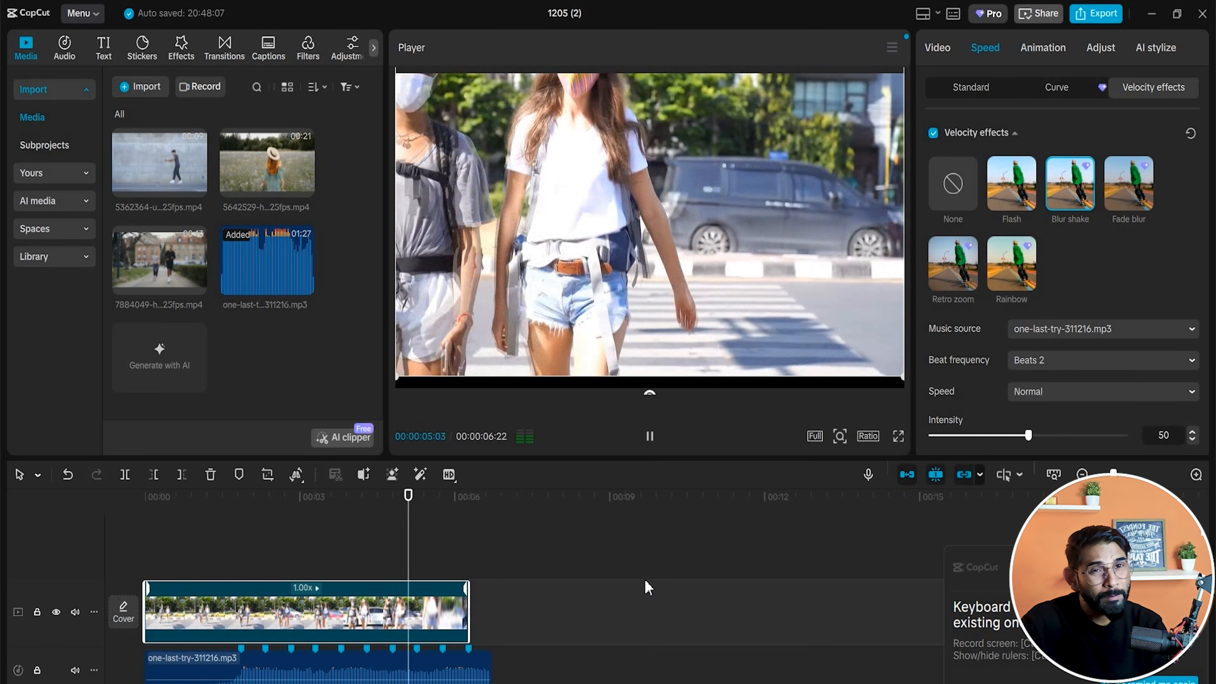
key(space)
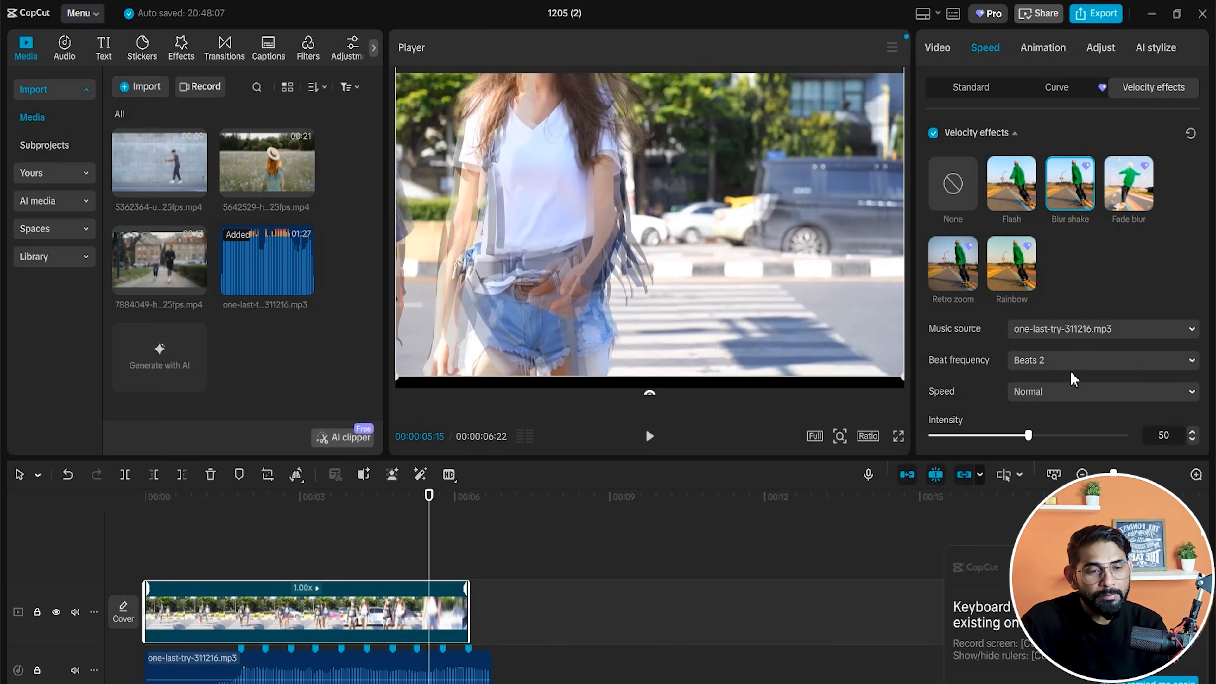
Examine the beat frequency and music source options of the Blur shake velocity effect.
click(1071, 361)
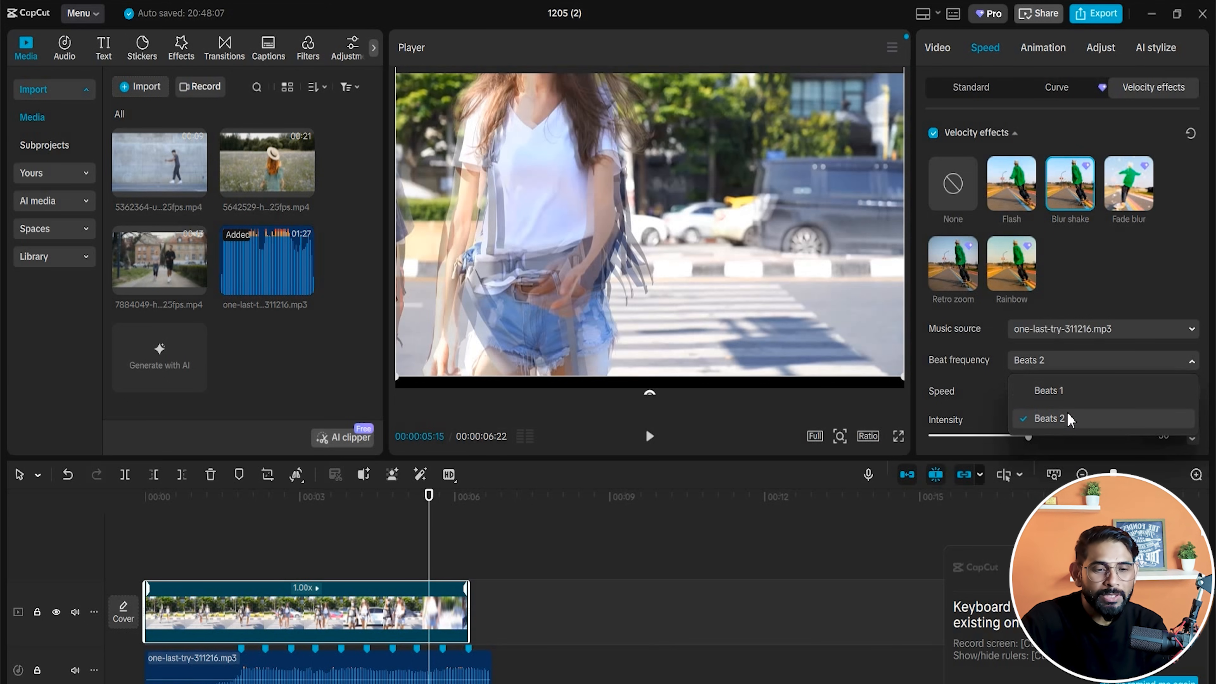
click(1080, 283)
click(1098, 331)
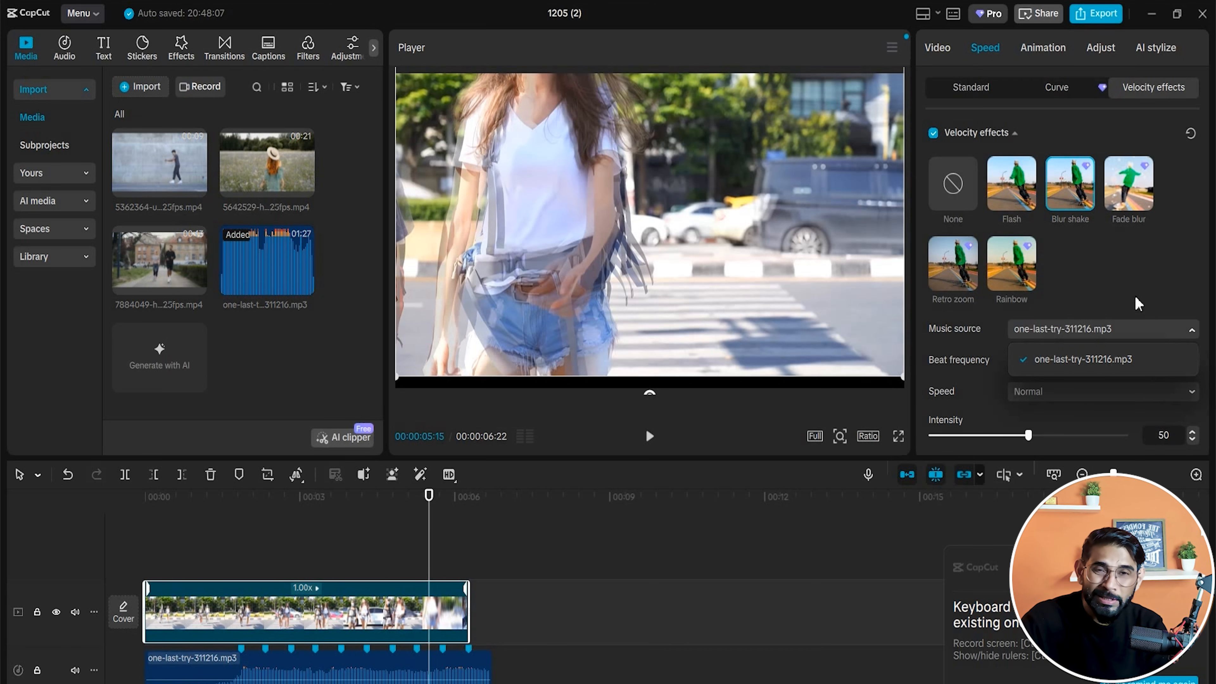
scroll(1138, 303, down, 1)
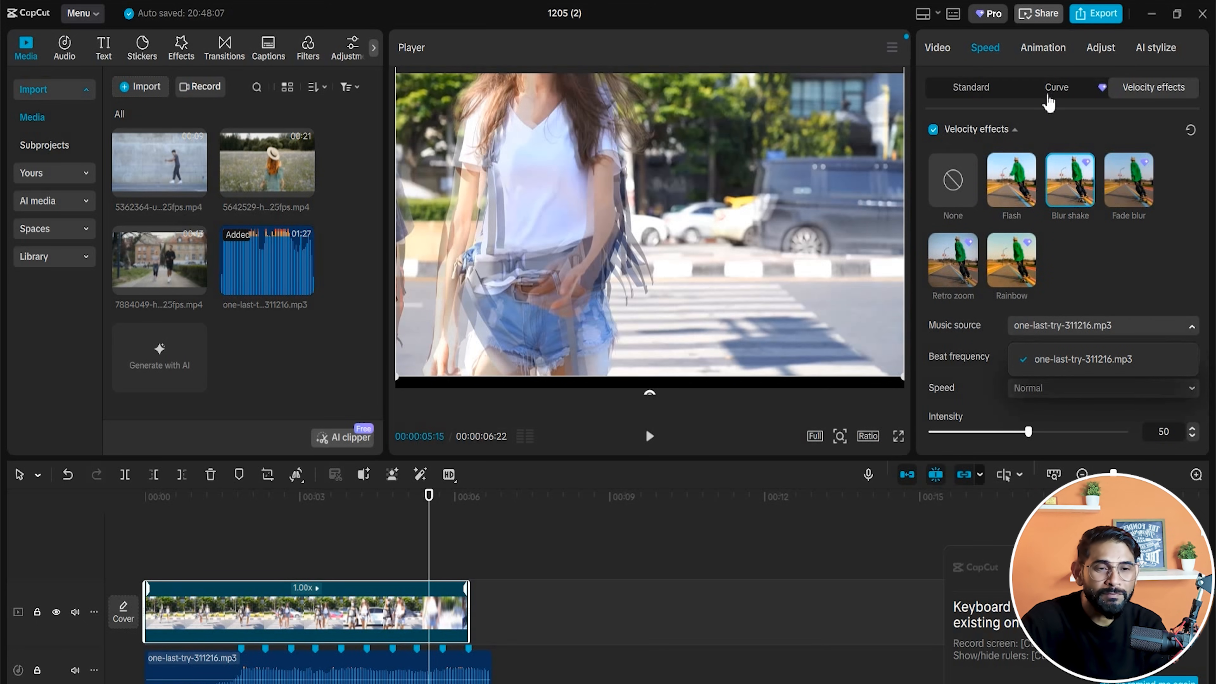
Return the playhead to about 00:00:01:26, at the first beat marker, and preview the velocity effect again.
drag(424, 503, 238, 539)
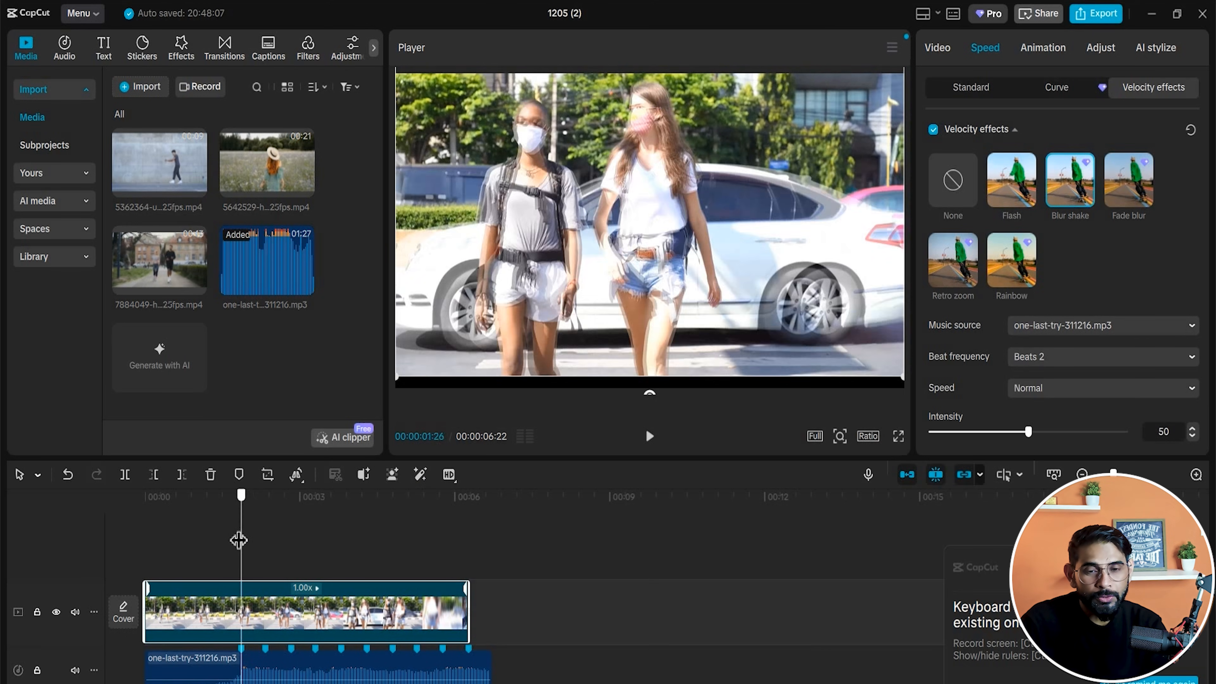
key(space)
key(space)
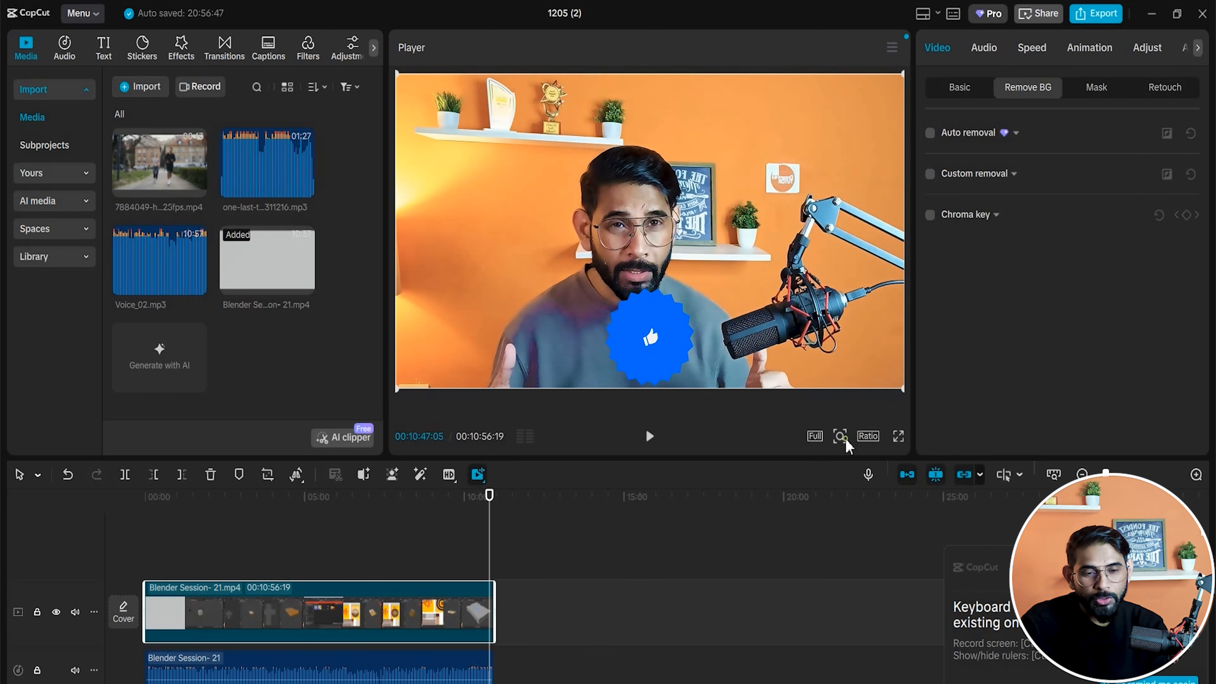
Enlarge the player preview for a closer look at the Blender Session clip.
mouse_move(840, 435)
drag(813, 470, 831, 473)
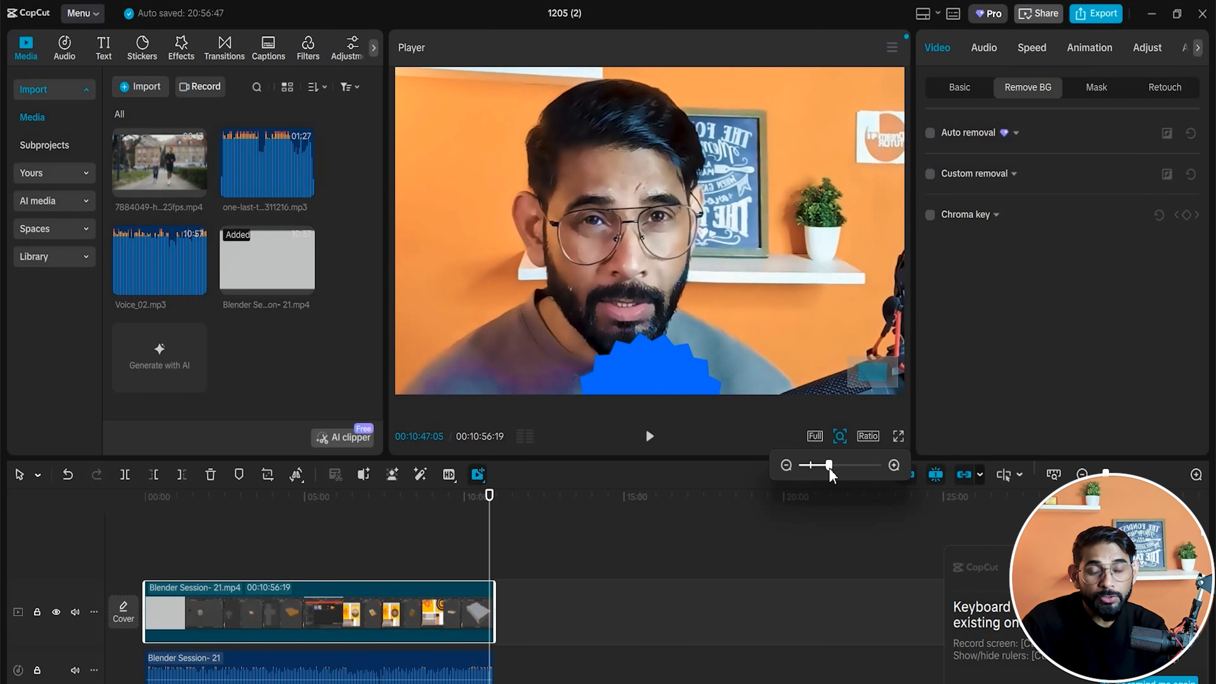
click(541, 676)
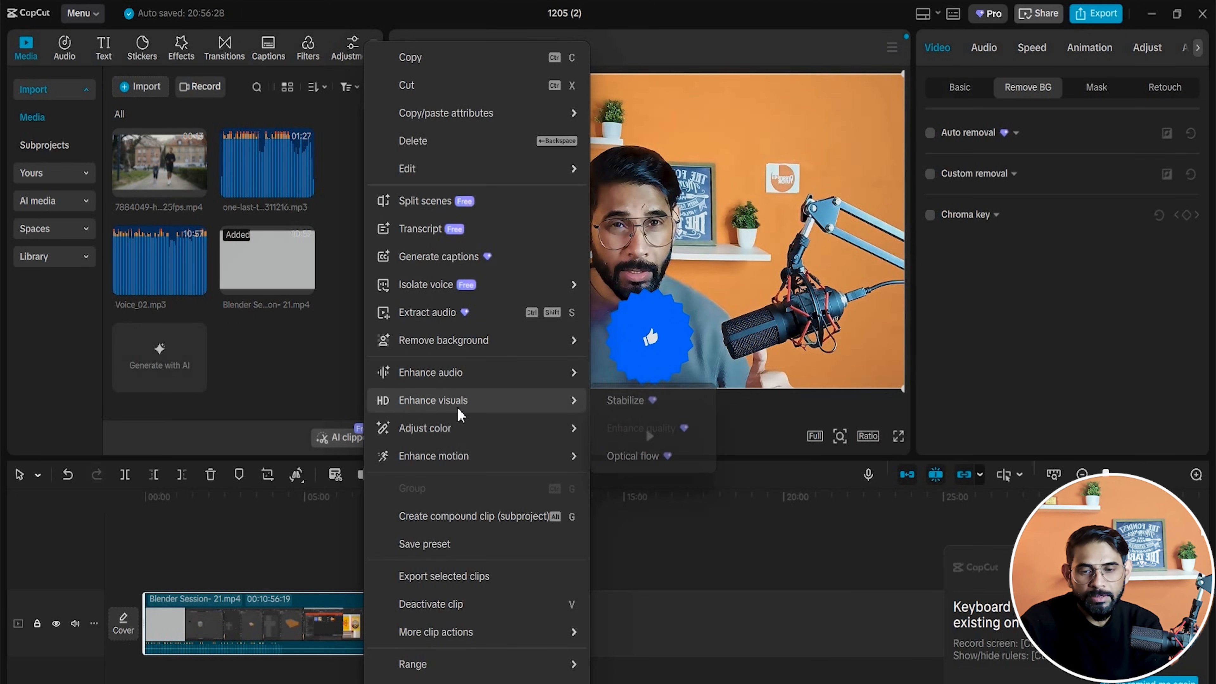
Extract the audio from the Blender Session video clip.
mouse_move(456, 389)
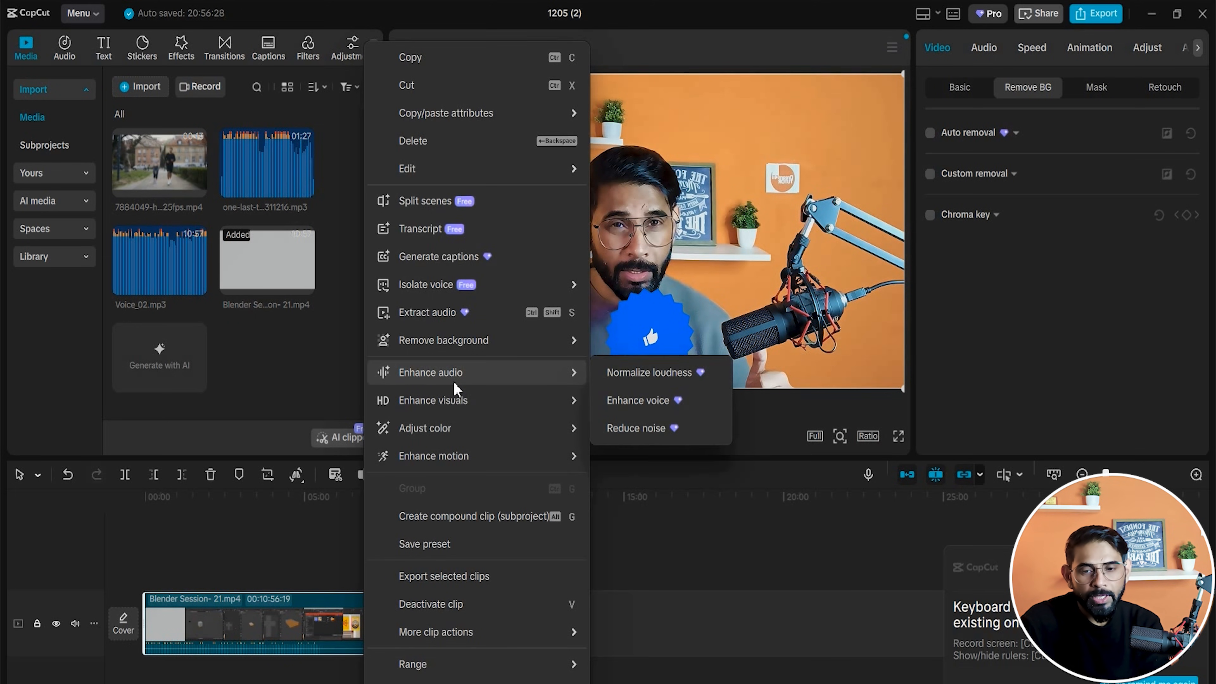
click(427, 313)
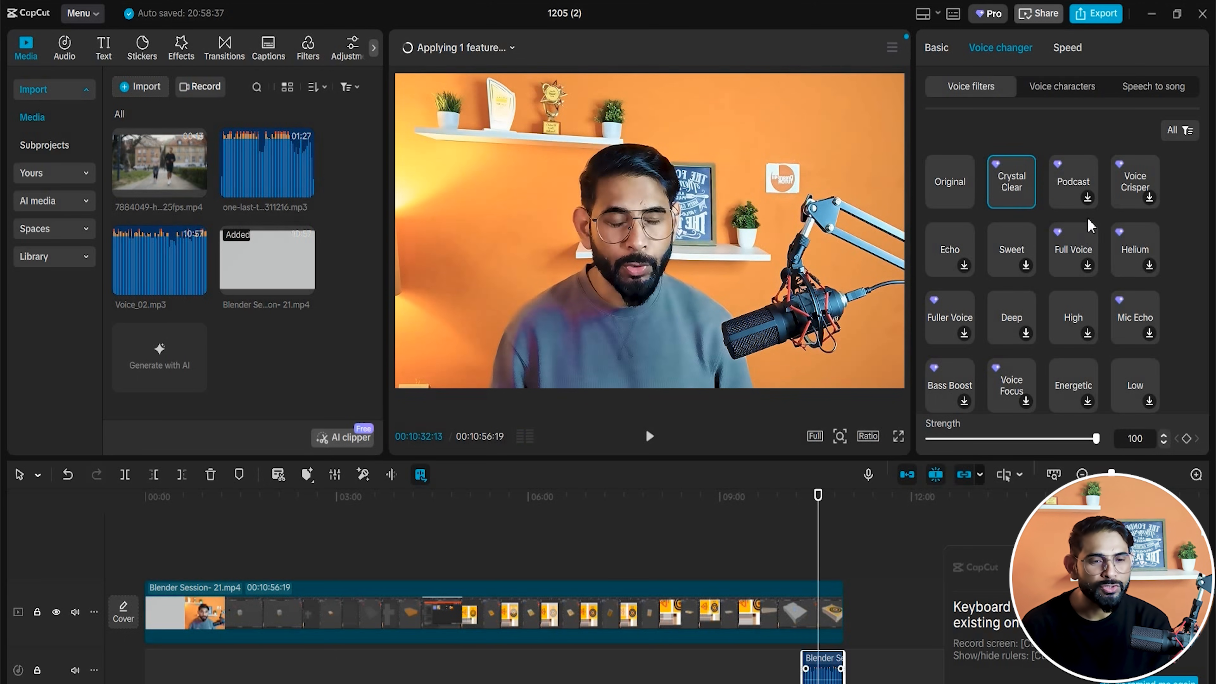
Apply the Podcast voice filter to the extracted audio and preview it from about 00:10:32:13.
click(1085, 200)
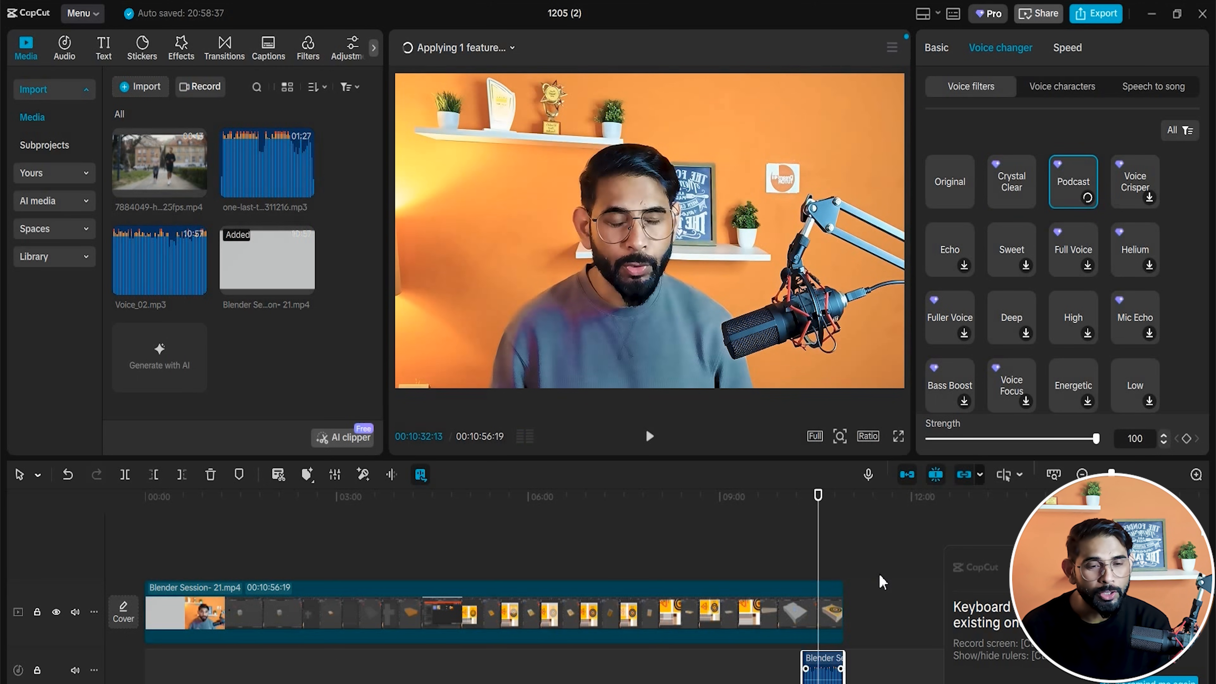
key(space)
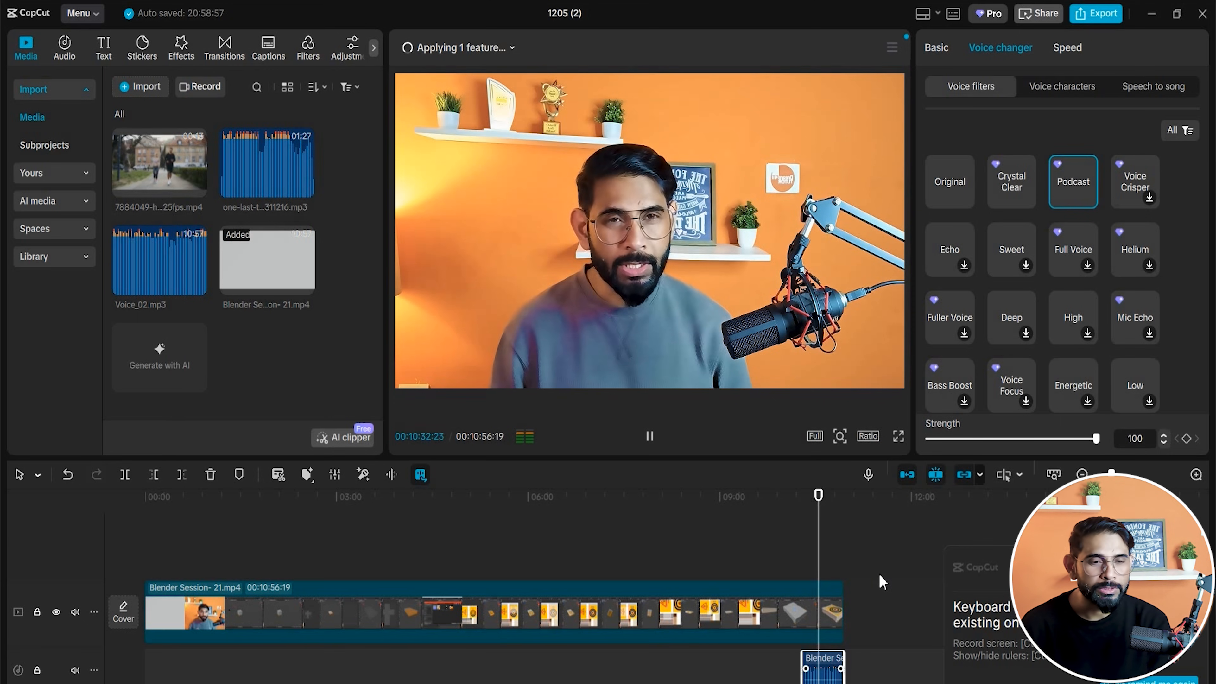
key(space)
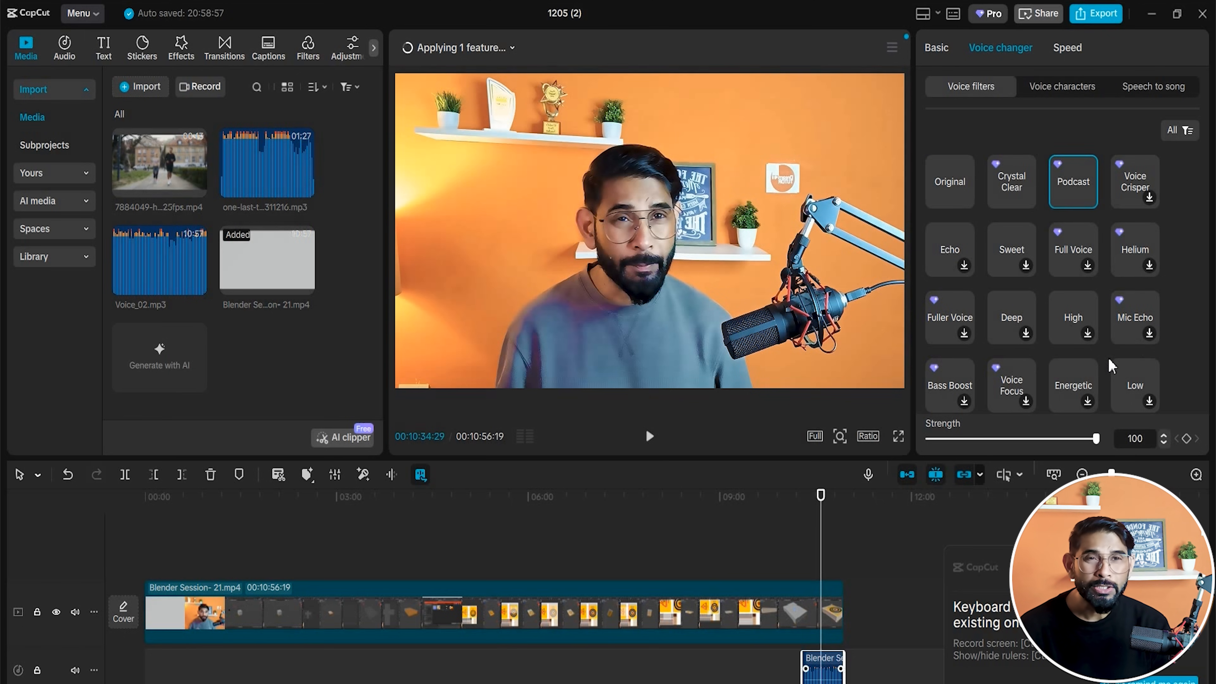
Try the Good Guy voice character, settle on Jessie for the extracted audio, and preview the changed voice.
click(1048, 92)
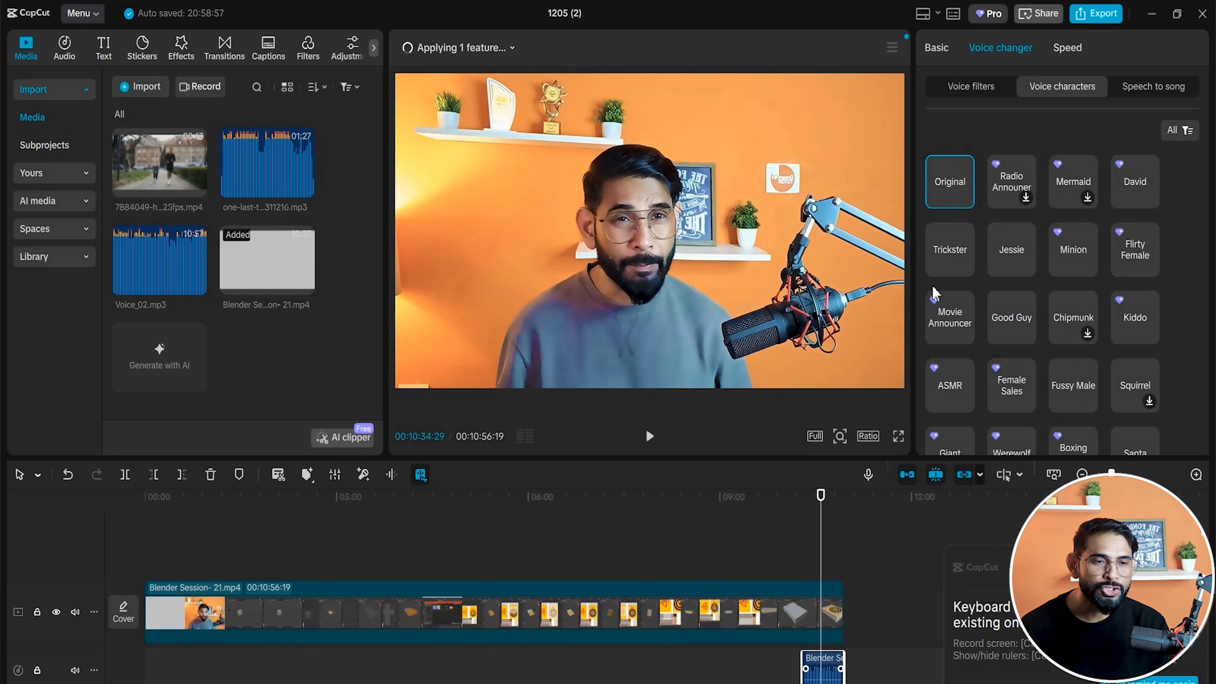
click(1023, 258)
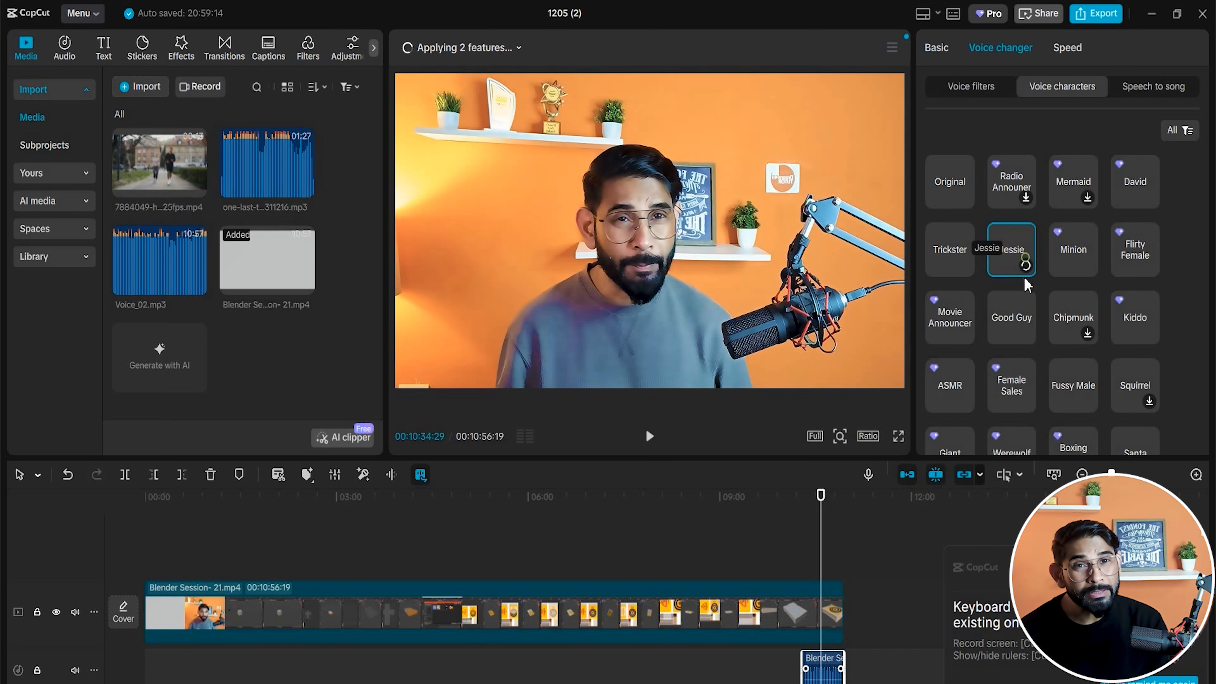
click(1011, 330)
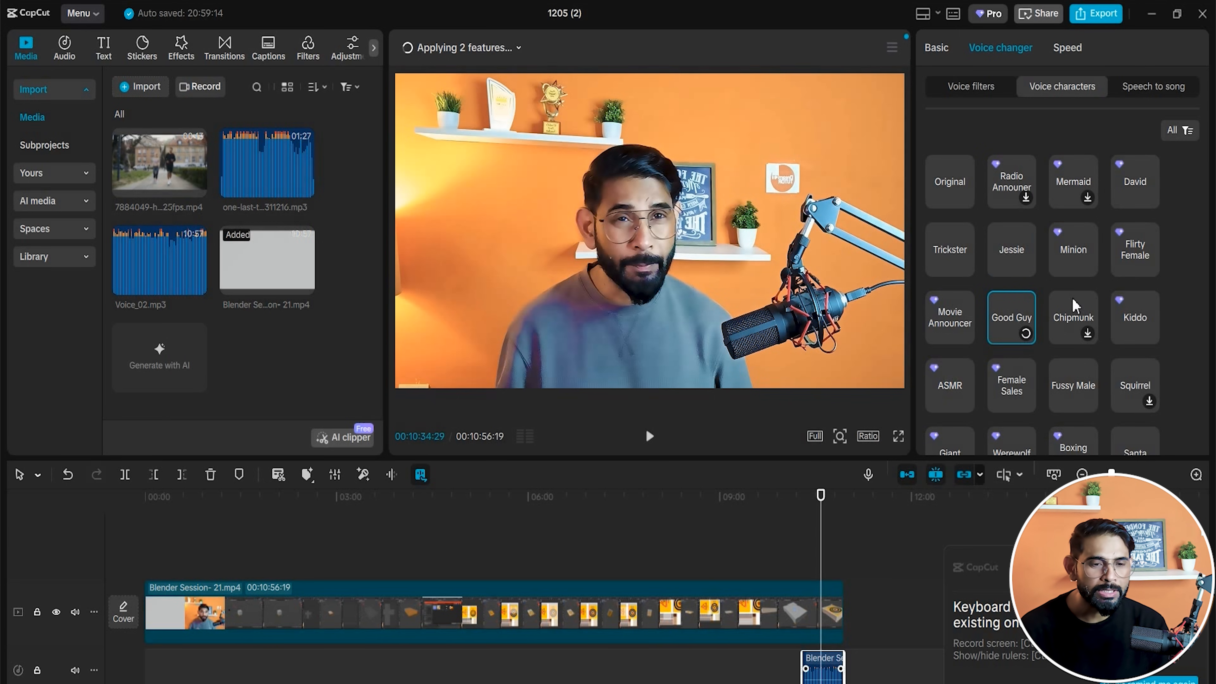
scroll(1020, 242, down, 2)
click(1038, 314)
click(955, 474)
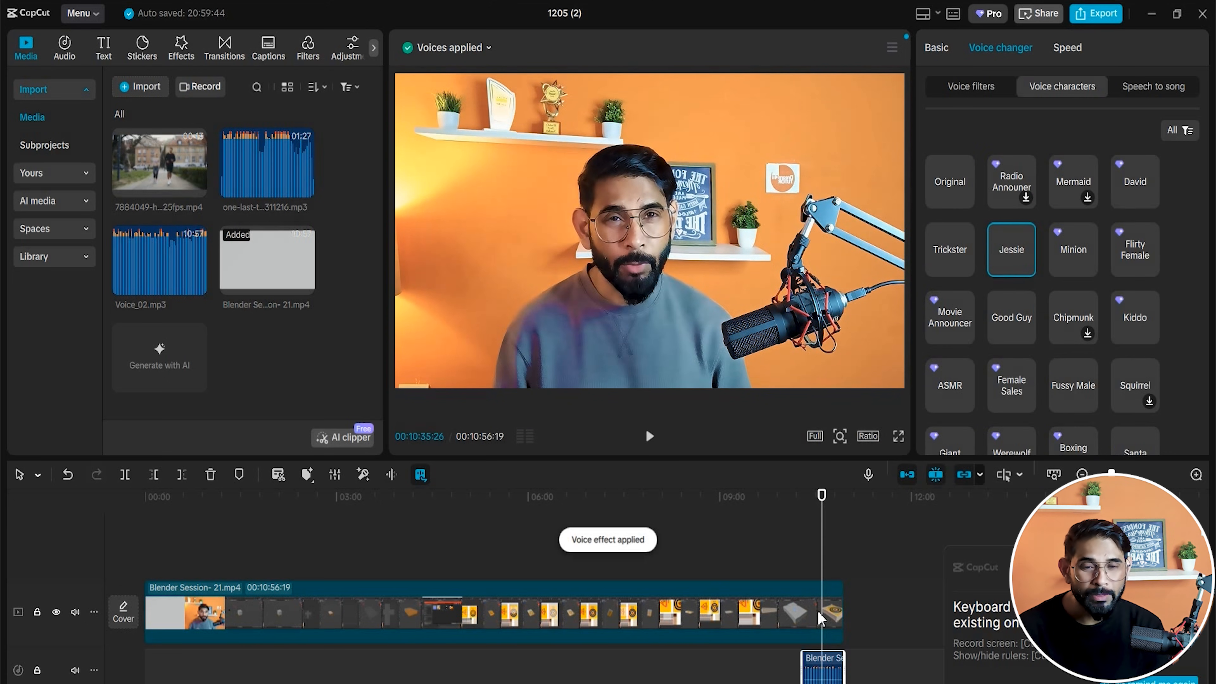
key(space)
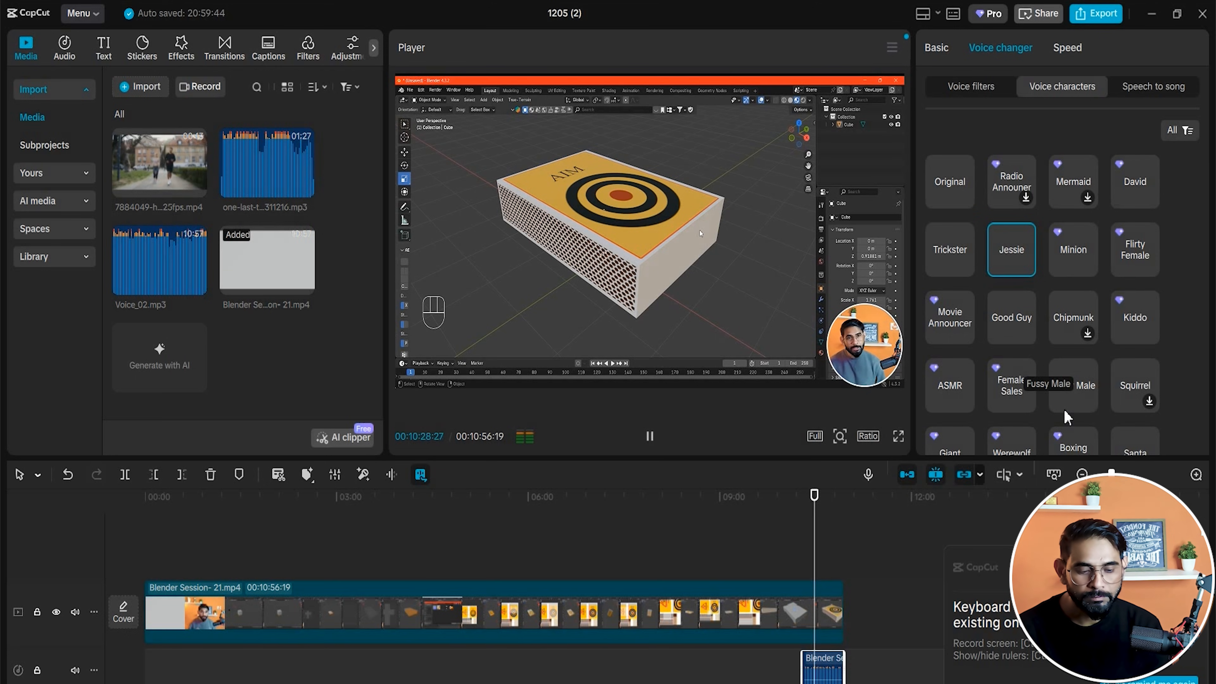
key(space)
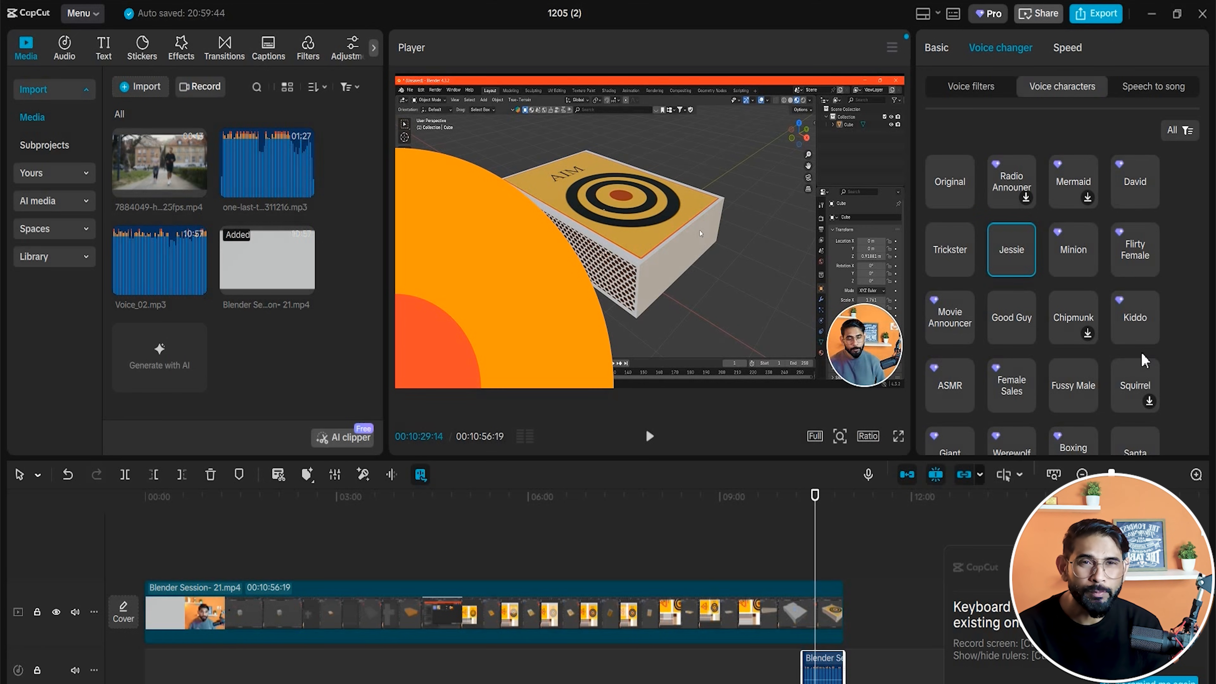
Apply the Kiddo voice character to the extracted audio and preview the changed voice.
click(1137, 333)
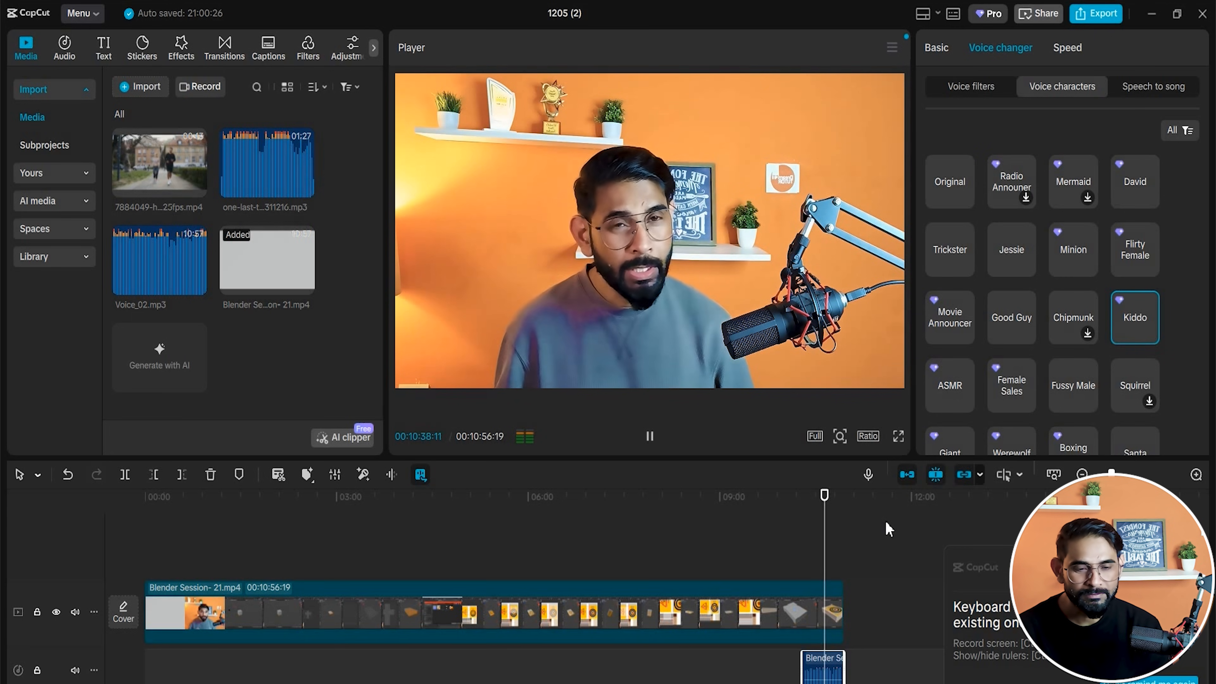
key(space)
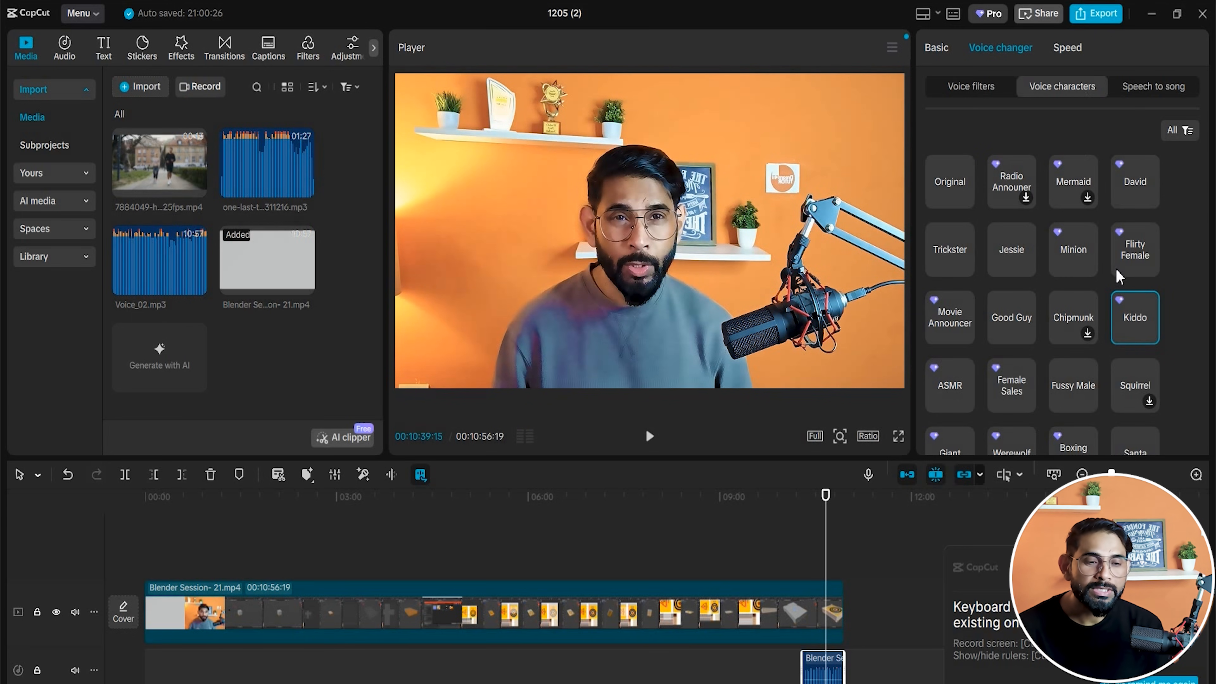
Try the Jazz speech-to-song style on the extracted audio, preview it, and undo it.
click(1152, 91)
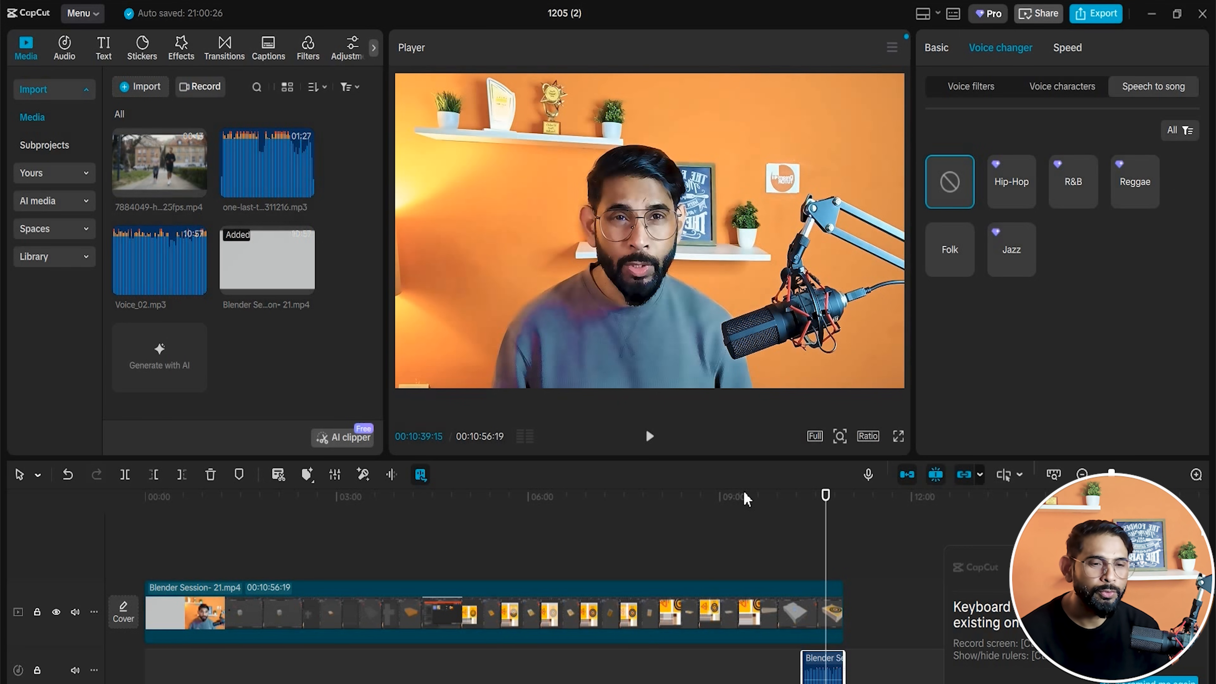
click(822, 668)
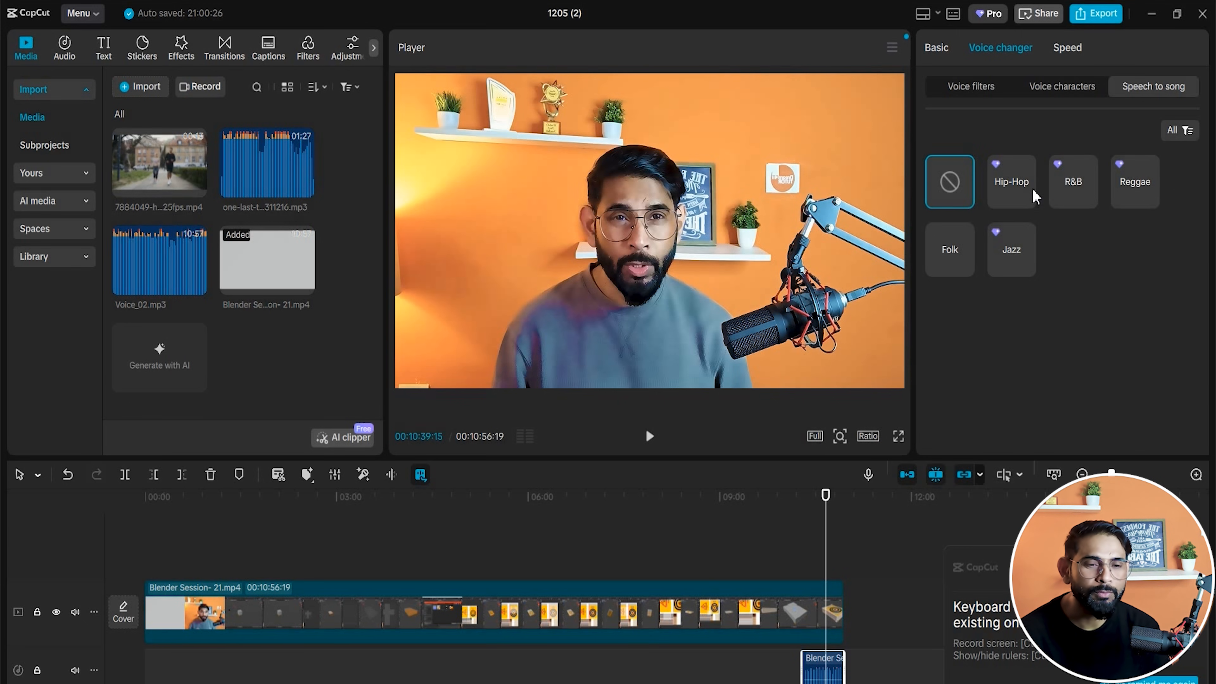
click(1010, 191)
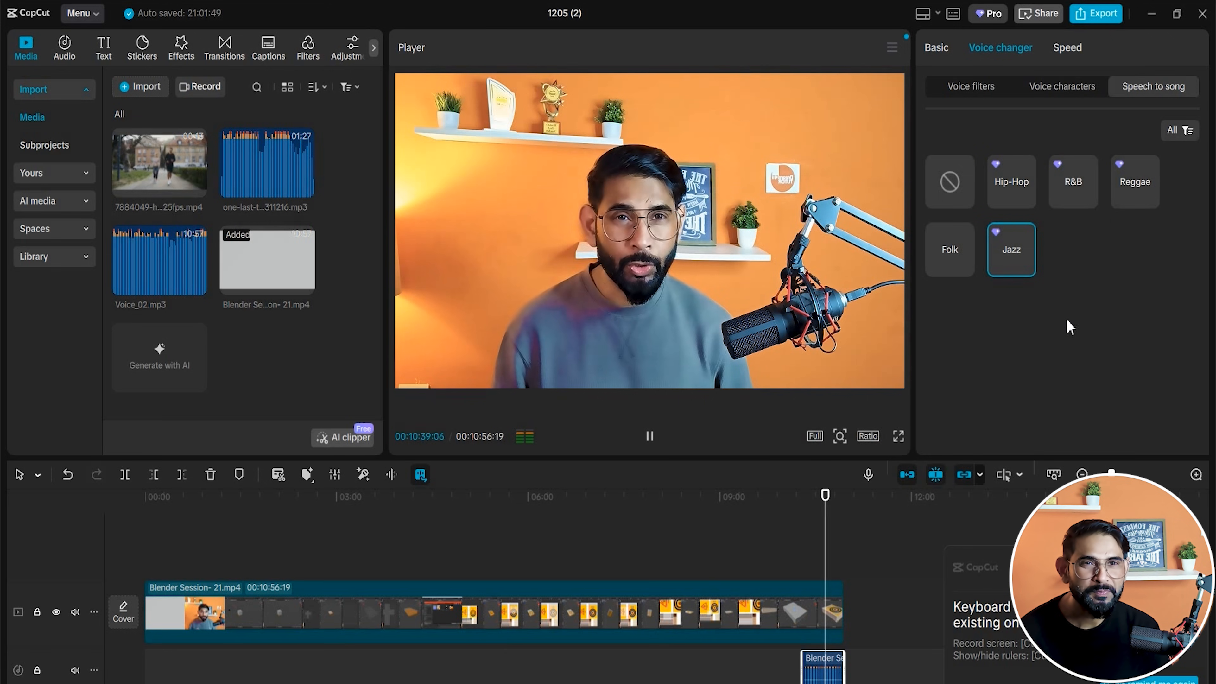
key(space)
key(ctrl+z)
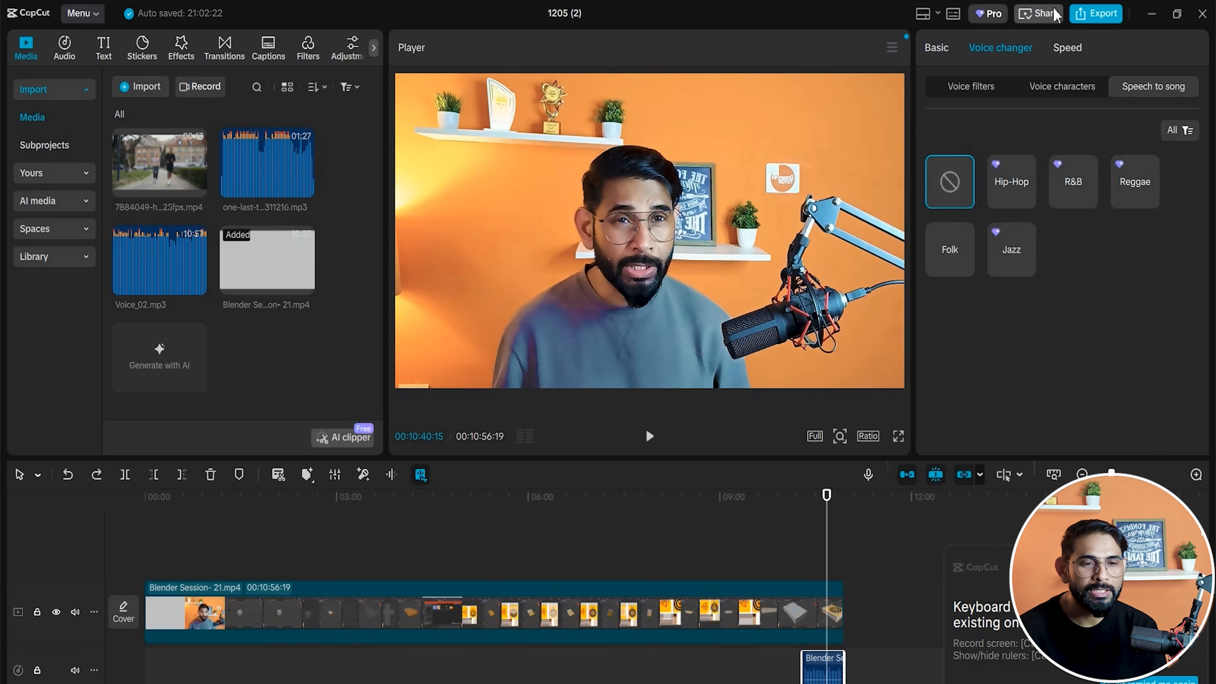
Play a short stretch of the extracted audio, stopping at about 00:10:31:08.
click(806, 496)
click(815, 515)
key(space)
key(space)
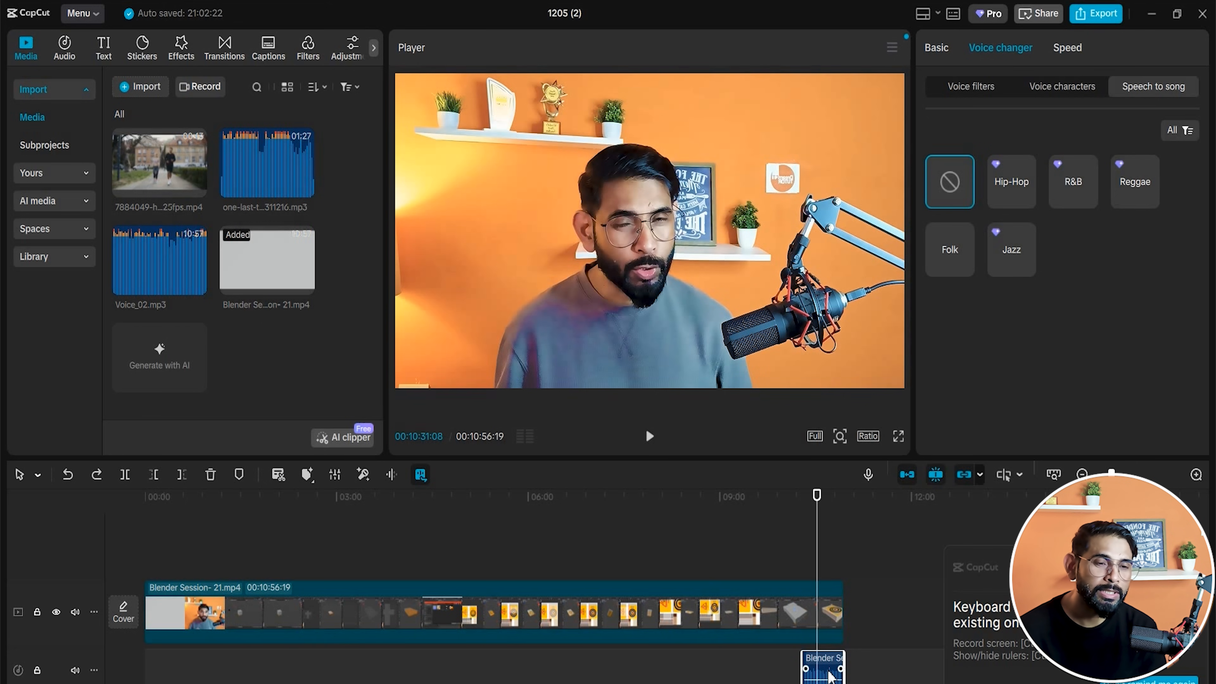
Review the extracted audio's basic, voice changer and speed settings, including voice filters, voice characters and speech to song.
click(948, 53)
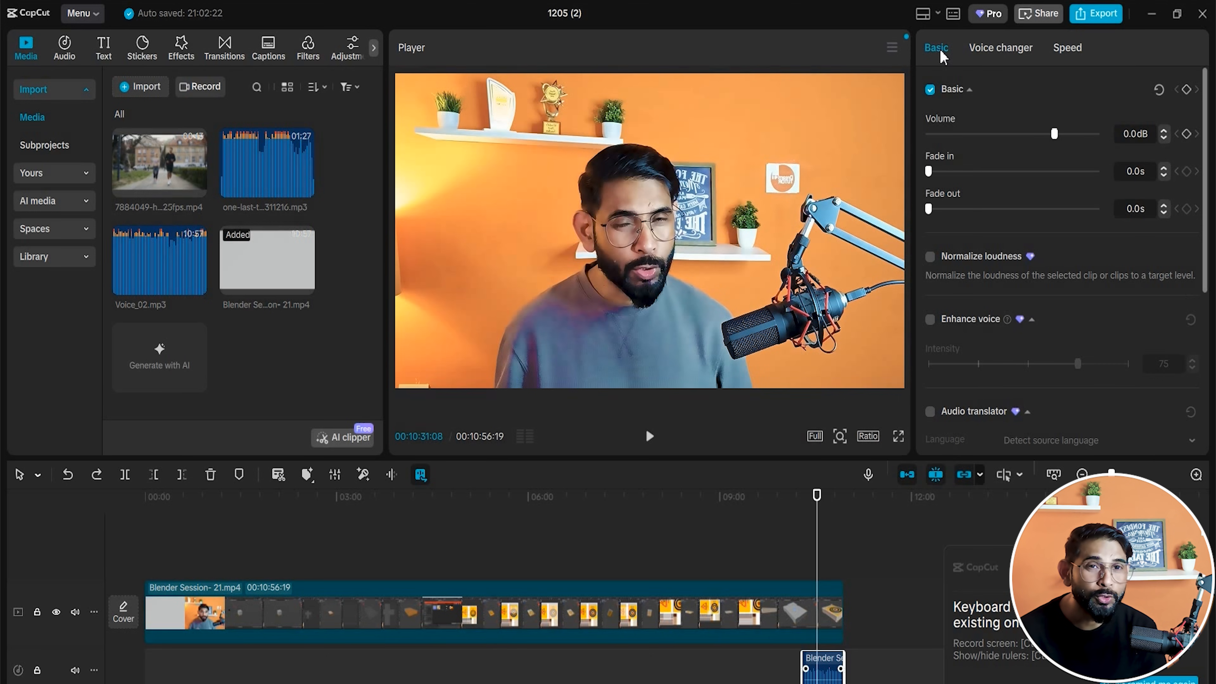
click(1000, 55)
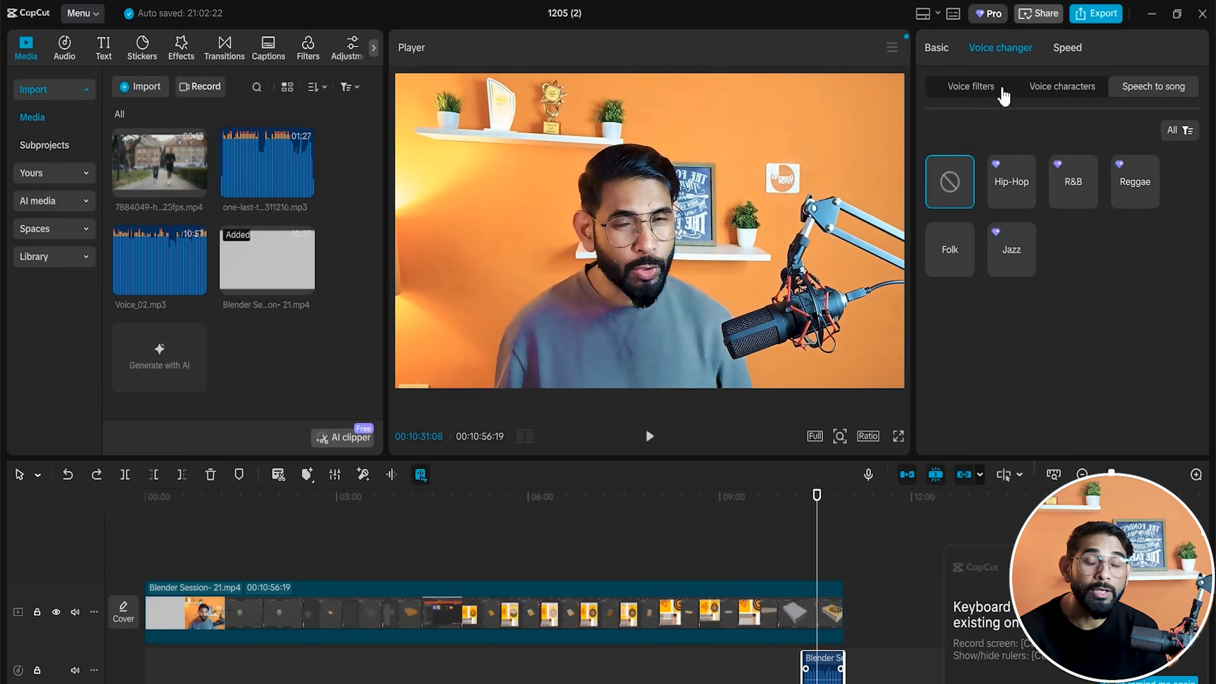
click(987, 94)
click(1048, 96)
click(1183, 90)
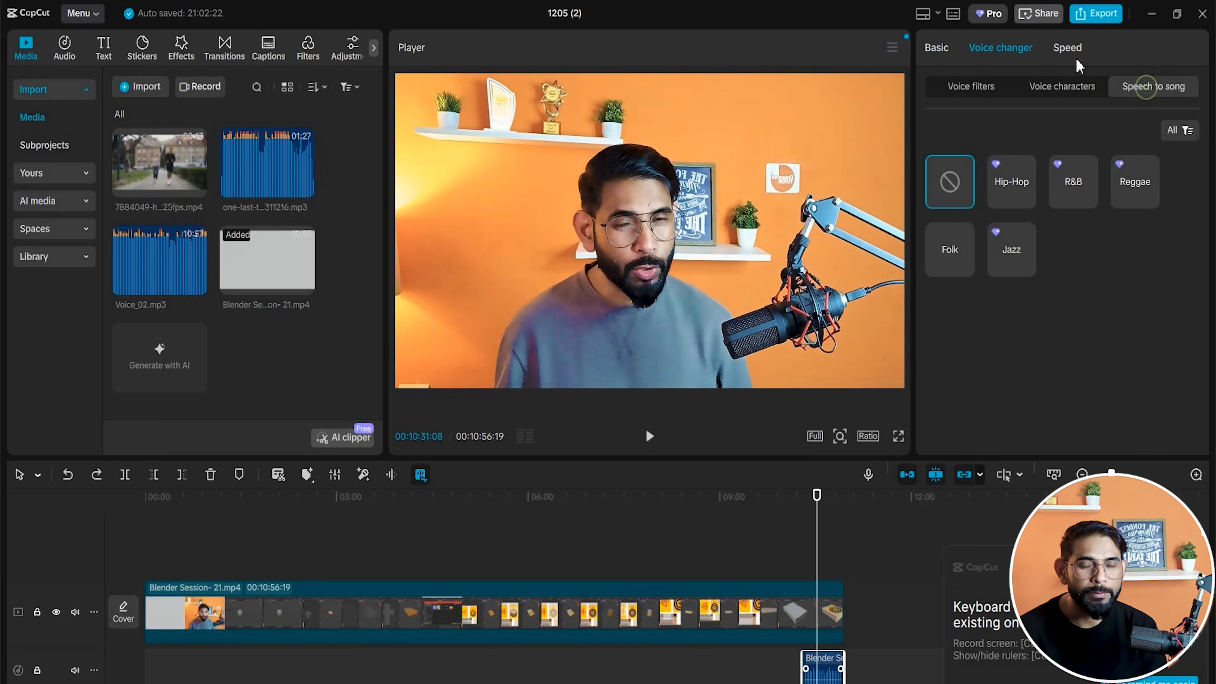
click(1071, 53)
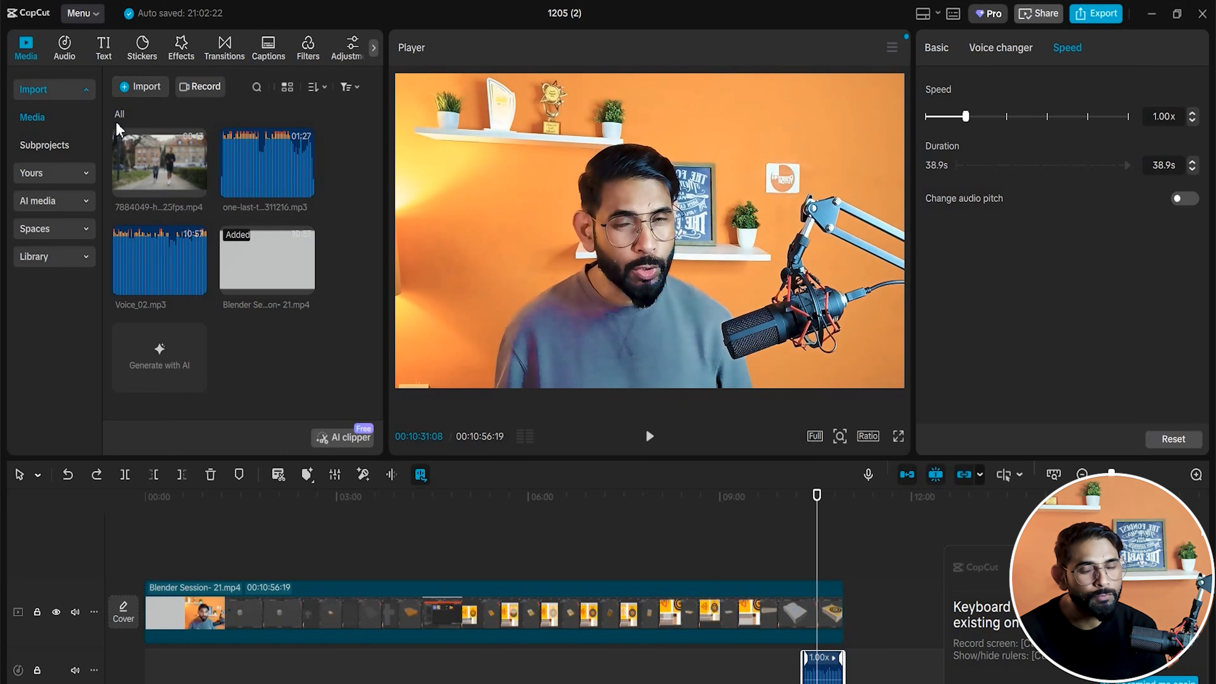
Generate auto captions with English as the spoken language.
click(104, 50)
click(237, 229)
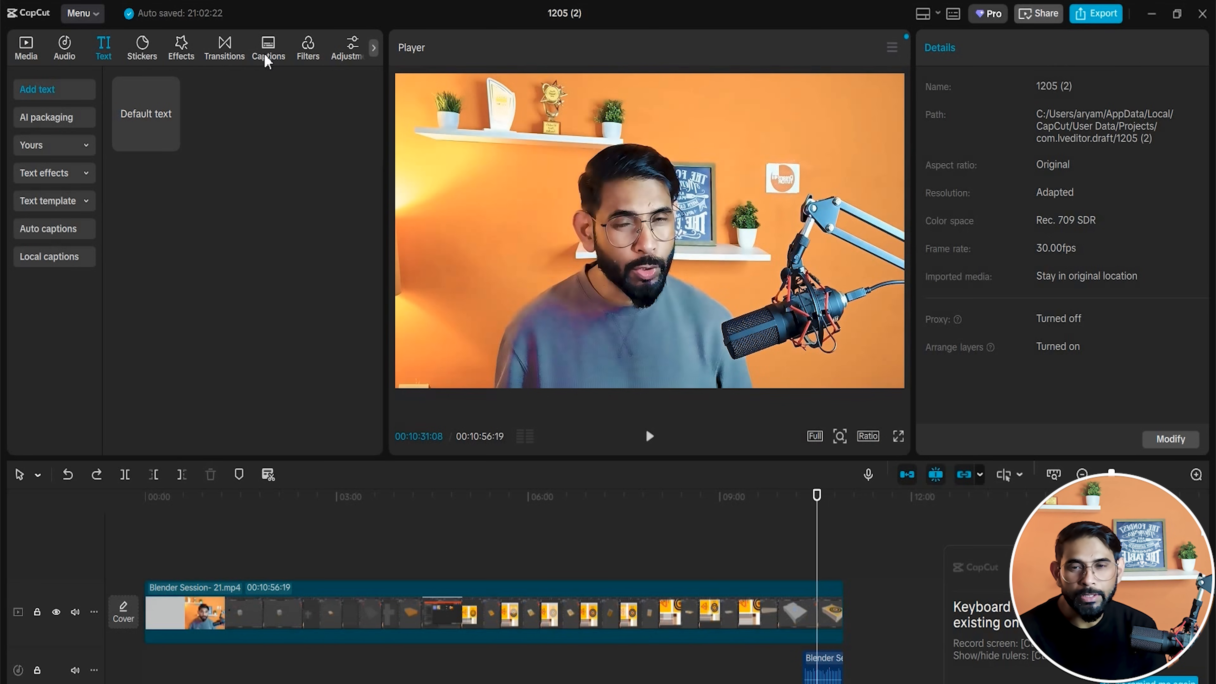
click(268, 48)
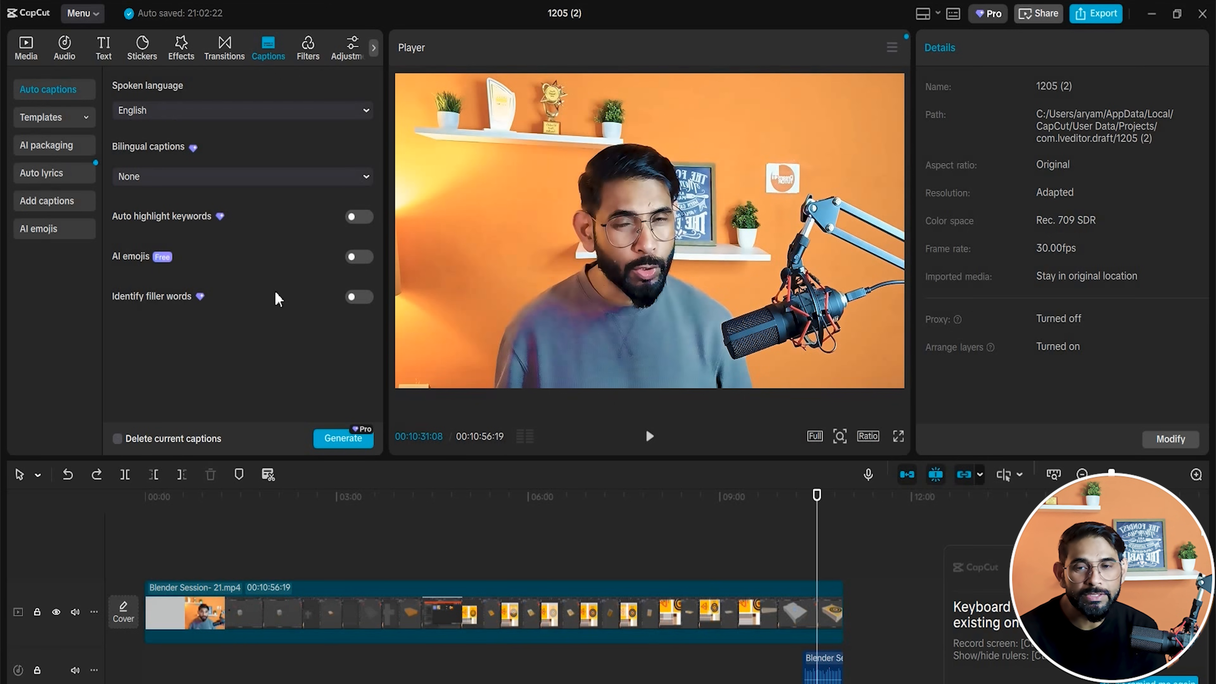
click(344, 437)
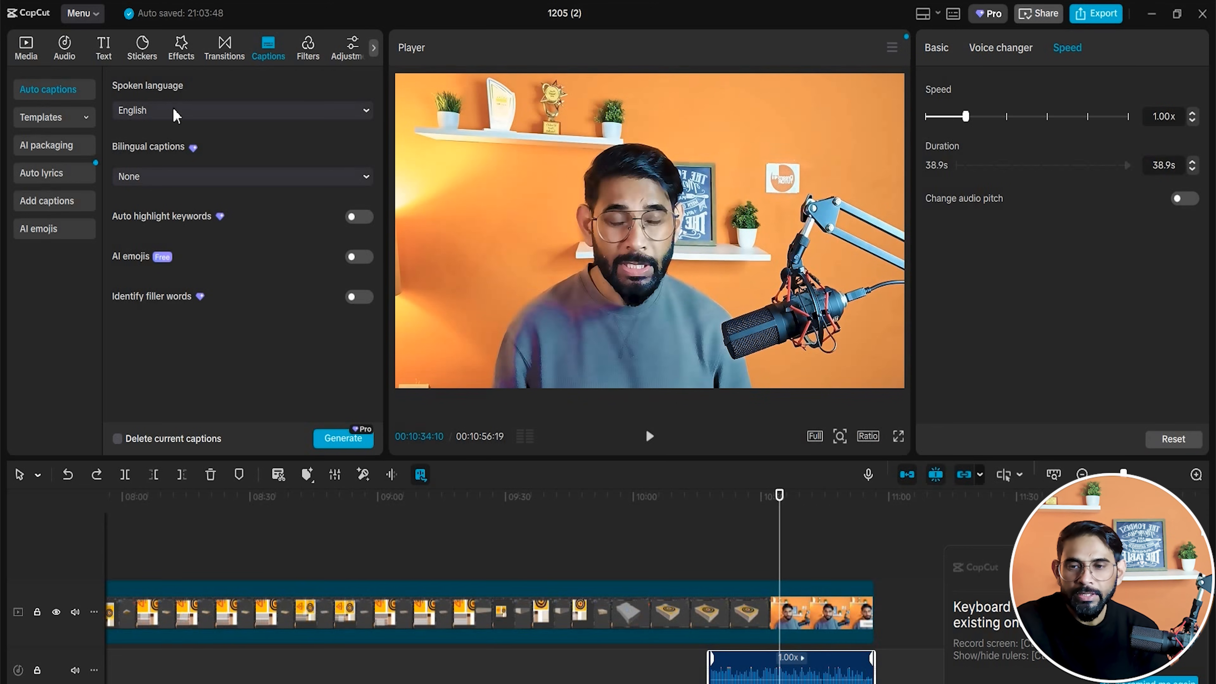
Look through the available spoken languages for auto captions and set the spoken language to Auto detect.
click(175, 114)
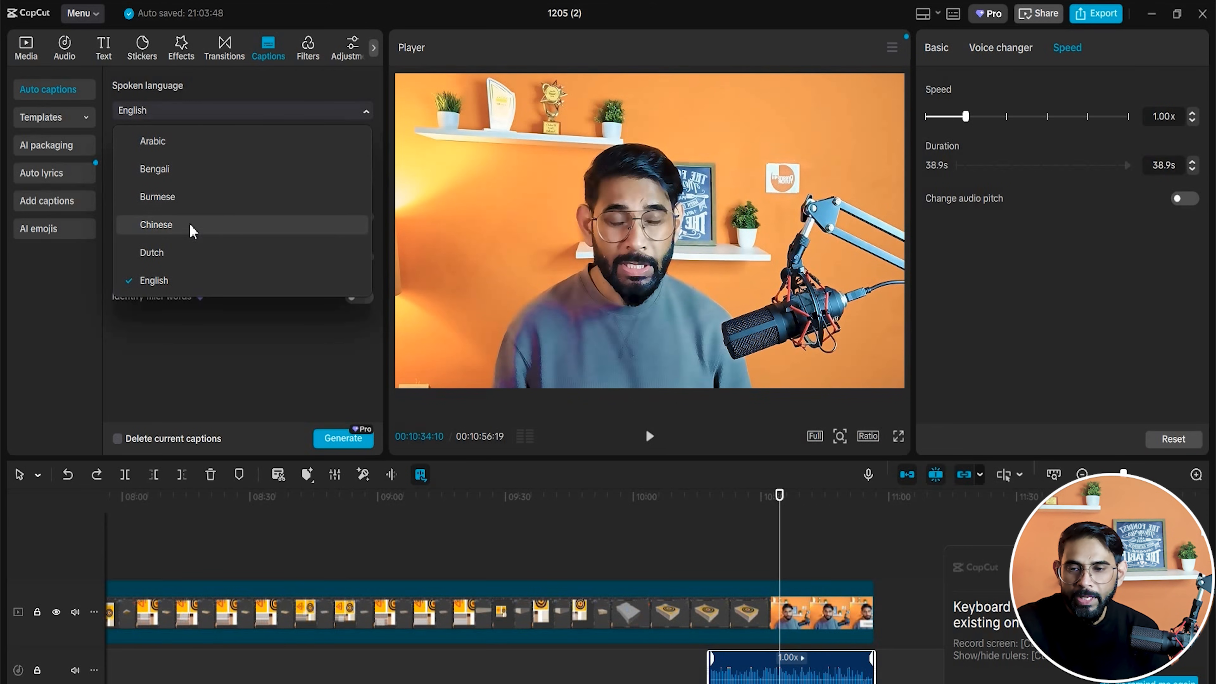
scroll(201, 258, up, 1)
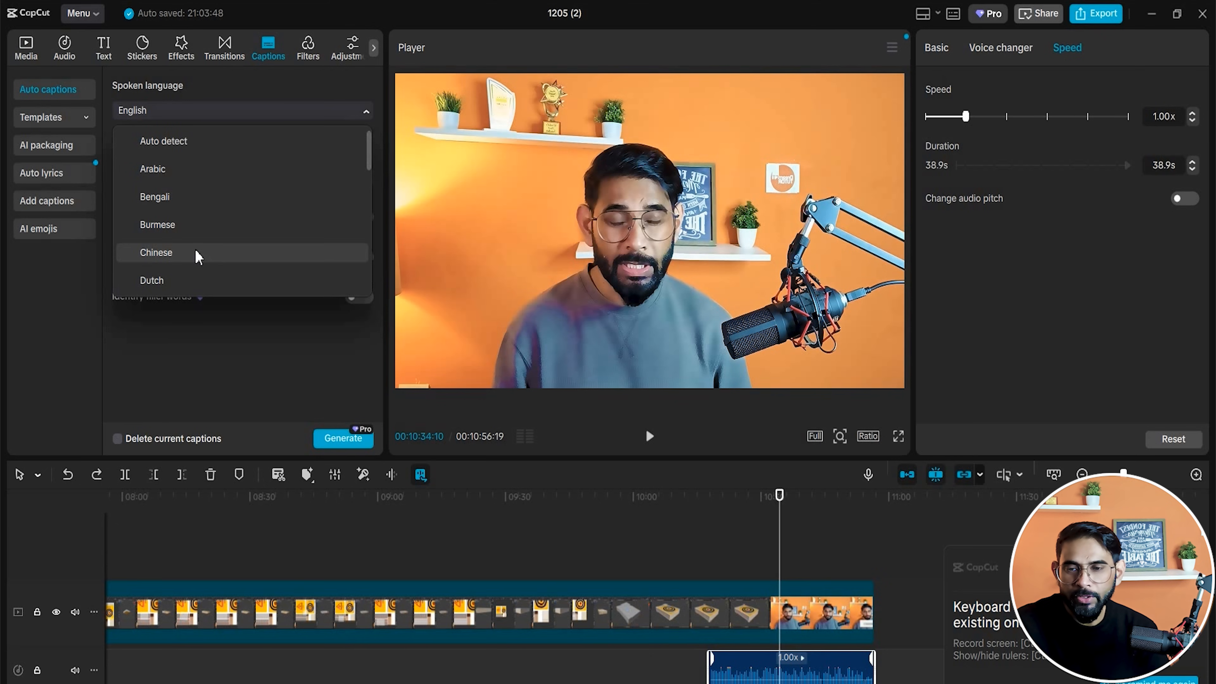
scroll(198, 256, down, 18)
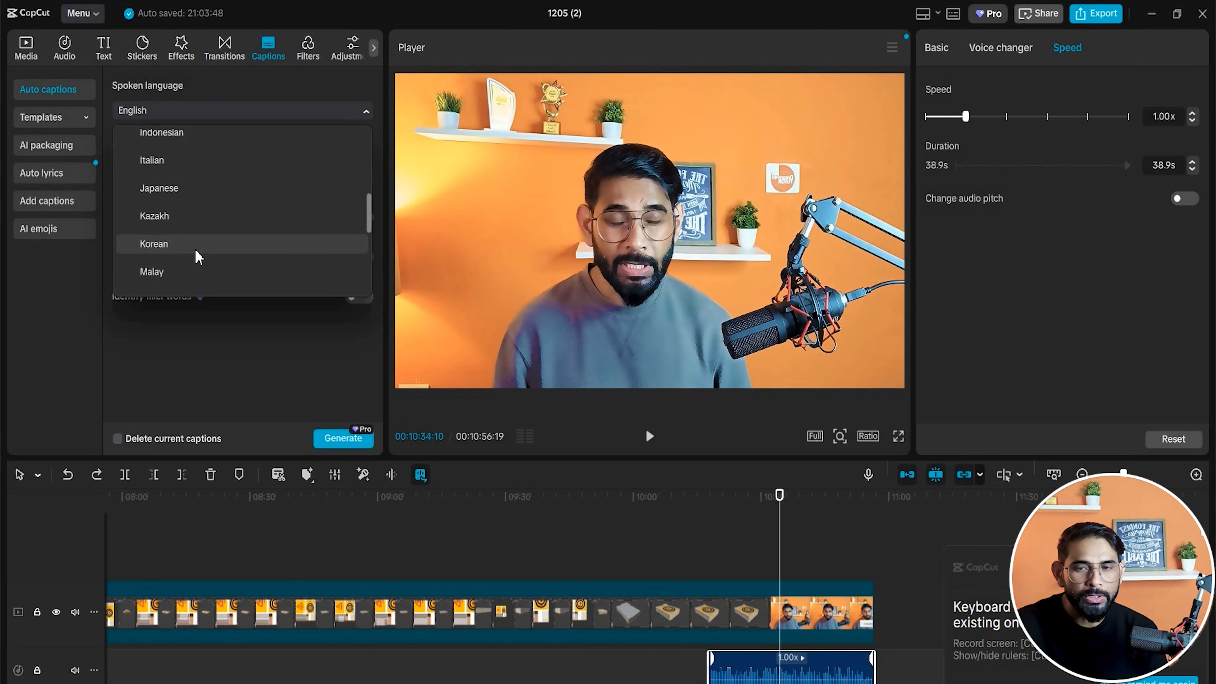
scroll(198, 256, down, 3)
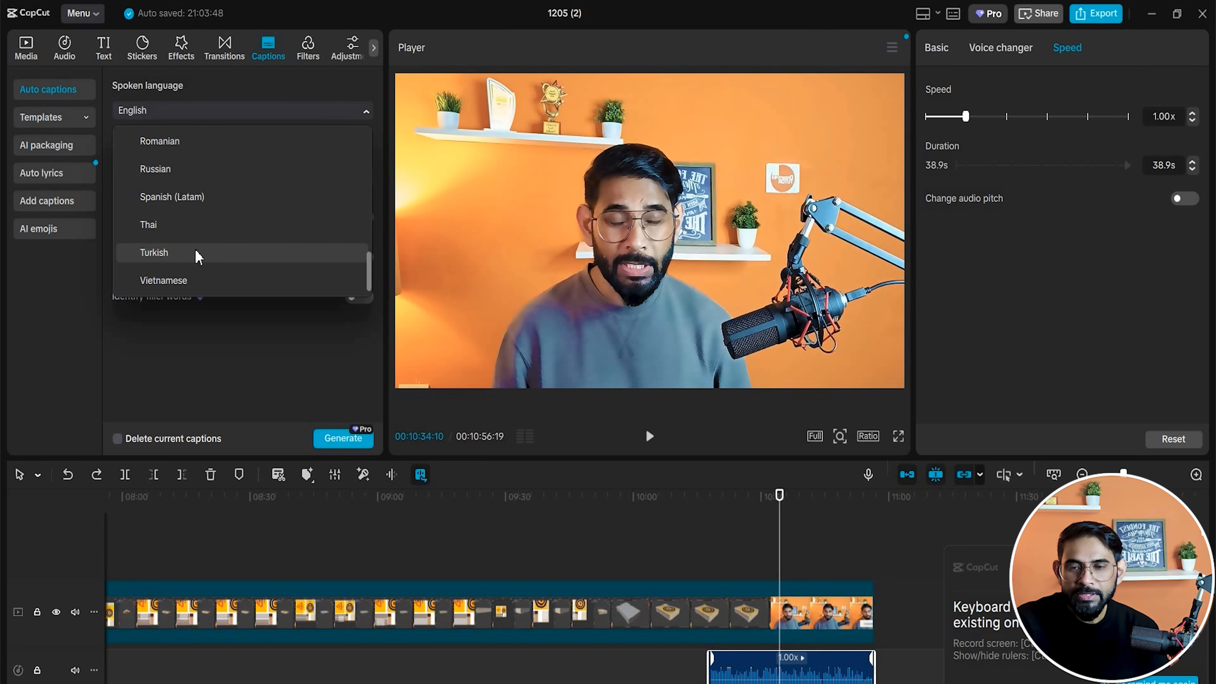
scroll(197, 257, up, 20)
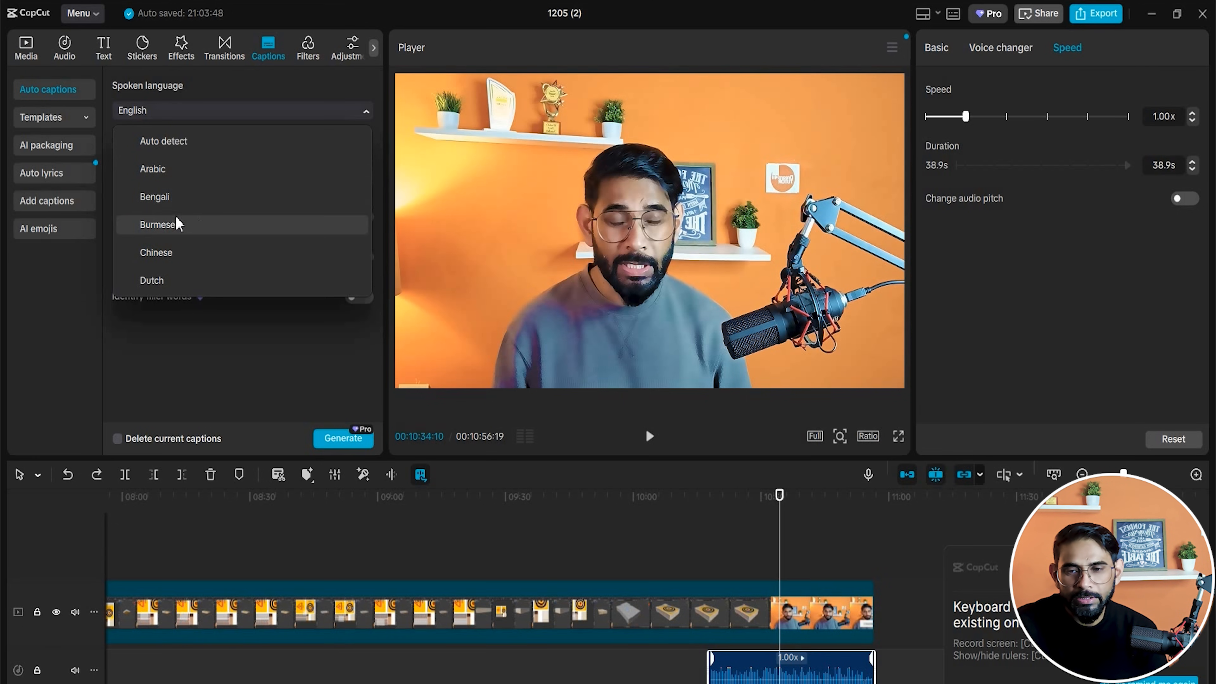
scroll(198, 221, down, 2)
scroll(197, 221, down, 5)
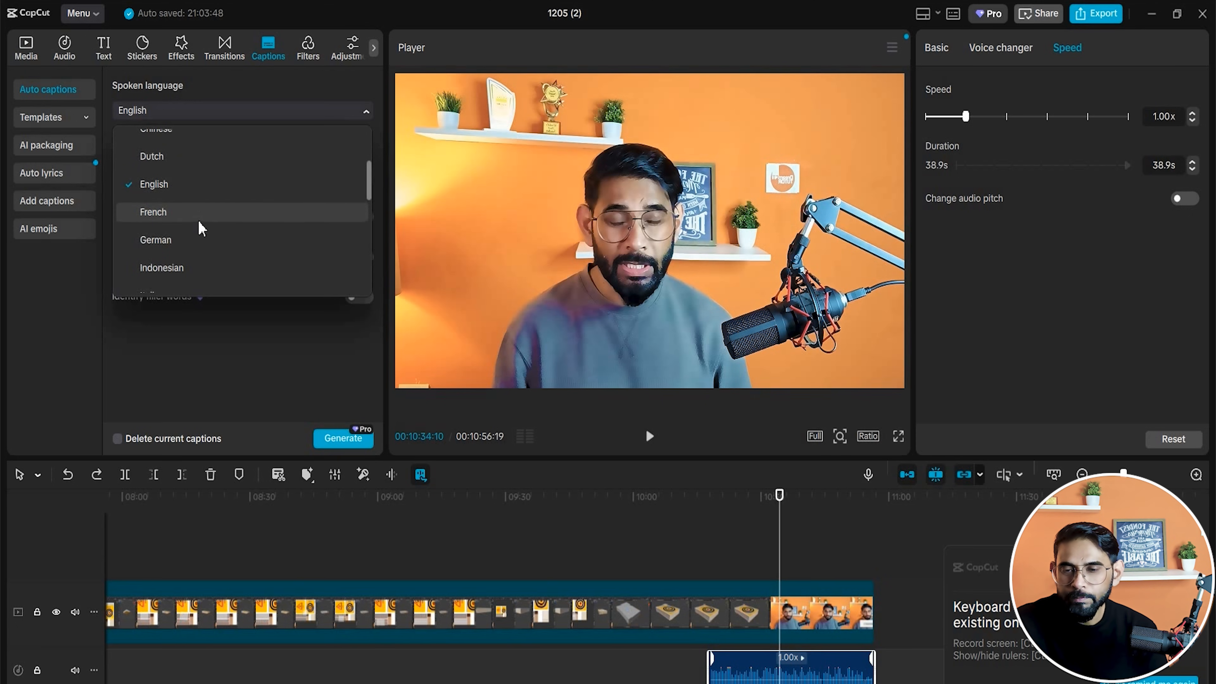
scroll(172, 229, up, 7)
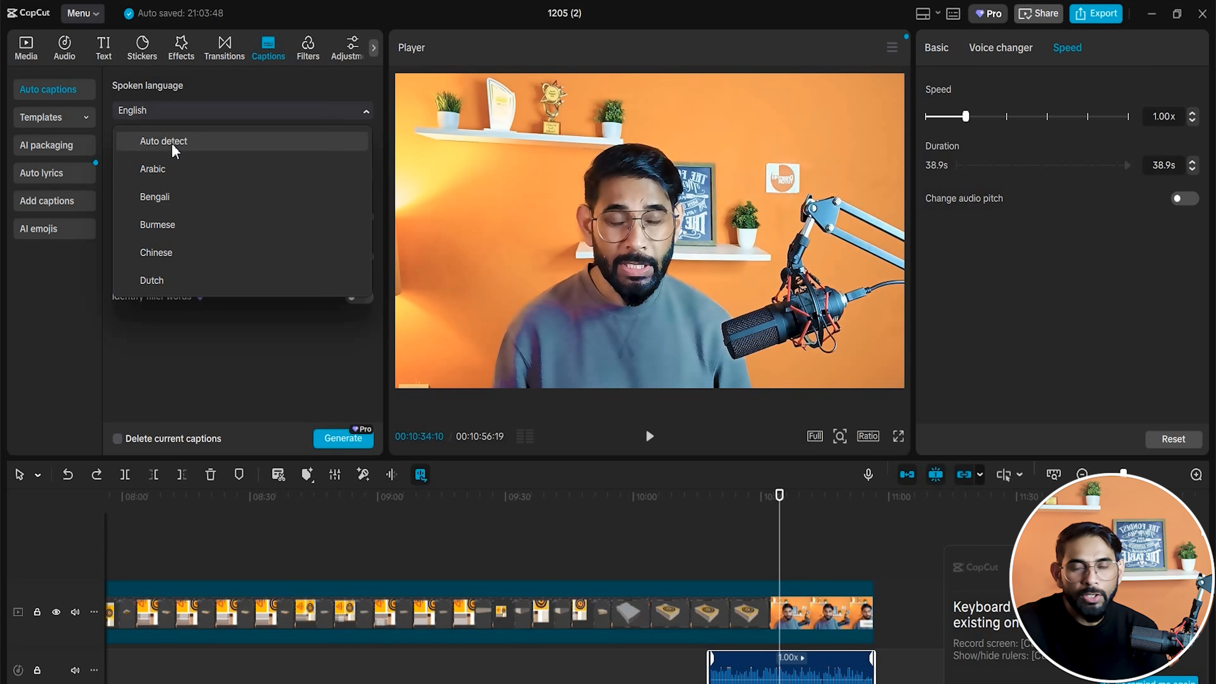
click(171, 144)
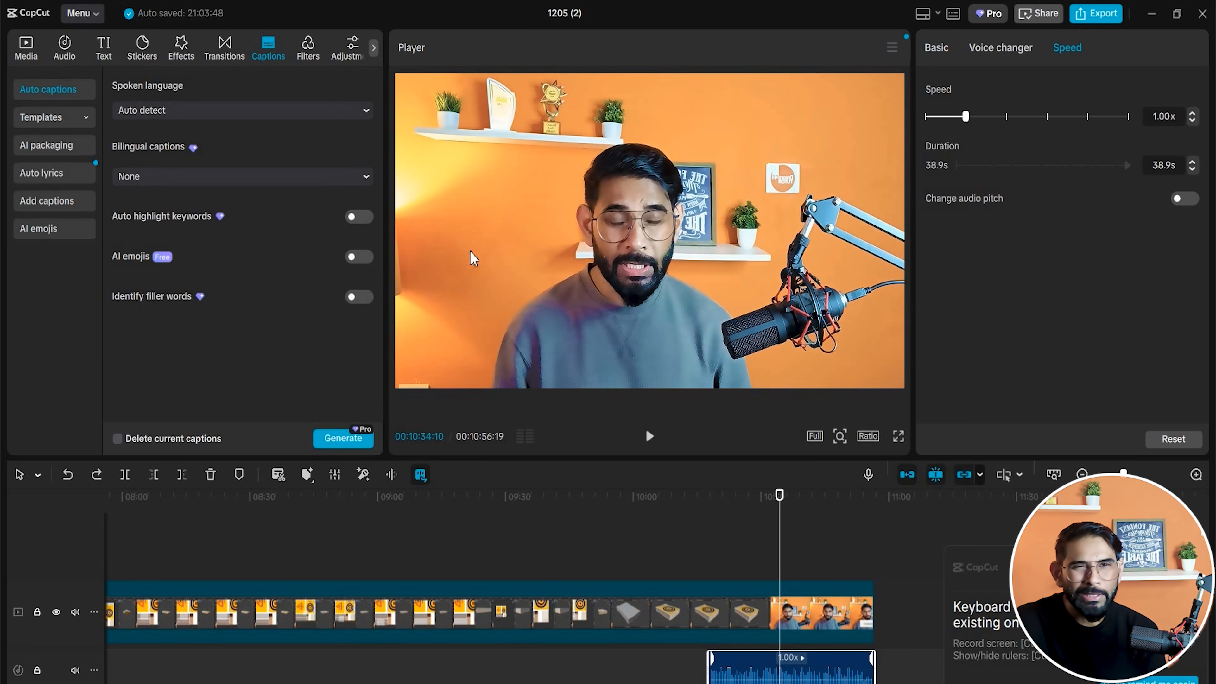
Generate bilingual auto captions with English as the second language and preview them from 00:10:17:23.
click(204, 178)
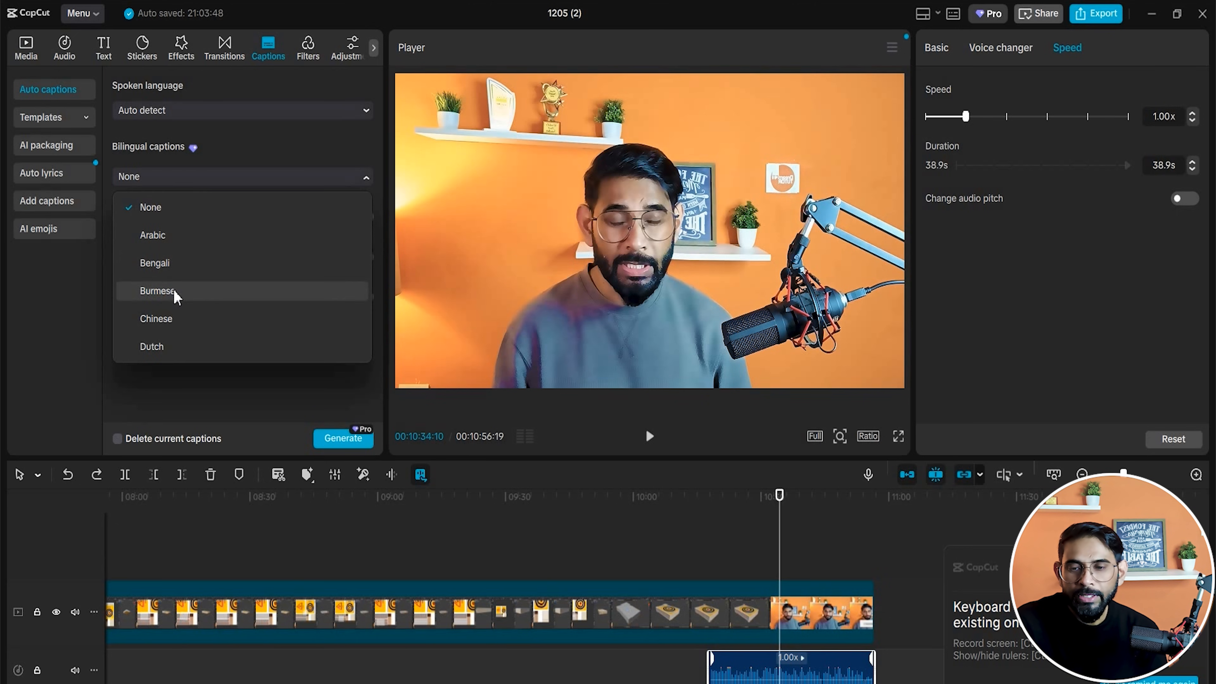
scroll(175, 290, down, 2)
click(166, 311)
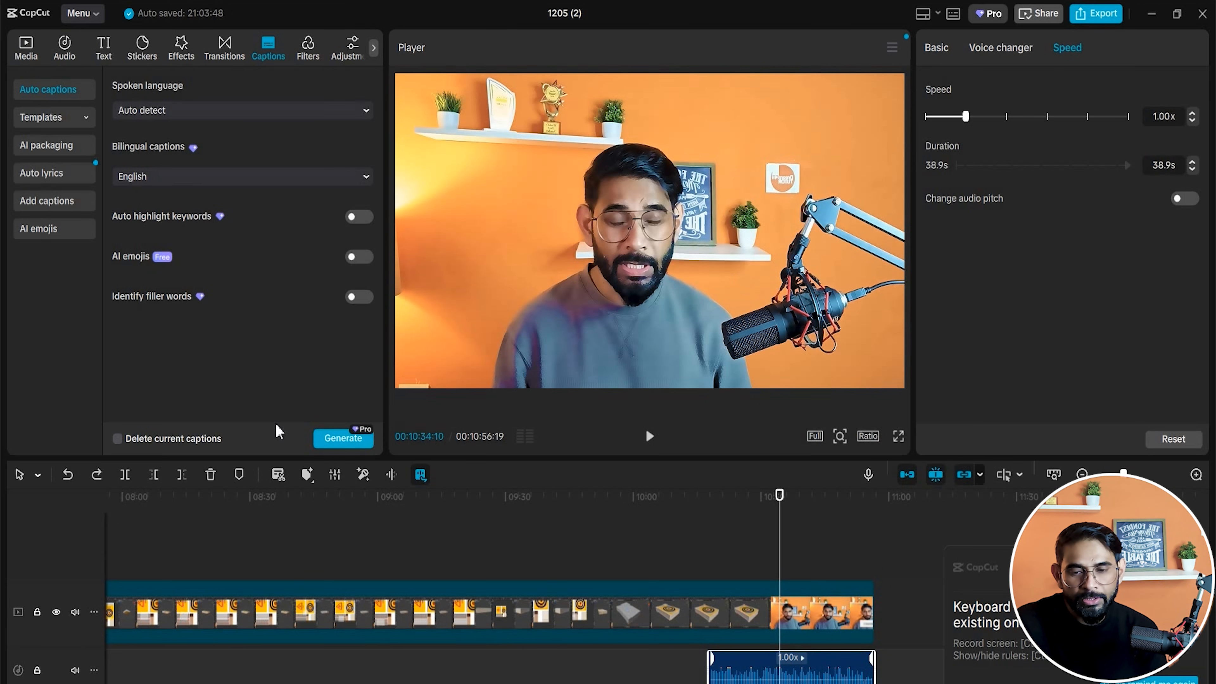
click(338, 440)
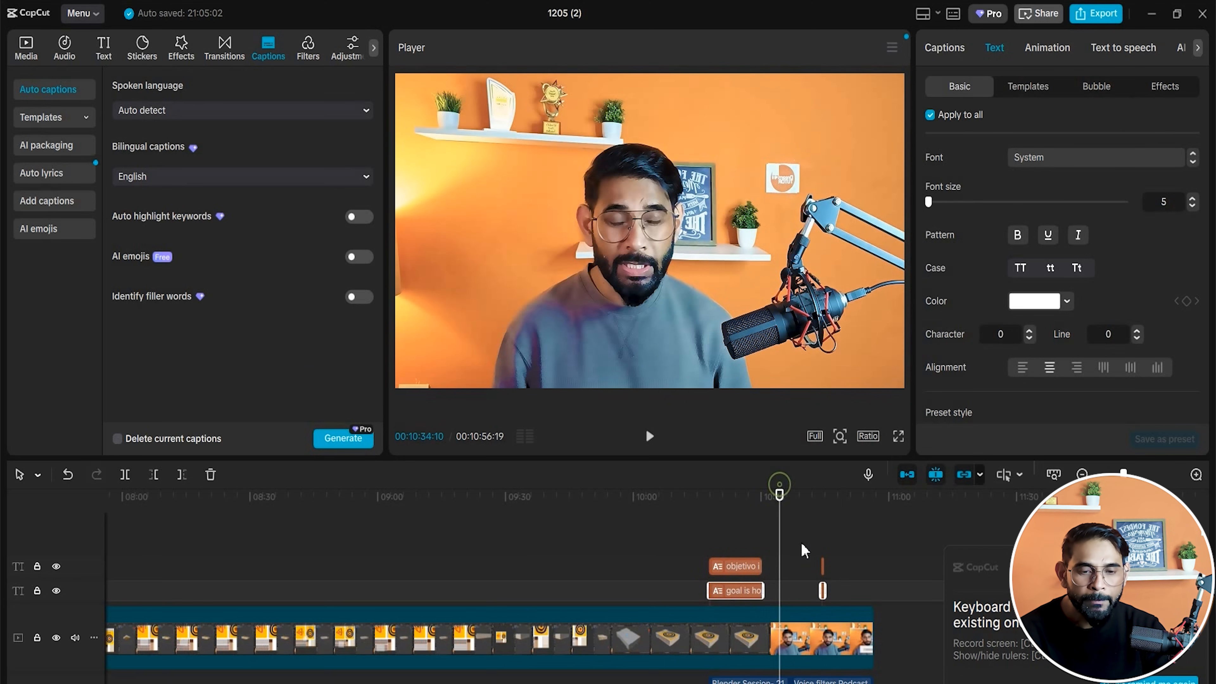
click(709, 566)
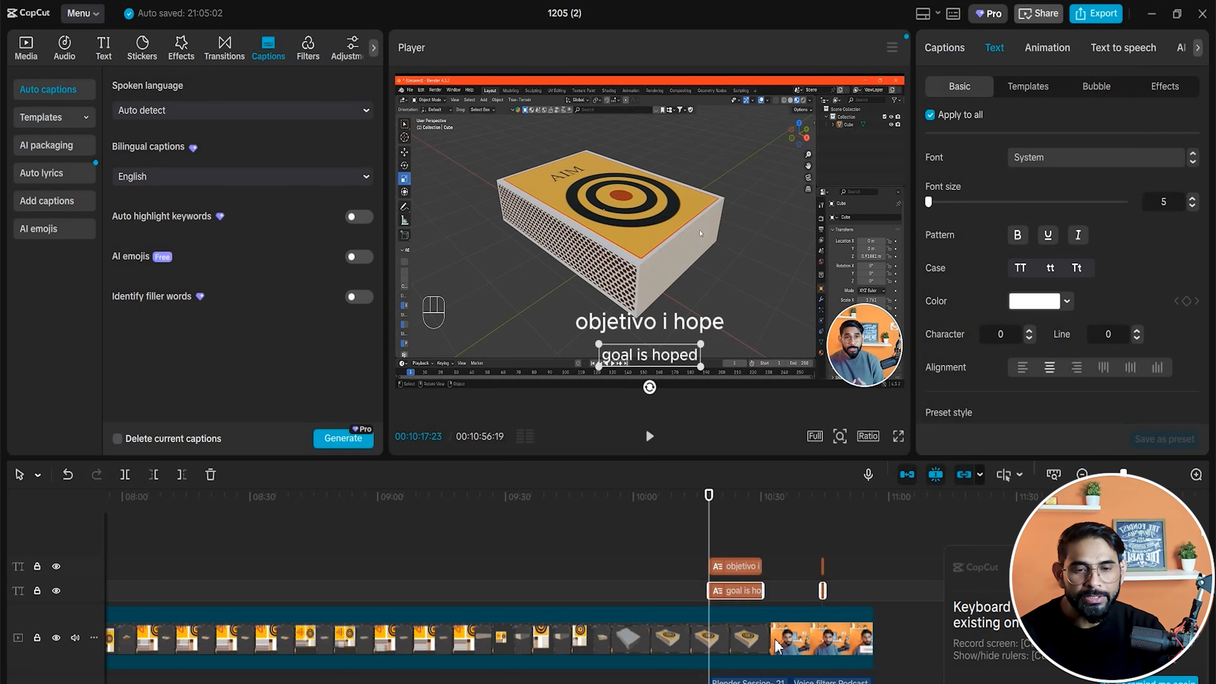
key(space)
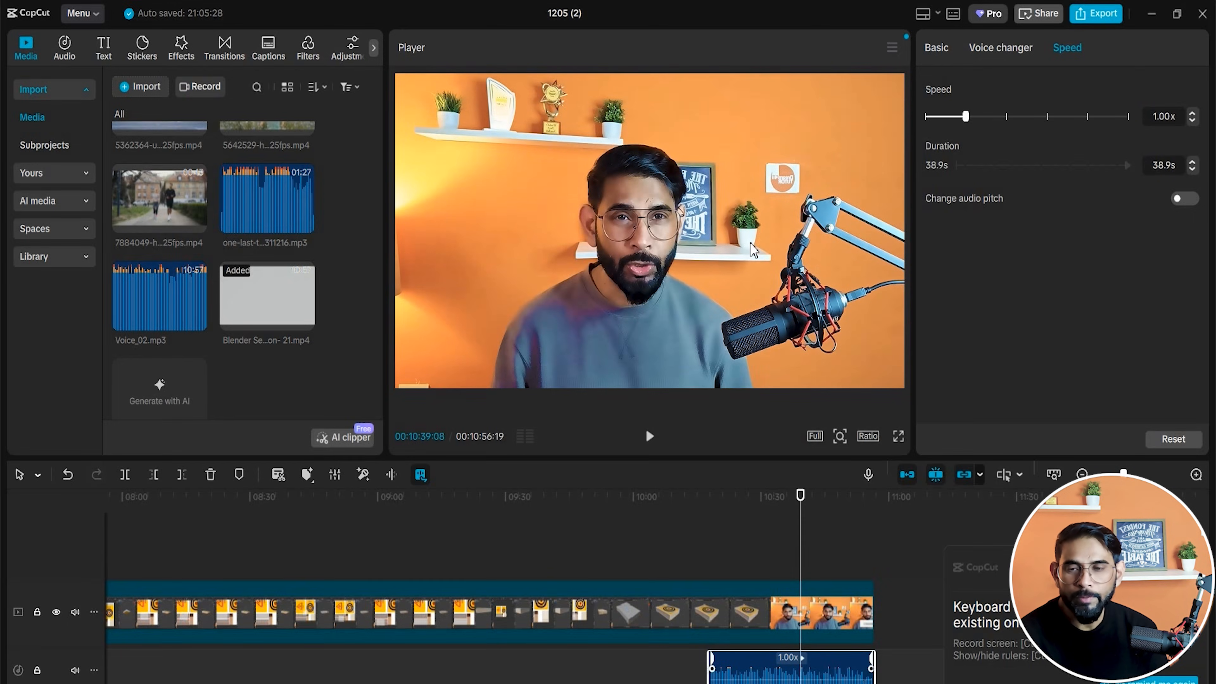
Browse the music library's Trending, Hot Bgm and Vlog categories and play the video briefly.
click(64, 48)
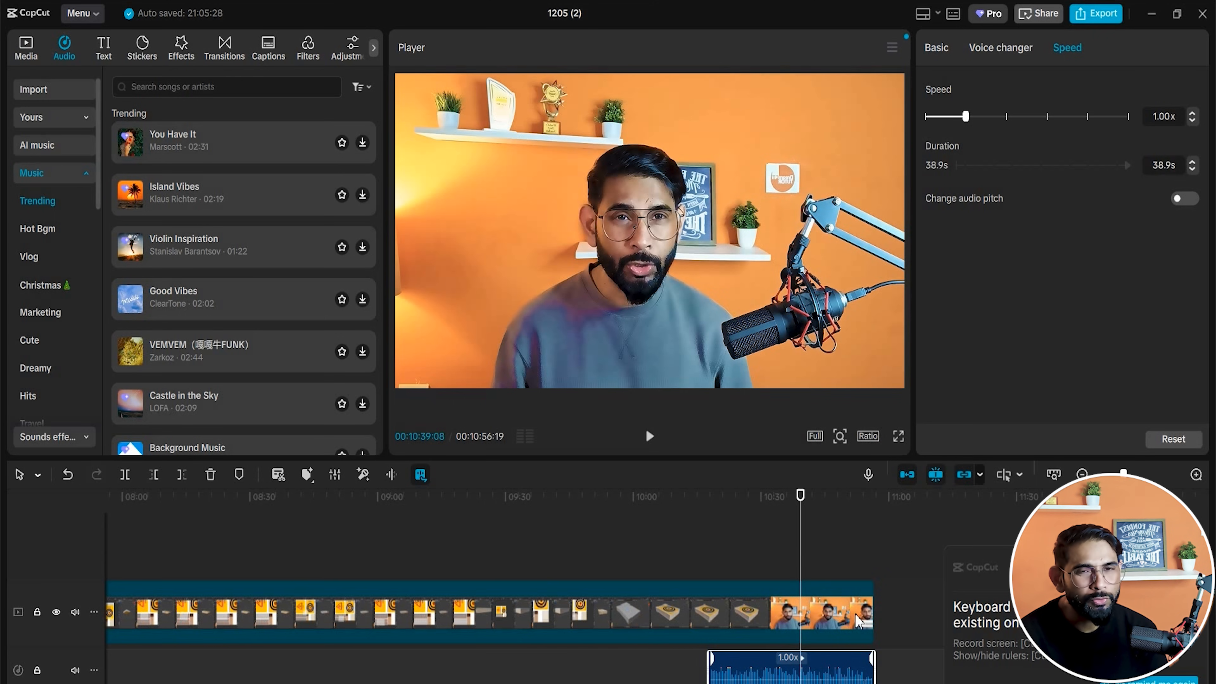
key(space)
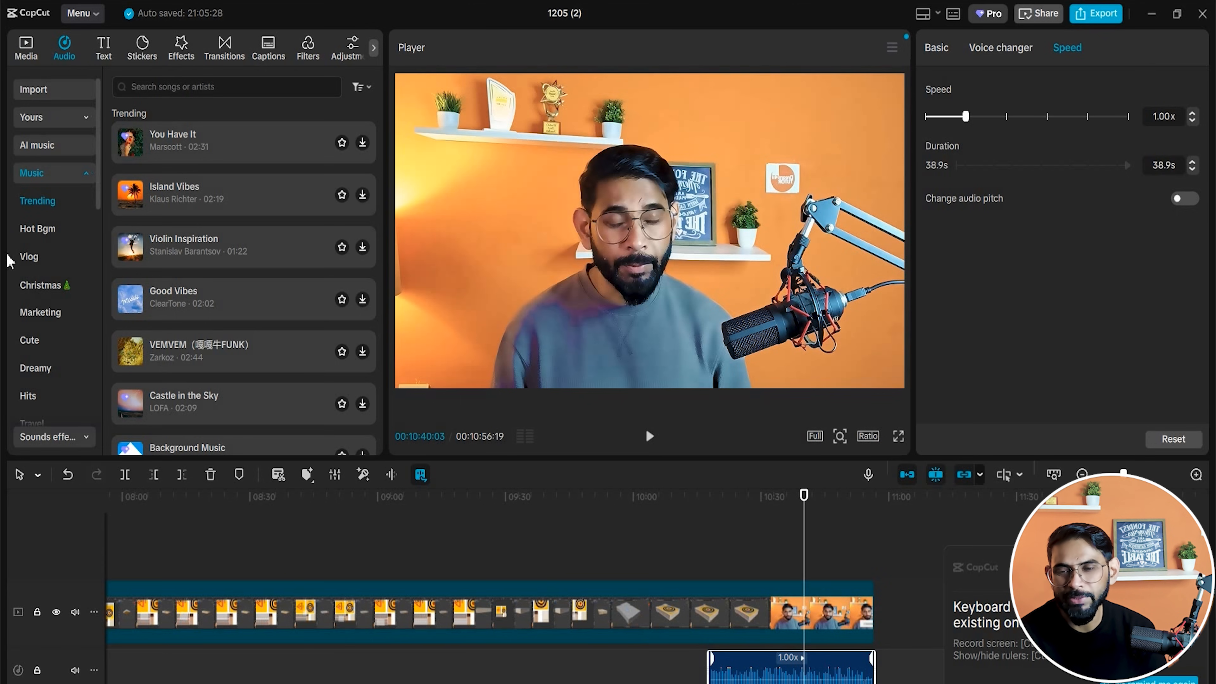
click(39, 230)
click(33, 263)
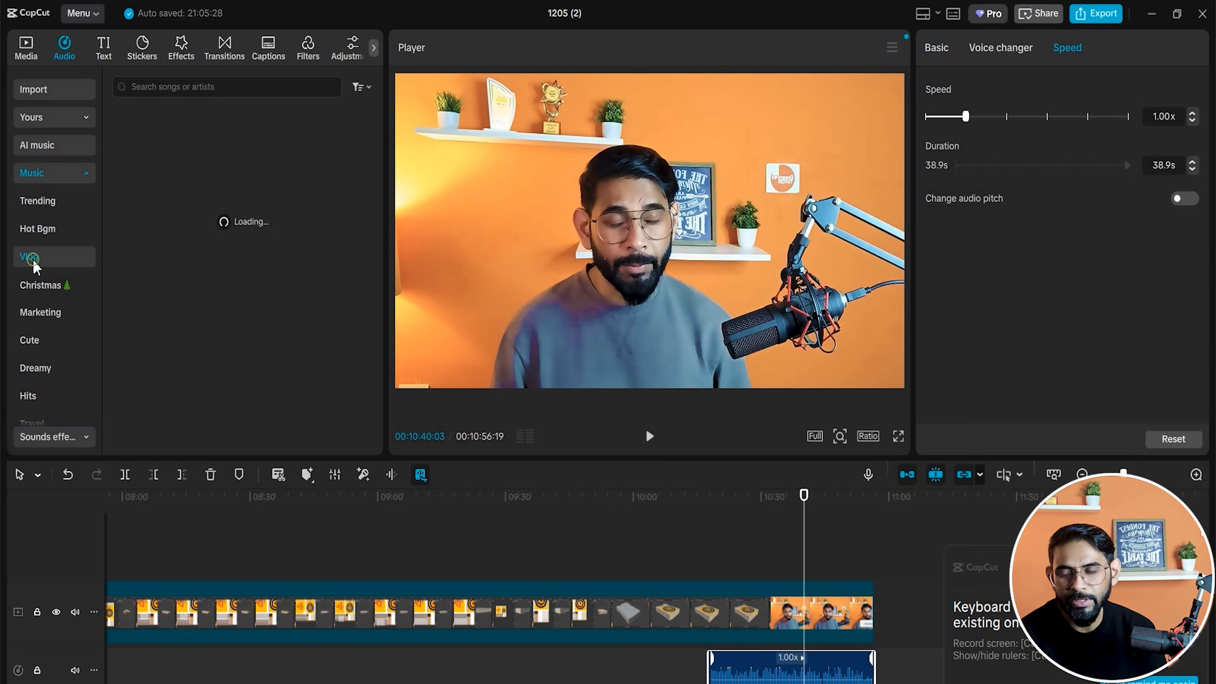
scroll(67, 404, down, 5)
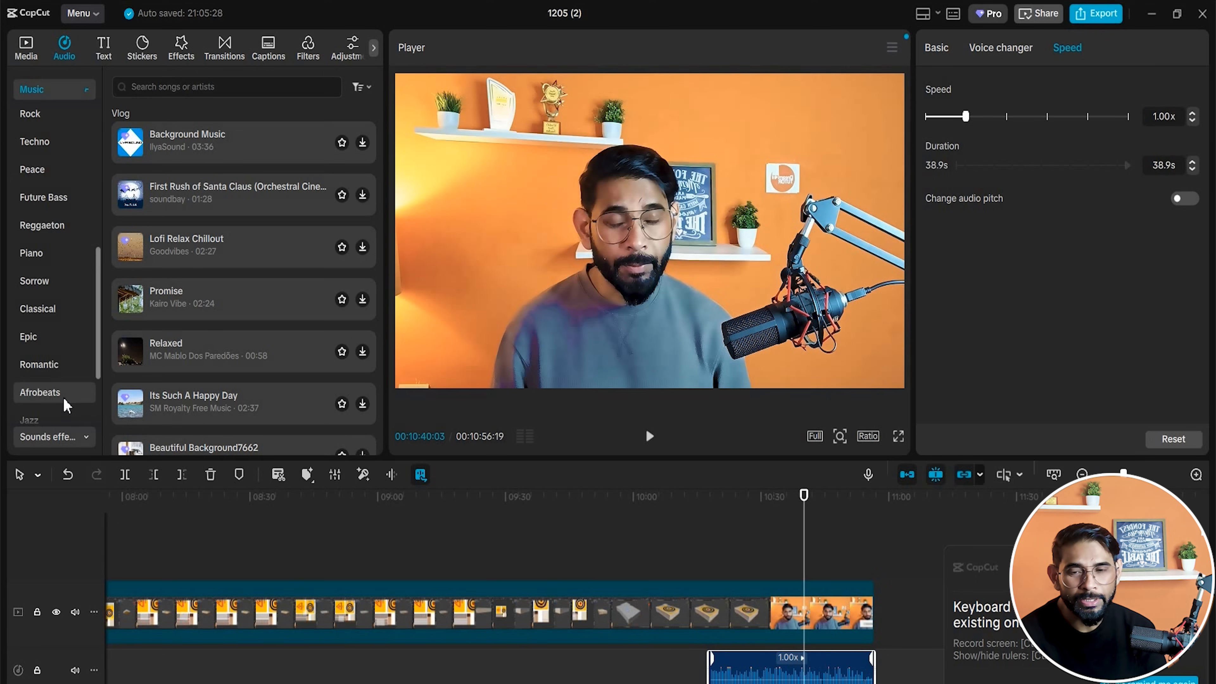
Look over the text, sticker and video effect libraries and place the playhead at 00:10:33:14.
click(103, 47)
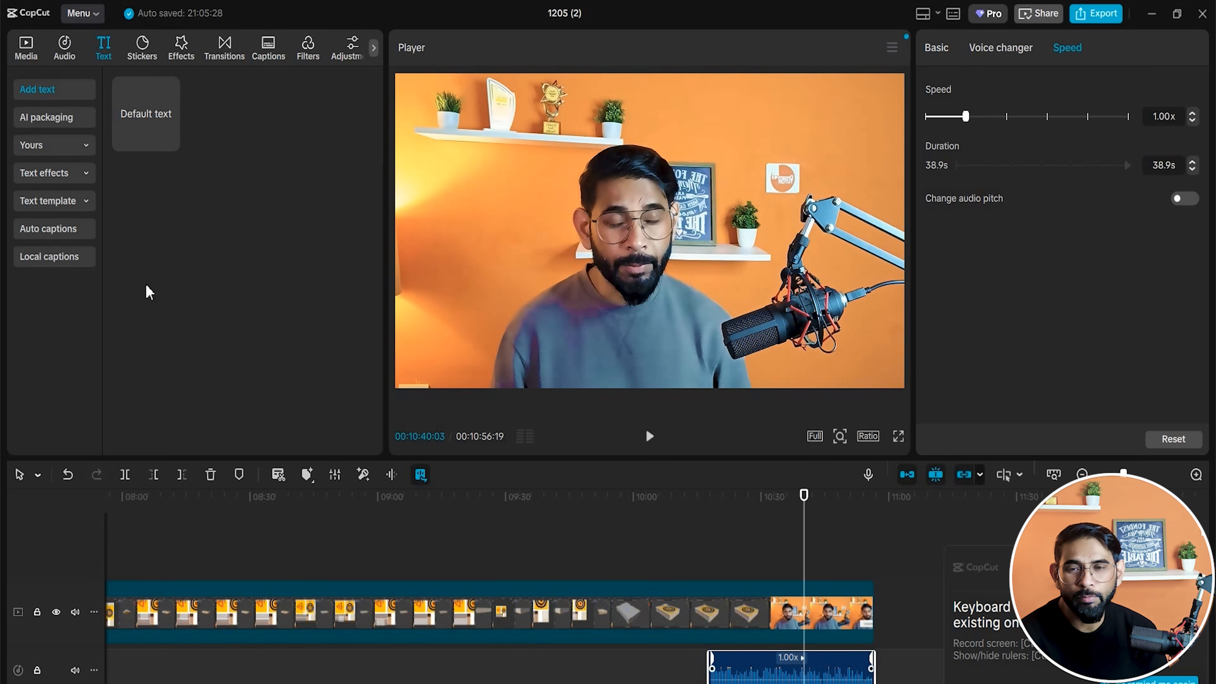
click(142, 55)
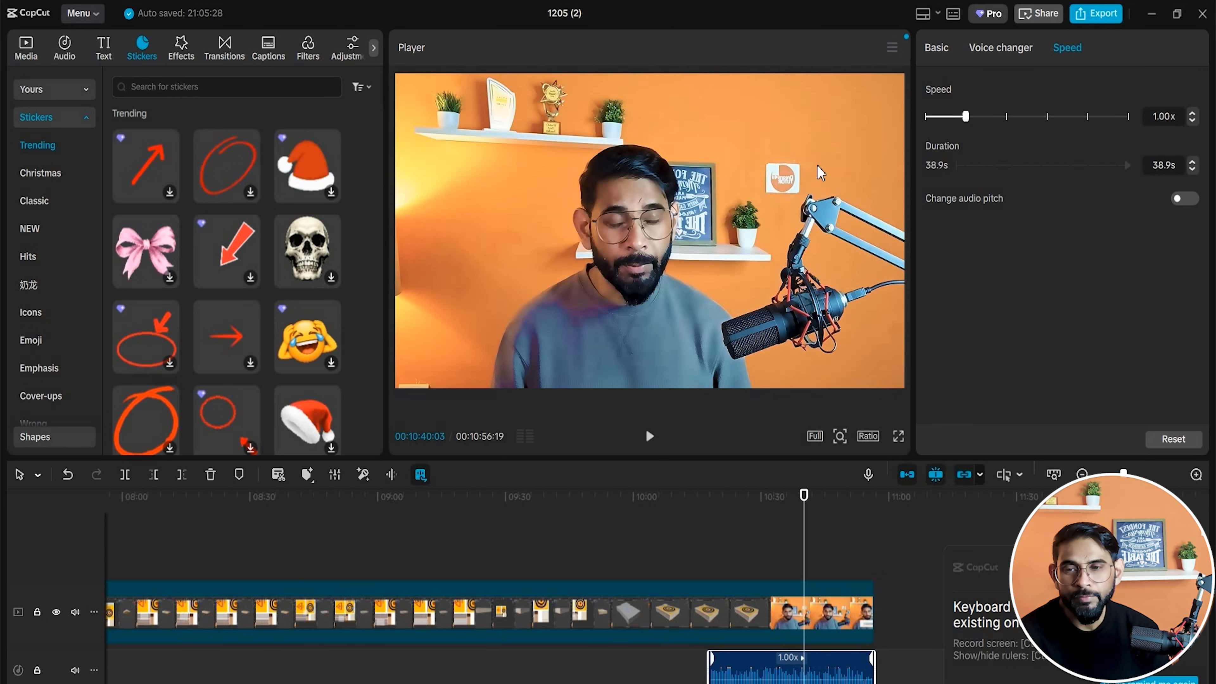
click(187, 58)
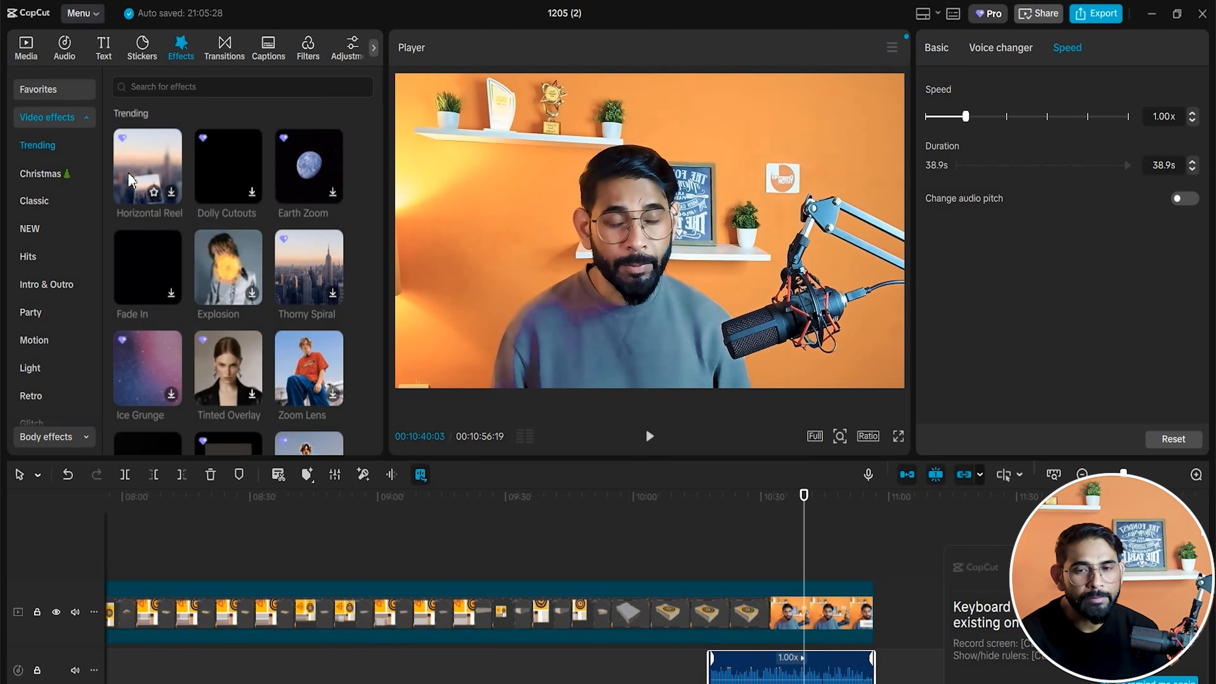
drag(806, 495, 777, 494)
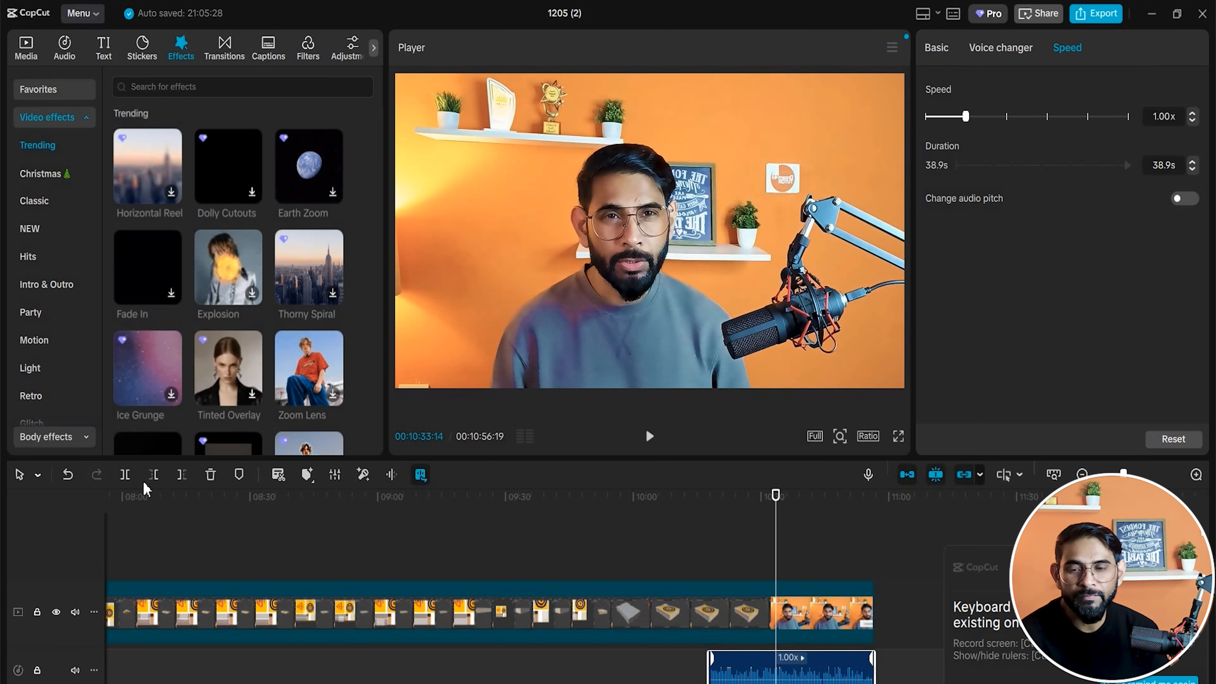
key(ctrl+b)
drag(776, 496, 784, 496)
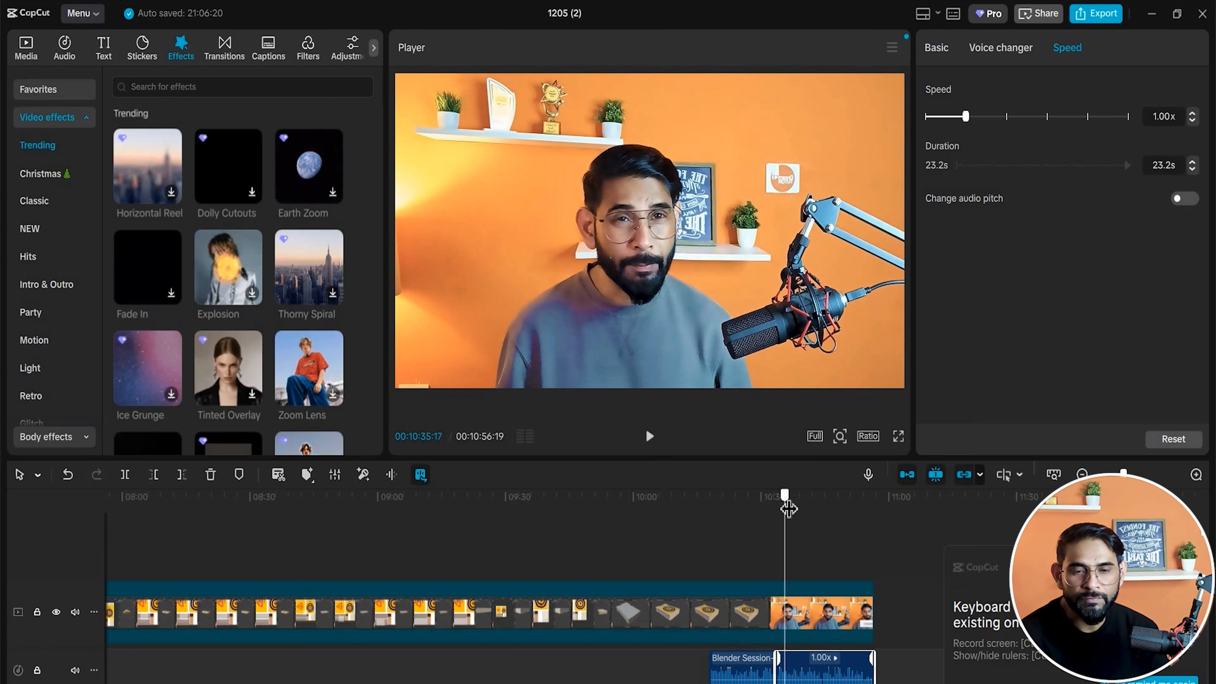
click(766, 602)
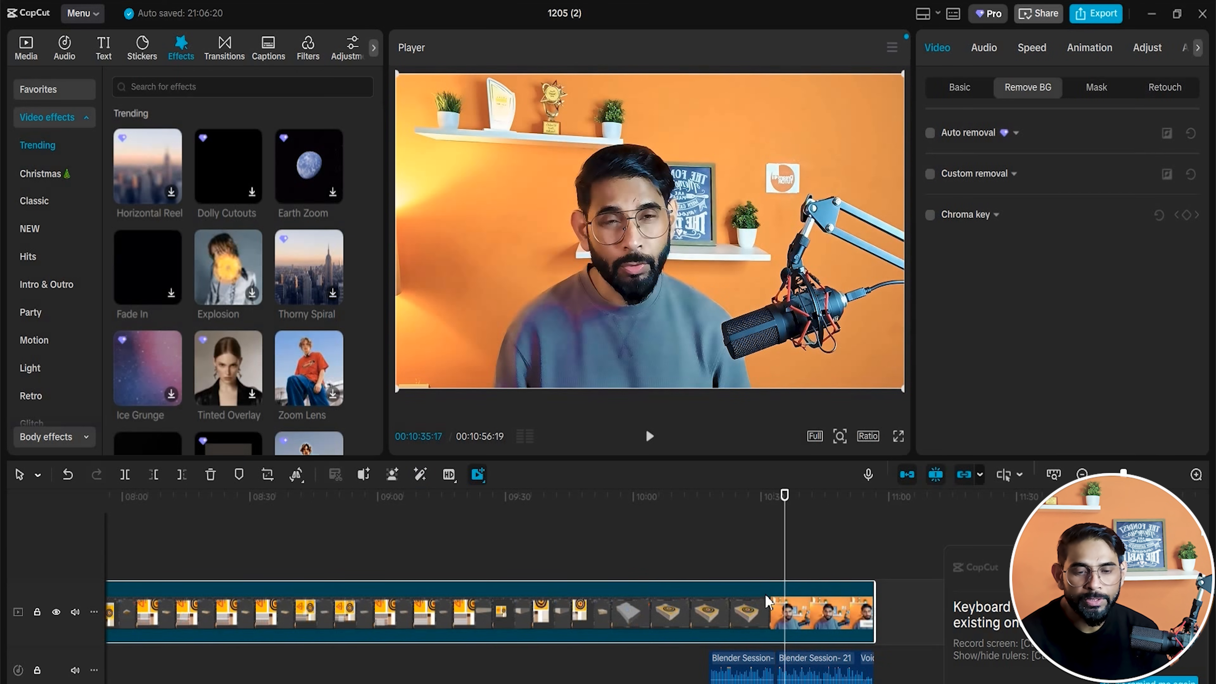
key(ctrl+z)
Split the main video clip at 00:10:33:28 and 00:10:36:27, and select the short segment in between.
drag(785, 518, 778, 516)
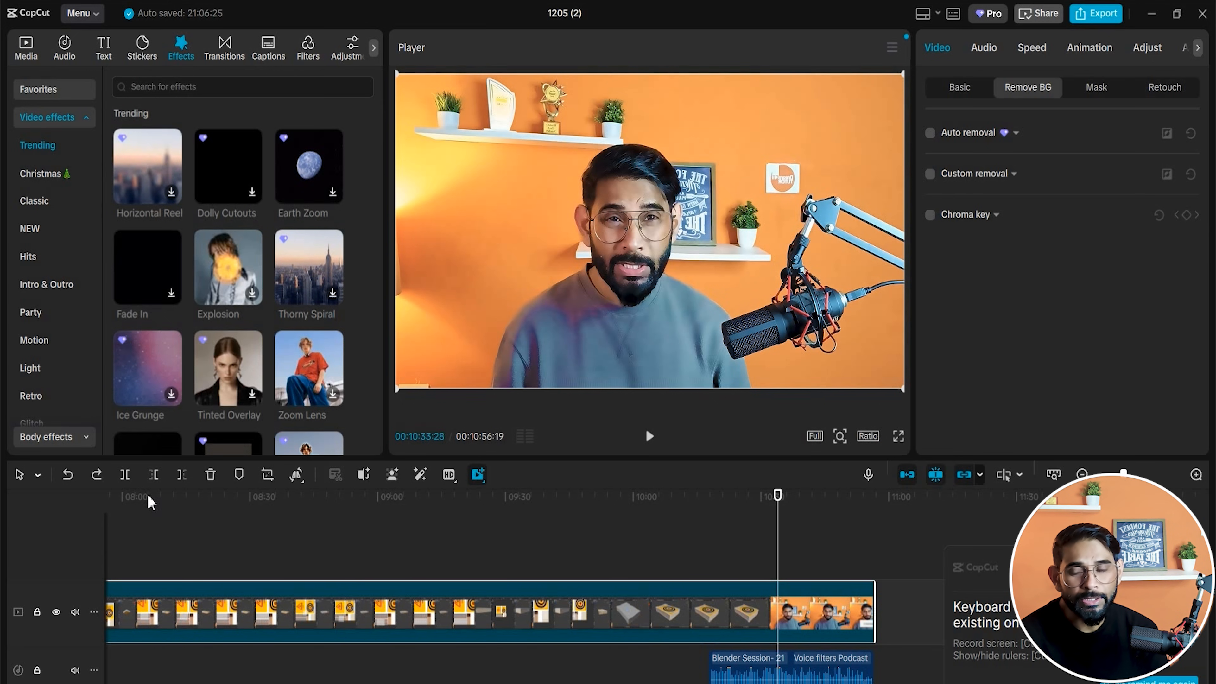
click(124, 476)
drag(777, 508, 790, 497)
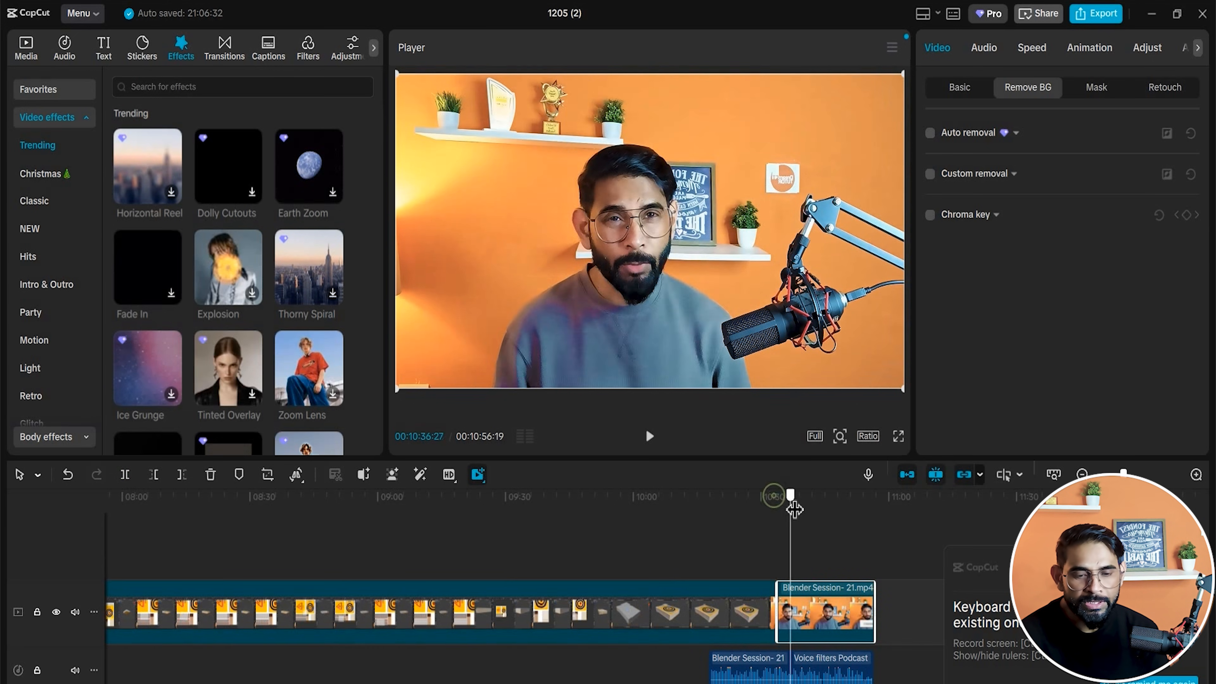
click(125, 474)
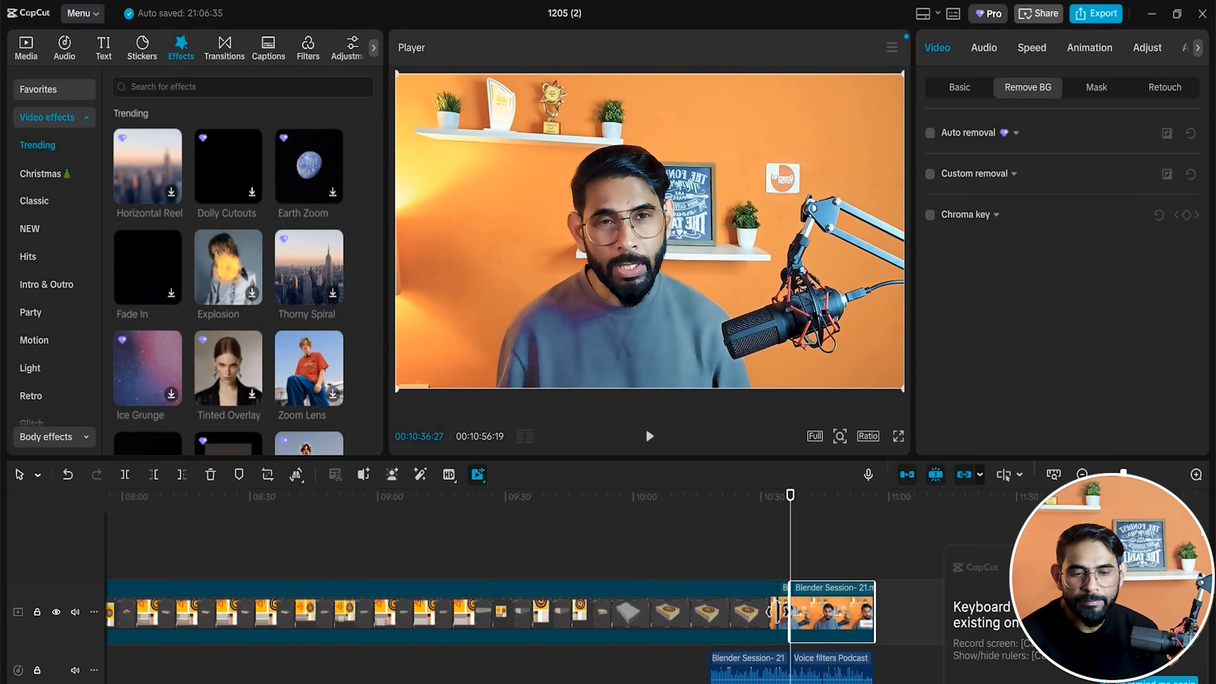
click(786, 592)
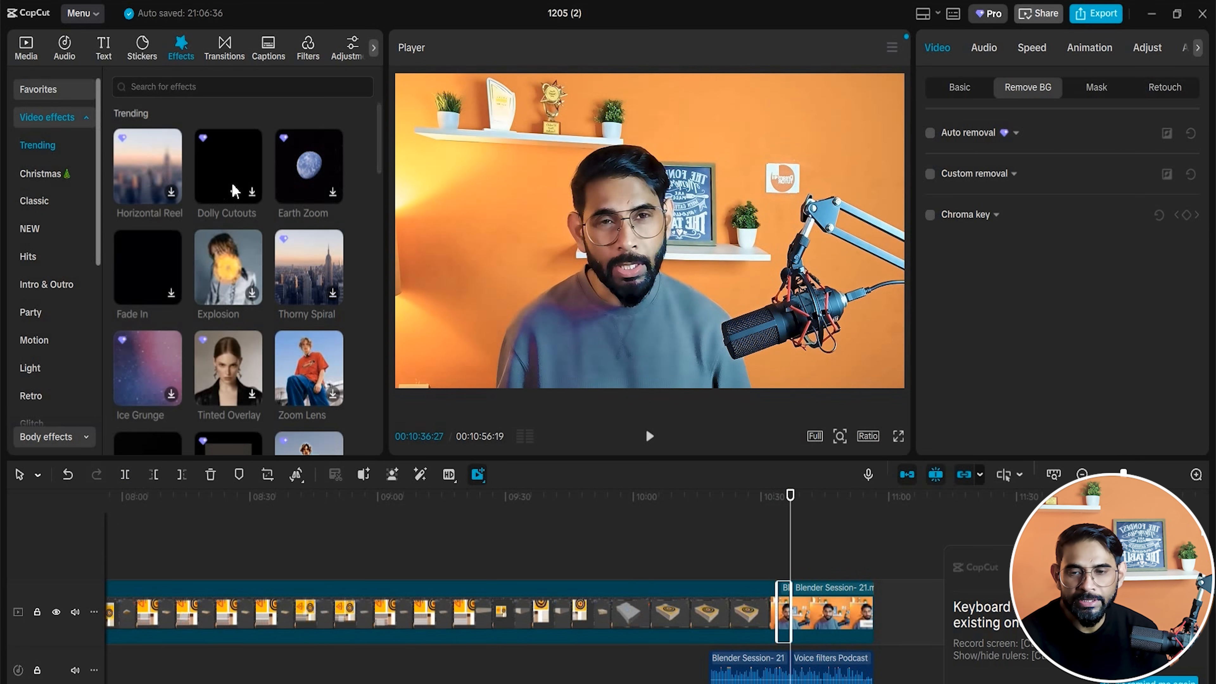
Preview the Purple Hazard video effect, and play the video around the split segment.
click(259, 152)
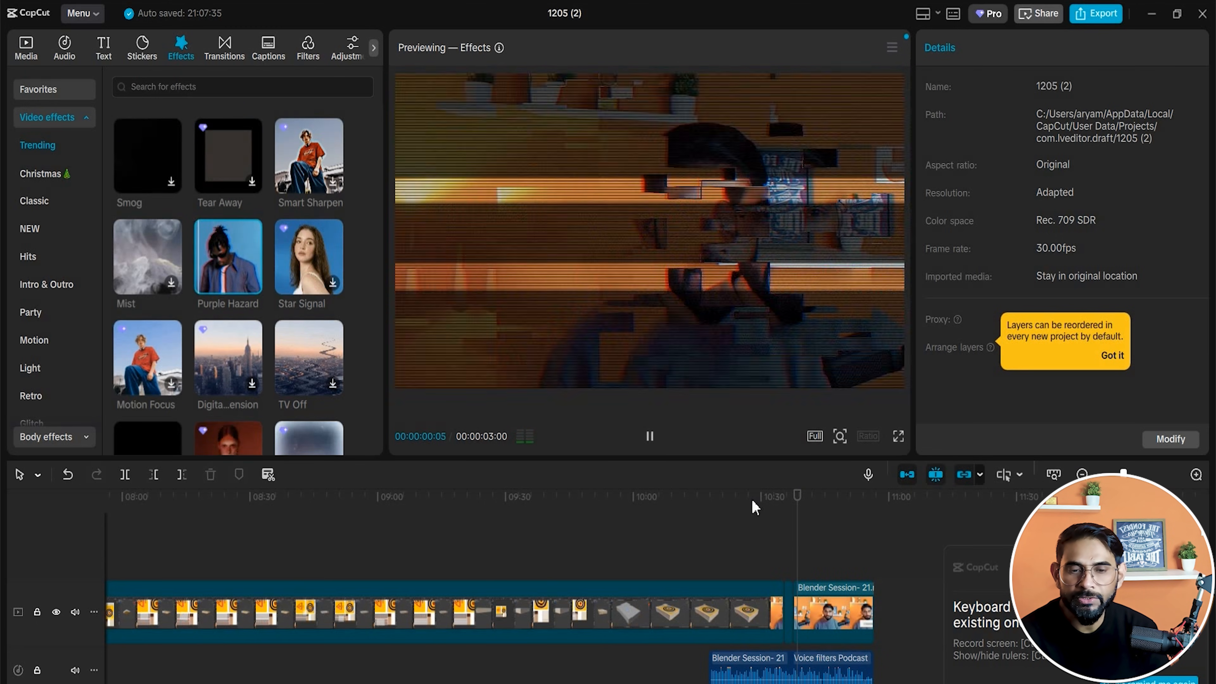
drag(761, 507, 797, 529)
key(space)
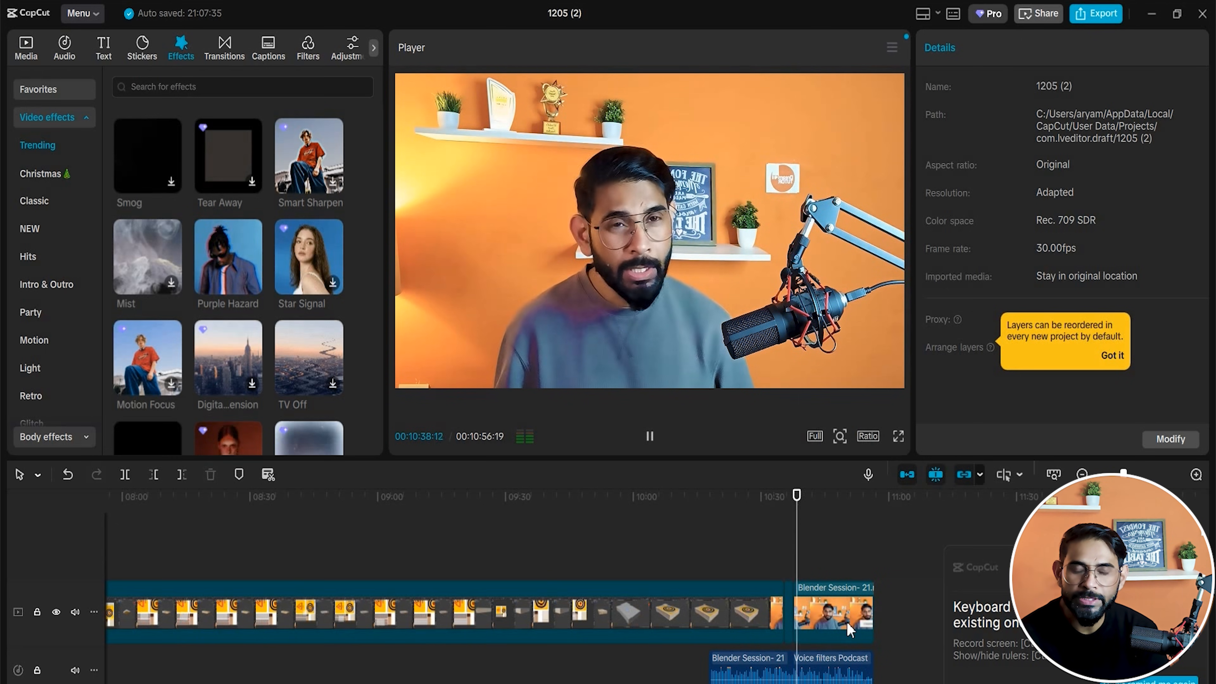
click(761, 497)
key(space)
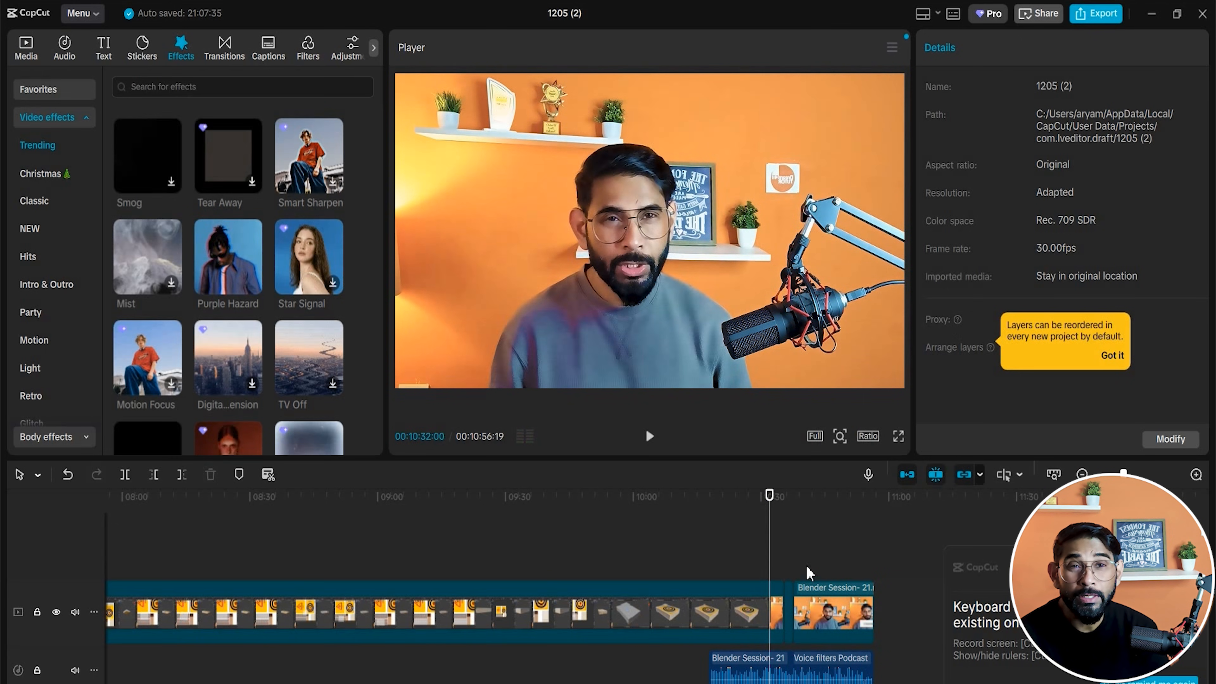
key(space)
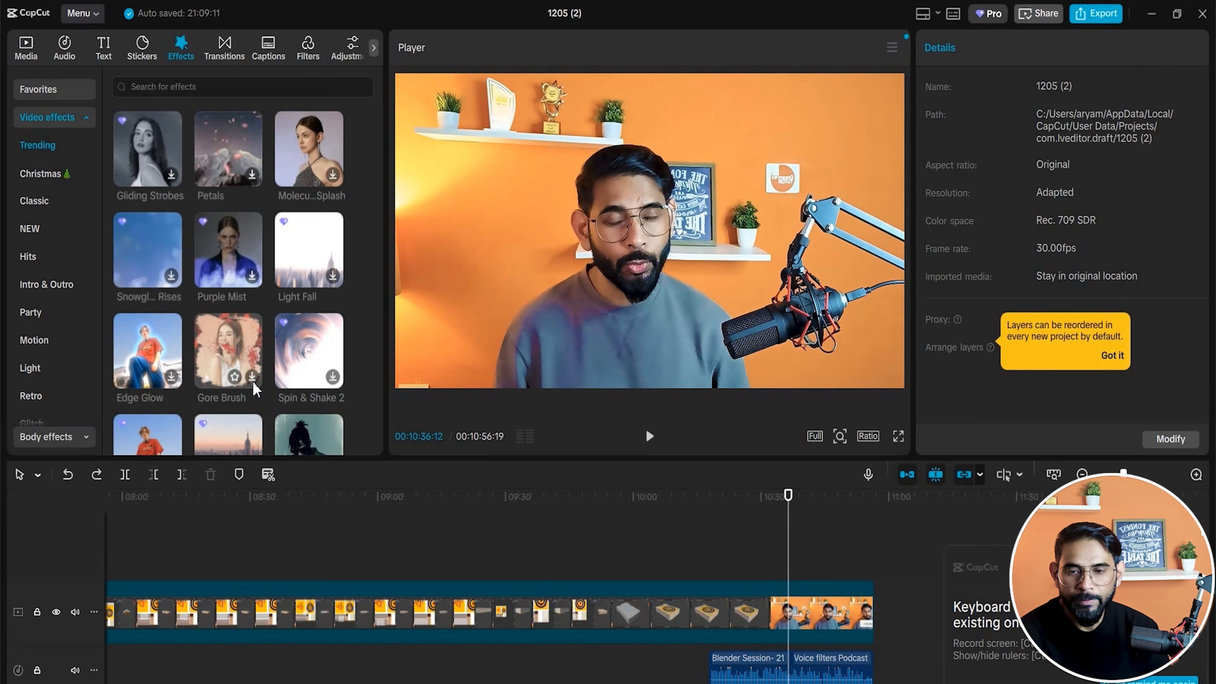
Download the Gore Brush video effect, add it at 00:10:36:12 and preview it in playback.
click(251, 378)
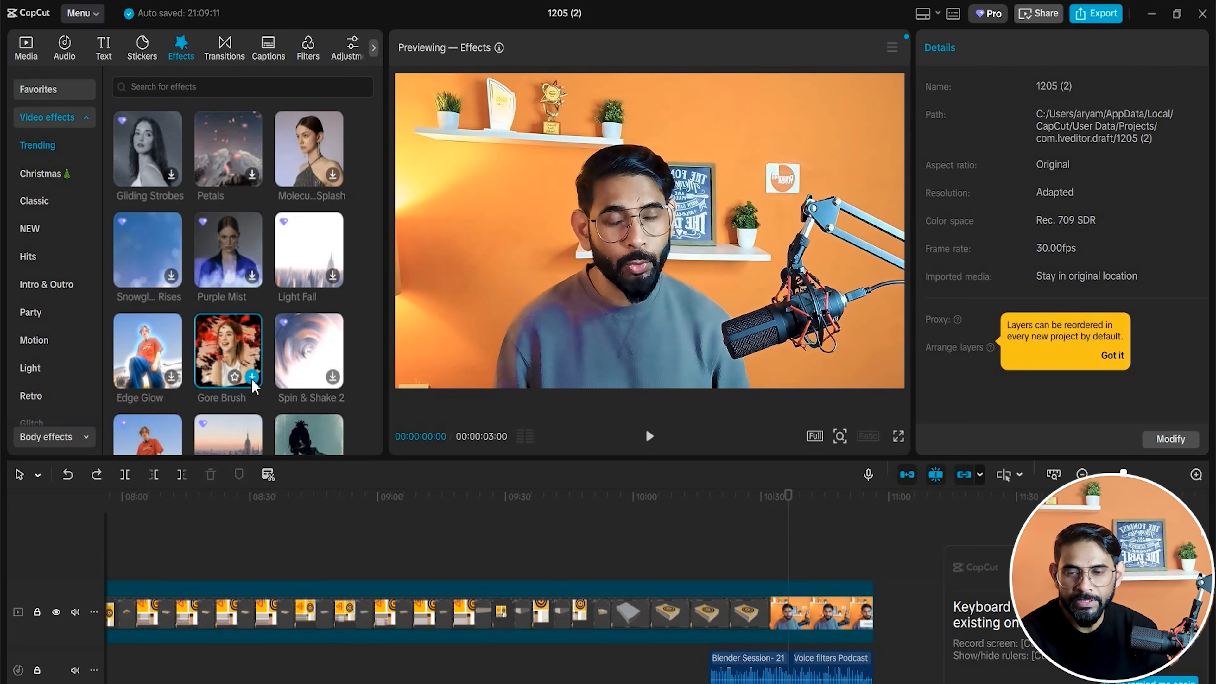
click(252, 376)
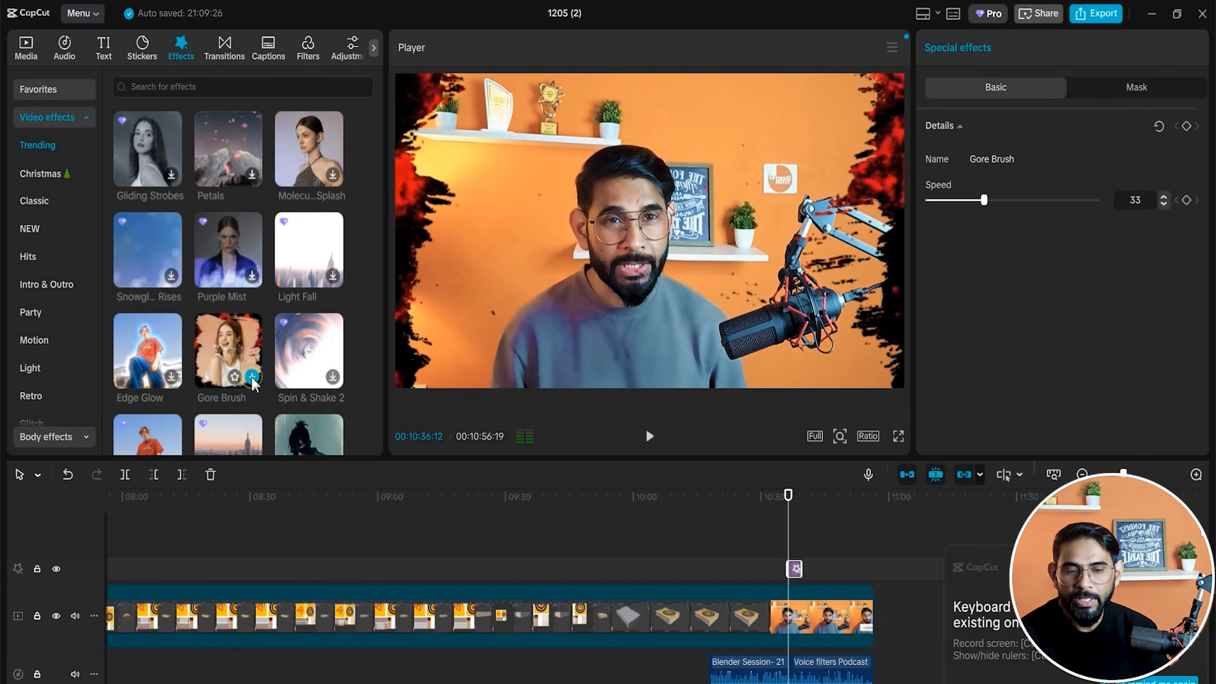
key(space)
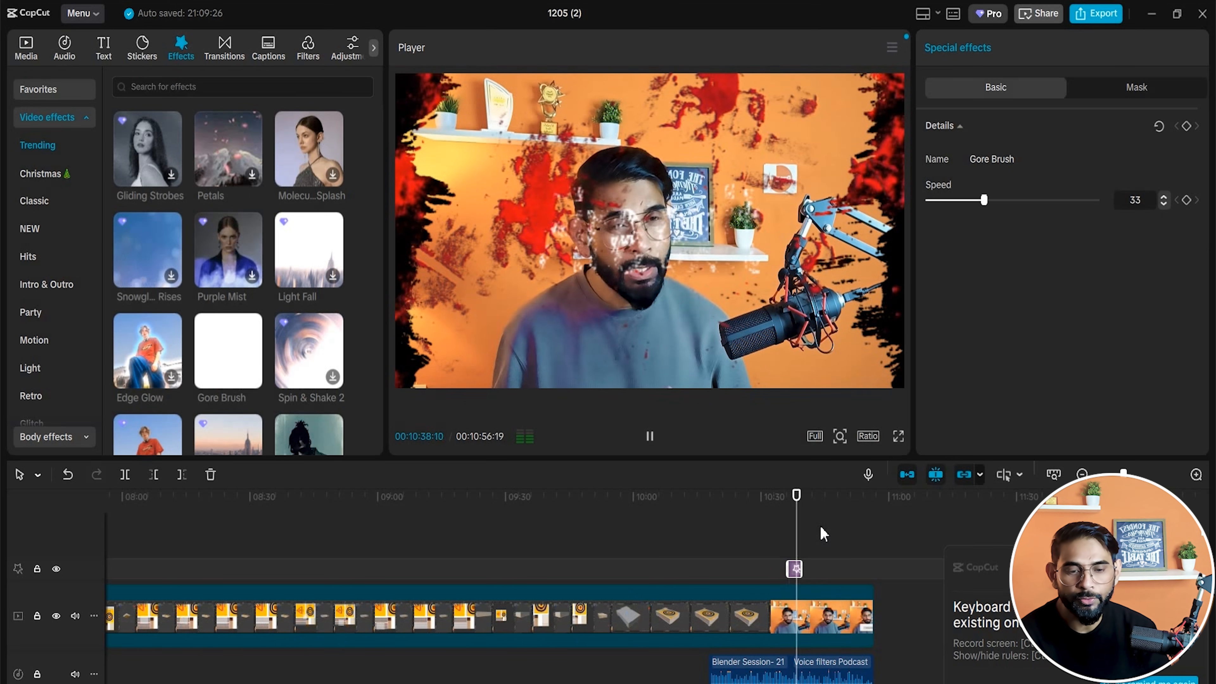
key(space)
drag(803, 568, 799, 568)
click(791, 531)
key(space)
key(space)
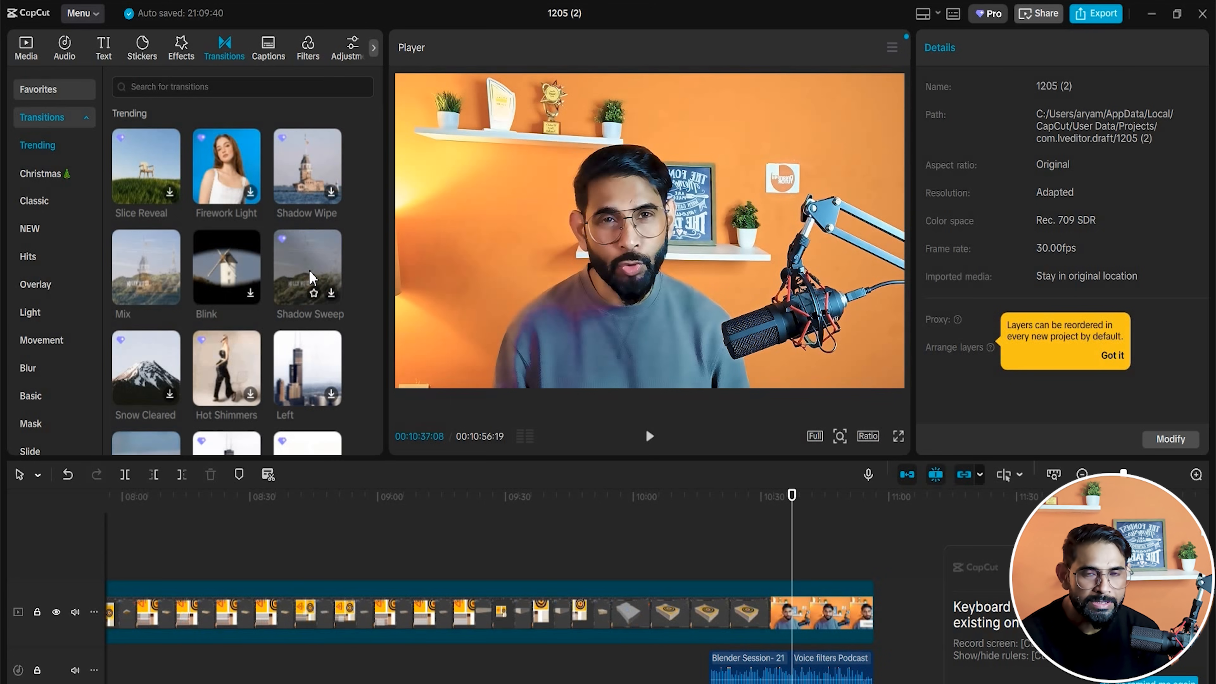
Split the main clip at 00:10:32:00, add the Snow Cleared transition at the cut and play it from 00:10:30:02.
drag(146, 368, 300, 464)
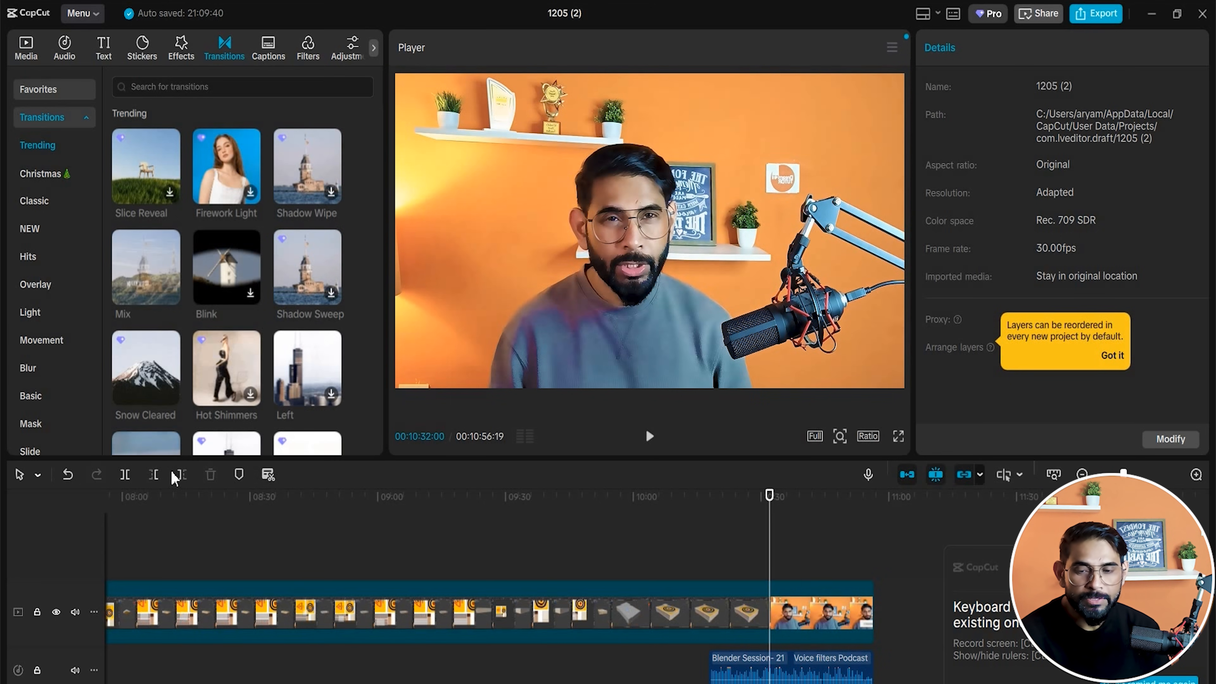
click(127, 473)
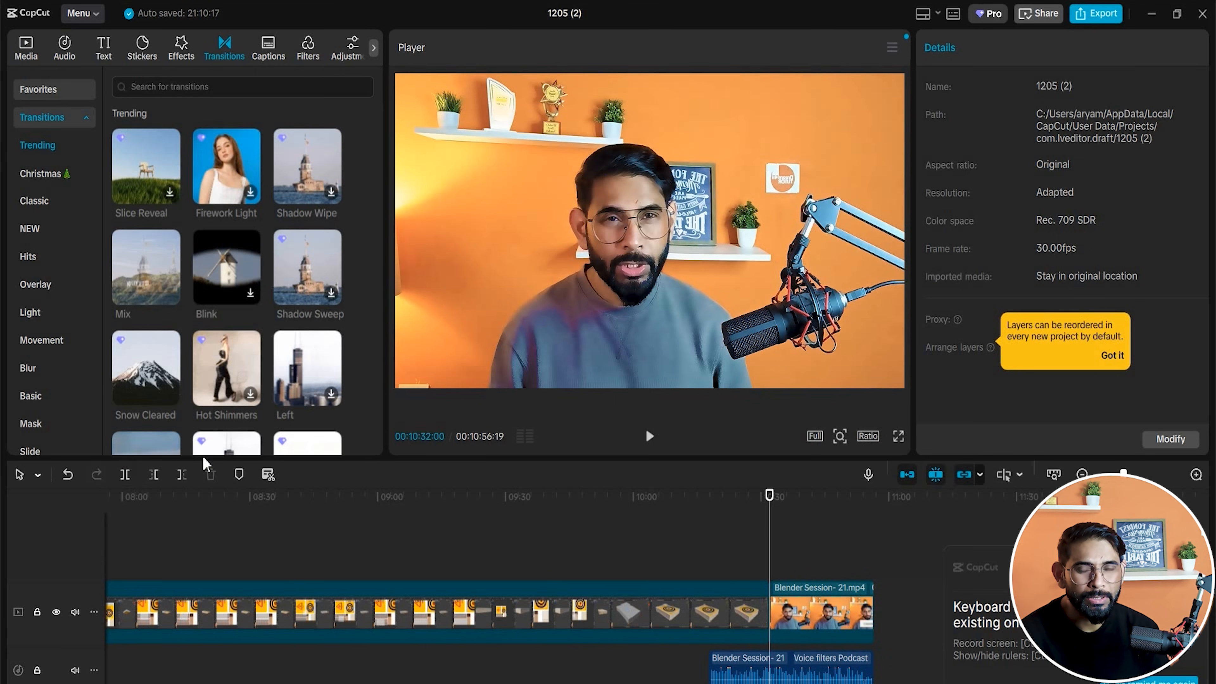
click(169, 393)
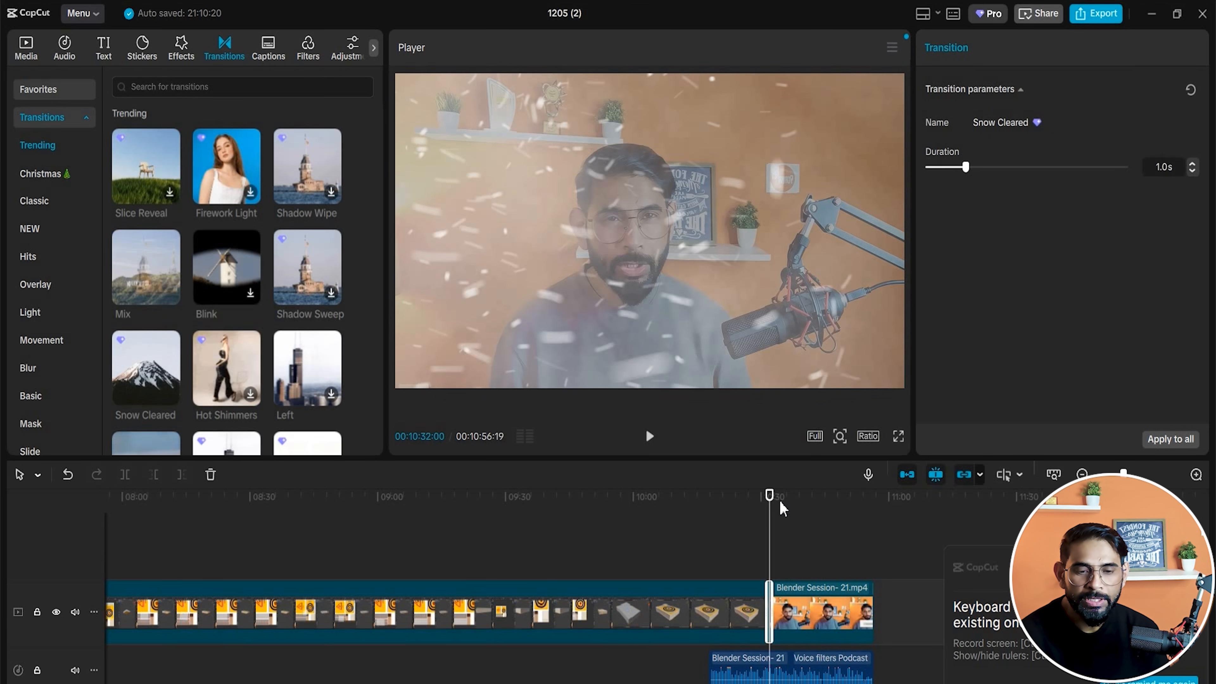
drag(773, 523, 772, 529)
click(765, 532)
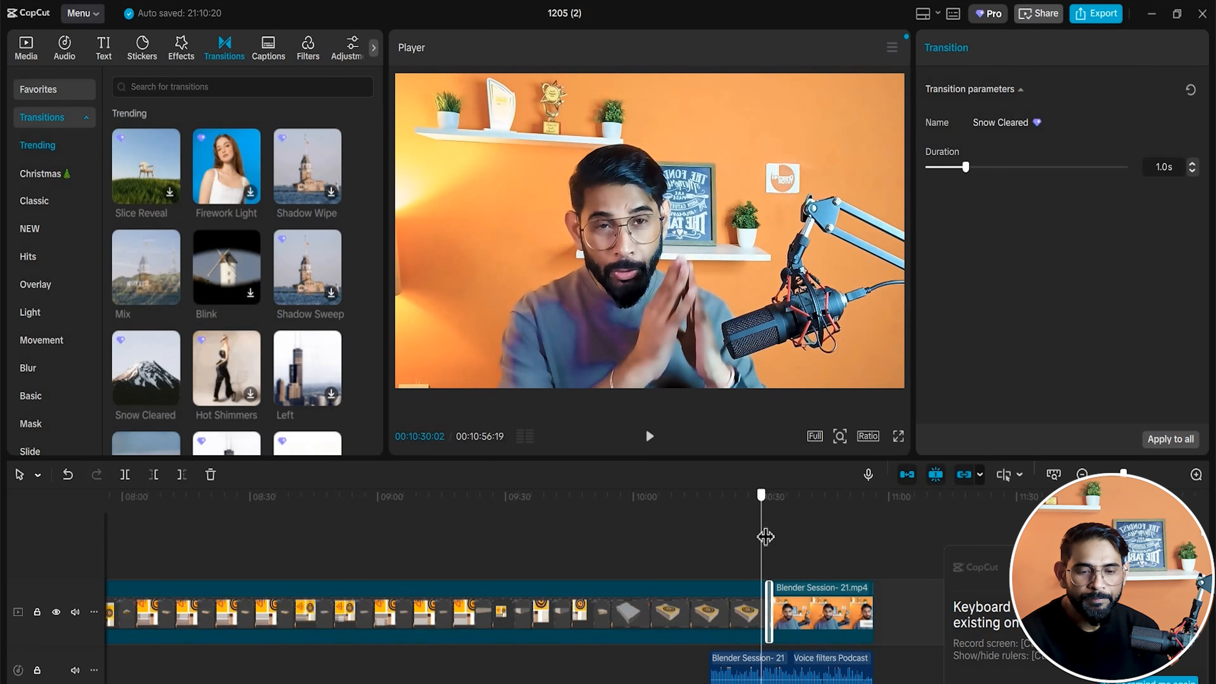
key(space)
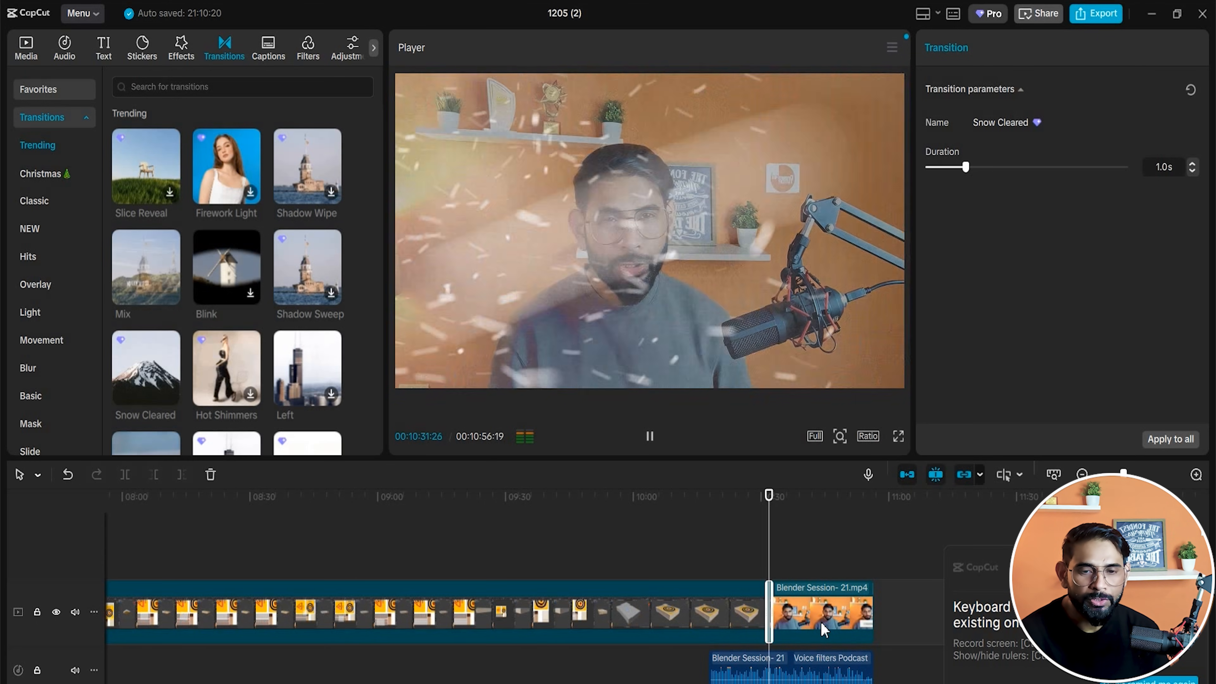
key(space)
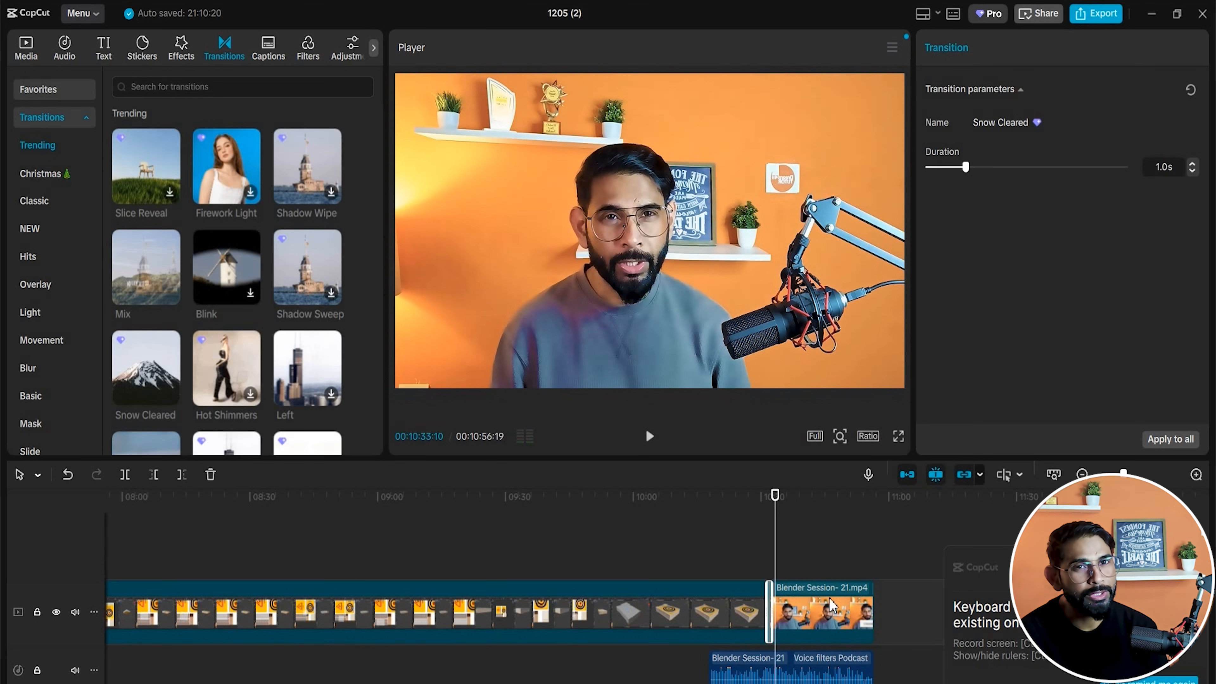
Undo the Snow Cleared transition and play the video across the bare cut.
key(ctrl+z)
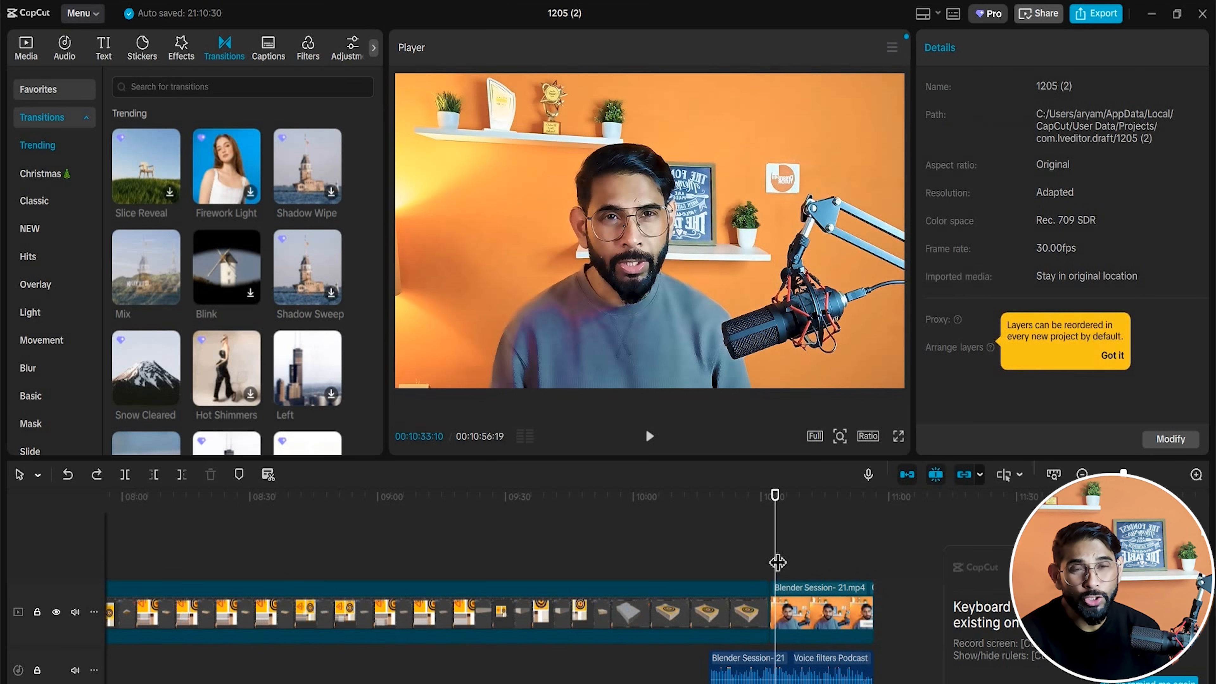
click(766, 517)
key(space)
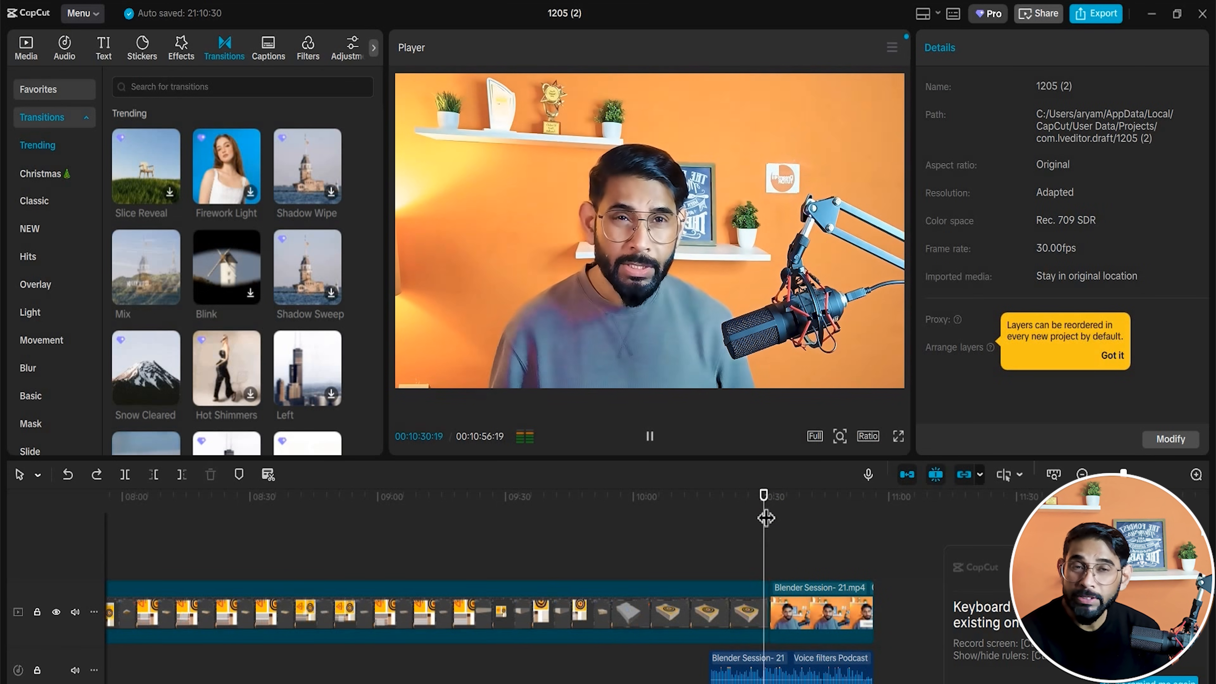
key(space)
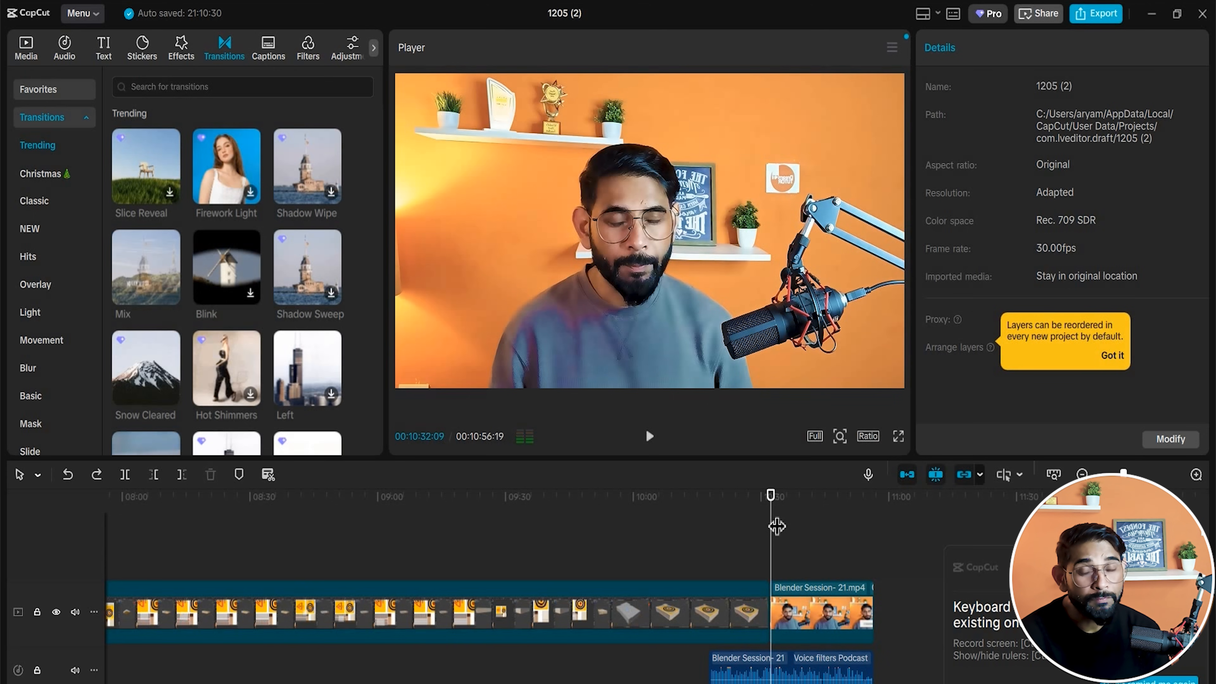
Undo the clip split and play the video from 00:10:25:09 through the existing orange circular wipe.
click(742, 543)
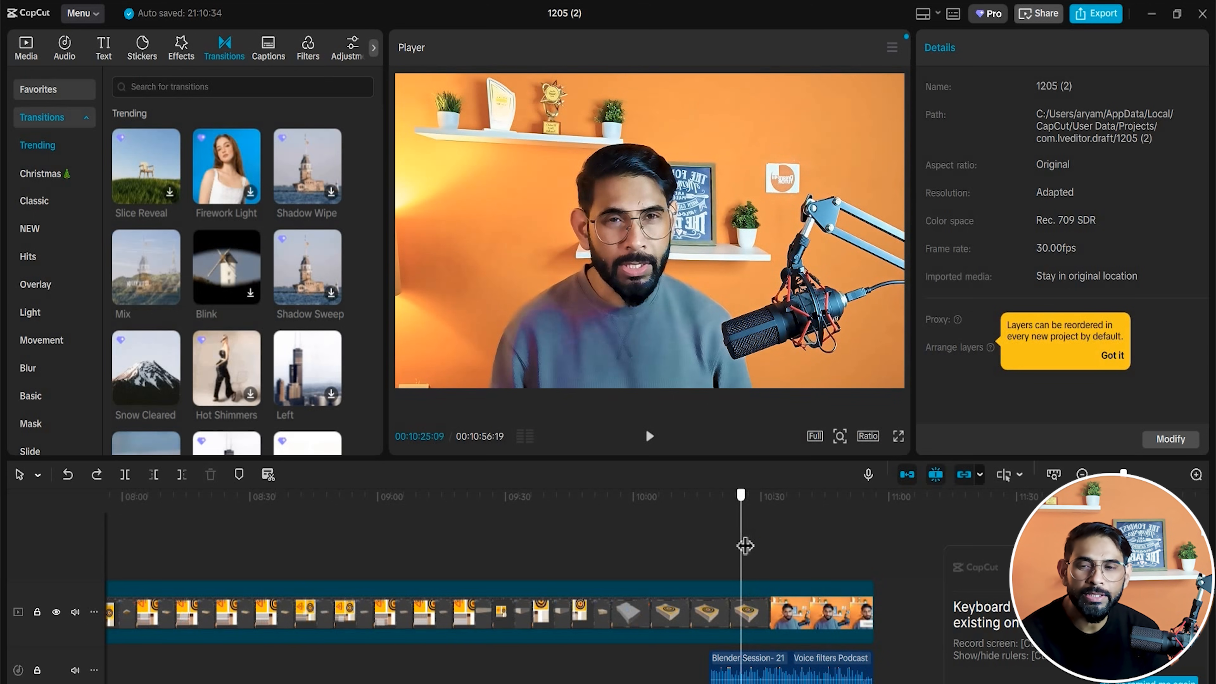
key(space)
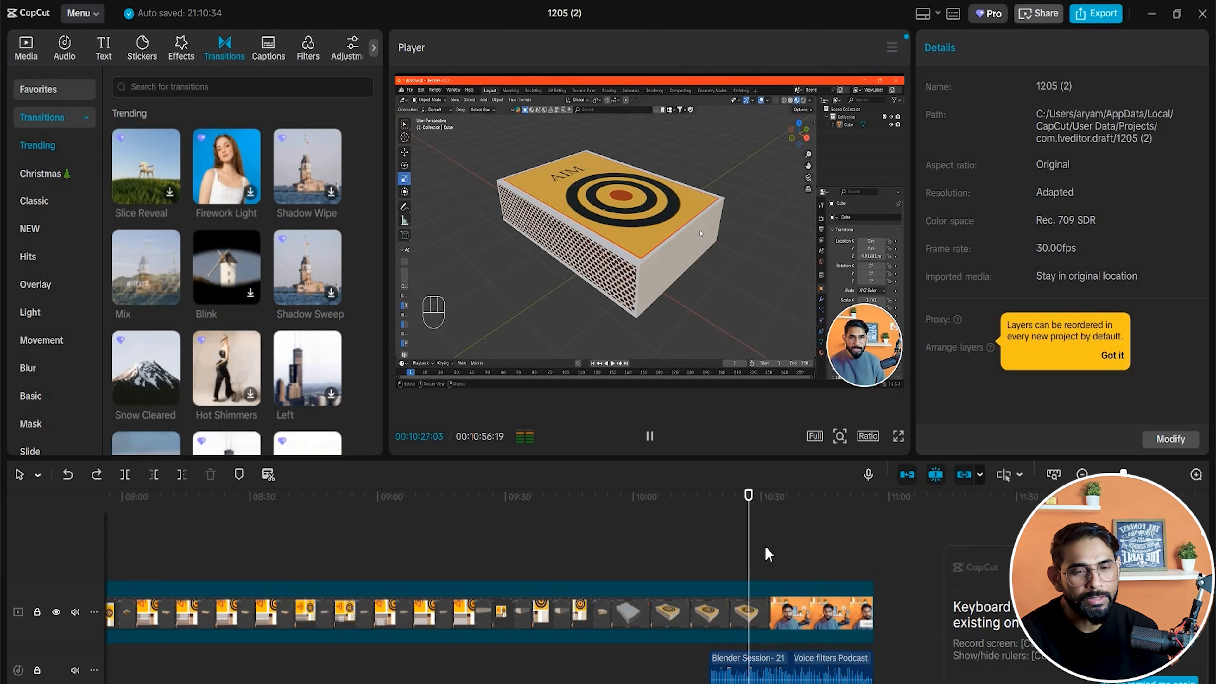
click(771, 660)
key(space)
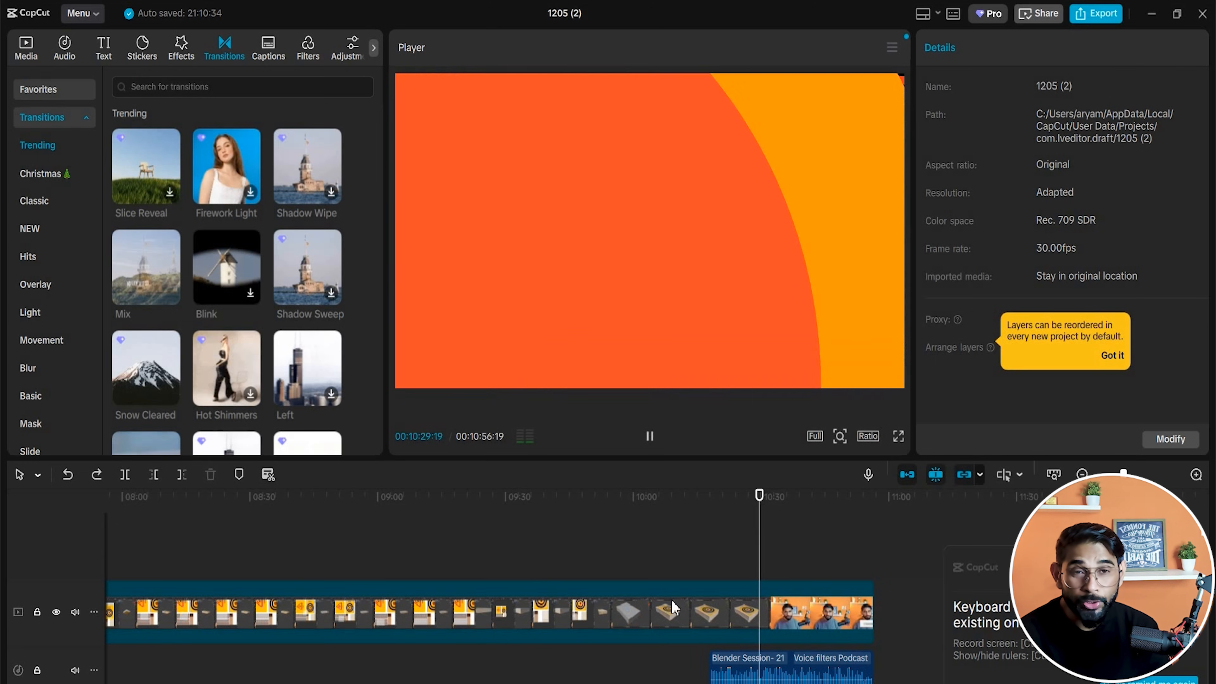
key(space)
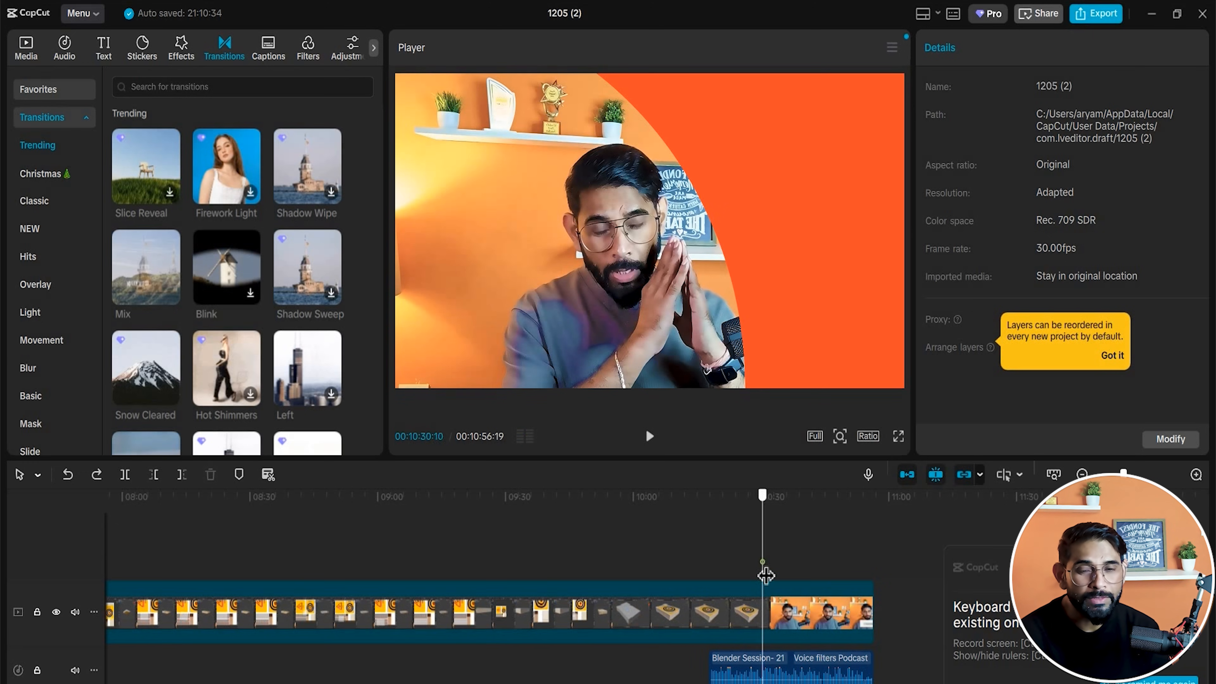
Split the main clip at 00:10:29:14, add the Snow Cleared transition at the cut and play it.
click(759, 574)
drag(762, 574, 763, 575)
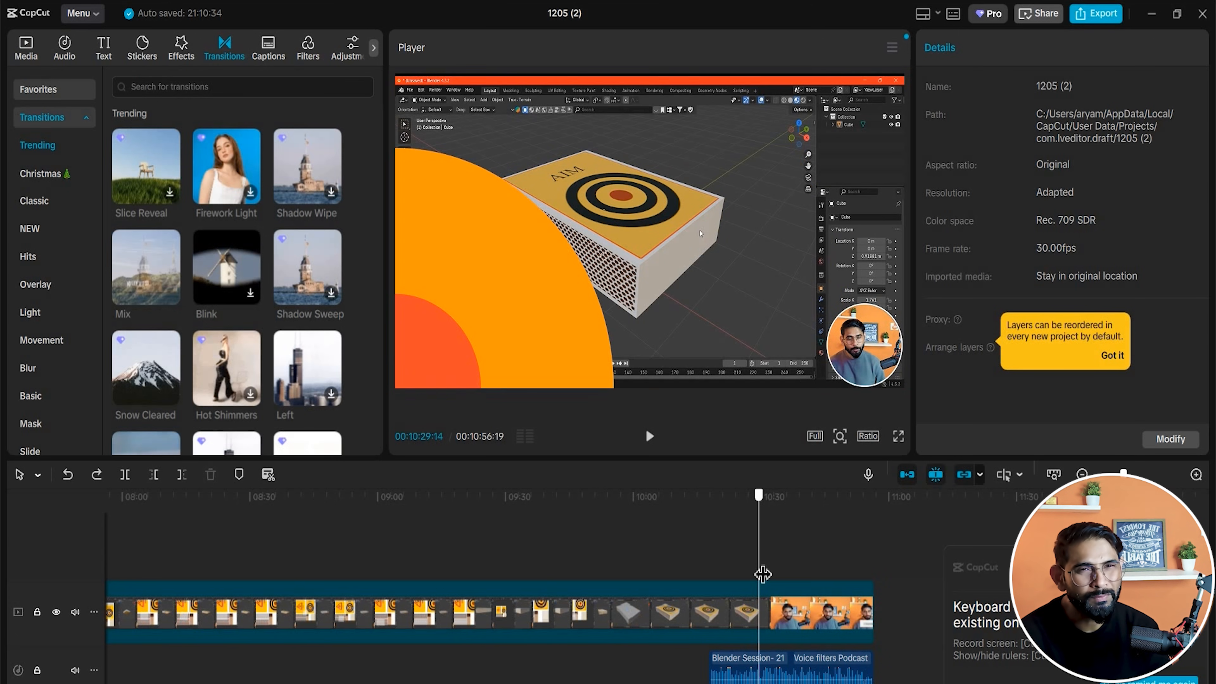
click(124, 474)
mouse_move(171, 372)
click(169, 395)
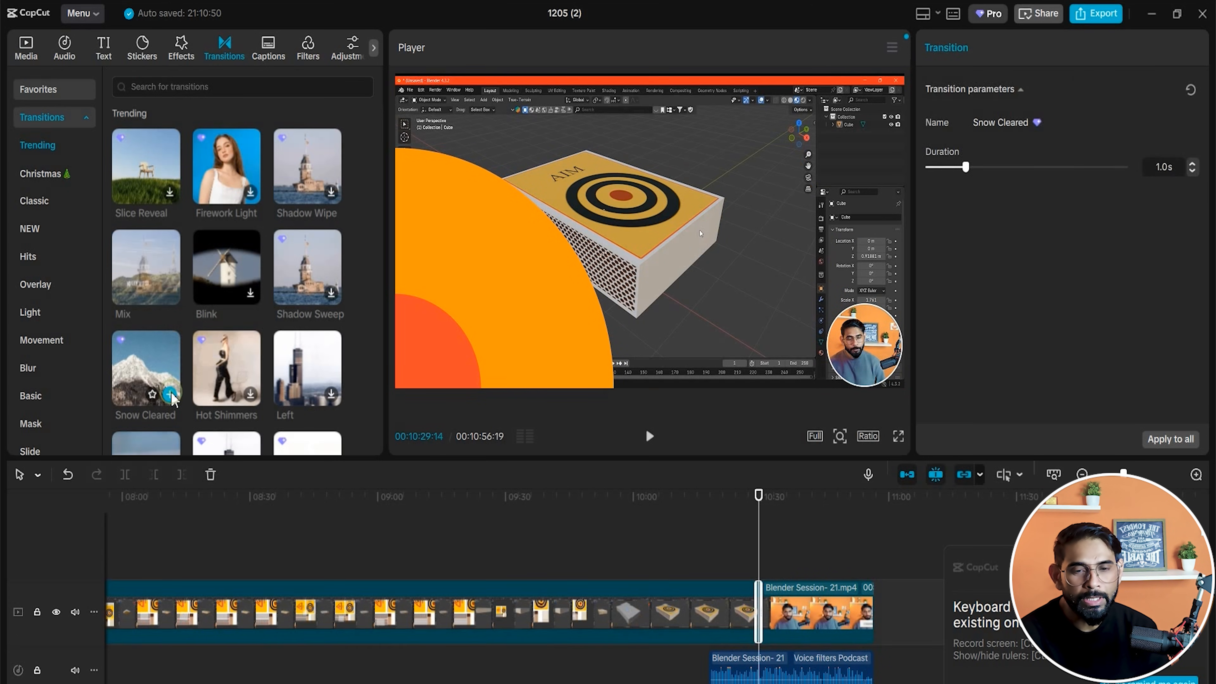
key(space)
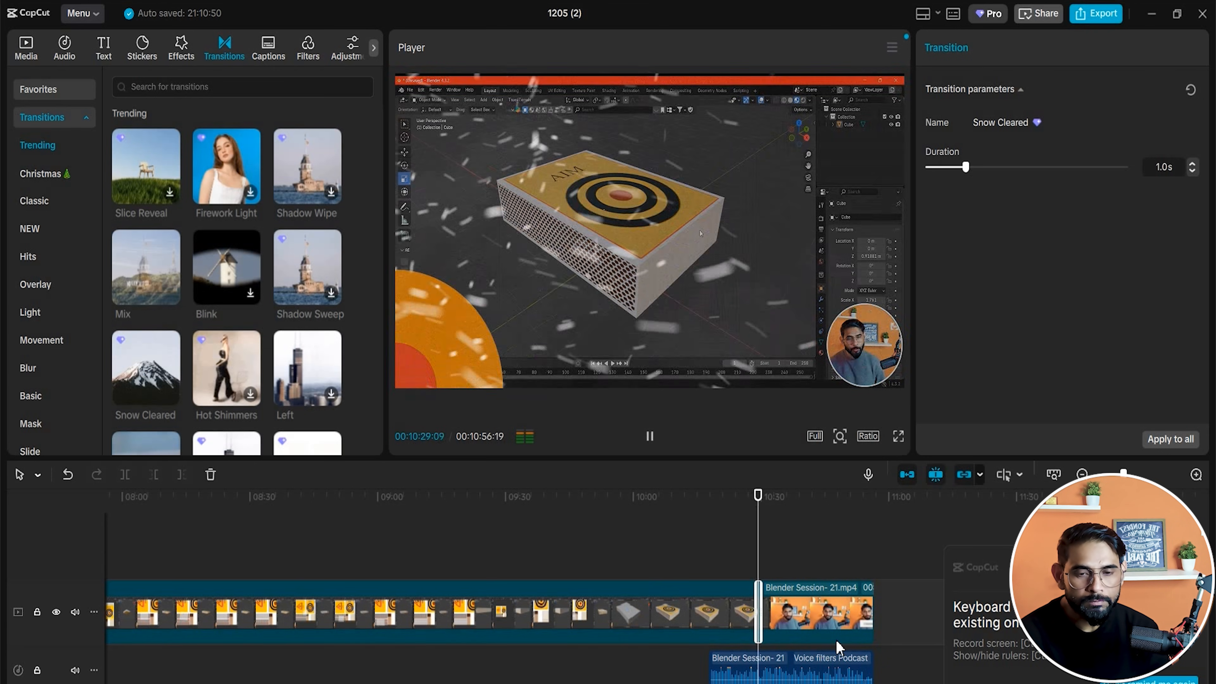
key(space)
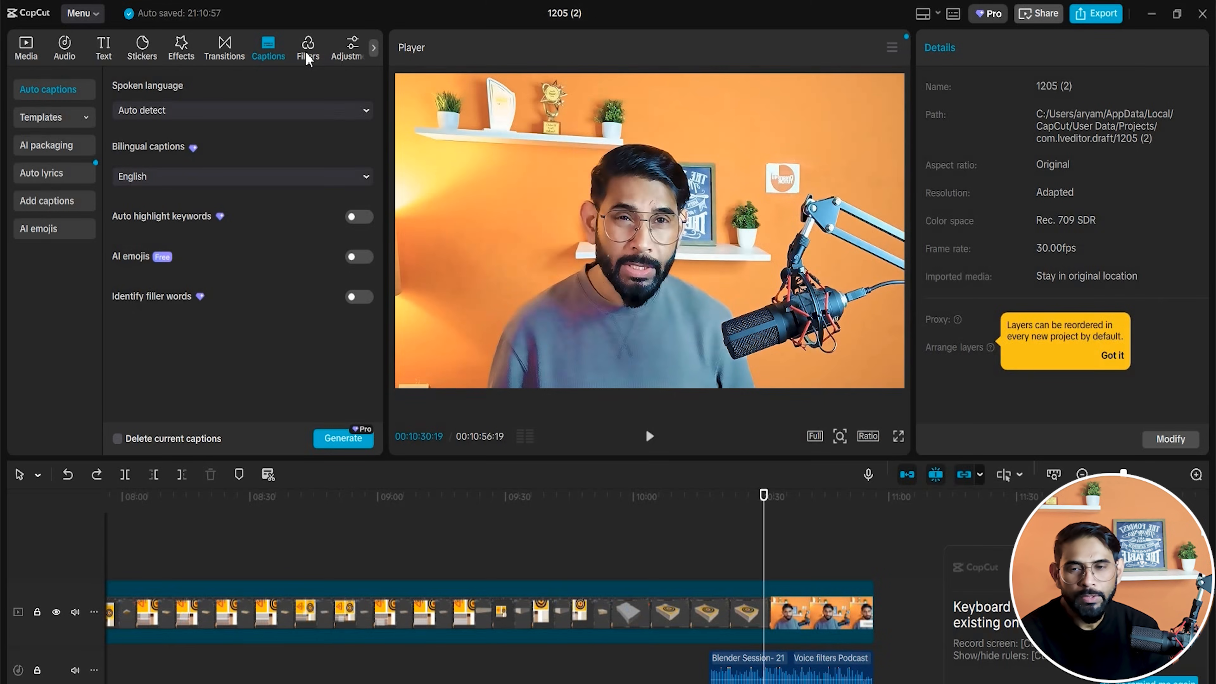
Add the Radiant filter at 00:10:30:19, preview it in playback and undo the addition.
click(309, 52)
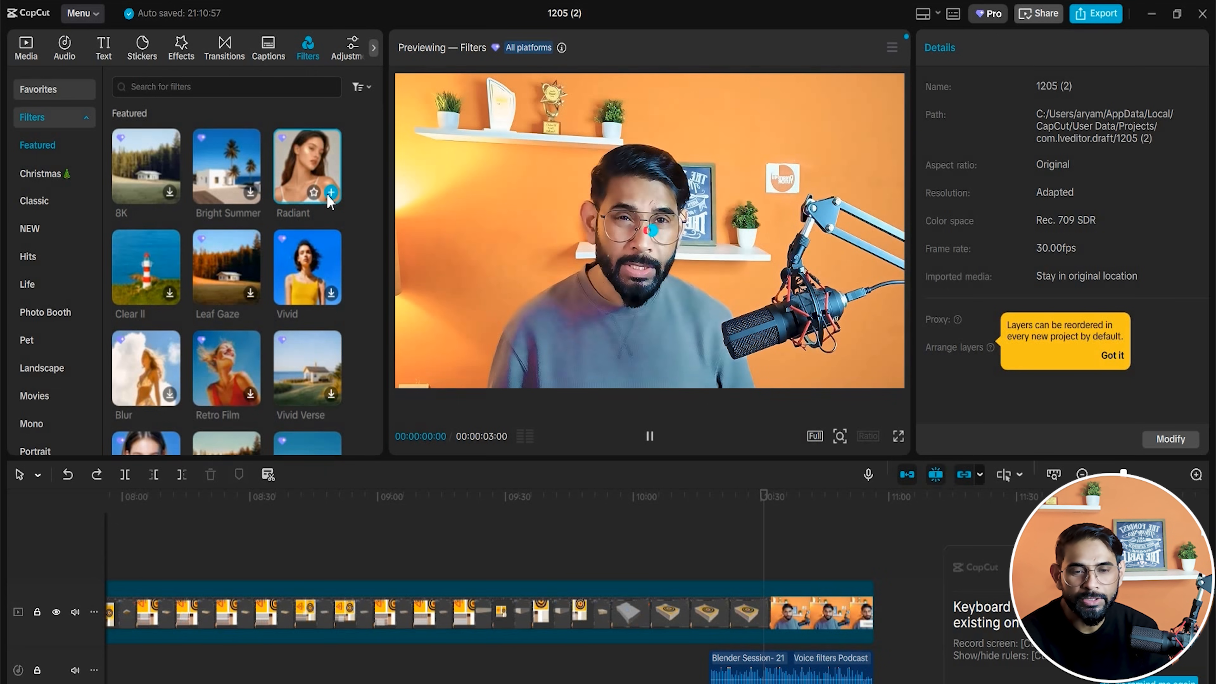
click(330, 192)
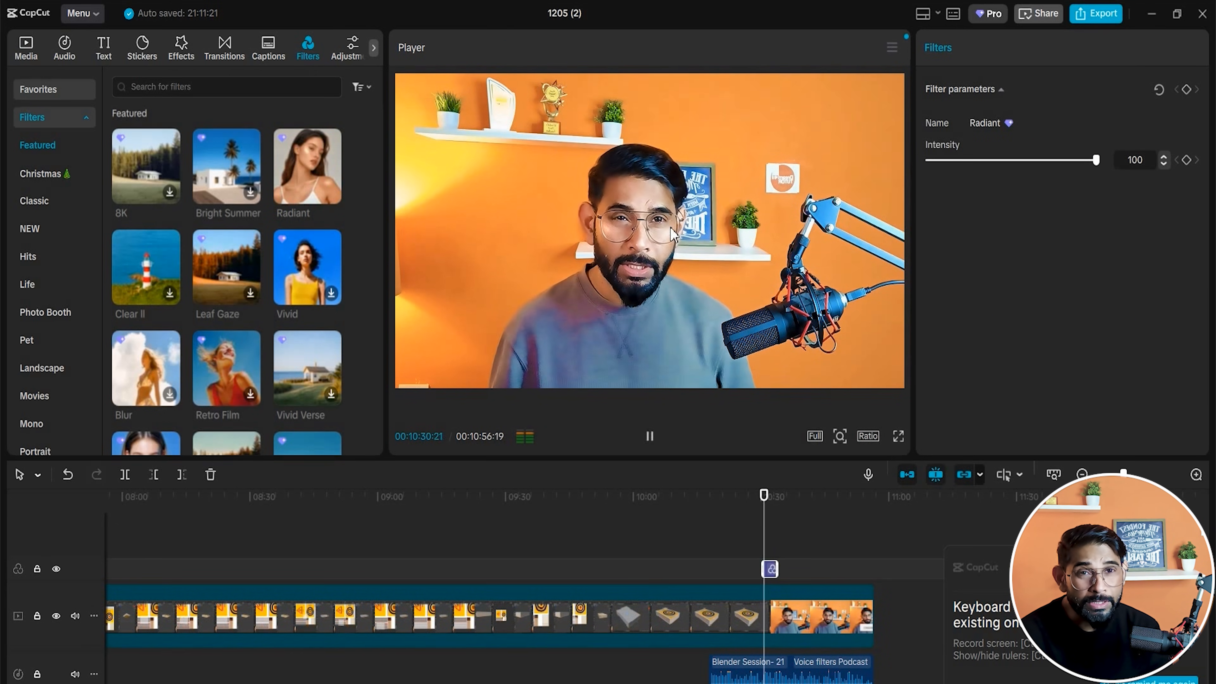
key(space)
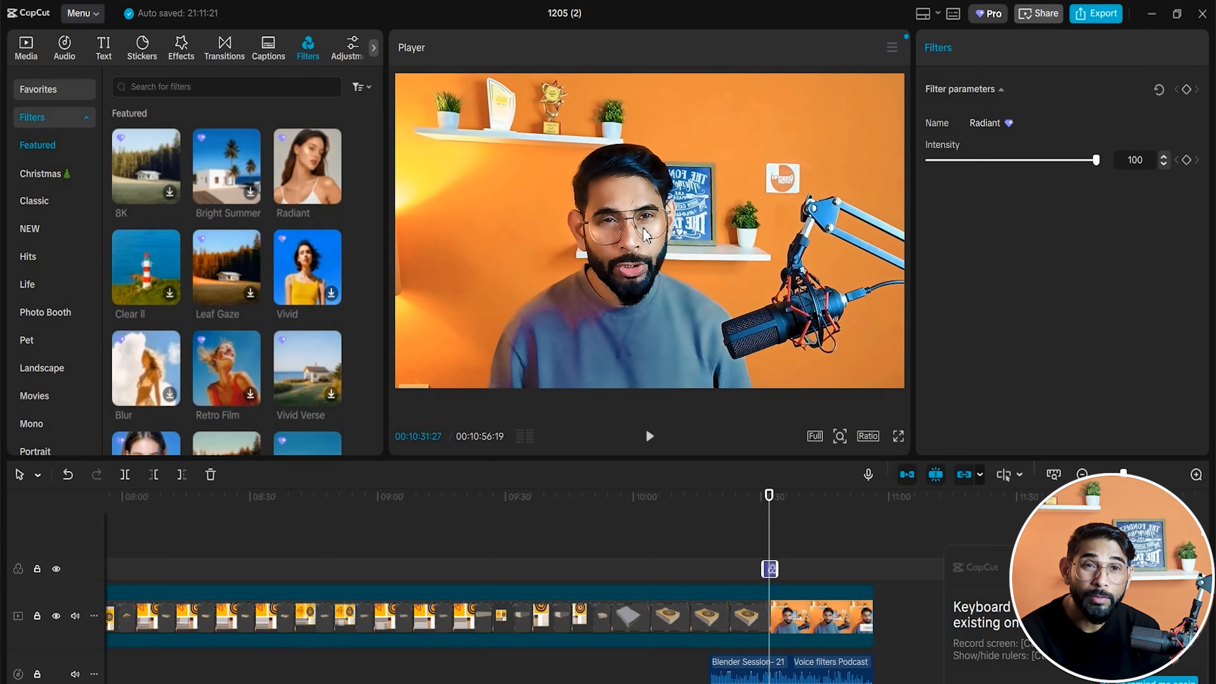
key(ctrl+z)
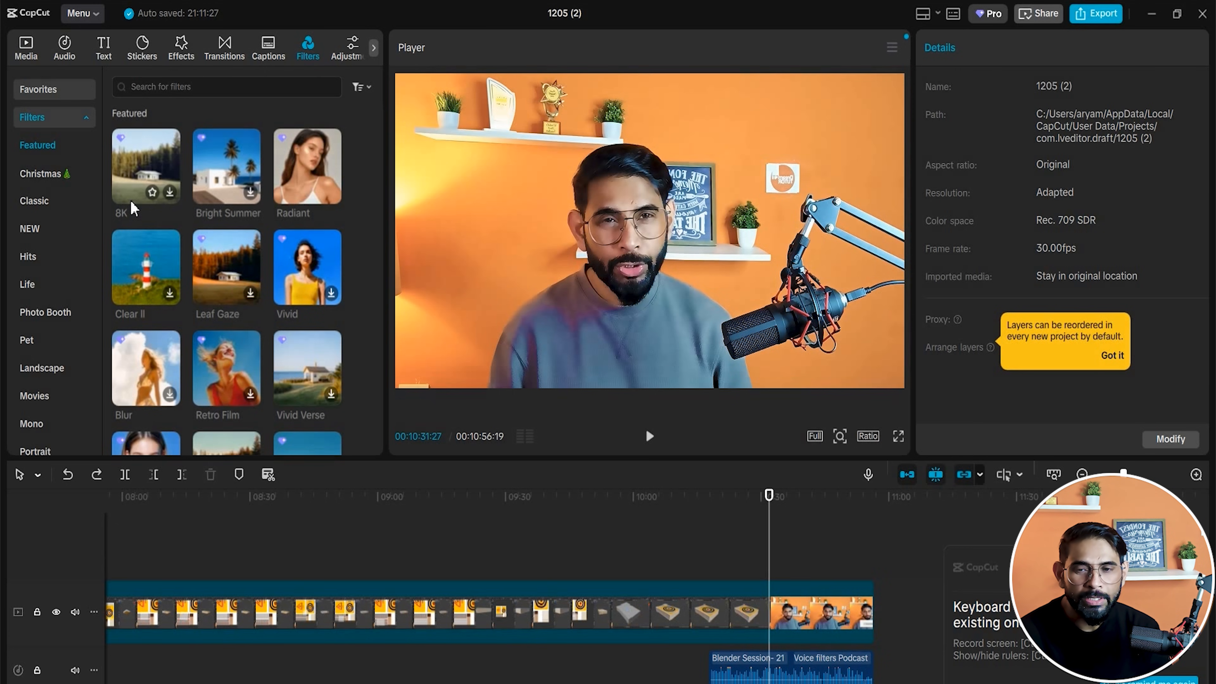
Browse the featured filters, search the filter library for "blur" and preview the Blur filter on the video.
scroll(230, 287, down, 4)
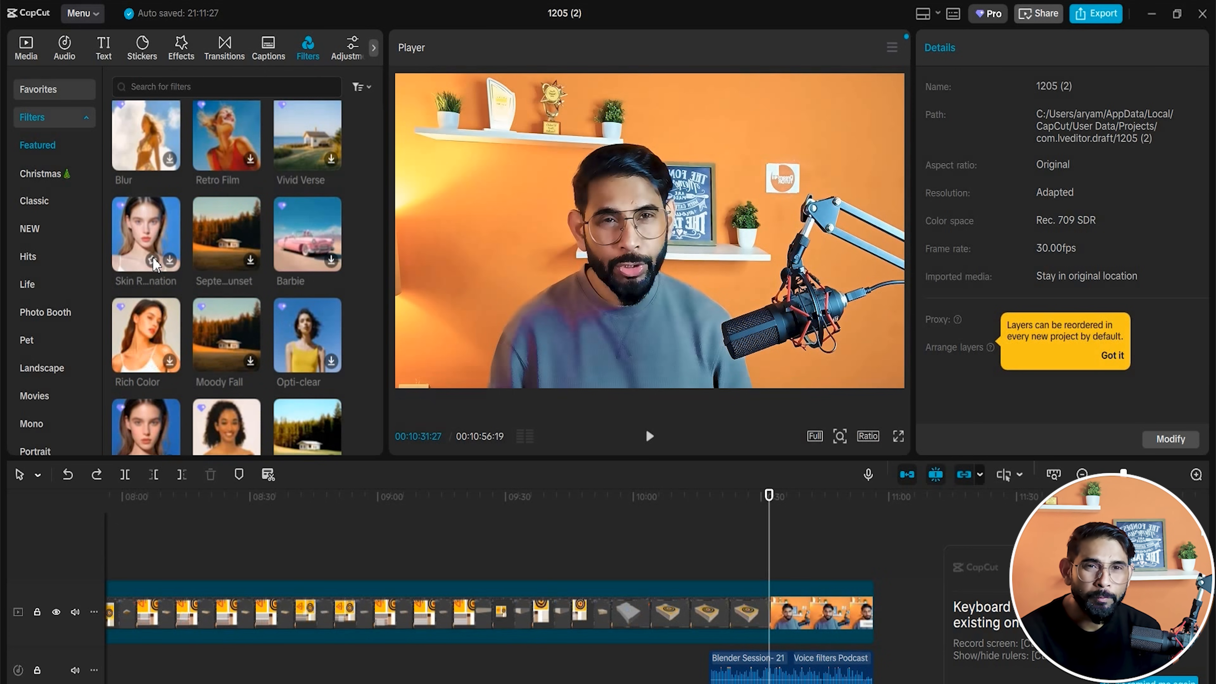
scroll(277, 250, down, 7)
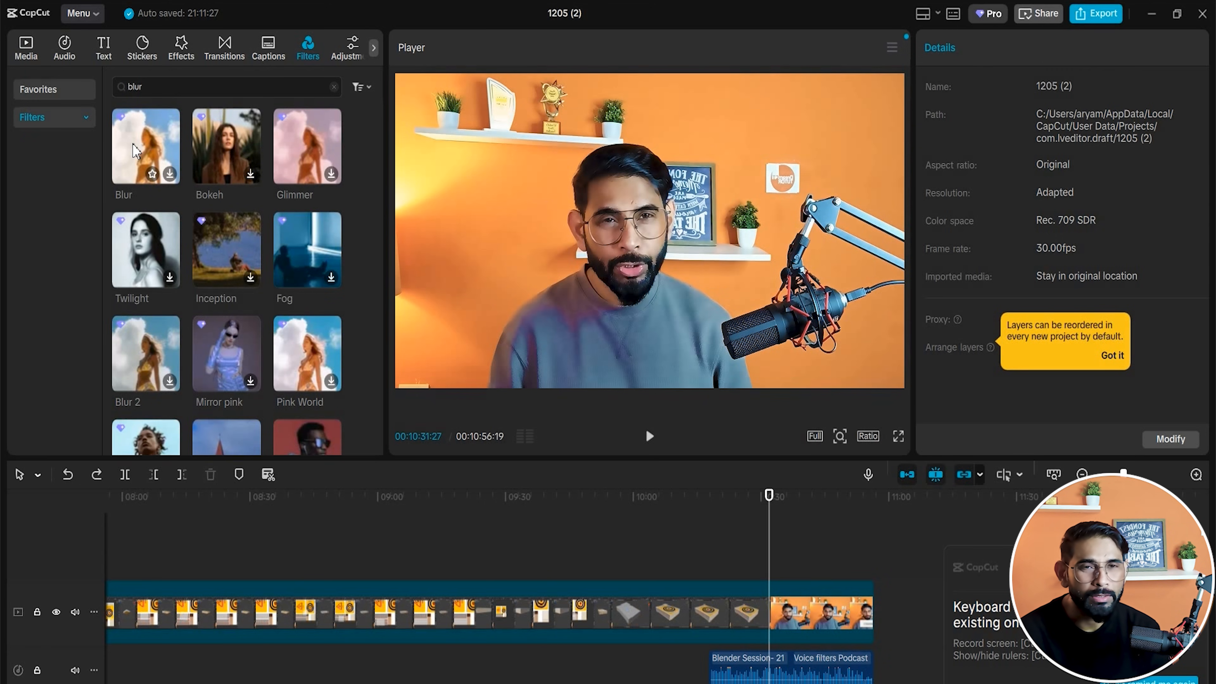
click(170, 174)
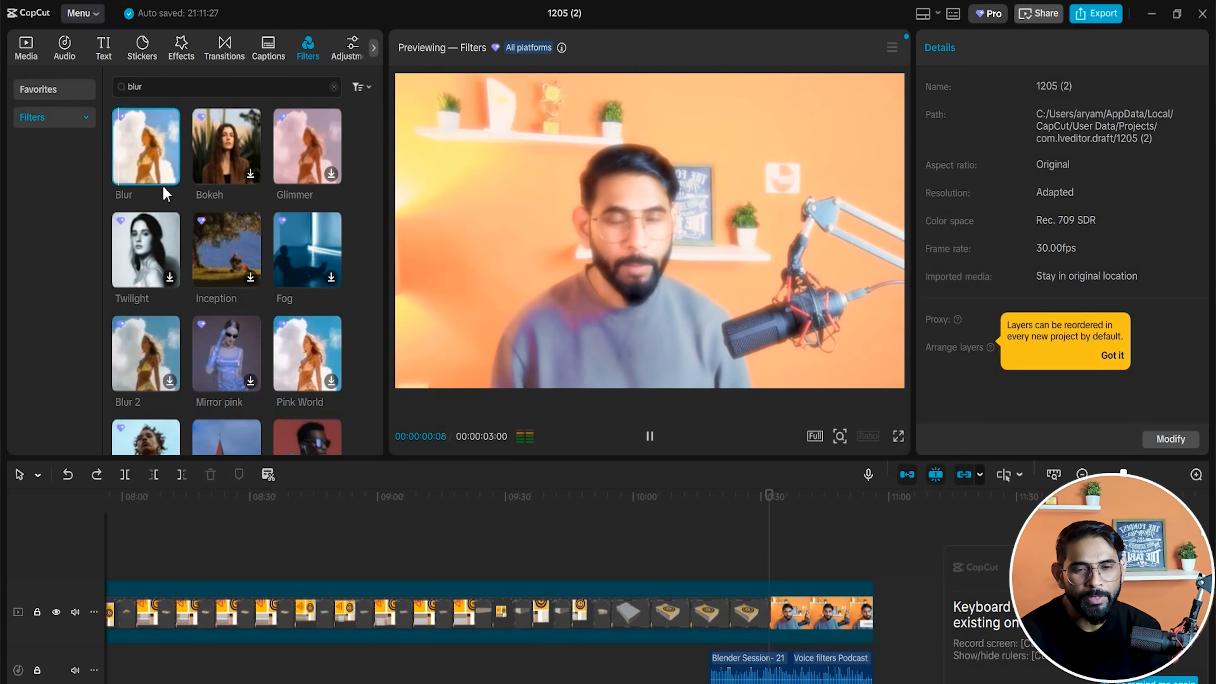
key(space)
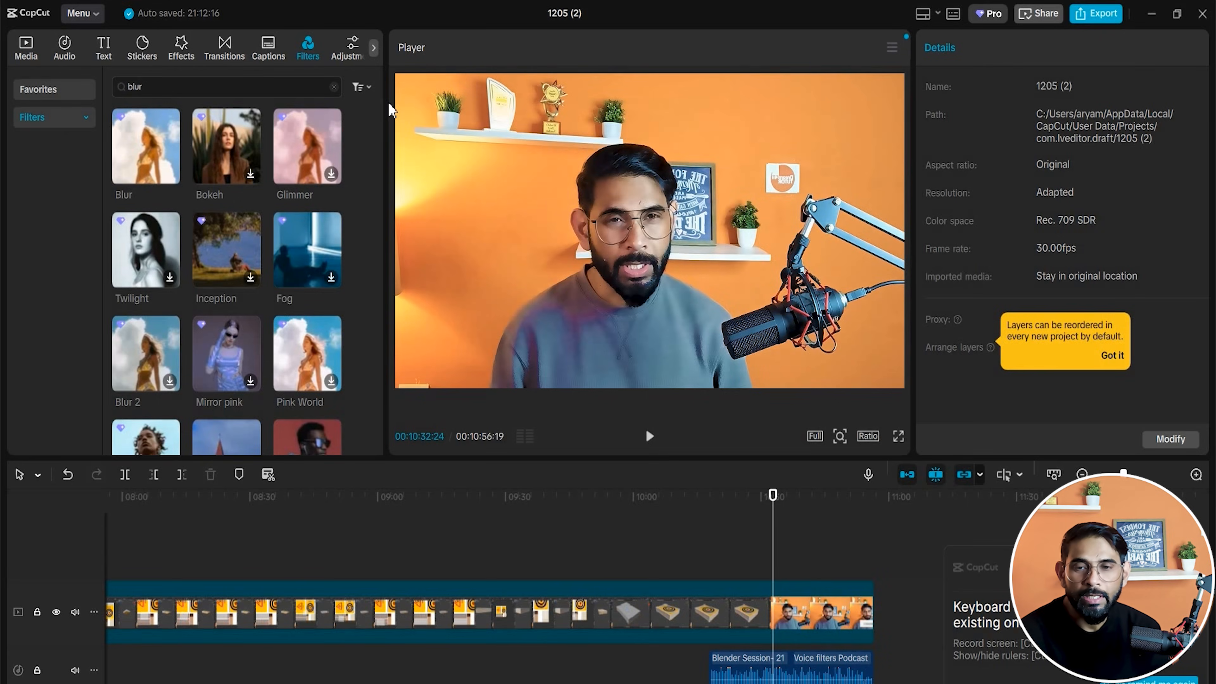
Widen the library area and add a custom adjustment layer at 00:00:01:07 above the flower field clip.
drag(388, 103, 469, 120)
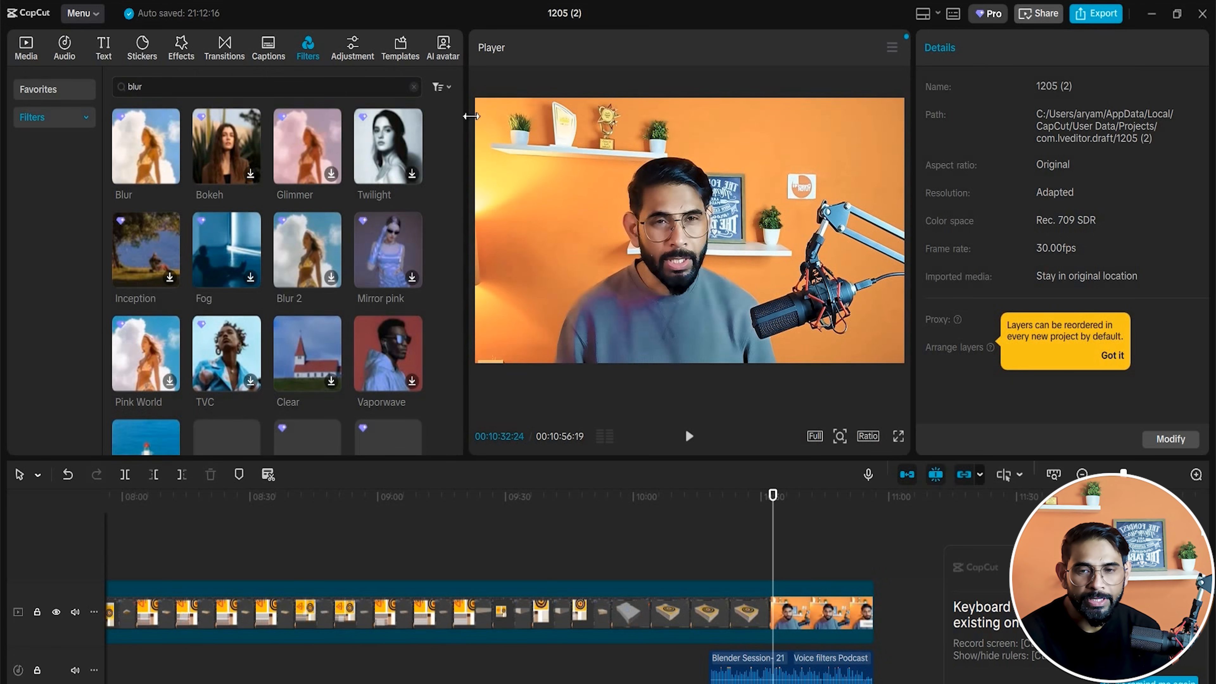
click(360, 52)
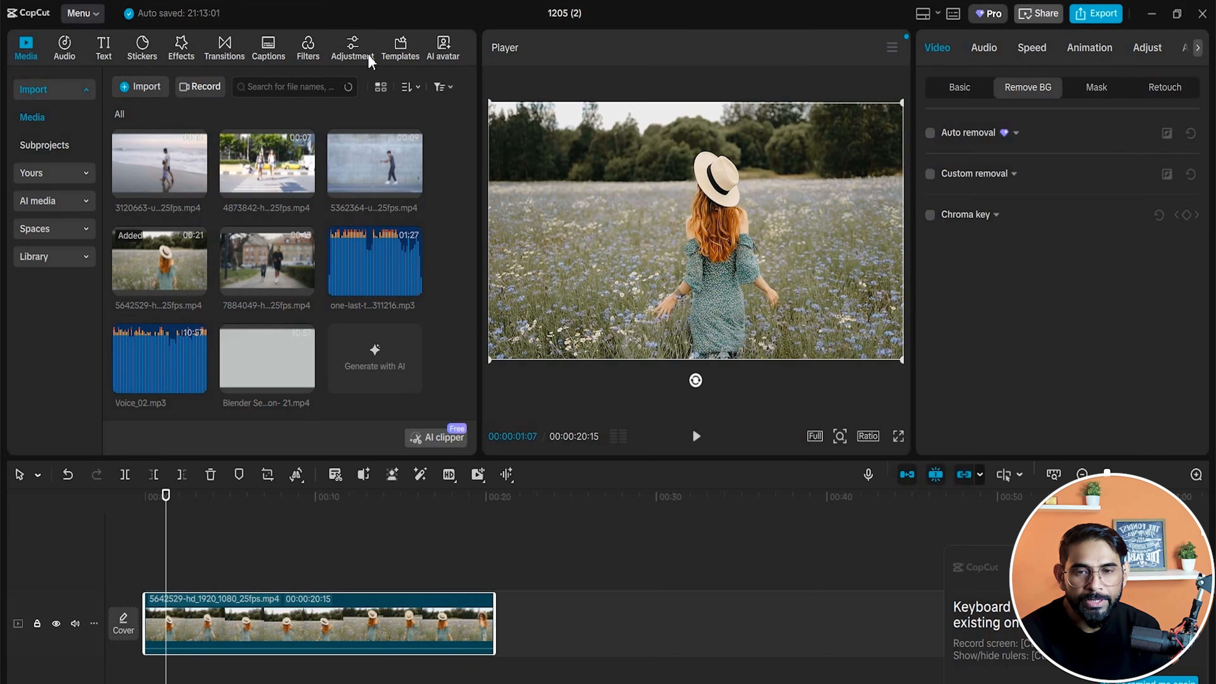
click(359, 49)
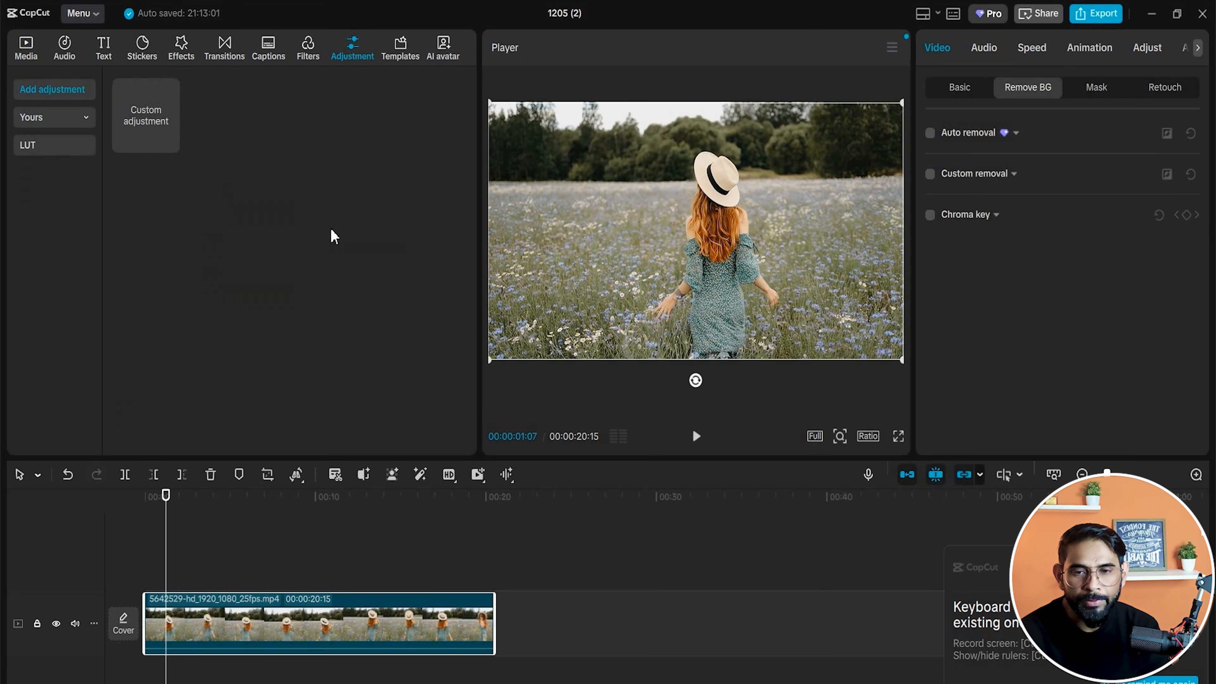
click(170, 142)
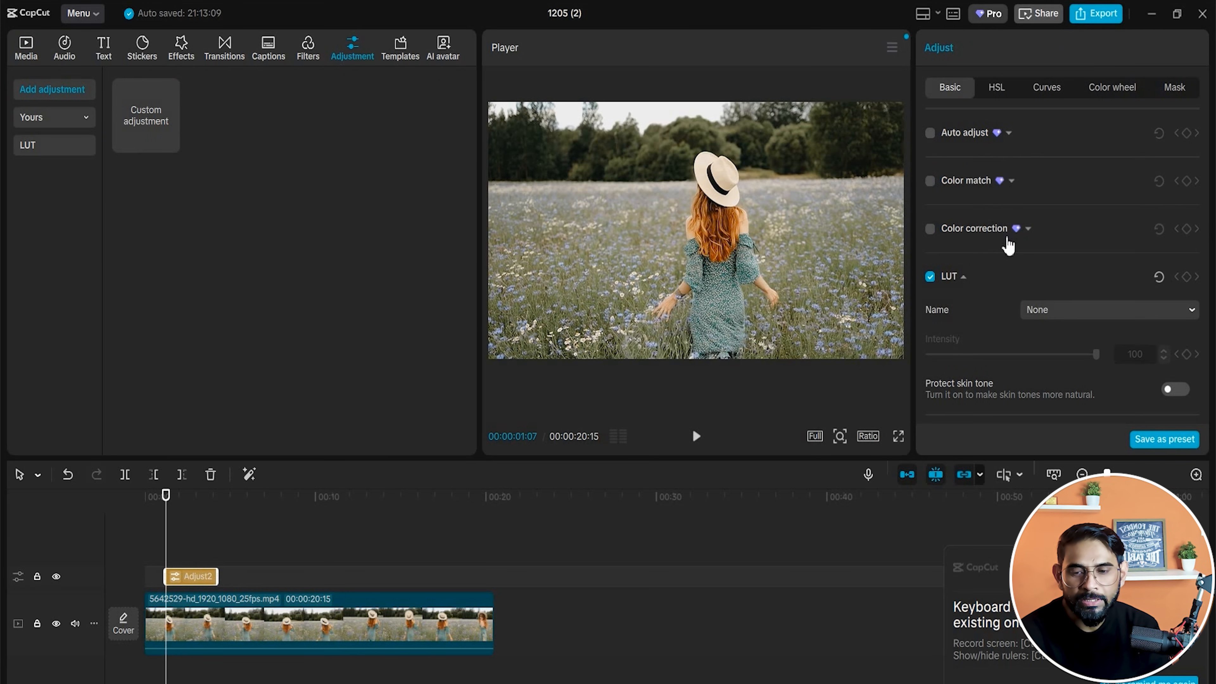
Enable Auto adjust on the adjustment layer, try intensity 100, then set it to 37 at 00:00:02:16.
click(930, 134)
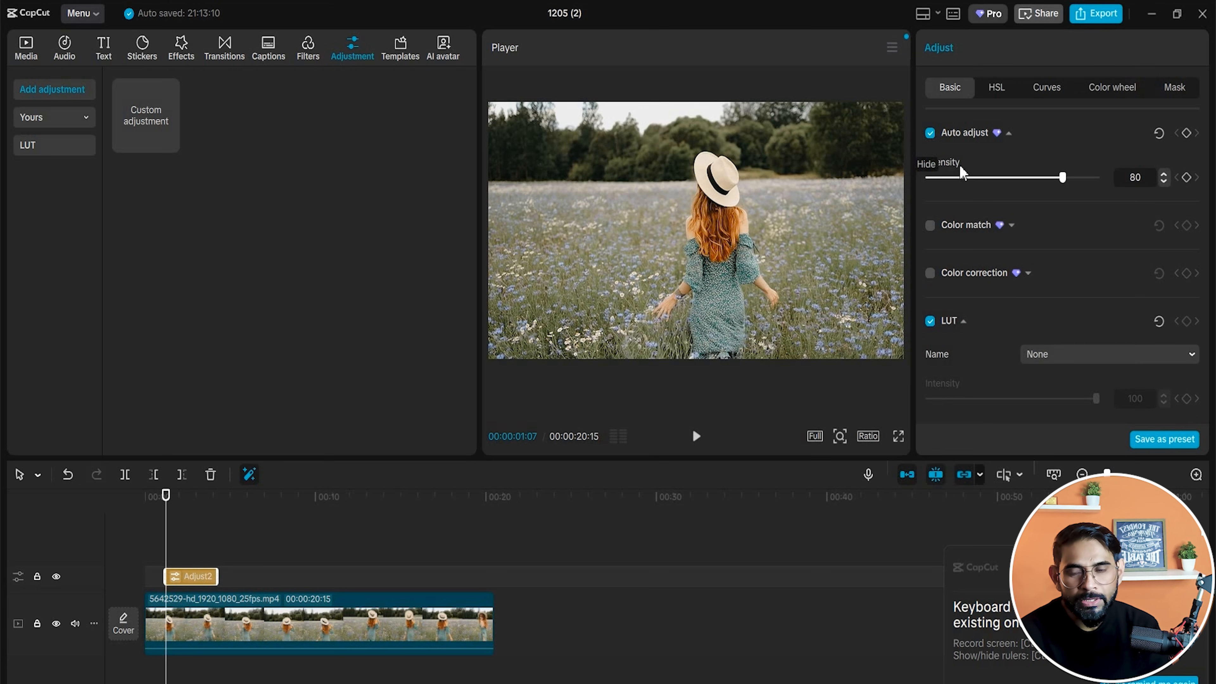
drag(1056, 182, 1095, 204)
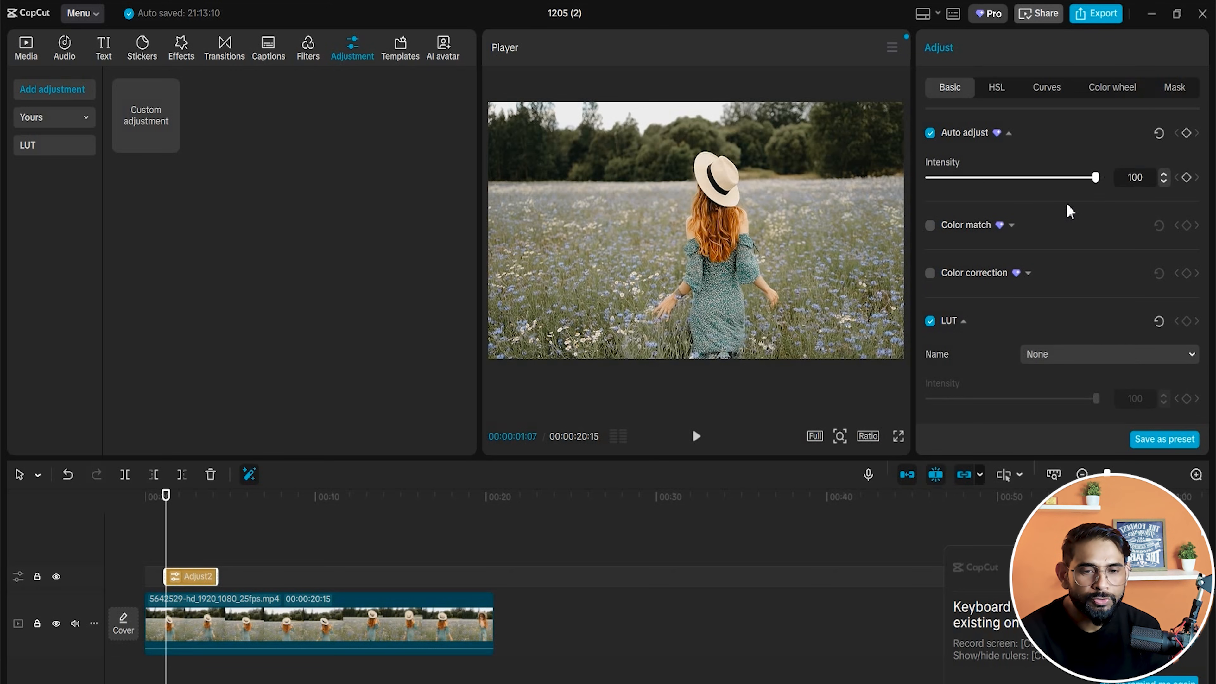
drag(166, 496, 188, 496)
drag(1072, 193, 972, 194)
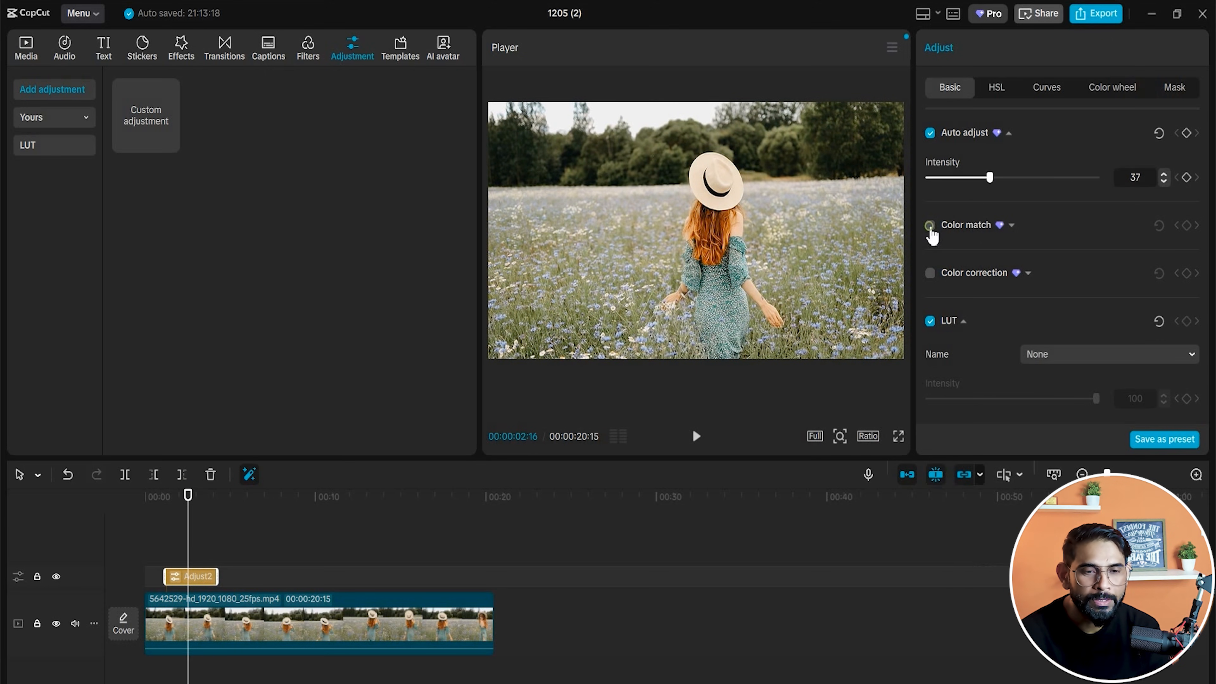
Enable Color match and import the local image "Generated Image November 13, 2025 - 5_48PM.png" from Downloads as the color reference.
click(930, 226)
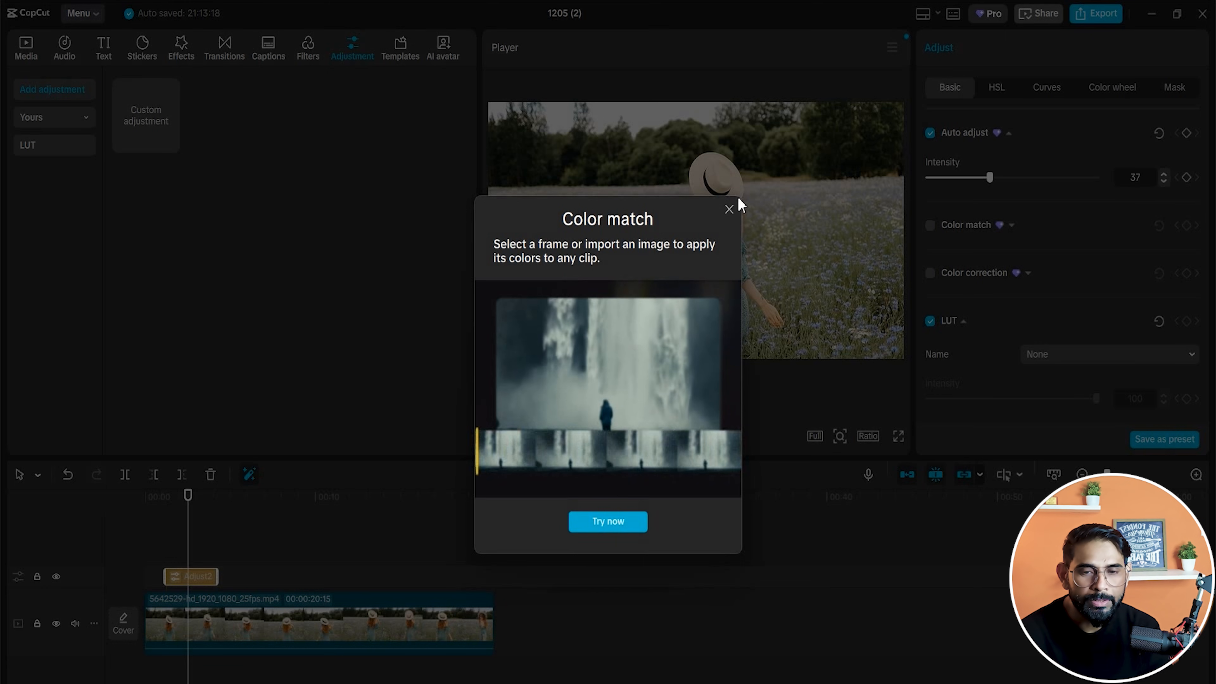
click(729, 210)
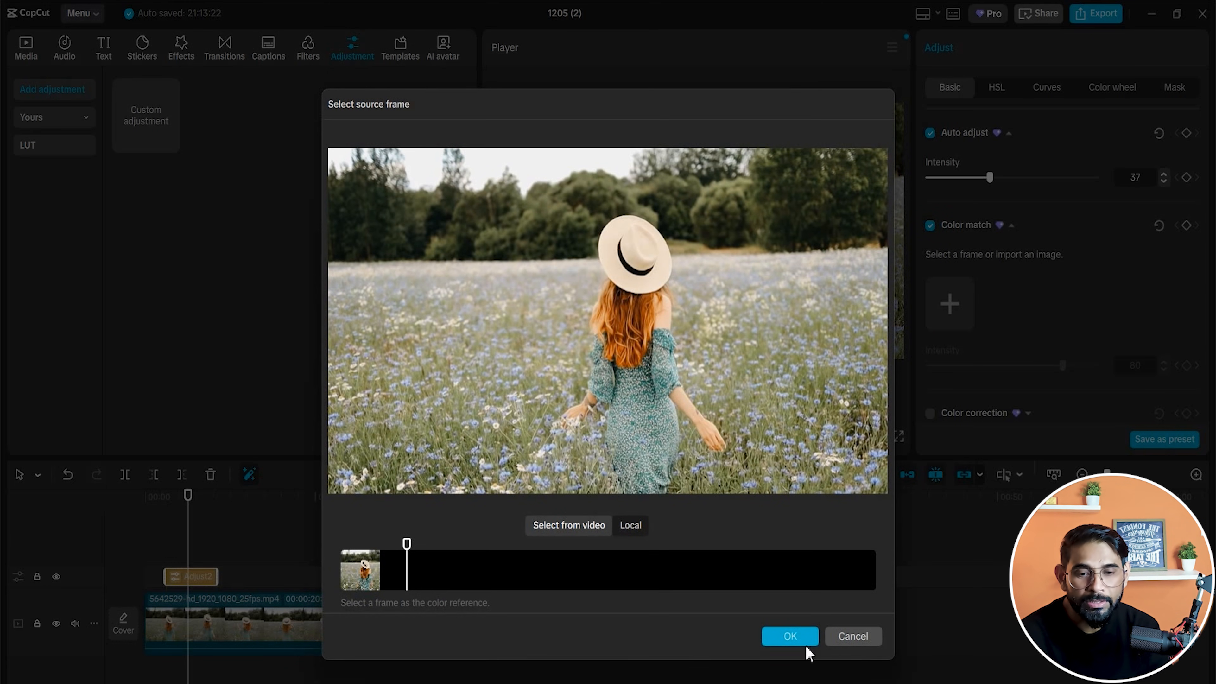
click(850, 640)
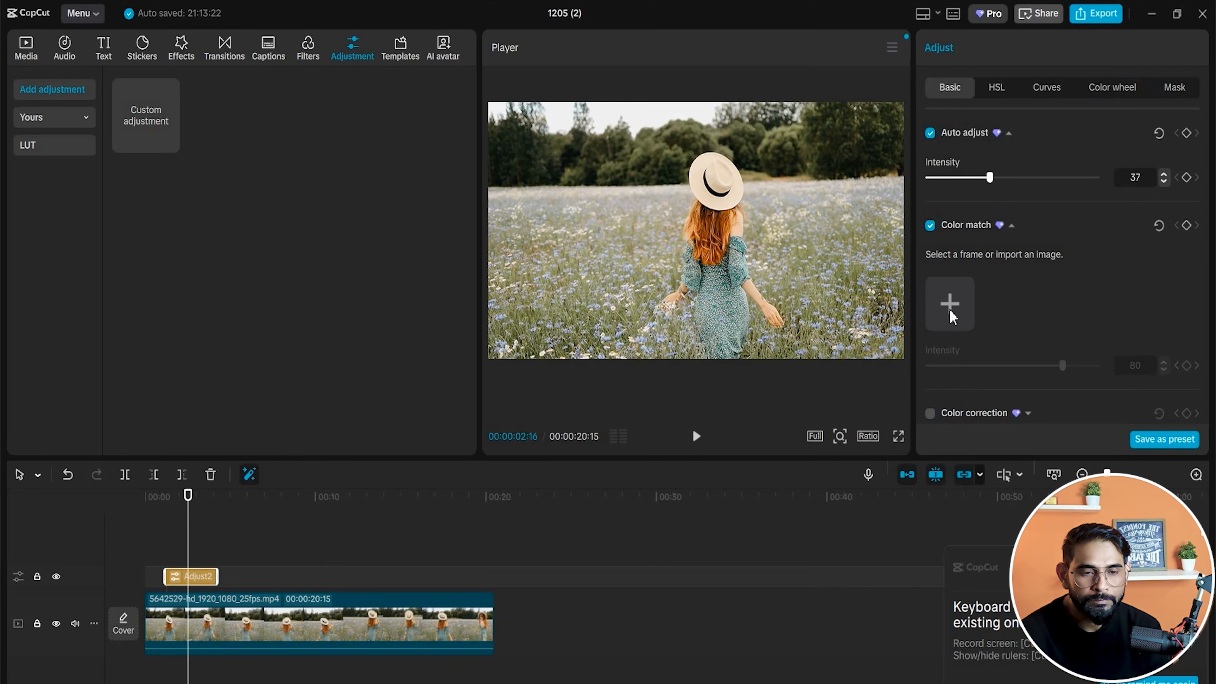
click(949, 303)
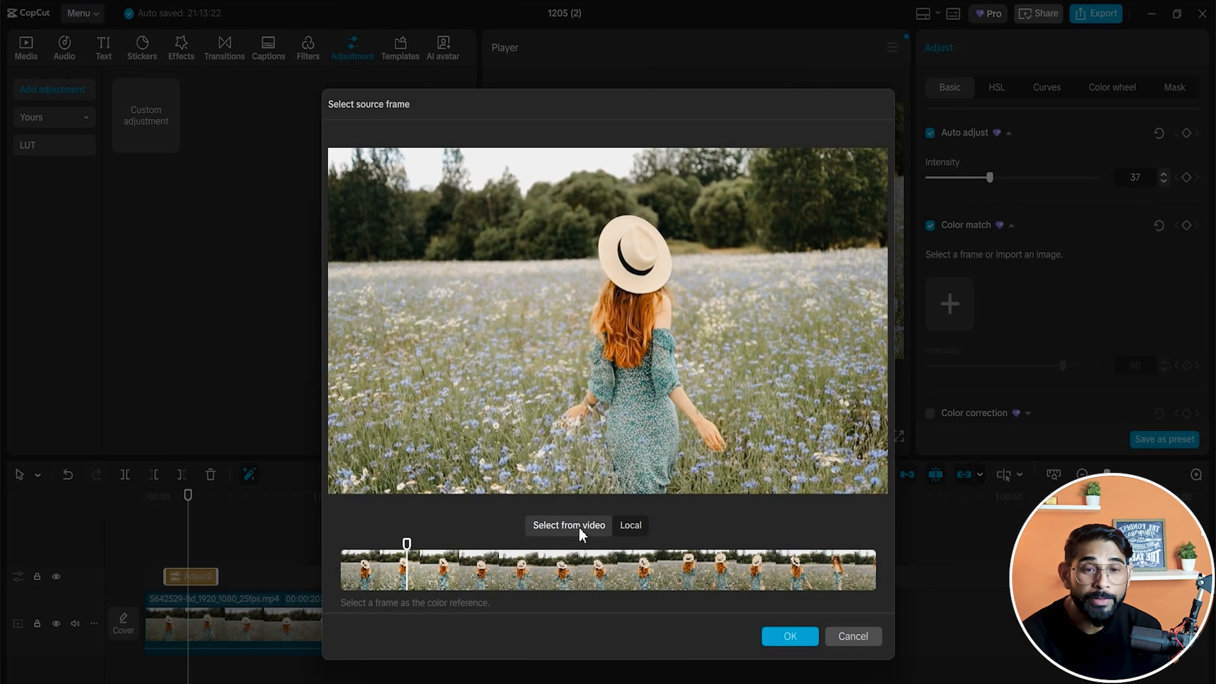
click(627, 527)
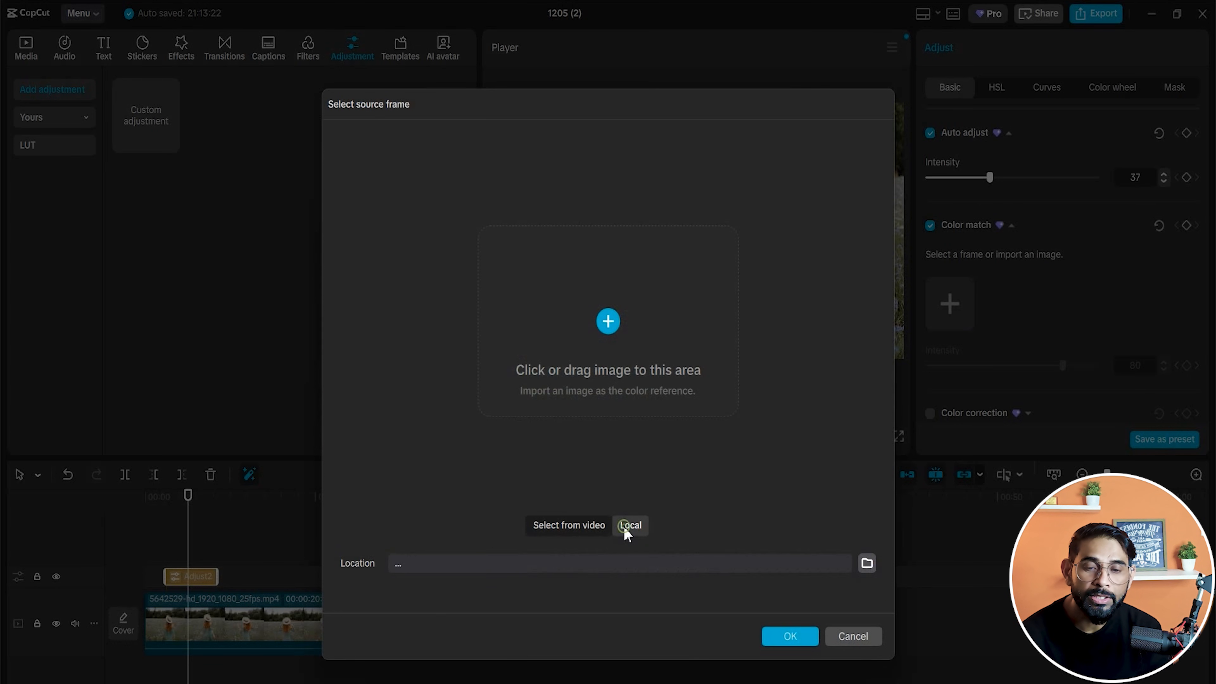
click(624, 324)
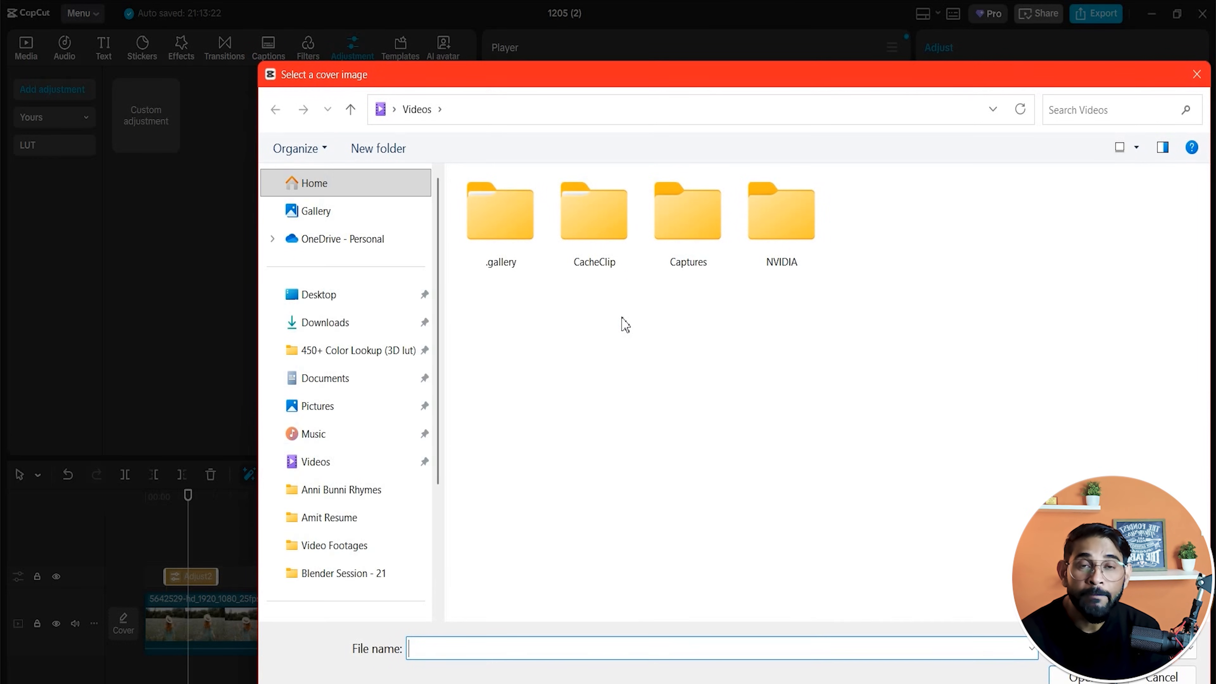
scroll(426, 462, down, 5)
scroll(301, 431, up, 5)
click(307, 321)
double_click(1054, 240)
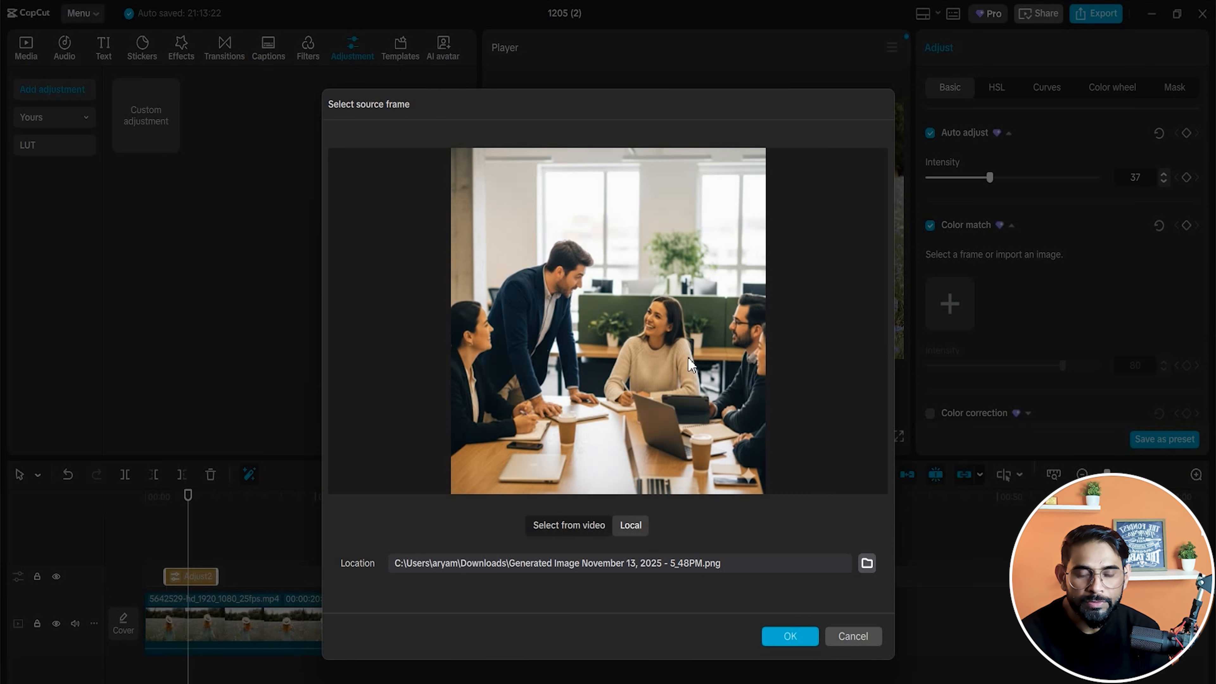
click(789, 635)
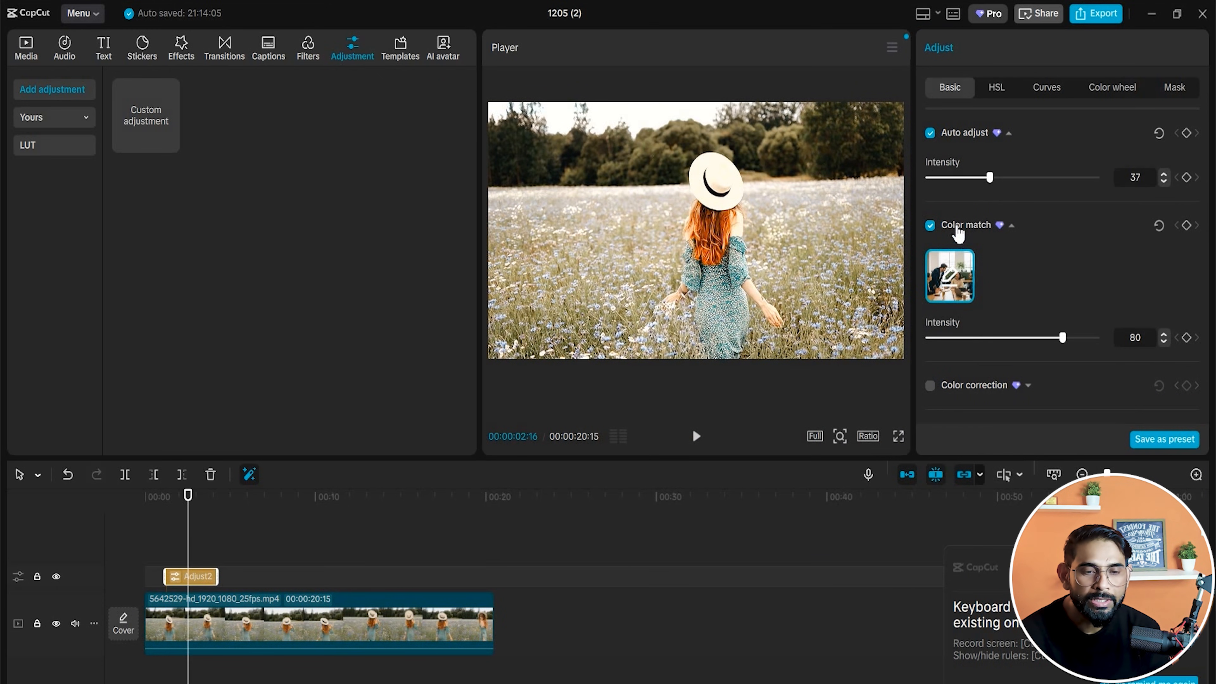
Set the Color match intensity to 100 and play the clip briefly to preview it.
mouse_move(1062, 337)
mouse_down()
mouse_move(965, 341)
mouse_move(1053, 344)
mouse_up()
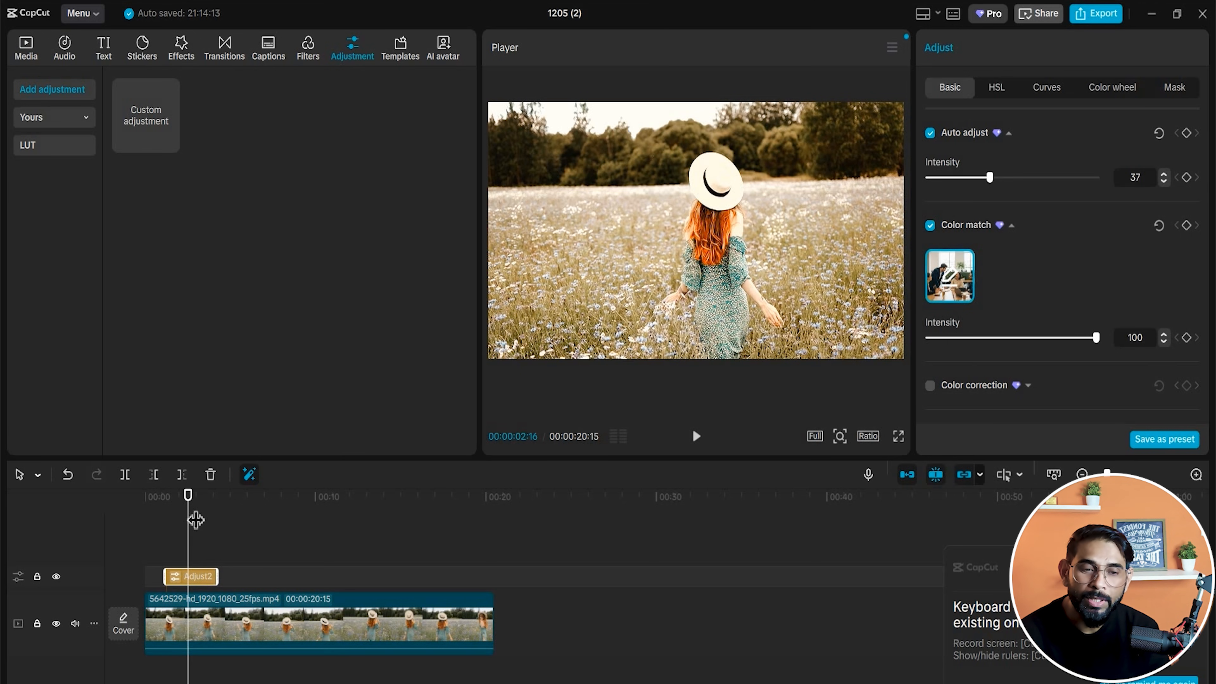
drag(192, 525, 179, 529)
key(space)
key(space)
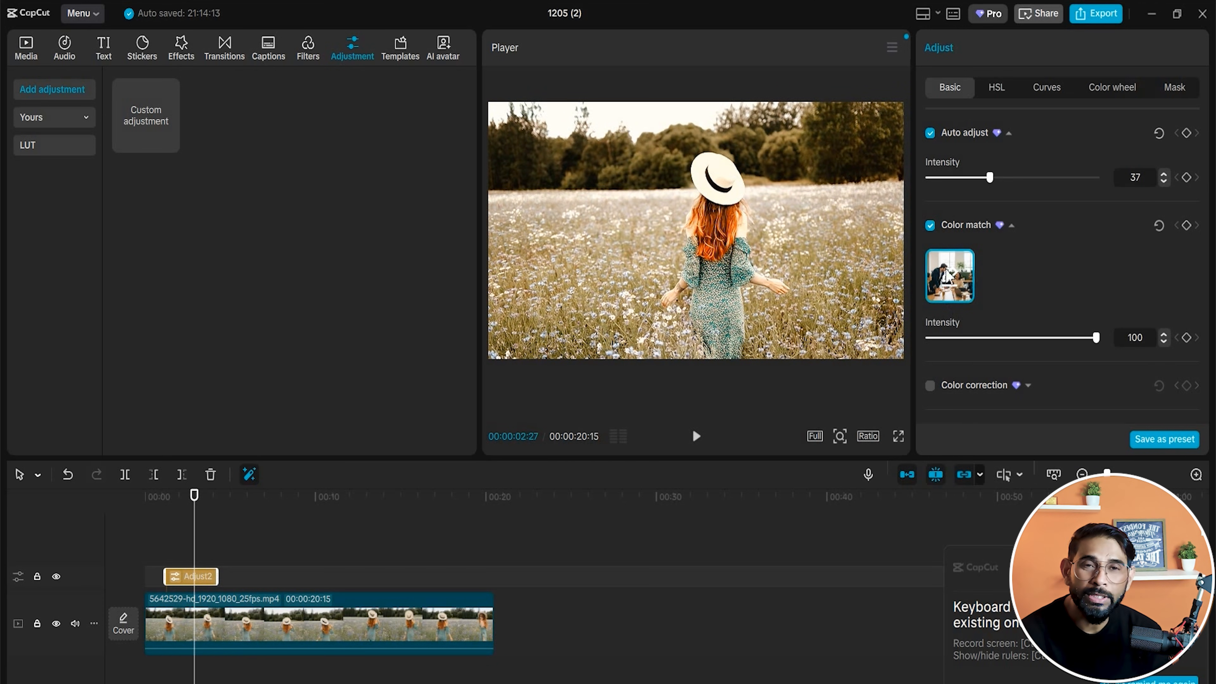
Turn off Color match and Auto adjust on the adjustment layer and look at the LUT settings.
click(930, 225)
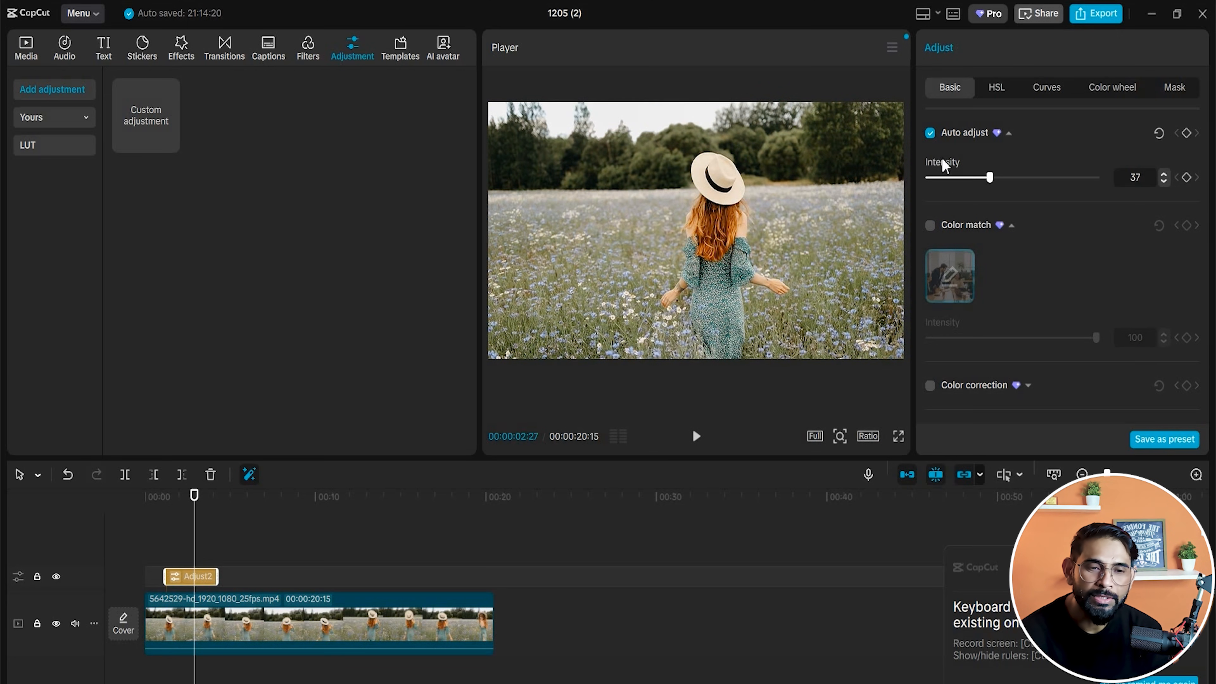
click(930, 134)
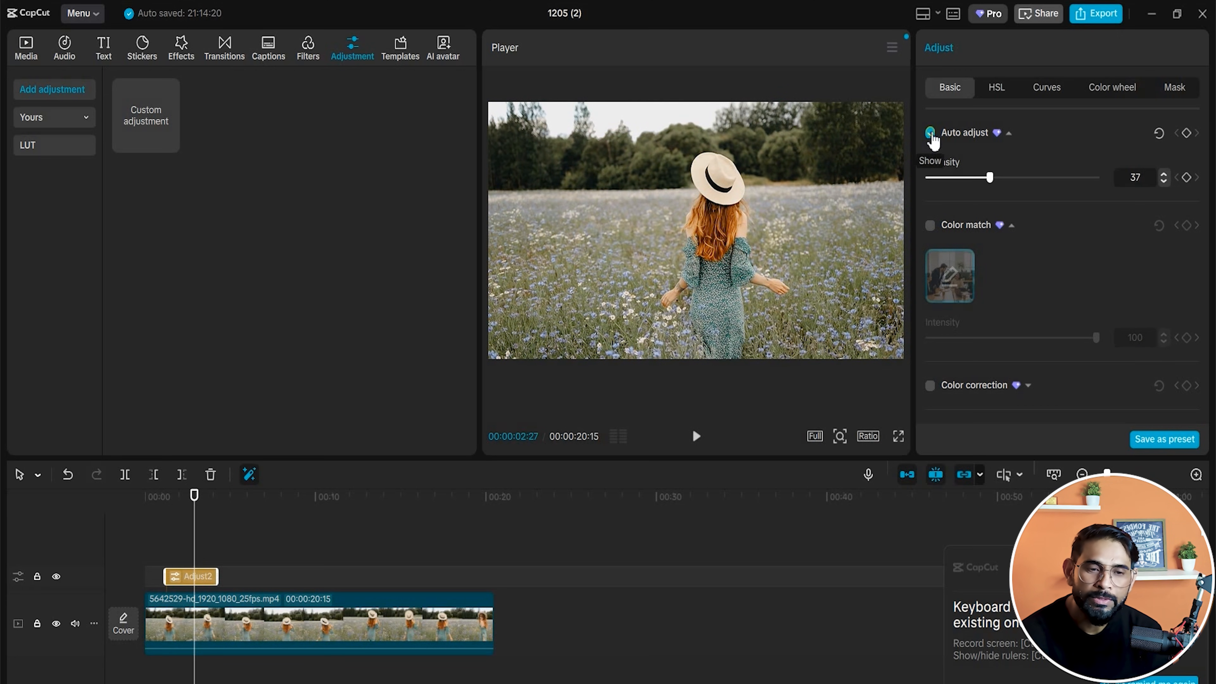
scroll(1018, 331, down, 5)
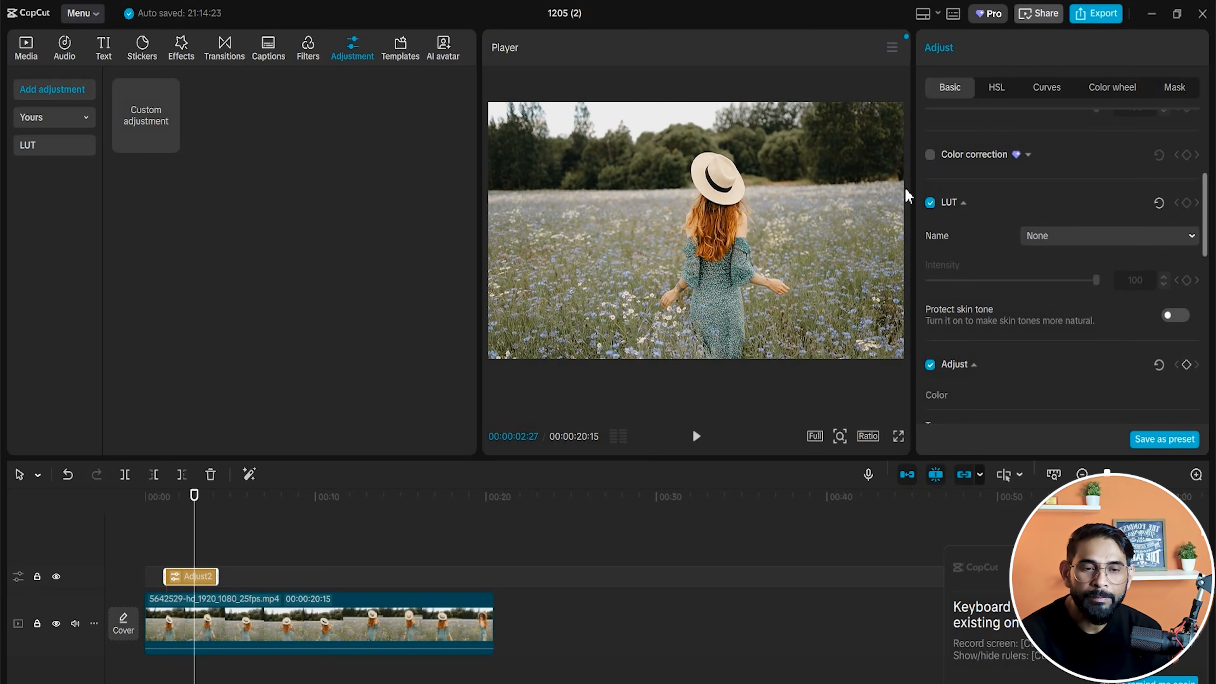
click(1042, 236)
click(977, 235)
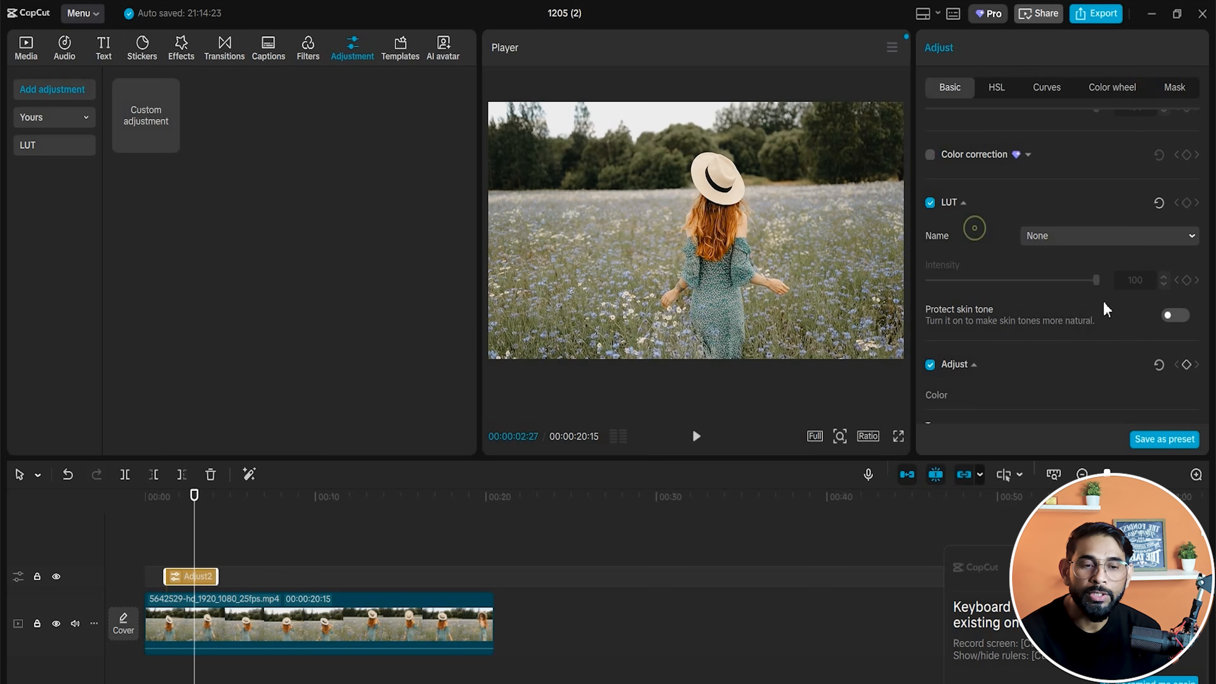
Set the layer's Temp to 23, Tint 11, Saturation 11, Exposure -4, Contrast 11, Highlight 16 and Shadow 16.
scroll(1034, 334, down, 3)
drag(1011, 363, 1030, 401)
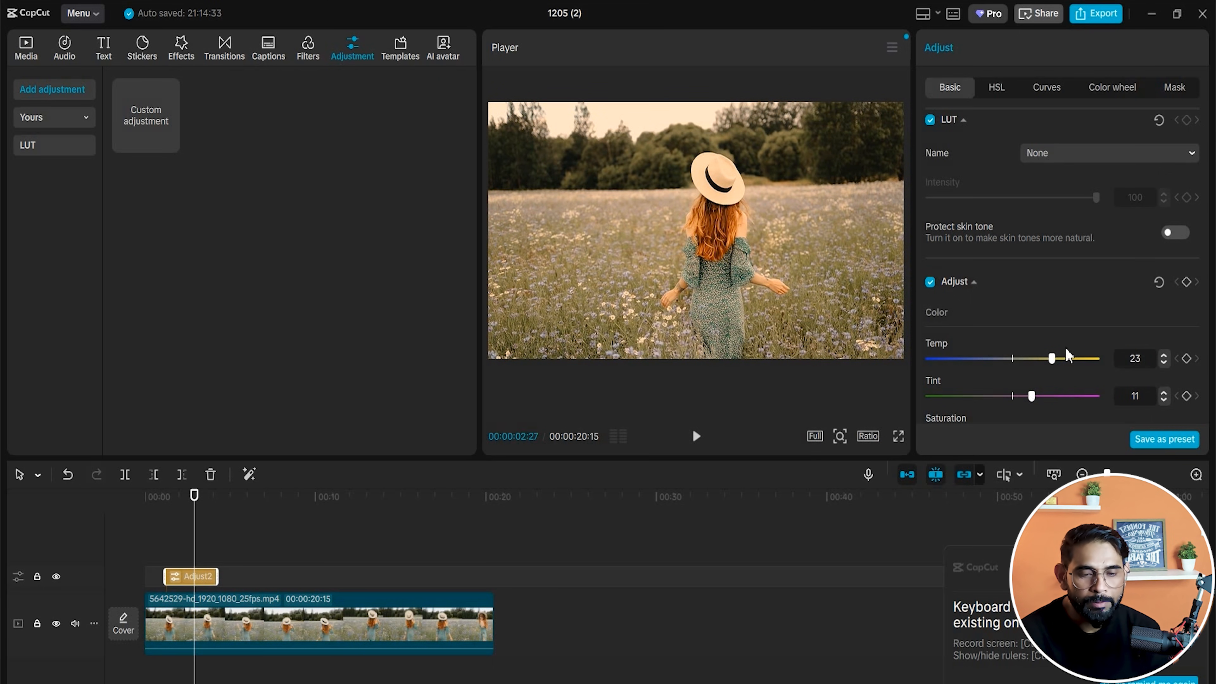
scroll(1064, 347, down, 3)
drag(1011, 206, 1038, 393)
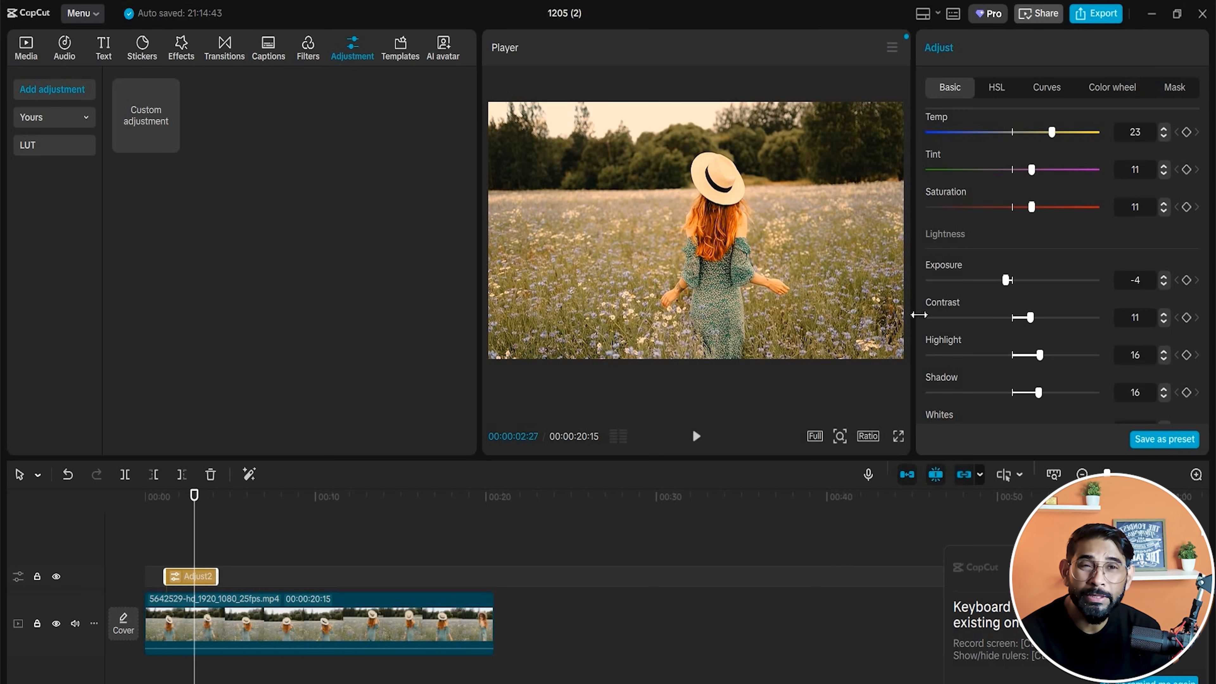
scroll(993, 294, up, 10)
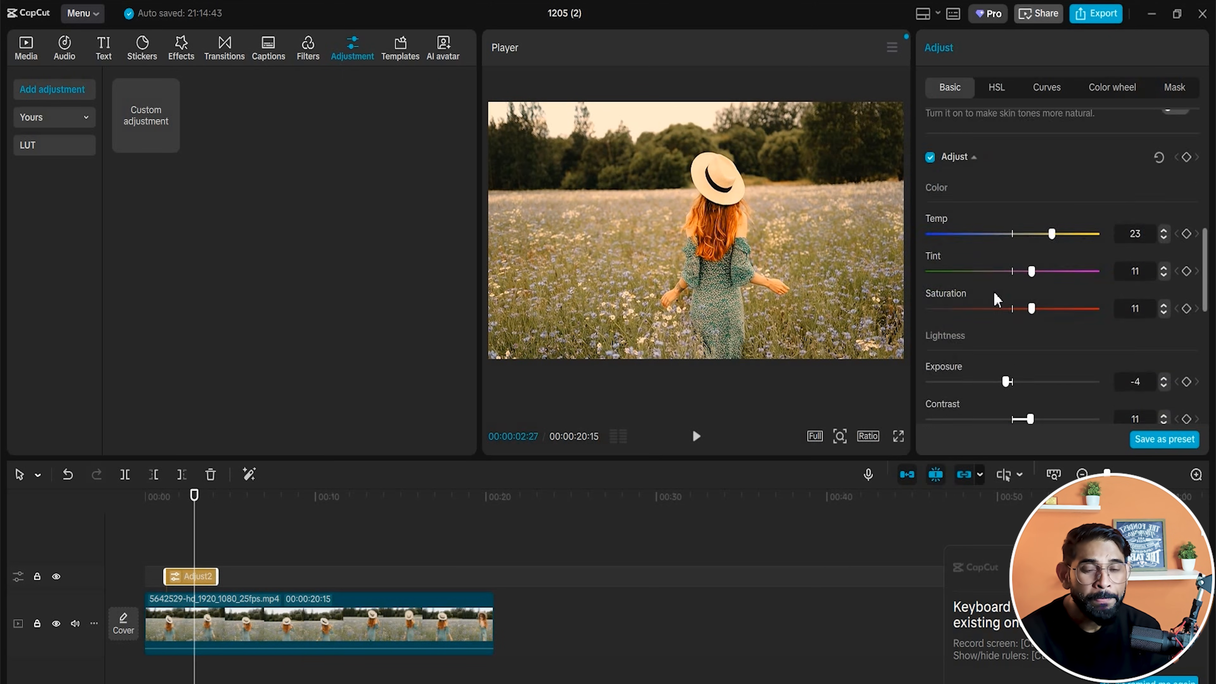
In the layer's HSL adjustments, set green saturation to 66 and orange saturation to -60.
click(997, 87)
drag(1014, 210, 972, 217)
click(1069, 169)
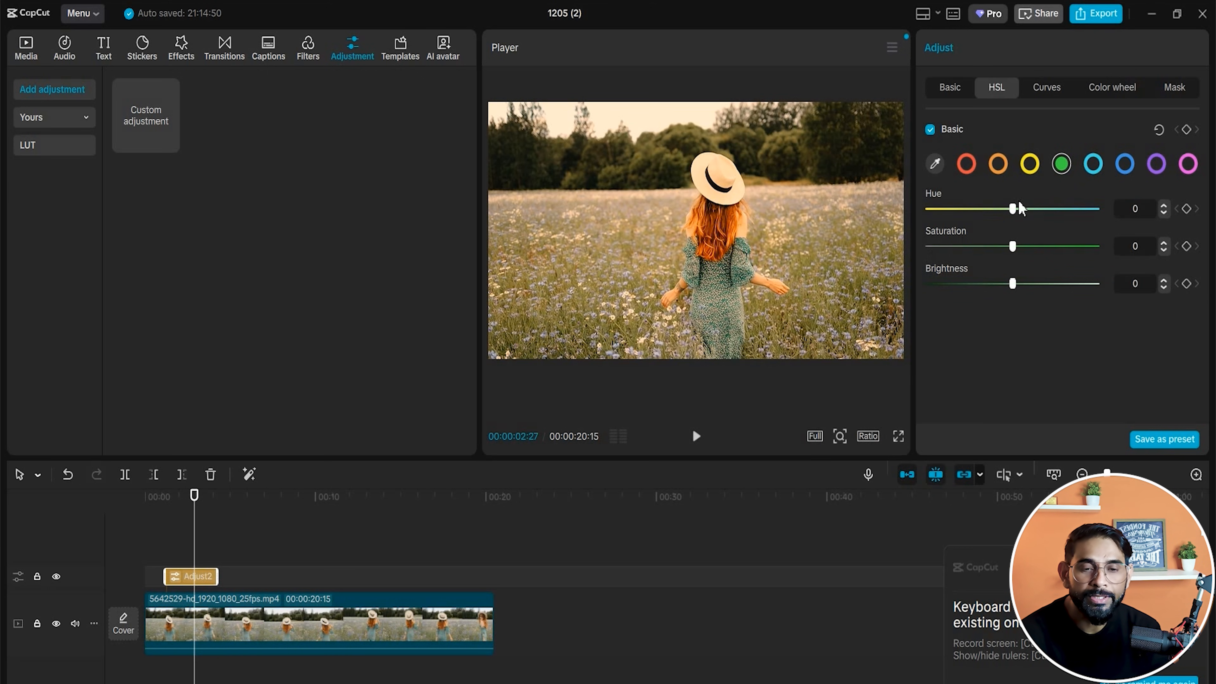
drag(1075, 245, 1070, 280)
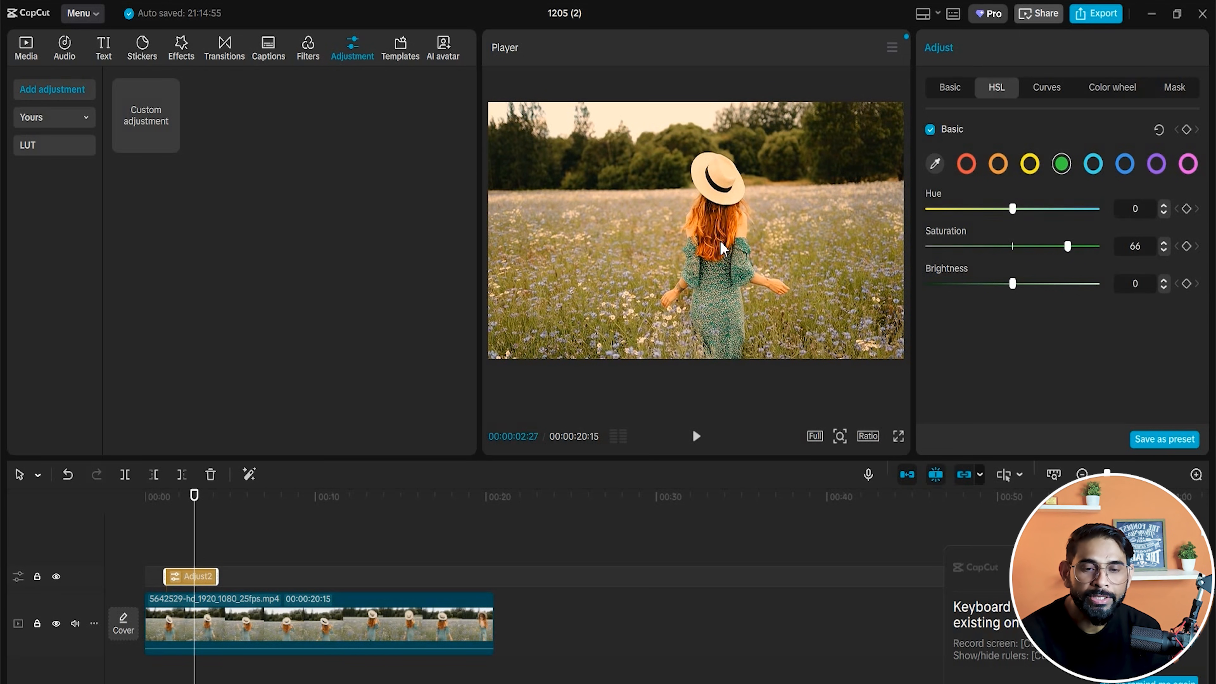
click(999, 164)
drag(1014, 245, 956, 281)
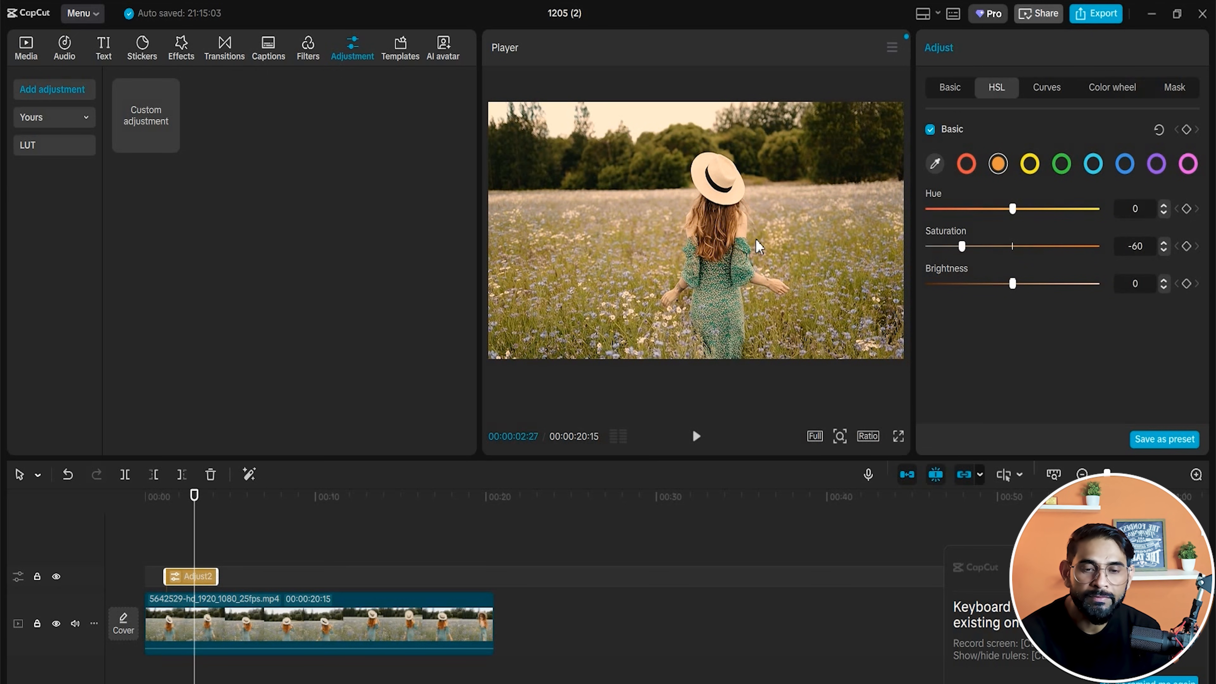
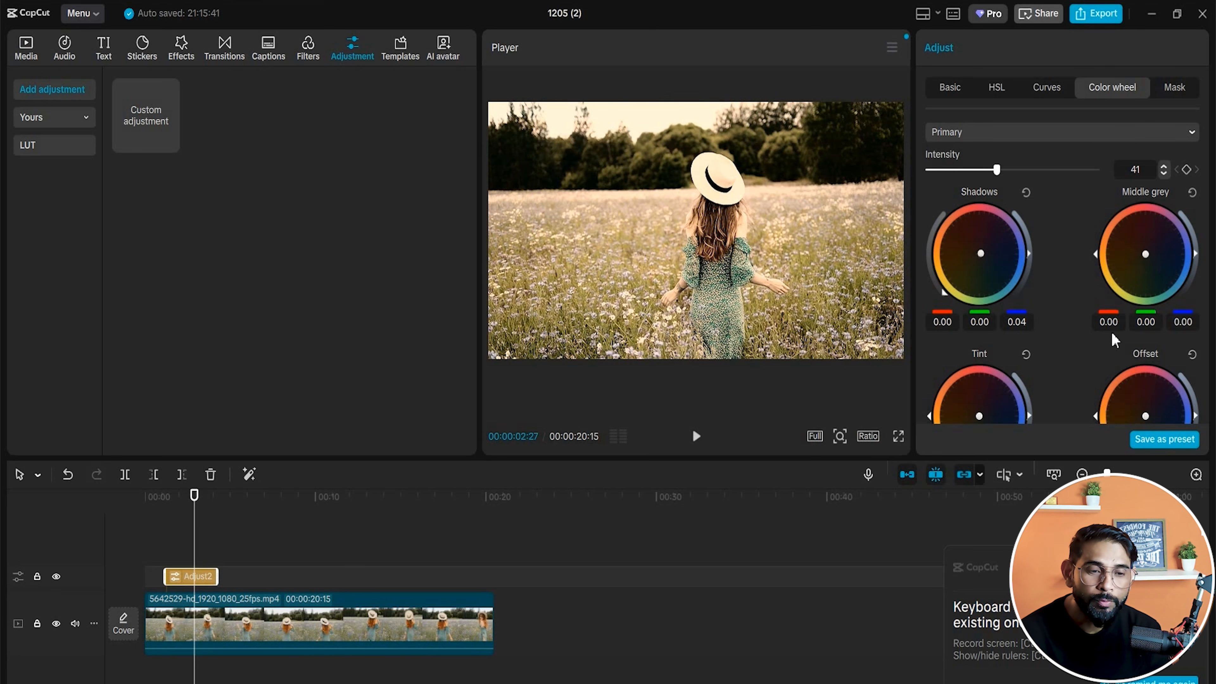
Add a rectangle mask to the adjustment layer, move it over the woman at X 43, Y -93 and stretch it past the frame's lower edge.
scroll(1160, 292, down, 2)
scroll(1160, 292, up, 3)
click(1175, 87)
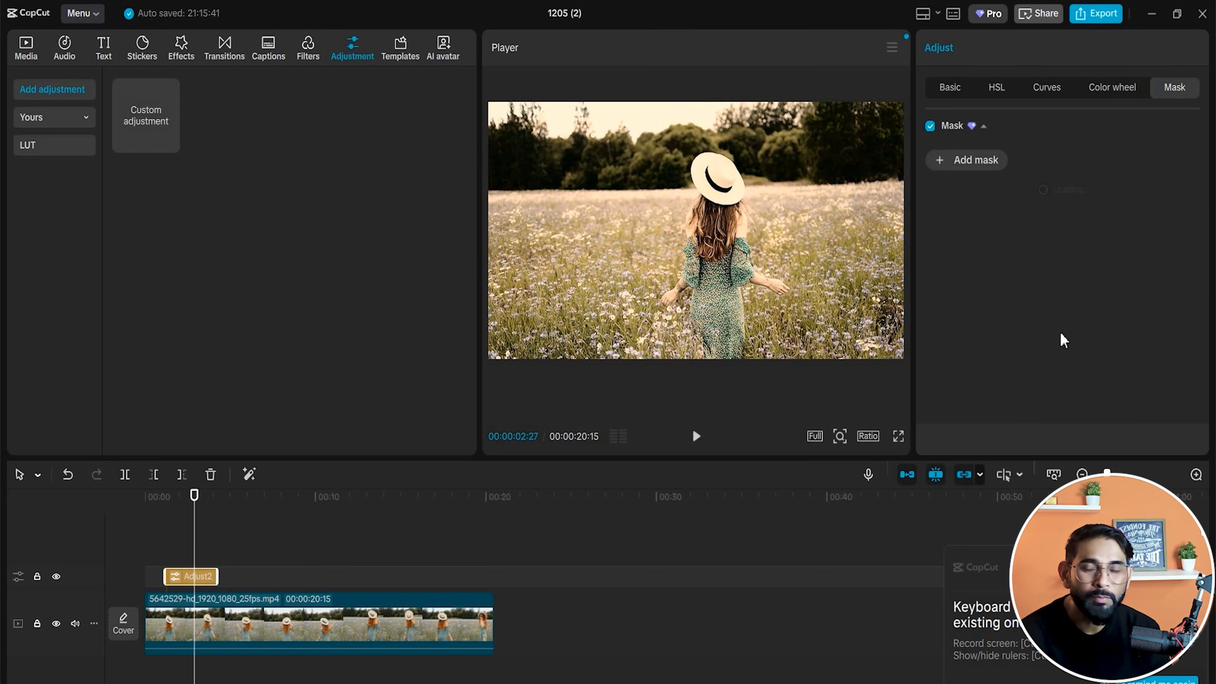
click(960, 163)
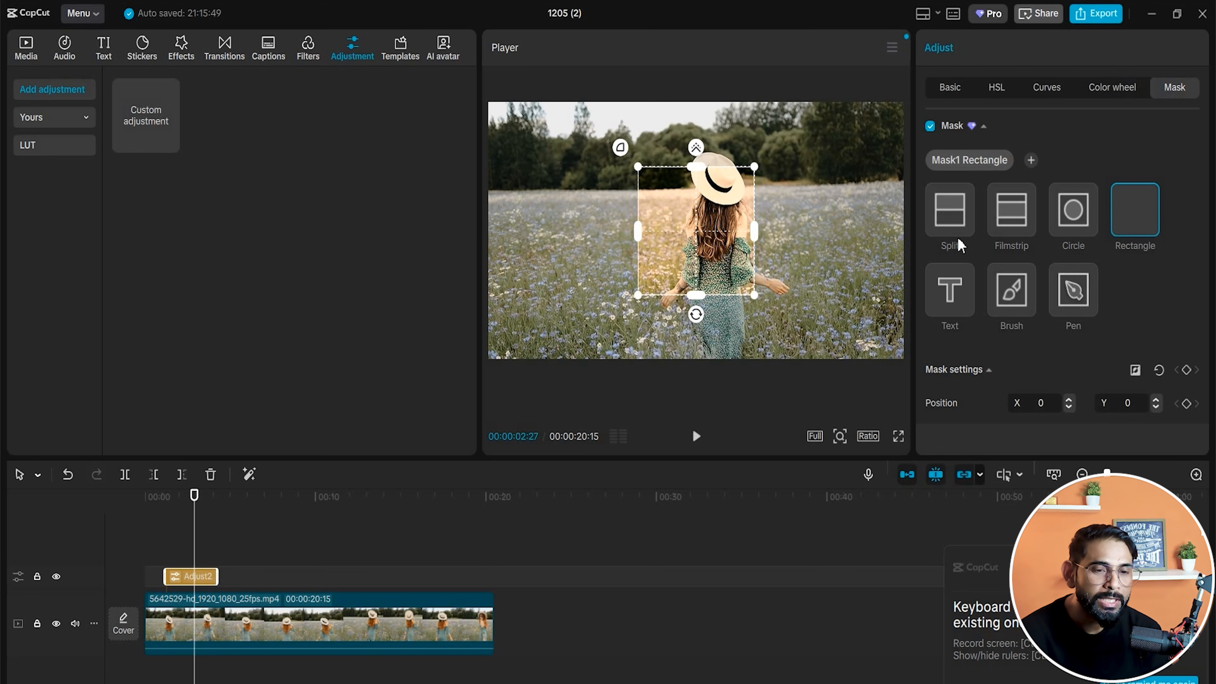
drag(692, 197, 699, 177)
drag(707, 282, 705, 384)
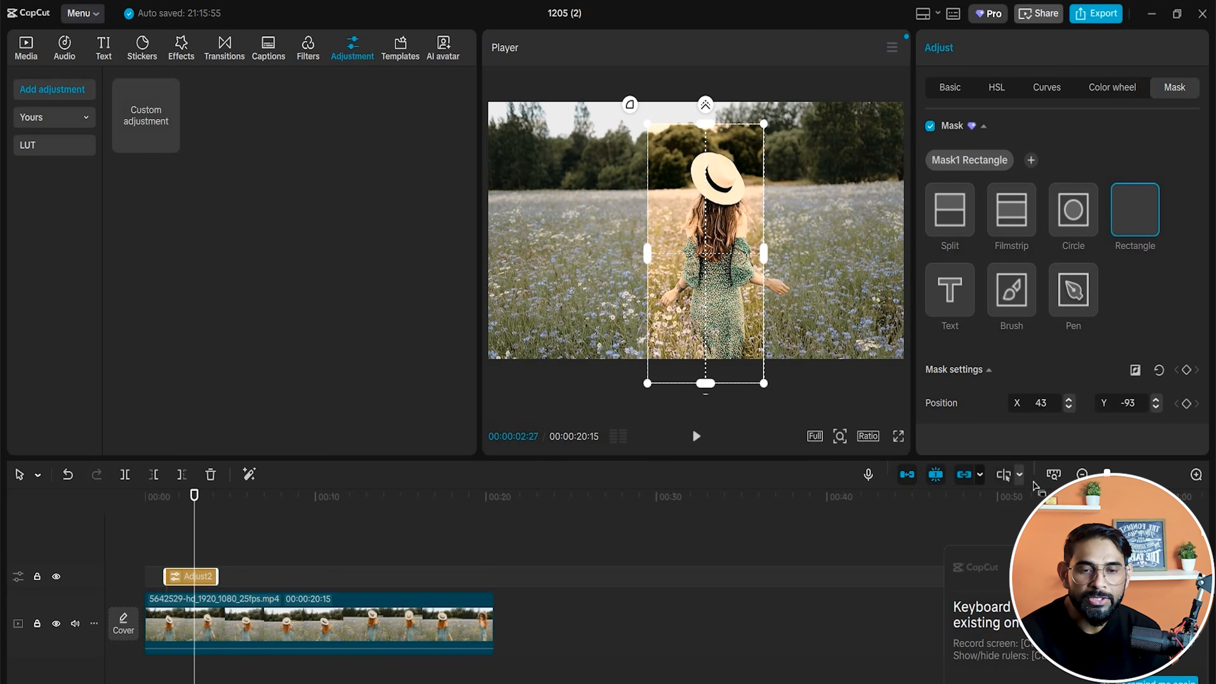
Nudge the rectangle mask over the woman and try the Circle, Filmstrip, Text and Brush masks on the adjustment layer.
drag(719, 249, 725, 248)
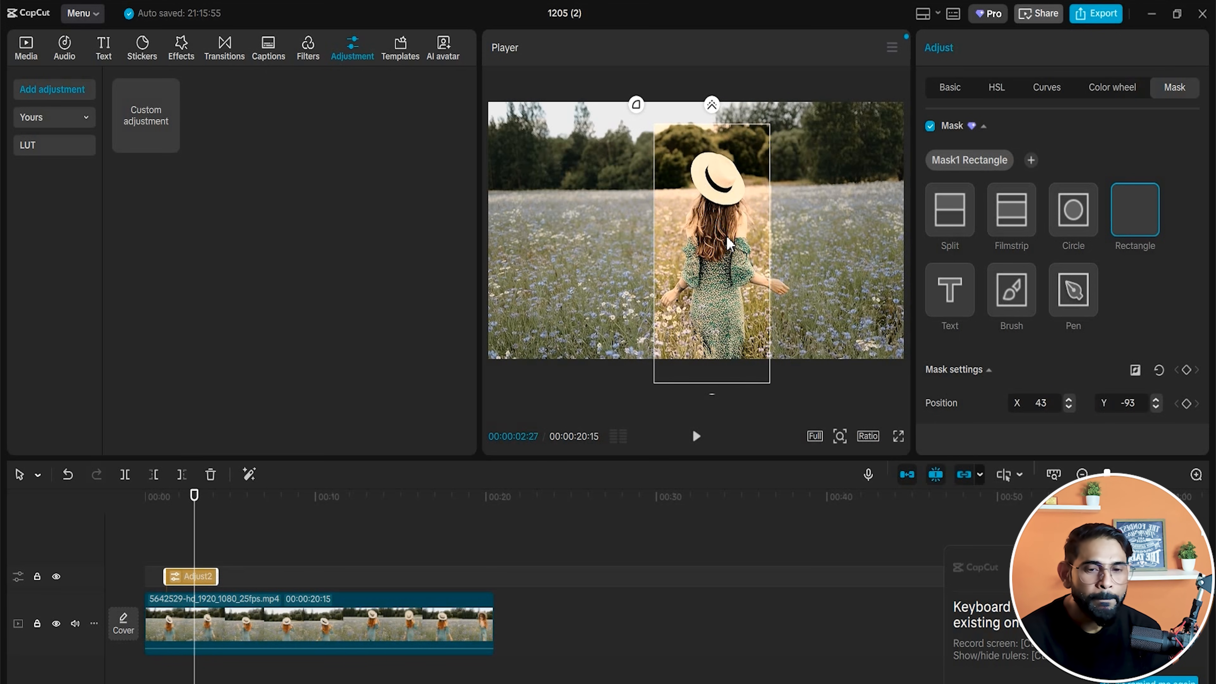
click(1077, 212)
click(1007, 219)
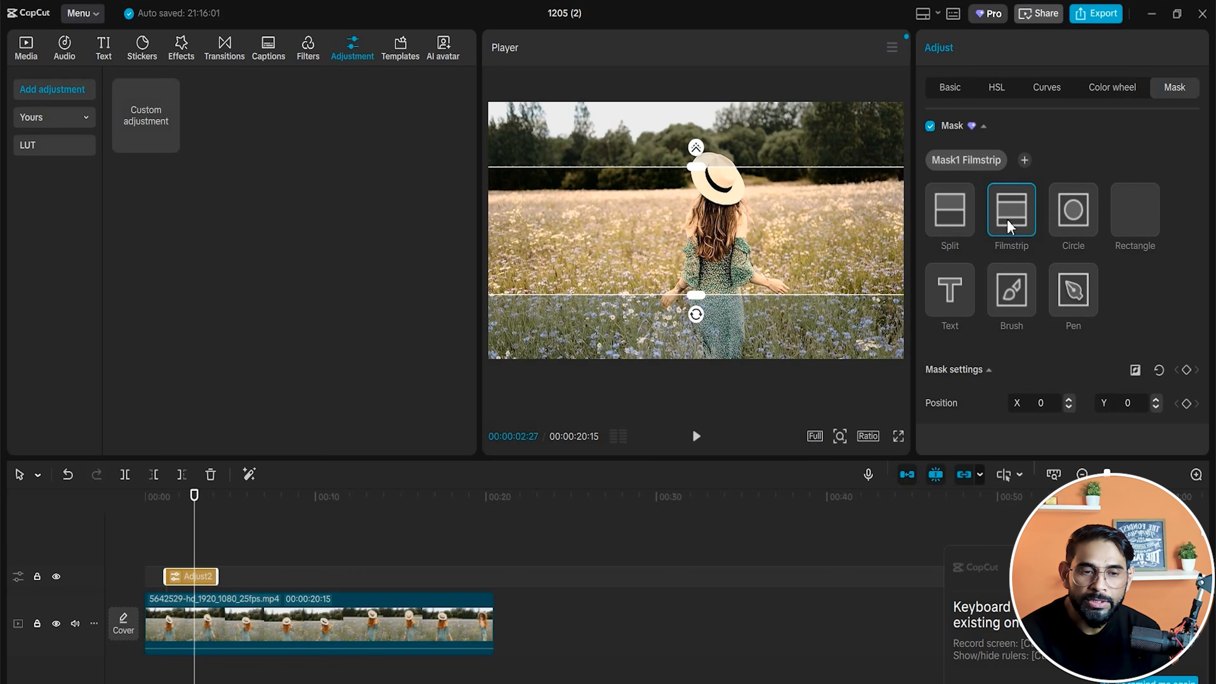
click(949, 312)
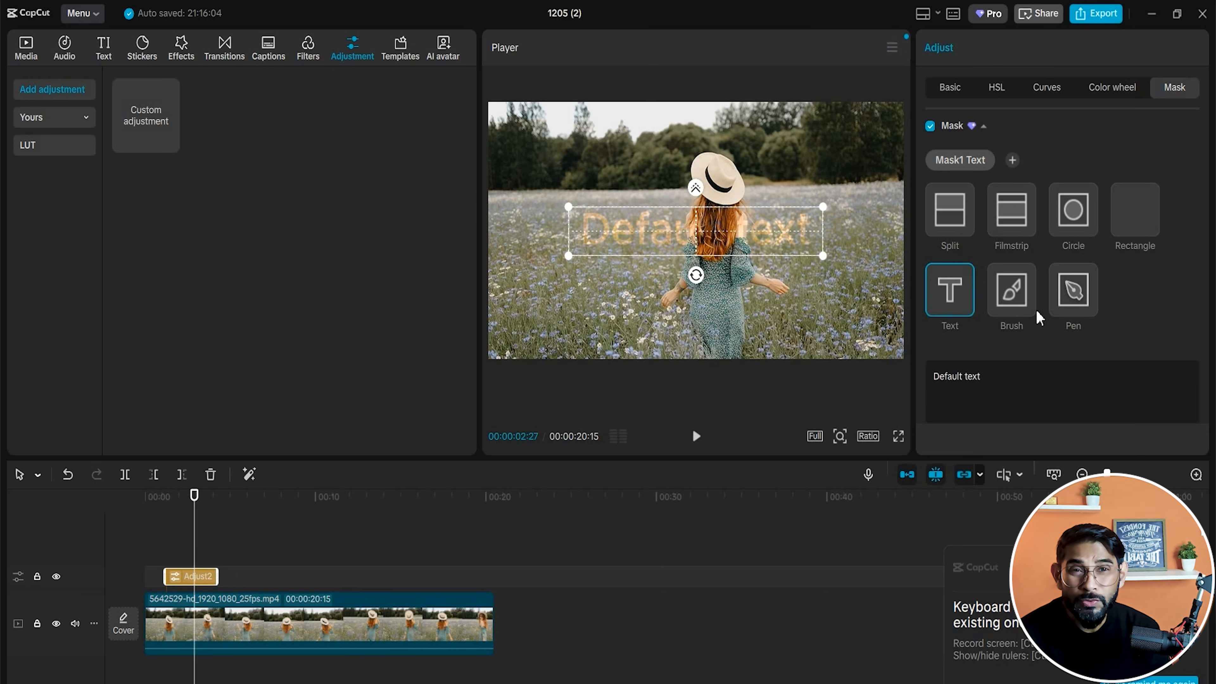
click(1027, 302)
Draw a closed, curved Pen mask around the woman on the adjustment layer.
click(1081, 301)
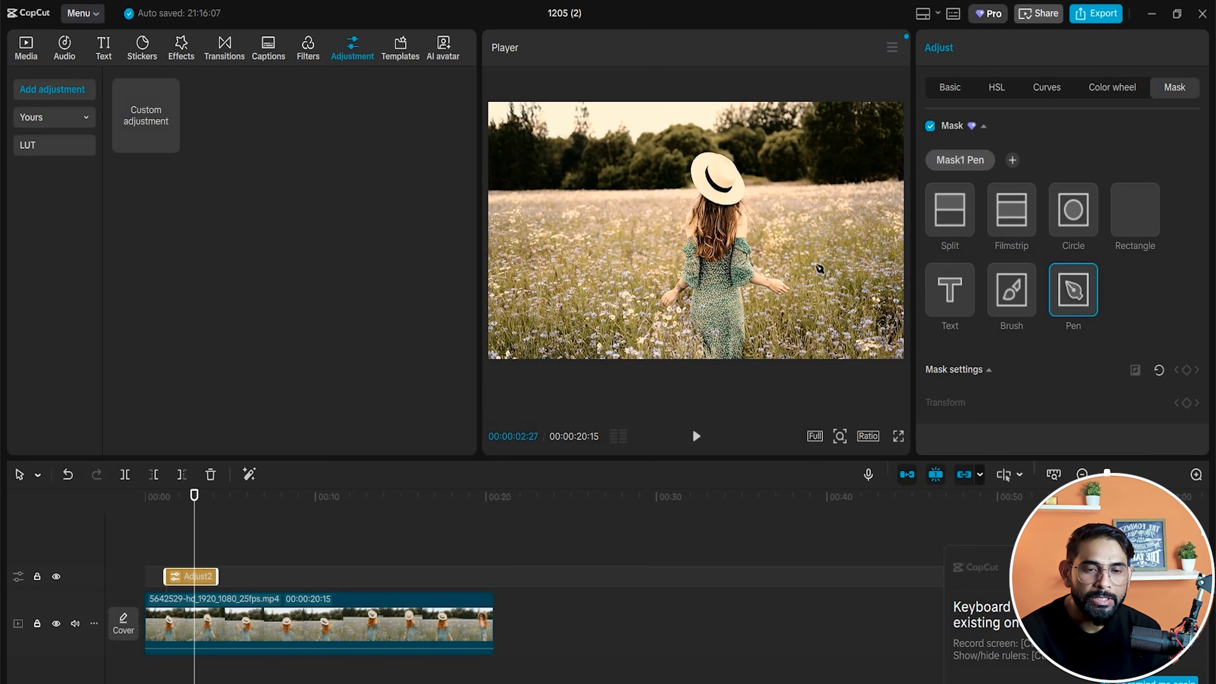
click(682, 179)
drag(675, 231, 669, 249)
drag(666, 297, 677, 317)
drag(717, 353, 737, 355)
drag(805, 331, 817, 319)
drag(835, 251, 830, 237)
drag(798, 188, 788, 177)
drag(740, 147, 723, 147)
click(682, 180)
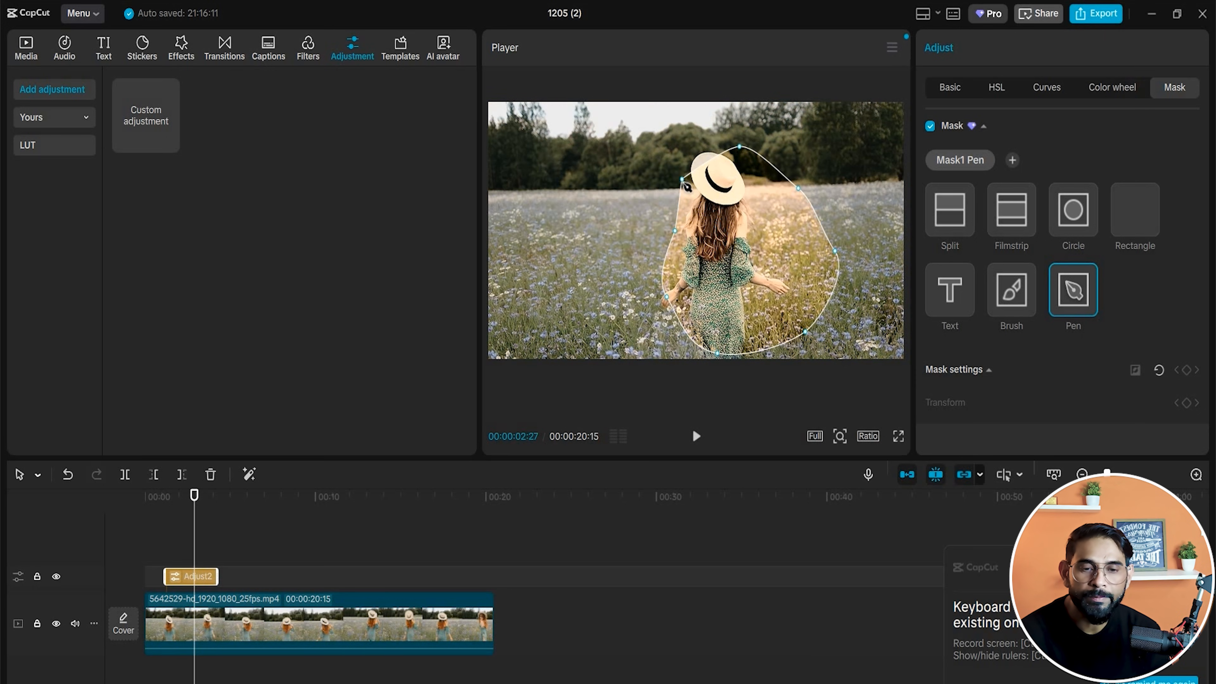
Try the Split, Filmstrip and Circle masks in place of the Pen mask.
click(943, 233)
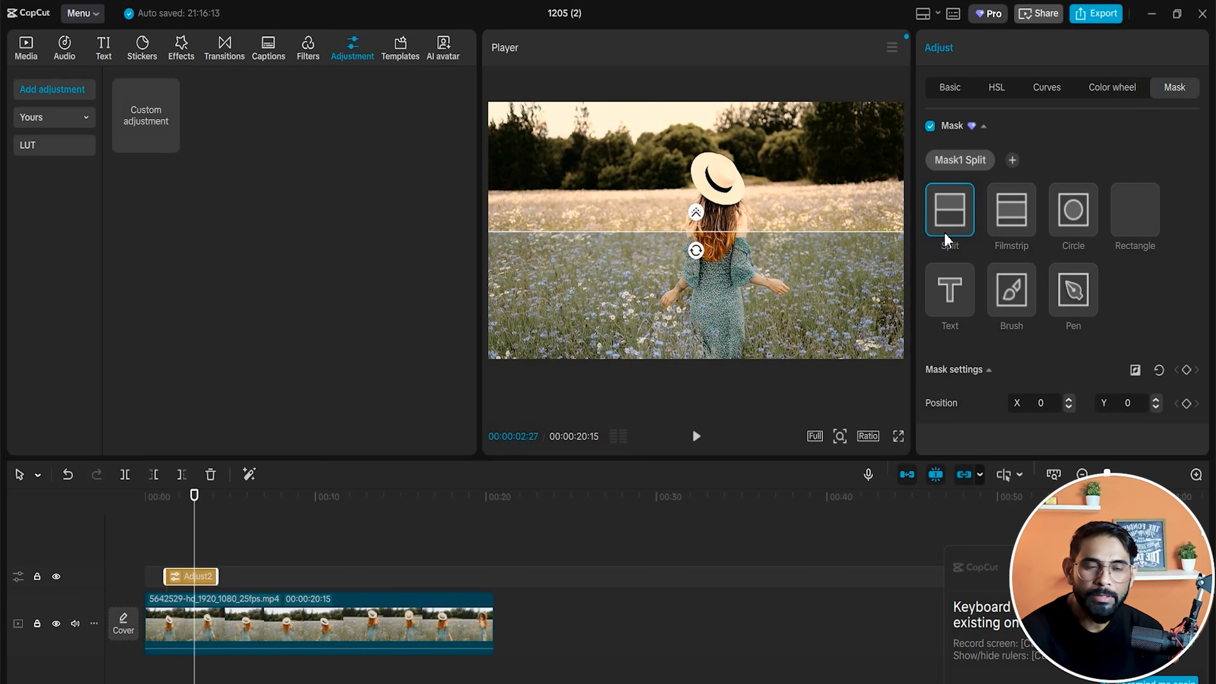
click(1011, 211)
click(1072, 211)
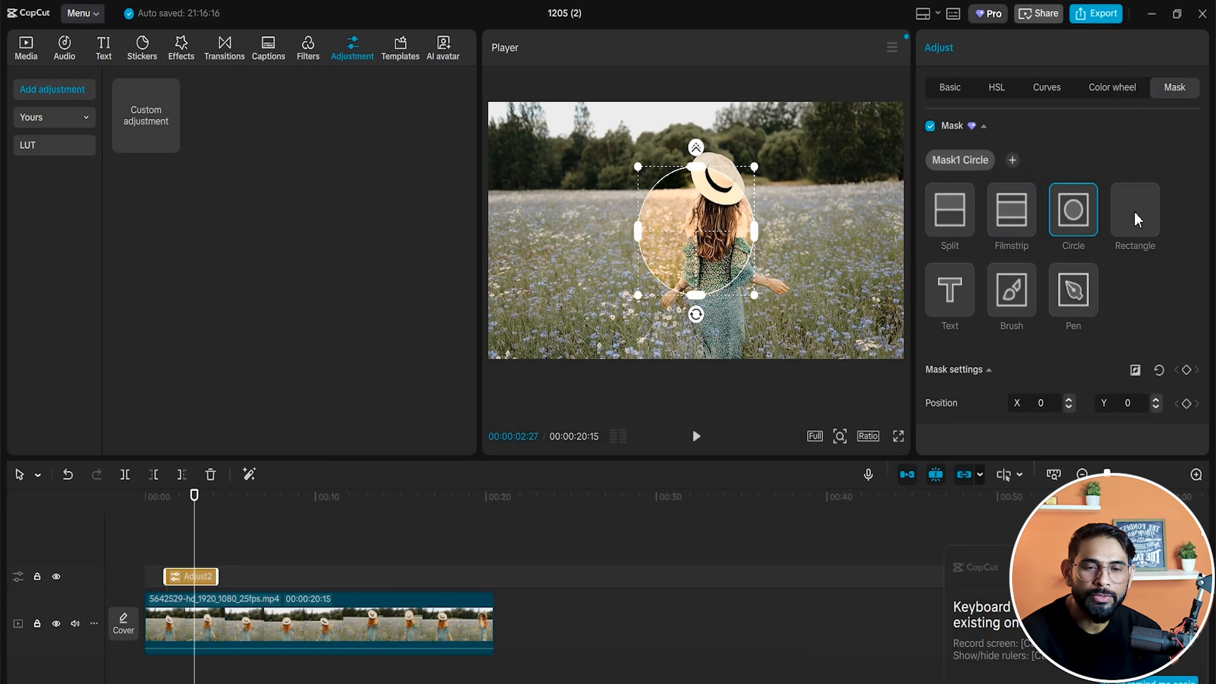
Apply a Rectangle mask at X 73, Y 0 with a height of 1080 over the woman and play the clip.
click(1135, 211)
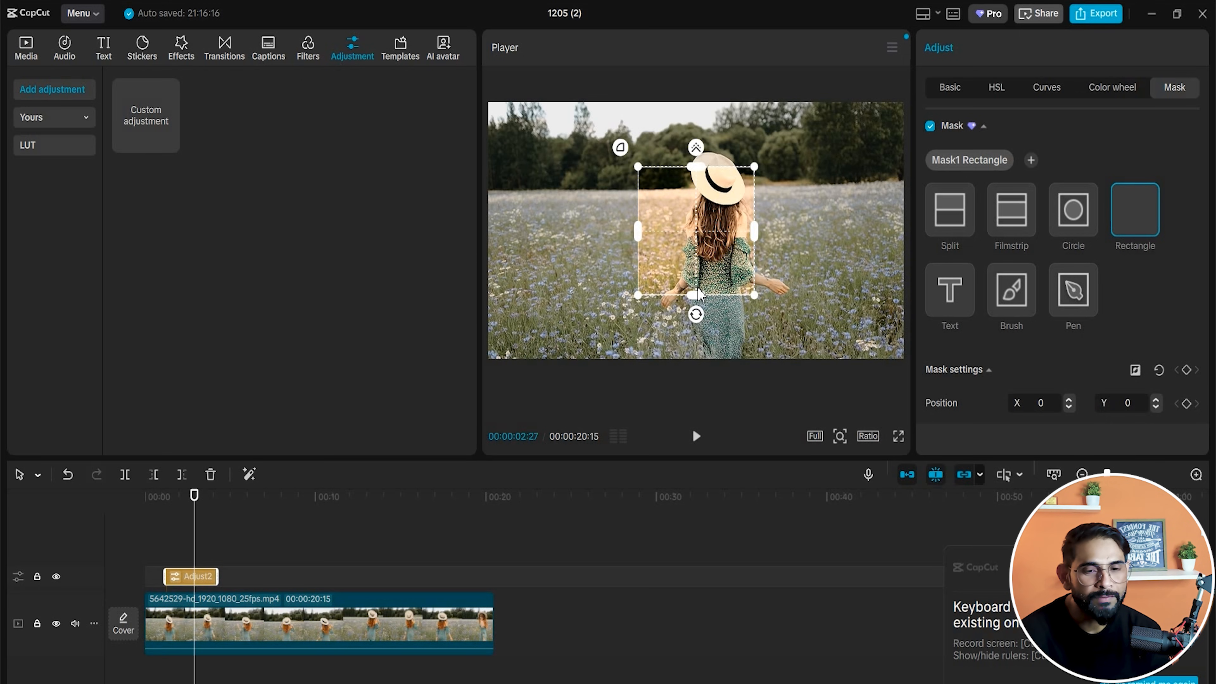
drag(699, 294, 740, 282)
key(space)
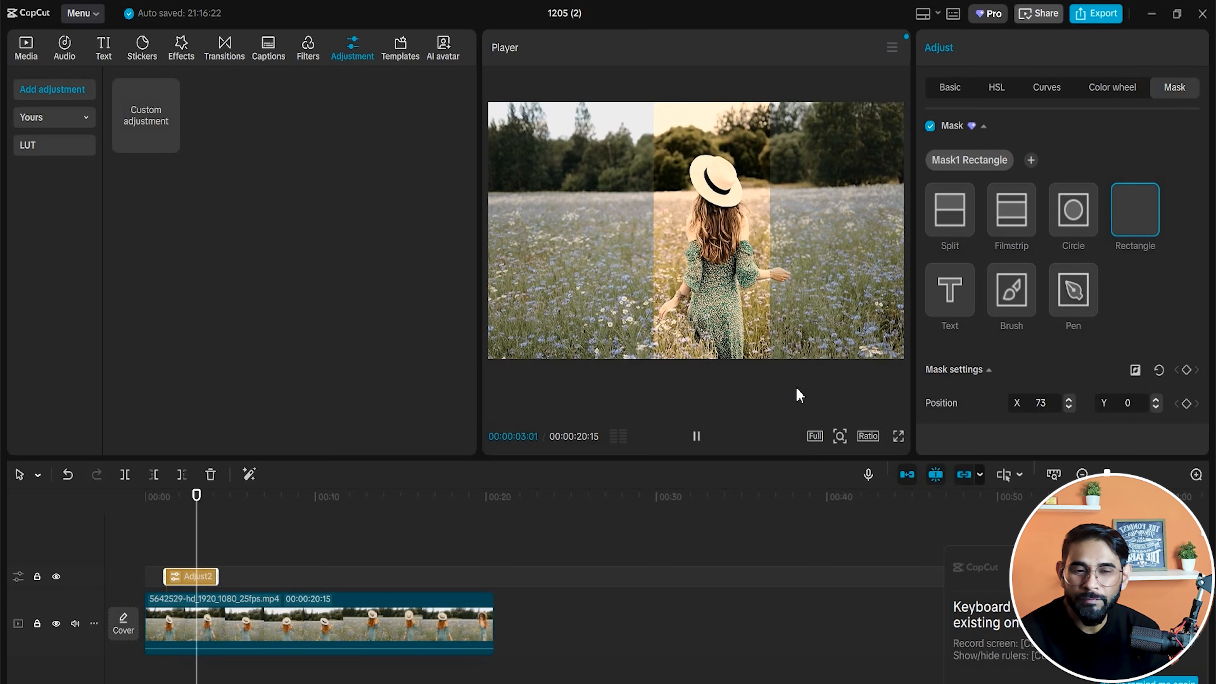
key(space)
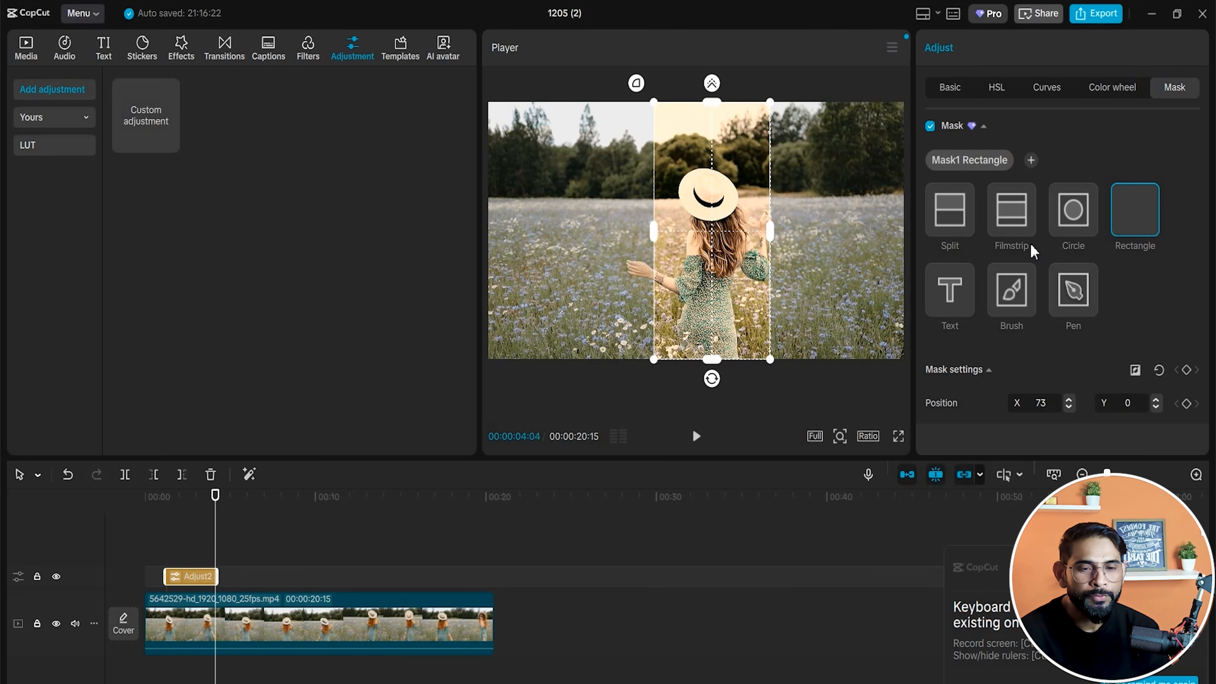
Try a Feather of 21 on the rectangle mask, set Round corners to 30 and return Feather to 0.
scroll(1071, 233, down, 5)
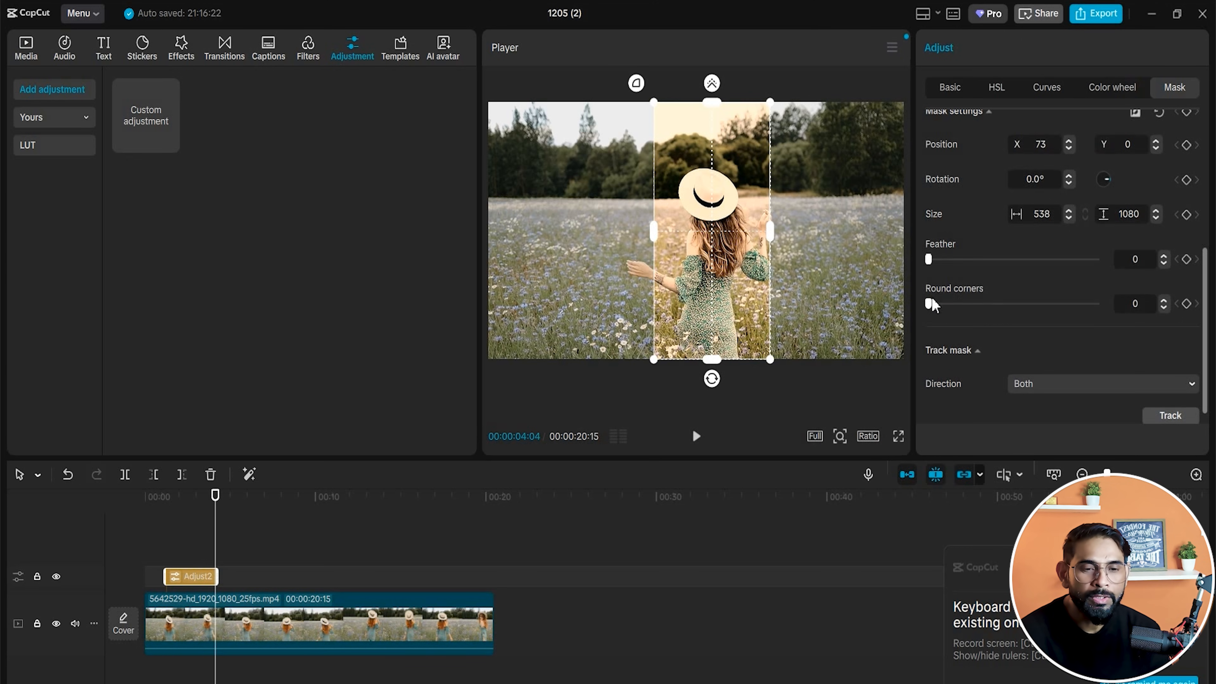
drag(929, 260, 965, 263)
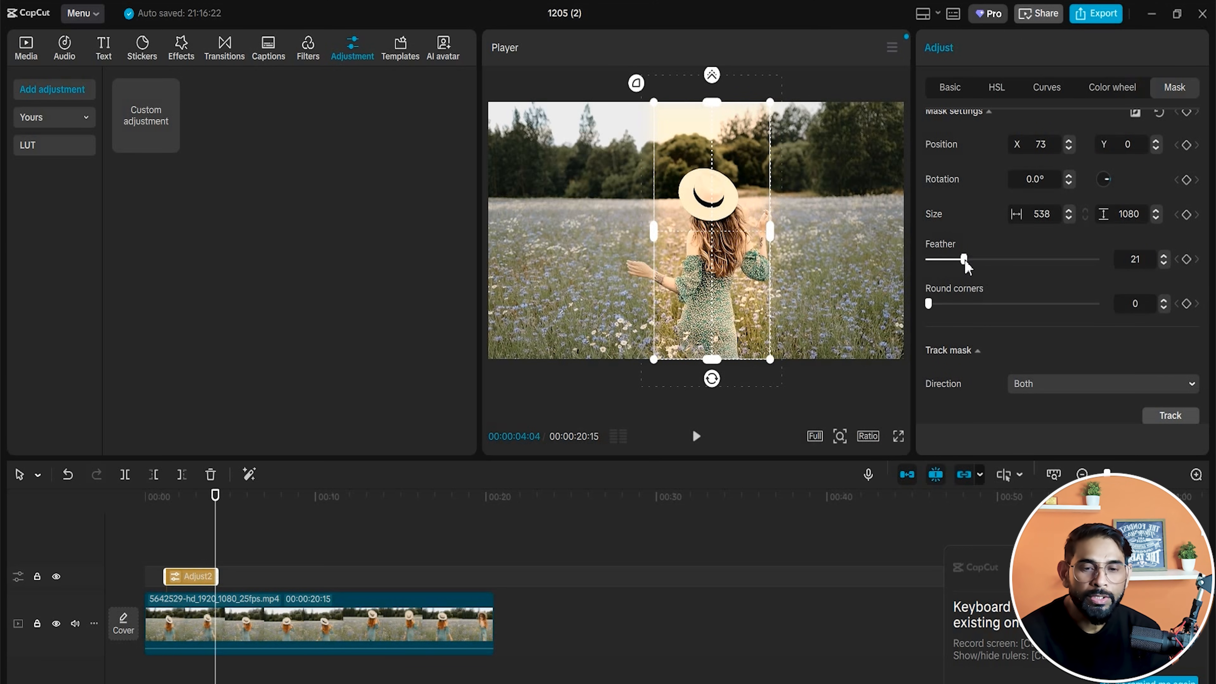
drag(949, 303, 980, 303)
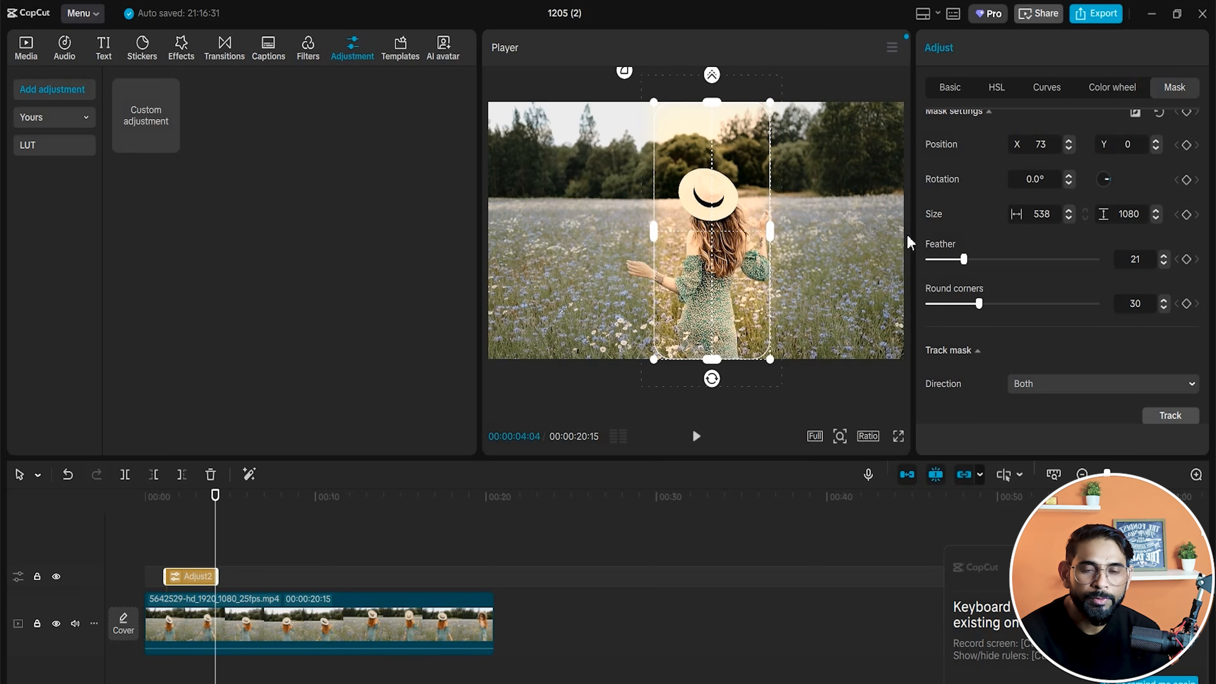
drag(965, 259, 920, 277)
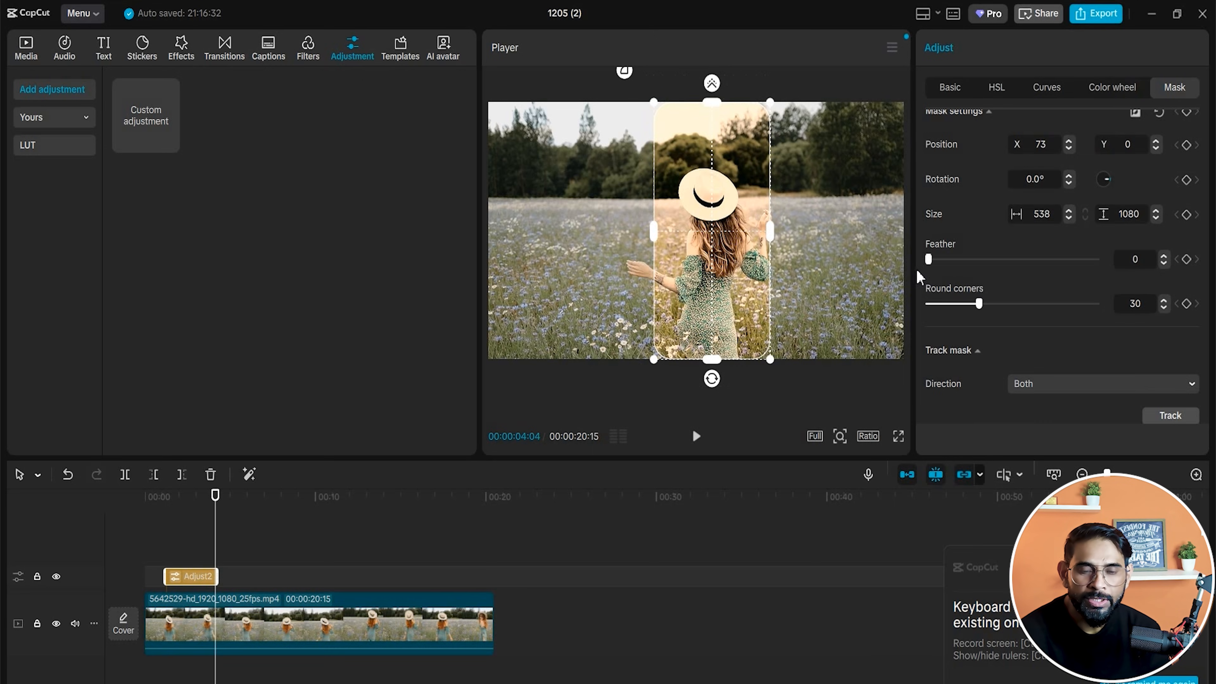
Open the template library and delete the adjustment layer from the timeline.
click(804, 563)
key(space)
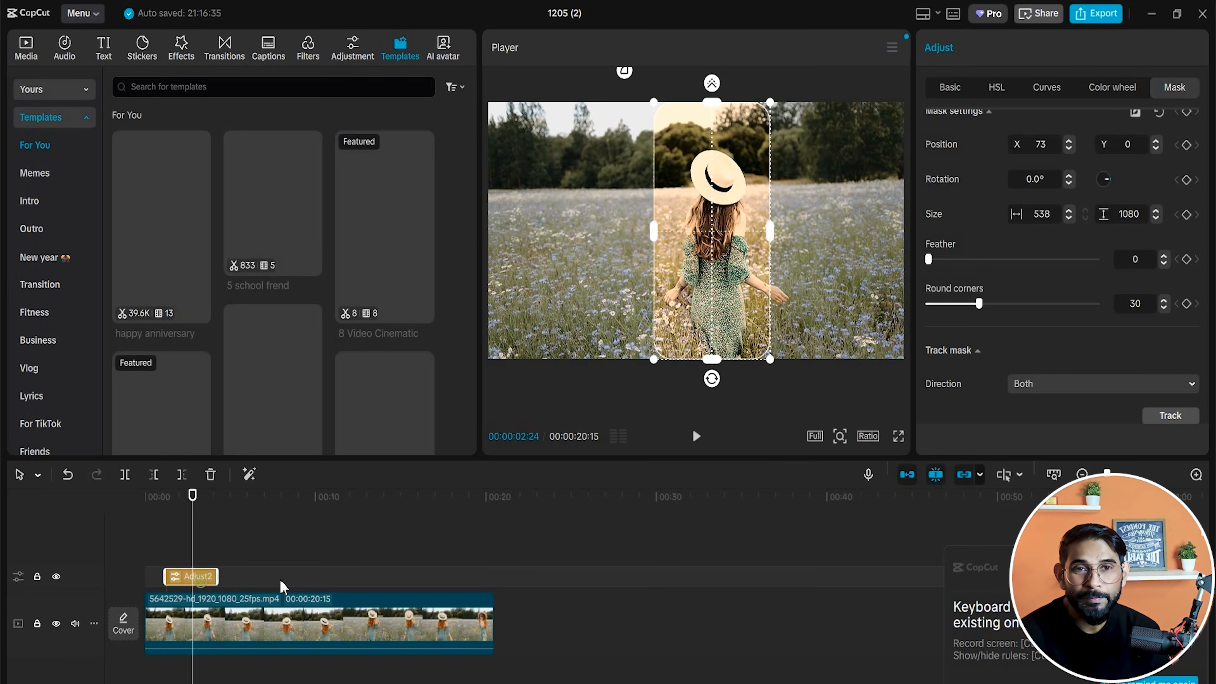
key(Delete)
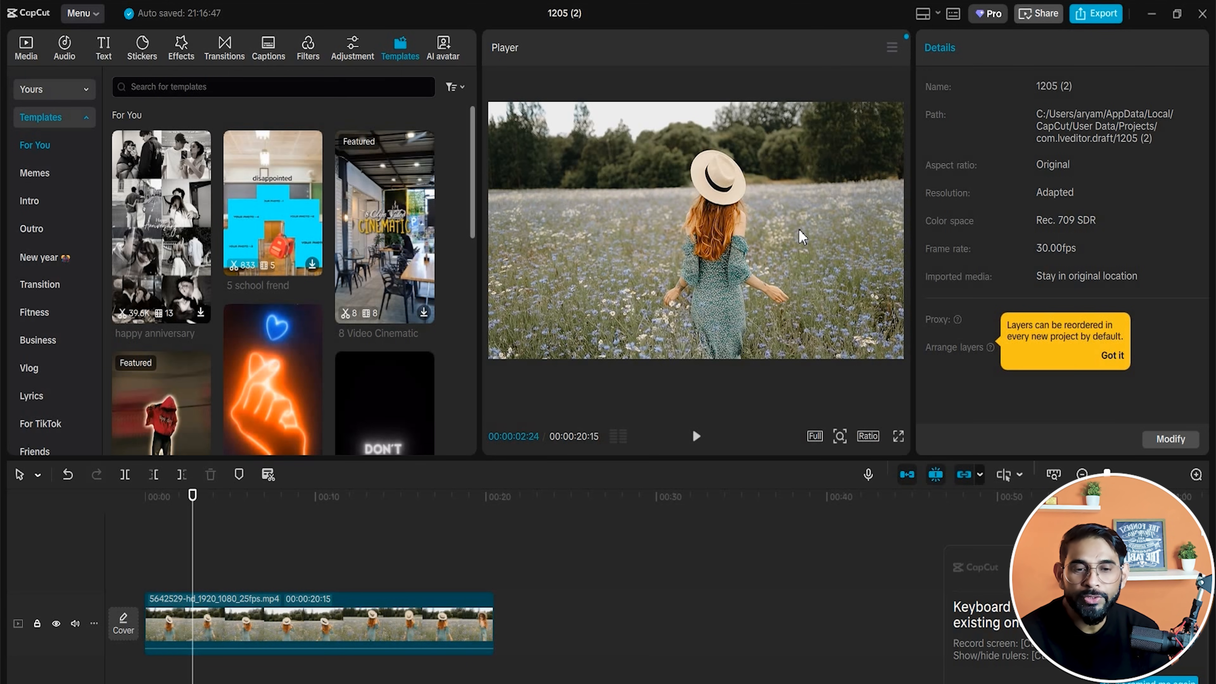
Preview the "eastatic" template from the For You templates, add it ahead of the field clip and play it.
scroll(308, 344, down, 4)
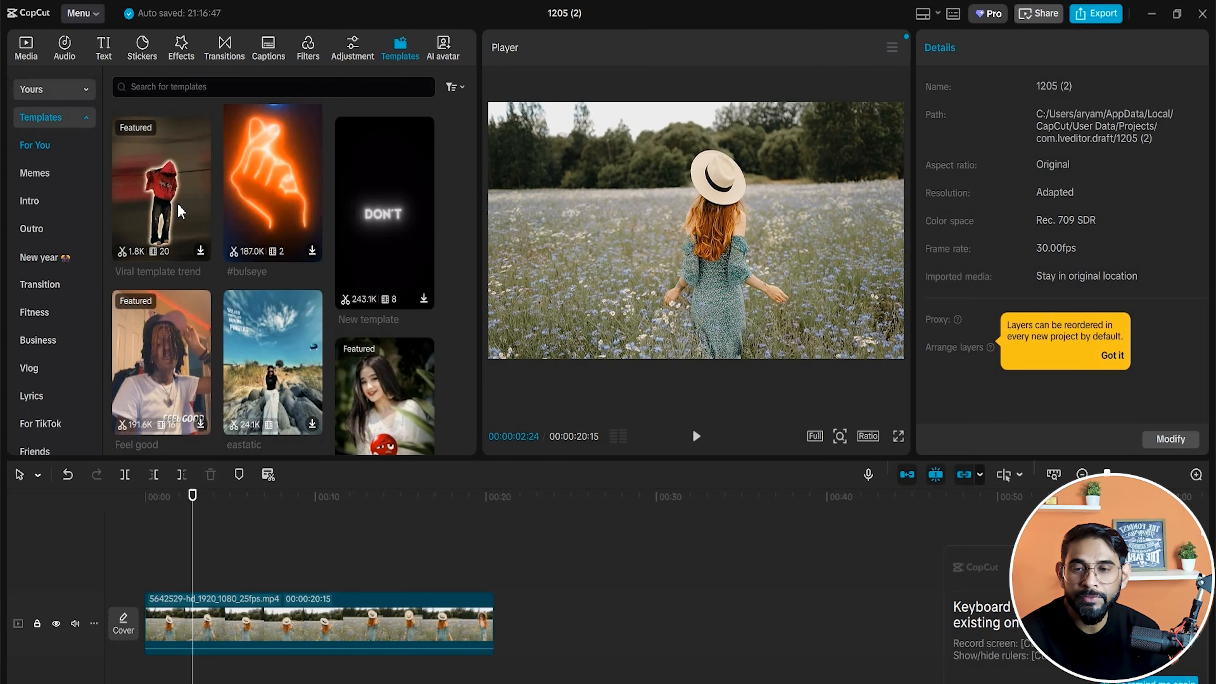
scroll(309, 364, down, 1)
click(306, 348)
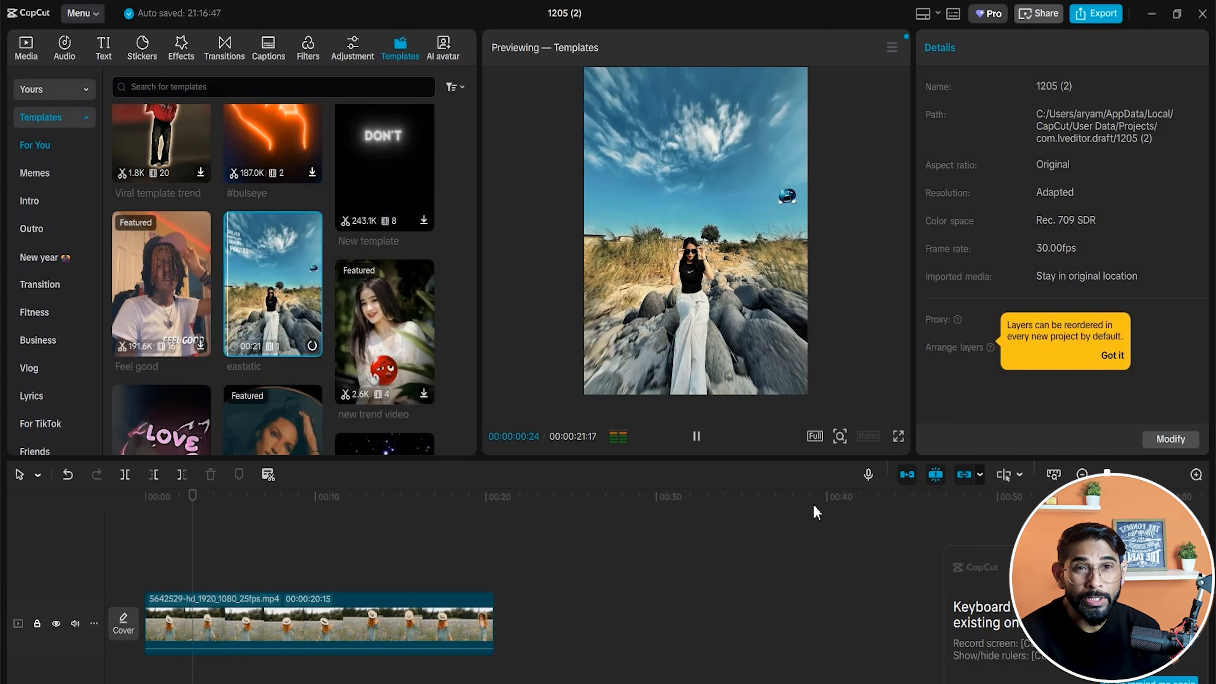
key(space)
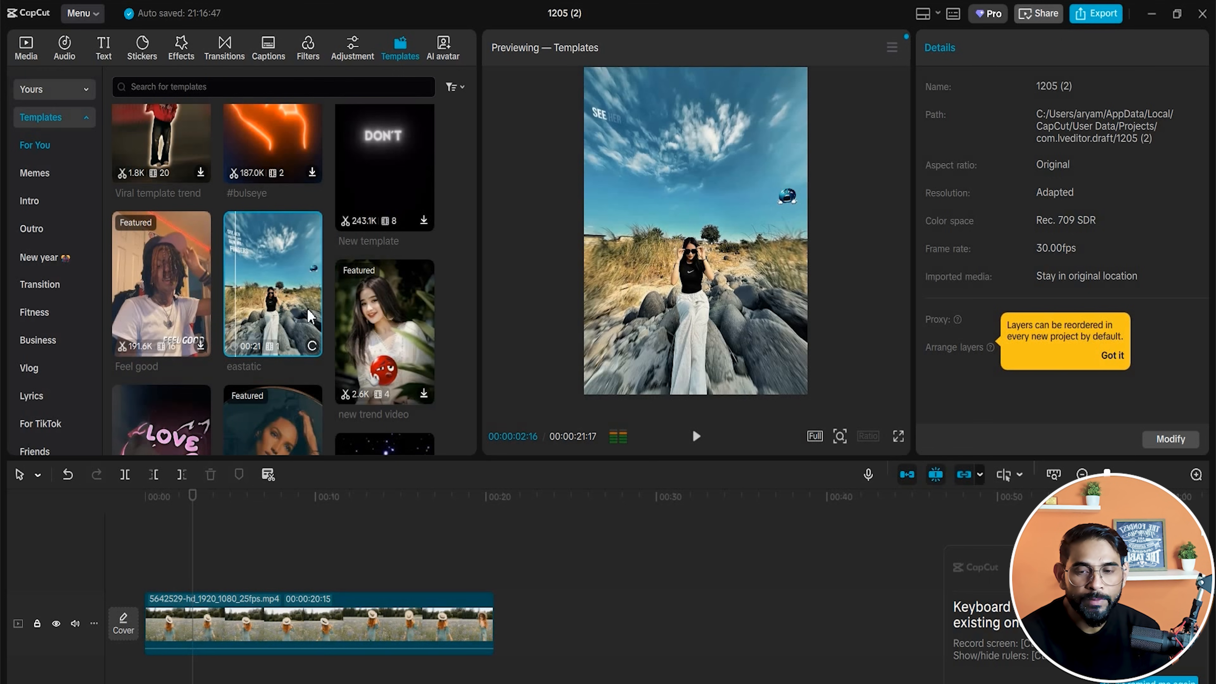
click(313, 346)
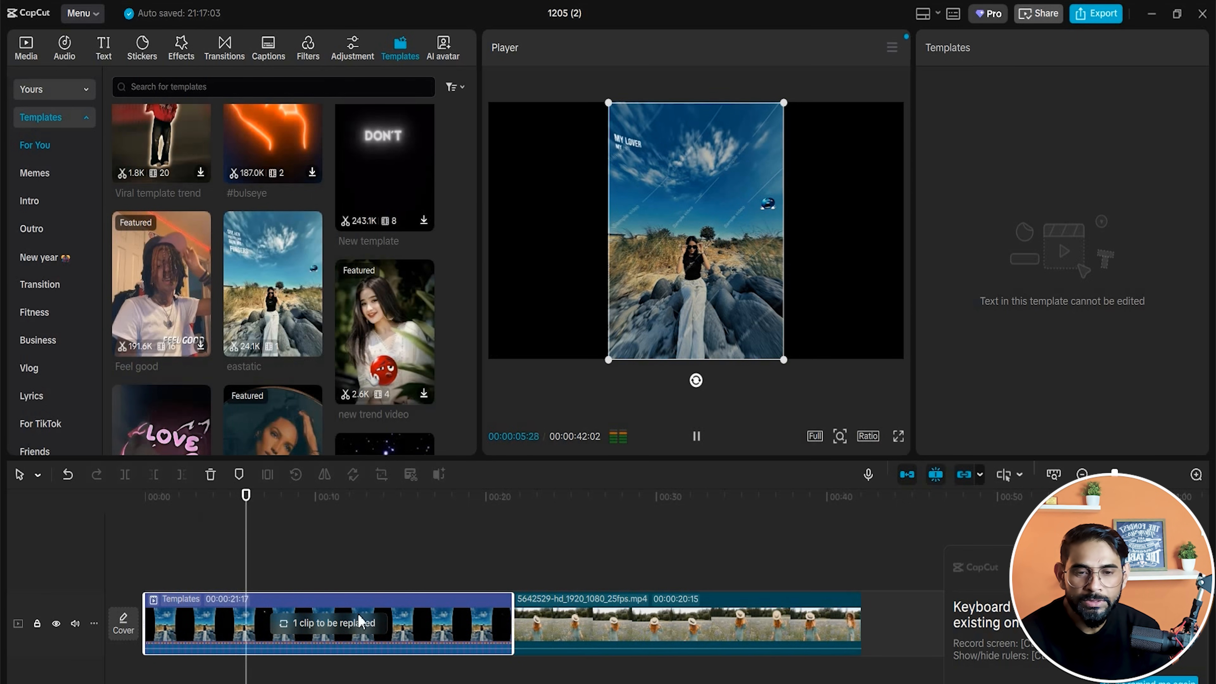
key(space)
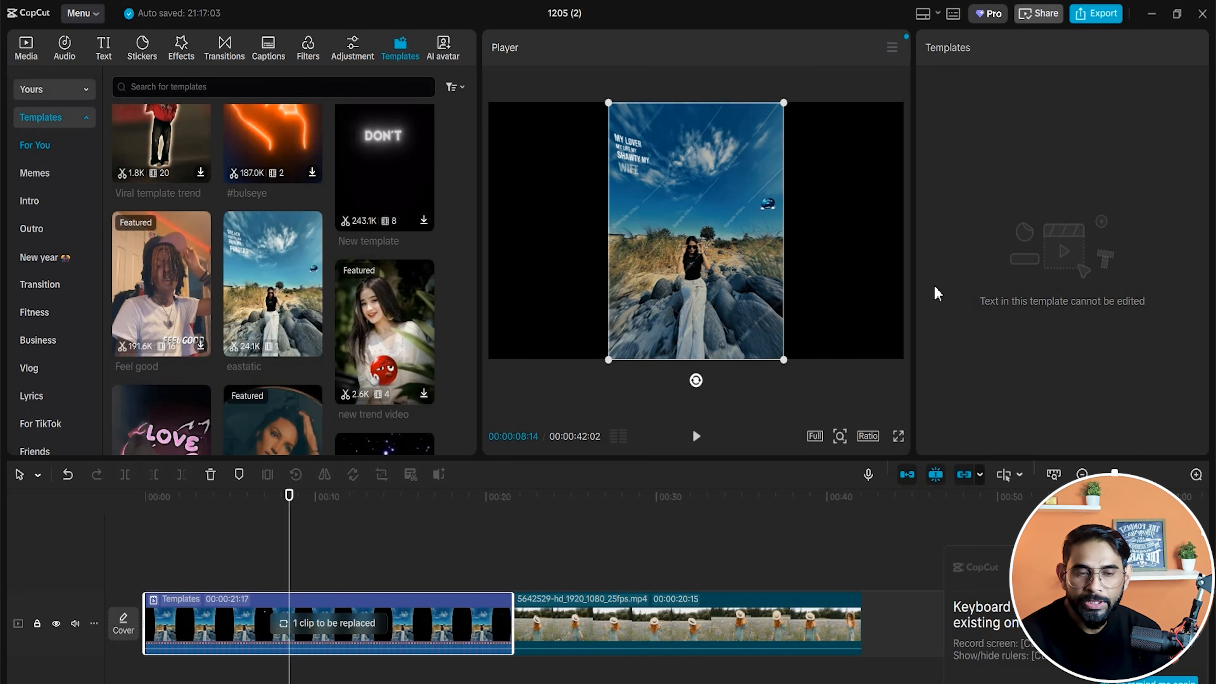
Replace the template's placeholder clip with the image of the man in a white T-shirt and play the result.
click(359, 623)
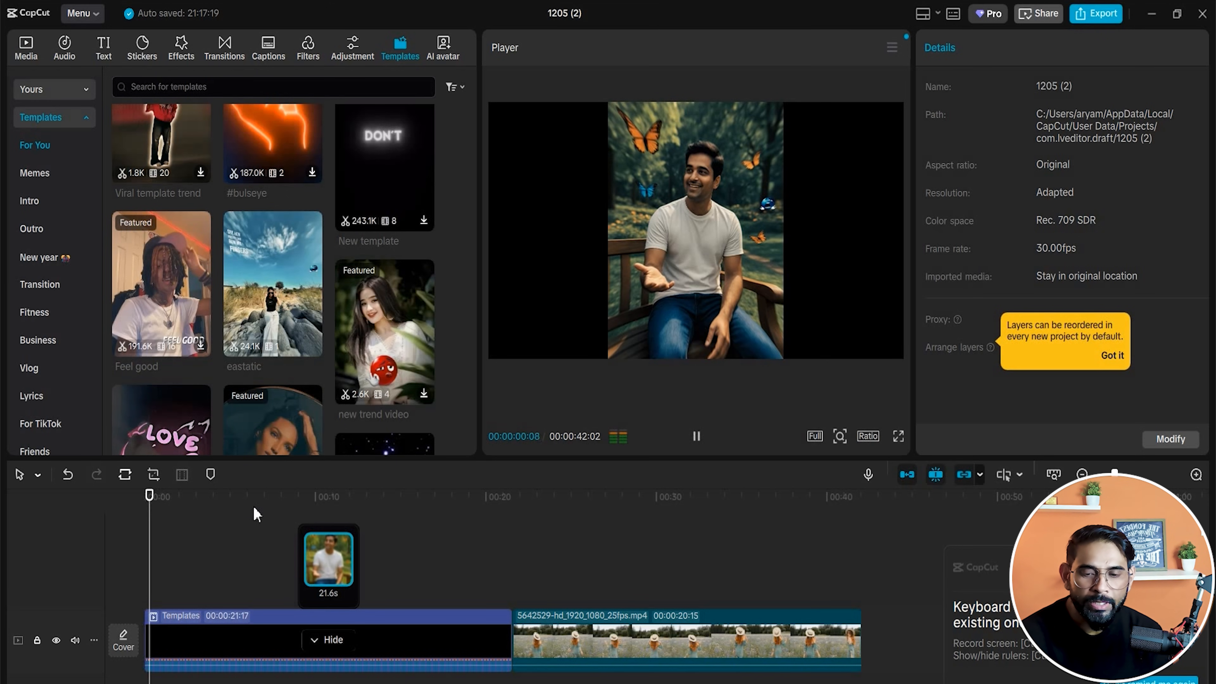
click(286, 497)
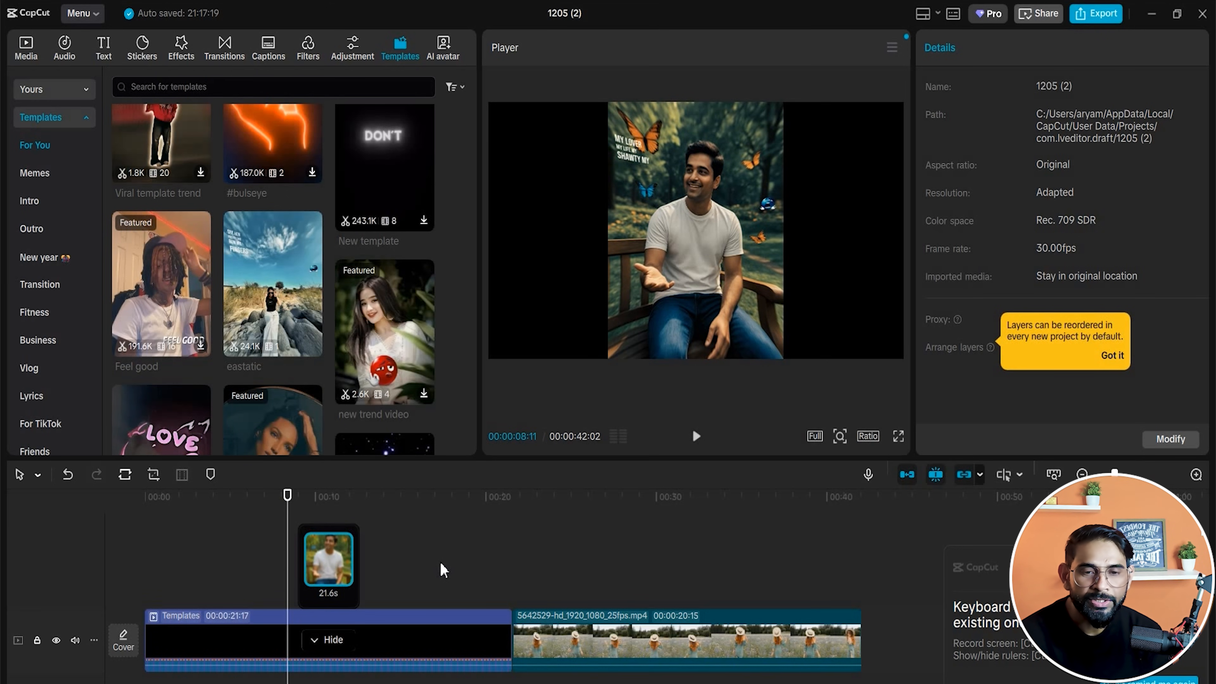
key(space)
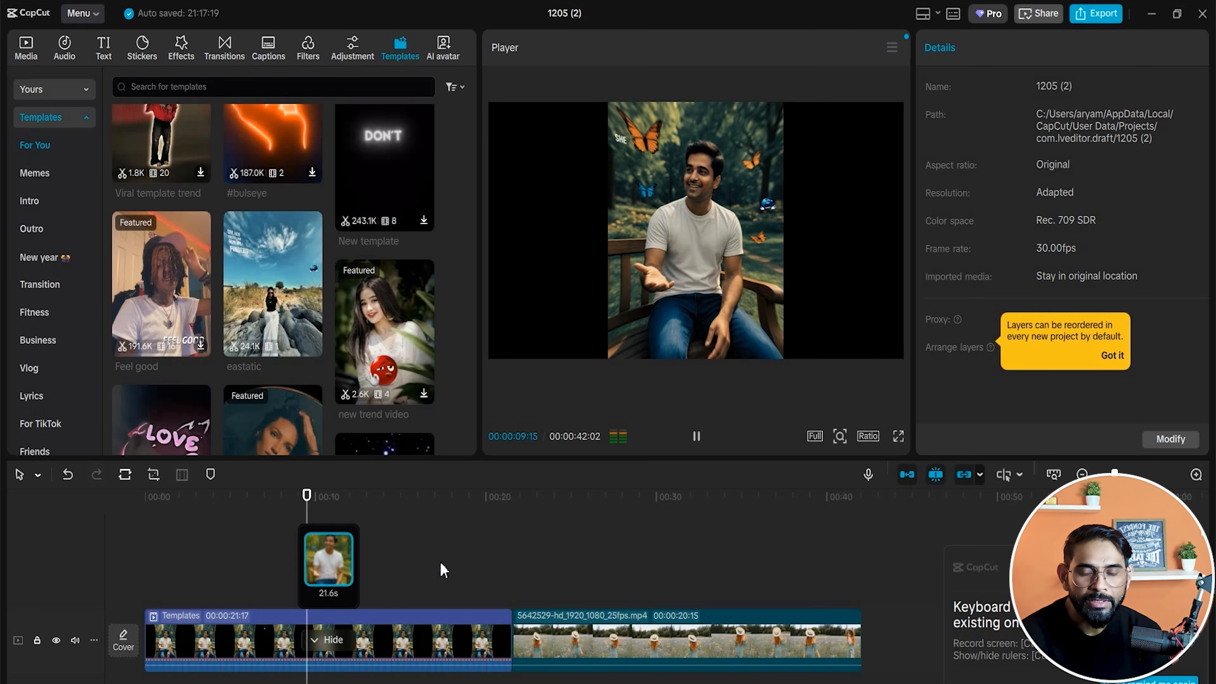
key(space)
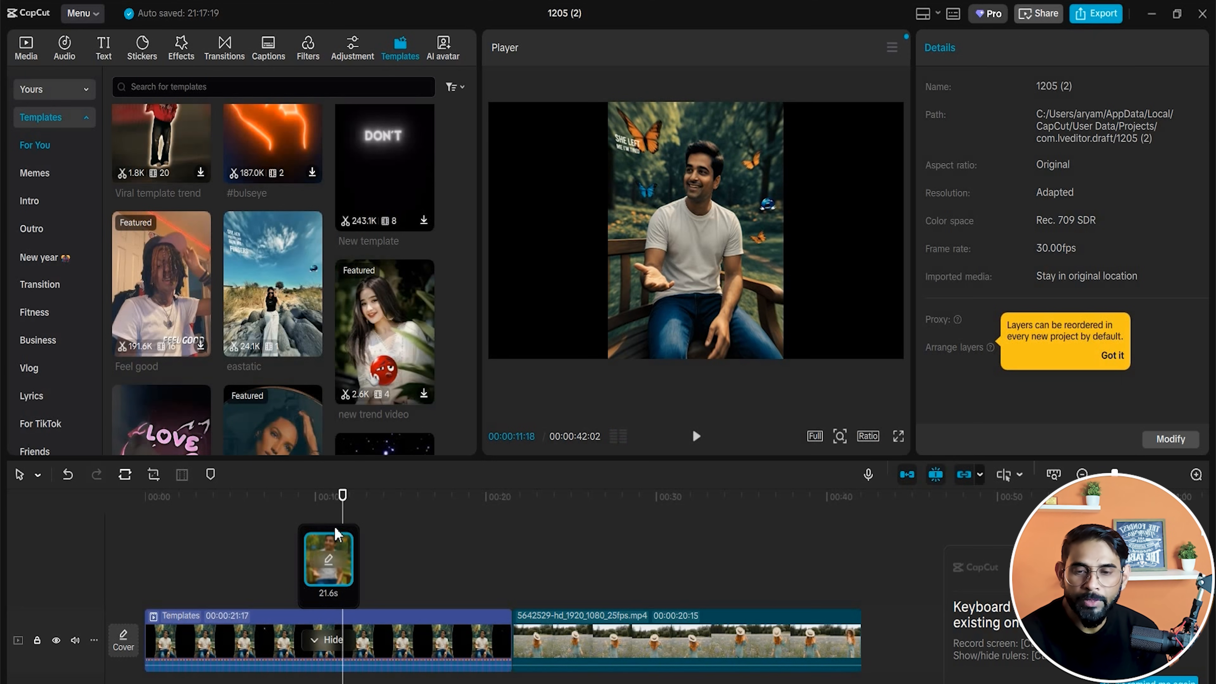
Delete the template from the timeline and move the playhead to 18 seconds in the field clip.
click(415, 626)
key(Delete)
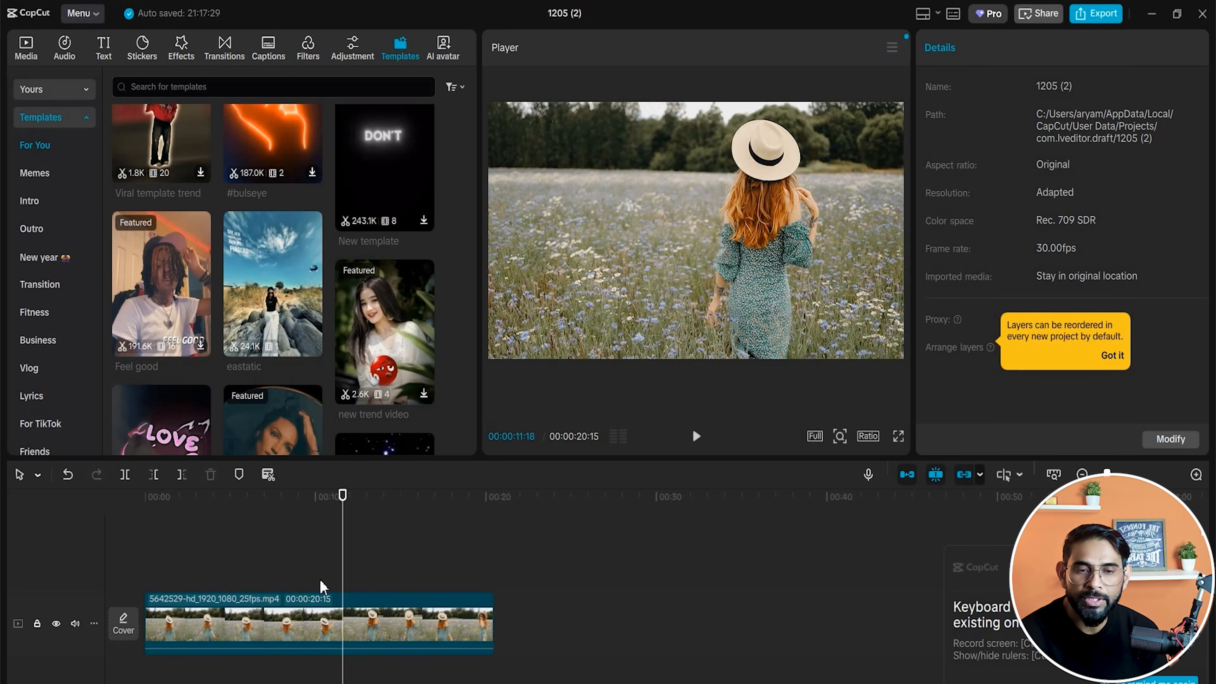
click(350, 498)
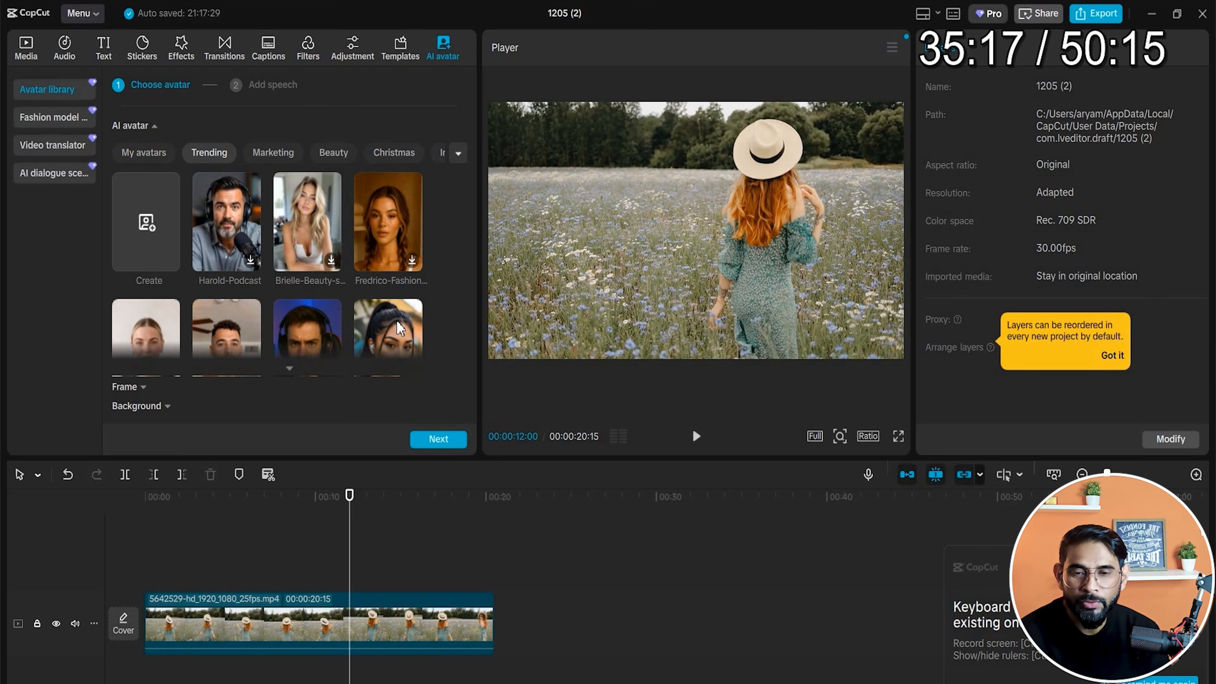
drag(354, 497, 453, 510)
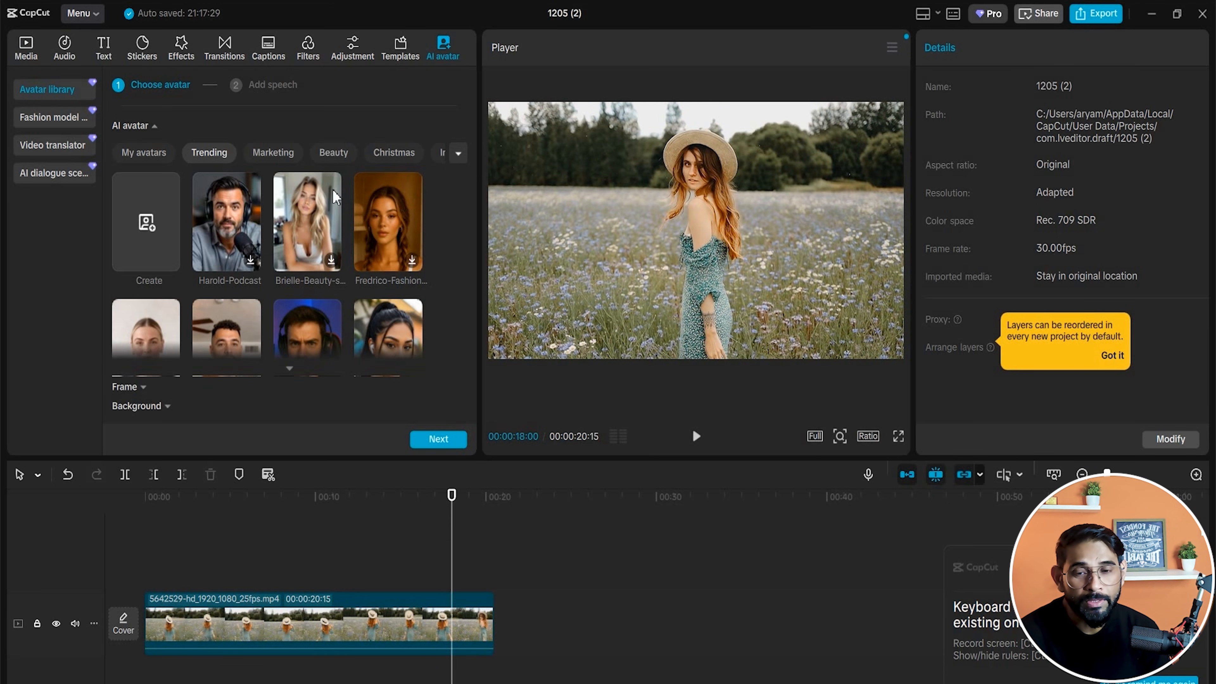
Expand the Trending AI avatars and preview the Bianca-Lifestyle avatar.
scroll(404, 211, down, 1)
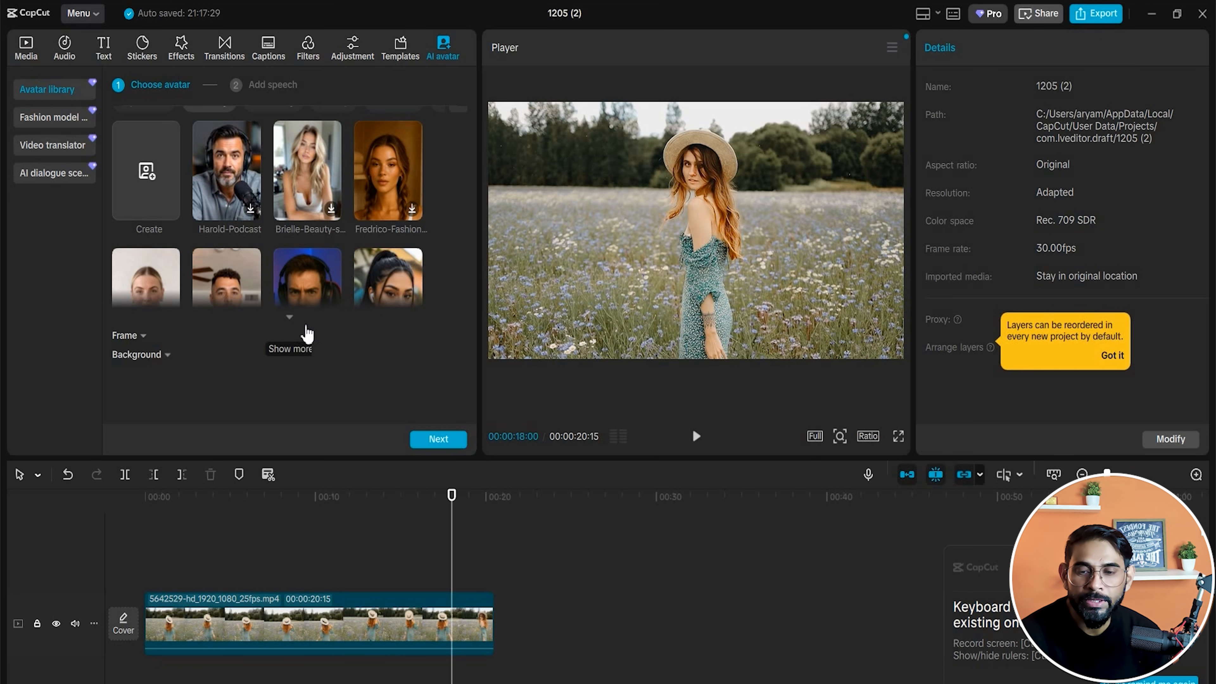
click(290, 319)
scroll(401, 211, up, 1)
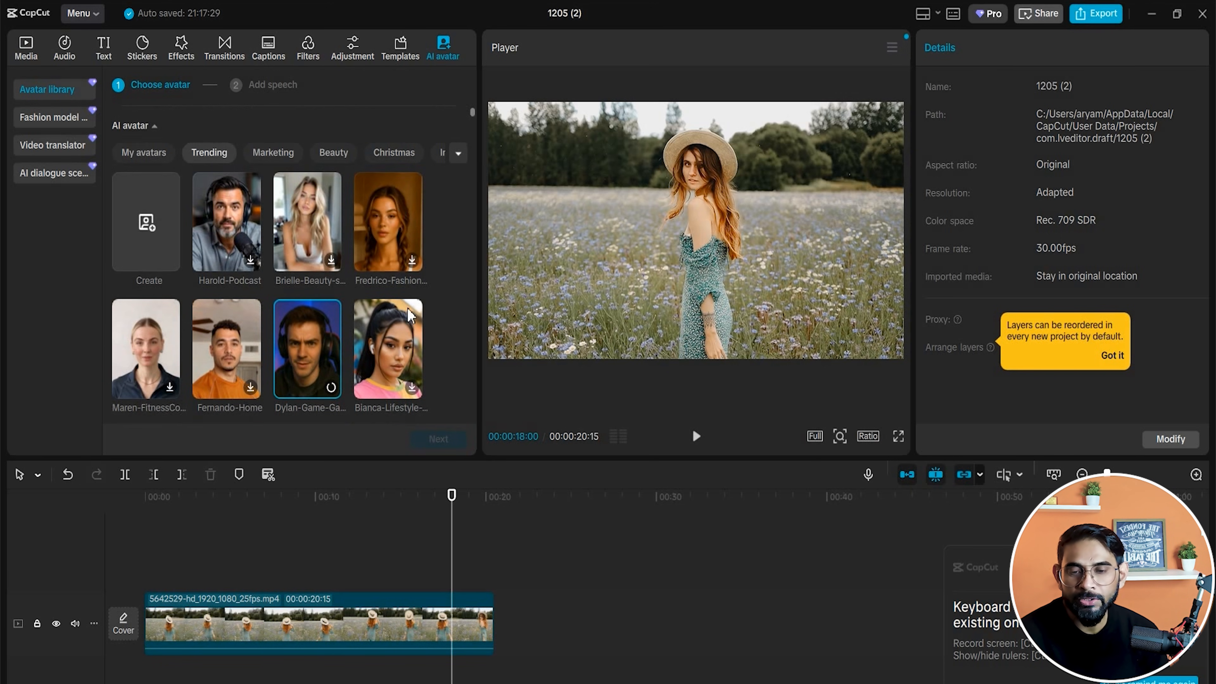
click(416, 357)
scroll(467, 335, down, 2)
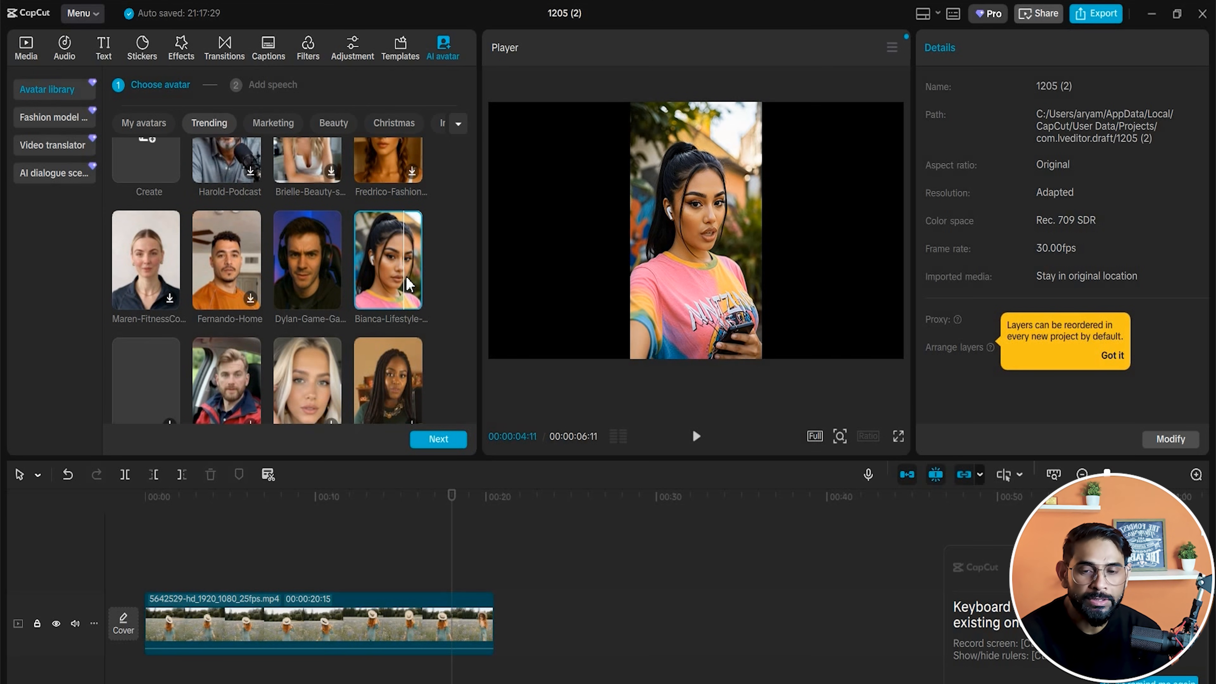
Look through the Beauty and Christmas AI avatars and choose the Victoria-Christmas avatar in the red dress.
scroll(391, 300, down, 6)
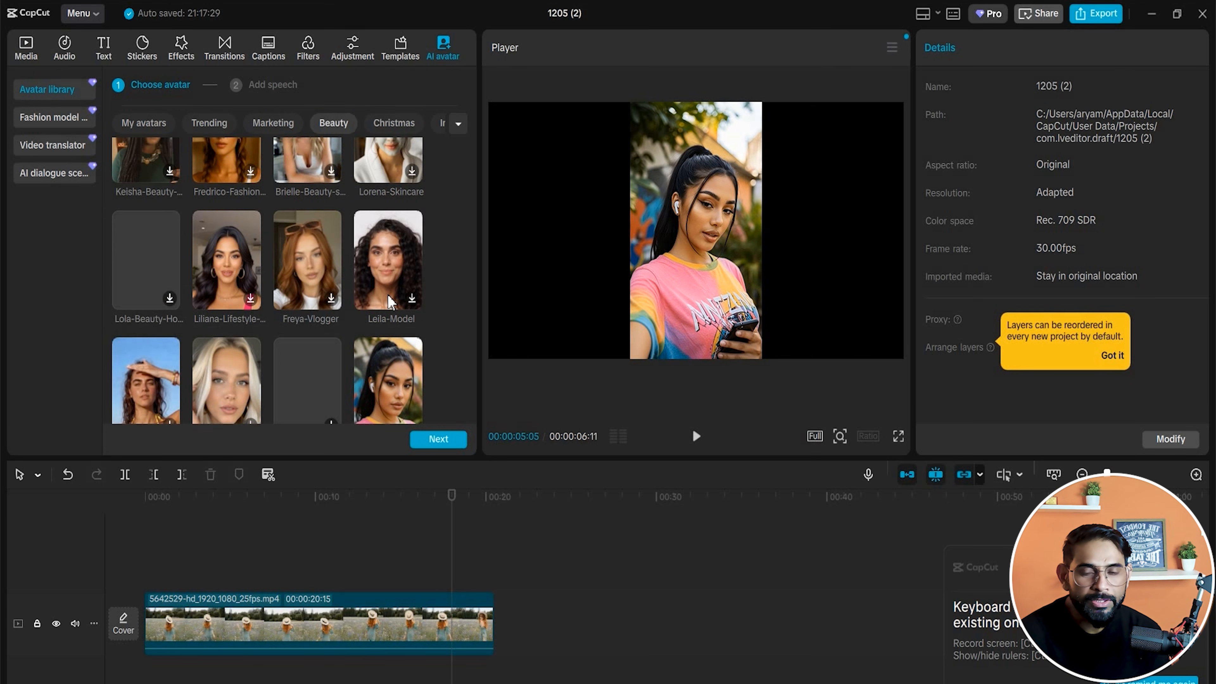
click(394, 123)
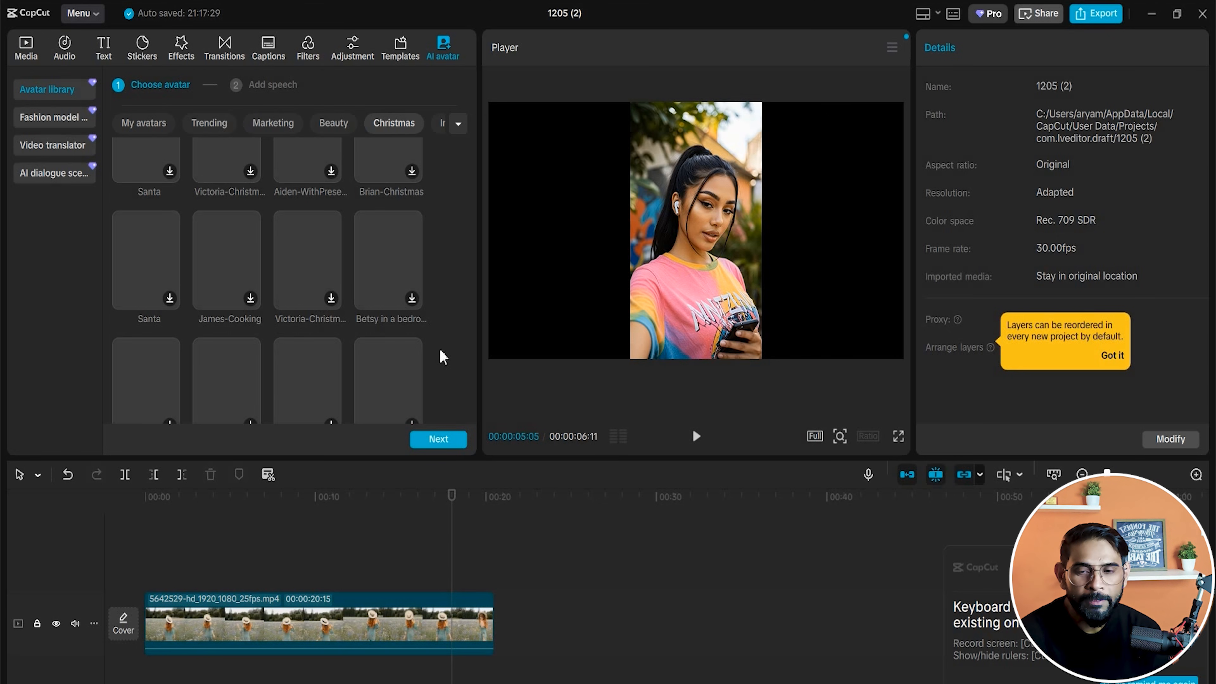
scroll(442, 357, up, 3)
click(393, 155)
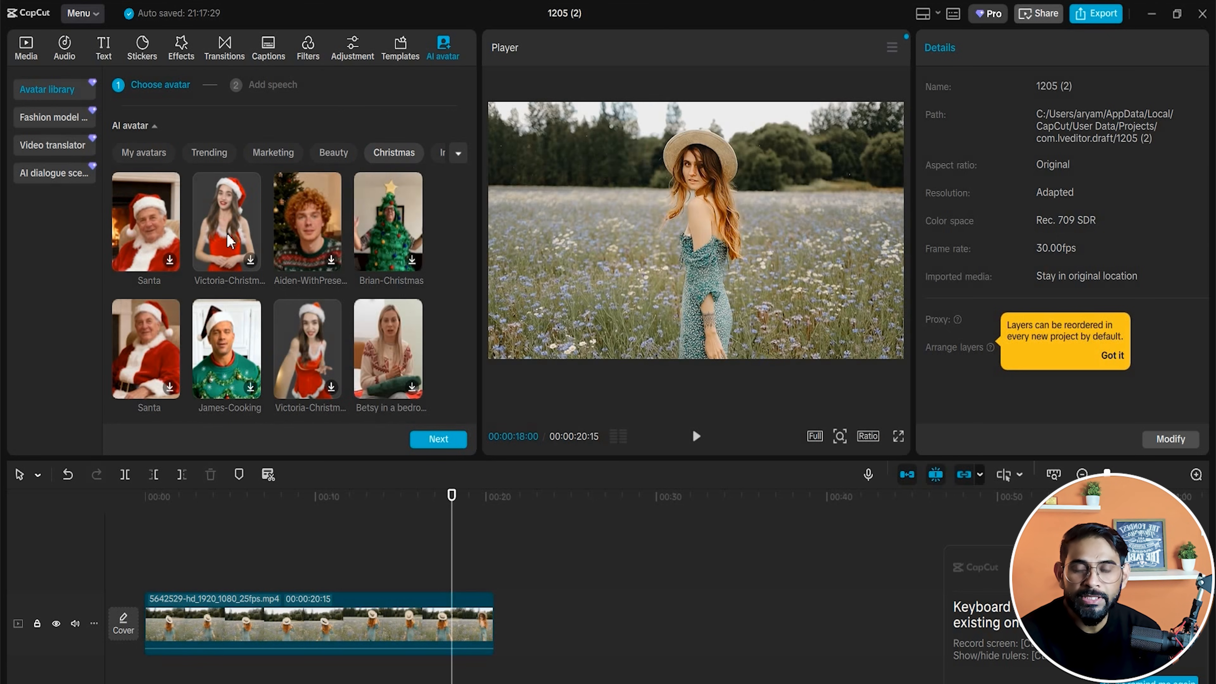
click(254, 264)
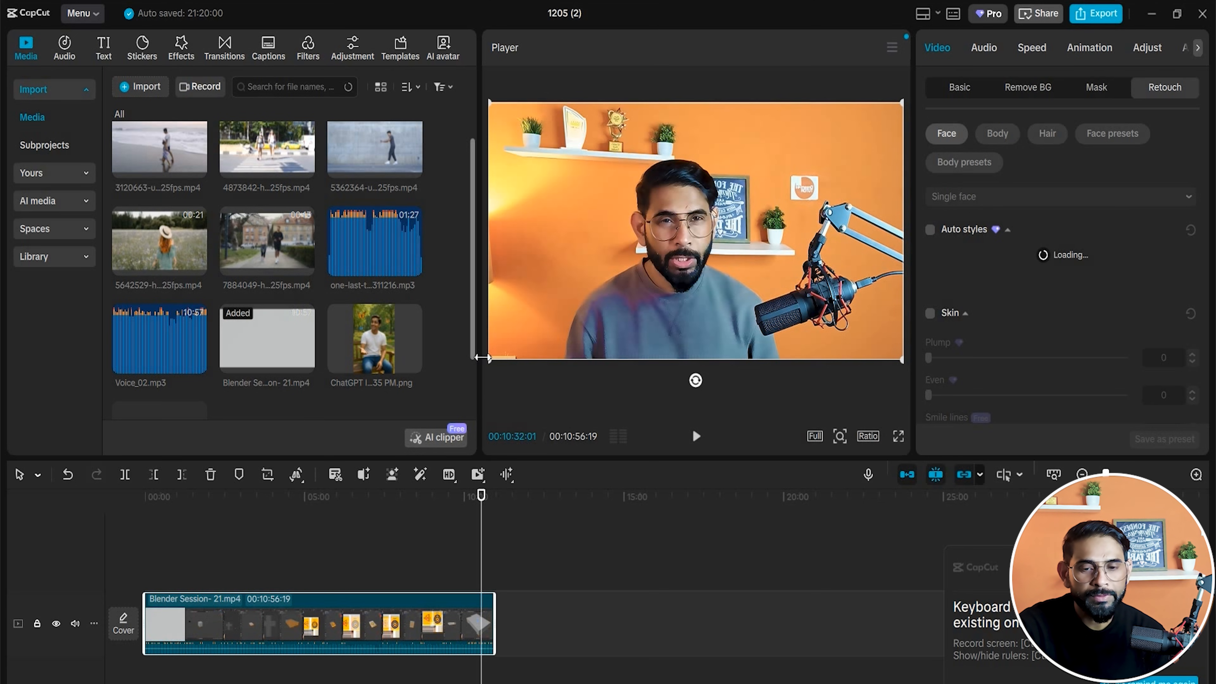
Widen the player area and enlarge the preview around the man's face.
drag(298, 383, 299, 391)
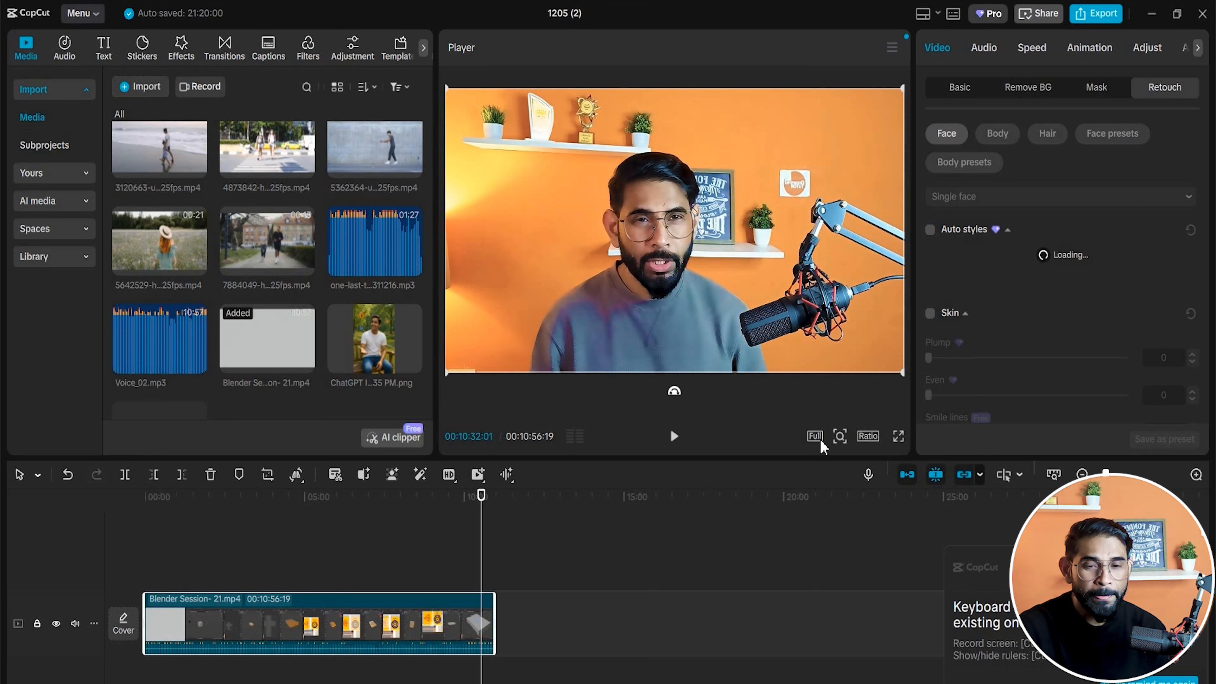
click(839, 437)
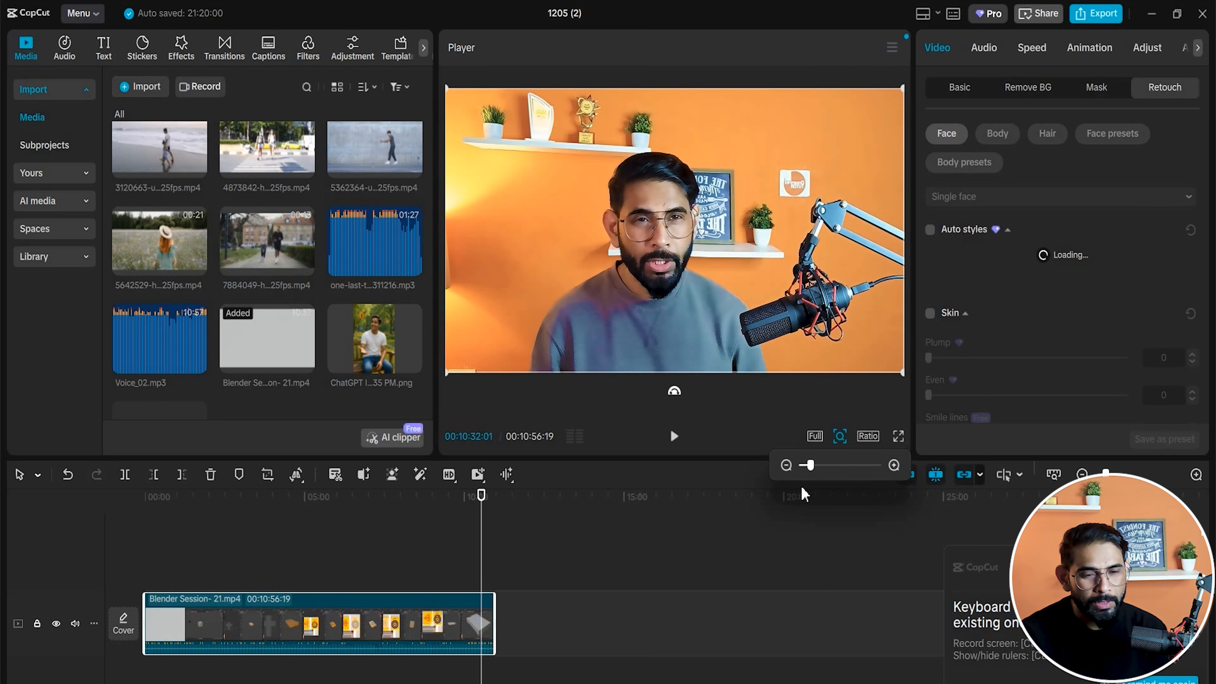
drag(809, 465, 824, 465)
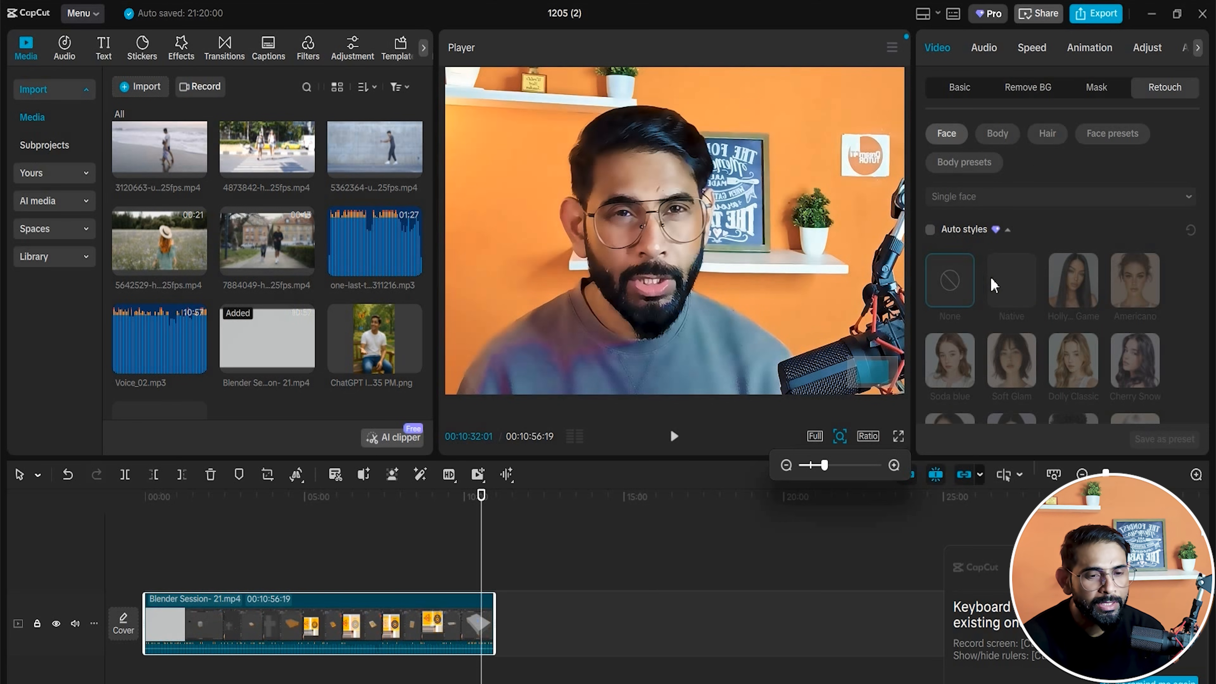
Enable Auto styles in the face retouching and apply the "Diamo... Gray" style to the man.
scroll(1141, 329, down, 2)
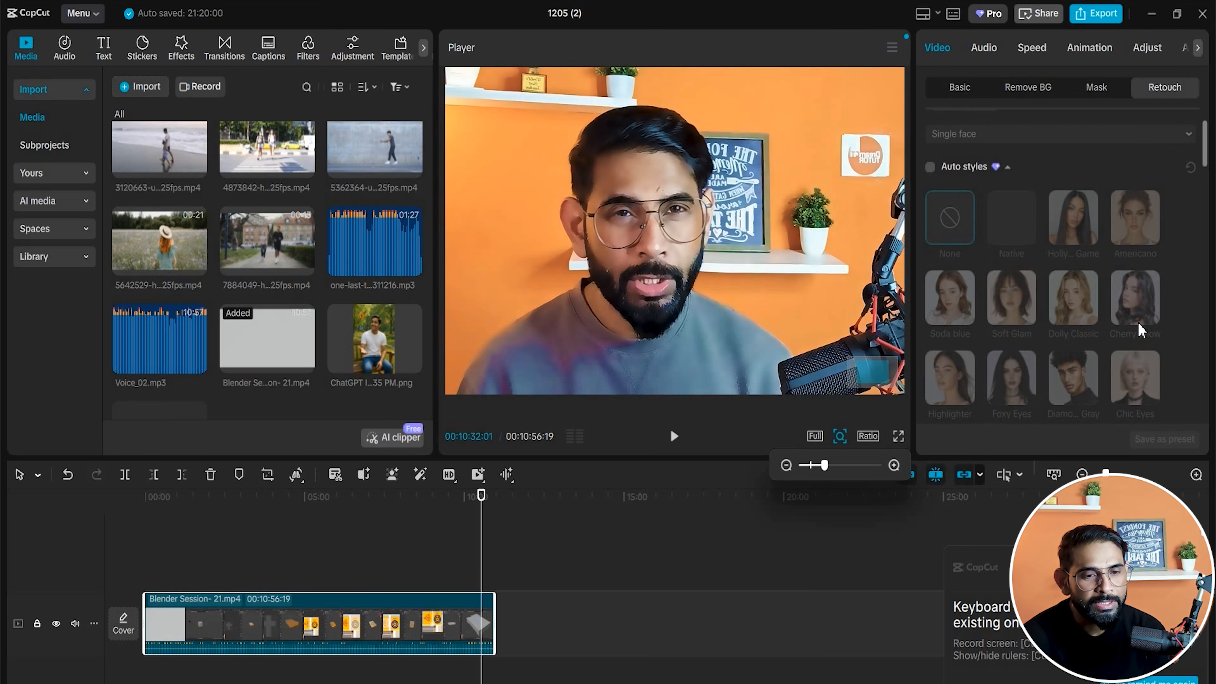
click(1143, 233)
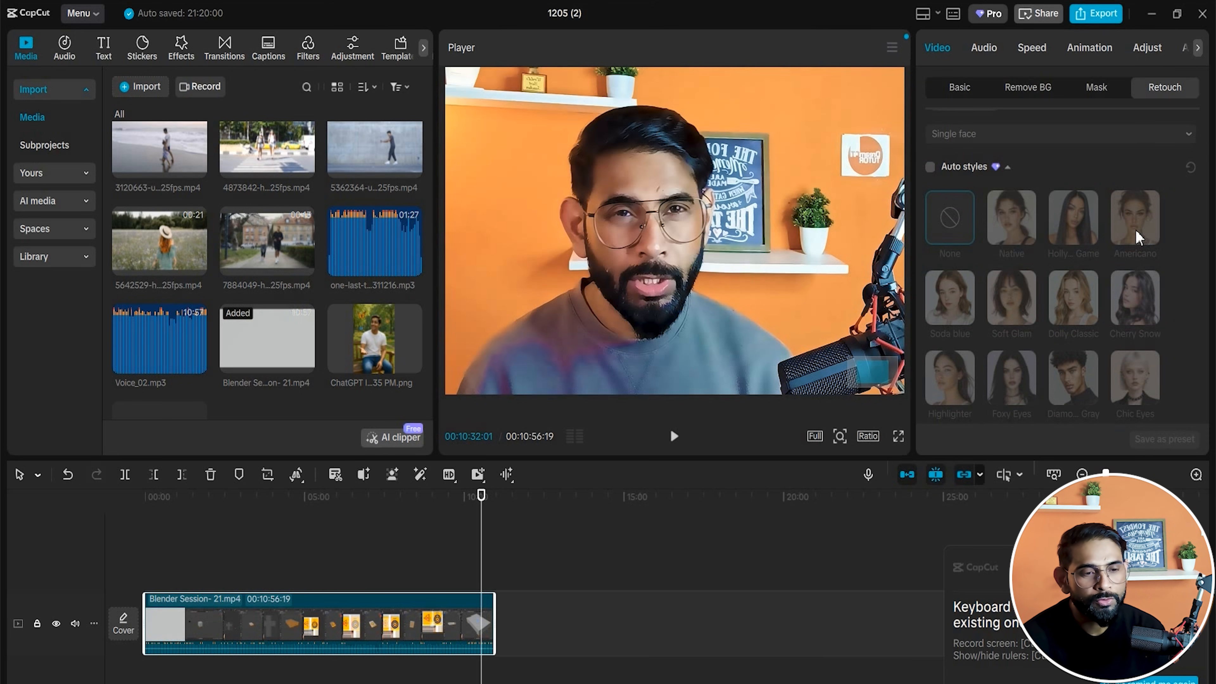
click(930, 168)
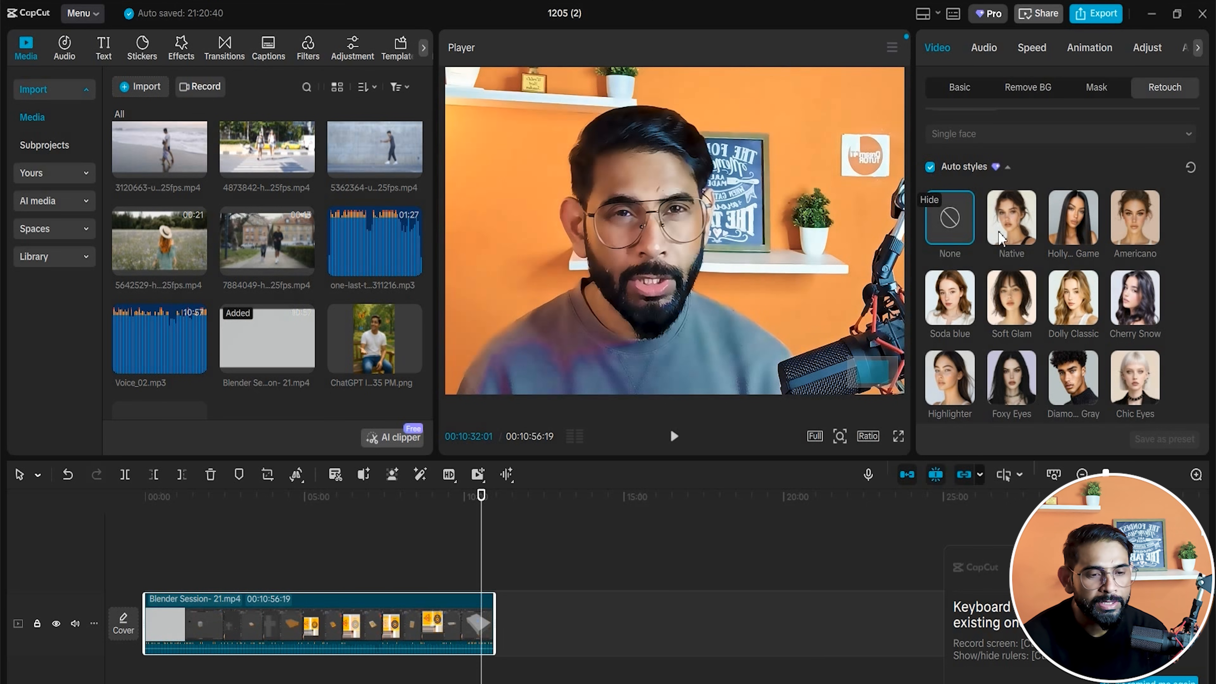
click(1071, 381)
scroll(1111, 355, down, 3)
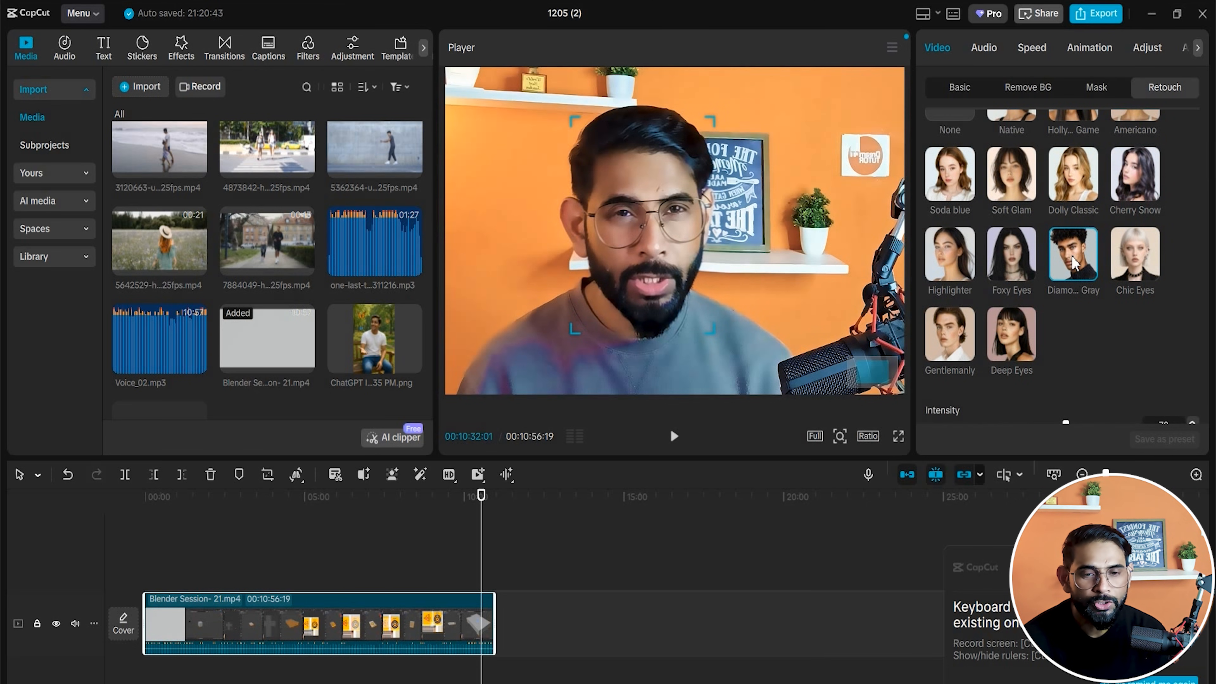
scroll(1072, 263, up, 2)
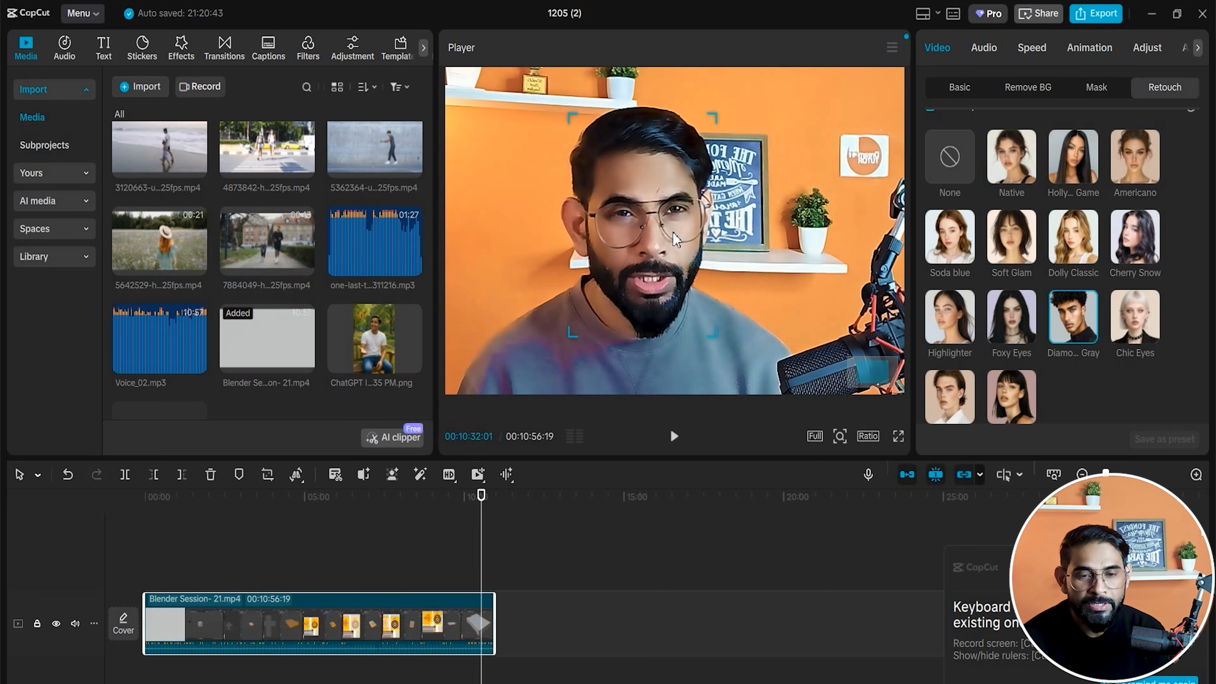
Try the Highlighter and Soda blue auto styles on the face, finishing with Native.
click(955, 328)
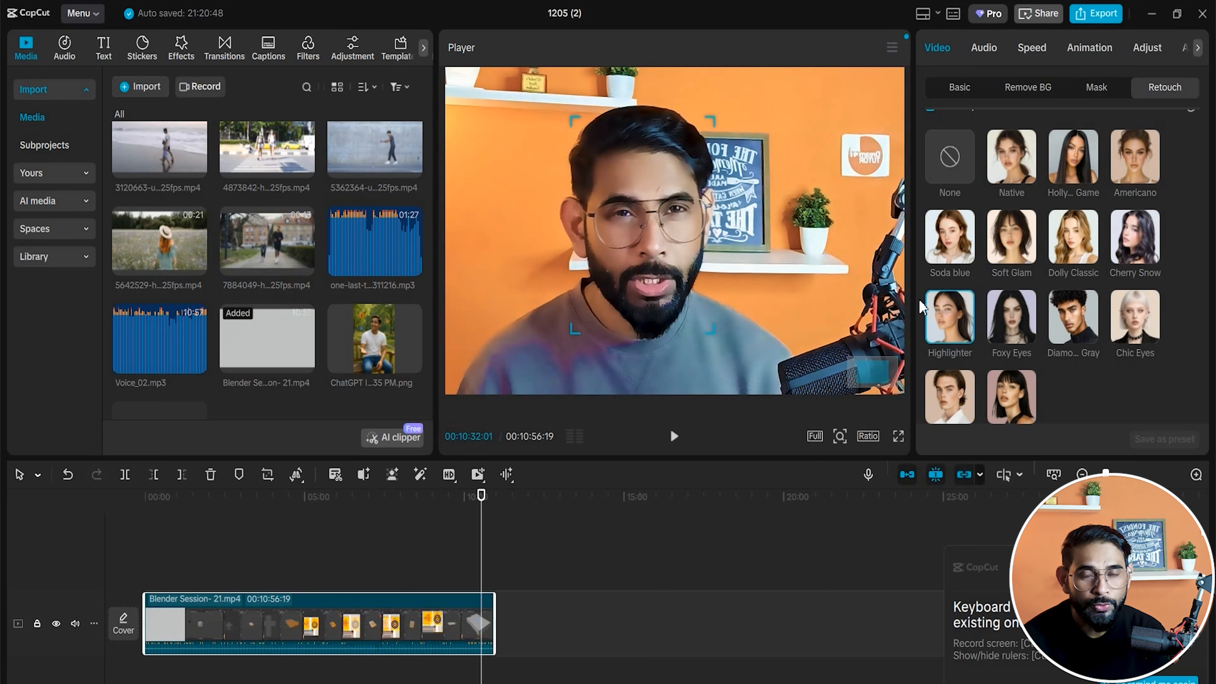
click(949, 237)
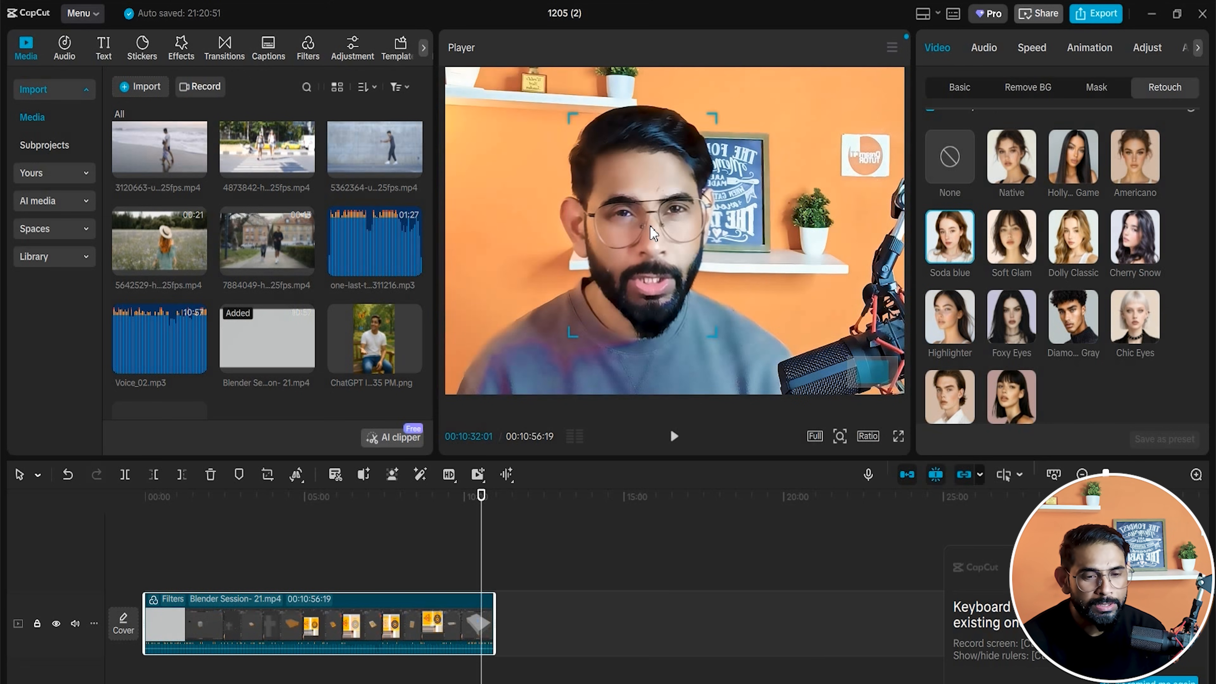
click(1031, 178)
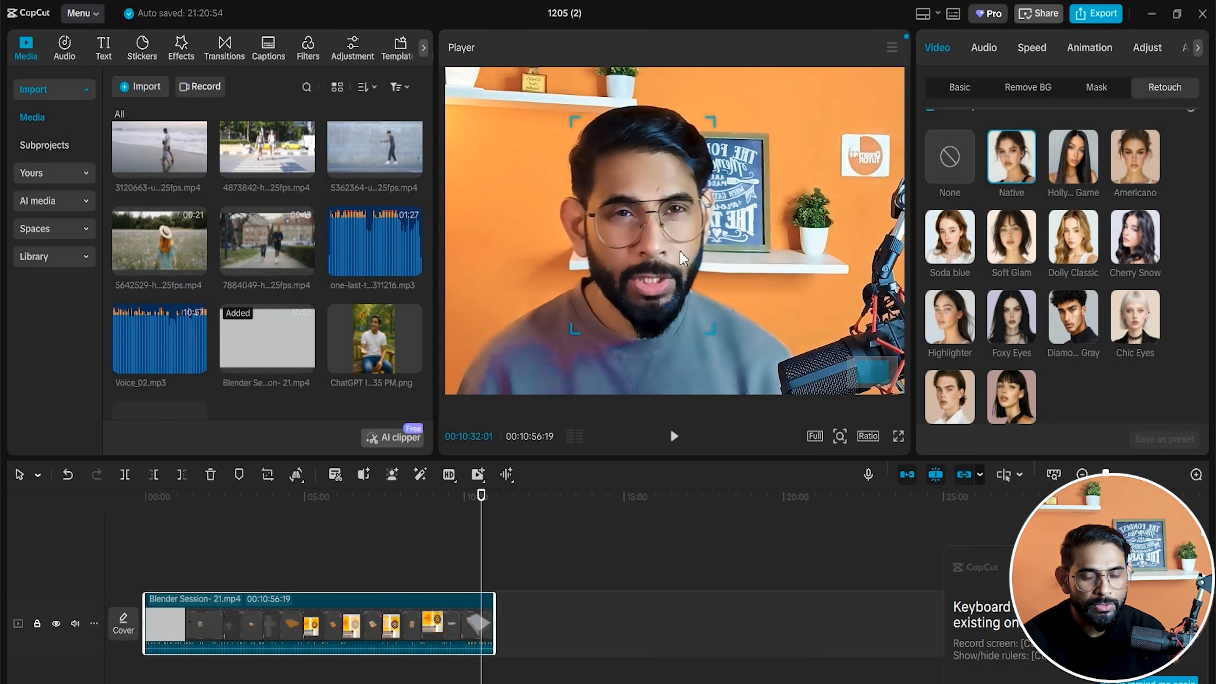
Set the Native auto style's Retouch to 64 and Makeup to 100.
scroll(1132, 331, down, 5)
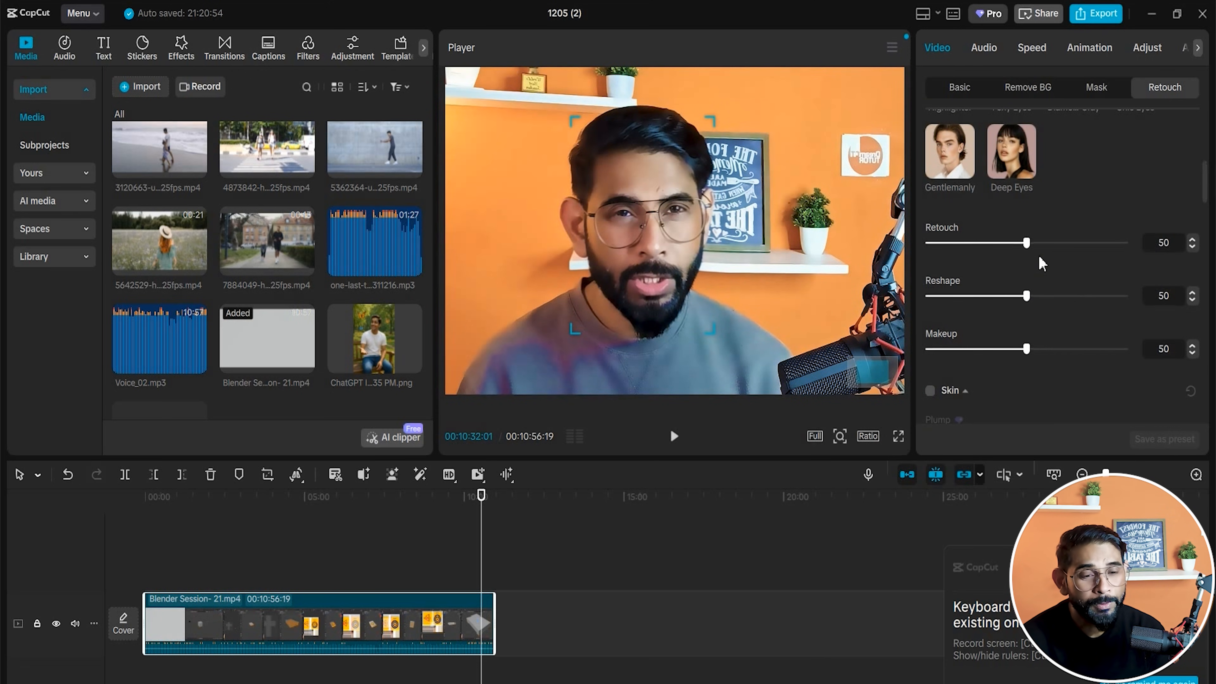
drag(1027, 243, 1056, 244)
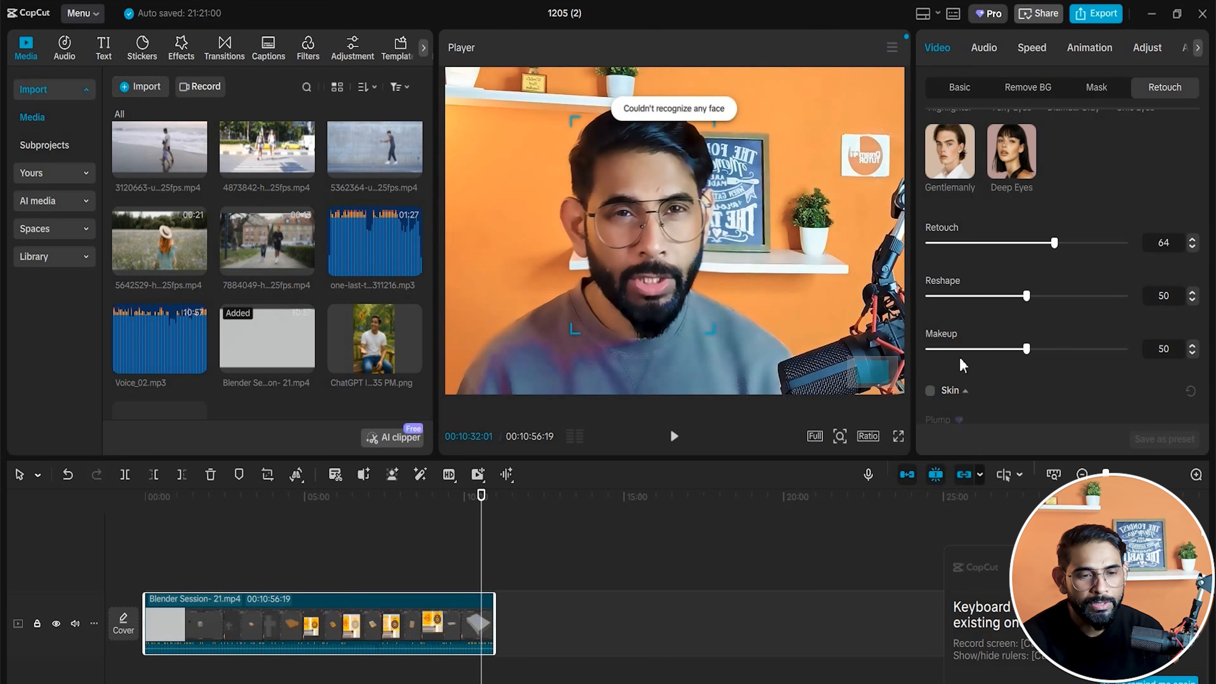
scroll(1034, 235, down, 1)
drag(1026, 310, 1127, 310)
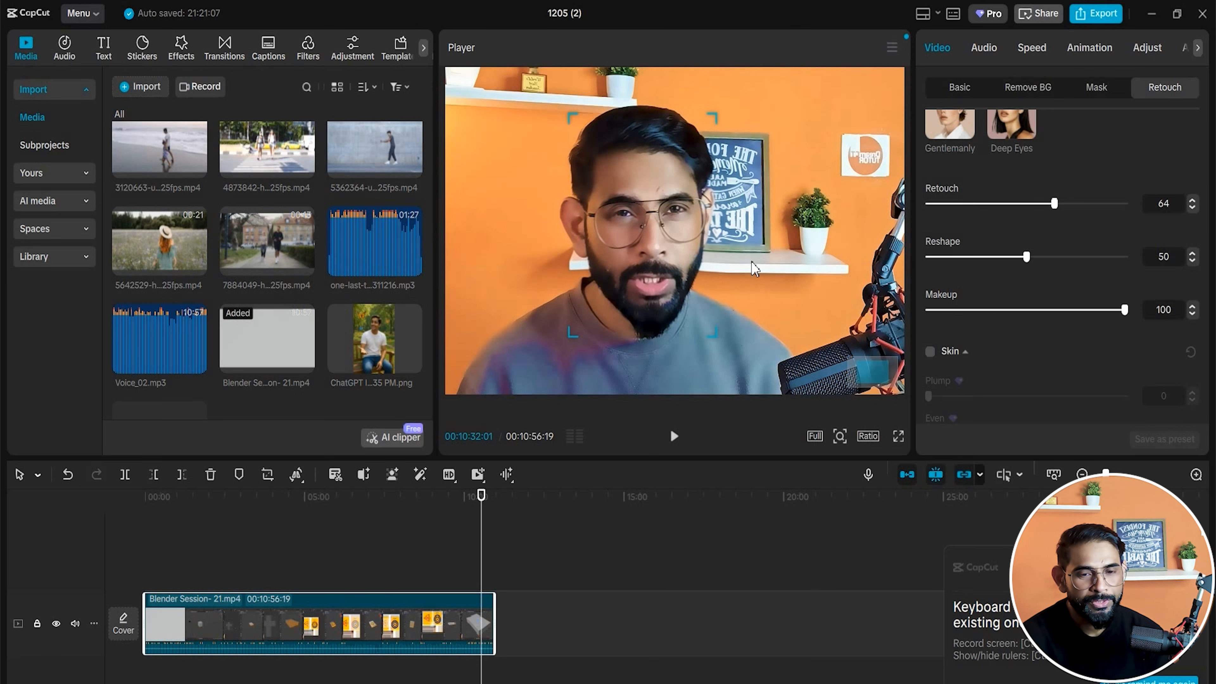
Enable Skin retouching in place of the auto style, with Clear at 18 and Smooth at 56.
scroll(1035, 347, down, 2)
click(931, 257)
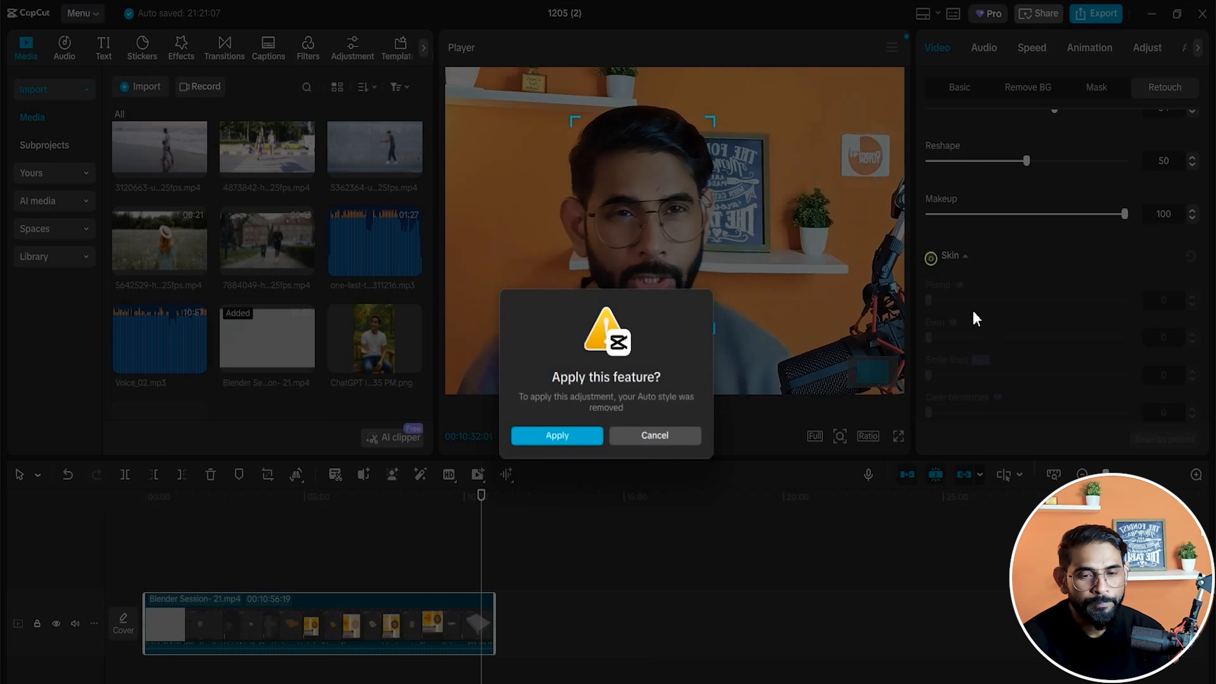
click(585, 438)
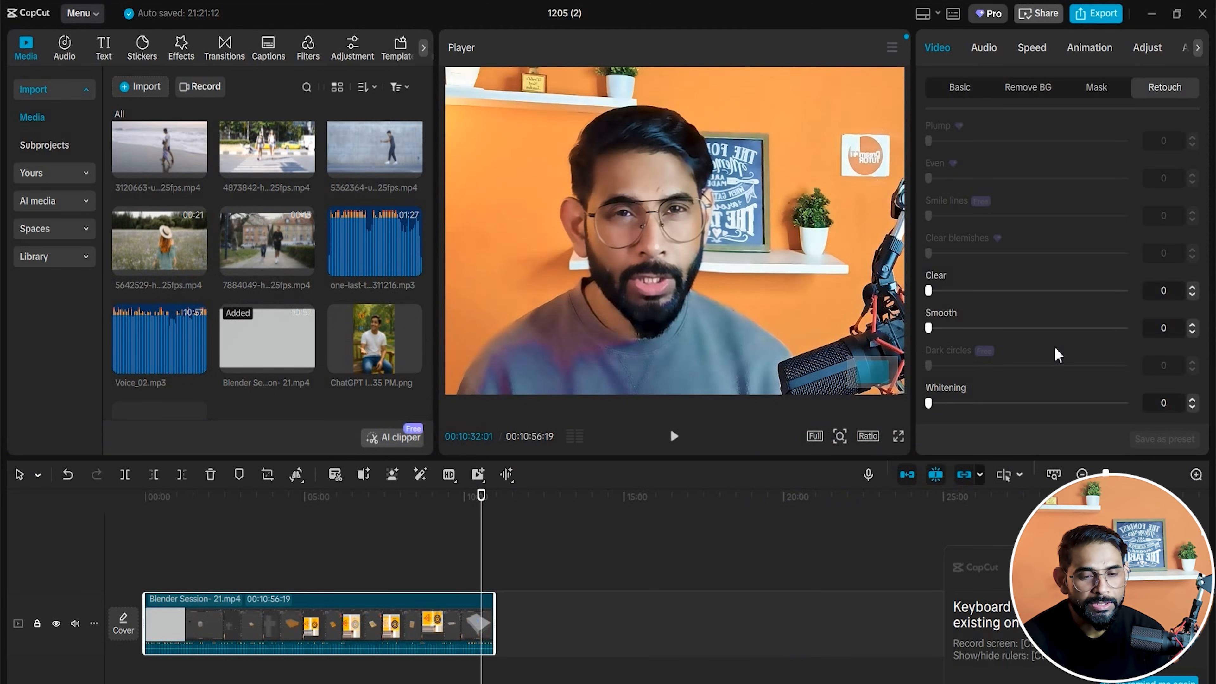
scroll(1035, 329, up, 1)
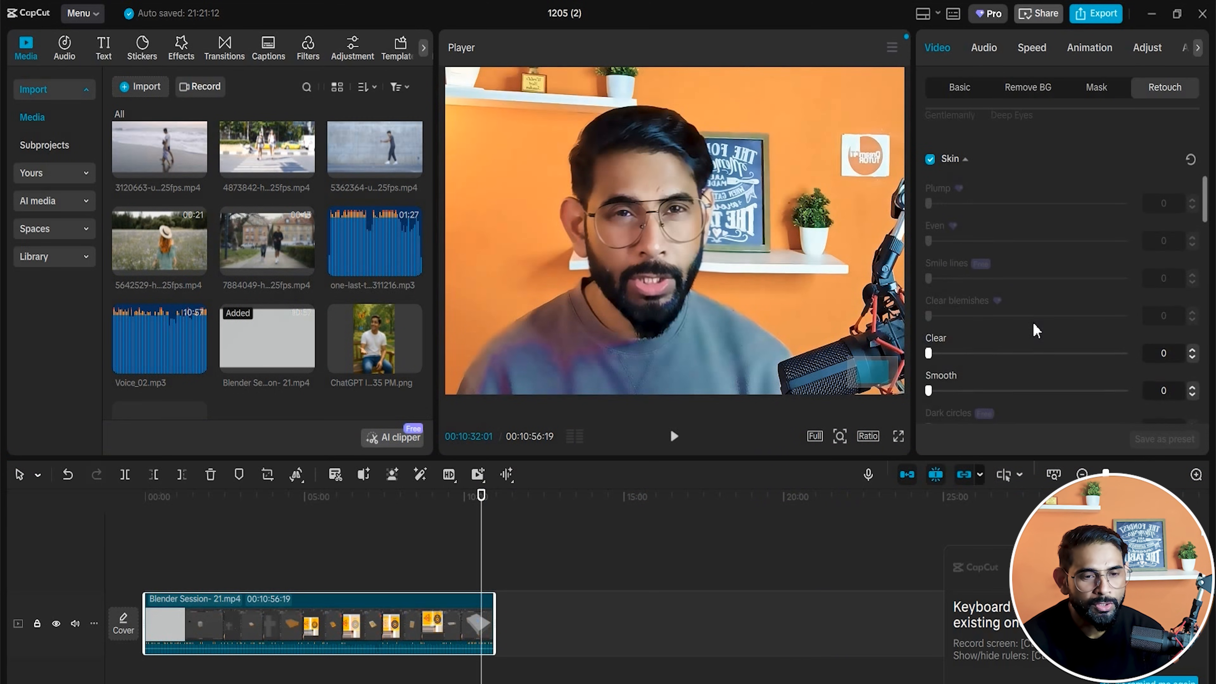
scroll(1035, 326, down, 1)
drag(929, 291, 1038, 328)
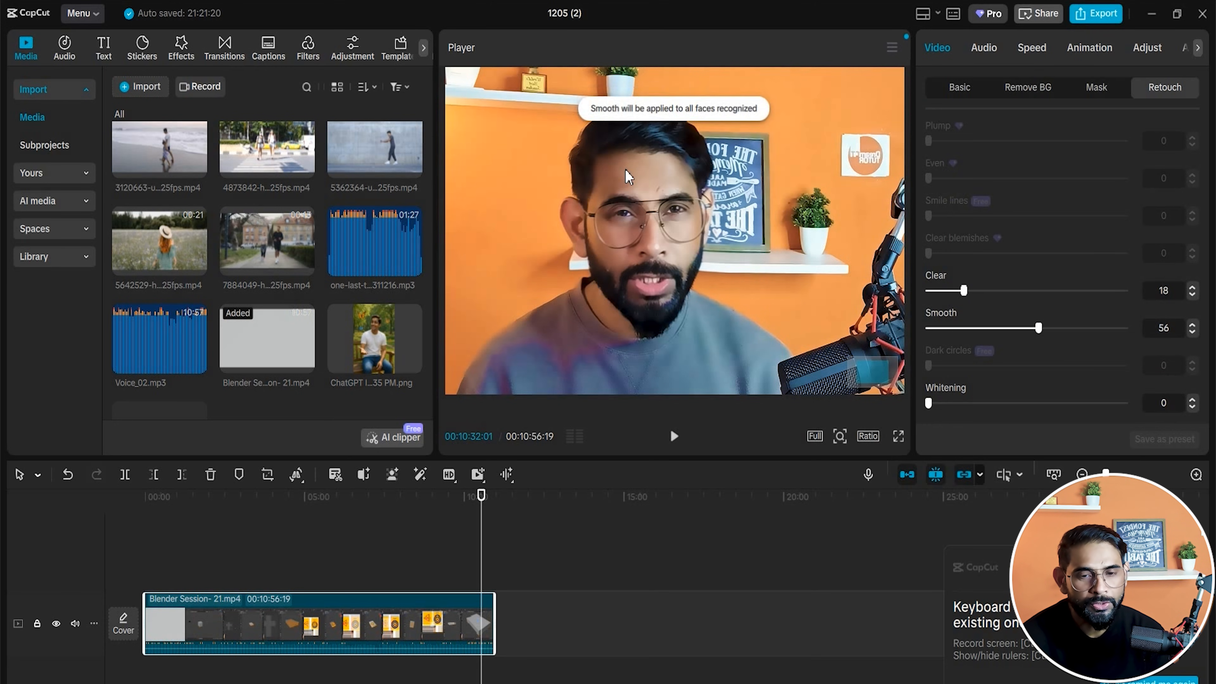
Compare Pink White, a reddish-brown tone and no skin tone on the face, finishing with Pink White.
scroll(990, 336, down, 4)
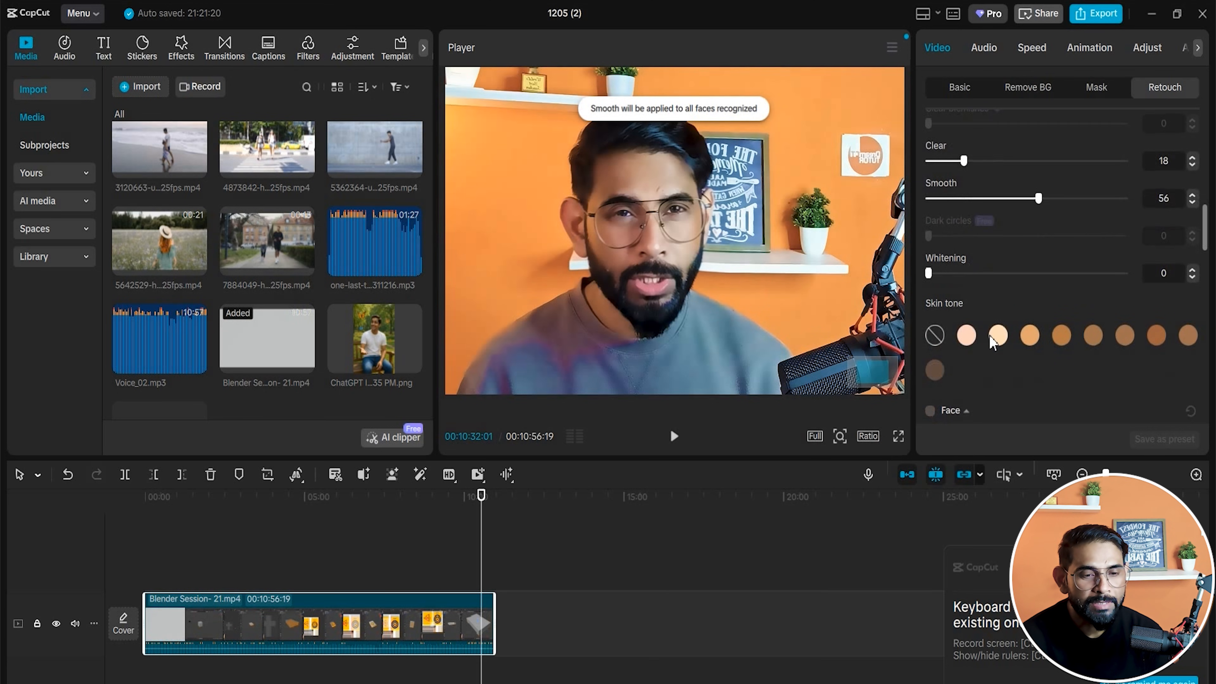
click(967, 253)
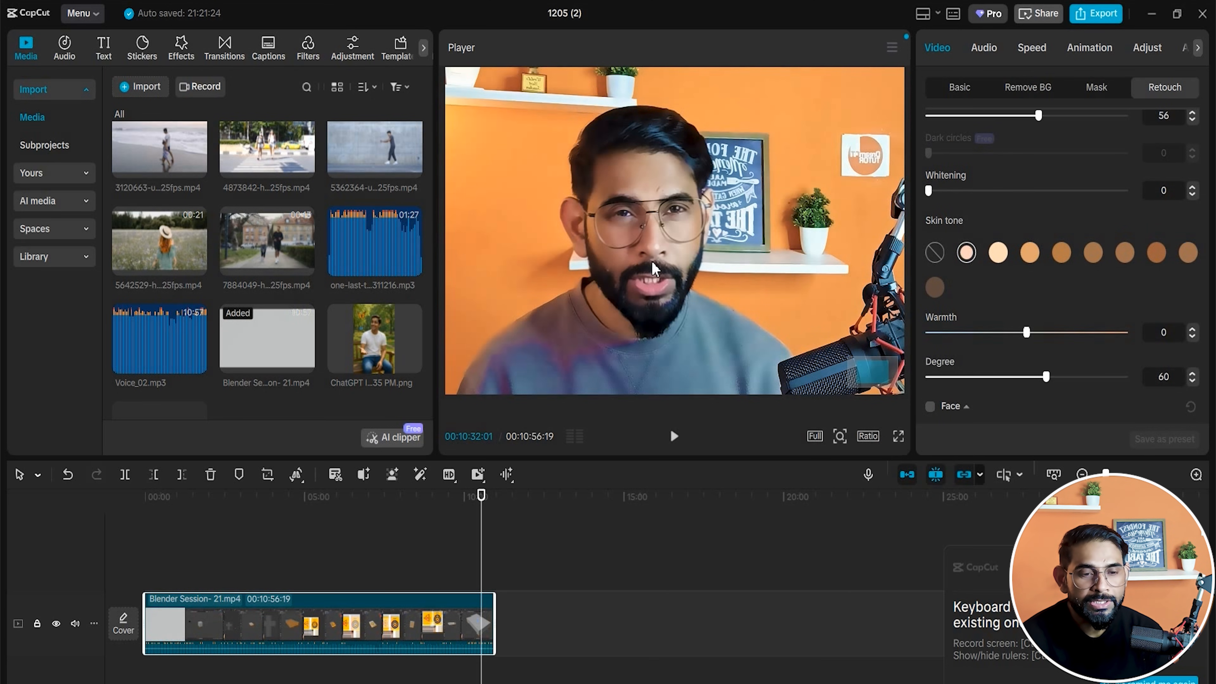
click(1156, 254)
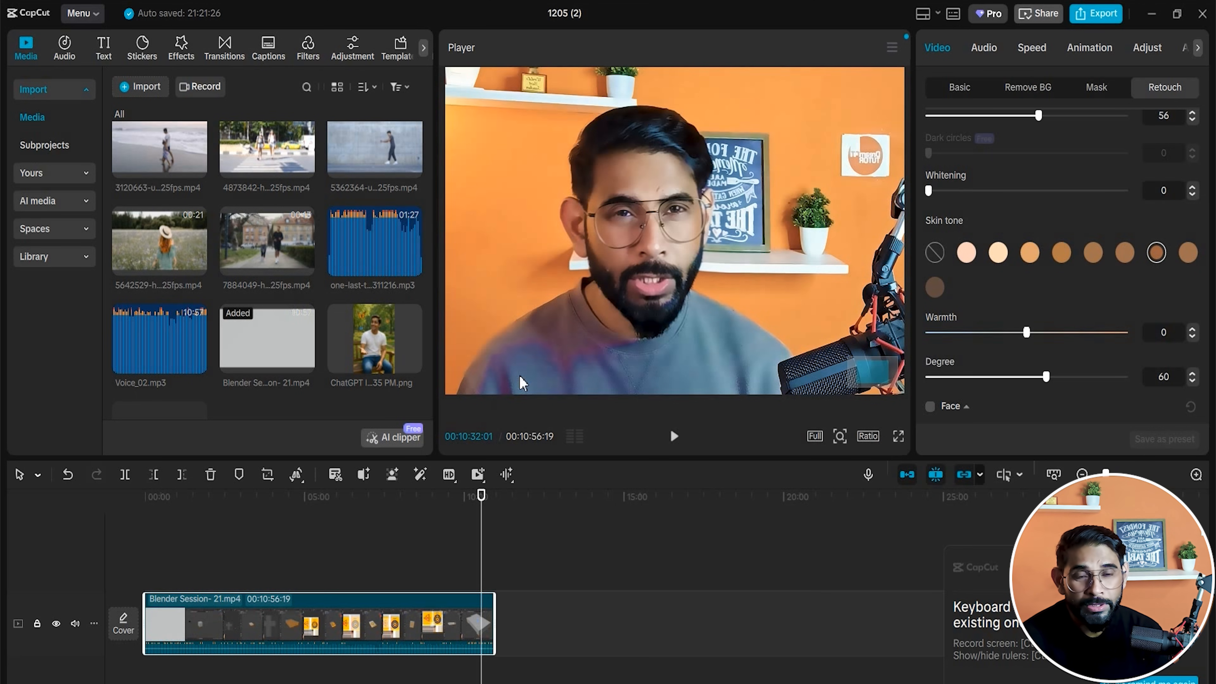
scroll(1042, 319, up, 5)
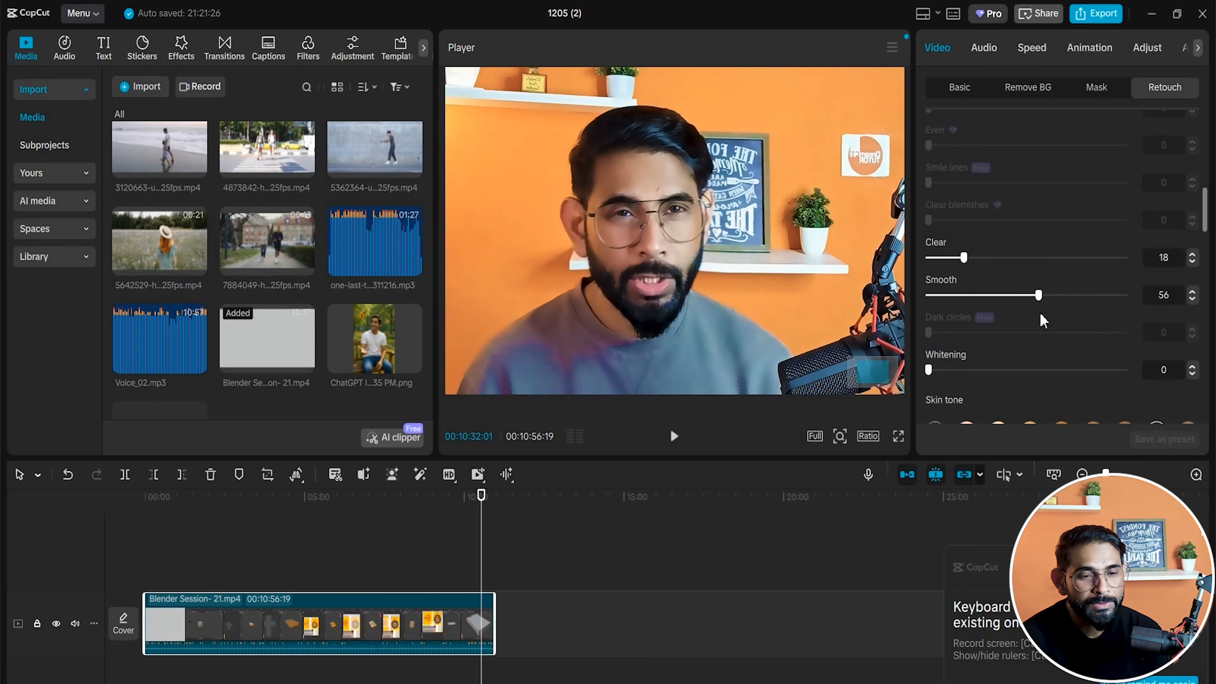
scroll(1084, 238, down, 4)
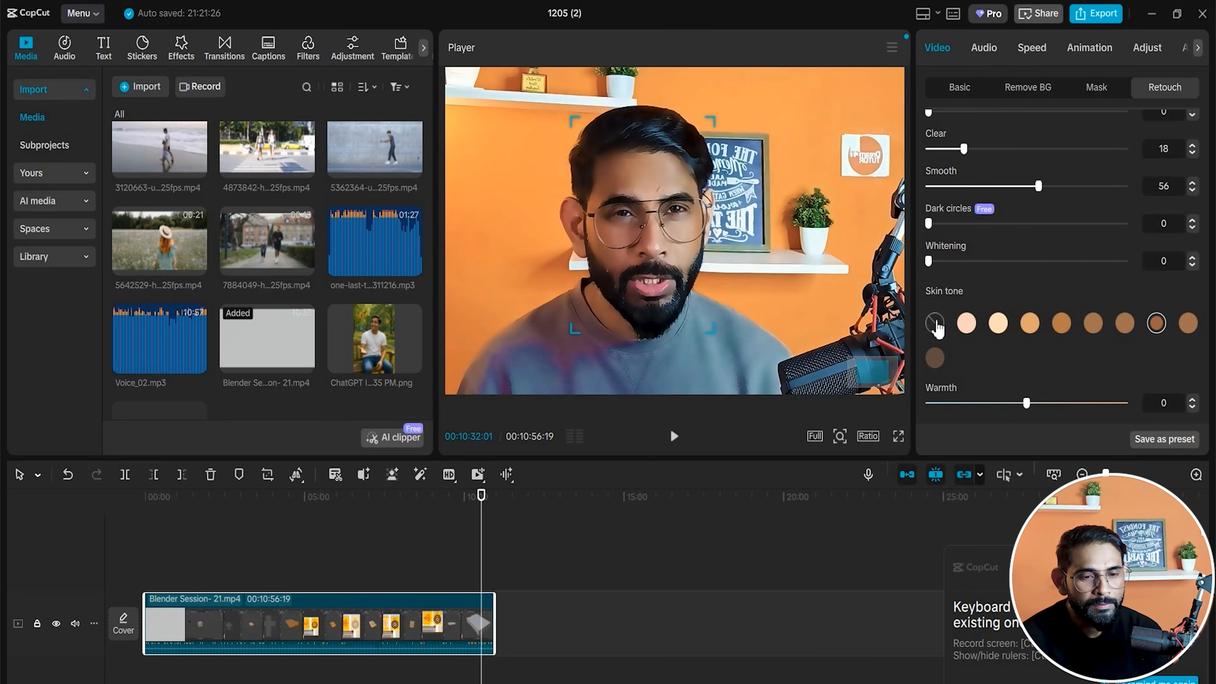
click(935, 322)
click(1156, 324)
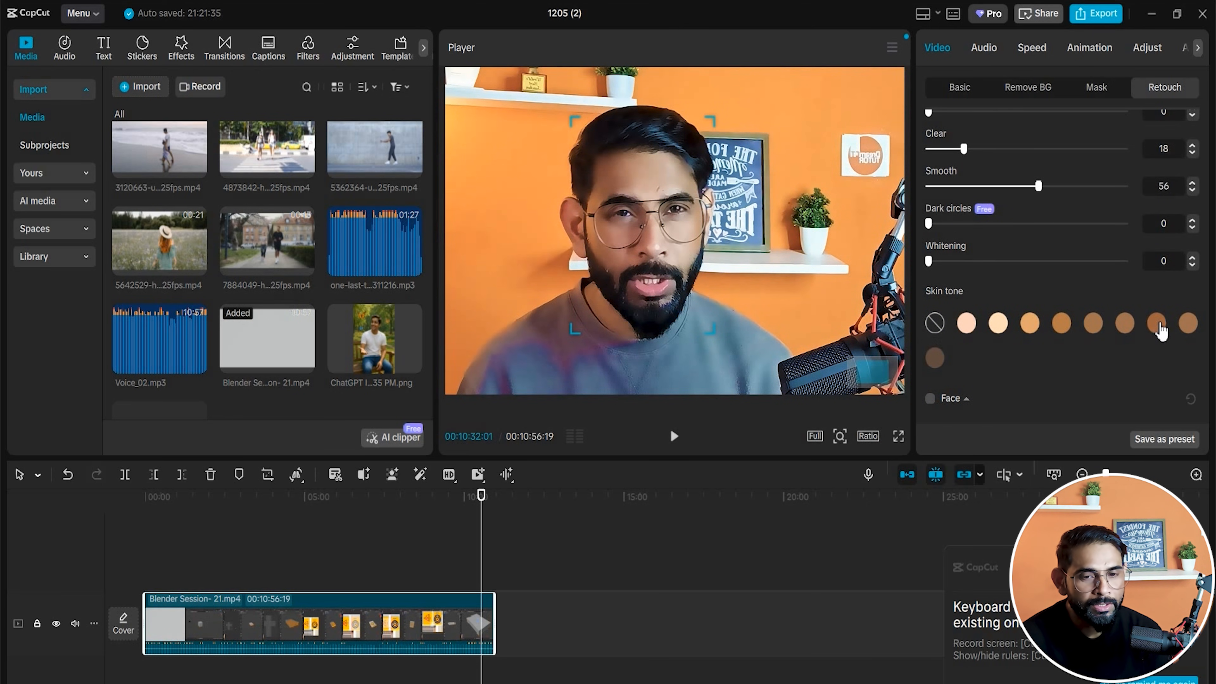
click(932, 326)
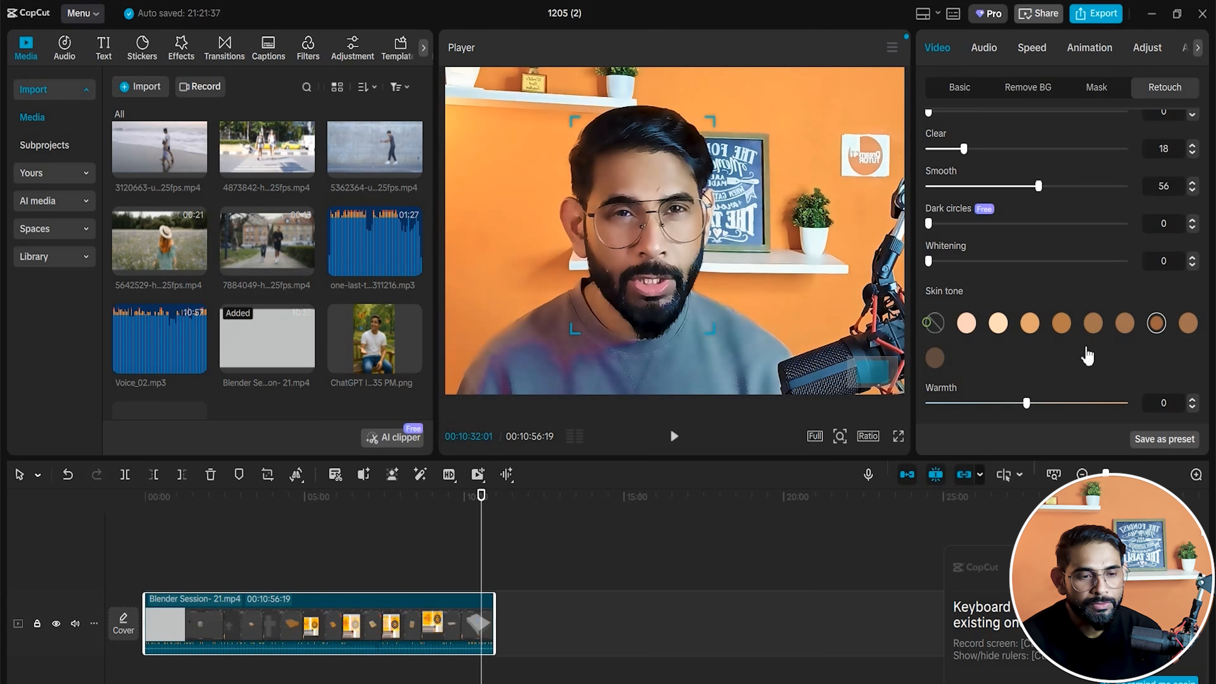
click(968, 326)
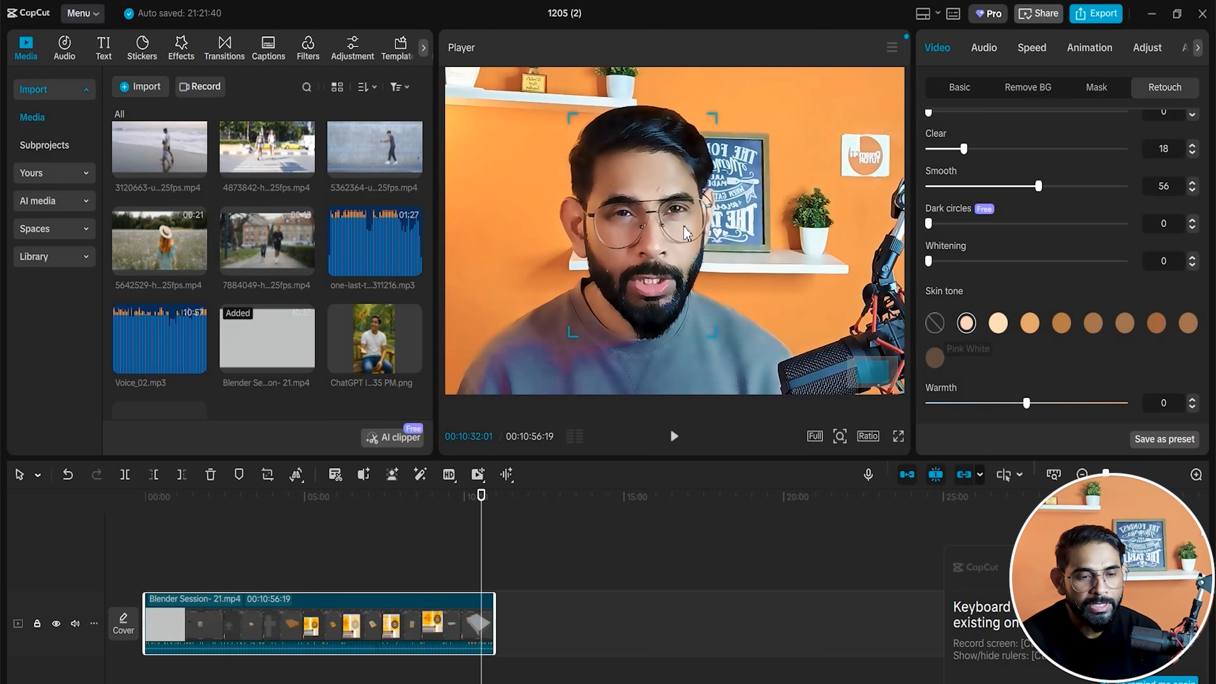
Enable Face retouching and set Slim to 10 and Width to -50.
scroll(972, 359, down, 2)
scroll(972, 359, down, 5)
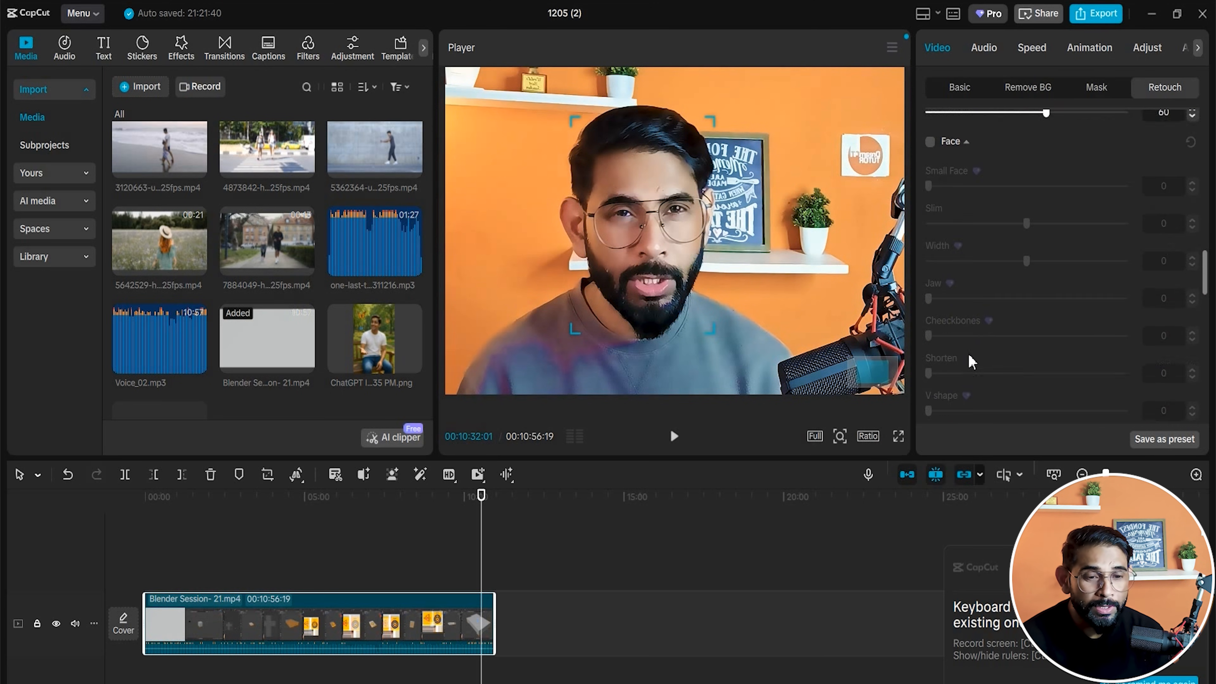
click(930, 139)
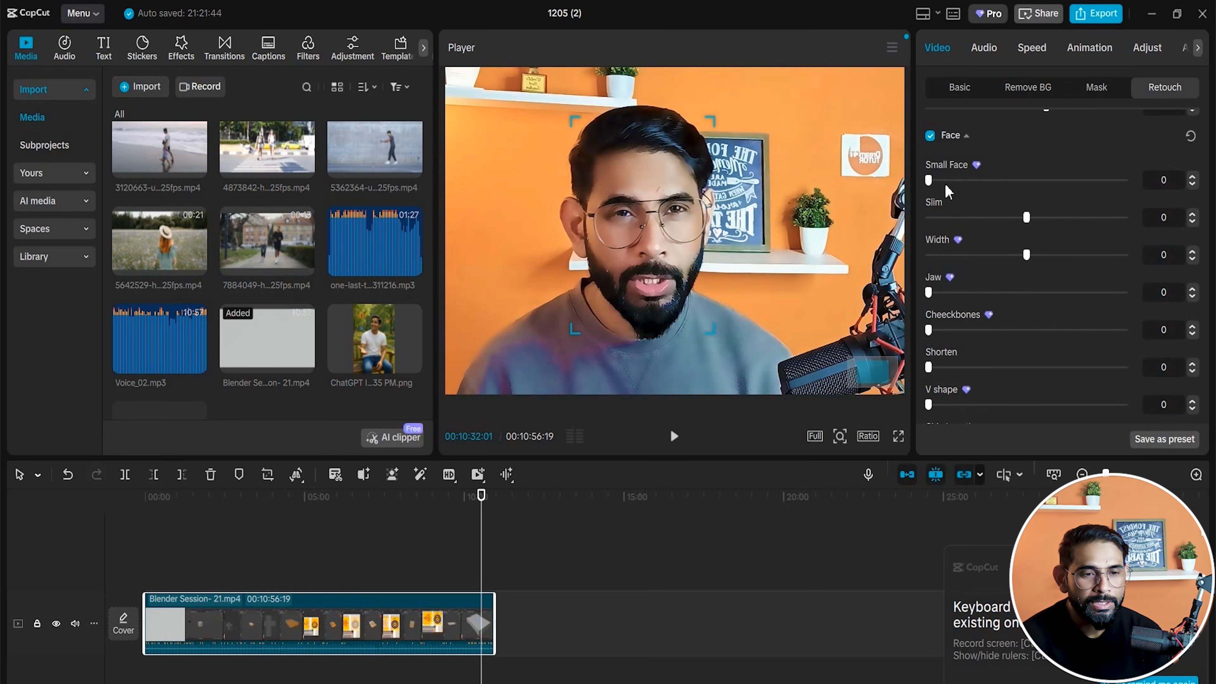
drag(927, 188, 918, 226)
drag(1024, 219, 919, 259)
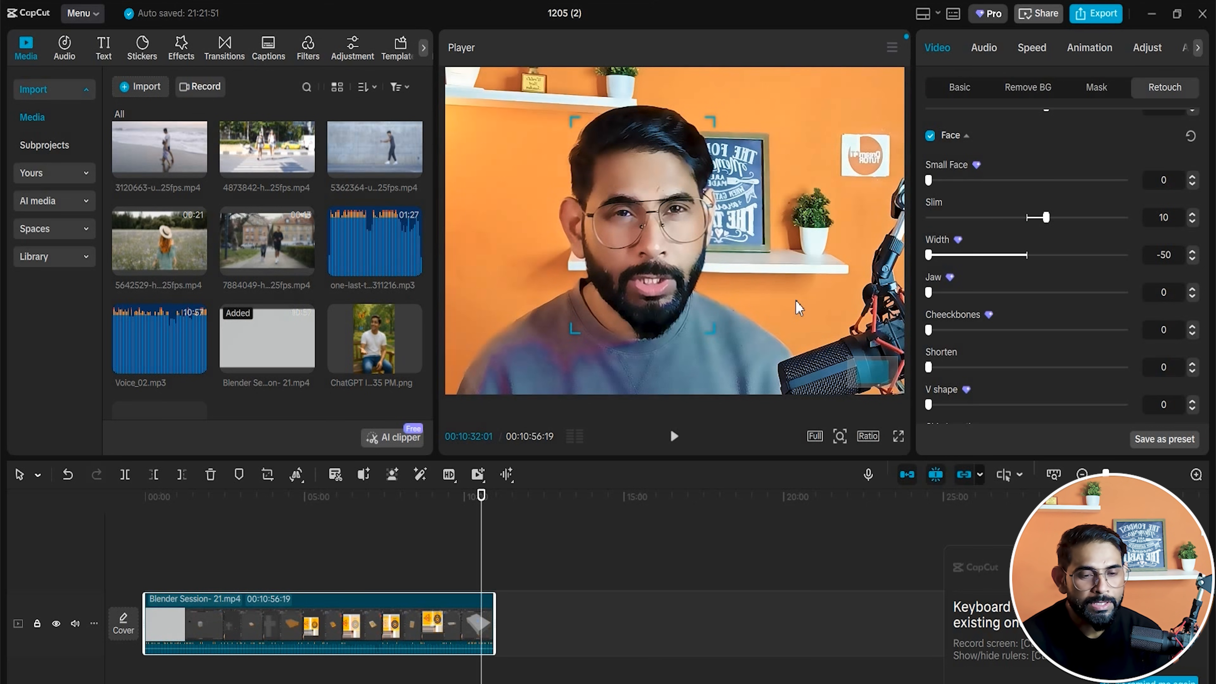
Set the face's Width to -47 and Jaw to 100, and increase the Chin Length.
scroll(977, 272, down, 2)
drag(941, 189, 984, 189)
drag(1058, 190, 1136, 230)
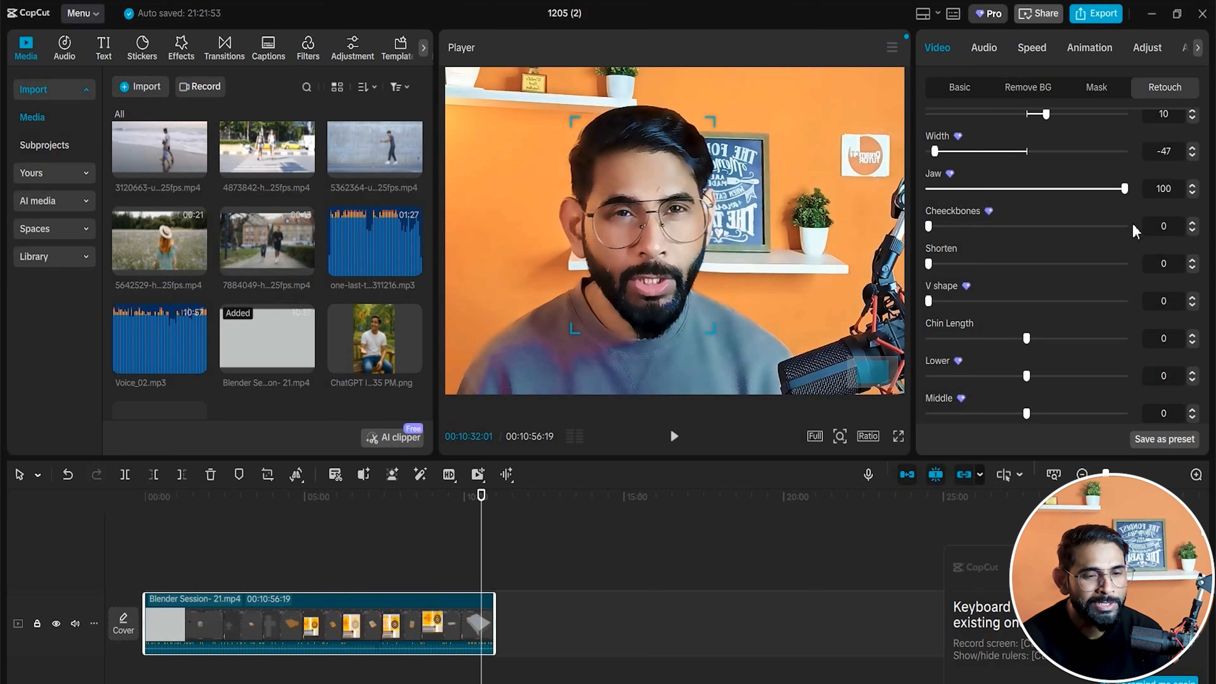
scroll(1135, 231, down, 2)
mouse_move(1025, 233)
mouse_down()
mouse_move(924, 258)
mouse_move(1112, 268)
mouse_up()
Enable Features retouching and adjust the Size and Bright Eye values for the eyes.
scroll(1081, 306, down, 7)
scroll(1010, 225, up, 3)
click(929, 203)
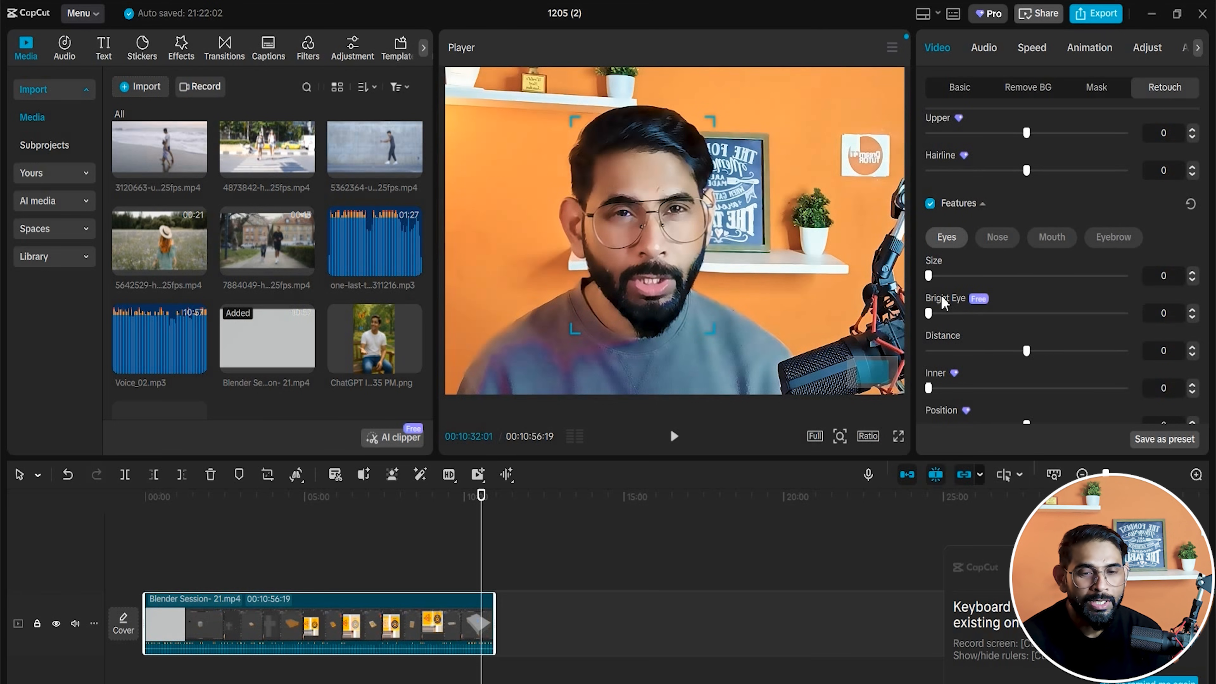
drag(946, 280, 1067, 300)
mouse_move(961, 313)
mouse_down()
mouse_move(1065, 316)
mouse_move(991, 351)
mouse_move(1115, 350)
mouse_move(982, 350)
mouse_move(965, 382)
mouse_up()
Enable Makeup retouching and apply the K-pop eyelashes.
scroll(993, 364, down, 3)
scroll(996, 360, down, 5)
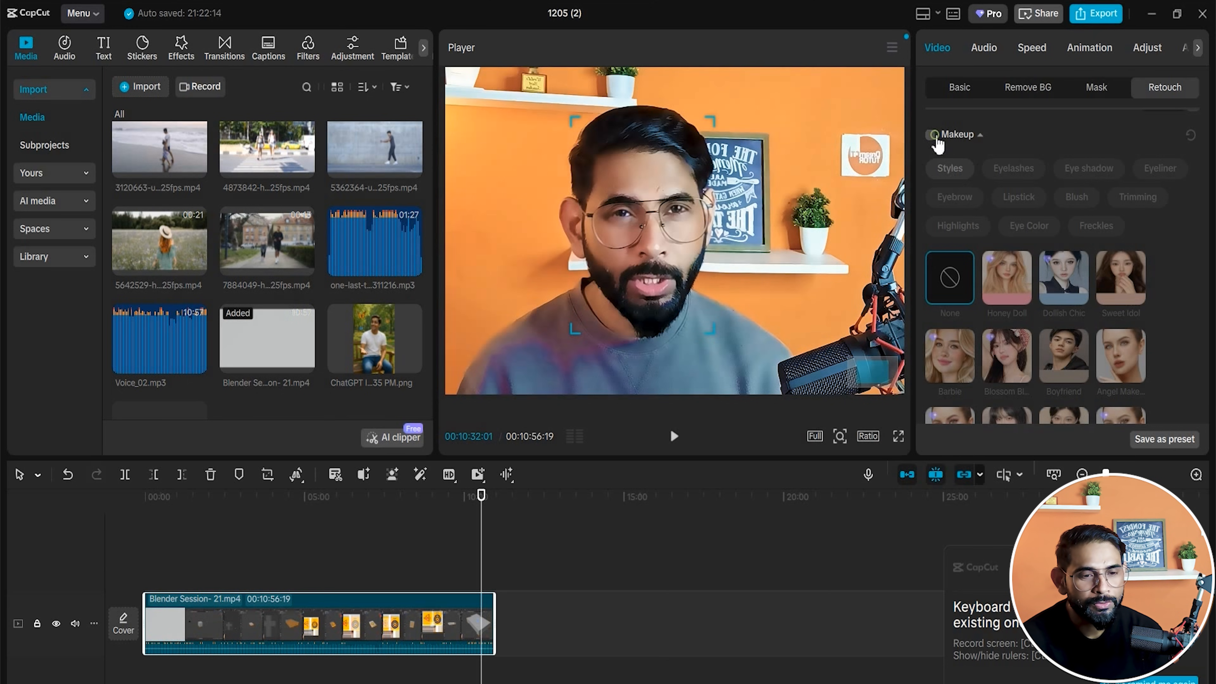
click(930, 135)
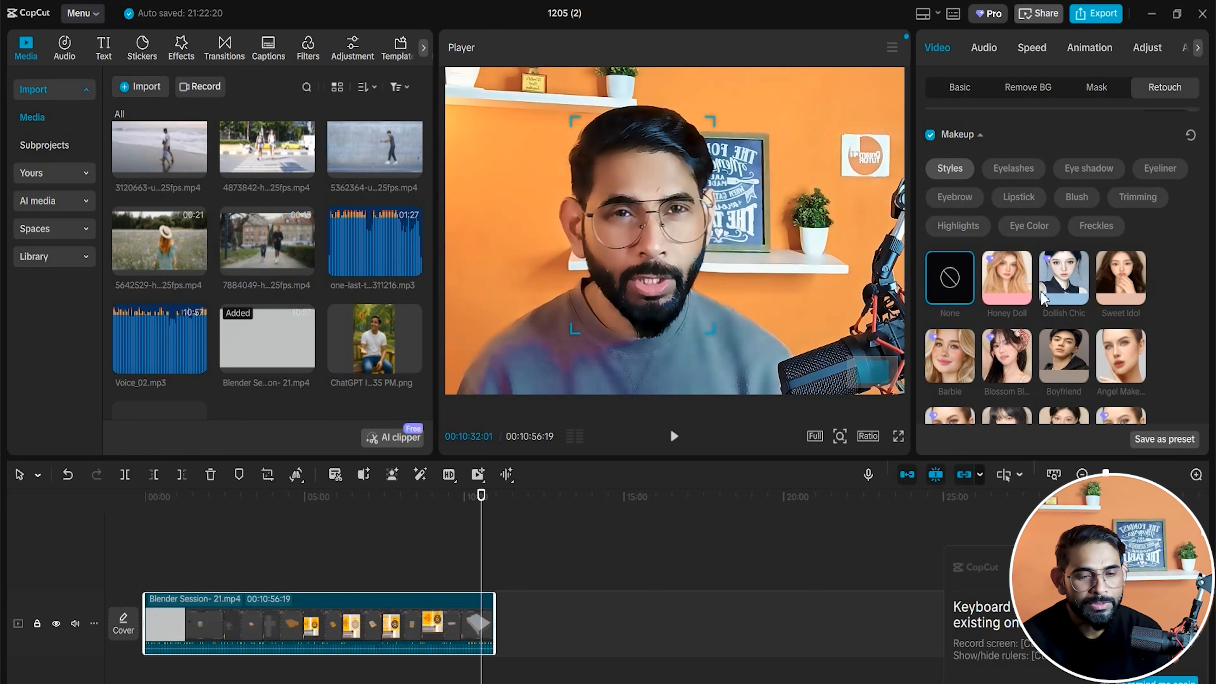
click(1014, 172)
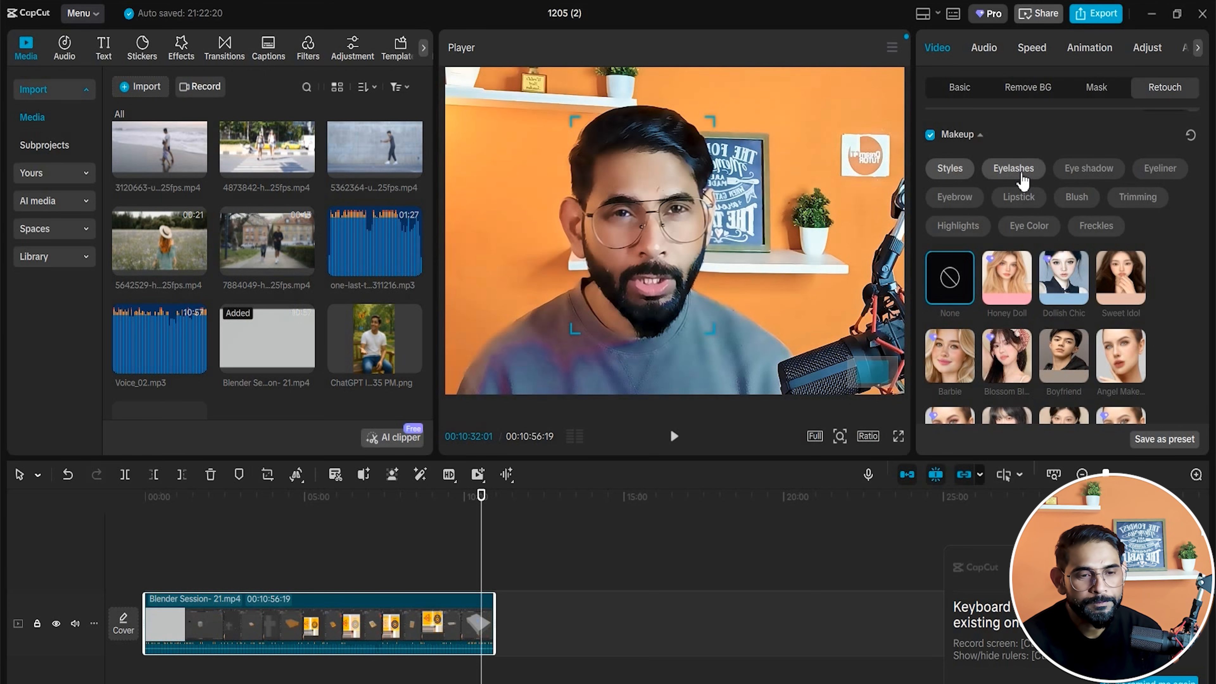
click(1014, 295)
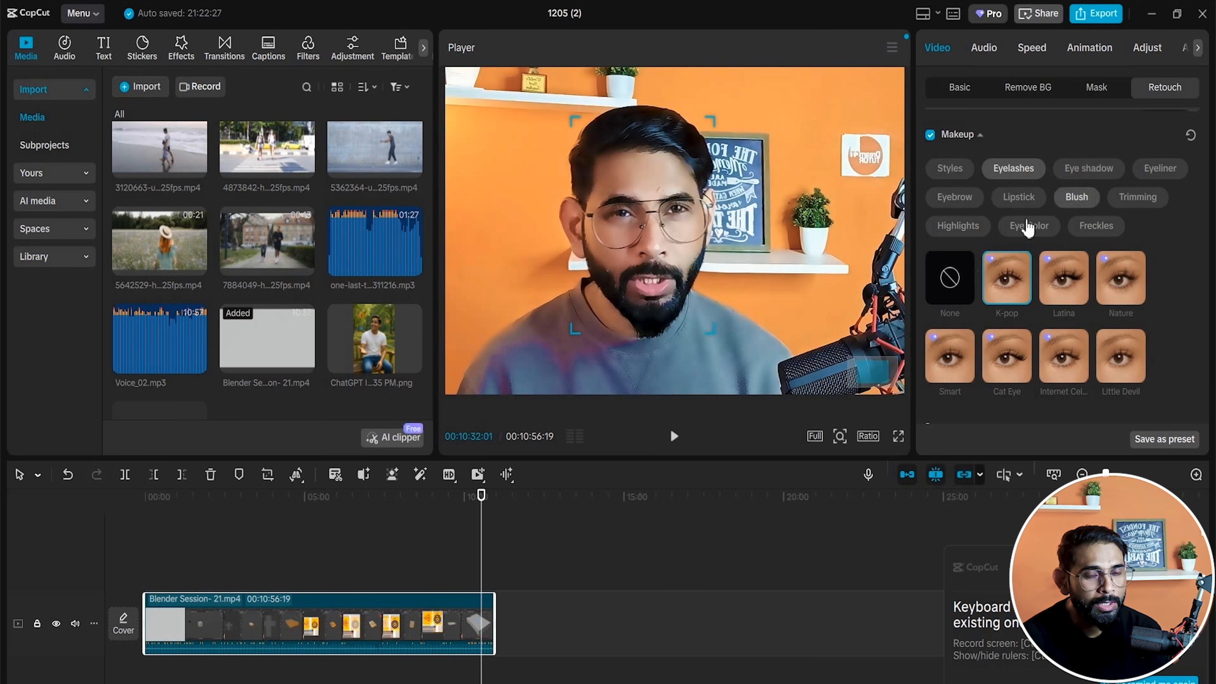
scroll(1005, 265, up, 2)
scroll(1029, 293, down, 4)
scroll(1069, 376, up, 2)
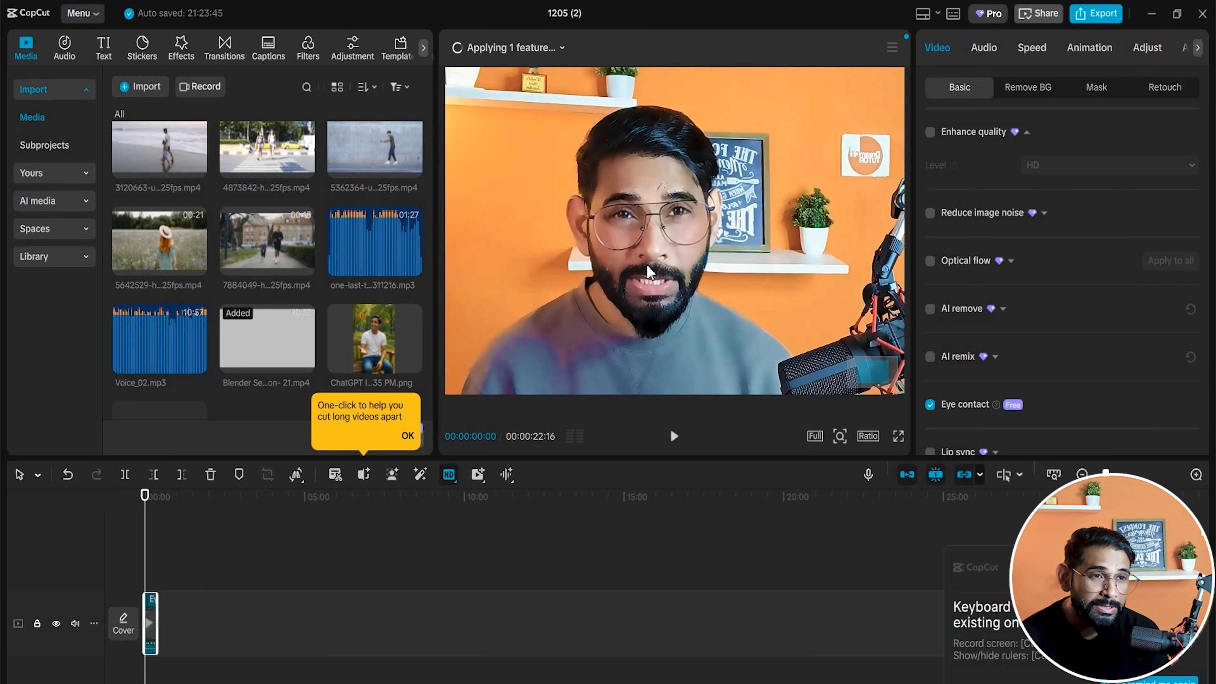
Play the talking-head clip with Eye contact enabled to check the gaze correction.
key(space)
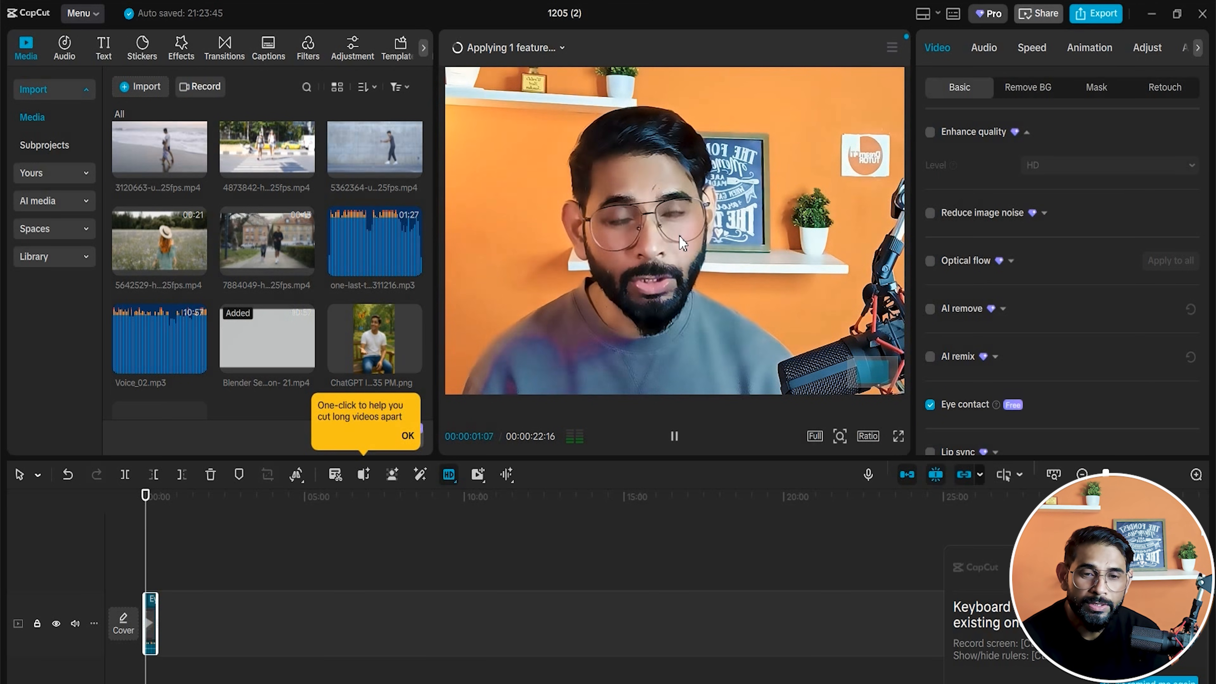
scroll(1003, 407, down, 6)
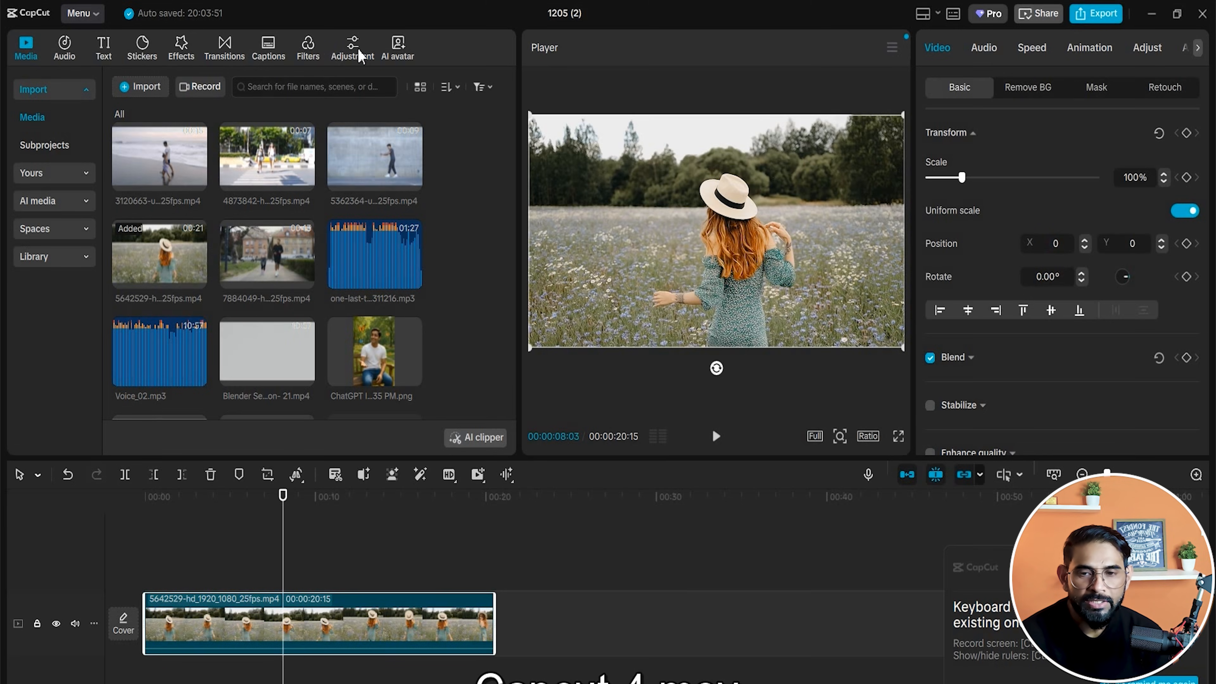
Add a custom adjustment layer above the flower-field clip and extend it across the clip's whole length.
click(352, 46)
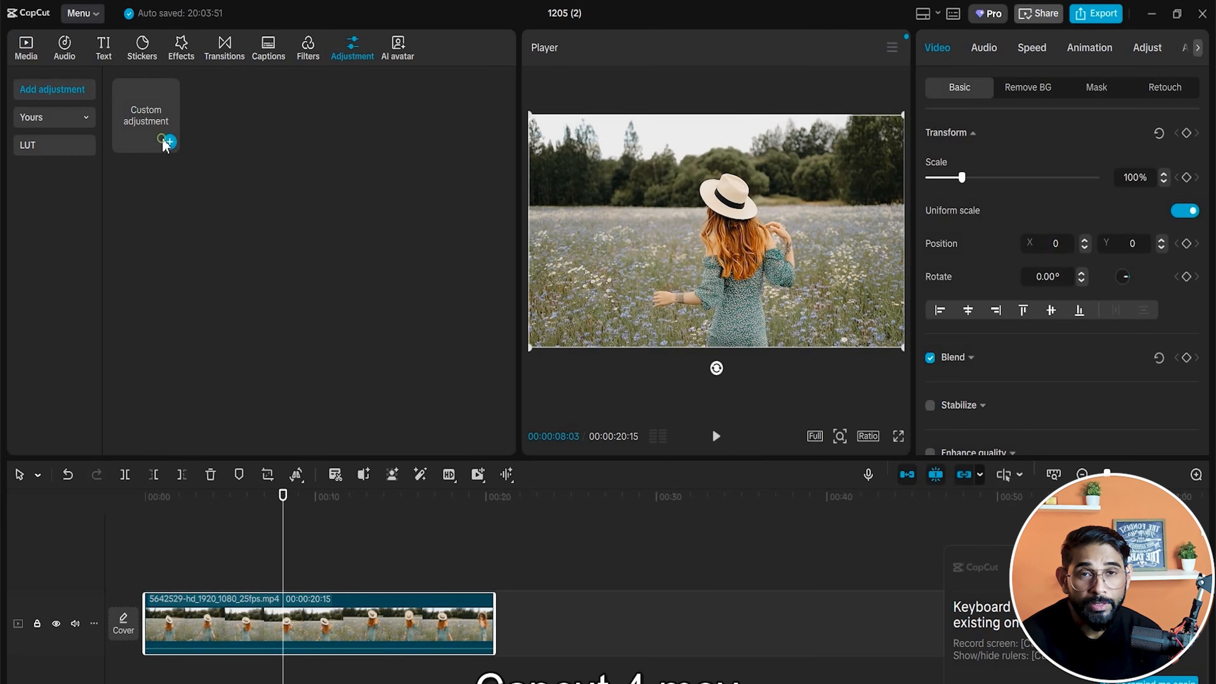
click(167, 137)
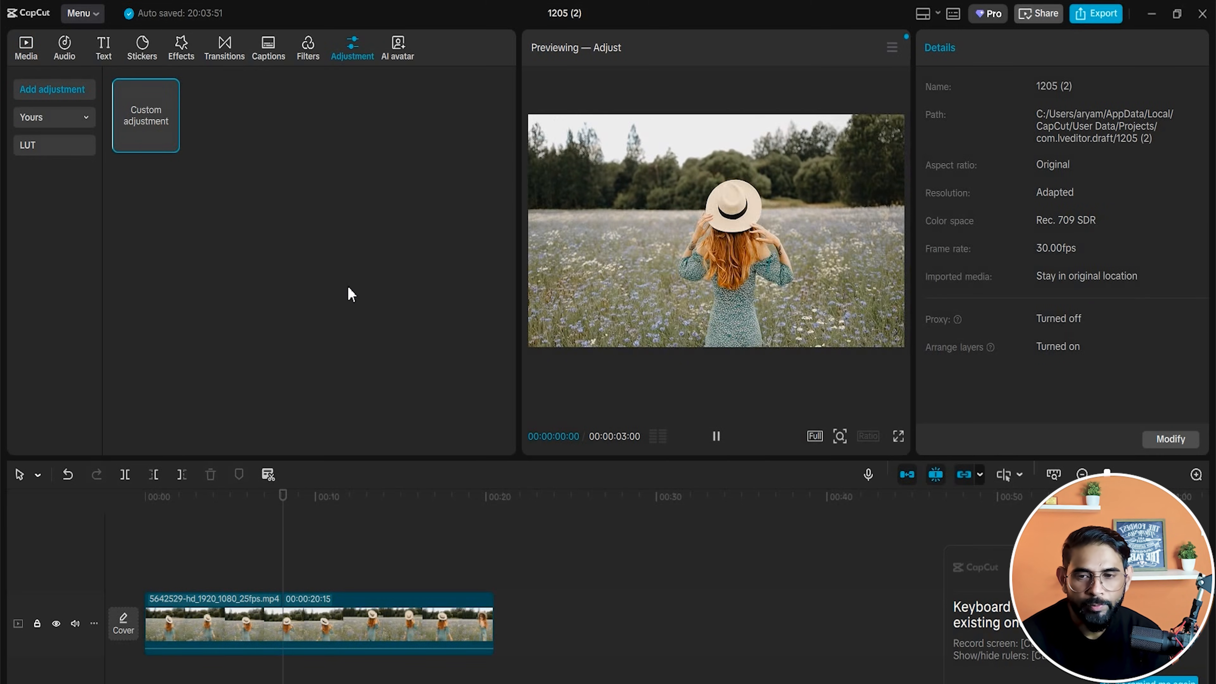
click(170, 142)
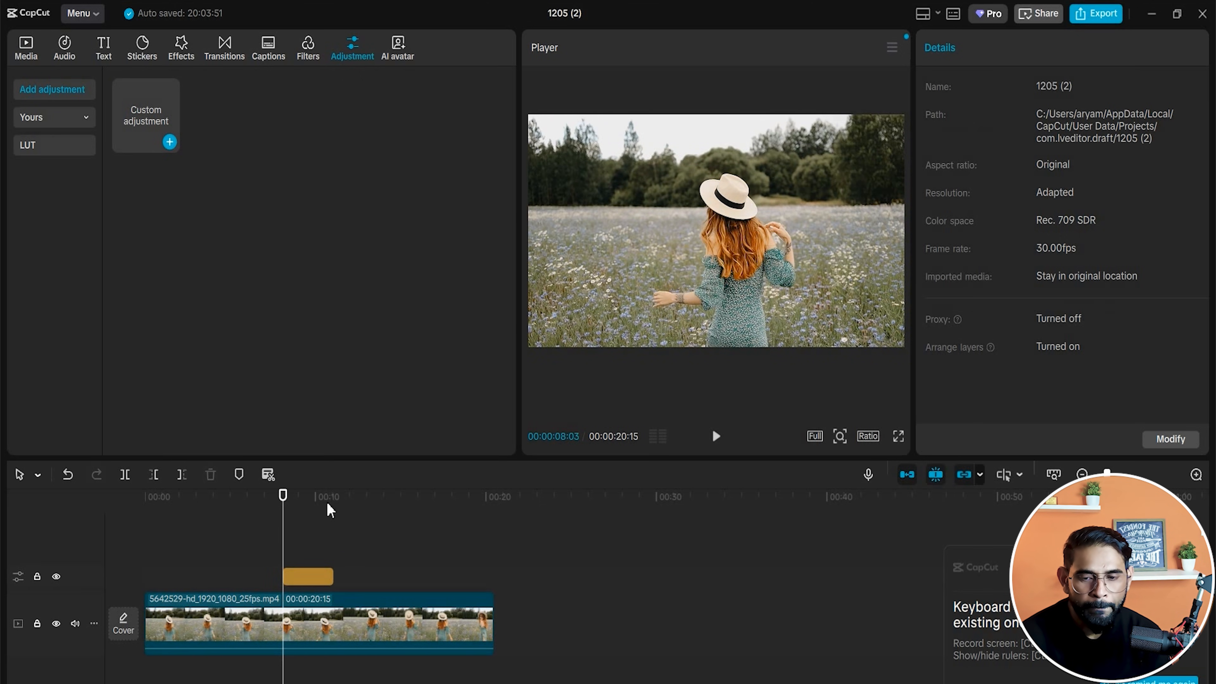
drag(284, 576, 192, 576)
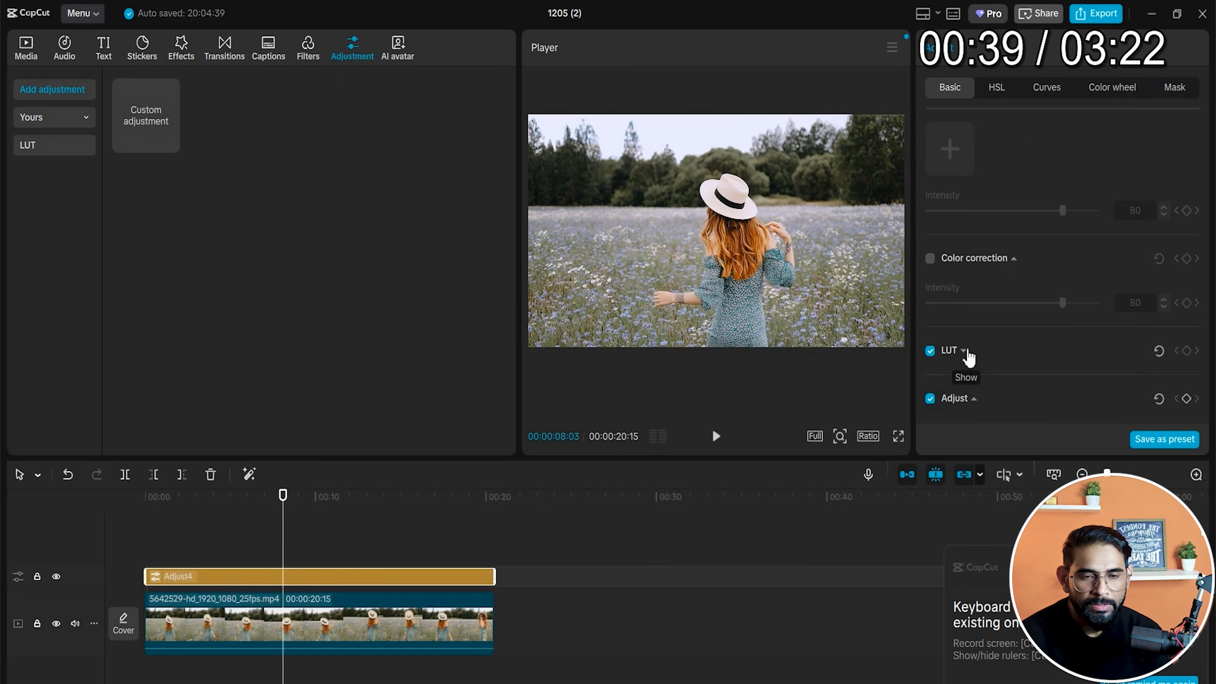
Expand the LUT settings of the adjustment layer and raise its Brilliance slightly.
click(964, 350)
scroll(1013, 374, down, 3)
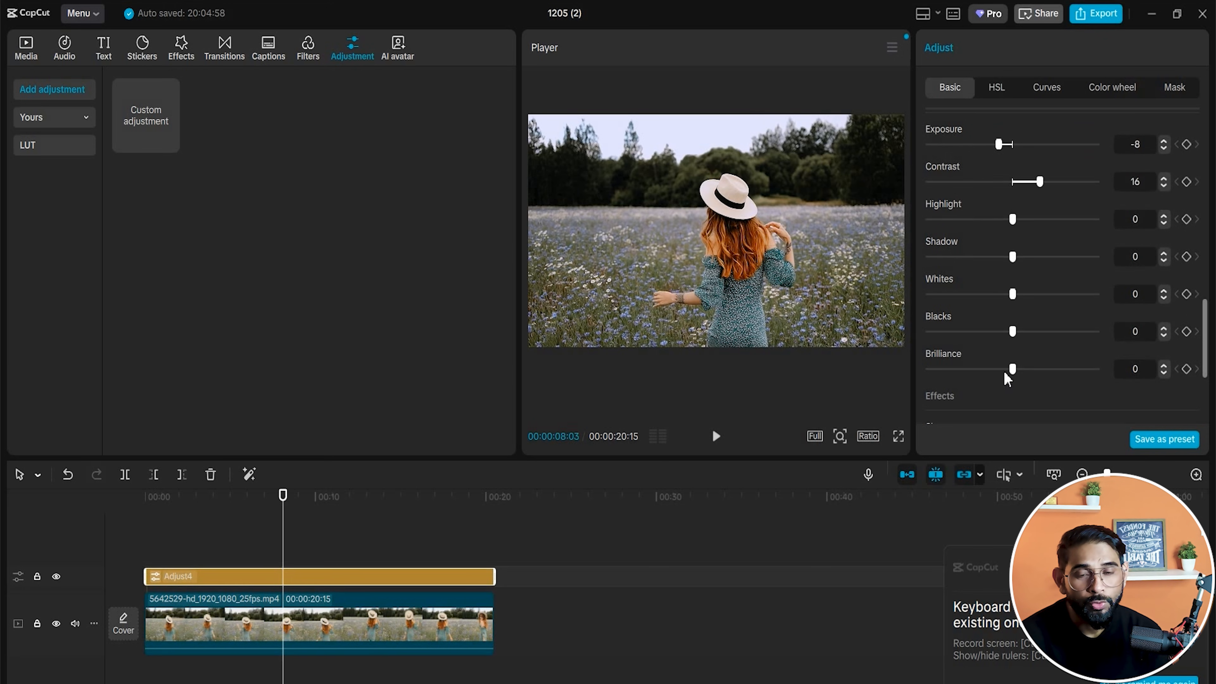
drag(1013, 372, 1025, 370)
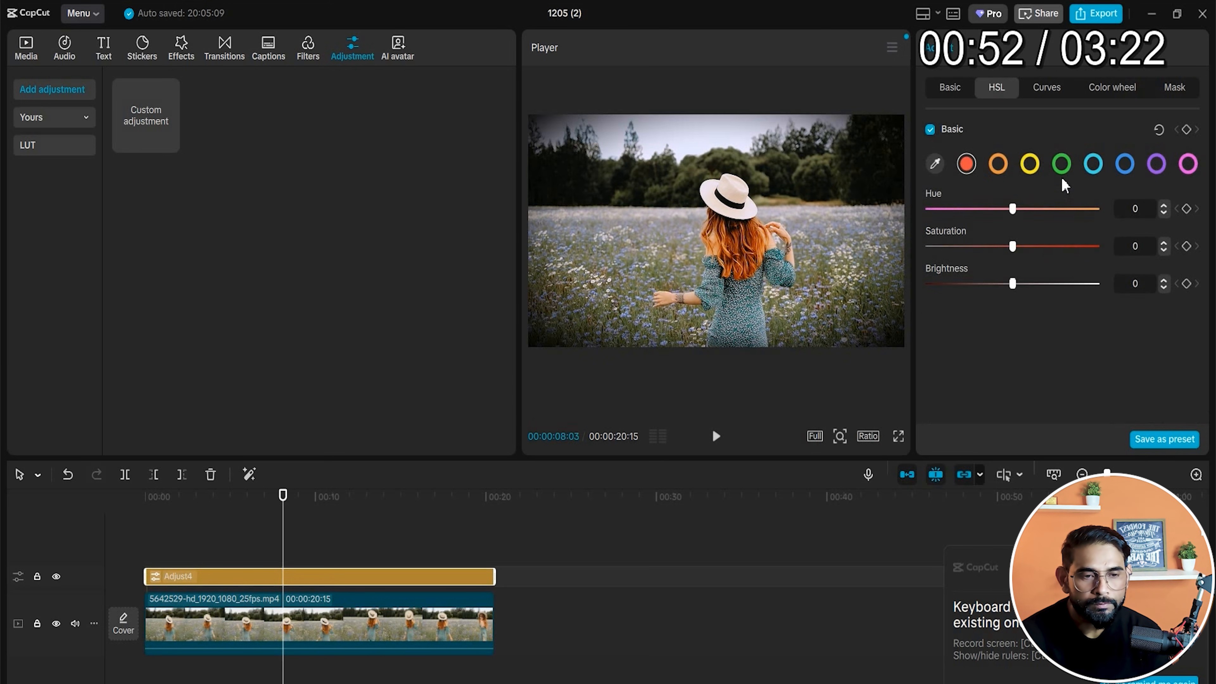
Set the green HSL Saturation to 100, increase the orange Hue, and check the grade on a frame around 15 seconds.
click(1062, 164)
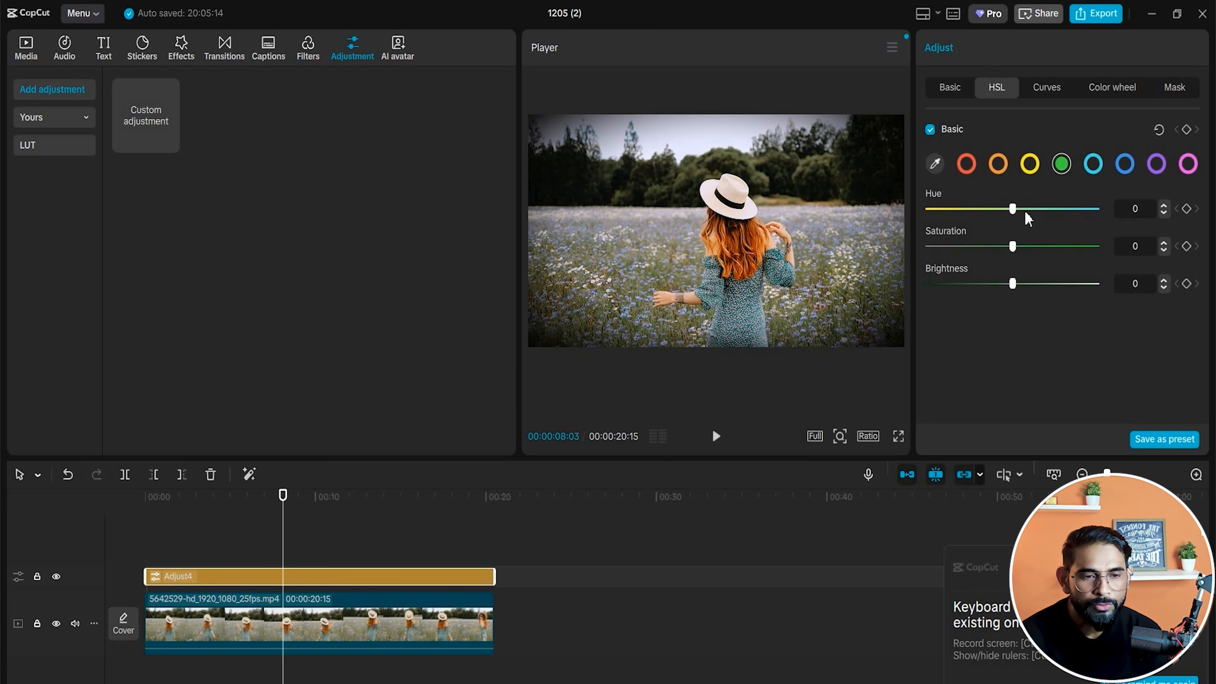
drag(1013, 246, 1098, 254)
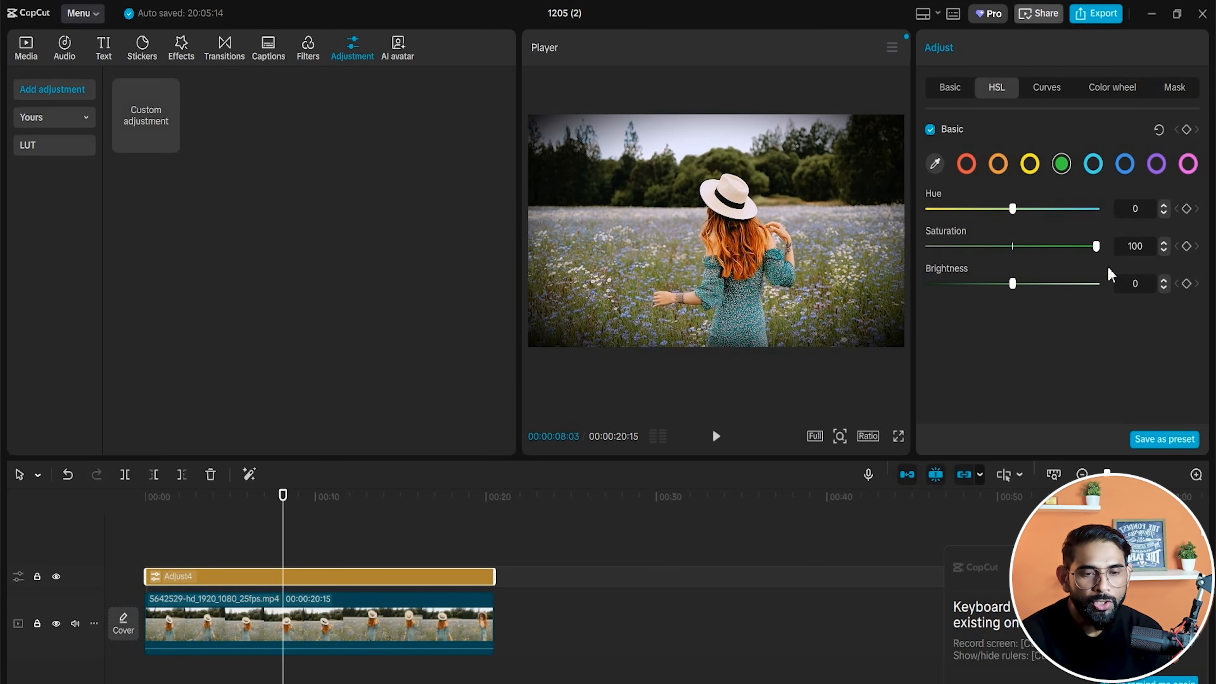
click(999, 168)
drag(1013, 209, 1049, 238)
click(586, 558)
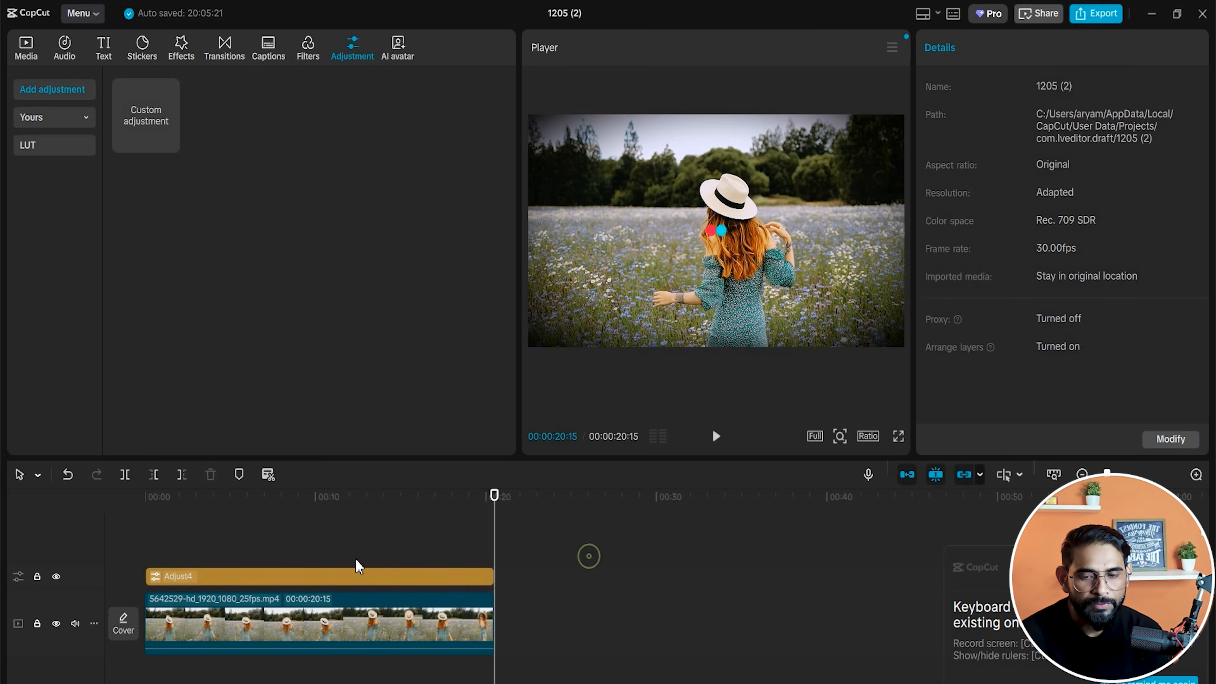
click(414, 563)
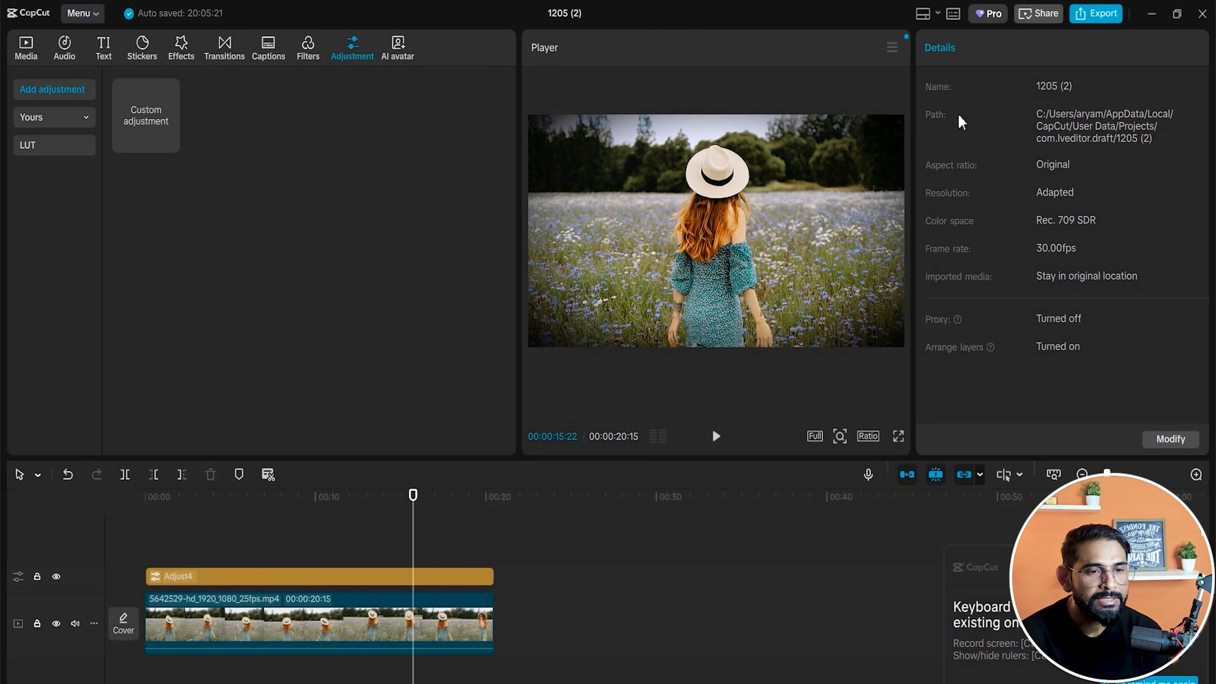
Open the export settings and name the exported video CG.
click(1097, 14)
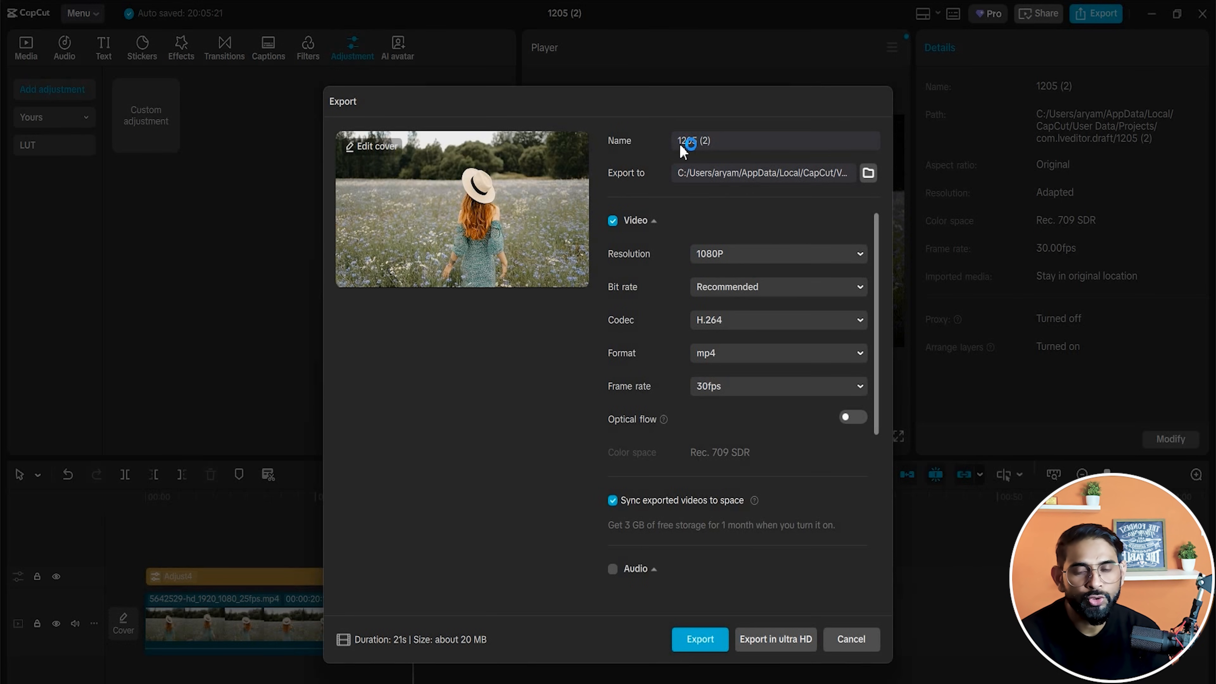
drag(725, 139, 652, 152)
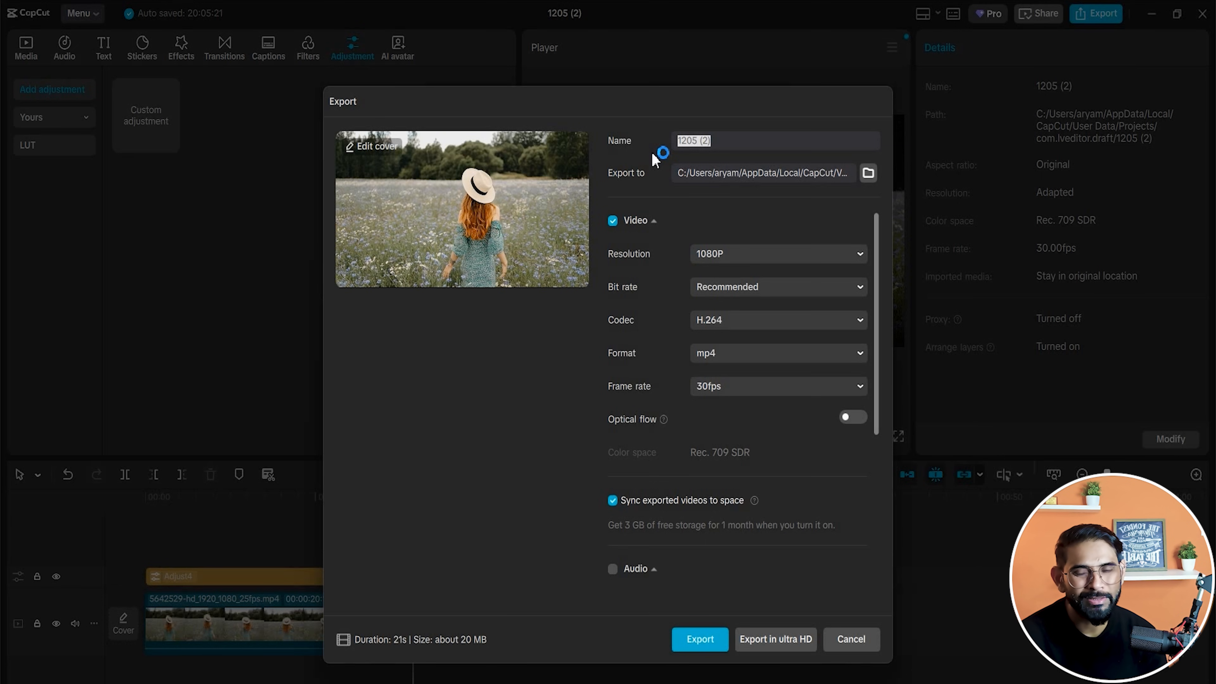
text(CG)
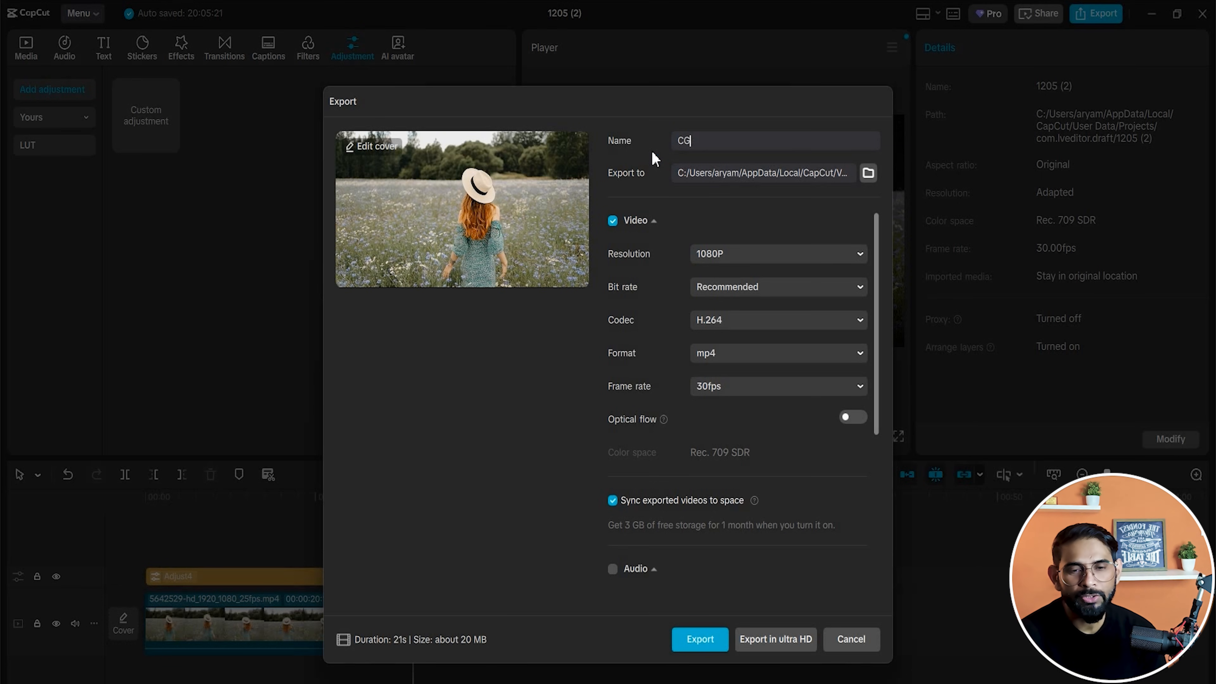
key(ctrl+z)
text(CG)
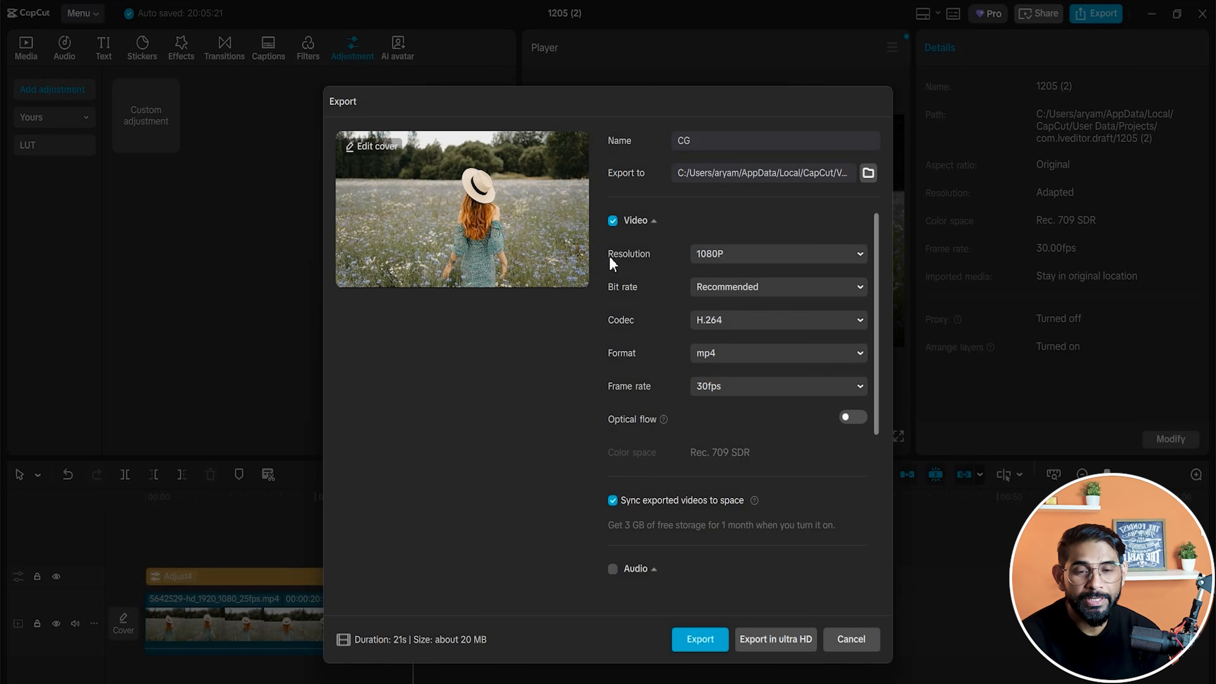
Choose 1080P resolution and the H.264 codec for the export, and look through the frame rates and remaining options.
click(856, 255)
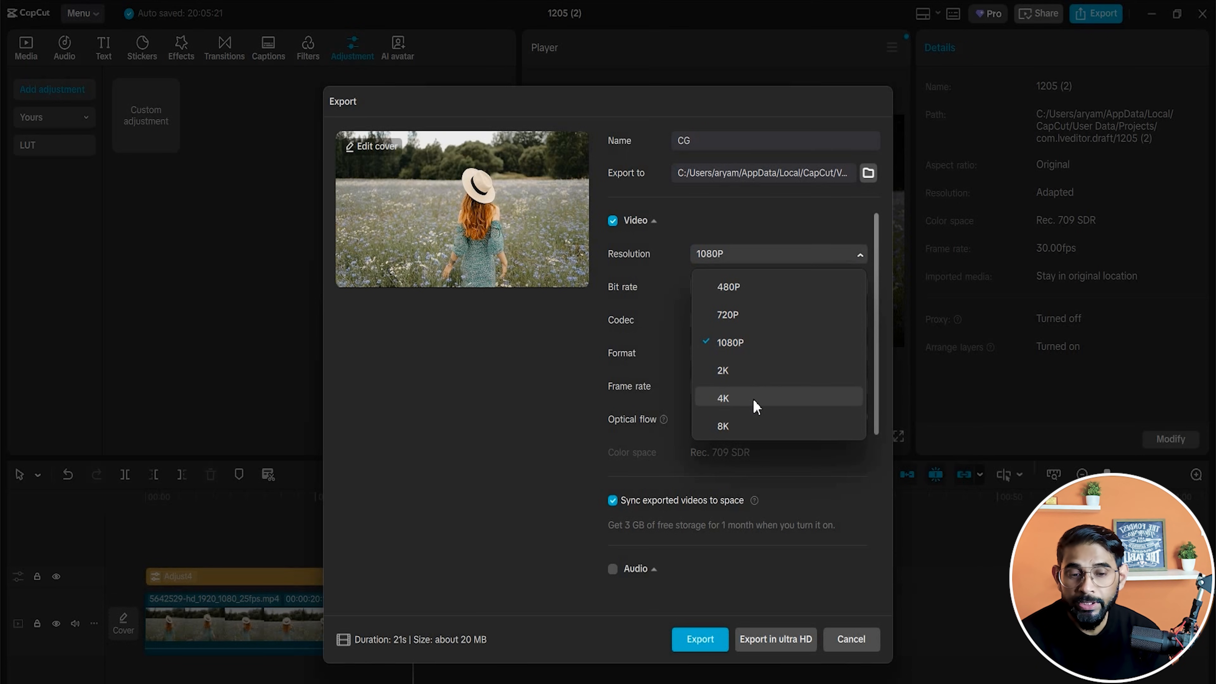
click(759, 343)
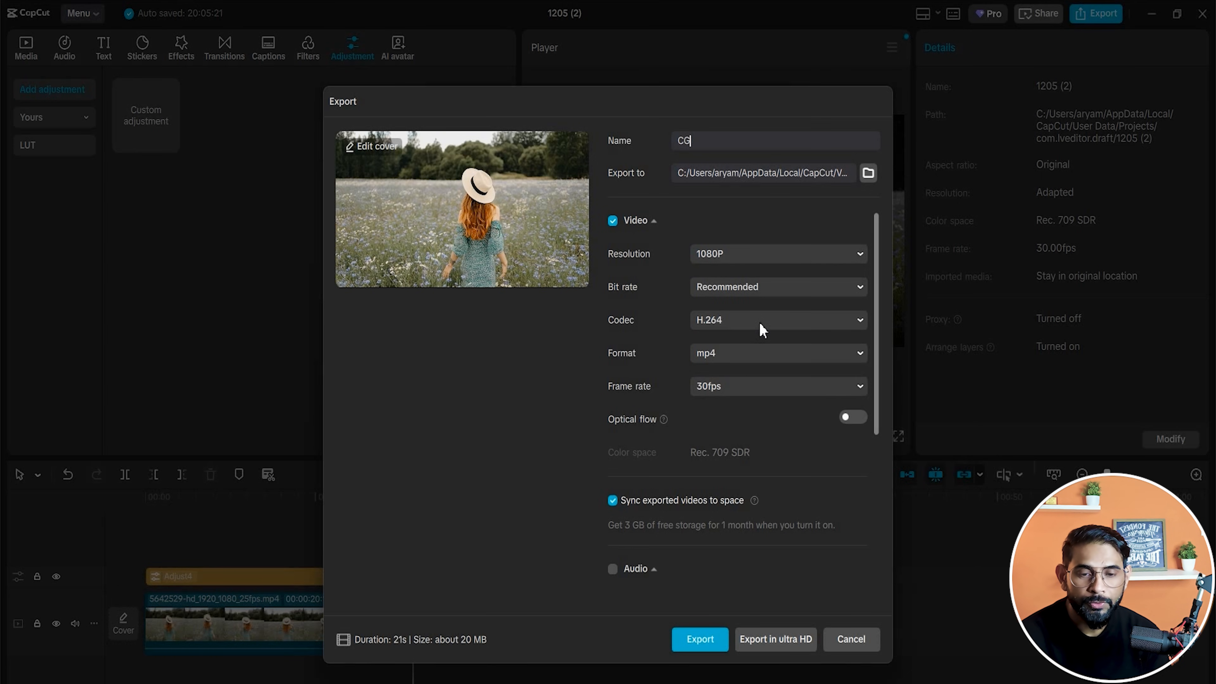
click(789, 325)
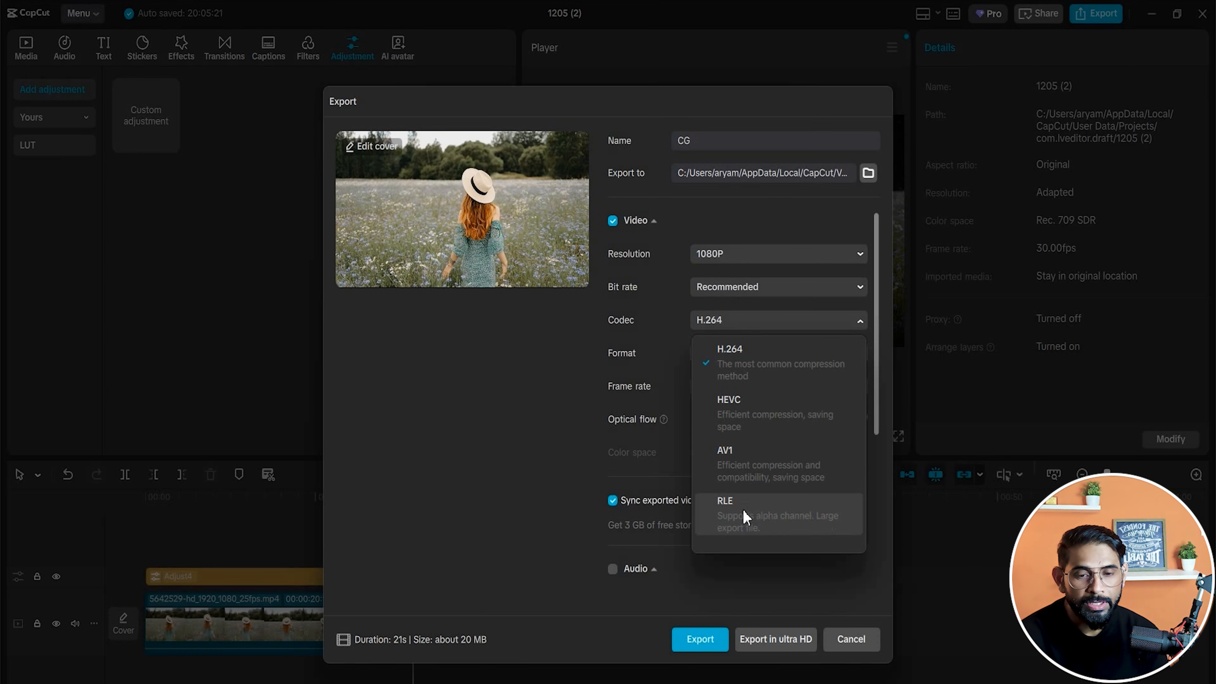
click(747, 351)
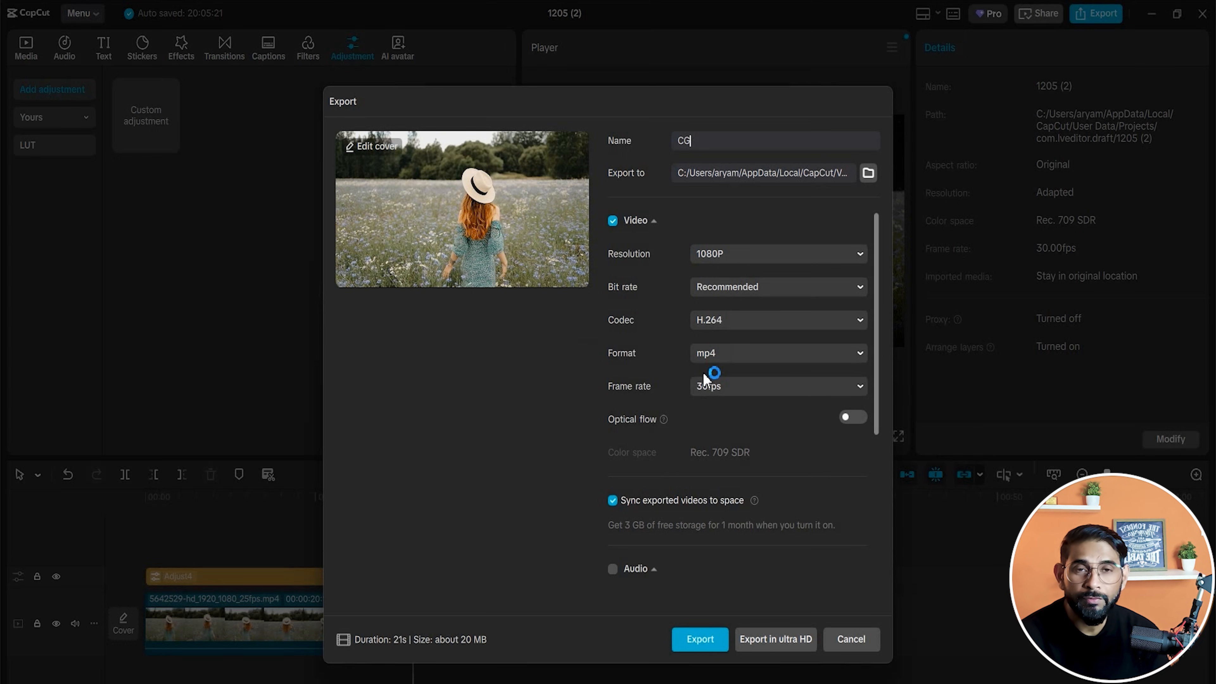
click(814, 389)
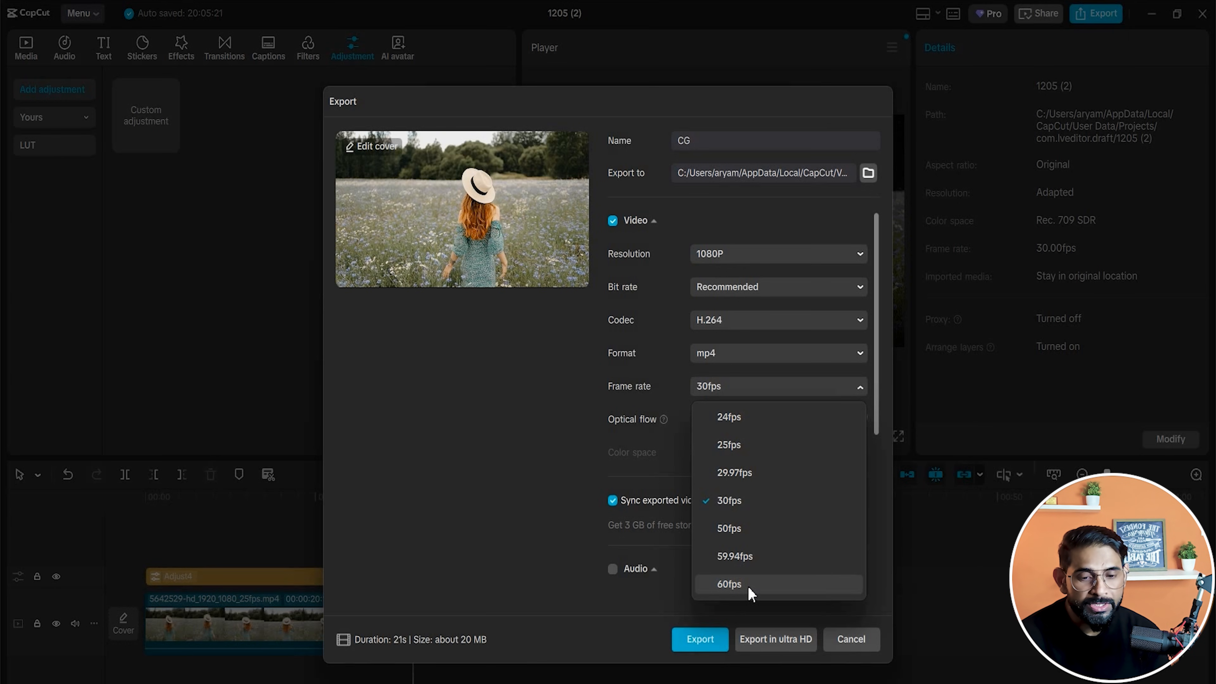
click(488, 446)
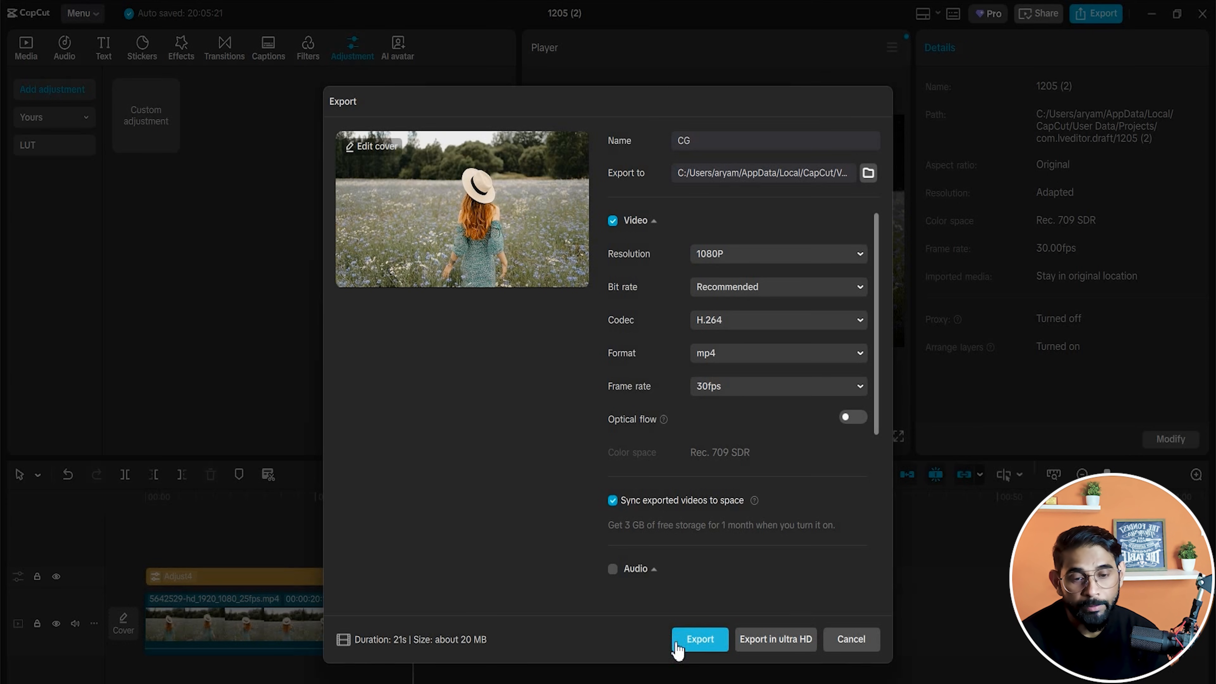
scroll(726, 524, down, 3)
scroll(694, 426, down, 2)
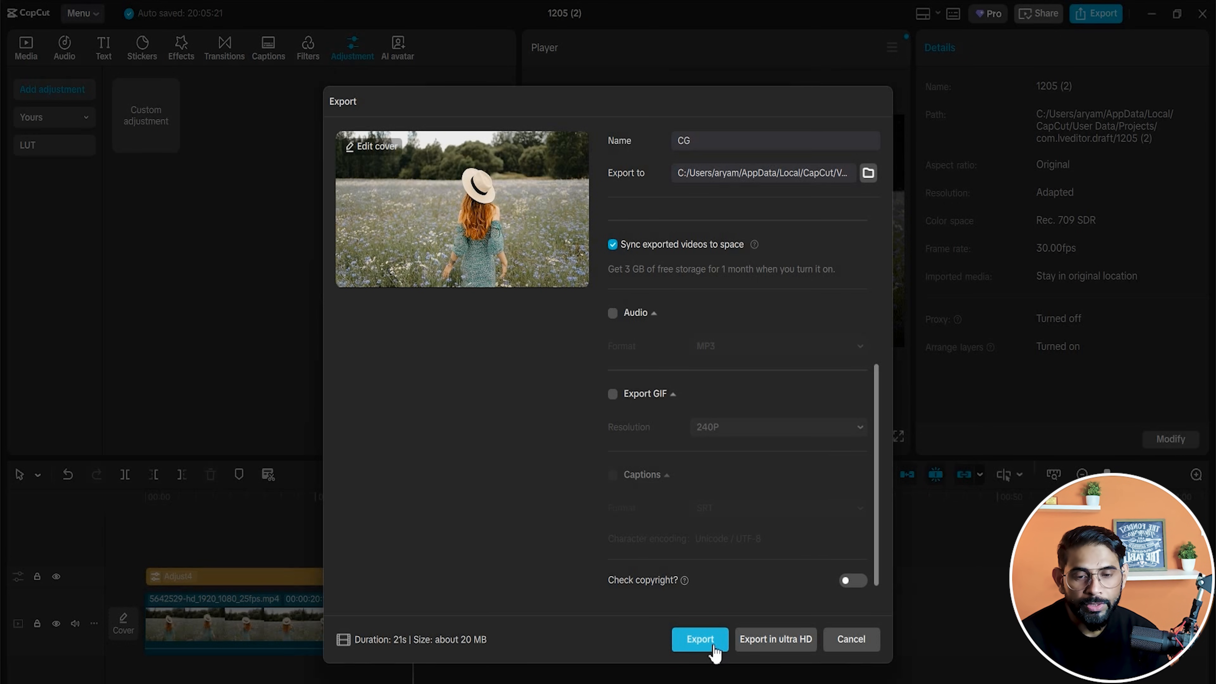
scroll(825, 364, up, 5)
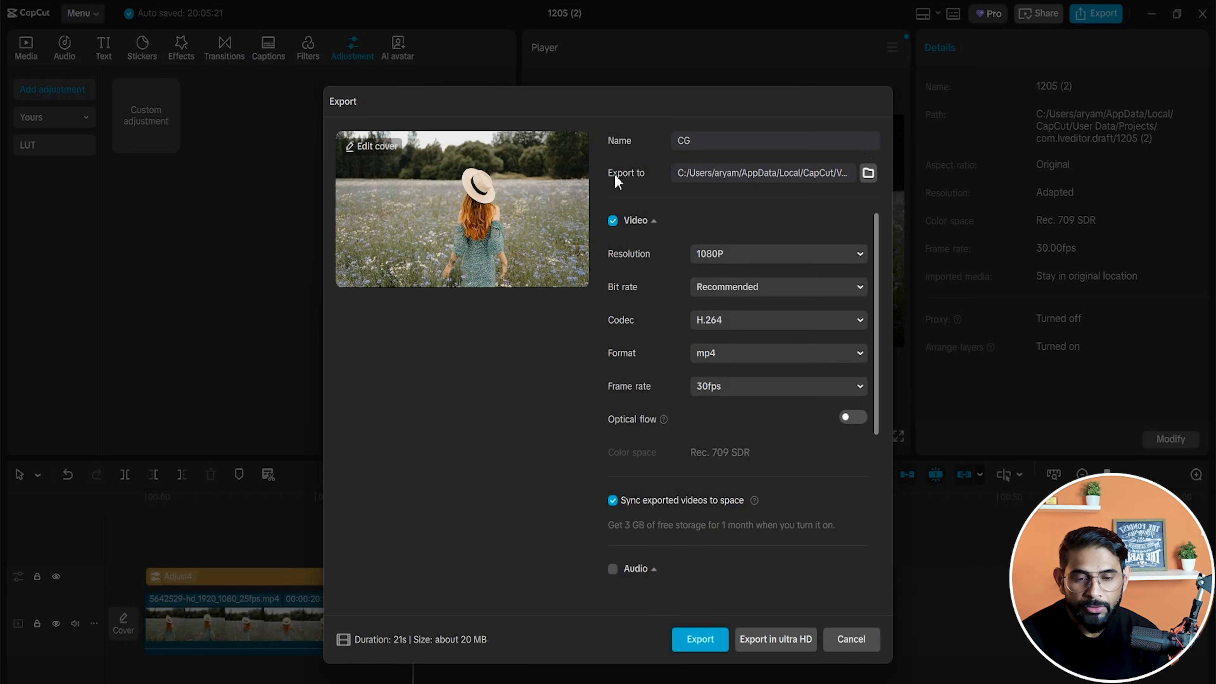
Create a new folder named Capcut on the Desktop and choose it as the export location.
click(868, 174)
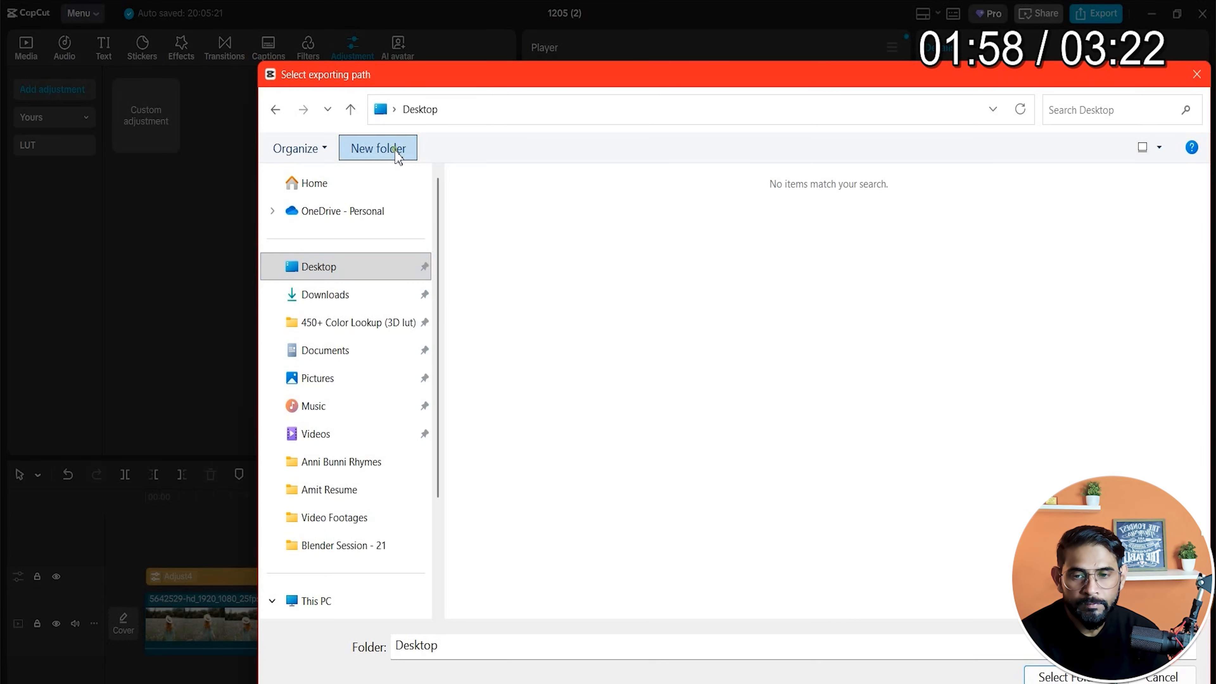
text(Cap)
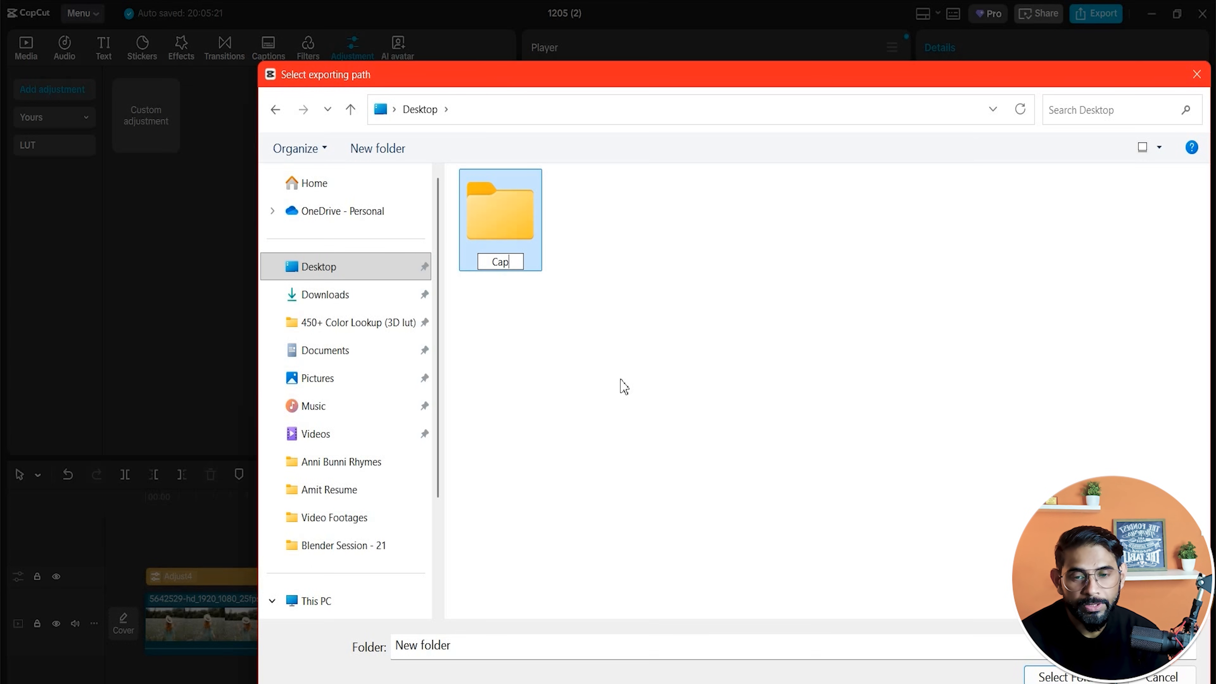
text(cut)
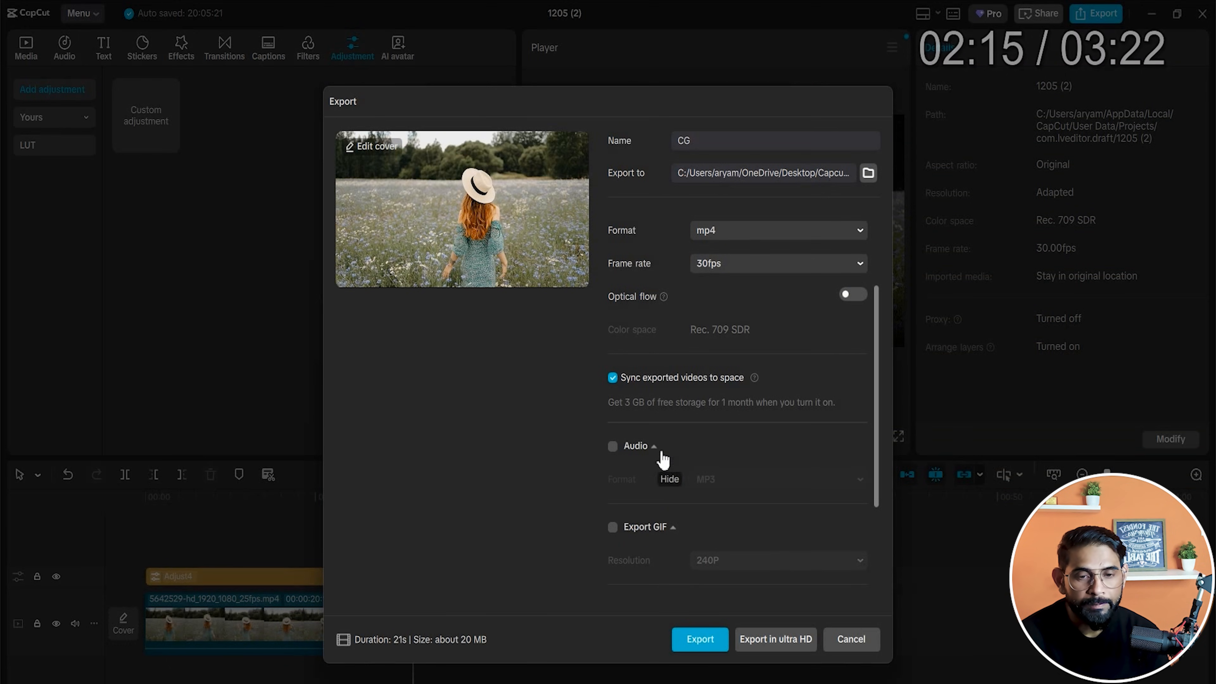
Enable audio export, look at the available audio formats, and disable it again.
click(611, 446)
click(808, 479)
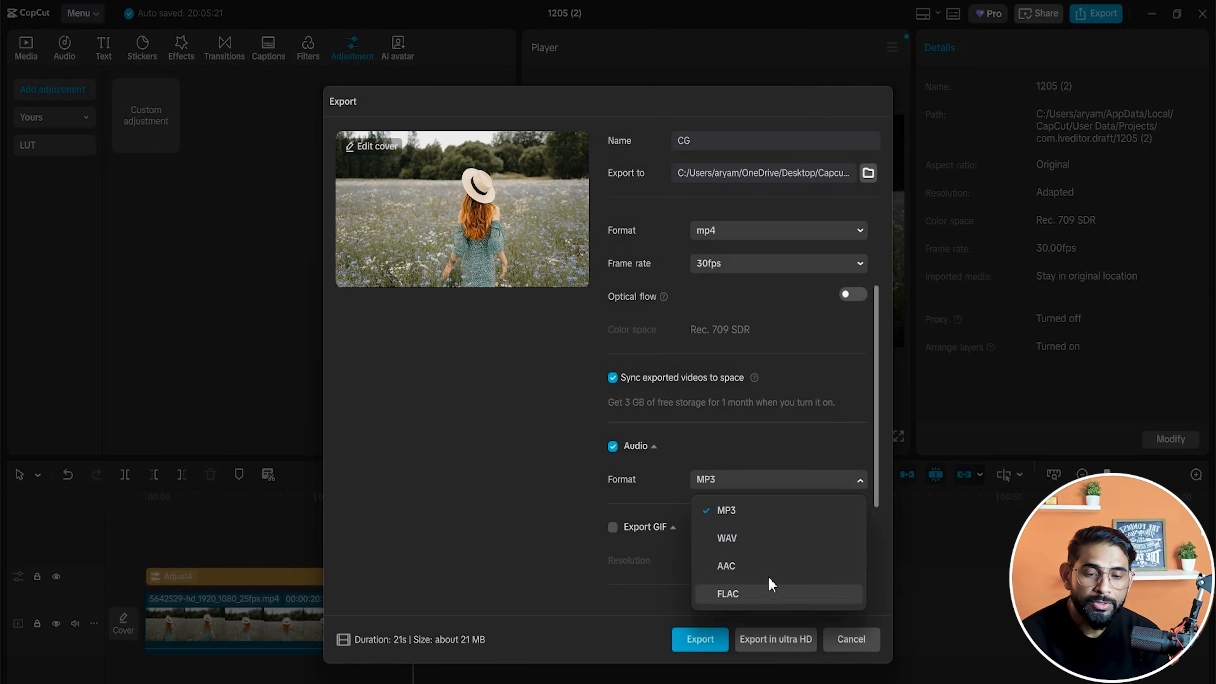
click(613, 446)
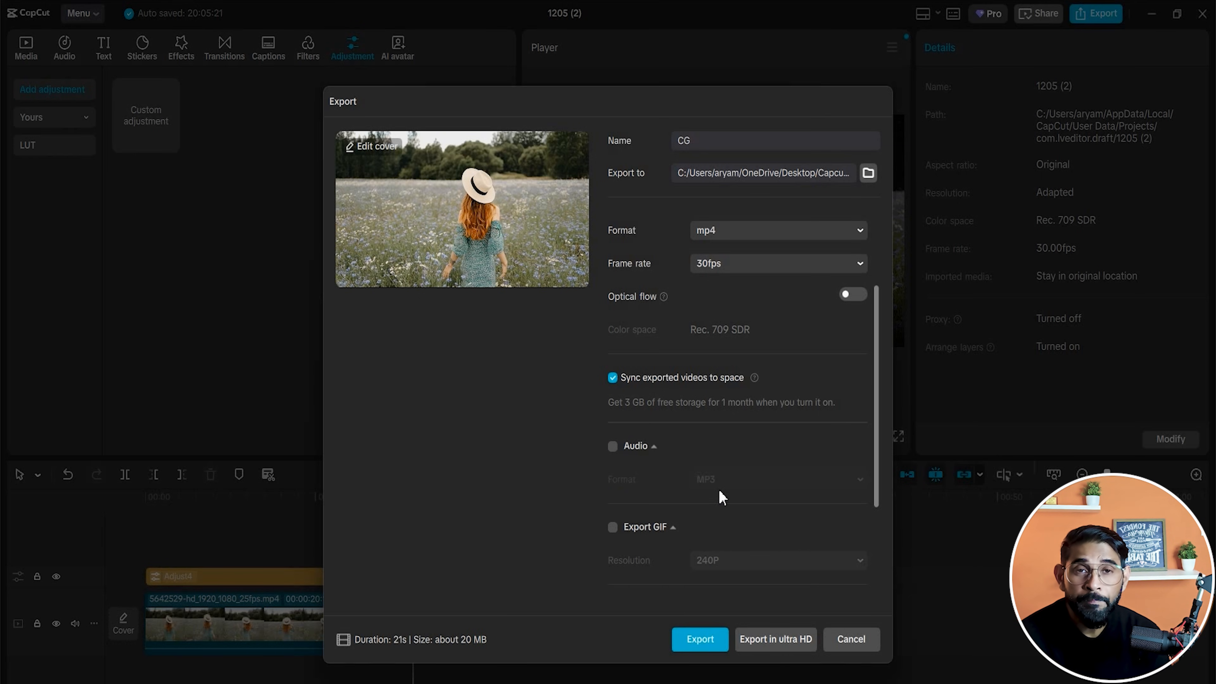
Look over the GIF, captions and copyright options, and export the video.
scroll(651, 535, down, 3)
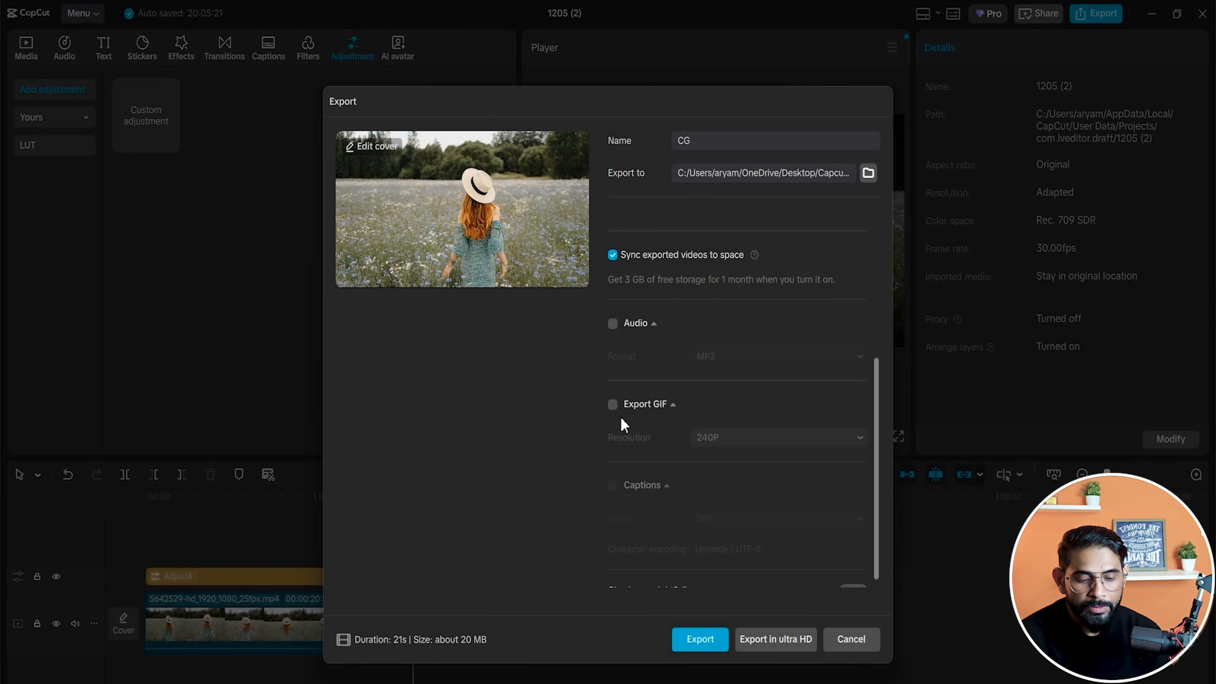
scroll(709, 452, down, 1)
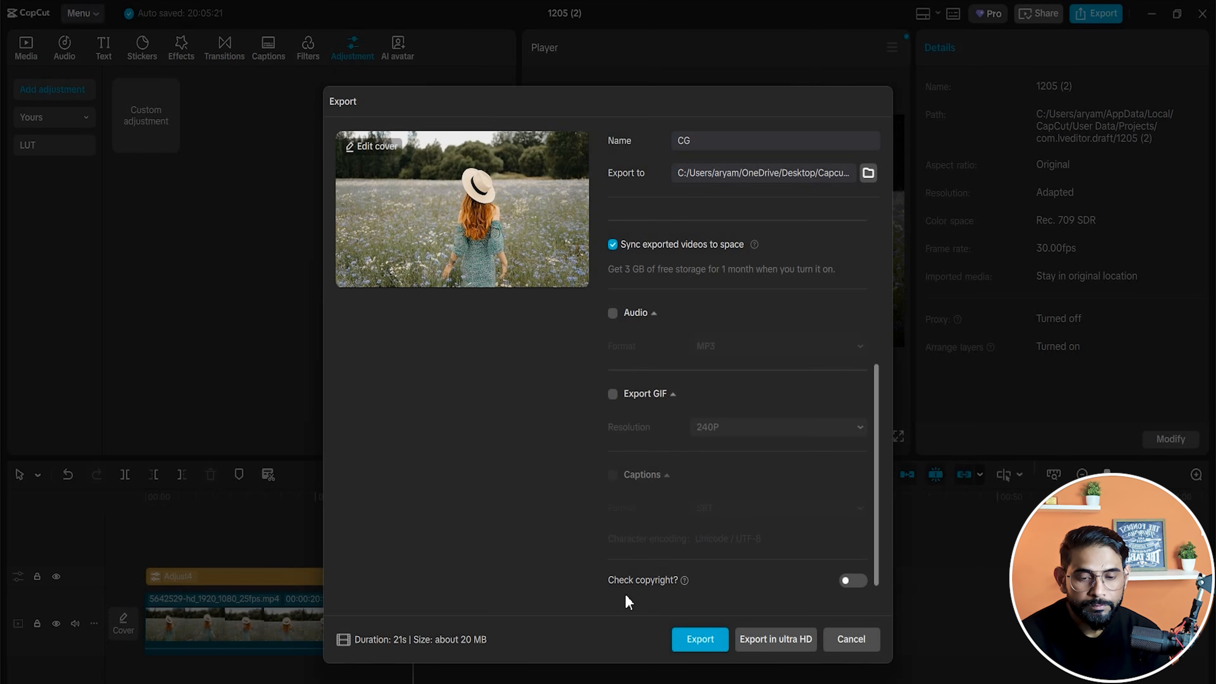
click(718, 638)
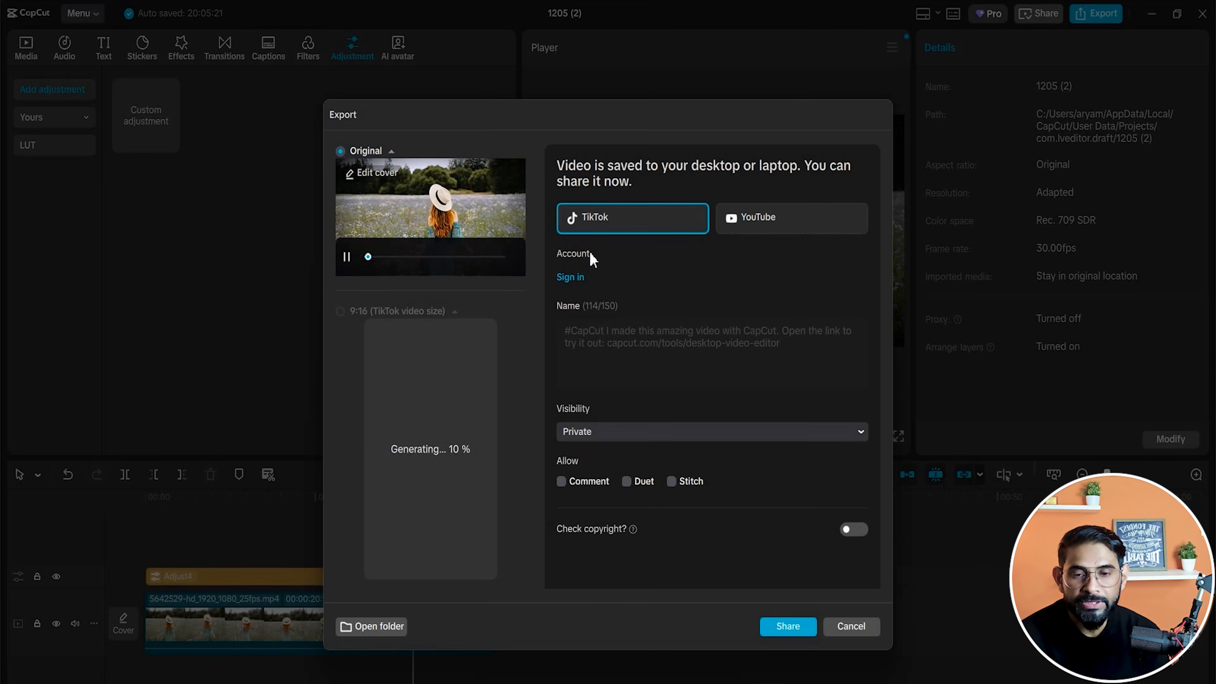
View the YouTube sharing options with the 9:16 version selected, and close the export dialog without sharing.
click(788, 219)
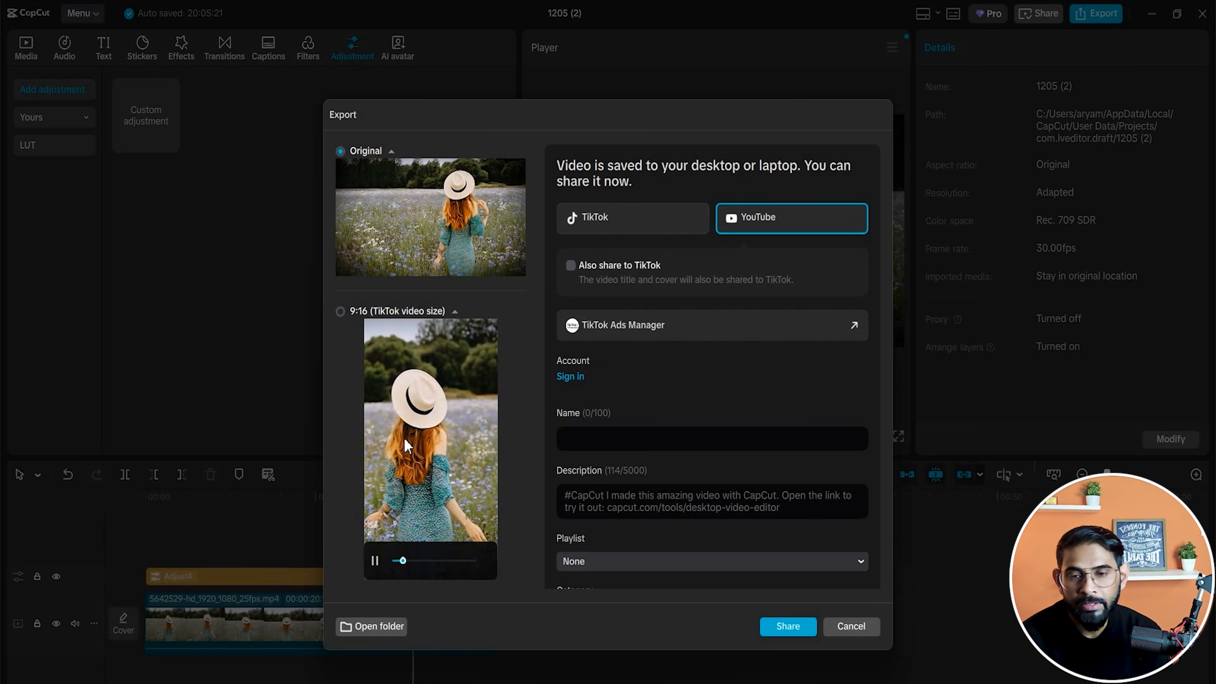
click(340, 312)
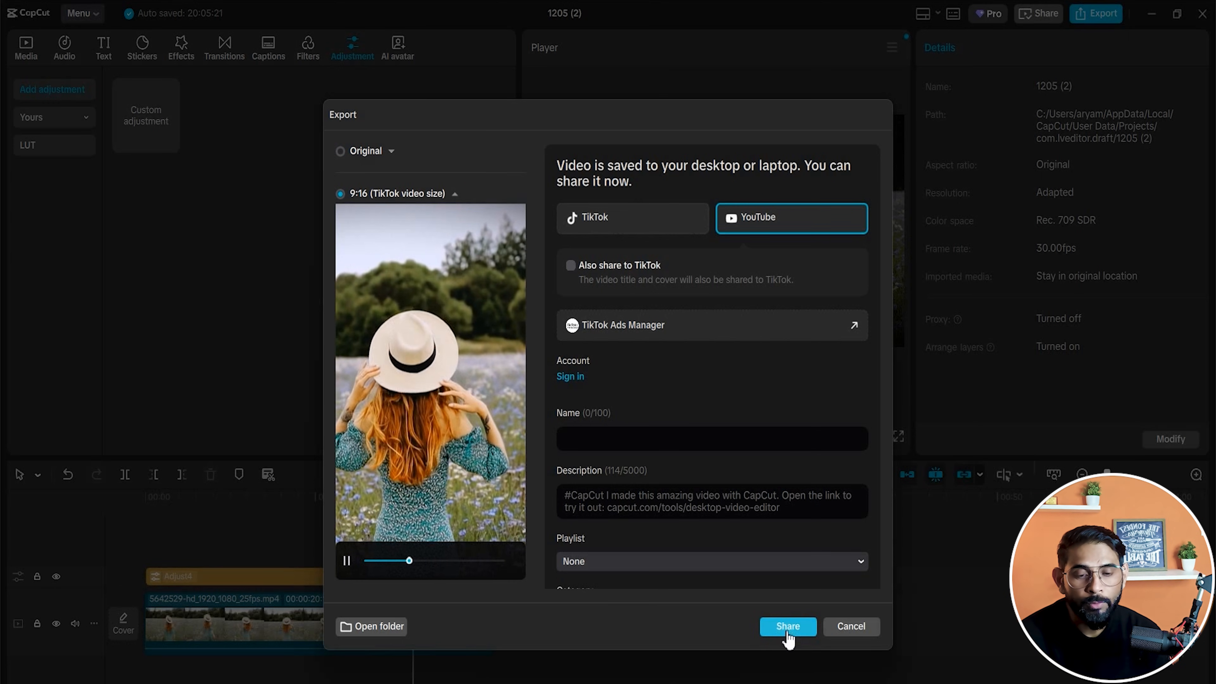
click(855, 632)
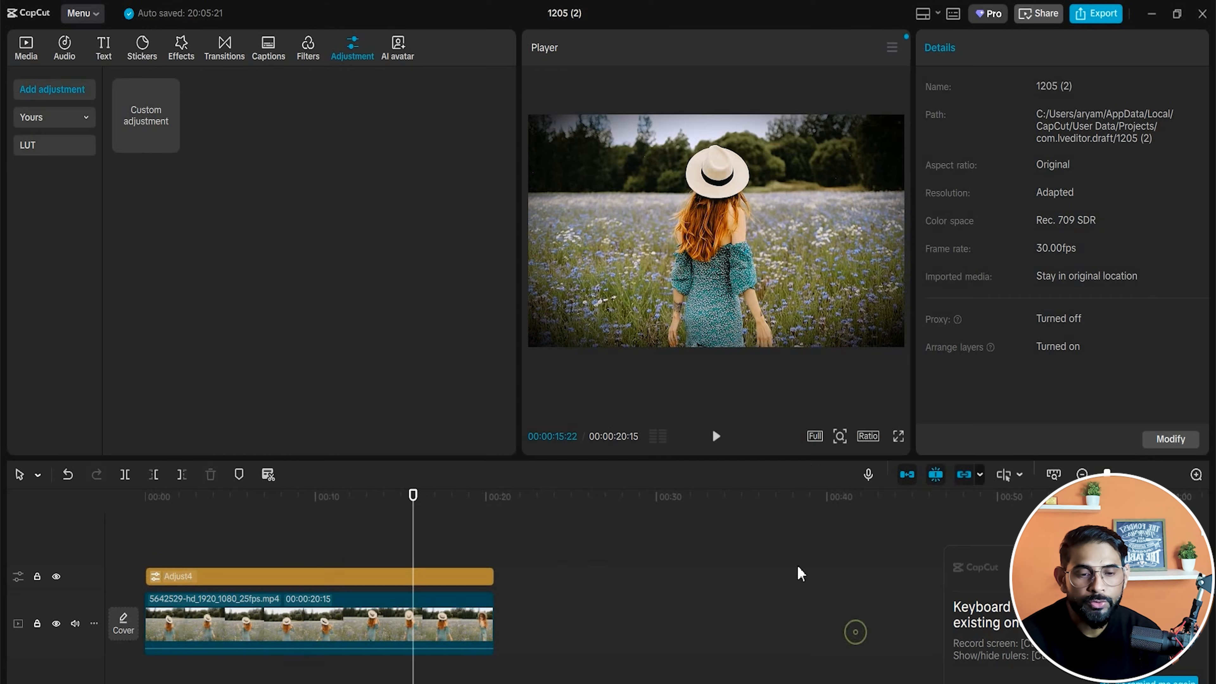
Minimize CapCut and play the exported CG.mp4 from its folder in VLC media player.
click(1151, 14)
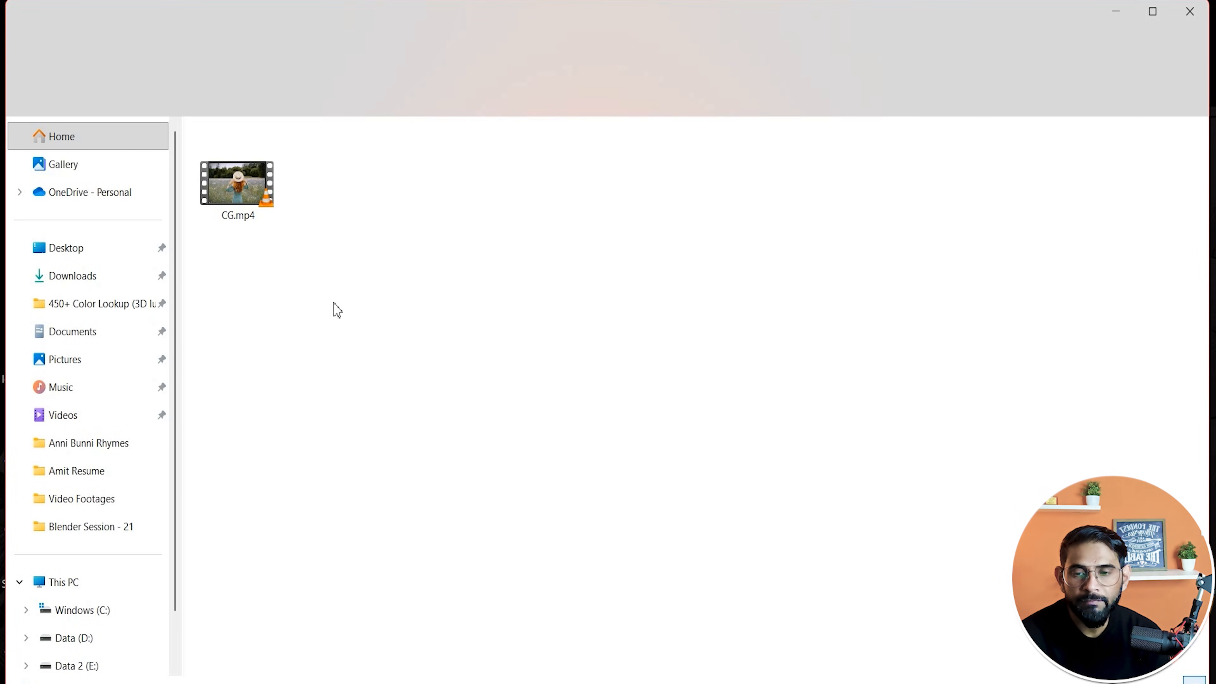
click(253, 200)
double_click(253, 198)
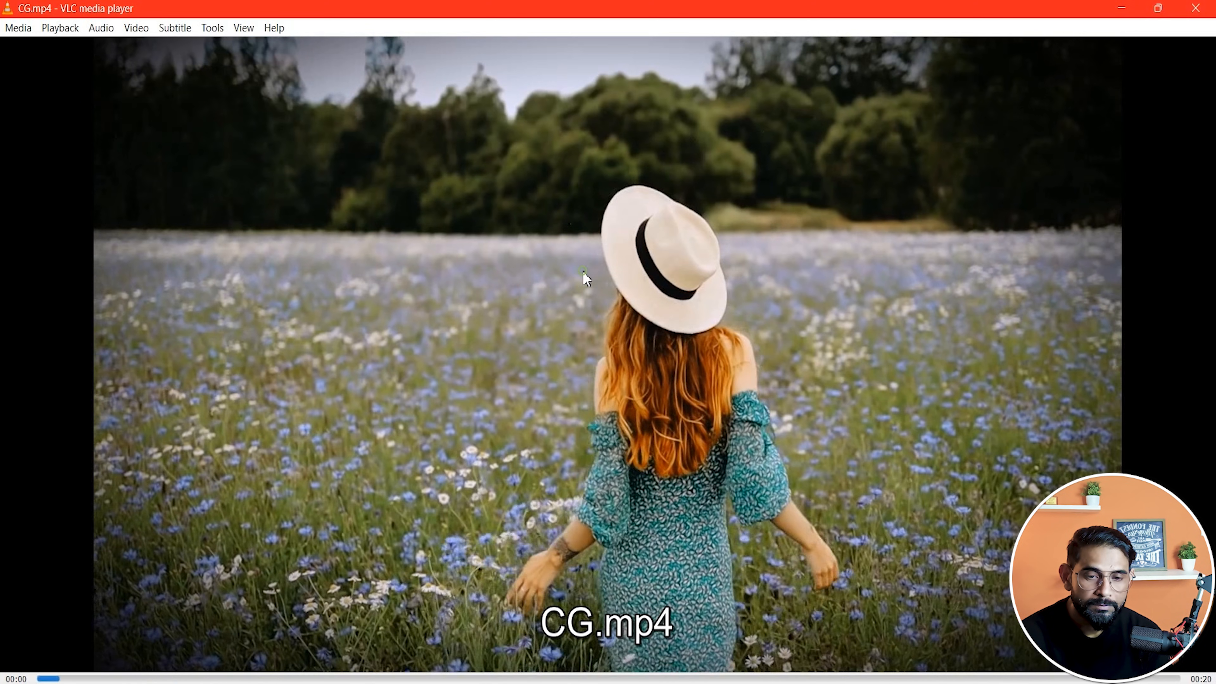